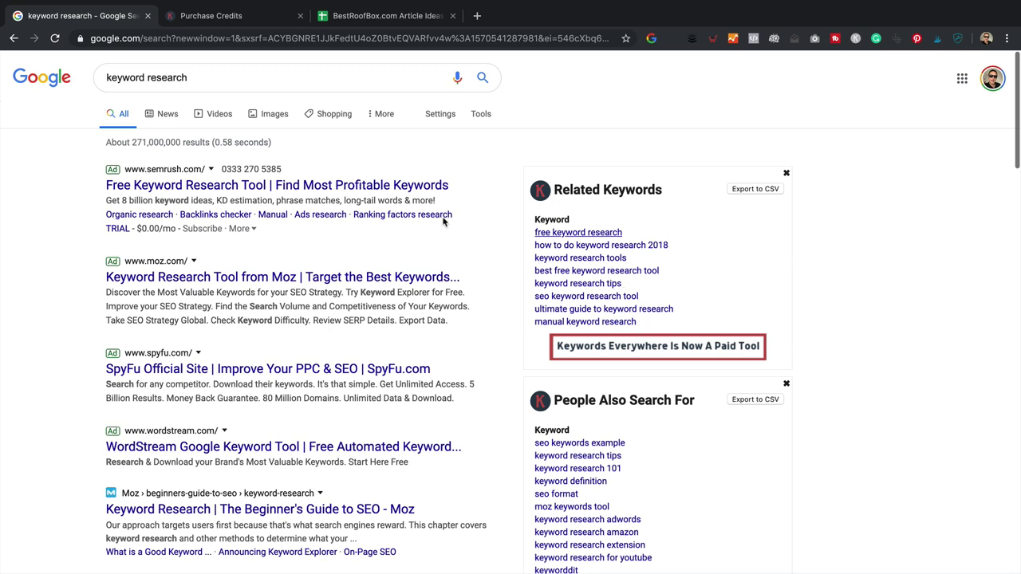
- Search Google for "best roof box for"
{"action": "left_click", "coordinate": [262, 77]}
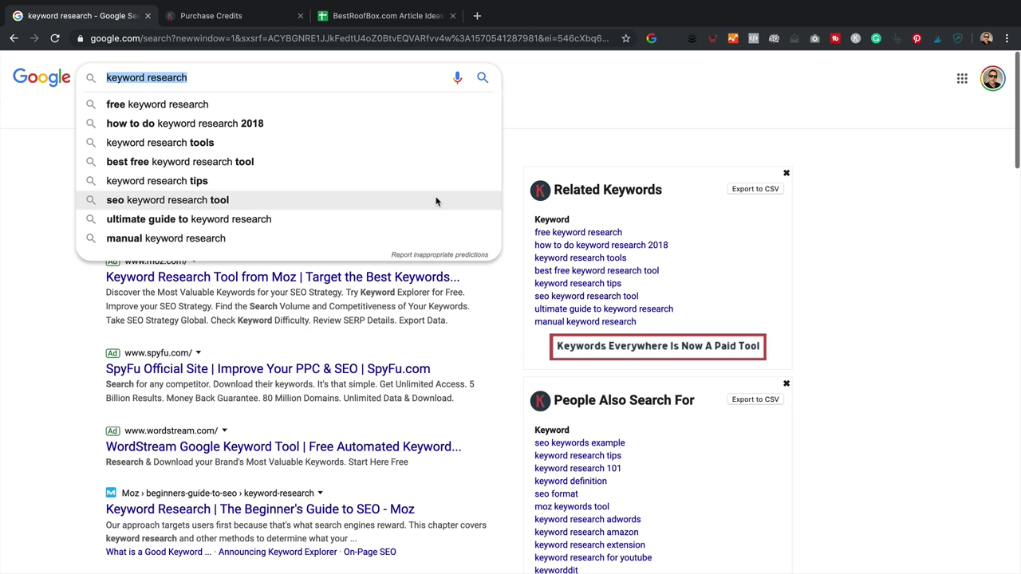
{"action": "type", "text": "best roof box"}
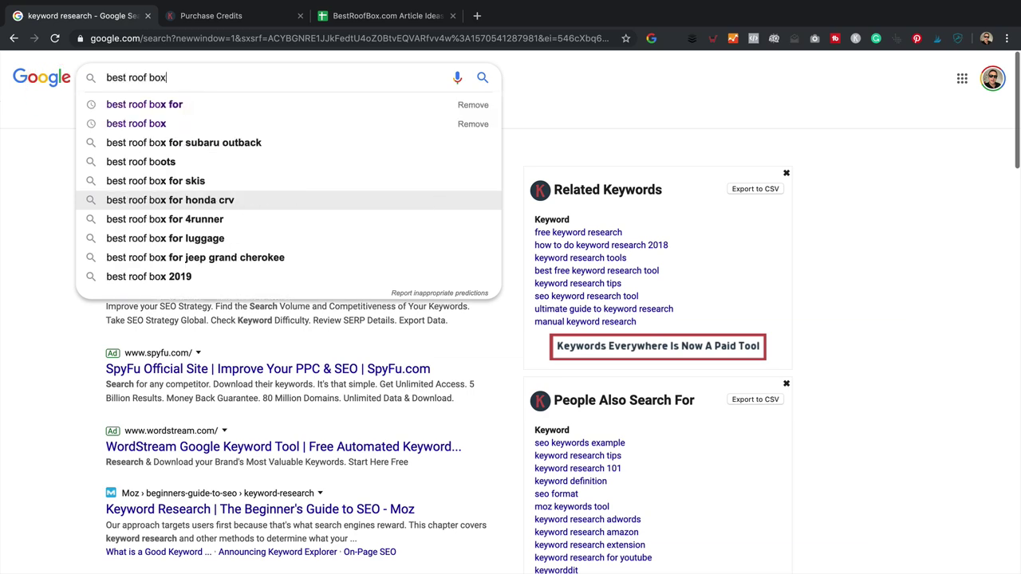
{"action": "type", "text": " for"}
{"action": "key", "text": "Return"}
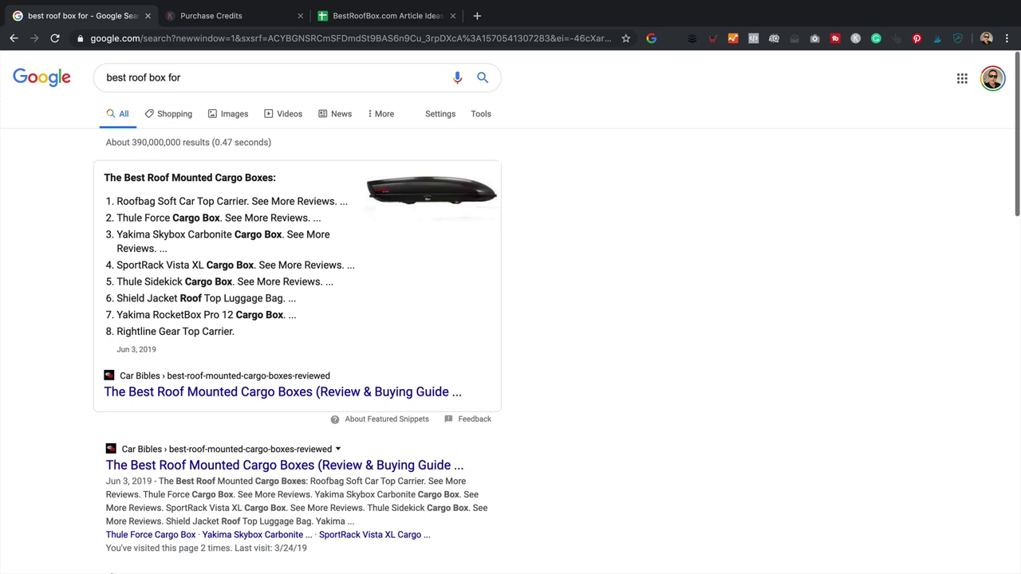
{"action": "scroll", "coordinate": [189, 84], "scroll_direction": "up", "scroll_amount": 1}
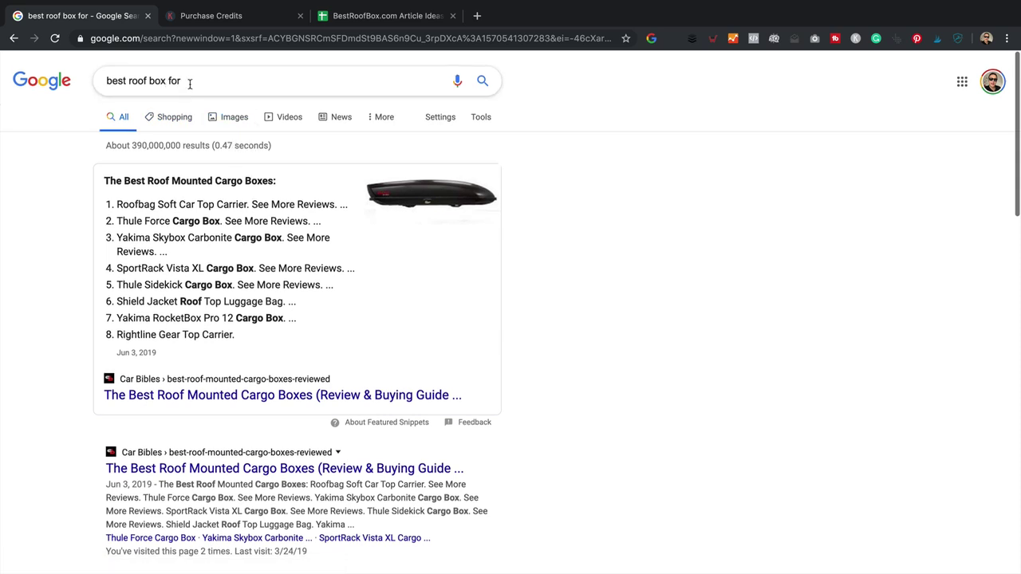
- Replace the search query with "how to roof box" and run the suggested search "how to fit roof box"
{"action": "left_click", "coordinate": [217, 77]}
{"action": "double_click", "coordinate": [170, 78]}
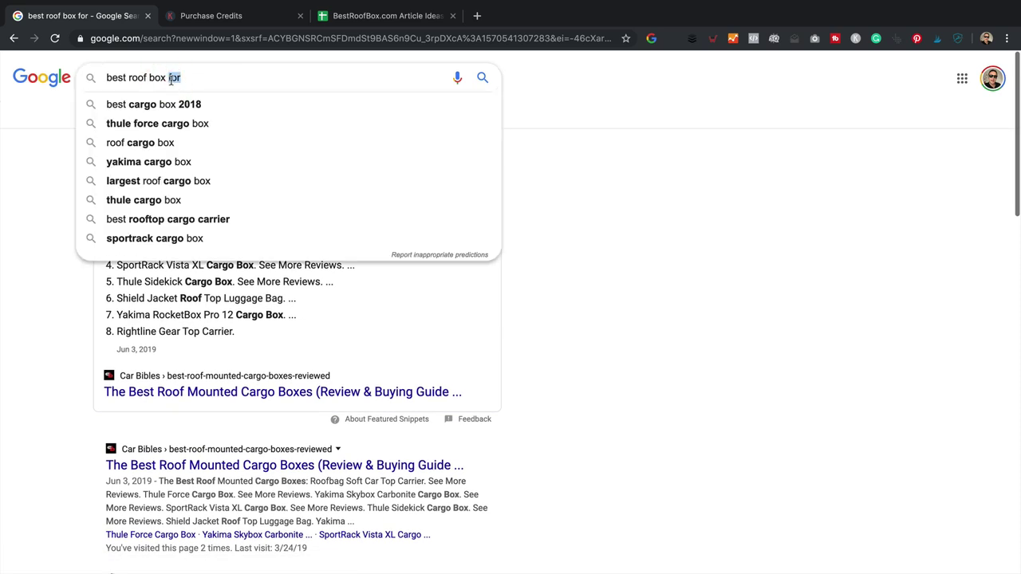
{"action": "key", "text": "BackSpace"}
{"action": "key", "text": "super+a"}
{"action": "type", "text": "how "}
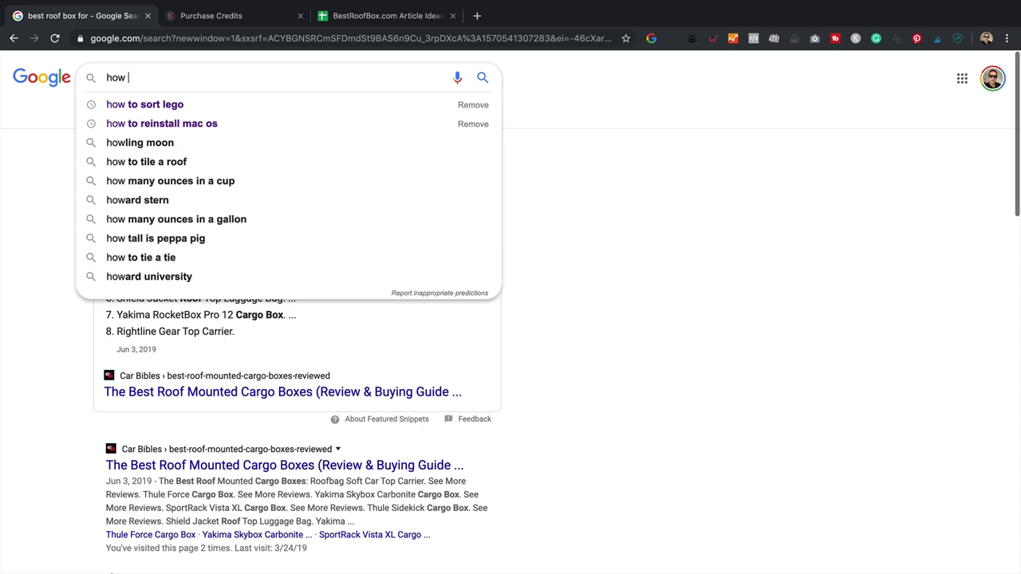
{"action": "type", "text": "to roof box"}
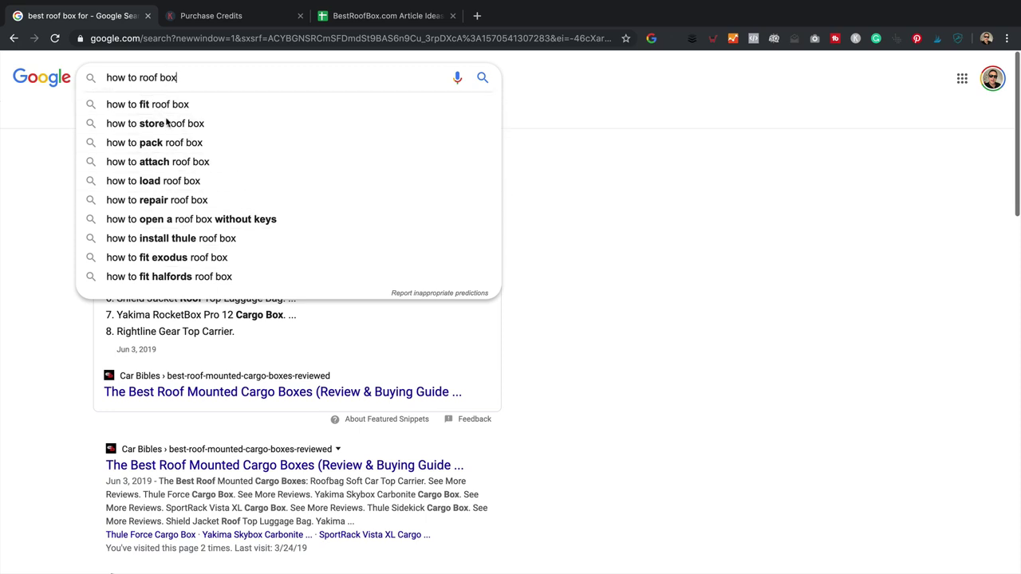
{"action": "left_click", "coordinate": [201, 107]}
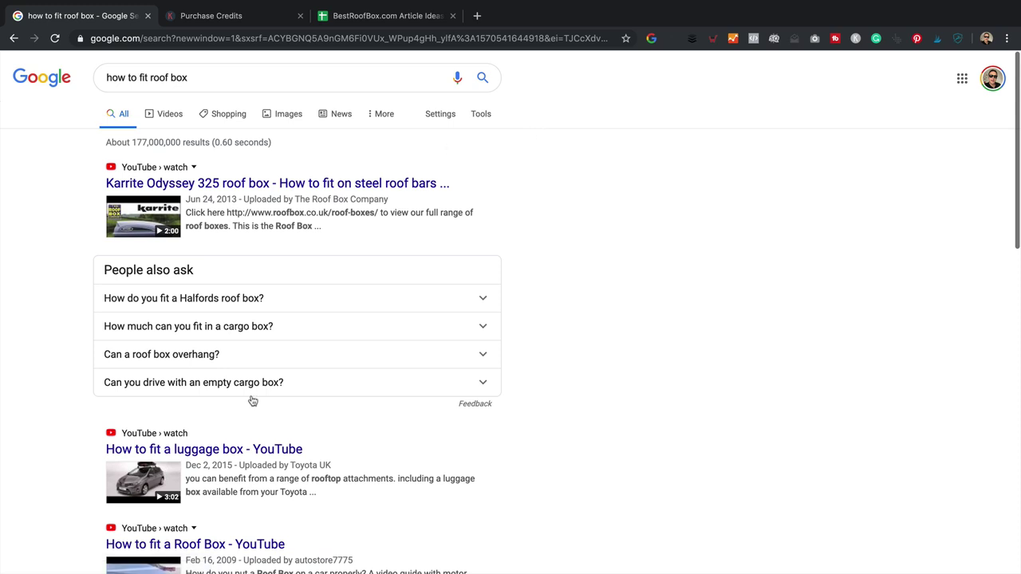
- Open a new incognito window and search Google there for "how to fit roof box"
{"action": "left_click", "coordinate": [86, 7]}
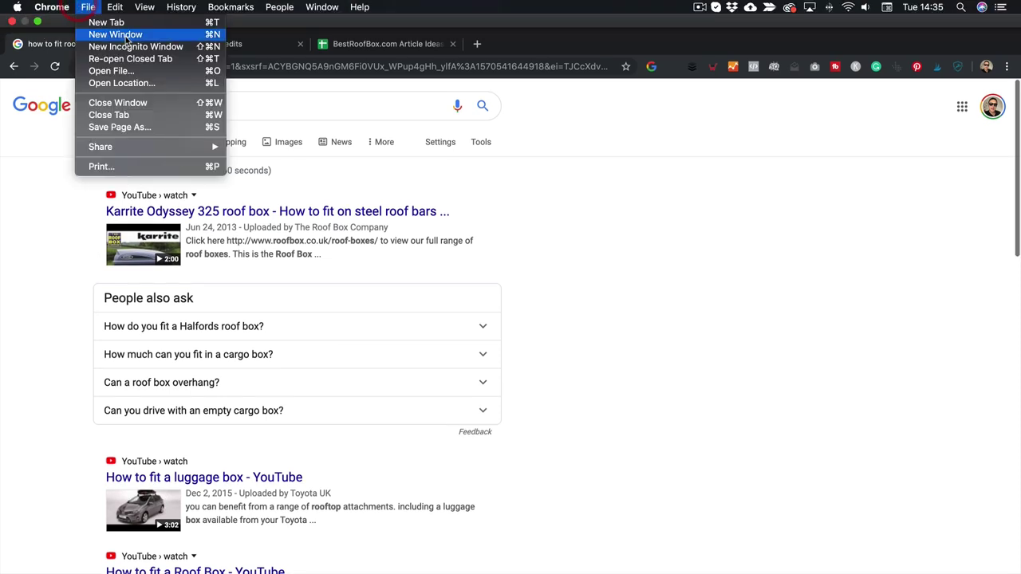
{"action": "left_click", "coordinate": [128, 46]}
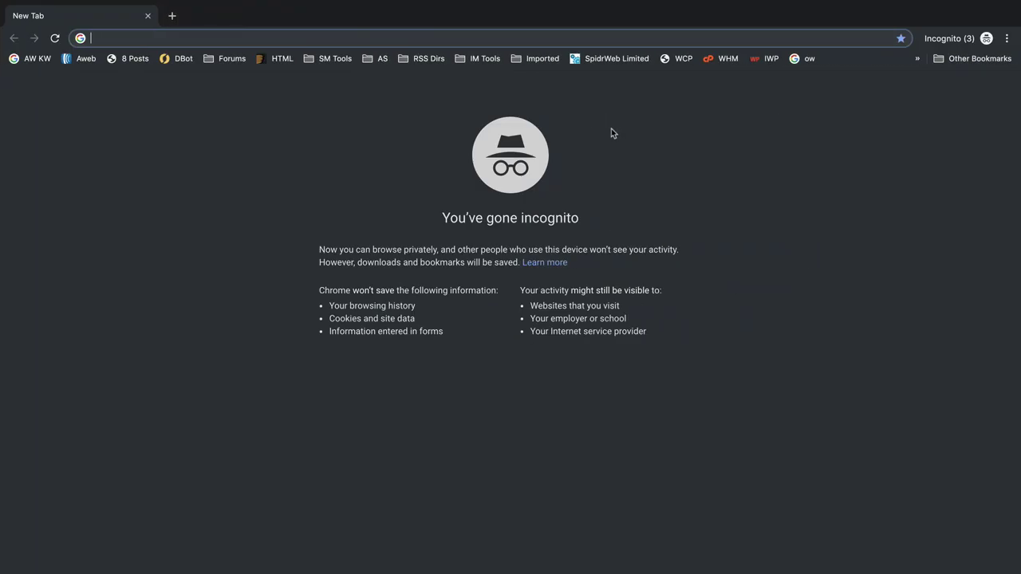
{"action": "type", "text": "how to"}
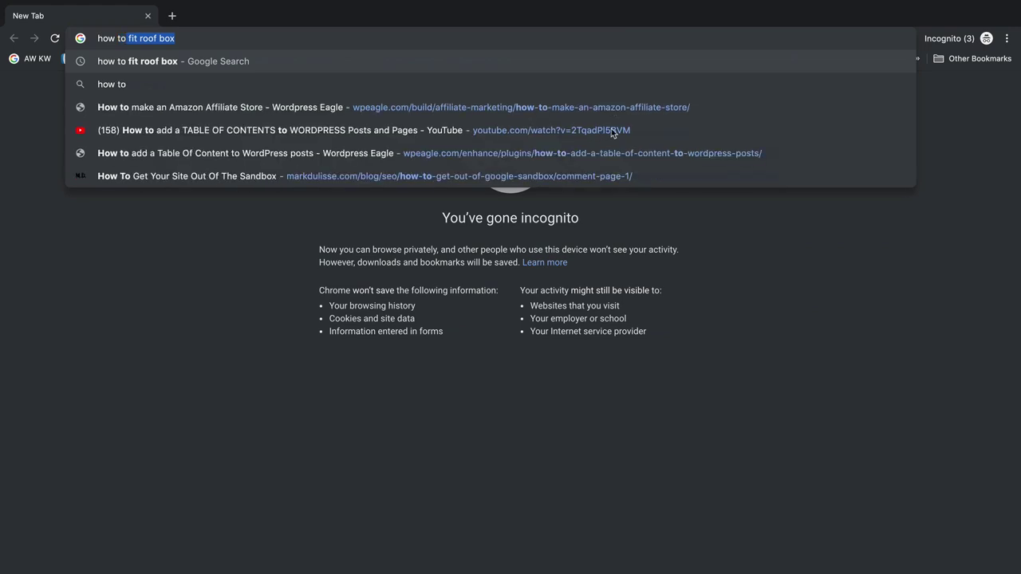
{"action": "key", "text": "Return"}
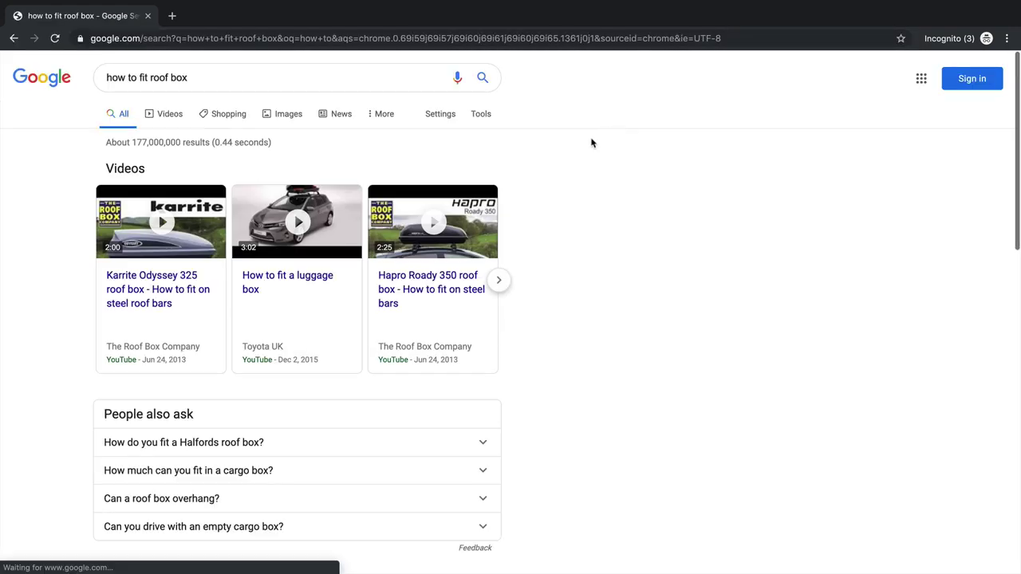
- Look through the results page, then expand and collapse the related question "How do you fit a Halfords roof box?"
{"action": "scroll", "coordinate": [552, 179], "scroll_direction": "down", "scroll_amount": 3}
{"action": "scroll", "coordinate": [552, 174], "scroll_direction": "down", "scroll_amount": 10}
{"action": "left_click_drag", "start_coordinate": [115, 540], "coordinate": [222, 540]}
{"action": "left_click", "coordinate": [545, 469]}
{"action": "key", "text": "Home"}
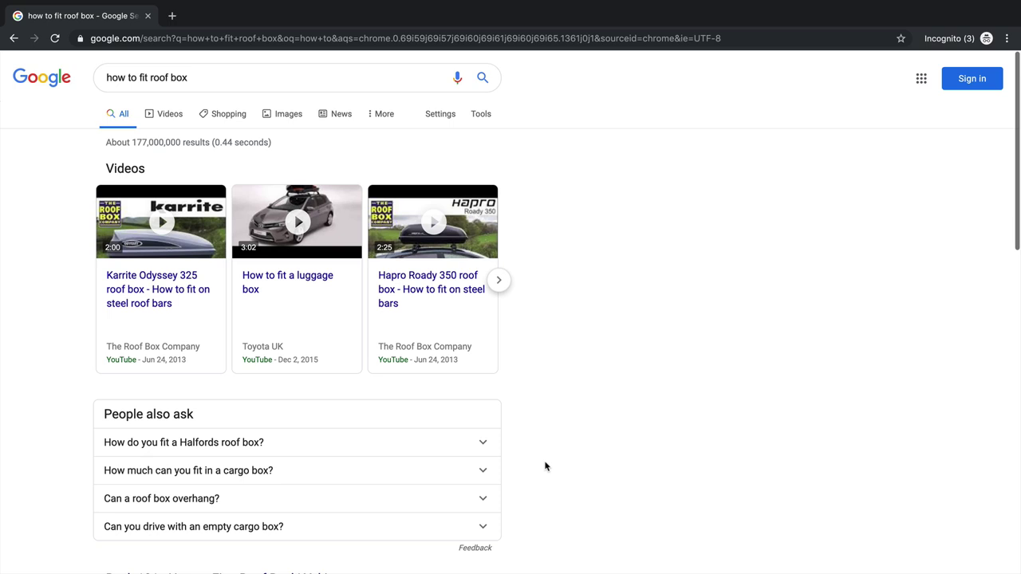
{"action": "scroll", "coordinate": [360, 431], "scroll_direction": "down", "scroll_amount": 2}
{"action": "left_click_drag", "start_coordinate": [266, 385], "coordinate": [86, 373]}
{"action": "left_click", "coordinate": [87, 372]}
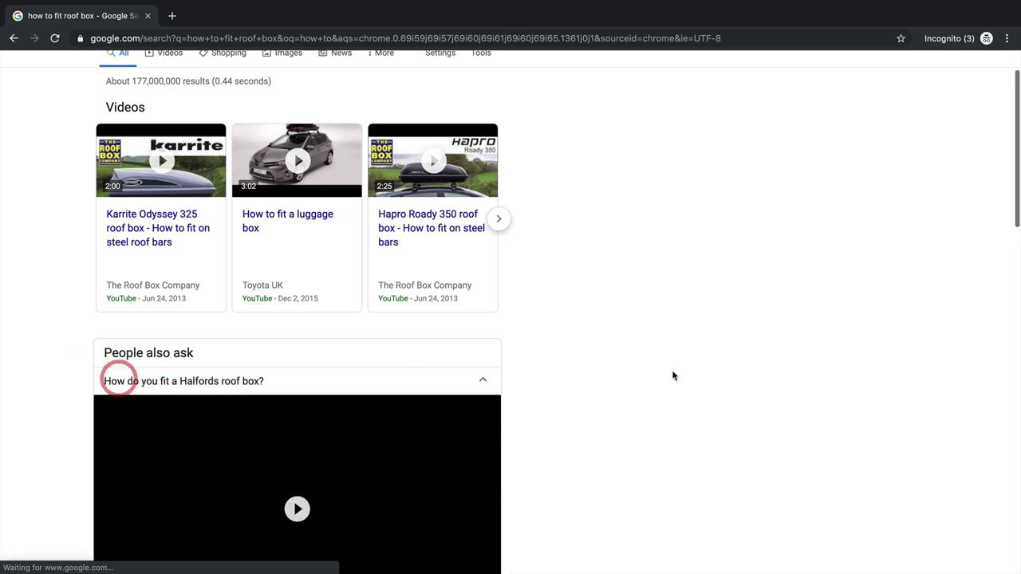
{"action": "scroll", "coordinate": [692, 371], "scroll_direction": "down", "scroll_amount": 2}
{"action": "scroll", "coordinate": [692, 371], "scroll_direction": "down", "scroll_amount": 2}
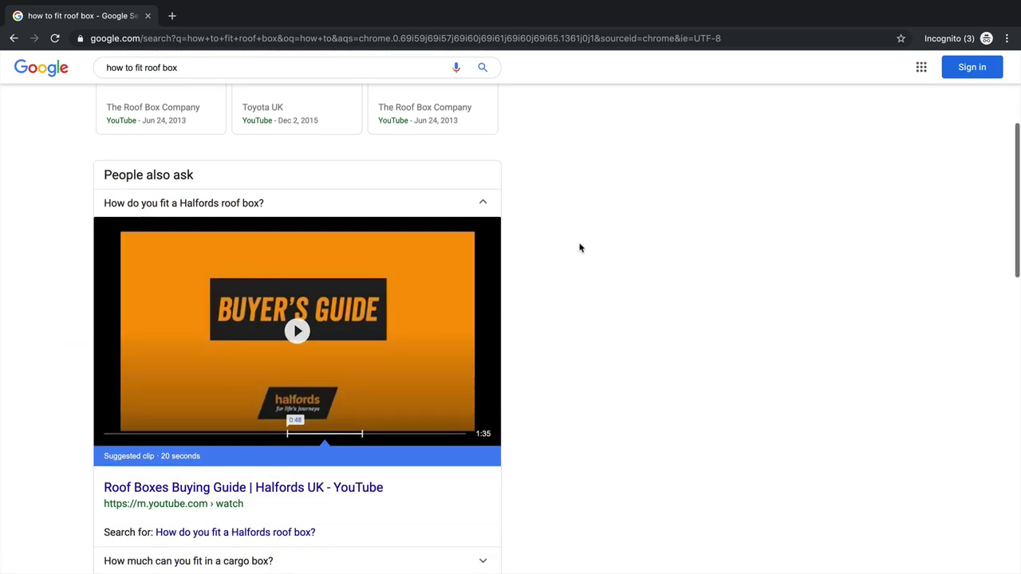
{"action": "left_click", "coordinate": [485, 206]}
{"action": "scroll", "coordinate": [707, 271], "scroll_direction": "down", "scroll_amount": 1}
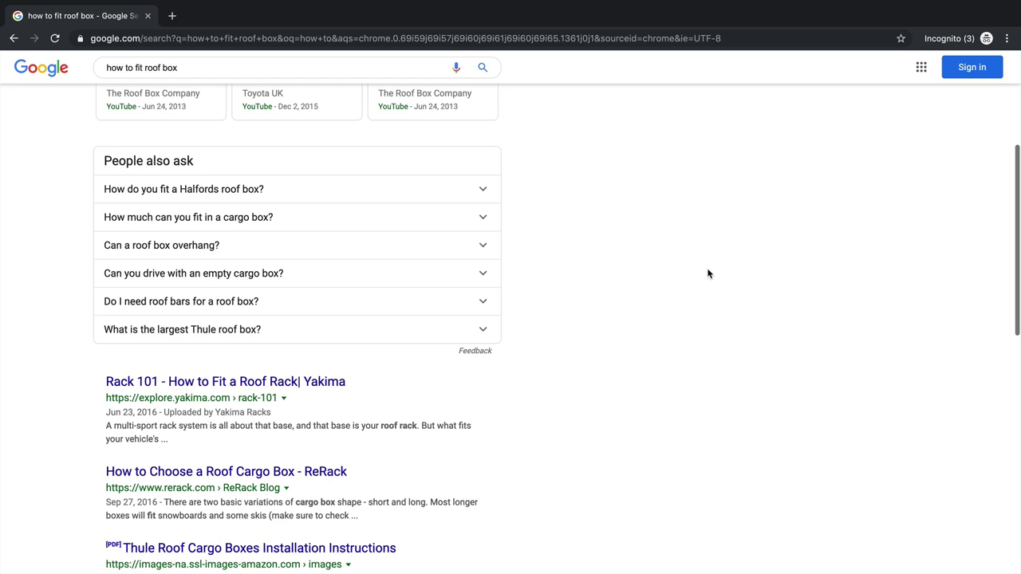
- Examine the video results, the related questions and the first organic listings for "how to fit roof box"
{"action": "scroll", "coordinate": [707, 274], "scroll_direction": "up", "scroll_amount": 4}
{"action": "scroll", "coordinate": [707, 274], "scroll_direction": "down", "scroll_amount": 3}
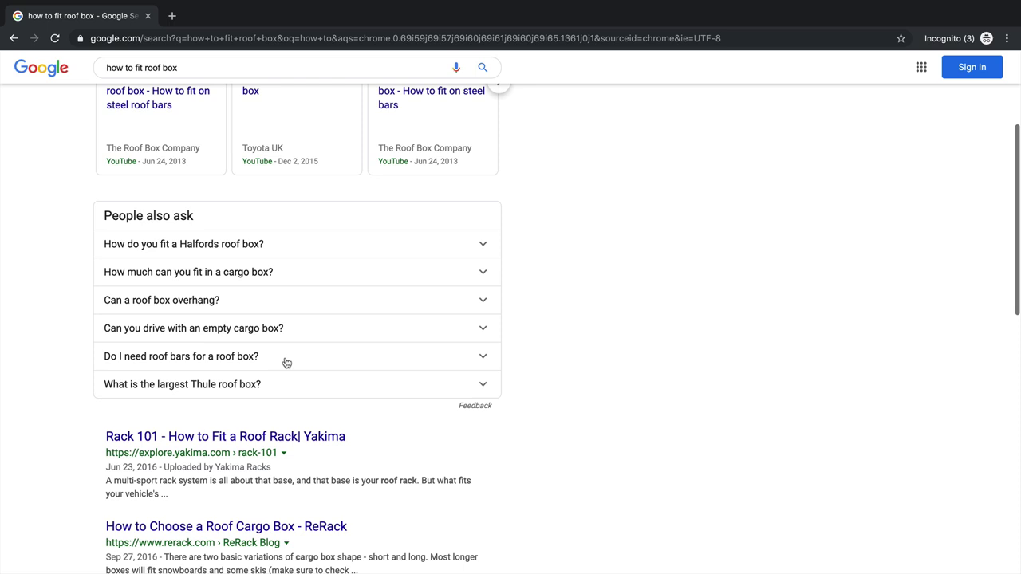
{"action": "scroll", "coordinate": [303, 463], "scroll_direction": "down", "scroll_amount": 3}
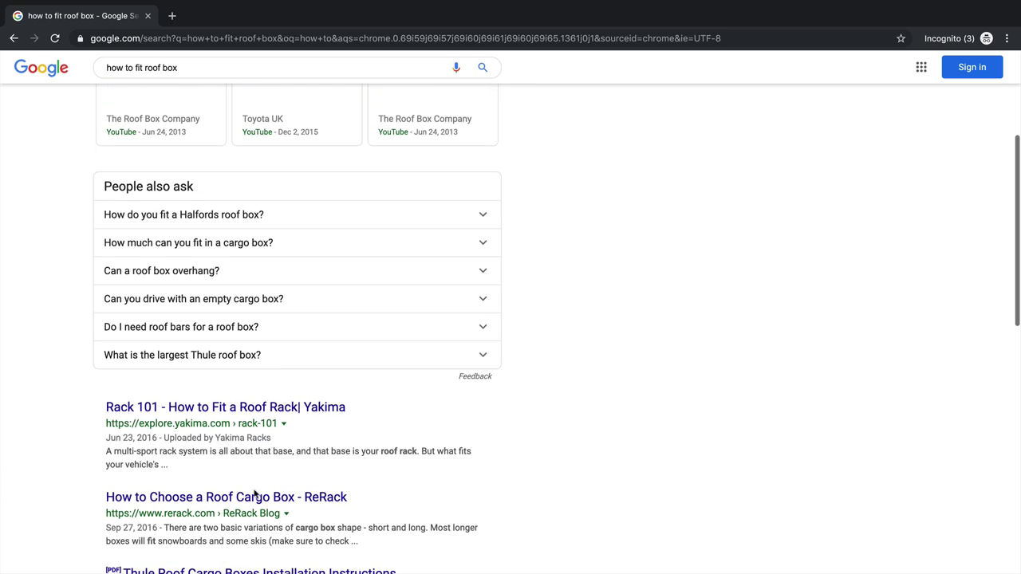
{"action": "scroll", "coordinate": [257, 363], "scroll_direction": "up", "scroll_amount": 5}
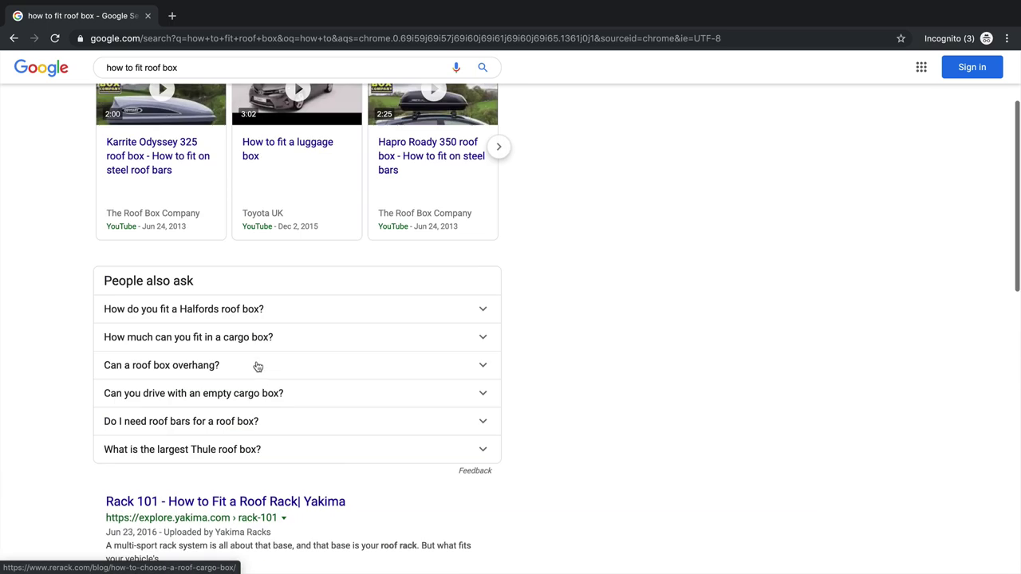
{"action": "scroll", "coordinate": [216, 91], "scroll_direction": "down", "scroll_amount": 5}
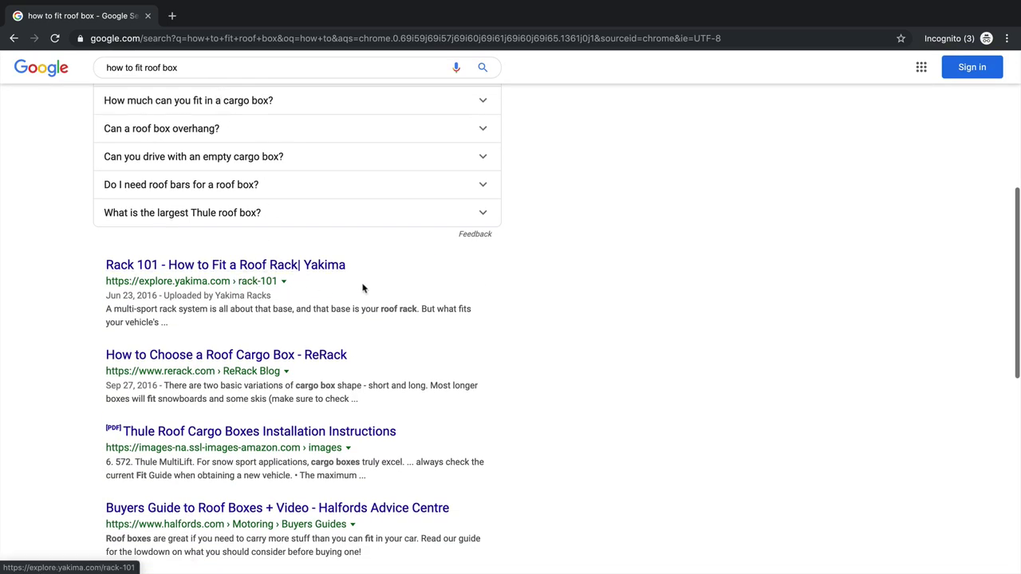
{"action": "left_click_drag", "start_coordinate": [276, 254], "coordinate": [86, 259]}
{"action": "left_click", "coordinate": [82, 260]}
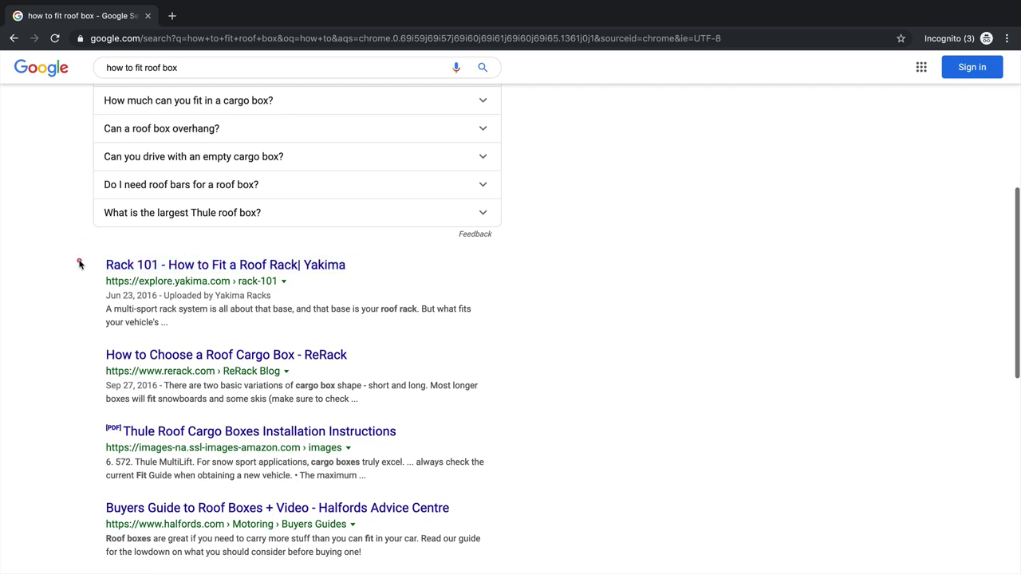
{"action": "scroll", "coordinate": [285, 296], "scroll_direction": "up", "scroll_amount": 4}
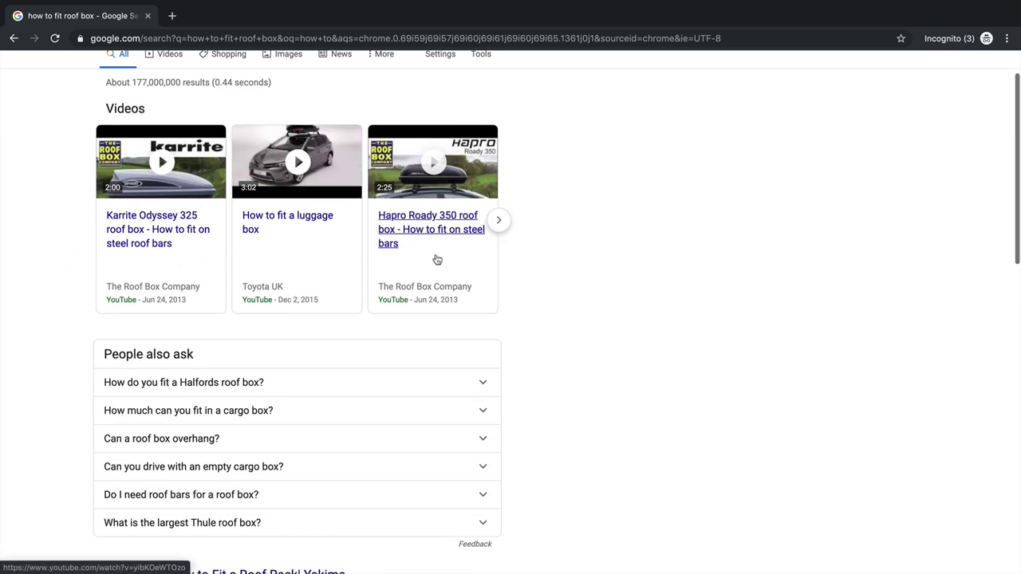
{"action": "mouse_move", "coordinate": [269, 153]}
{"action": "scroll", "coordinate": [319, 228], "scroll_direction": "down", "scroll_amount": 1}
{"action": "scroll", "coordinate": [279, 228], "scroll_direction": "up", "scroll_amount": 1}
{"action": "scroll", "coordinate": [280, 228], "scroll_direction": "up", "scroll_amount": 1}
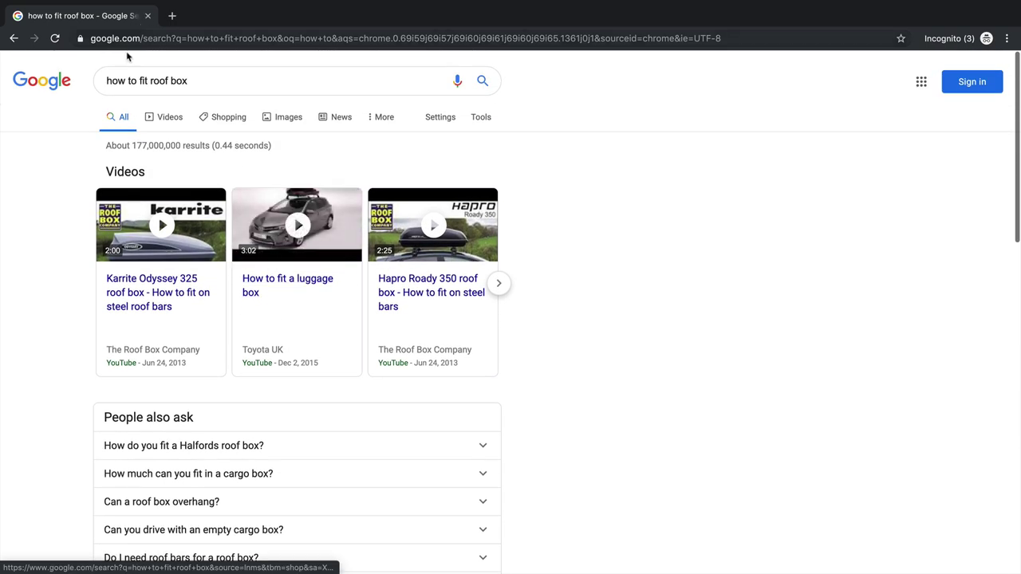
{"action": "scroll", "coordinate": [399, 290], "scroll_direction": "down", "scroll_amount": 2}
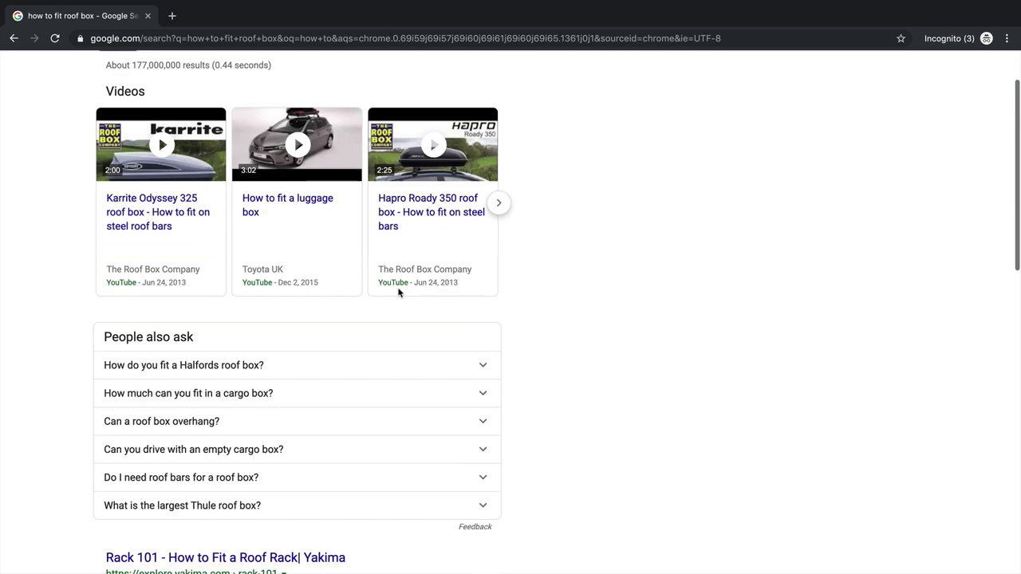
- Refine the query to "how to fit a roof box" and run the search
{"action": "scroll", "coordinate": [399, 290], "scroll_direction": "up", "scroll_amount": 2}
{"action": "left_click", "coordinate": [149, 78]}
{"action": "type", "text": "a"}
{"action": "key", "text": "Return"}
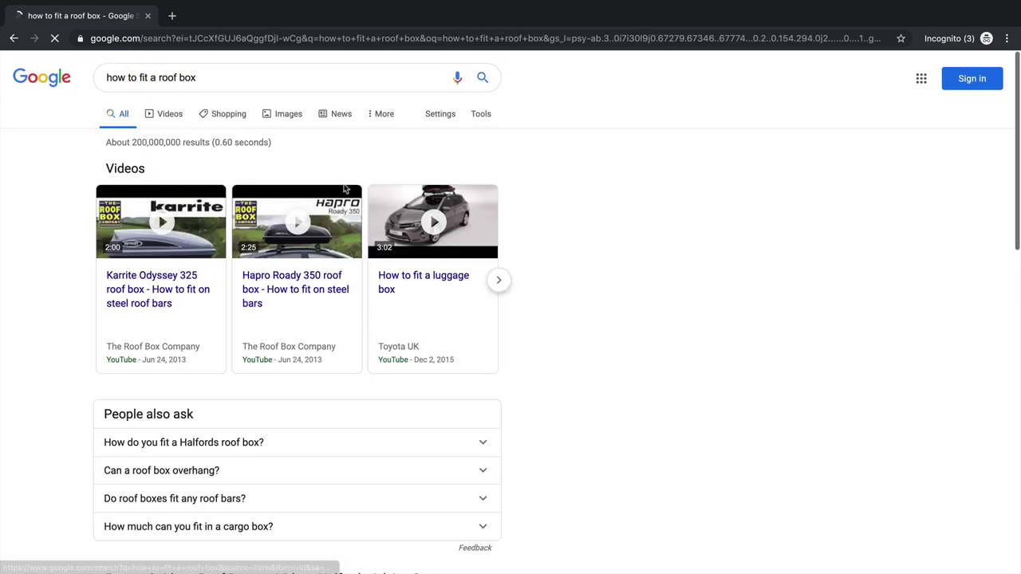
- Examine the videos, related questions and organic results for "how to fit a roof box" for competing articles
{"action": "scroll", "coordinate": [386, 199], "scroll_direction": "down", "scroll_amount": 3}
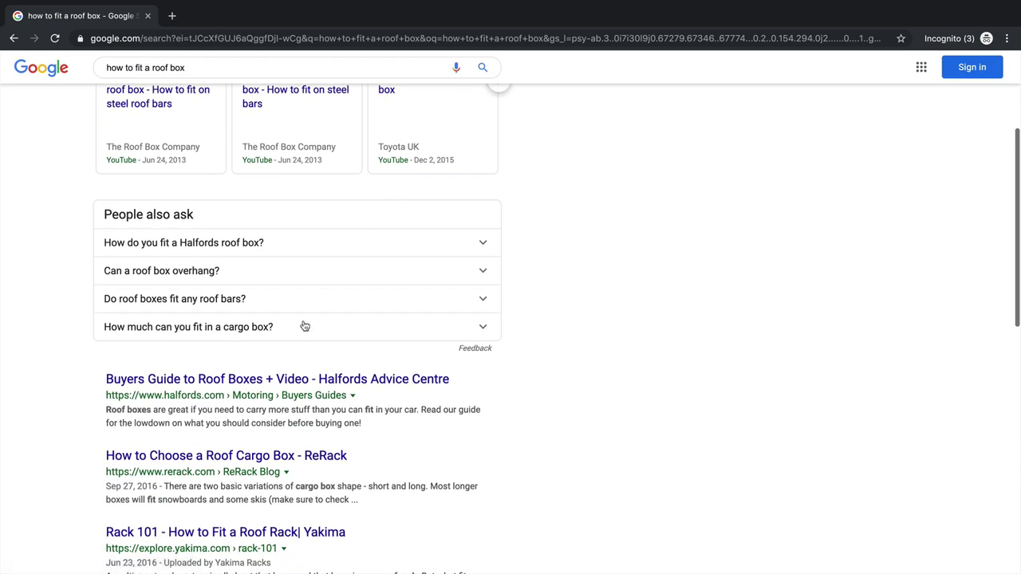
{"action": "scroll", "coordinate": [347, 421], "scroll_direction": "down", "scroll_amount": 2}
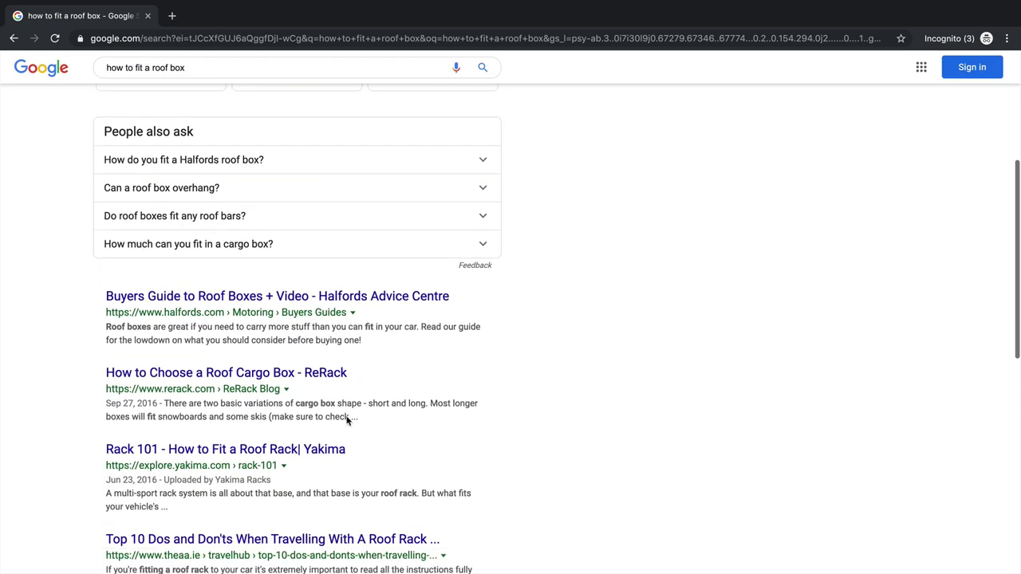
{"action": "scroll", "coordinate": [348, 378], "scroll_direction": "down", "scroll_amount": 1}
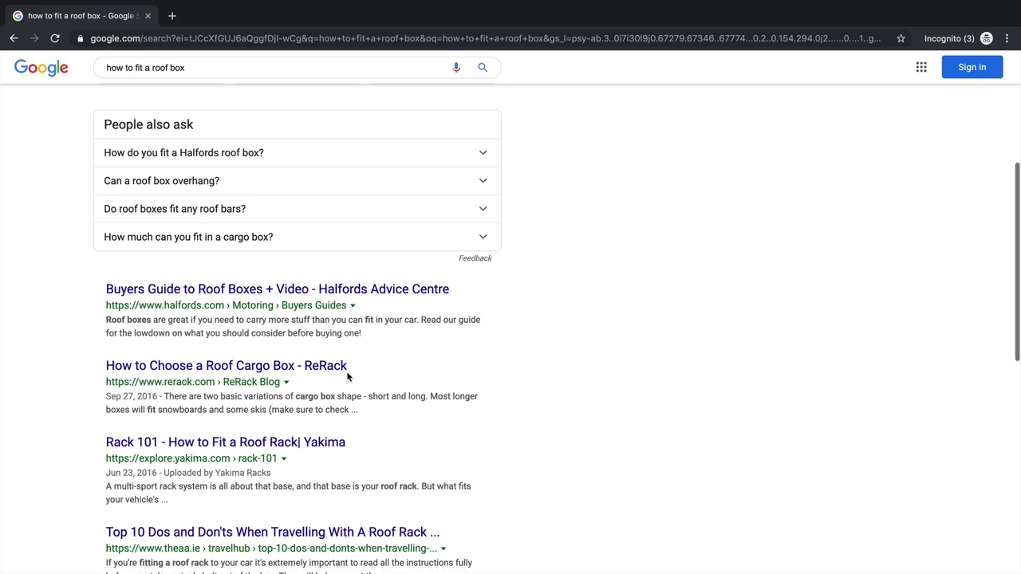
{"action": "scroll", "coordinate": [239, 369], "scroll_direction": "up", "scroll_amount": 4}
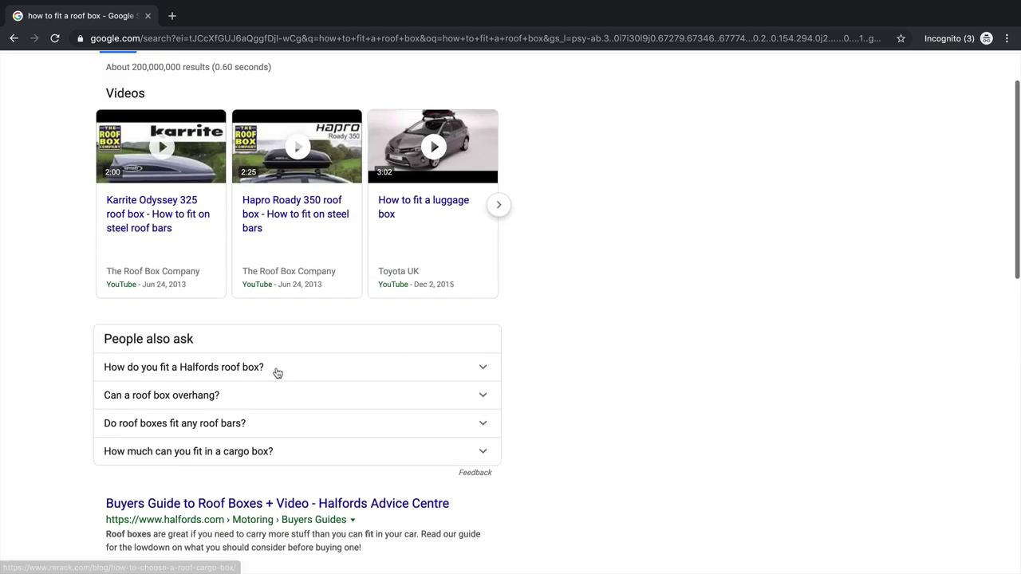
{"action": "scroll", "coordinate": [342, 369], "scroll_direction": "down", "scroll_amount": 3}
{"action": "scroll", "coordinate": [274, 373], "scroll_direction": "down", "scroll_amount": 1}
{"action": "scroll", "coordinate": [275, 371], "scroll_direction": "up", "scroll_amount": 4}
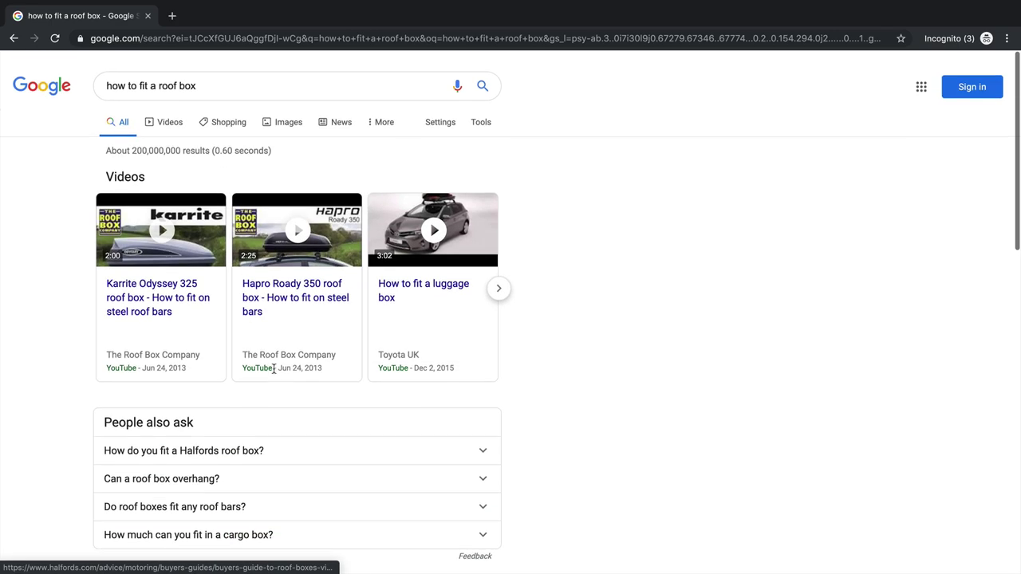
{"action": "scroll", "coordinate": [275, 367], "scroll_direction": "down", "scroll_amount": 2}
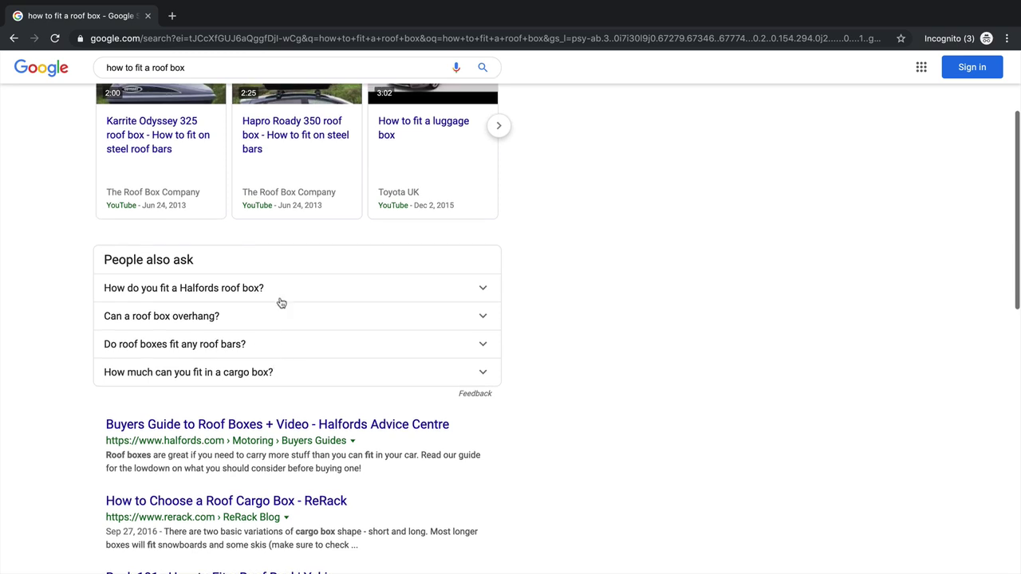
{"action": "scroll", "coordinate": [280, 300], "scroll_direction": "down", "scroll_amount": 1}
{"action": "scroll", "coordinate": [280, 301], "scroll_direction": "up", "scroll_amount": 4}
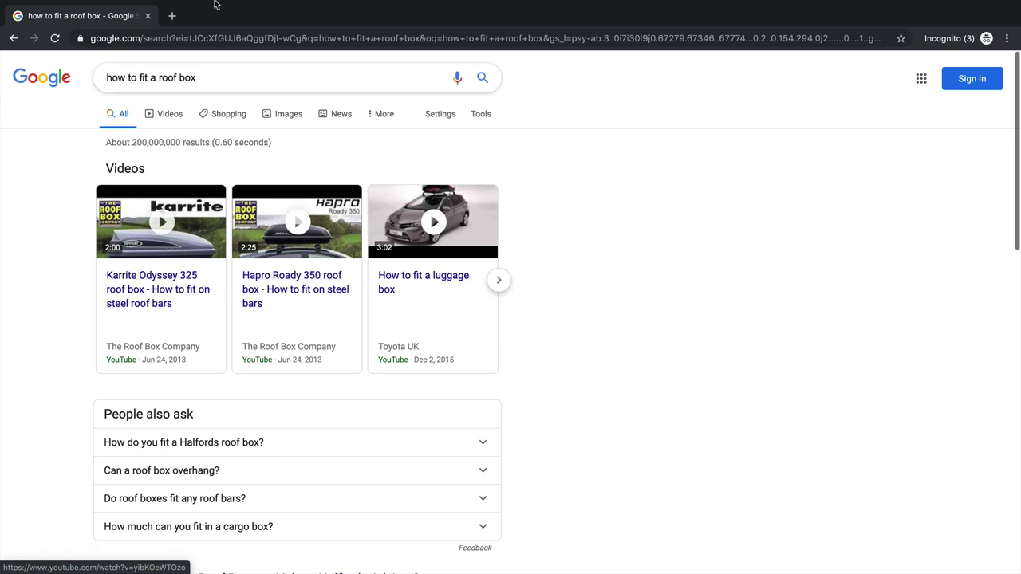
- Switch back to the original "how to fit roof box" browser window and detach the BestRoofBox.com Article Ideas spreadsheet into its own full-size window
{"action": "mouse_move", "coordinate": [236, 1]}
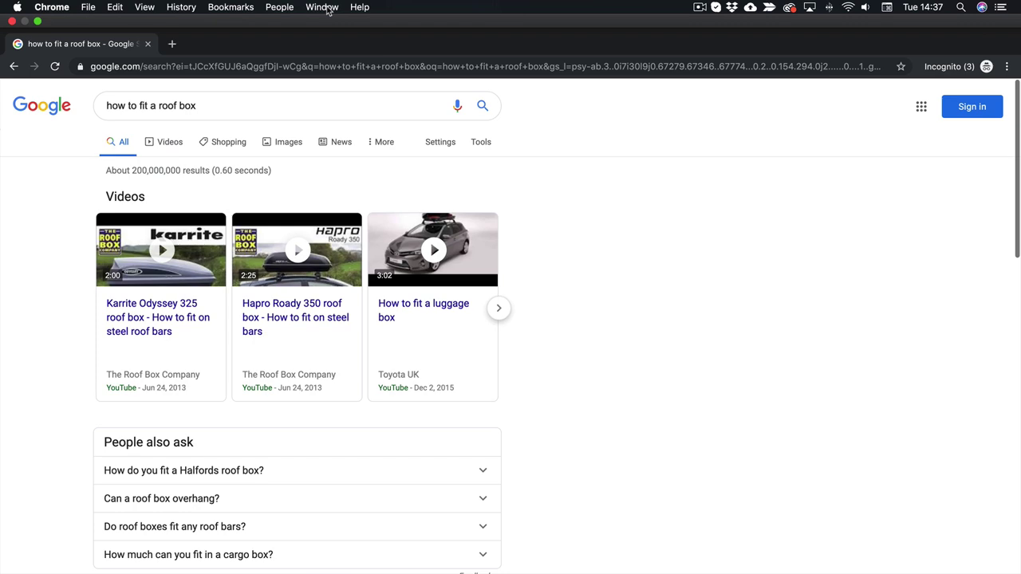
{"action": "left_click", "coordinate": [324, 7]}
{"action": "left_click", "coordinate": [387, 225]}
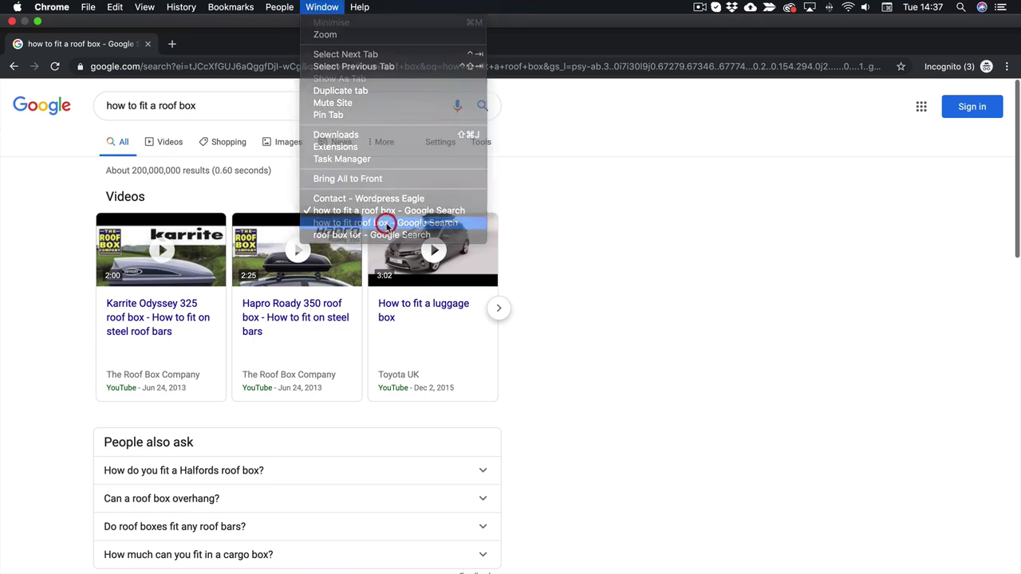
{"action": "left_click_drag", "start_coordinate": [382, 19], "coordinate": [392, 117]}
{"action": "double_click", "coordinate": [623, 132]}
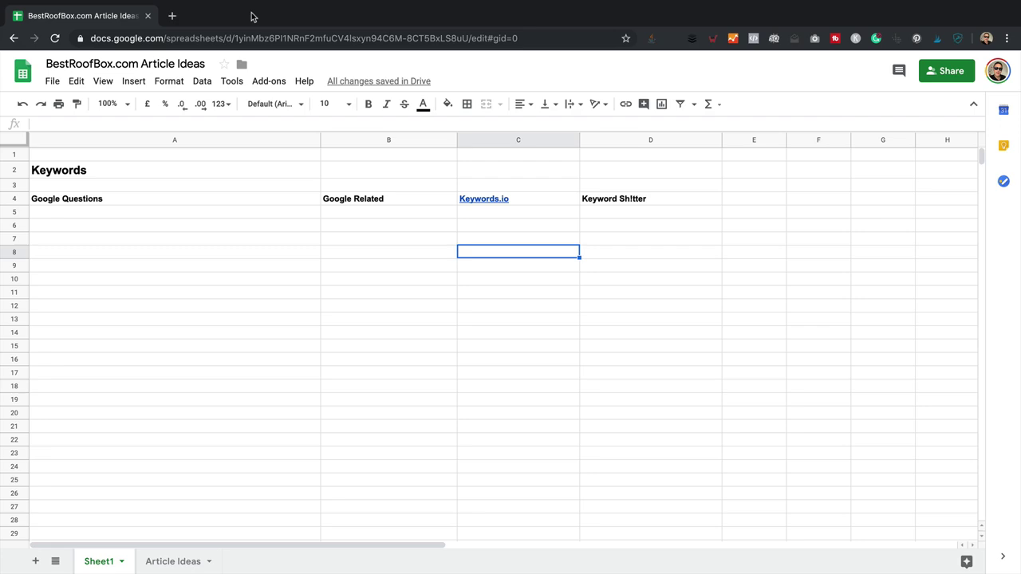
- Take the spreadsheet window out of full screen and place it beside the "how to fit a roof box" results window
{"action": "double_click", "coordinate": [110, 16]}
{"action": "left_click_drag", "start_coordinate": [357, 118], "coordinate": [287, 42]}
{"action": "double_click", "coordinate": [288, 43]}
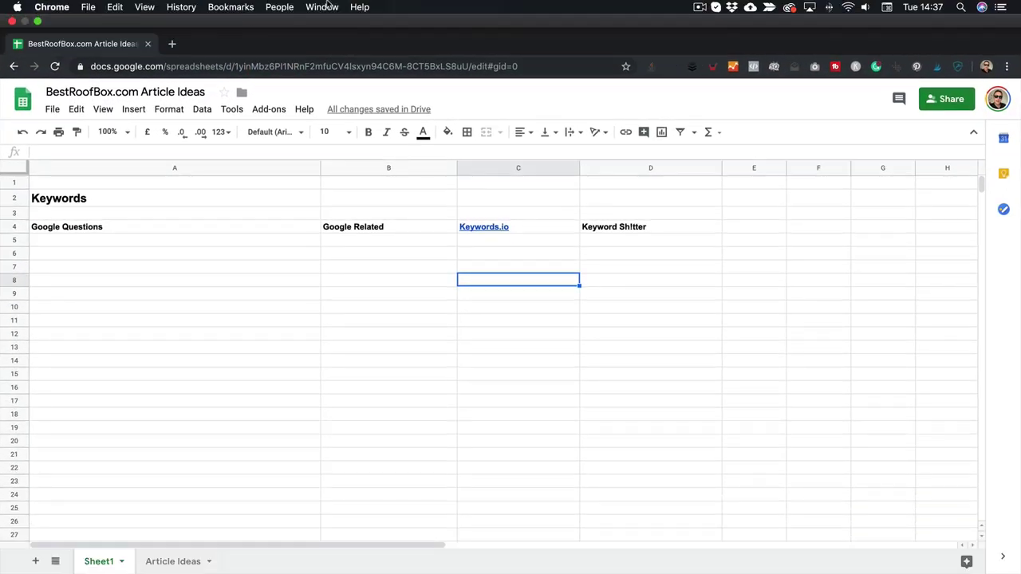
{"action": "left_click", "coordinate": [326, 7]}
{"action": "left_click", "coordinate": [359, 77]}
{"action": "left_click", "coordinate": [546, 298]}
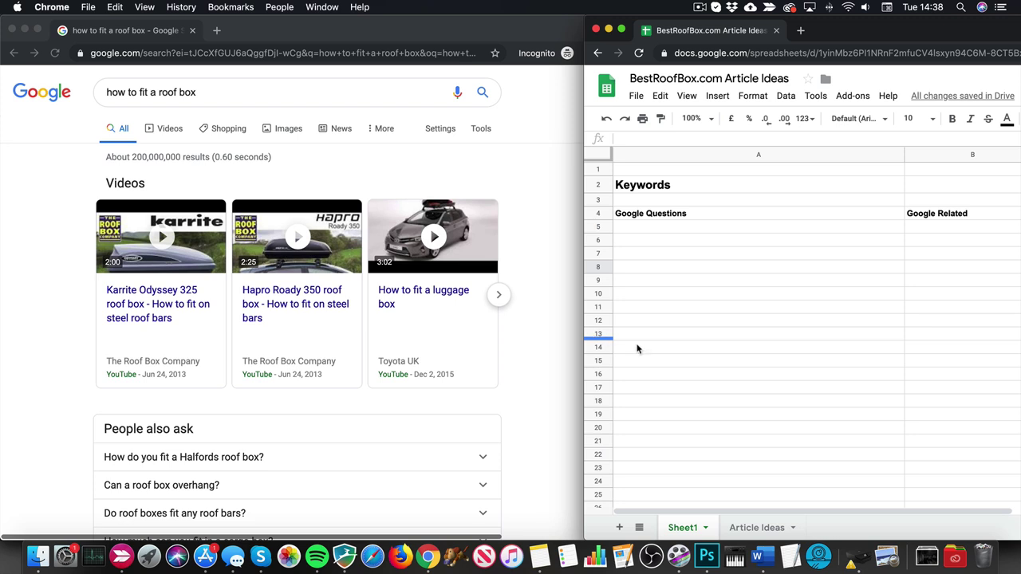
{"action": "key", "text": "ctrl+alt+t"}
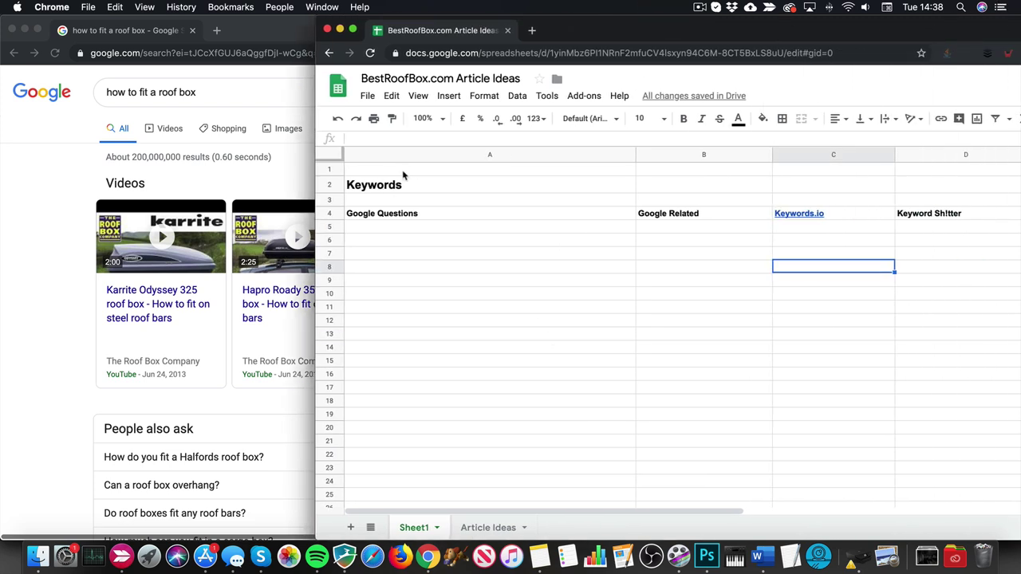
- Look over the Keywords column headings and shift the spreadsheet window aside to uncover more of the search results
{"action": "left_click_drag", "start_coordinate": [372, 230], "coordinate": [431, 120]}
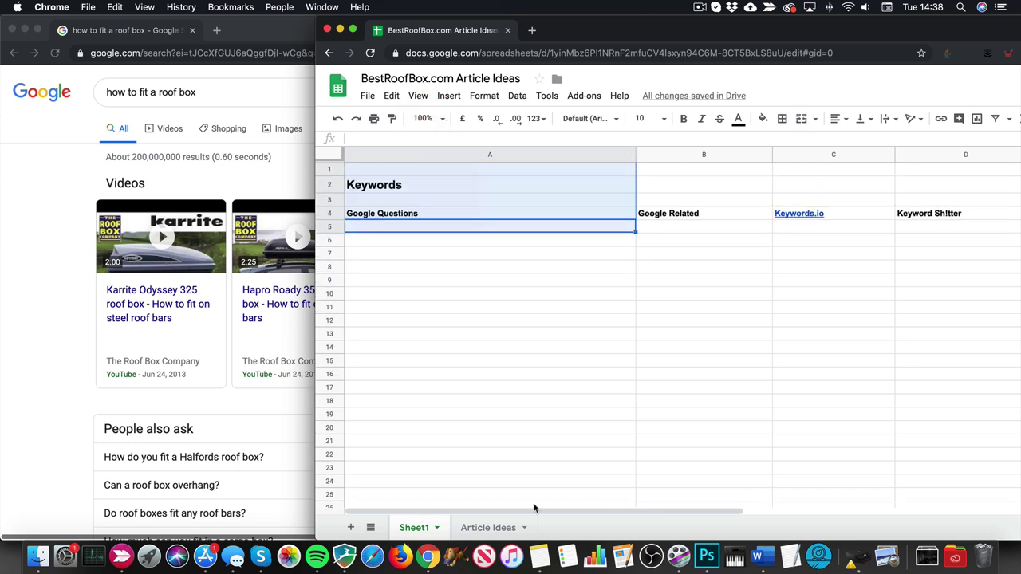
{"action": "left_click", "coordinate": [571, 307]}
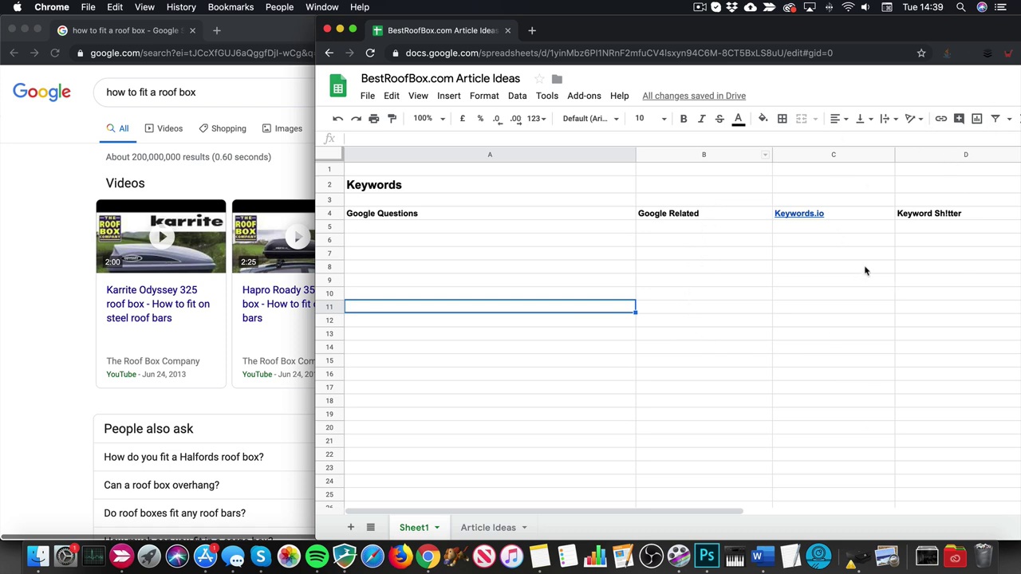
{"action": "scroll", "coordinate": [623, 329], "scroll_direction": "down", "scroll_amount": 1}
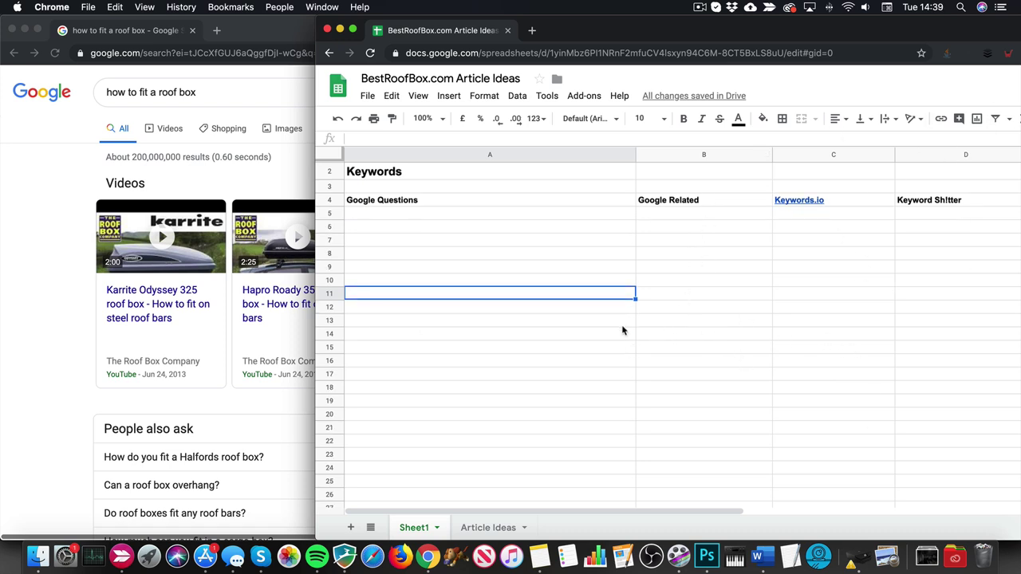
{"action": "scroll", "coordinate": [484, 240], "scroll_direction": "up", "scroll_amount": 1}
{"action": "left_click", "coordinate": [234, 174]}
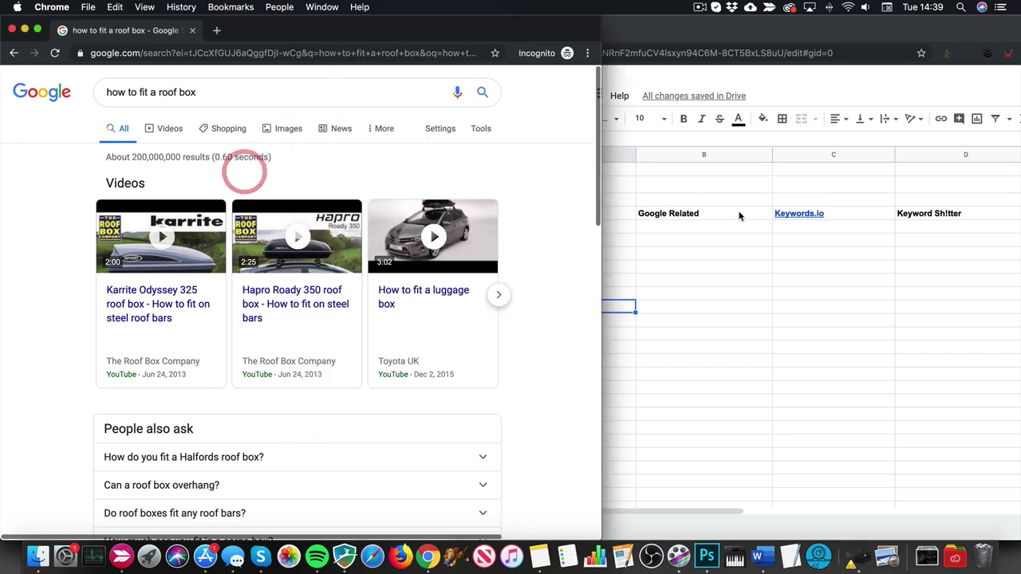
{"action": "left_click_drag", "start_coordinate": [764, 28], "coordinate": [916, 10]}
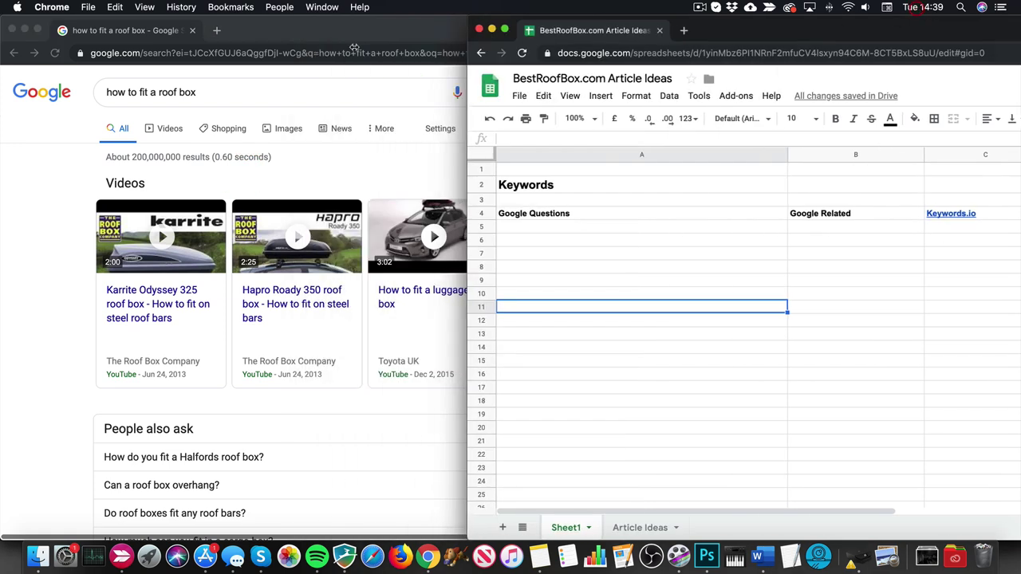
- Copy the search query "how to fit a roof box" into cell A5 under Google Questions
{"action": "left_click", "coordinate": [223, 92]}
{"action": "key", "text": "super+a"}
{"action": "key", "text": "super+c"}
{"action": "left_click", "coordinate": [697, 239]}
{"action": "left_click", "coordinate": [577, 229]}
{"action": "key", "text": "super+v"}
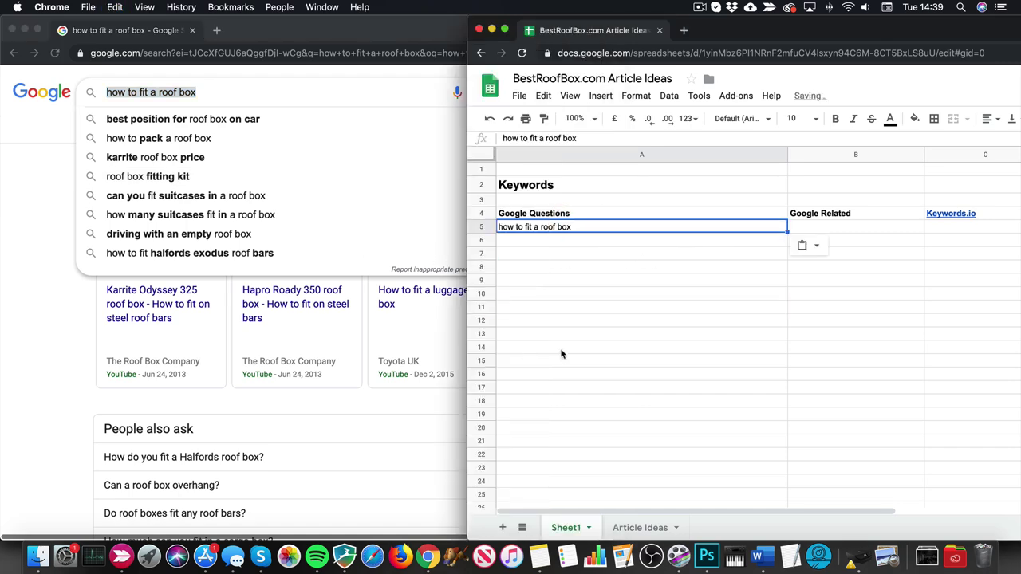
- Copy the related question "Can a roof box overhang?" into cell A6 as values only, without the web page's formatting
{"action": "left_click", "coordinate": [333, 413]}
{"action": "scroll", "coordinate": [339, 383], "scroll_direction": "down", "scroll_amount": 2}
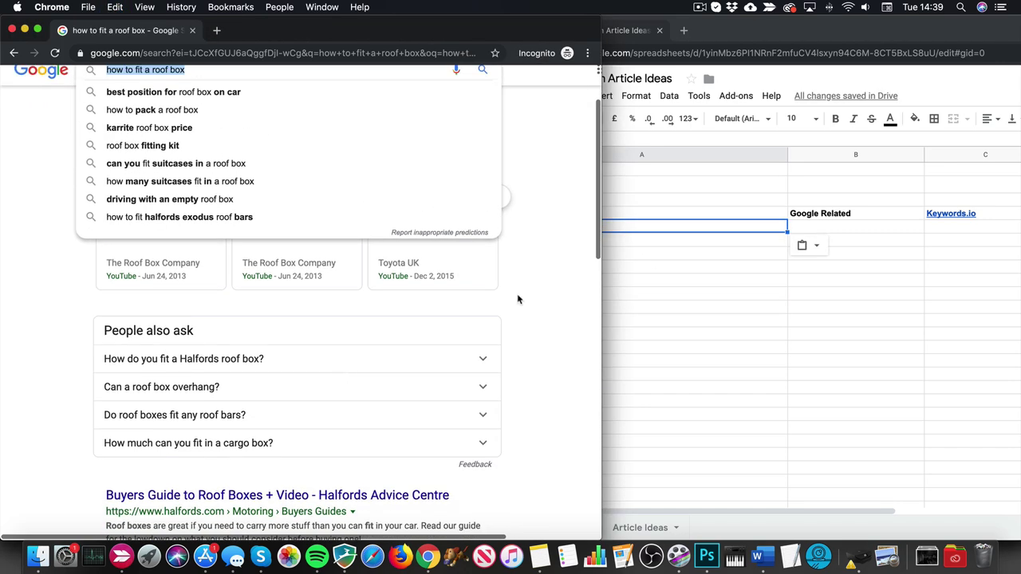
{"action": "left_click", "coordinate": [592, 271]}
{"action": "scroll", "coordinate": [271, 331], "scroll_direction": "down", "scroll_amount": 2}
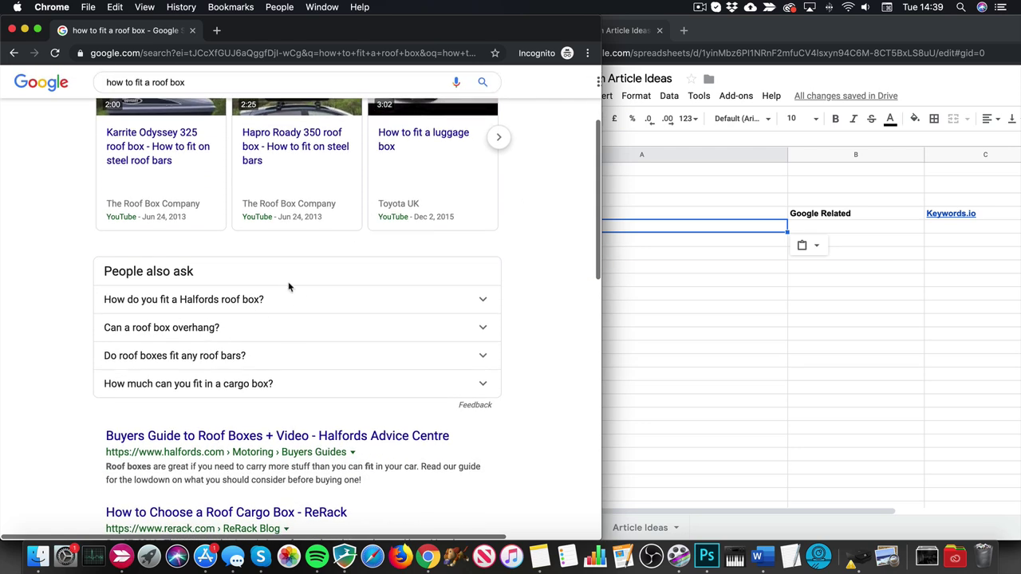
{"action": "left_click_drag", "start_coordinate": [232, 323], "coordinate": [99, 318]}
{"action": "key", "text": "super+c"}
{"action": "left_click", "coordinate": [638, 247]}
{"action": "key", "text": "super+v"}
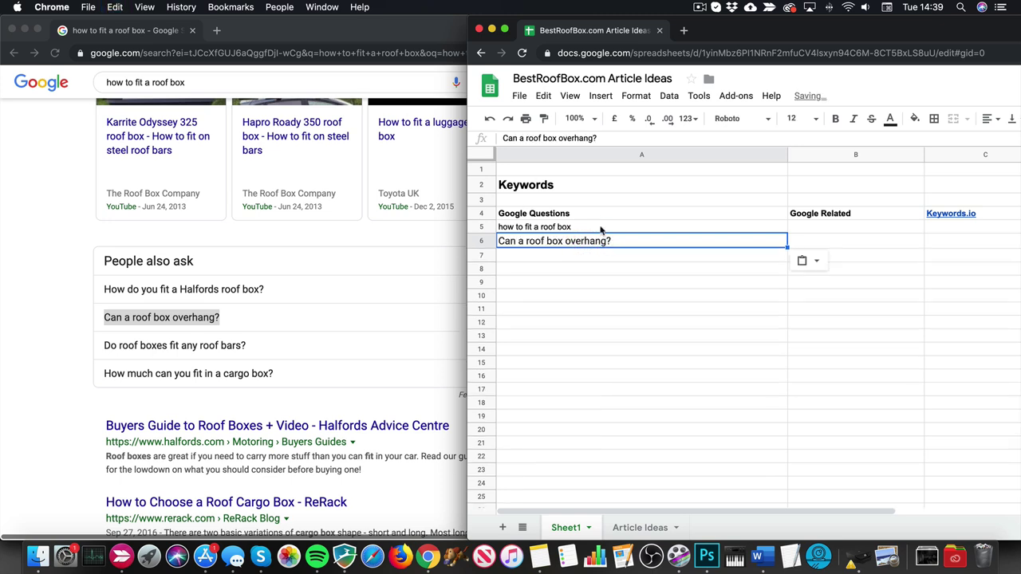
{"action": "key", "text": "super+z"}
{"action": "left_click", "coordinate": [543, 96]}
{"action": "mouse_move", "coordinate": [663, 233]}
{"action": "left_click", "coordinate": [724, 233]}
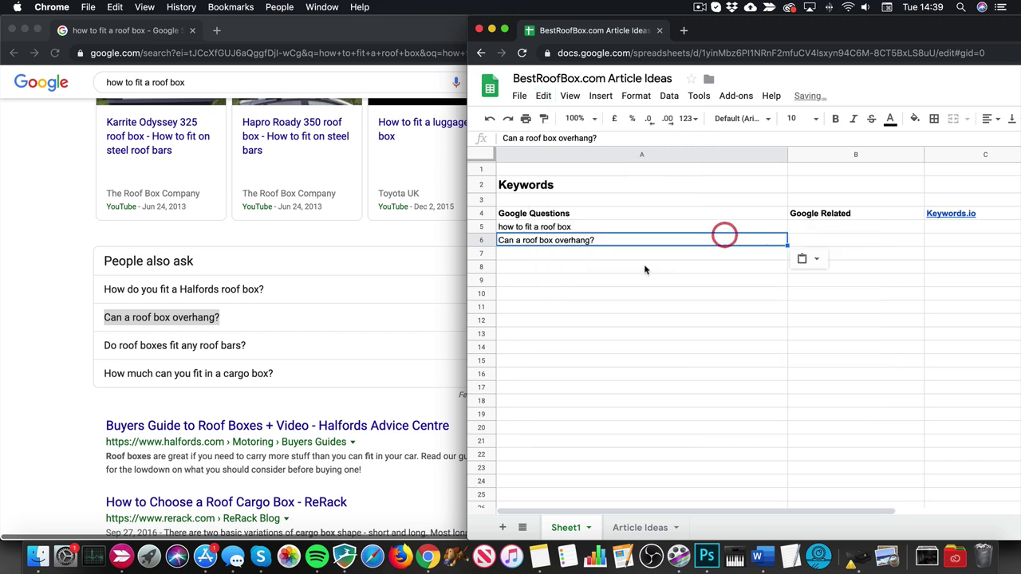
- Expand the related question "Do roof boxes fit any roof bars?" and copy its text into cell A7 unformatted
{"action": "left_click", "coordinate": [634, 257]}
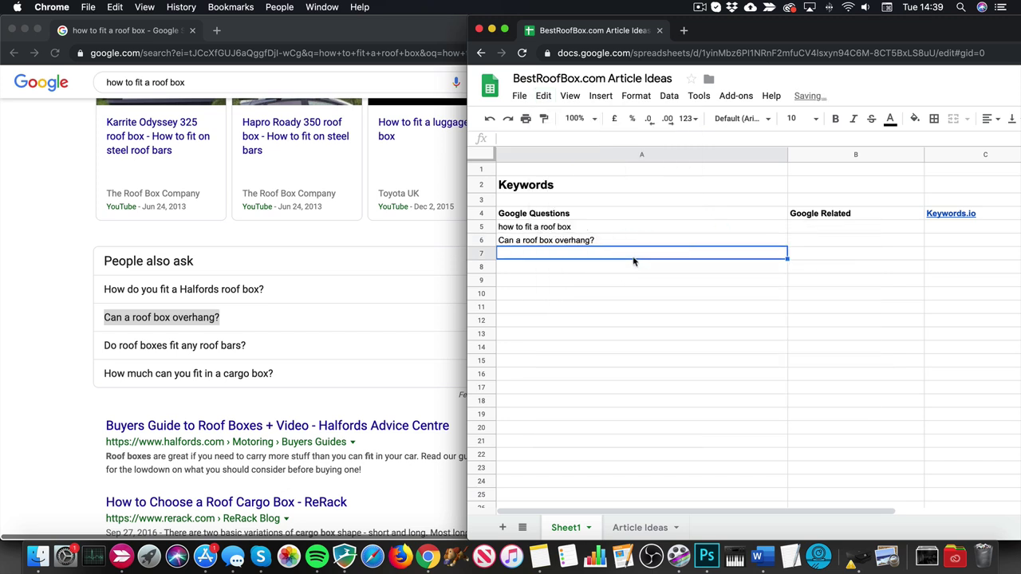
{"action": "left_click", "coordinate": [261, 353]}
{"action": "left_click", "coordinate": [257, 351]}
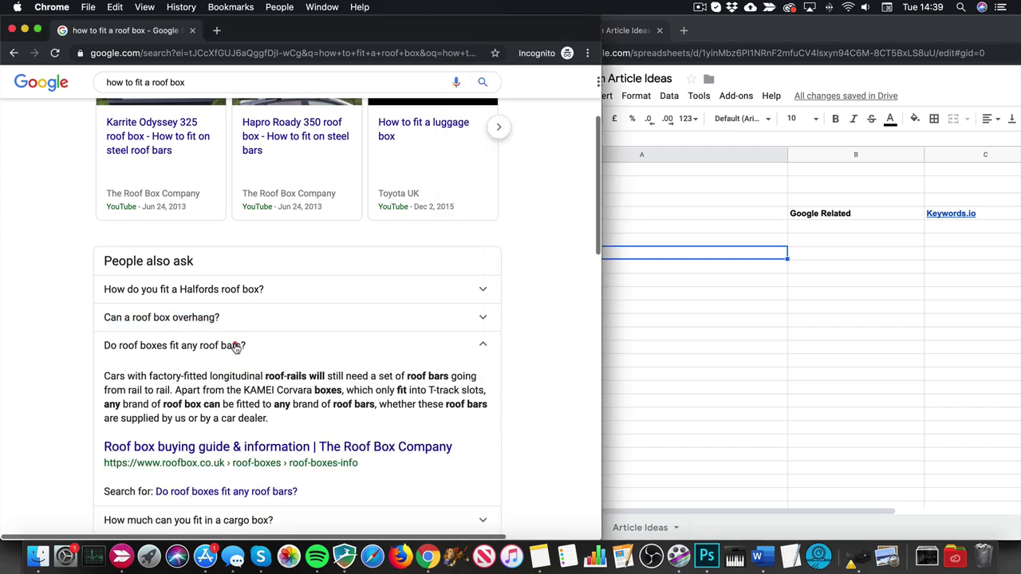
{"action": "left_click_drag", "start_coordinate": [236, 348], "coordinate": [78, 348]}
{"action": "key", "text": "super+c"}
{"action": "left_click", "coordinate": [659, 276]}
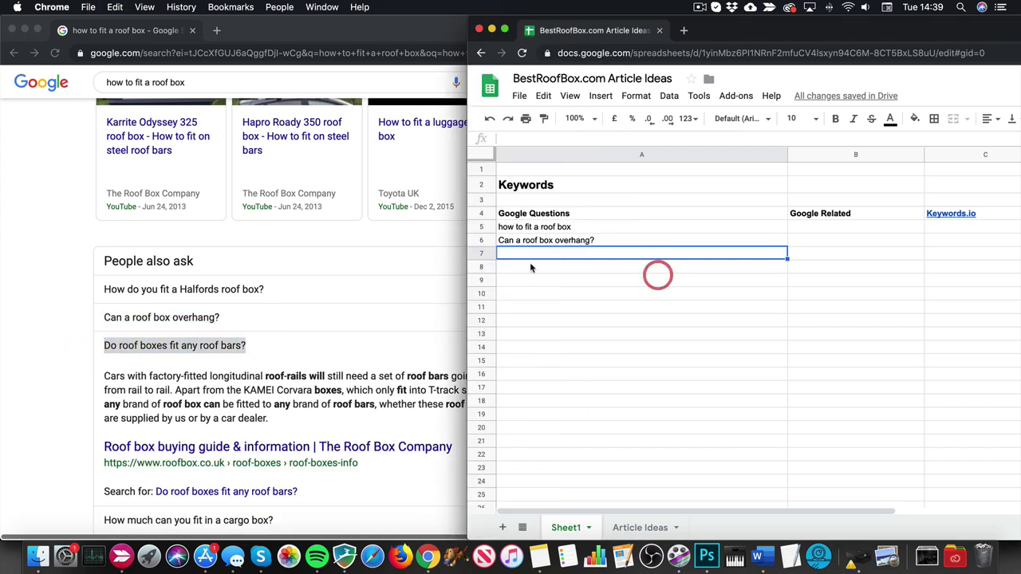
{"action": "left_click", "coordinate": [550, 138]}
{"action": "key", "text": "super+v"}
{"action": "key", "text": "Return"}
- Review the questions collected in cells A5 to A7 as possible article topics
{"action": "left_click_drag", "start_coordinate": [574, 253], "coordinate": [570, 241]}
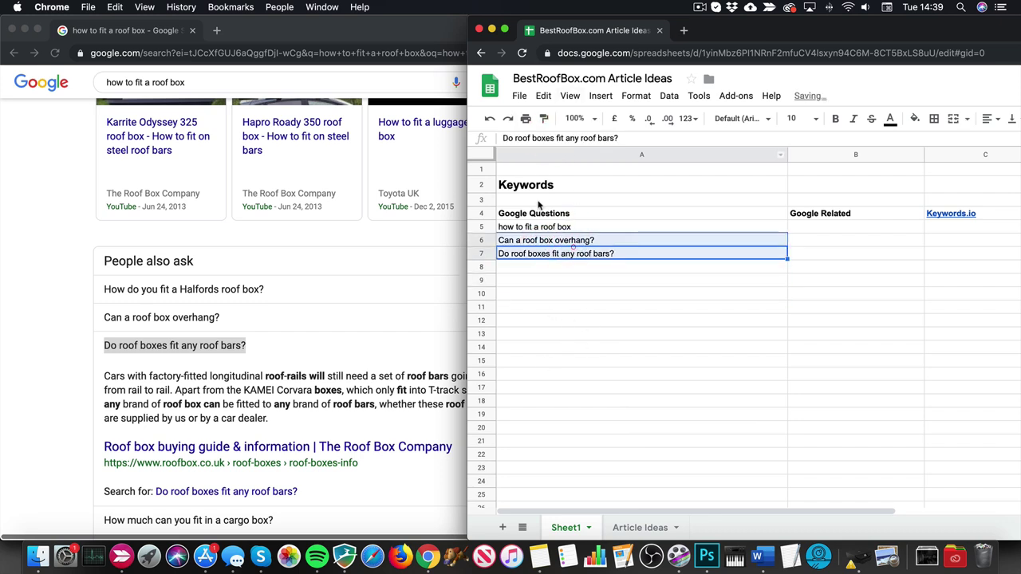
{"action": "left_click", "coordinate": [547, 280]}
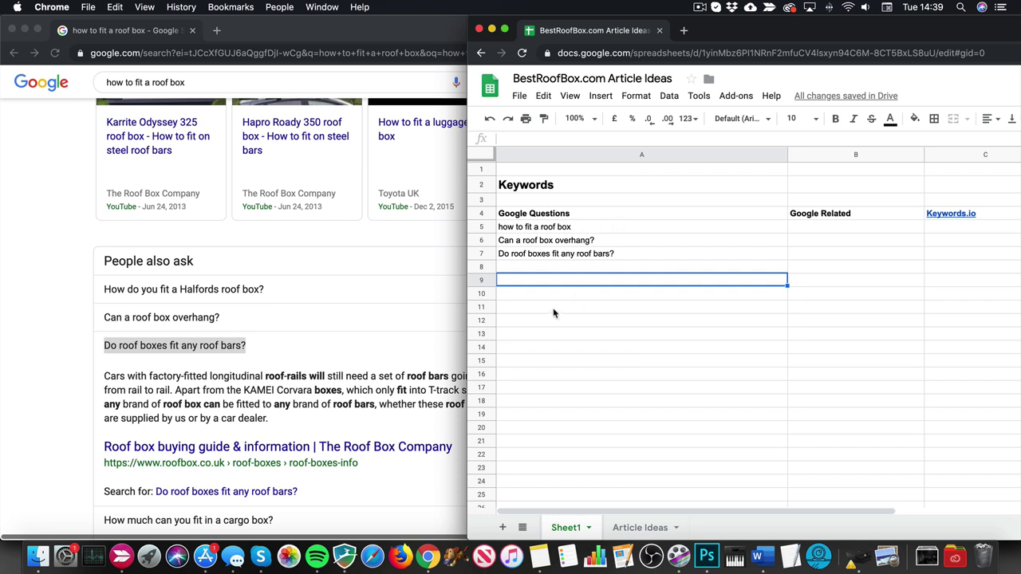
{"action": "left_click", "coordinate": [519, 227]}
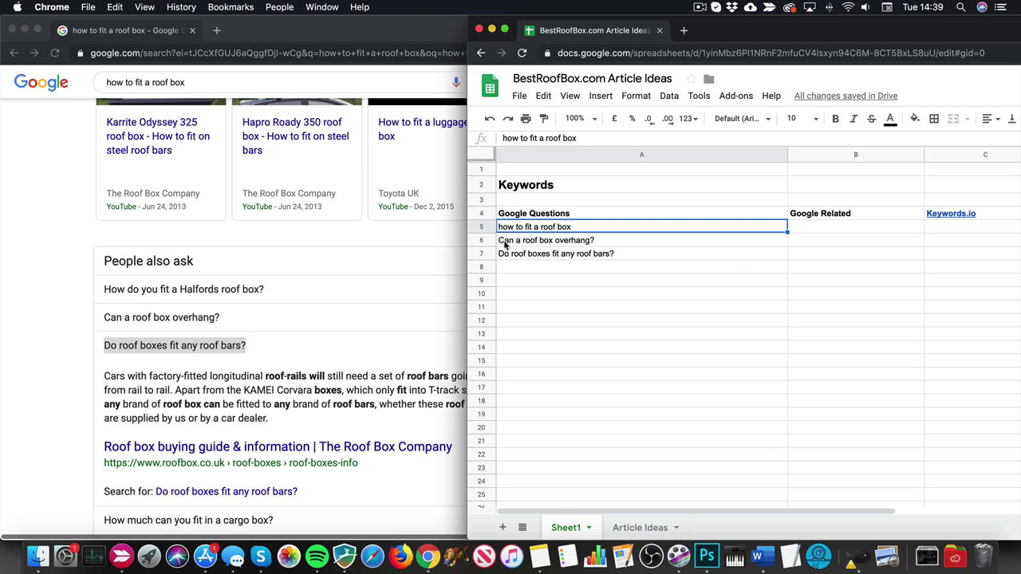
{"action": "left_click", "coordinate": [504, 243]}
{"action": "left_click", "coordinate": [544, 255]}
{"action": "left_click", "coordinate": [545, 244]}
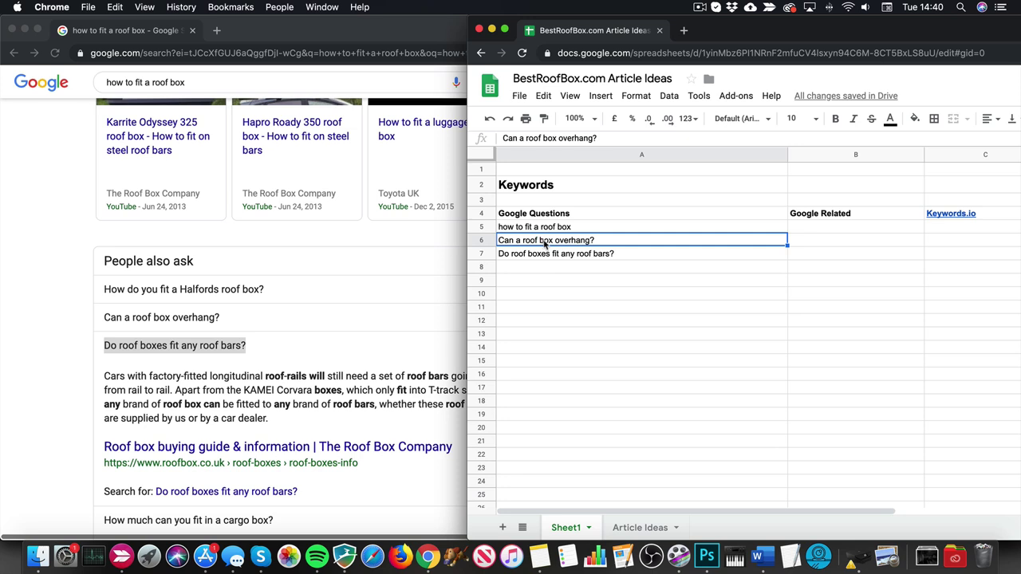
{"action": "left_click", "coordinate": [534, 255]}
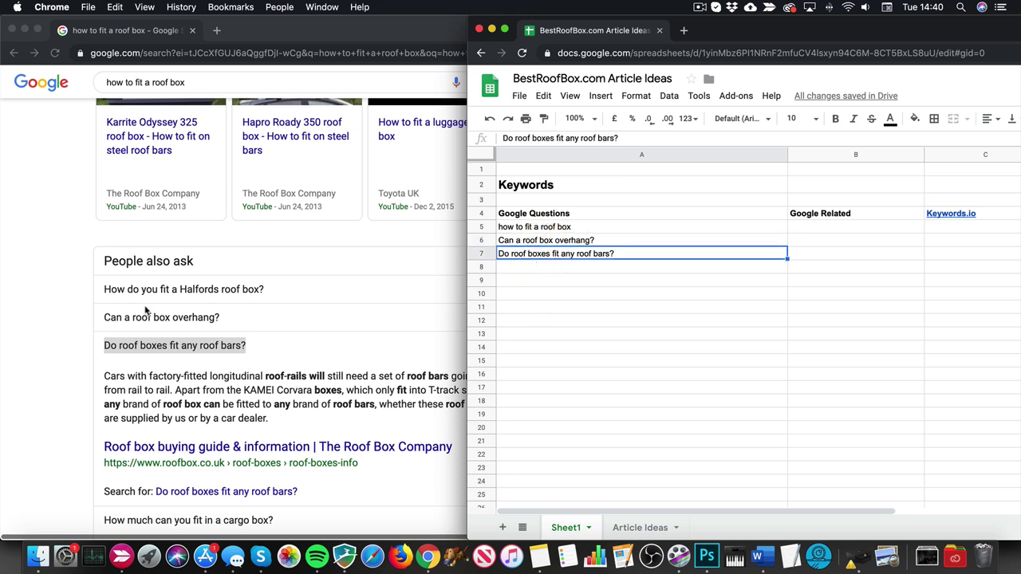
- Collapse the answer to "Do roof boxes fit any roof bars?" and look through the extended list of related questions
{"action": "left_click", "coordinate": [287, 351]}
{"action": "left_click", "coordinate": [303, 344]}
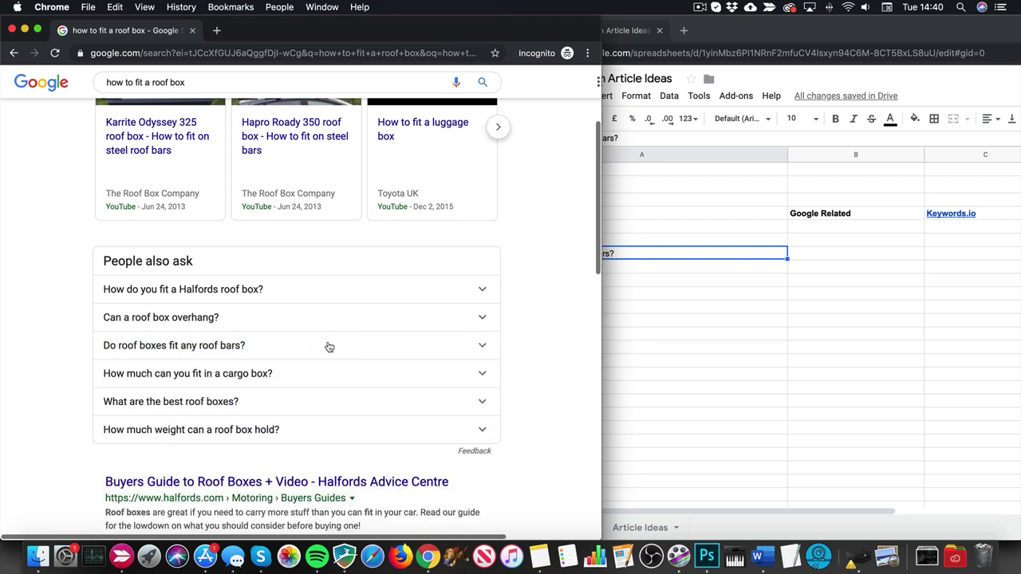
{"action": "scroll", "coordinate": [330, 347], "scroll_direction": "down", "scroll_amount": 1}
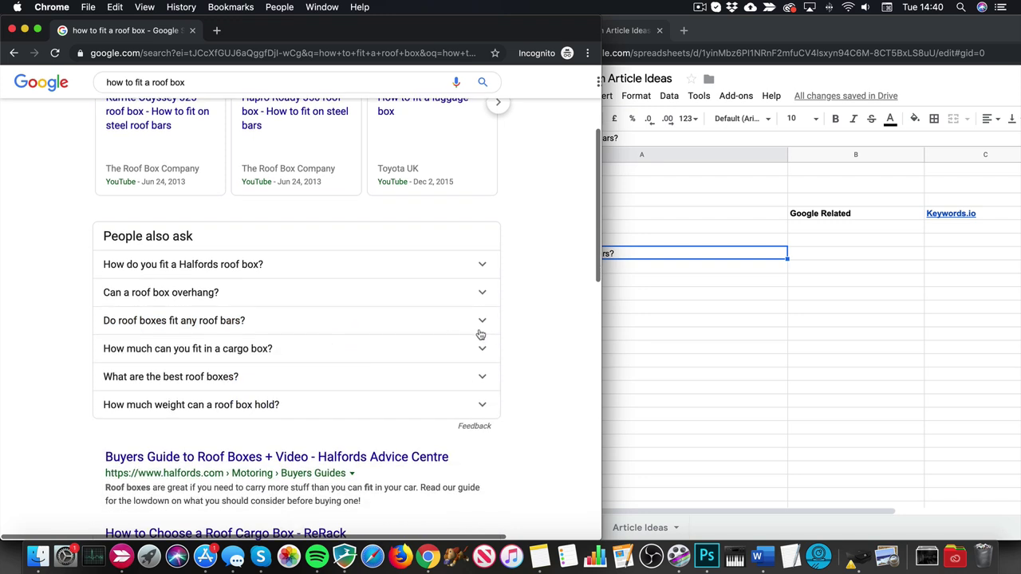
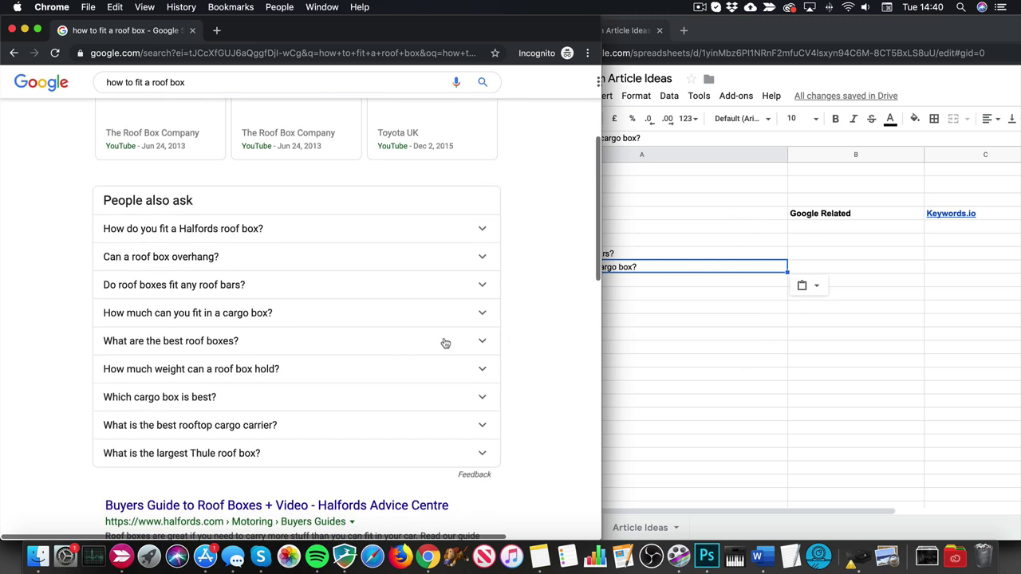
- Expand the related question "What are the best roof boxes?" and copy its text into cell A9
{"action": "left_click", "coordinate": [446, 343]}
{"action": "scroll", "coordinate": [431, 343], "scroll_direction": "down", "scroll_amount": 2}
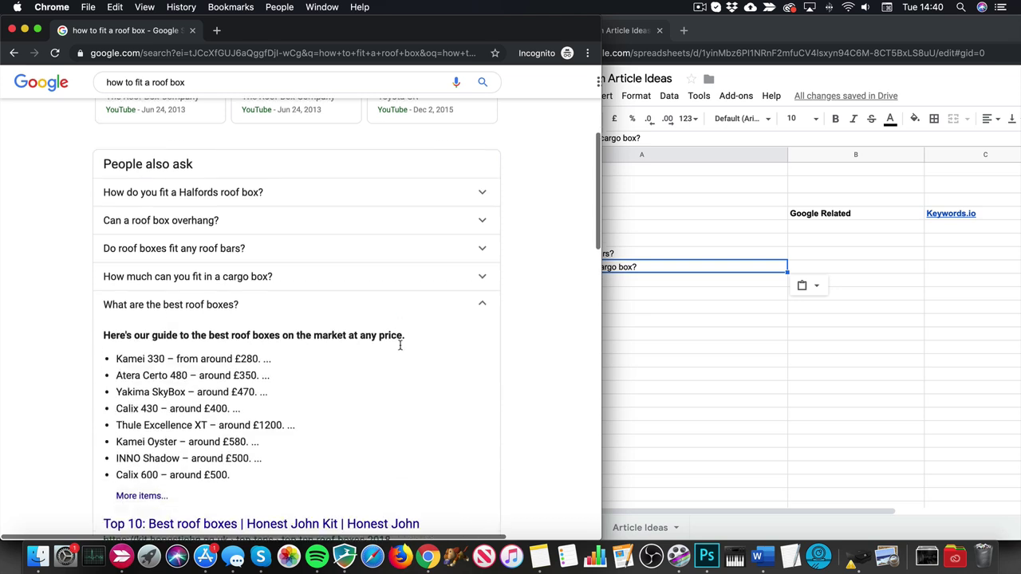
{"action": "scroll", "coordinate": [371, 348], "scroll_direction": "up", "scroll_amount": 1}
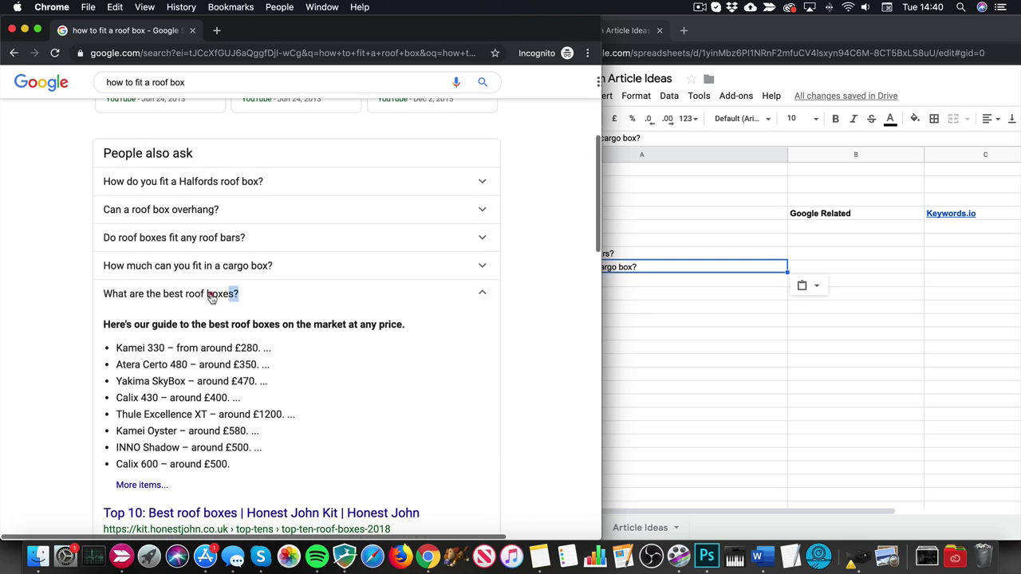
{"action": "left_click_drag", "start_coordinate": [211, 297], "coordinate": [82, 292]}
{"action": "key", "text": "super+c"}
{"action": "left_click", "coordinate": [665, 289]}
{"action": "left_click", "coordinate": [581, 281]}
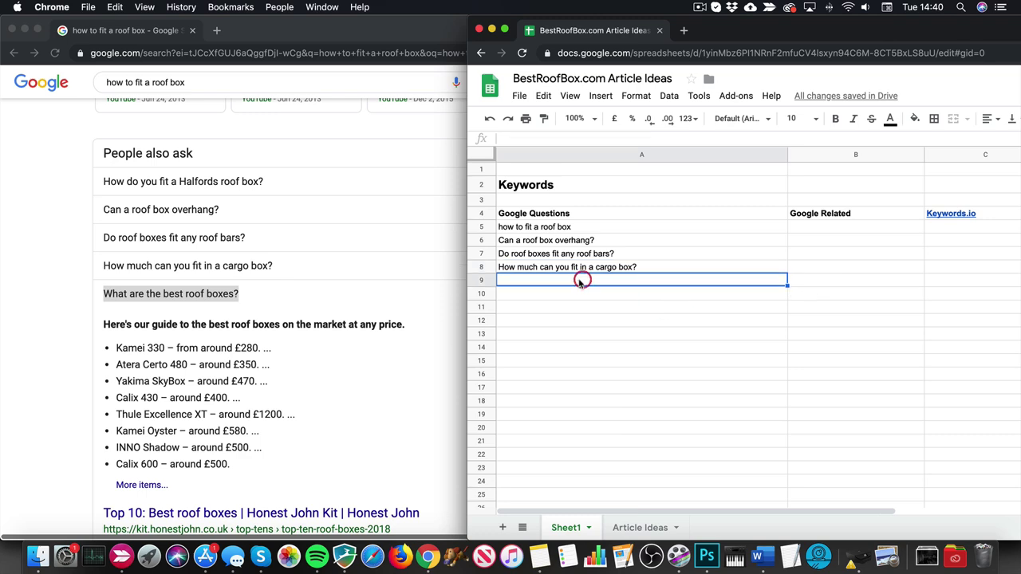
{"action": "key", "text": "super+v"}
- Copy the related question "How much weight can a roof box hold?" into cell A10
{"action": "left_click", "coordinate": [326, 267]}
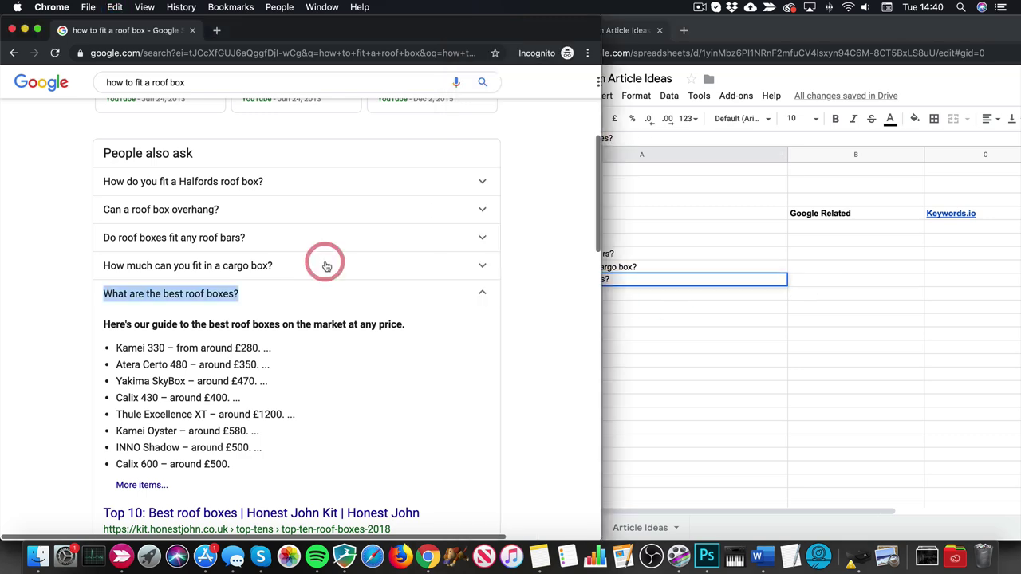
{"action": "scroll", "coordinate": [306, 327], "scroll_direction": "down", "scroll_amount": 3}
{"action": "scroll", "coordinate": [307, 329], "scroll_direction": "down", "scroll_amount": 1}
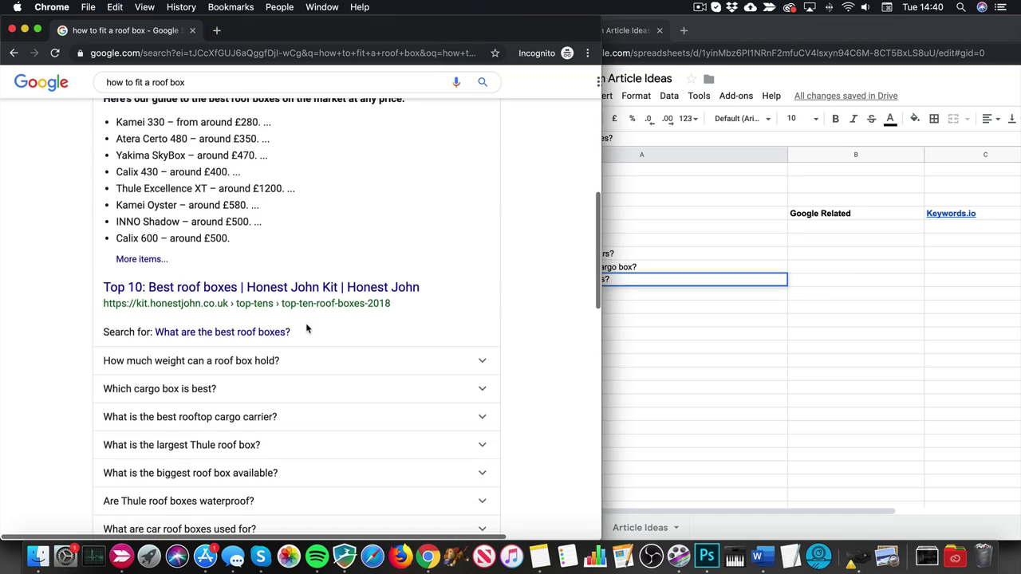
{"action": "scroll", "coordinate": [307, 328], "scroll_direction": "down", "scroll_amount": 1}
{"action": "left_click", "coordinate": [285, 348]}
{"action": "left_click_drag", "start_coordinate": [283, 342], "coordinate": [96, 342]}
{"action": "key", "text": "super+c"}
{"action": "left_click", "coordinate": [775, 338]}
{"action": "left_click", "coordinate": [536, 294]}
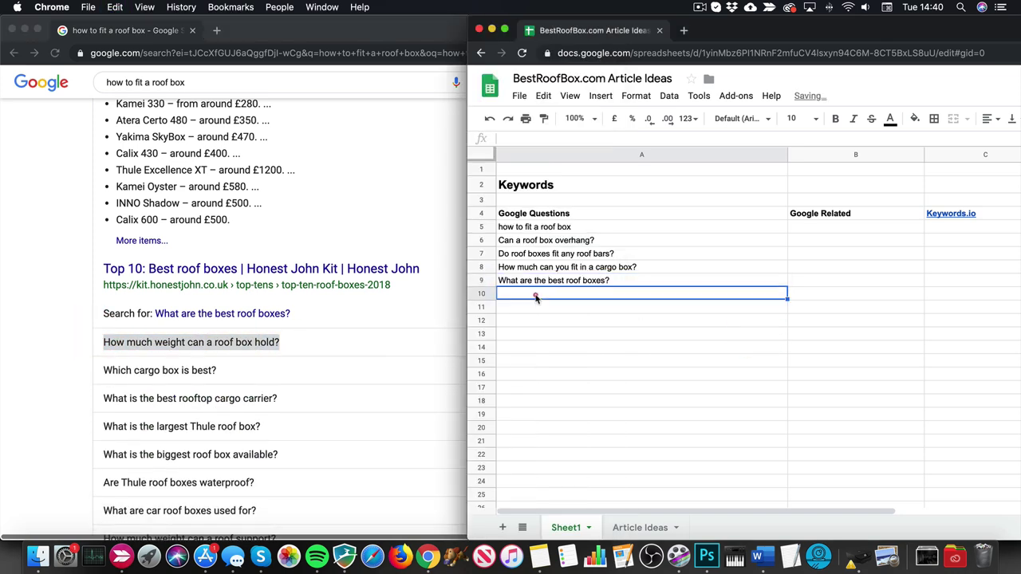
{"action": "key", "text": "super+v"}
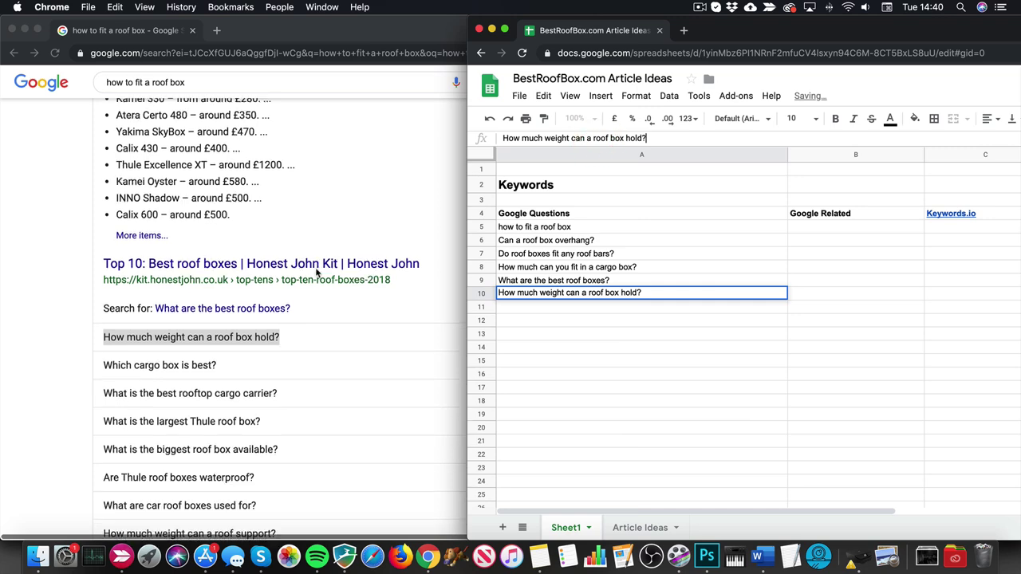
- Expand the related question "Which cargo box is best?" and copy its text into cell A11 as values only
{"action": "scroll", "coordinate": [317, 274], "scroll_direction": "down", "scroll_amount": 5}
{"action": "left_click", "coordinate": [270, 233]}
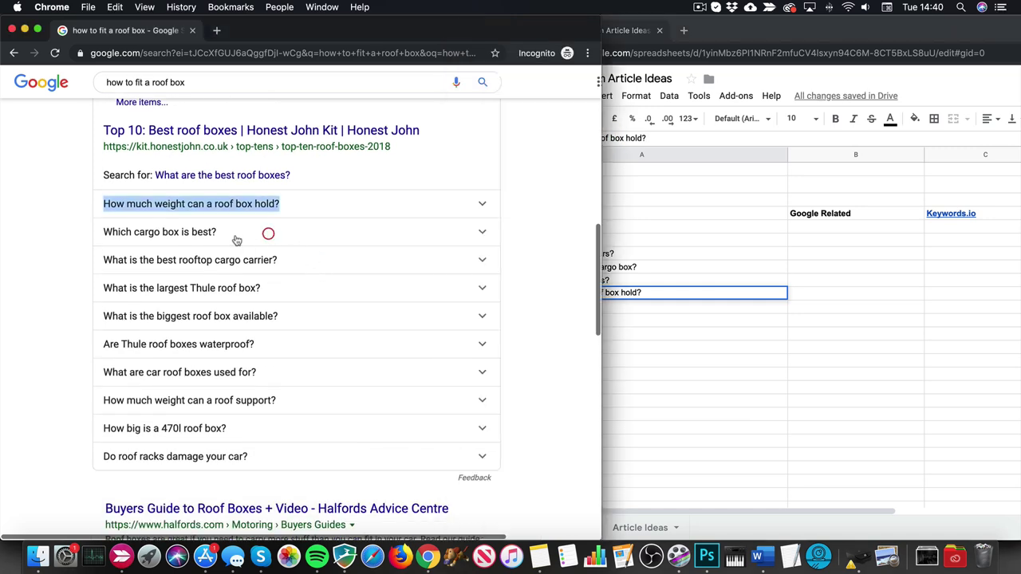
{"action": "left_click", "coordinate": [236, 234]}
{"action": "left_click_drag", "start_coordinate": [236, 235], "coordinate": [106, 234]}
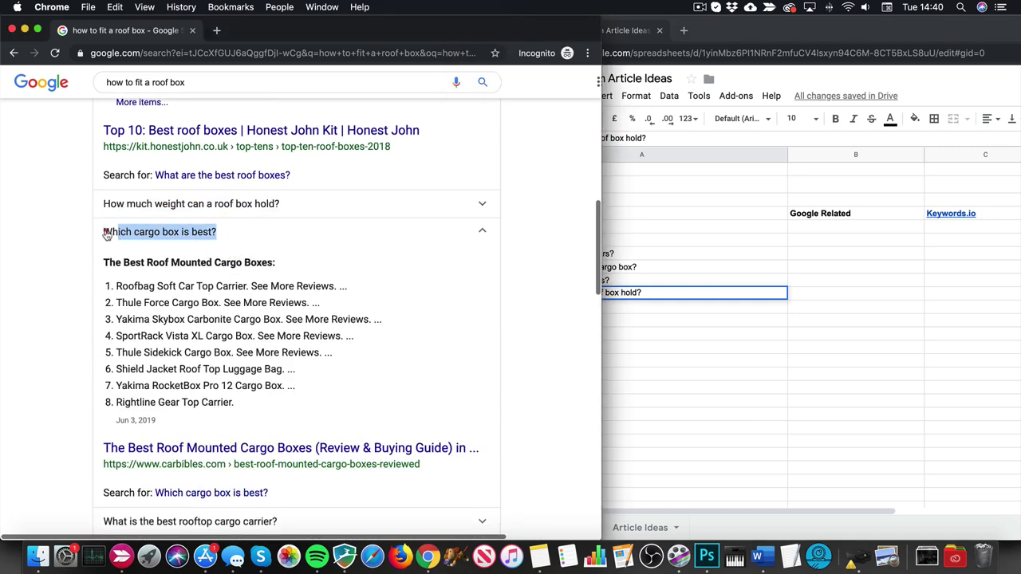
{"action": "left_click", "coordinate": [693, 339]}
{"action": "left_click", "coordinate": [551, 308]}
{"action": "type", "text": "Which cargo box is best?"}
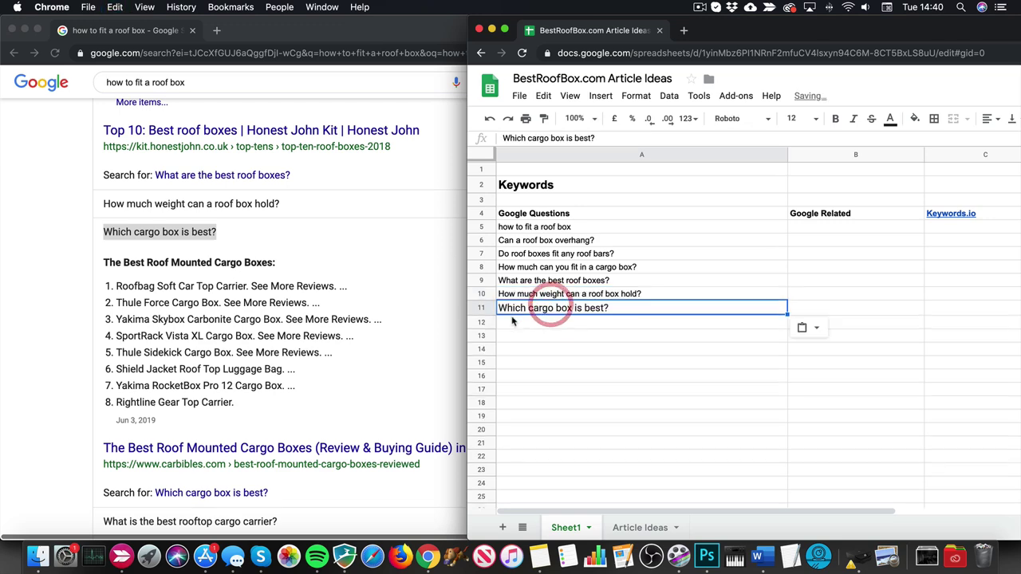
{"action": "key", "text": "super+z"}
{"action": "type", "text": "Which cargo box is best?"}
{"action": "left_click", "coordinate": [808, 327]}
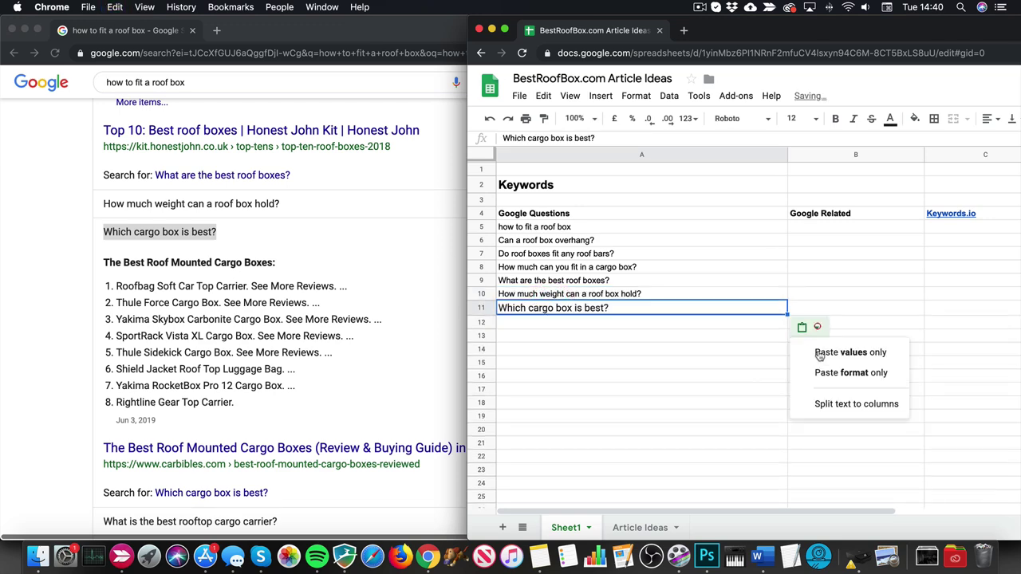
{"action": "left_click", "coordinate": [849, 353]}
- Expand the related question "What is the biggest roof box available?" and copy its text into cell A12
{"action": "scroll", "coordinate": [355, 298], "scroll_direction": "down", "scroll_amount": 5}
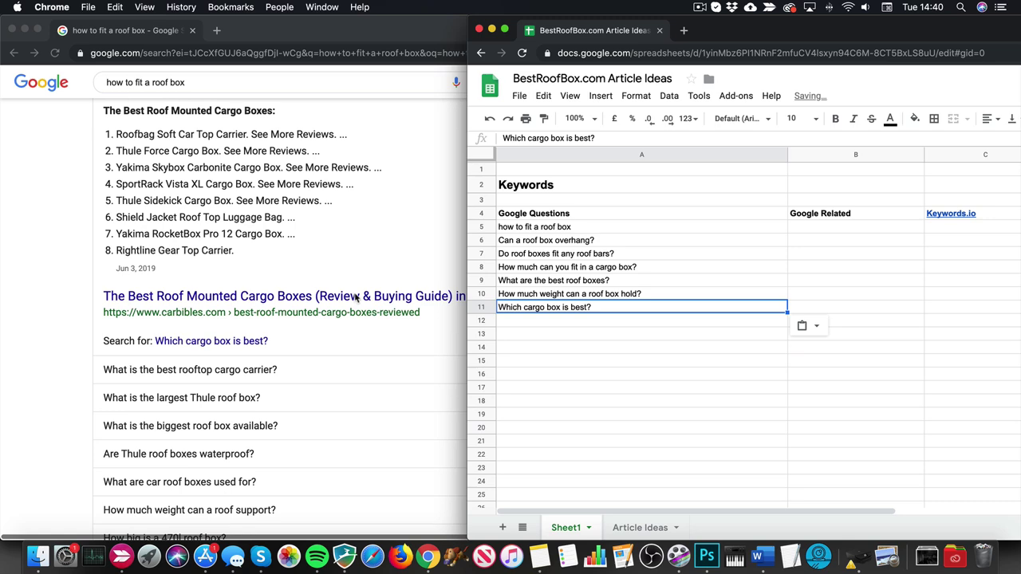
{"action": "scroll", "coordinate": [355, 298], "scroll_direction": "down", "scroll_amount": 1}
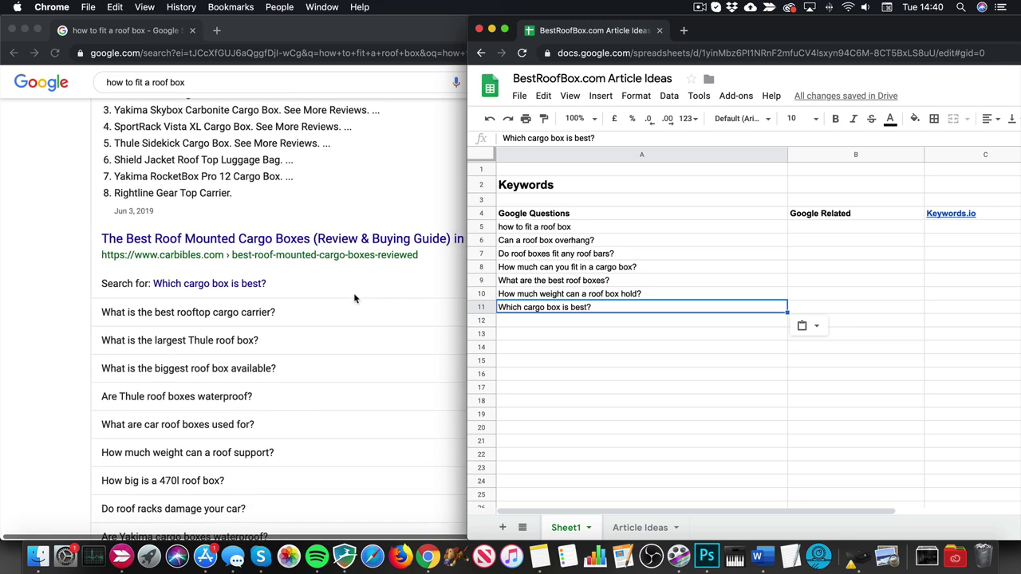
{"action": "scroll", "coordinate": [355, 298], "scroll_direction": "down", "scroll_amount": 1}
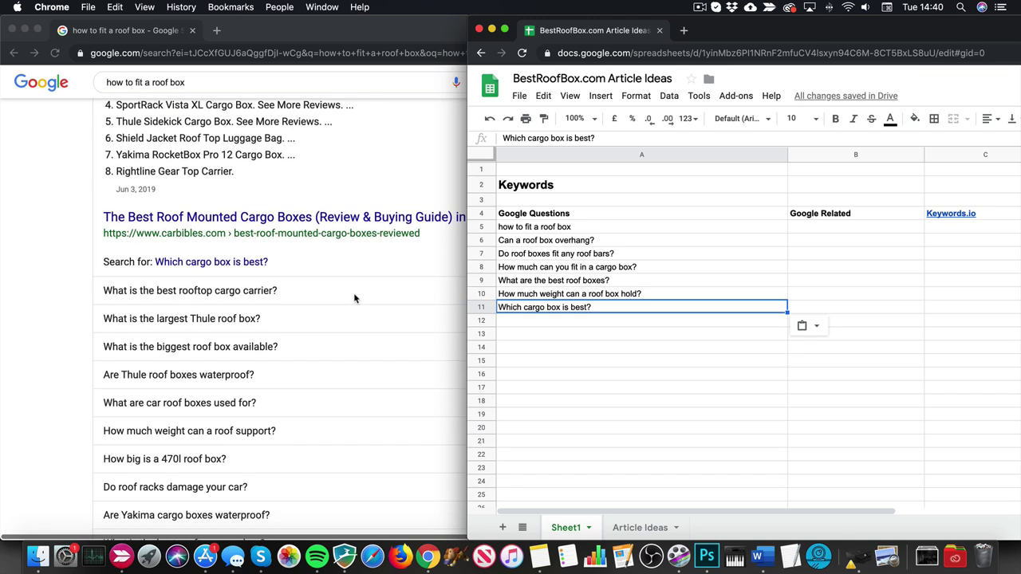
{"action": "left_click", "coordinate": [330, 348]}
{"action": "left_click", "coordinate": [270, 345]}
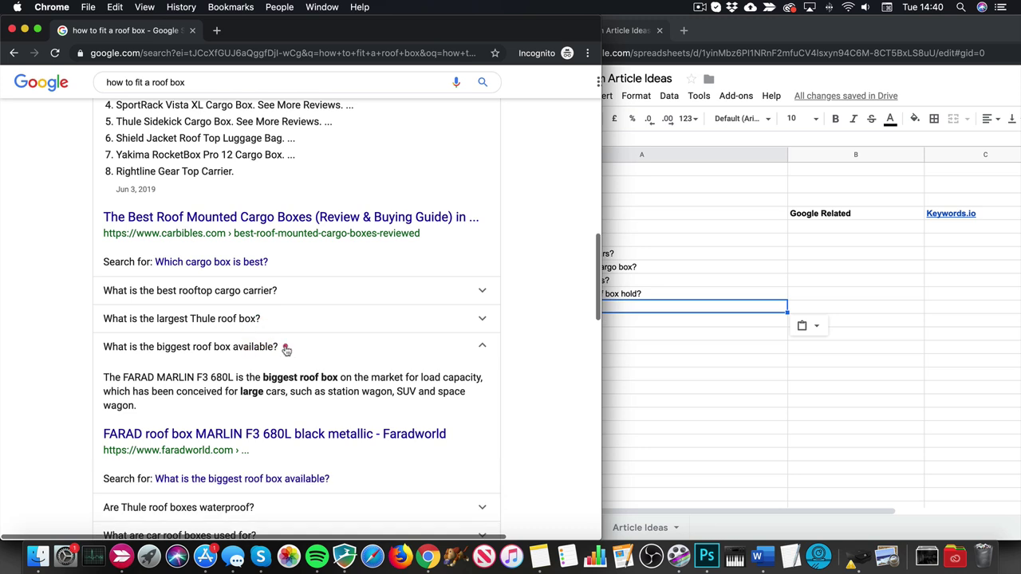
{"action": "left_click_drag", "start_coordinate": [286, 349], "coordinate": [80, 348]}
{"action": "key", "text": "super+c"}
{"action": "left_click", "coordinate": [724, 314]}
{"action": "left_click", "coordinate": [701, 316]}
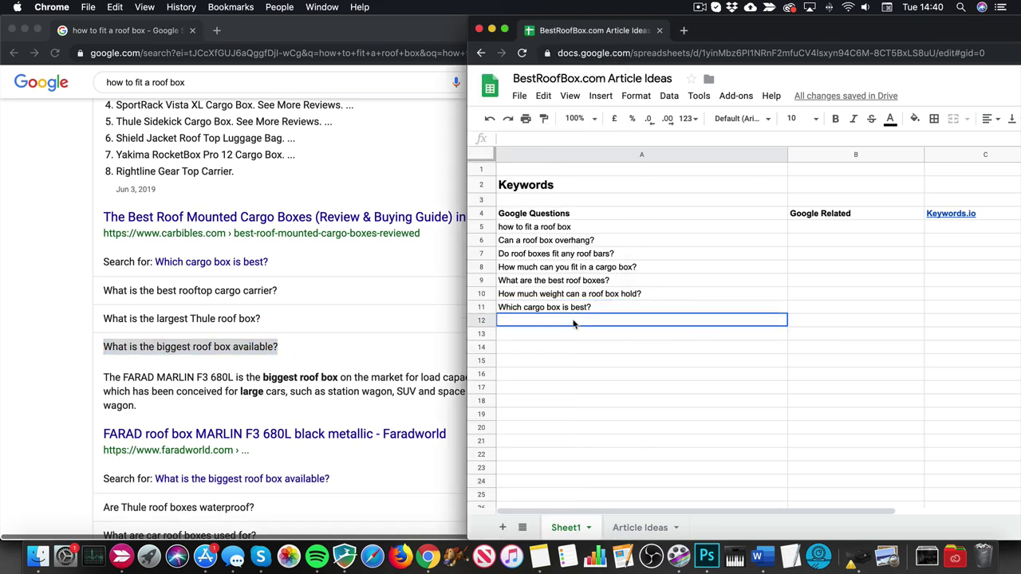
{"action": "key", "text": "super+v"}
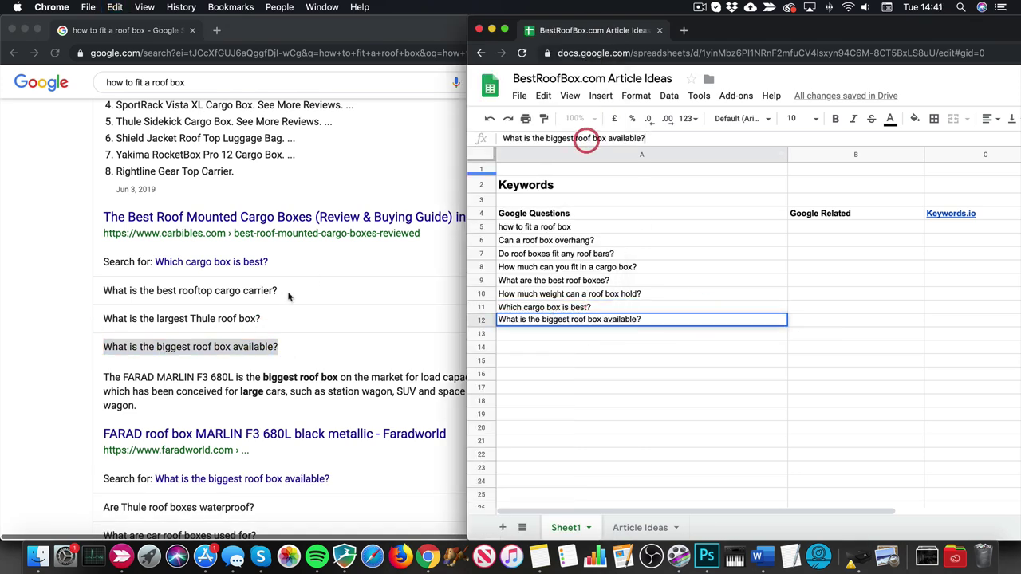
- Look through the remaining related questions and expand "How big is a roof box?" to load more of them
{"action": "left_click", "coordinate": [57, 293]}
{"action": "scroll", "coordinate": [56, 293], "scroll_direction": "down", "scroll_amount": 4}
{"action": "scroll", "coordinate": [268, 294], "scroll_direction": "down", "scroll_amount": 1}
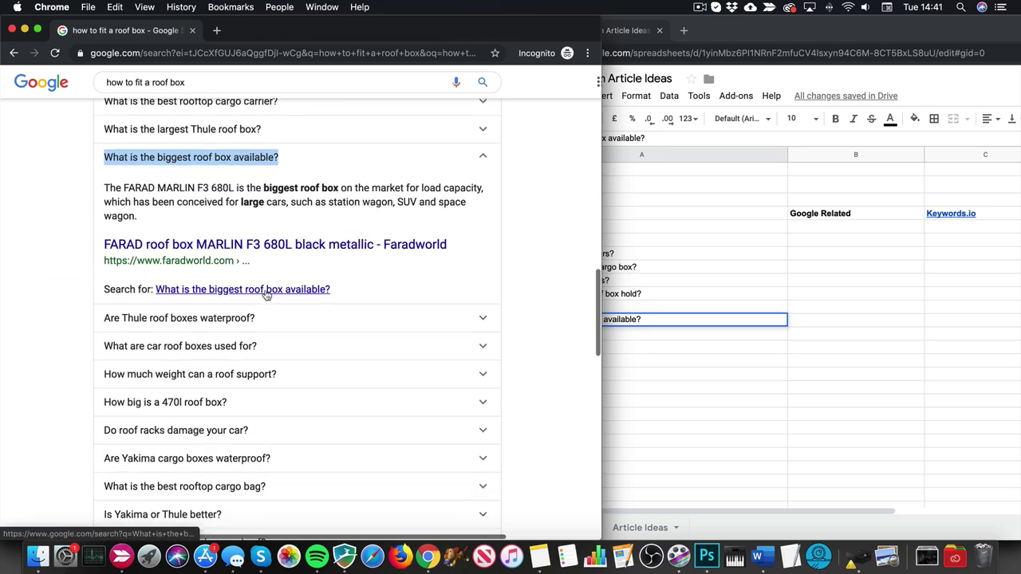
{"action": "scroll", "coordinate": [267, 295], "scroll_direction": "down", "scroll_amount": 3}
{"action": "scroll", "coordinate": [267, 295], "scroll_direction": "down", "scroll_amount": 1}
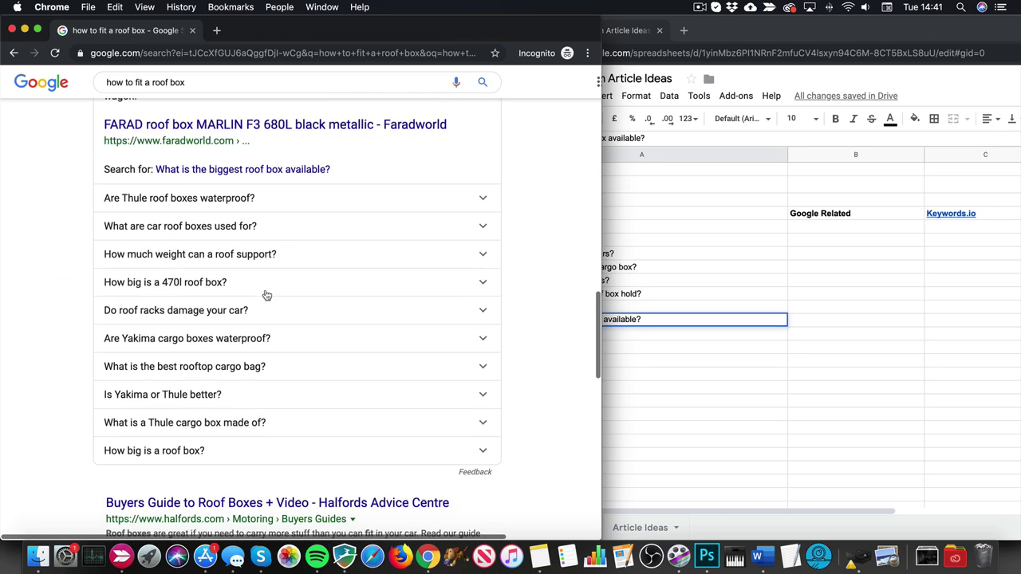
{"action": "scroll", "coordinate": [268, 295], "scroll_direction": "down", "scroll_amount": 1}
{"action": "left_click", "coordinate": [391, 435]}
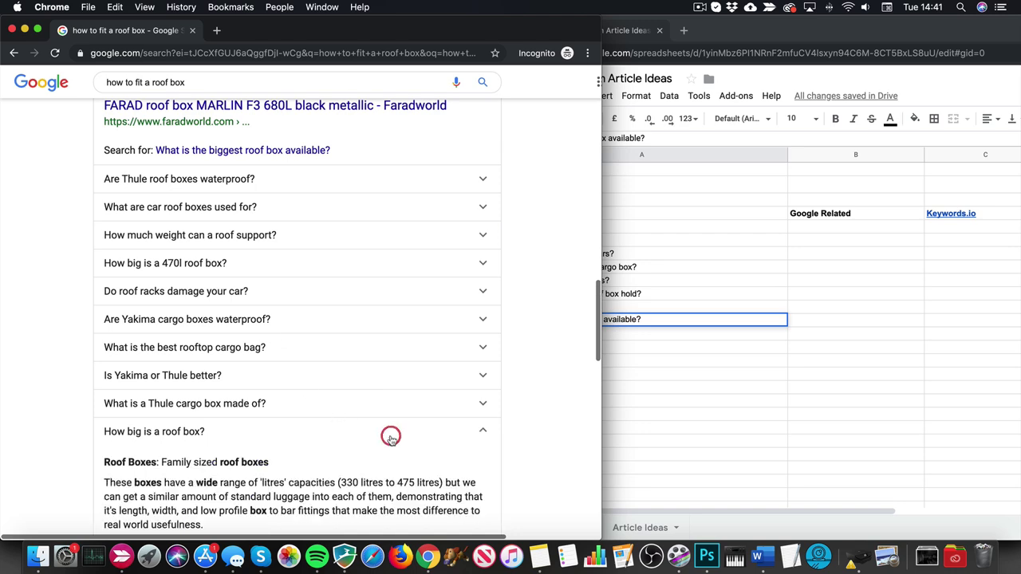
{"action": "scroll", "coordinate": [391, 435], "scroll_direction": "down", "scroll_amount": 8}
{"action": "scroll", "coordinate": [392, 436], "scroll_direction": "up", "scroll_amount": 1}
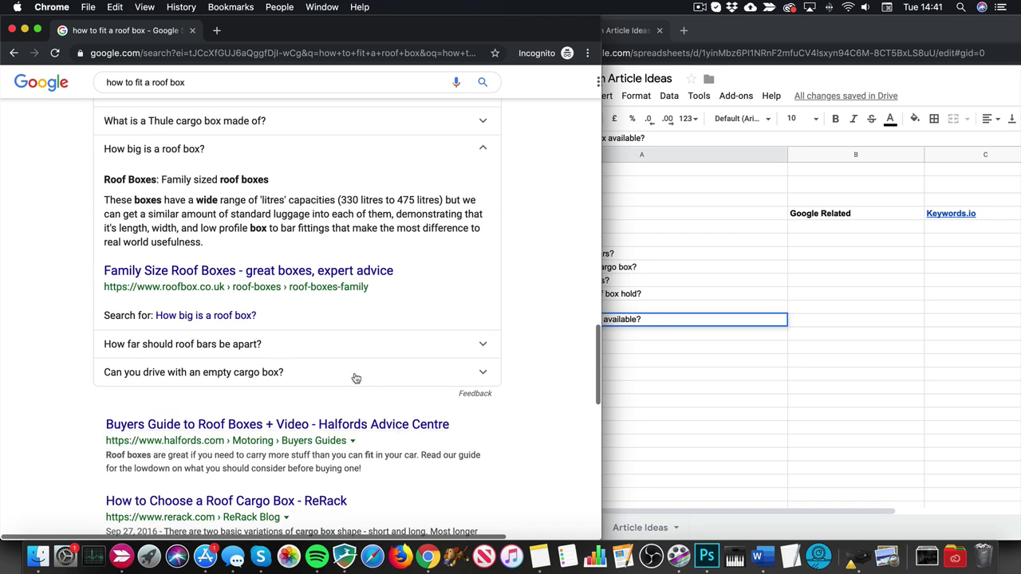
- Expand "How far should roof bars be apart?" and "Can you drive with an empty cargo box?" to bring up further related questions
{"action": "left_click", "coordinate": [306, 346]}
{"action": "scroll", "coordinate": [305, 348], "scroll_direction": "down", "scroll_amount": 4}
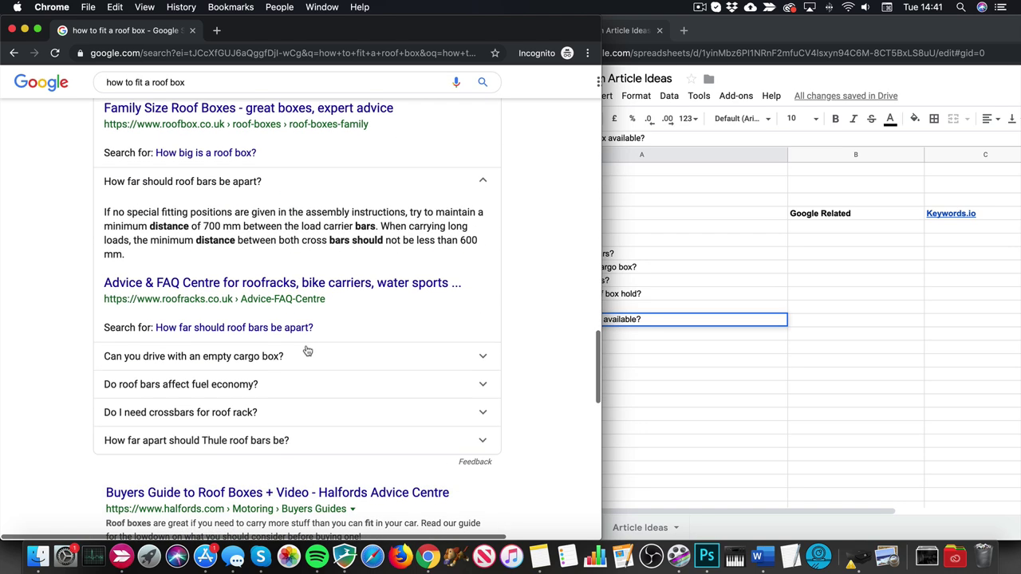
{"action": "left_click", "coordinate": [315, 356]}
{"action": "scroll", "coordinate": [316, 359], "scroll_direction": "down", "scroll_amount": 6}
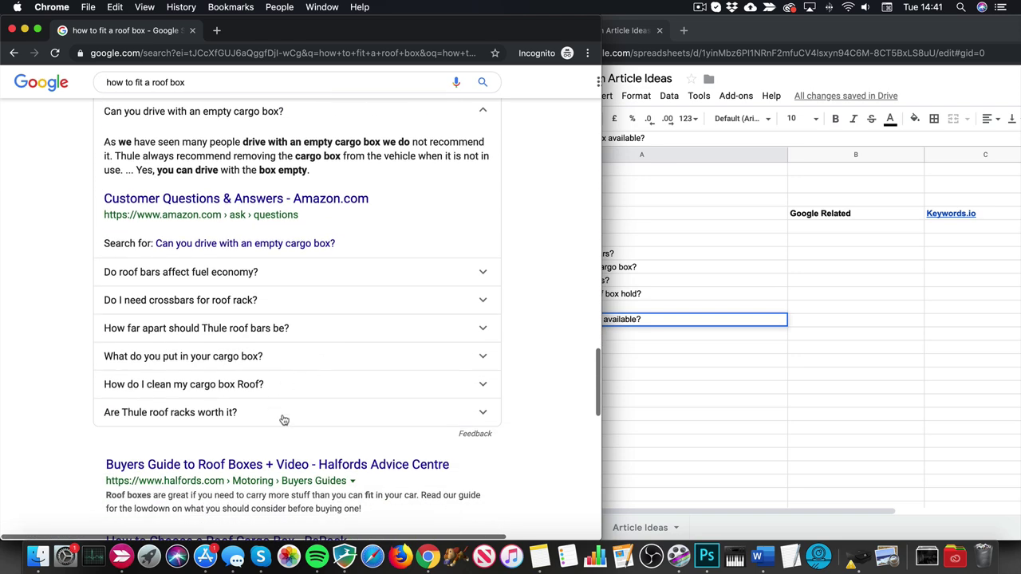
- Expand "How do I clean my cargo box Roof?", examine its answer and source site, and collapse it again
{"action": "left_click", "coordinate": [311, 385]}
{"action": "scroll", "coordinate": [308, 383], "scroll_direction": "down", "scroll_amount": 4}
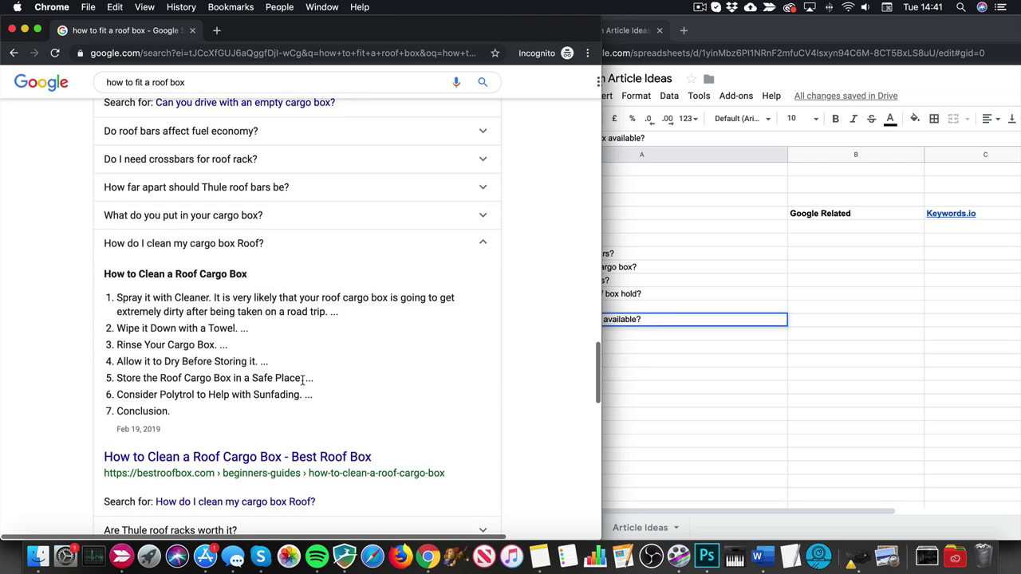
{"action": "scroll", "coordinate": [303, 378], "scroll_direction": "down", "scroll_amount": 1}
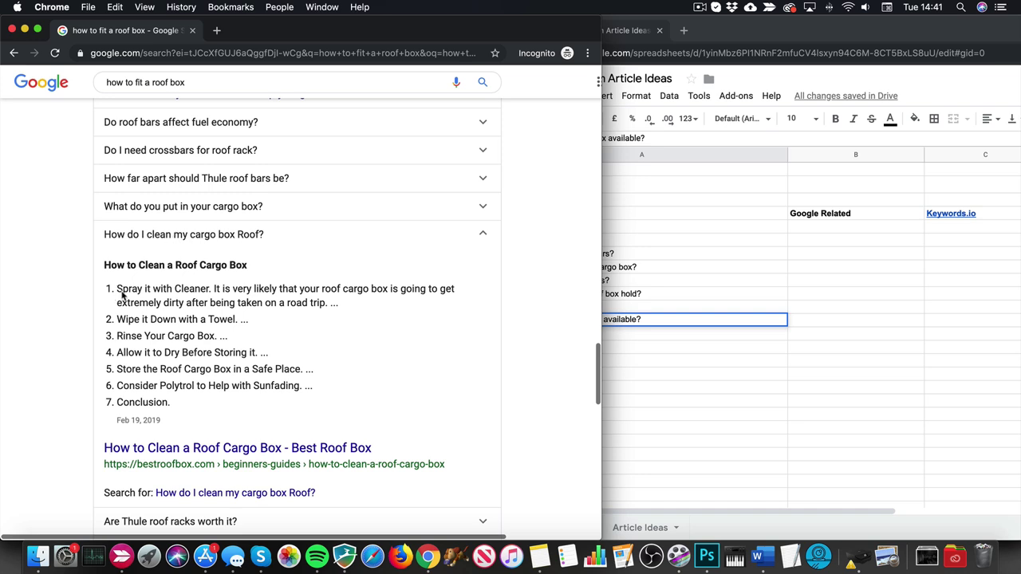
{"action": "left_click_drag", "start_coordinate": [139, 268], "coordinate": [262, 268]}
{"action": "left_click", "coordinate": [263, 269]}
{"action": "scroll", "coordinate": [341, 435], "scroll_direction": "up", "scroll_amount": 1}
{"action": "scroll", "coordinate": [339, 427], "scroll_direction": "down", "scroll_amount": 4}
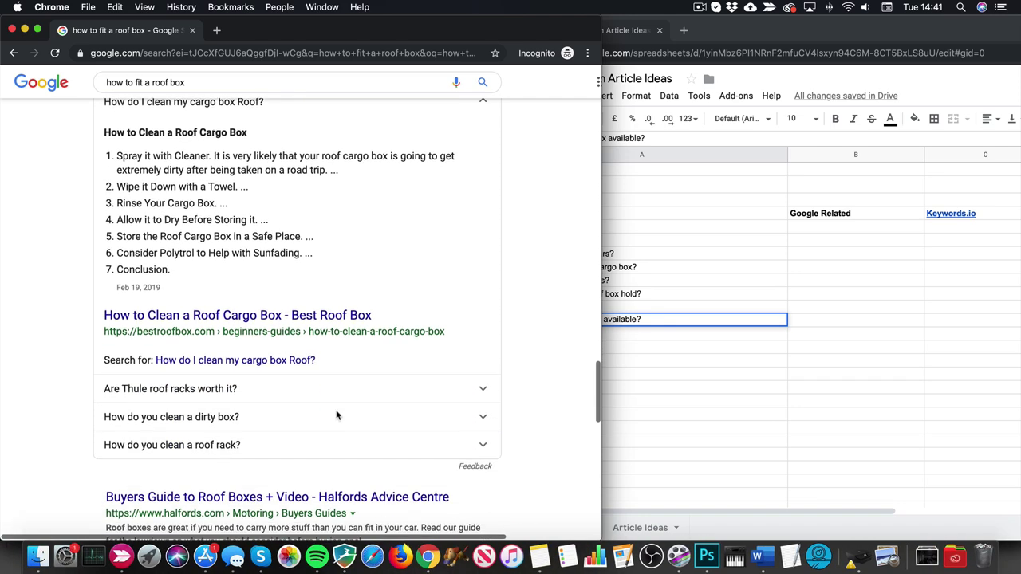
{"action": "scroll", "coordinate": [337, 414], "scroll_direction": "up", "scroll_amount": 3}
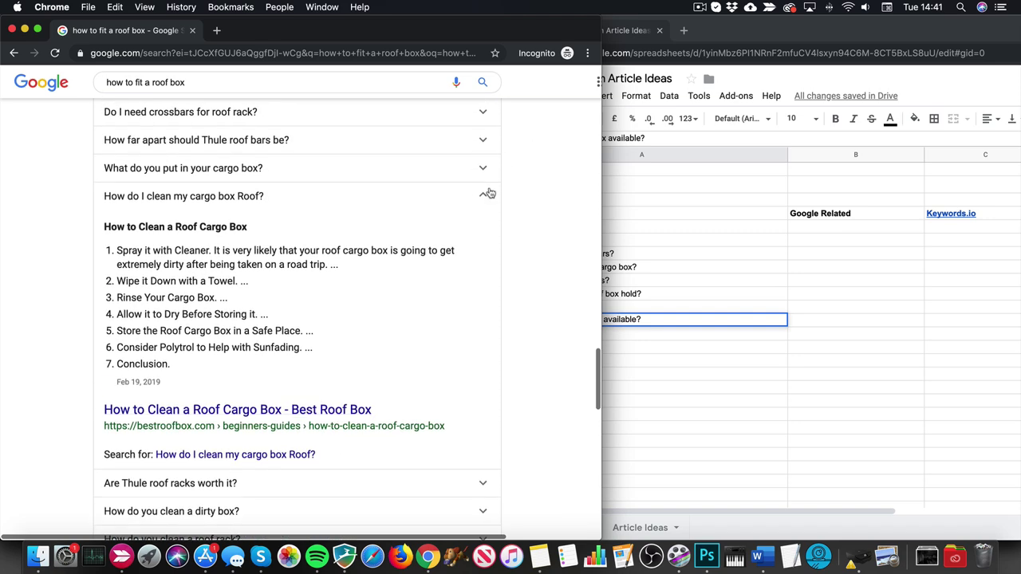
{"action": "left_click", "coordinate": [488, 194]}
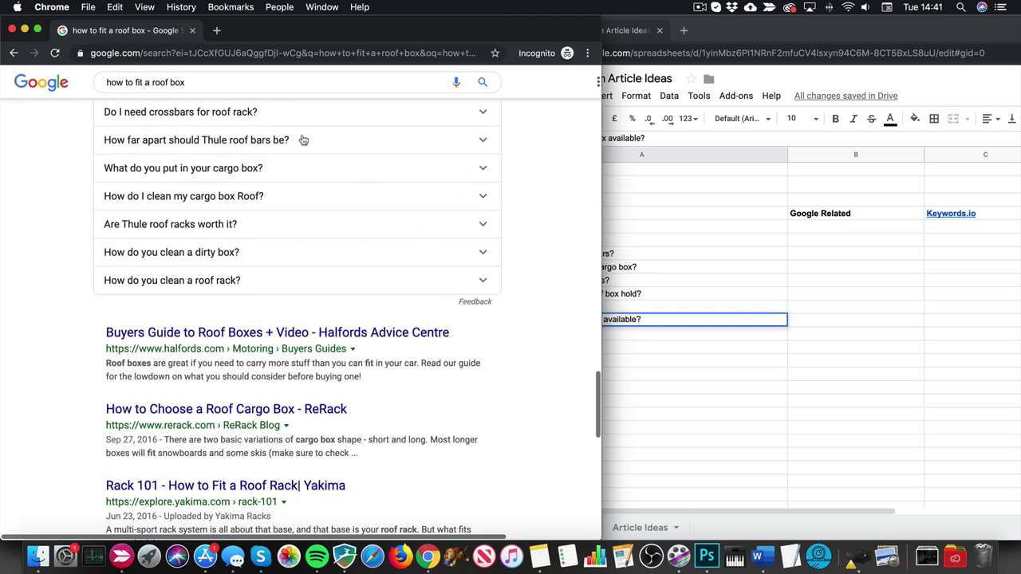
- Replace the Google query with "roof box for" and run the search
{"action": "scroll", "coordinate": [303, 139], "scroll_direction": "up", "scroll_amount": 5}
{"action": "left_click_drag", "start_coordinate": [195, 82], "coordinate": [63, 81]}
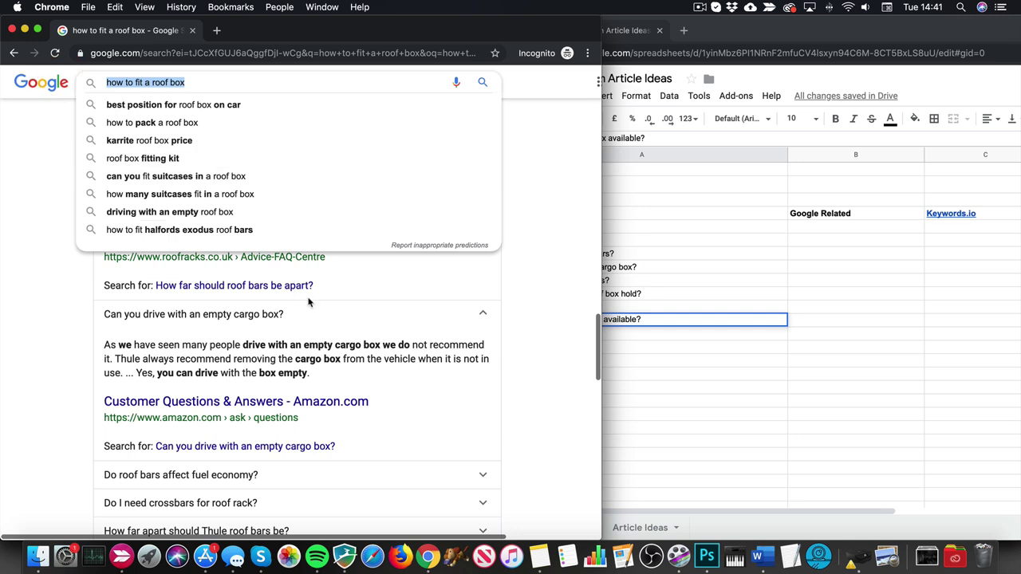
{"action": "type", "text": "roof "}
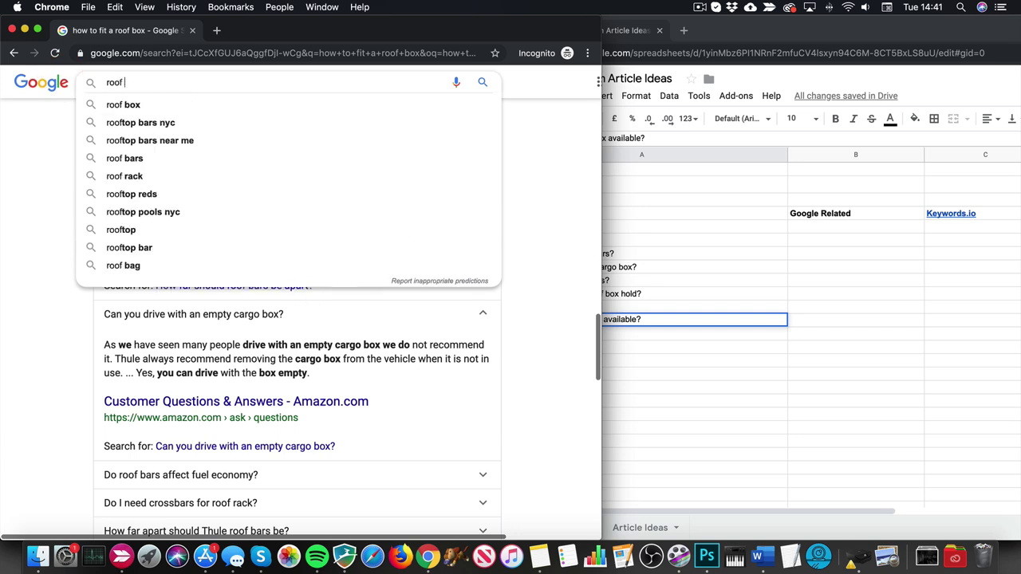
{"action": "type", "text": "box for"}
{"action": "key", "text": "Return"}
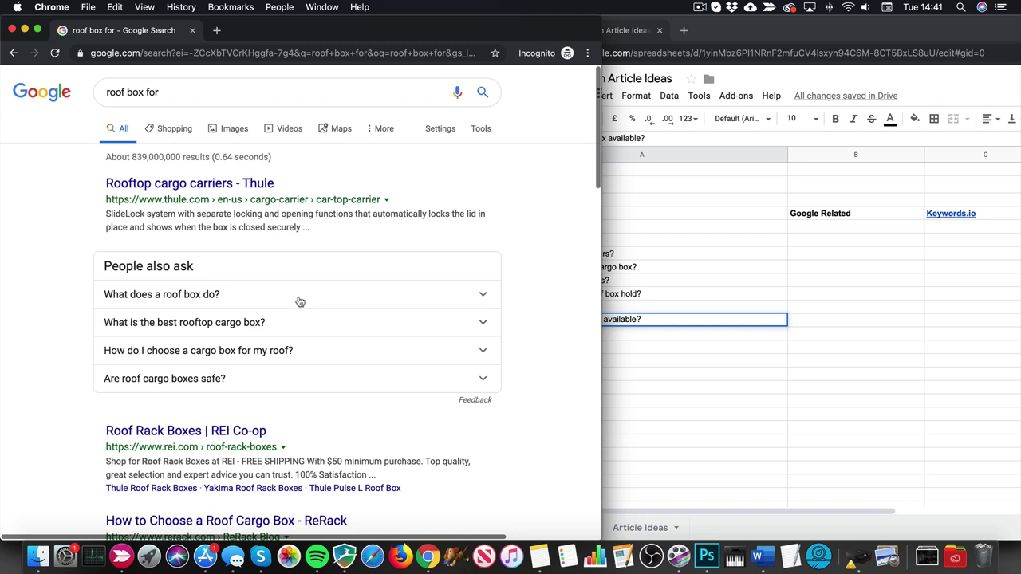
- Expand the related question "How do I choose a cargo box for my roof?" and copy its text into cell A13
{"action": "scroll", "coordinate": [270, 356], "scroll_direction": "down", "scroll_amount": 1}
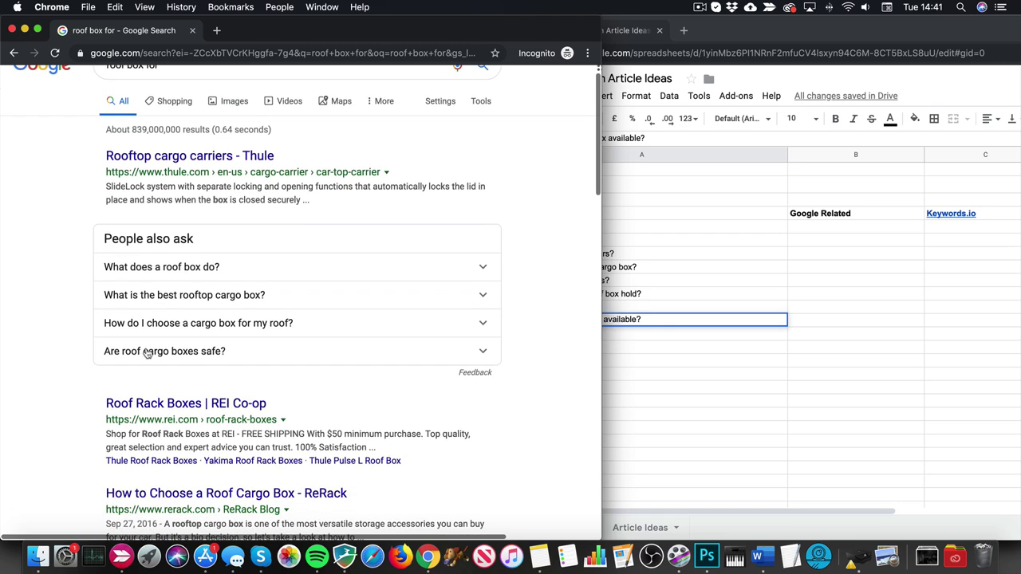
{"action": "left_click", "coordinate": [322, 325]}
{"action": "scroll", "coordinate": [320, 326], "scroll_direction": "down", "scroll_amount": 5}
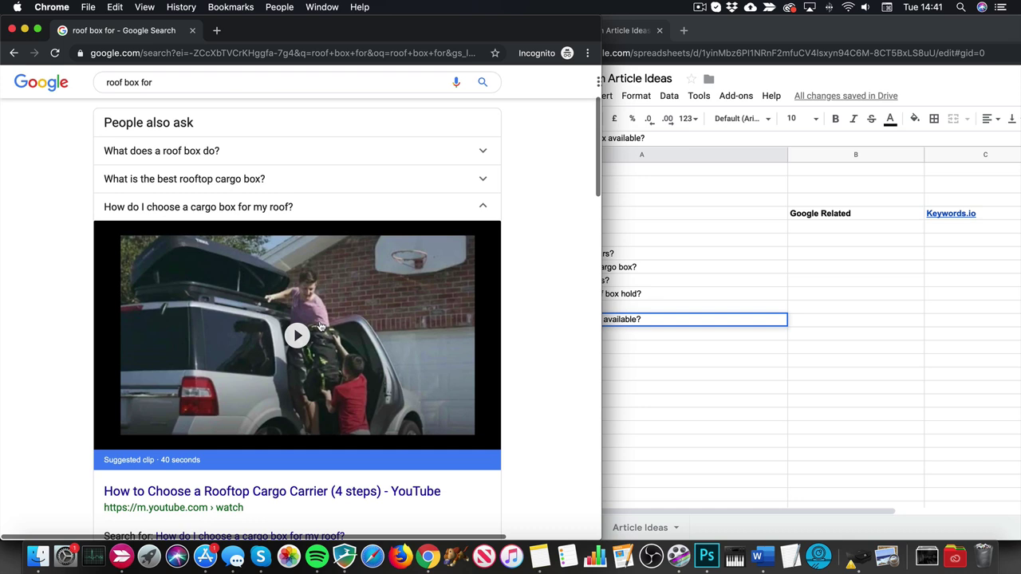
{"action": "scroll", "coordinate": [303, 335], "scroll_direction": "up", "scroll_amount": 3}
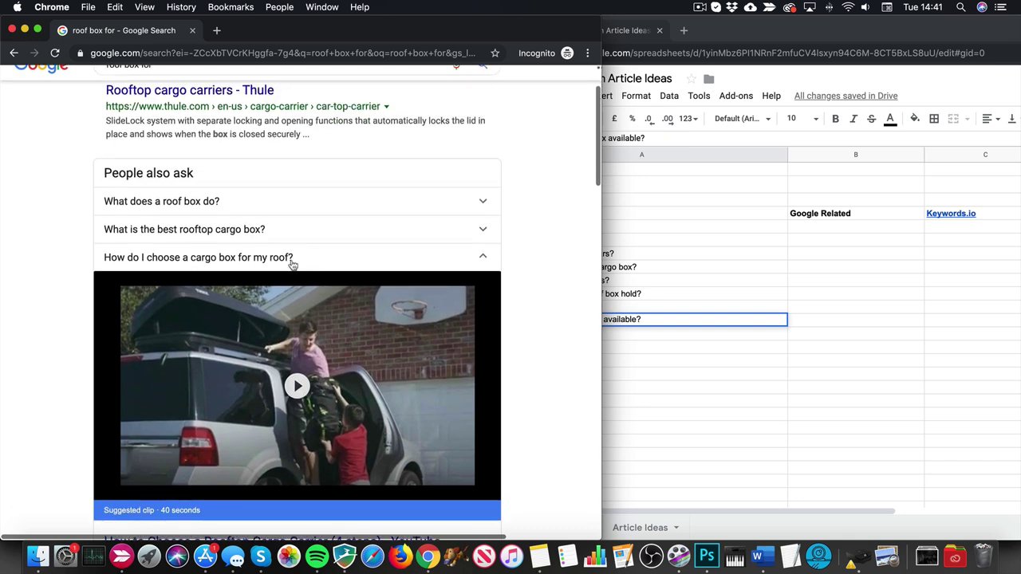
{"action": "left_click_drag", "start_coordinate": [236, 262], "coordinate": [90, 247]}
{"action": "key", "text": "super+c"}
{"action": "left_click", "coordinate": [683, 296]}
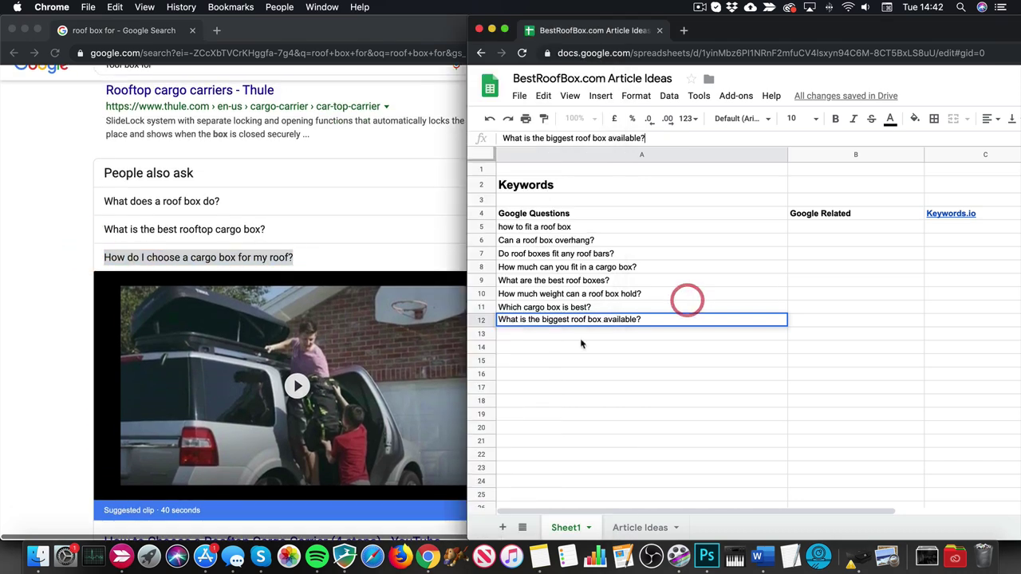
{"action": "left_click", "coordinate": [583, 333]}
{"action": "key", "text": "super+v"}
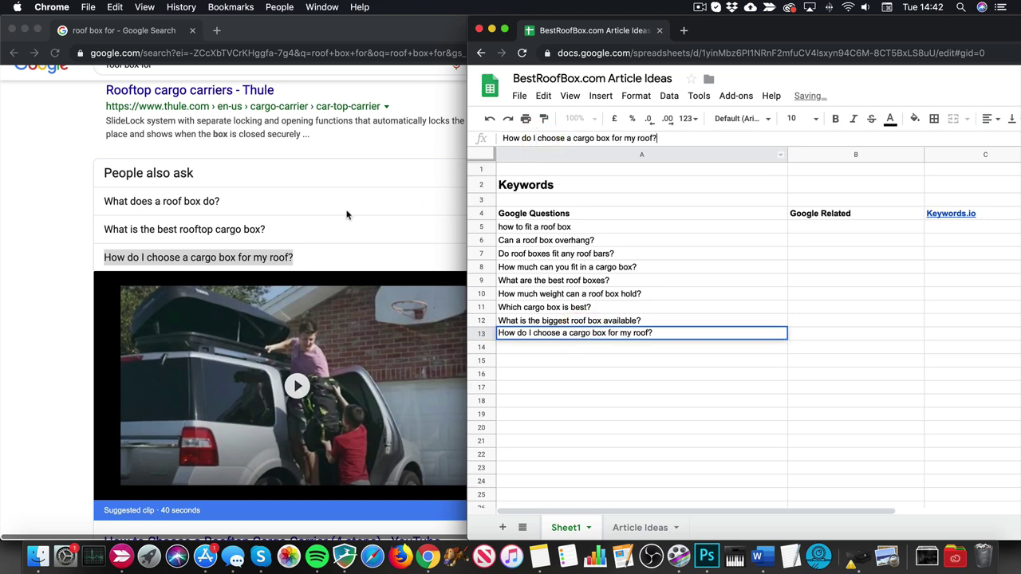
- Expand the related question "Are roof cargo boxes safe?" and examine its answer and the questions below it
{"action": "left_click", "coordinate": [69, 217]}
{"action": "scroll", "coordinate": [260, 231], "scroll_direction": "down", "scroll_amount": 3}
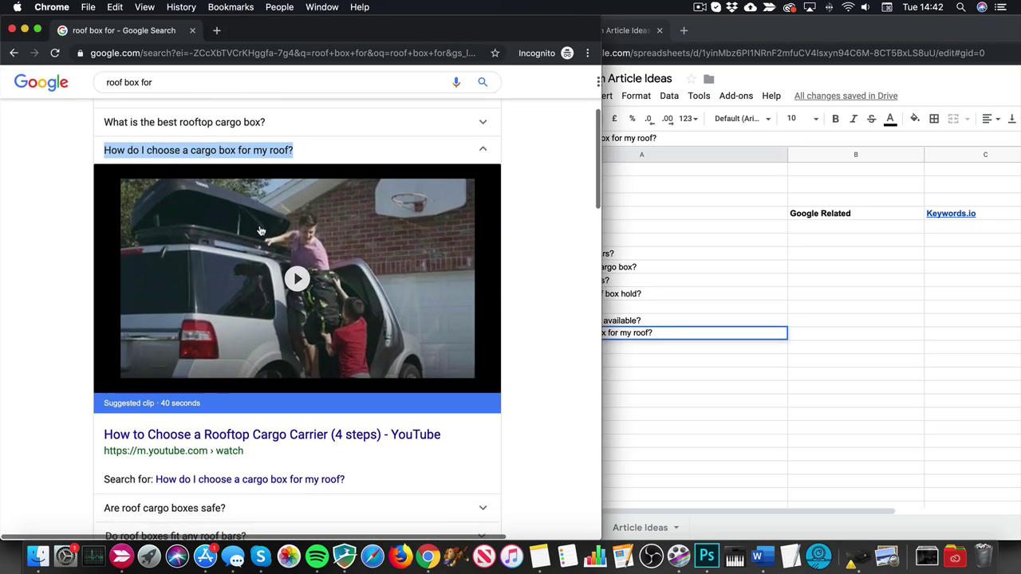
{"action": "scroll", "coordinate": [382, 201], "scroll_direction": "down", "scroll_amount": 3}
{"action": "scroll", "coordinate": [382, 201], "scroll_direction": "down", "scroll_amount": 2}
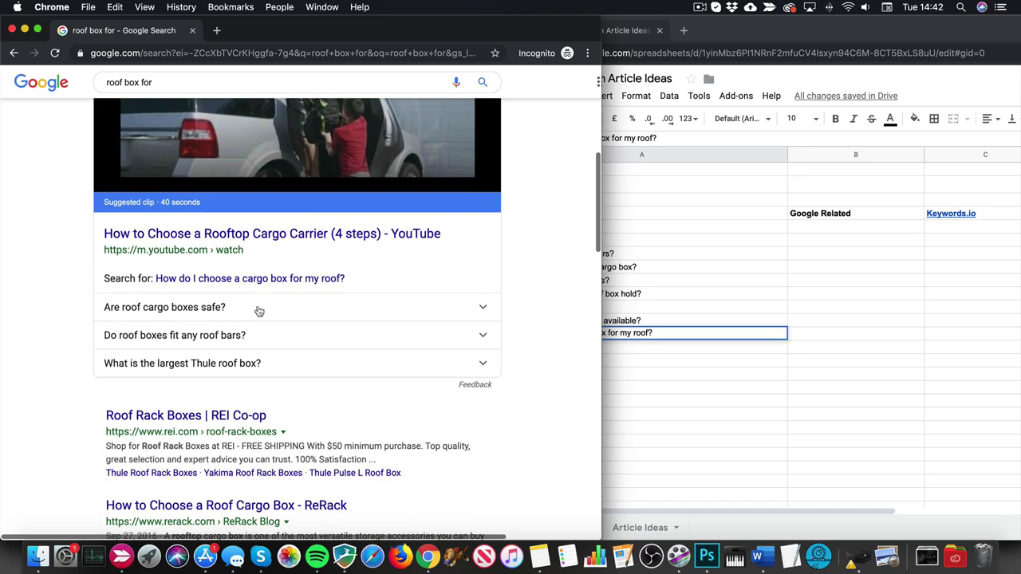
{"action": "left_click", "coordinate": [260, 308]}
{"action": "scroll", "coordinate": [200, 343], "scroll_direction": "down", "scroll_amount": 2}
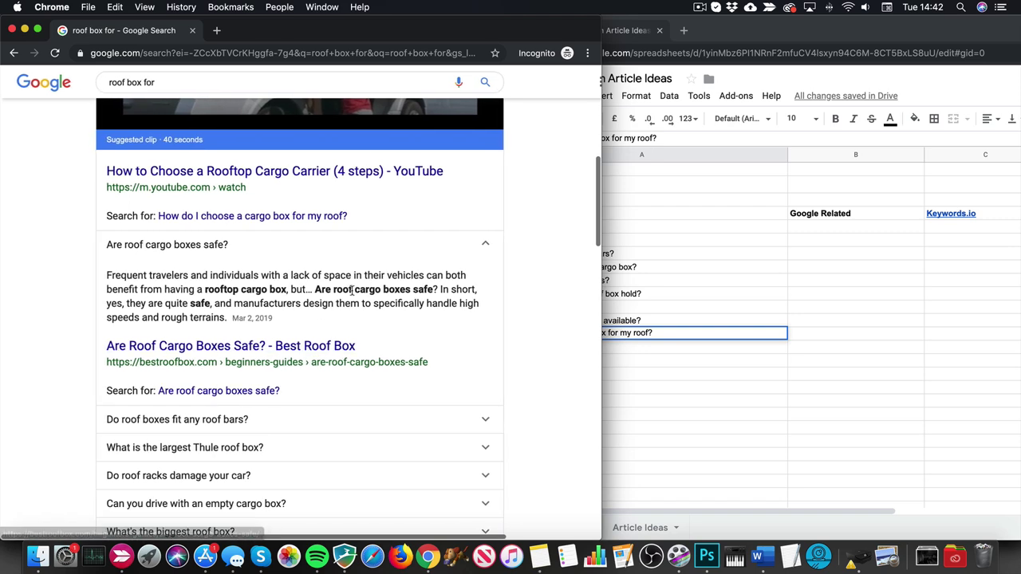
{"action": "scroll", "coordinate": [350, 308], "scroll_direction": "down", "scroll_amount": 3}
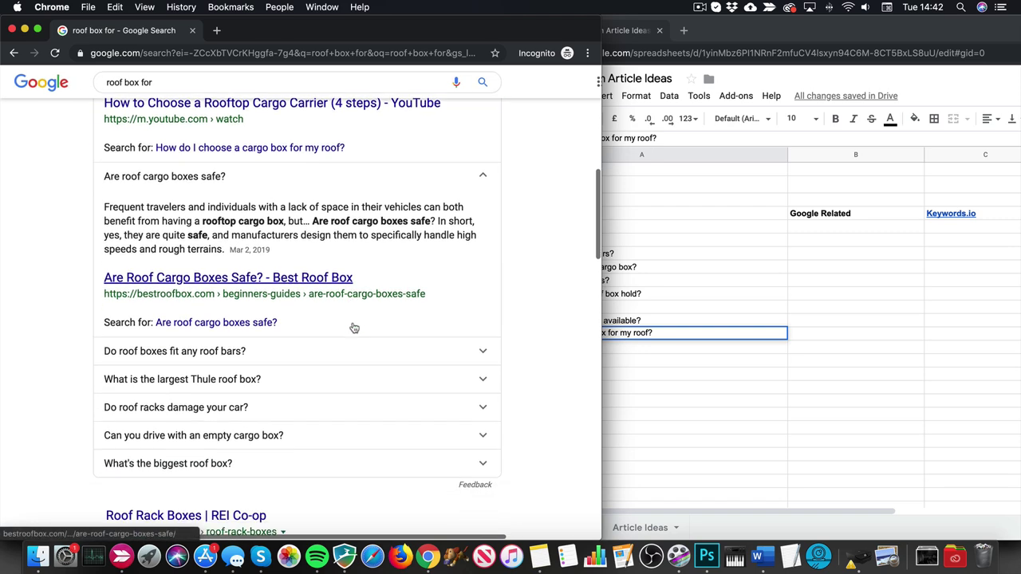
- Expand the related question "What is the largest Thule roof box?" and copy its text into cell A14
{"action": "left_click", "coordinate": [299, 341]}
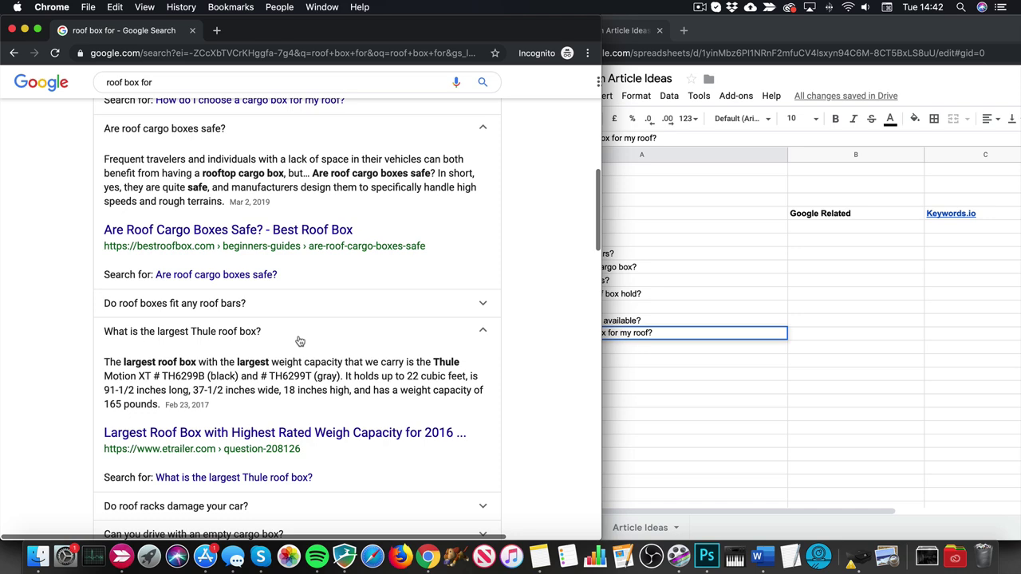
{"action": "scroll", "coordinate": [299, 341], "scroll_direction": "down", "scroll_amount": 1}
{"action": "scroll", "coordinate": [303, 336], "scroll_direction": "down", "scroll_amount": 2}
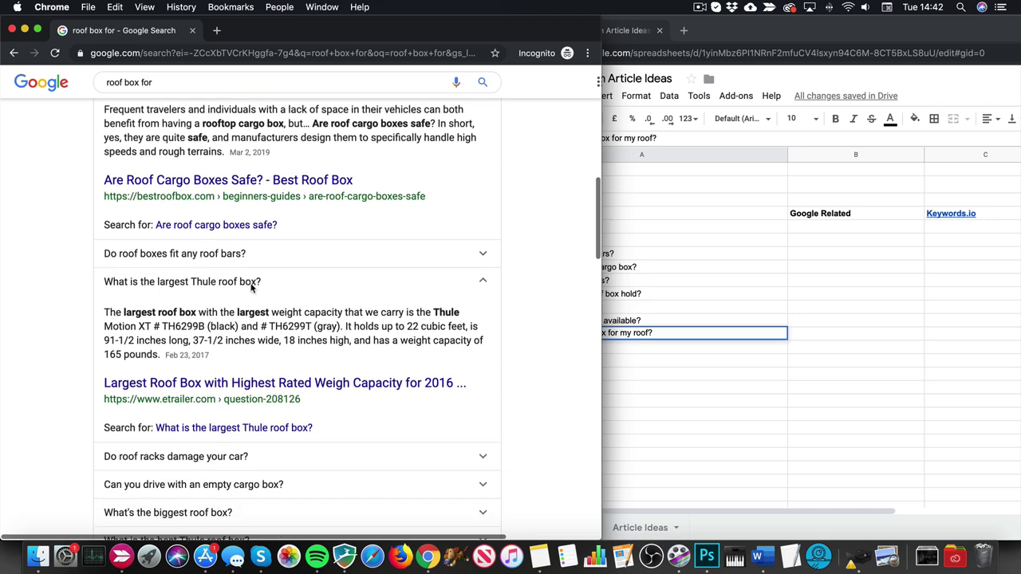
{"action": "left_click_drag", "start_coordinate": [260, 281], "coordinate": [126, 287]}
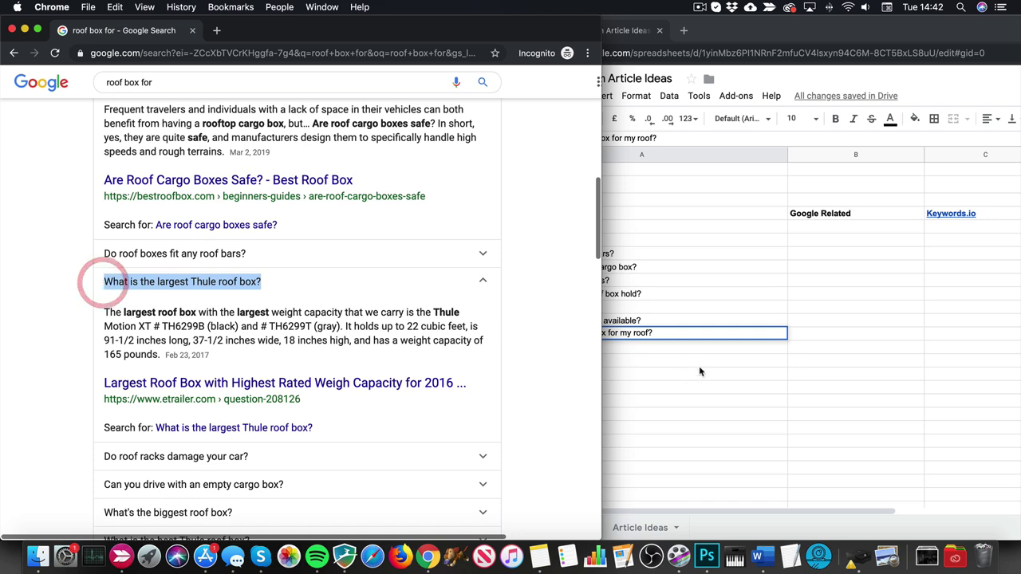
{"action": "left_click", "coordinate": [662, 345]}
{"action": "left_click", "coordinate": [581, 139]}
{"action": "type", "text": "What is the largest Thule roof box?"}
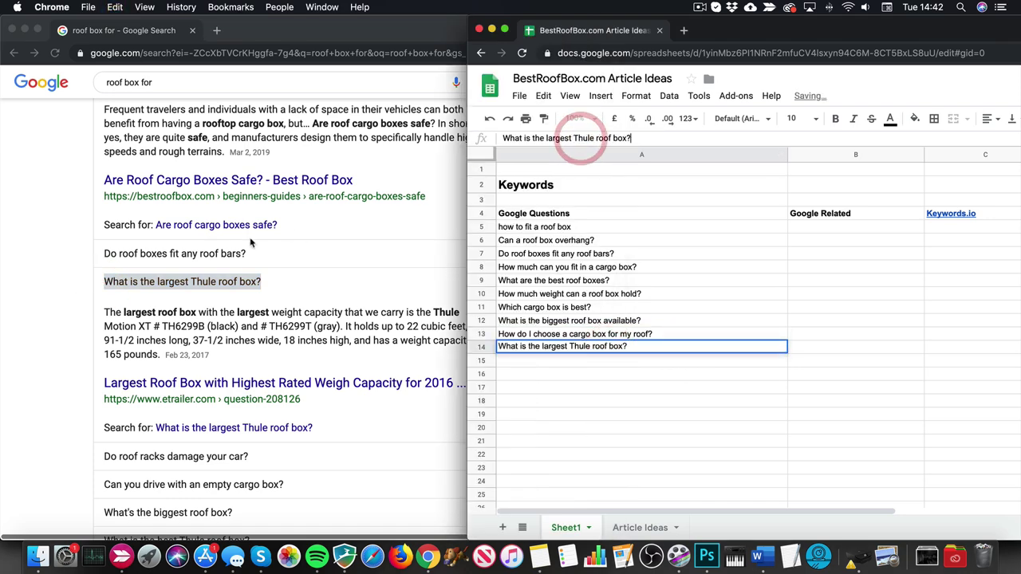
- Expand the related question "Can you drive with an empty cargo box?" and copy its text into cell A15
{"action": "left_click", "coordinate": [399, 268]}
{"action": "scroll", "coordinate": [398, 271], "scroll_direction": "down", "scroll_amount": 3}
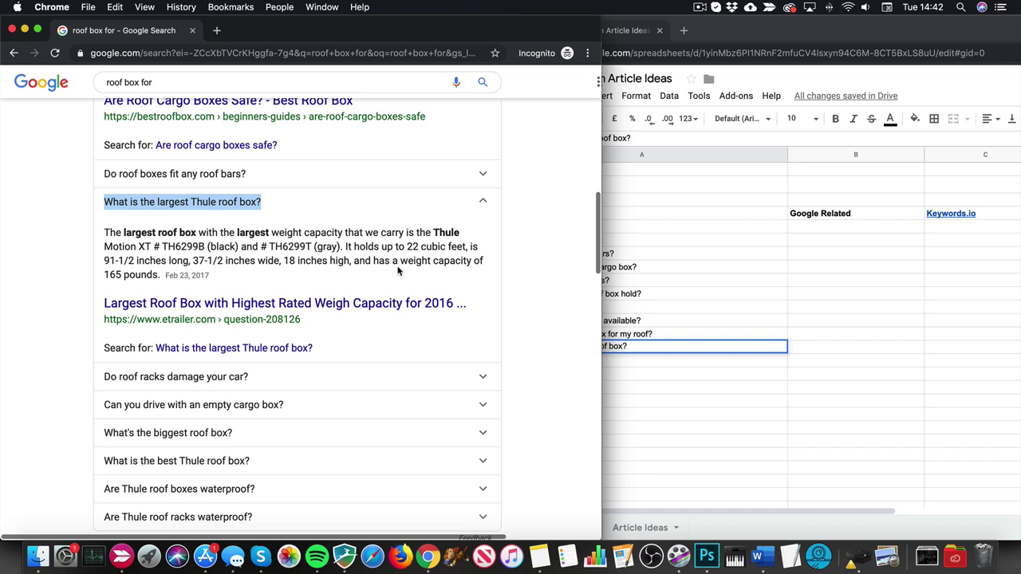
{"action": "scroll", "coordinate": [336, 332], "scroll_direction": "down", "scroll_amount": 3}
{"action": "left_click", "coordinate": [321, 321]}
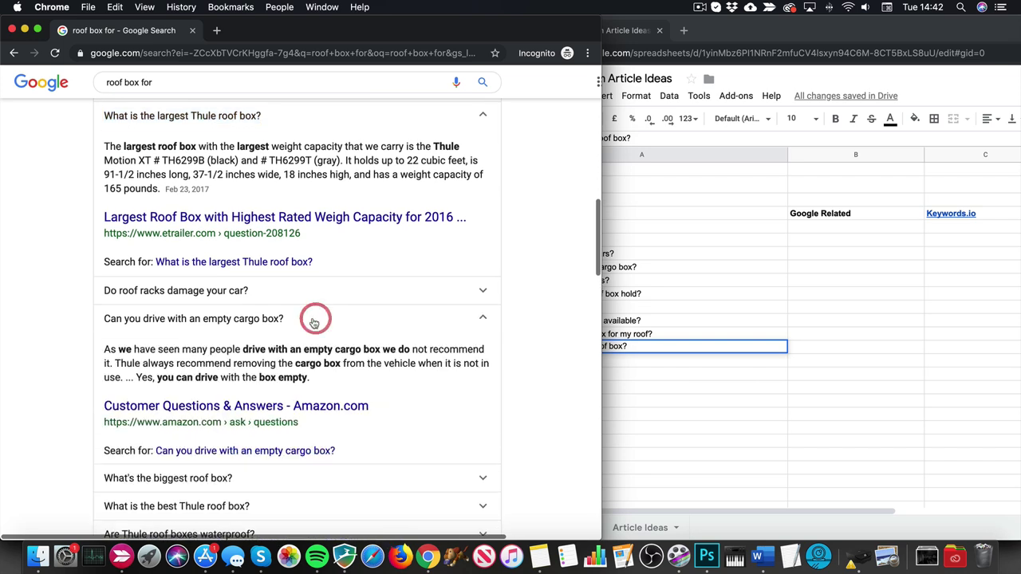
{"action": "left_click_drag", "start_coordinate": [295, 321], "coordinate": [81, 314]}
{"action": "key", "text": "super+c"}
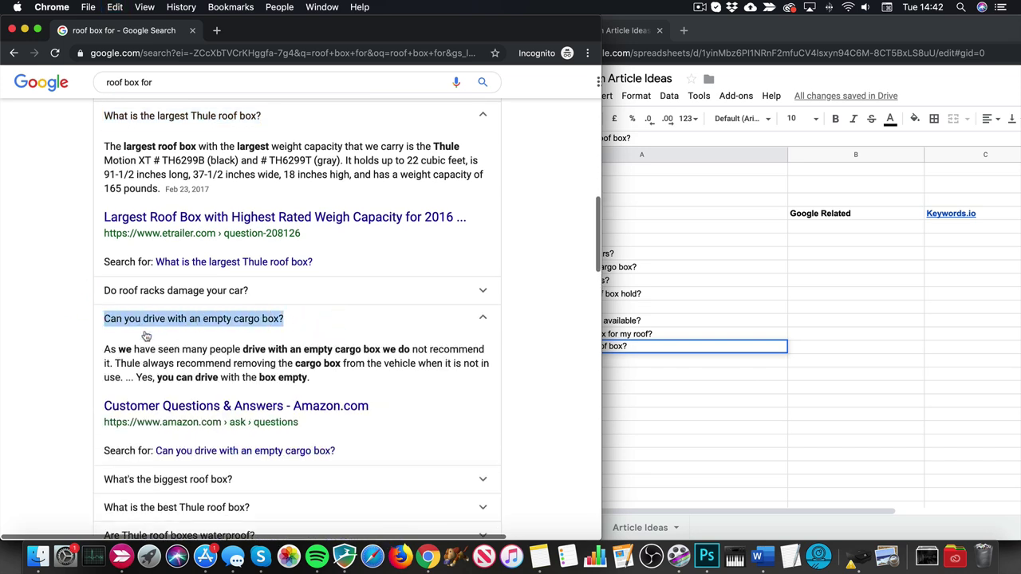
{"action": "left_click", "coordinate": [728, 357]}
{"action": "left_click", "coordinate": [590, 359]}
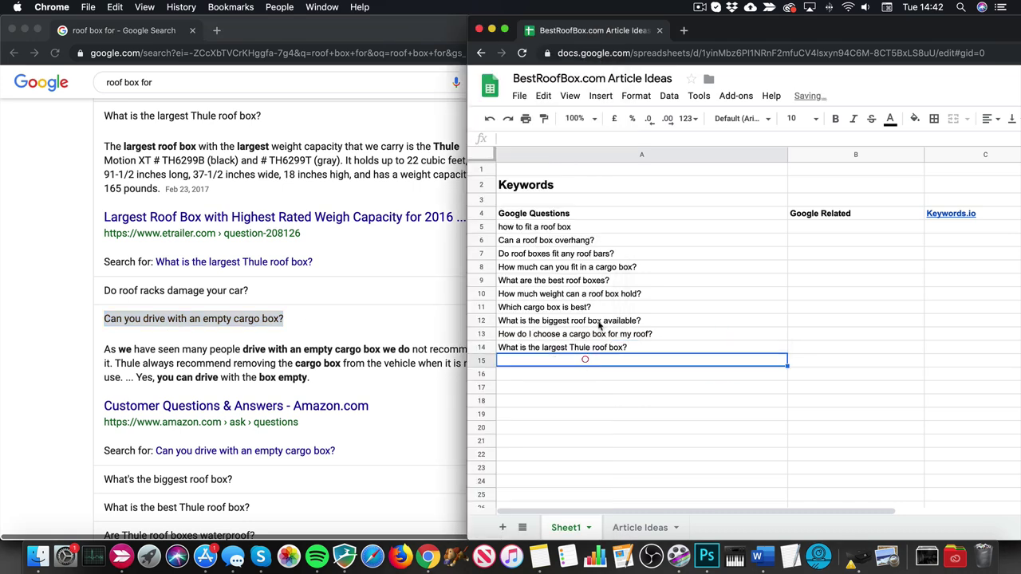
{"action": "left_click", "coordinate": [557, 136]}
{"action": "key", "text": "super+v"}
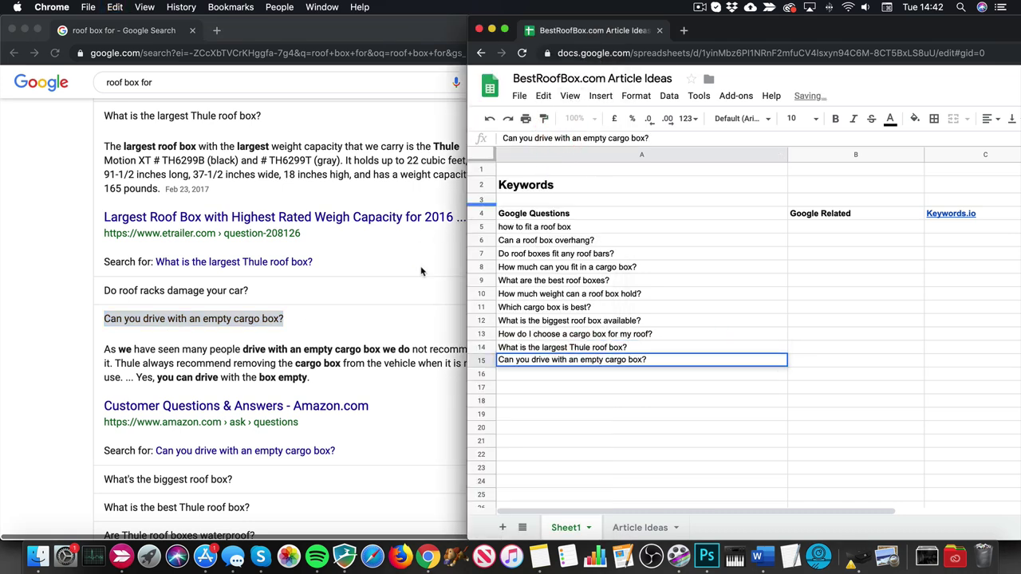
- Examine the remaining related questions, the Google Related column and the related searches at the end of the "roof box for" results
{"action": "left_click", "coordinate": [392, 305]}
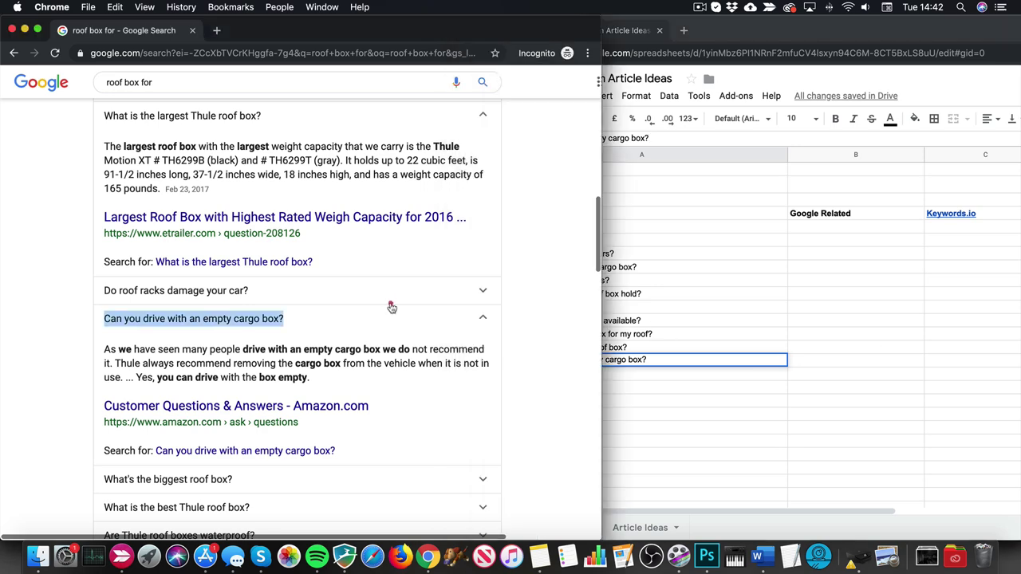
{"action": "scroll", "coordinate": [391, 306], "scroll_direction": "down", "scroll_amount": 5}
{"action": "scroll", "coordinate": [397, 307], "scroll_direction": "down", "scroll_amount": 5}
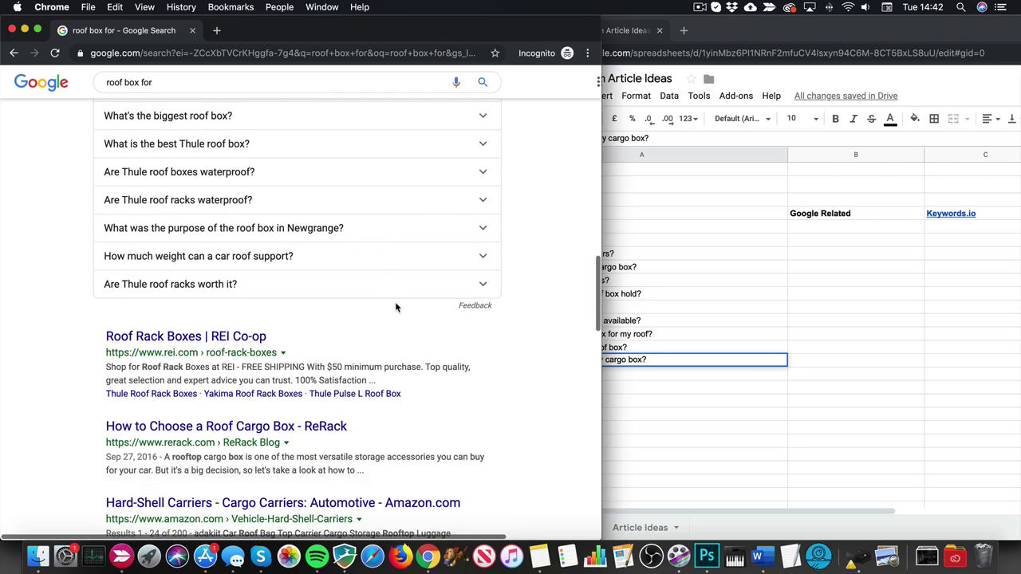
{"action": "left_click", "coordinate": [703, 230]}
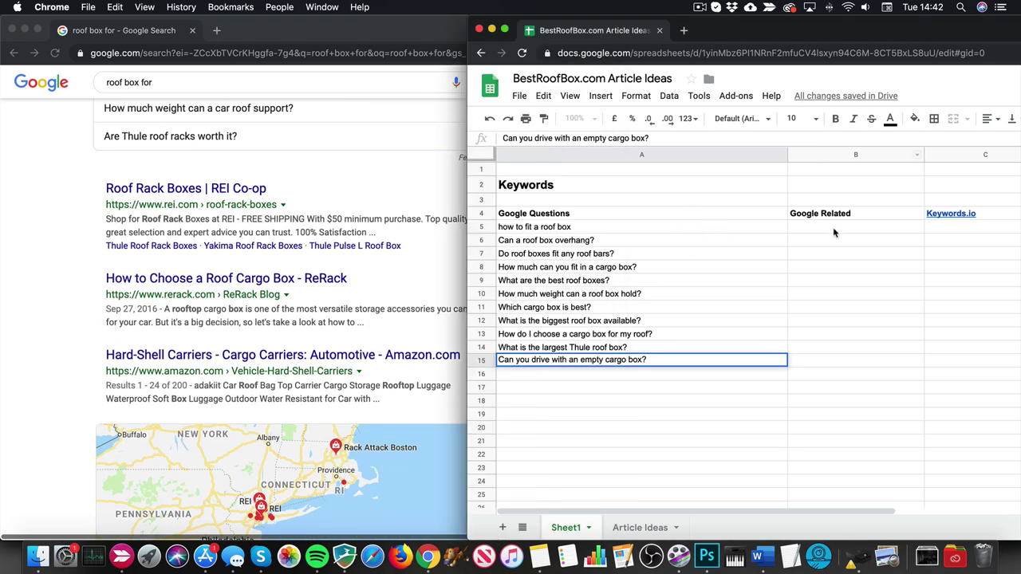
{"action": "scroll", "coordinate": [166, 241], "scroll_direction": "down", "scroll_amount": 10}
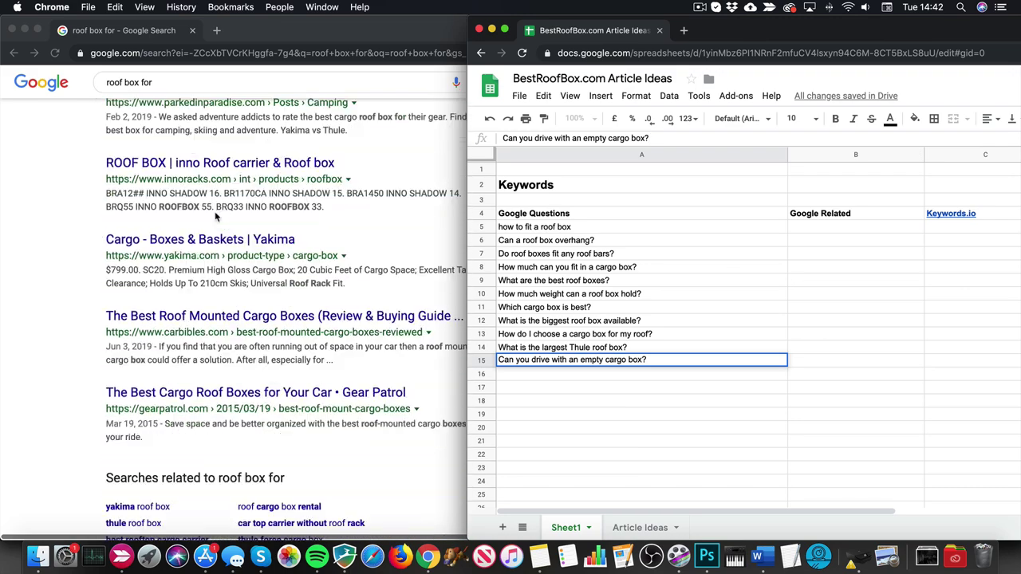
{"action": "left_click", "coordinate": [288, 319]}
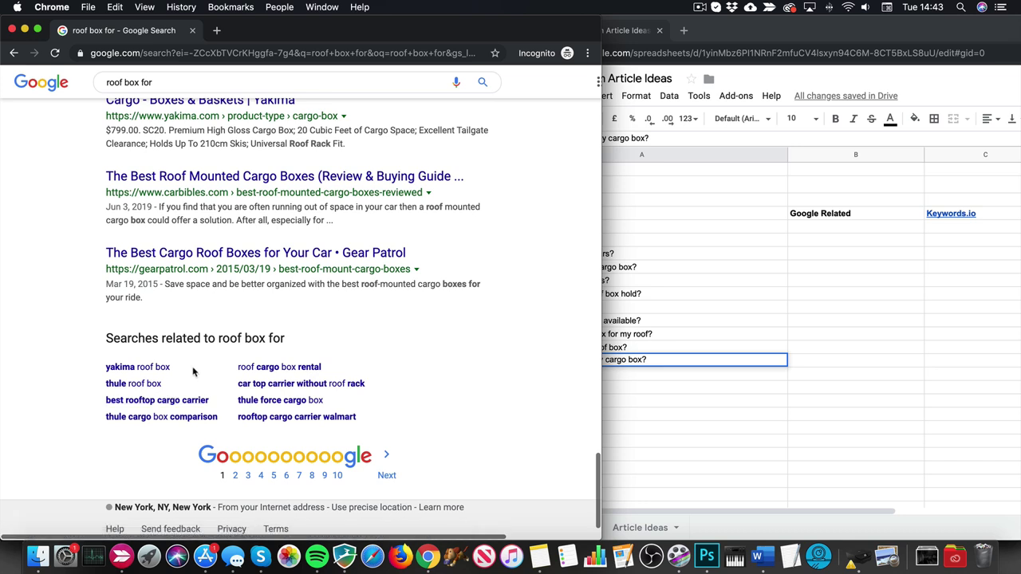
{"action": "left_click_drag", "start_coordinate": [183, 371], "coordinate": [102, 370]}
{"action": "left_click_drag", "start_coordinate": [197, 373], "coordinate": [91, 367]}
{"action": "left_click_drag", "start_coordinate": [222, 365], "coordinate": [136, 360]}
{"action": "left_click_drag", "start_coordinate": [455, 362], "coordinate": [288, 361]}
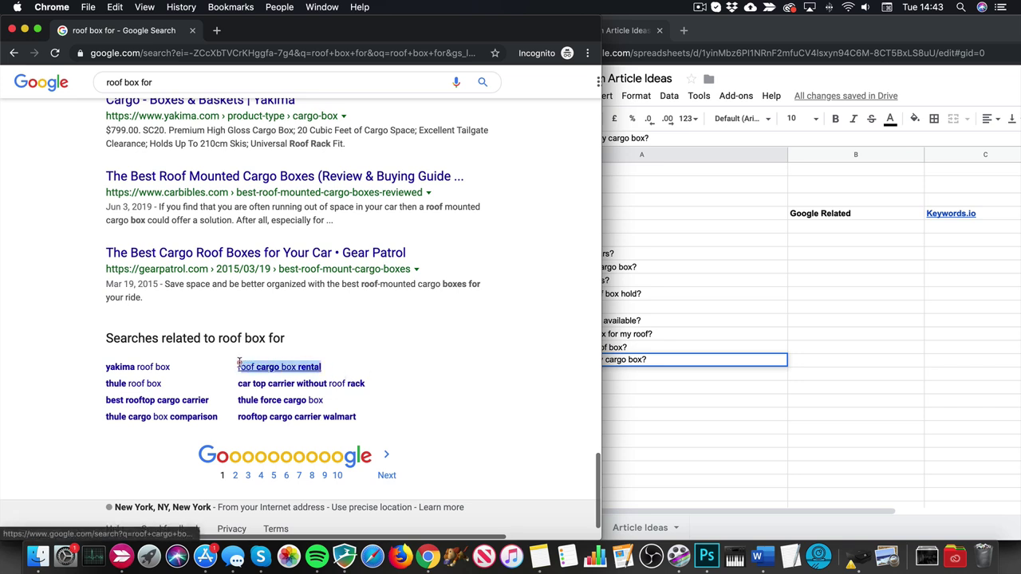
- Copy the related search "yakima roof box" into cell B5 under Google Related, pasting values only
{"action": "left_click_drag", "start_coordinate": [208, 371], "coordinate": [104, 368]}
{"action": "key", "text": "cmd+c"}
{"action": "left_click", "coordinate": [700, 392]}
{"action": "left_click", "coordinate": [847, 229]}
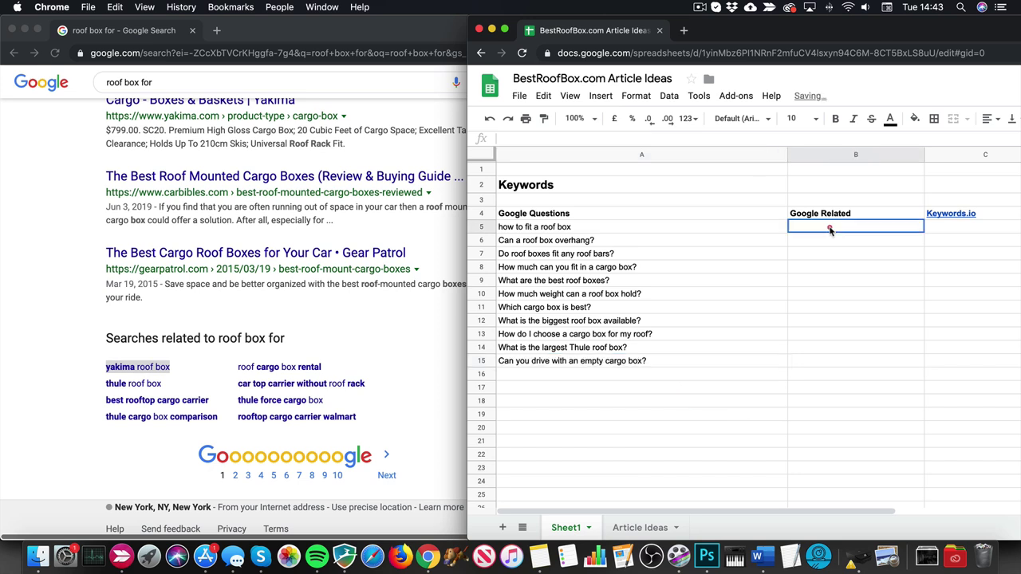
{"action": "key", "text": "cmd+v"}
{"action": "key", "text": "cmd+z"}
{"action": "key", "text": "super+v"}
{"action": "left_click", "coordinate": [939, 258]}
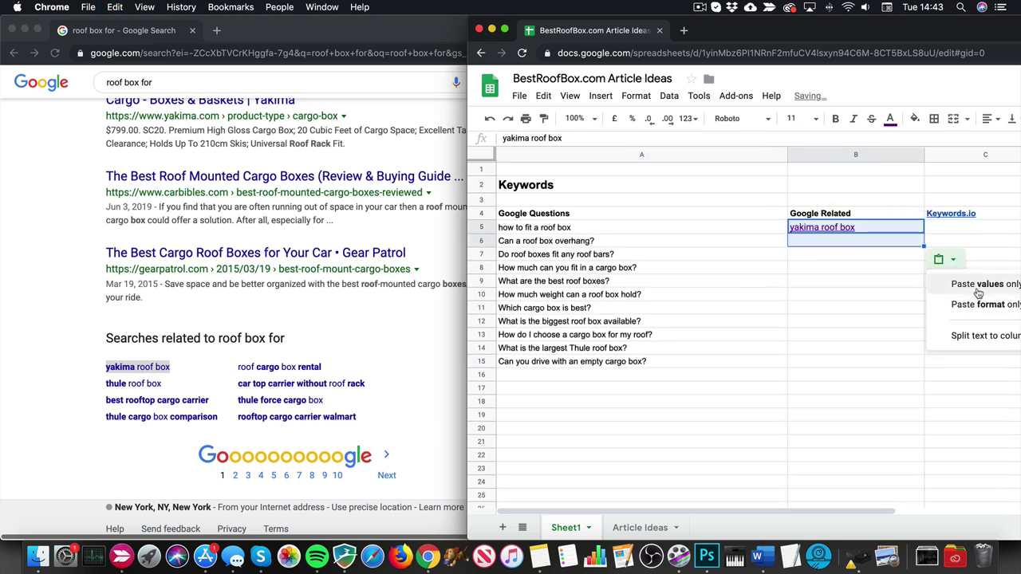
{"action": "left_click", "coordinate": [977, 287]}
- Open the related search "best rooftop cargo carrier" and go to the related searches at the end of its results
{"action": "left_click", "coordinate": [481, 320]}
{"action": "left_click", "coordinate": [375, 356]}
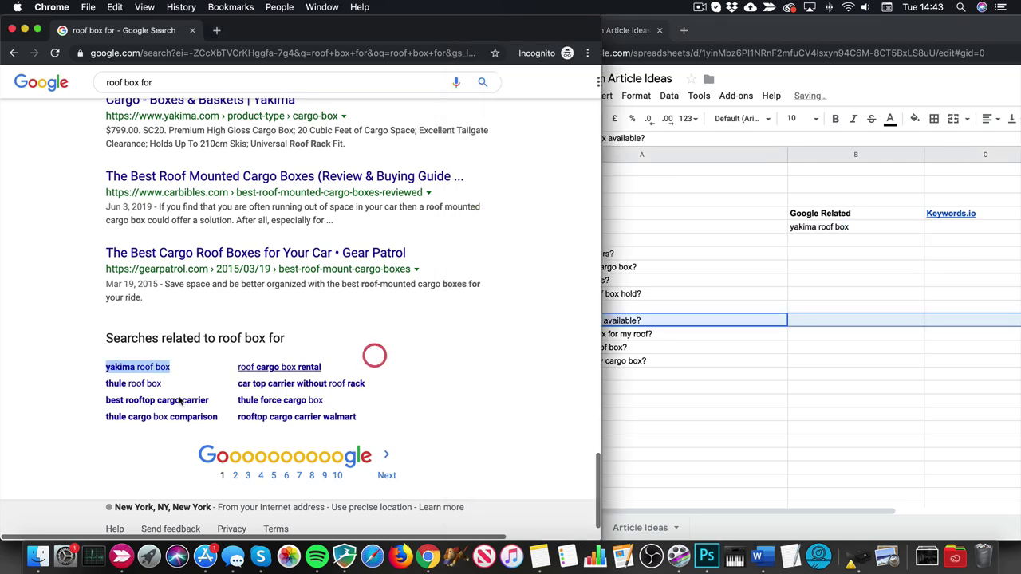
{"action": "left_click", "coordinate": [164, 400]}
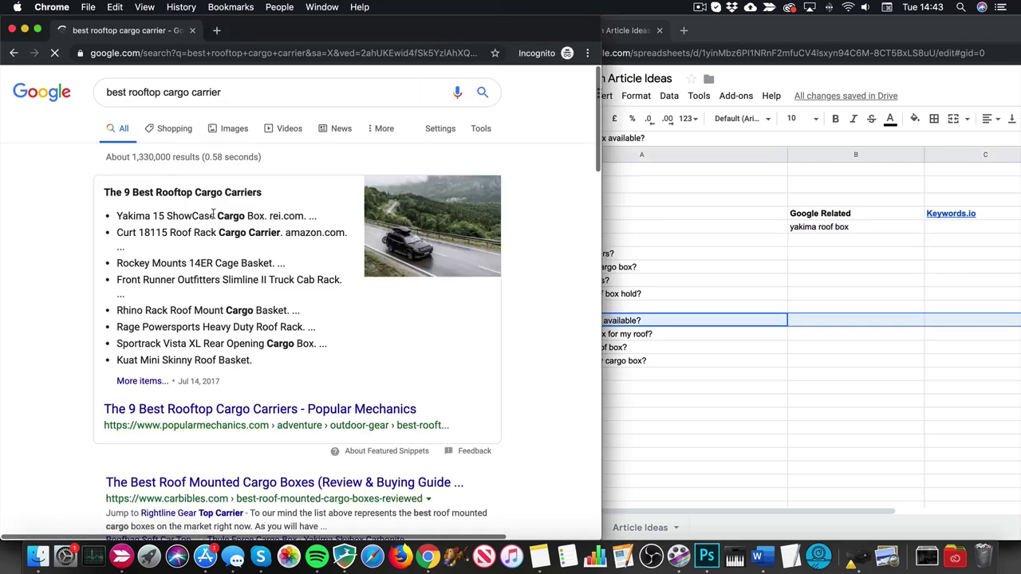
{"action": "scroll", "coordinate": [203, 216], "scroll_direction": "down", "scroll_amount": 20}
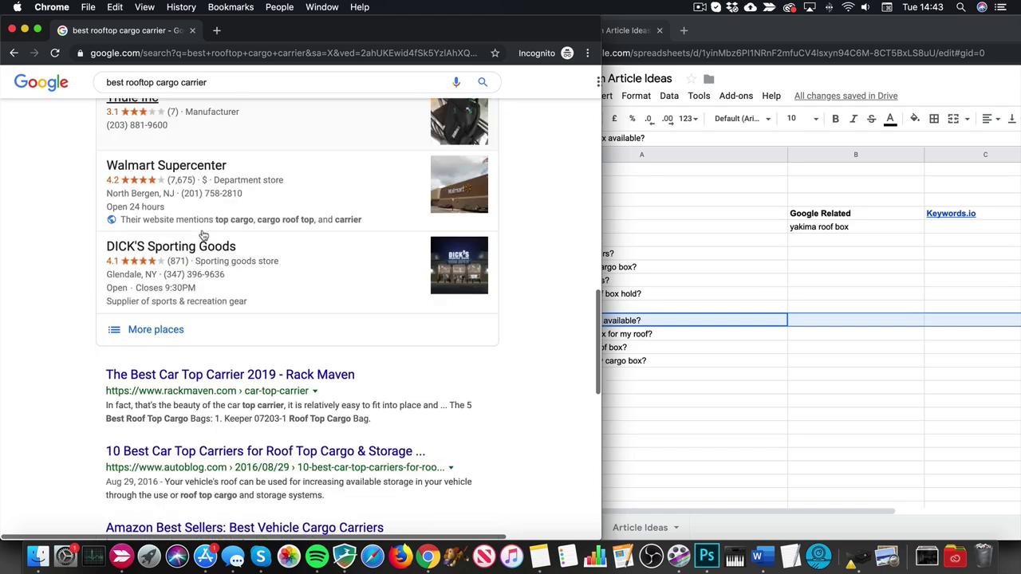
{"action": "scroll", "coordinate": [205, 235], "scroll_direction": "down", "scroll_amount": 5}
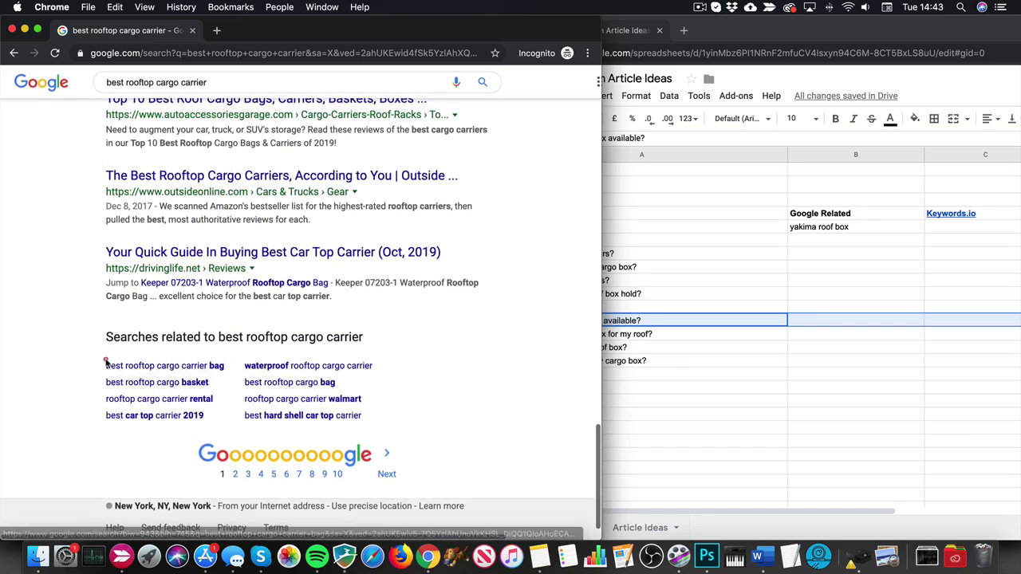
- Copy the related search "best rooftop cargo carrier bag" into cell B6 as plain text
{"action": "left_click_drag", "start_coordinate": [106, 365], "coordinate": [224, 365]}
{"action": "key", "text": "super+c"}
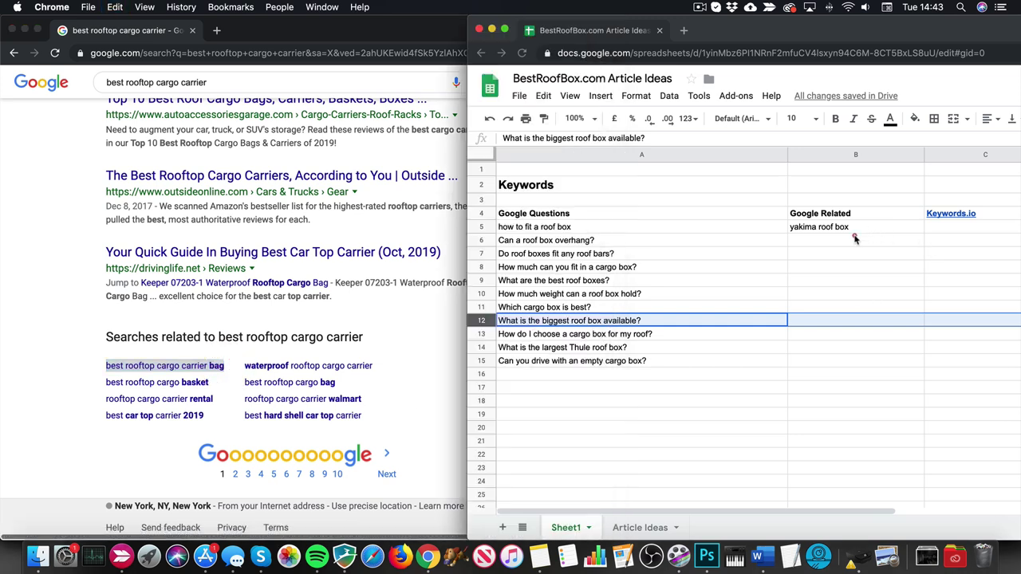
{"action": "left_click", "coordinate": [856, 240]}
{"action": "key", "text": "super+v"}
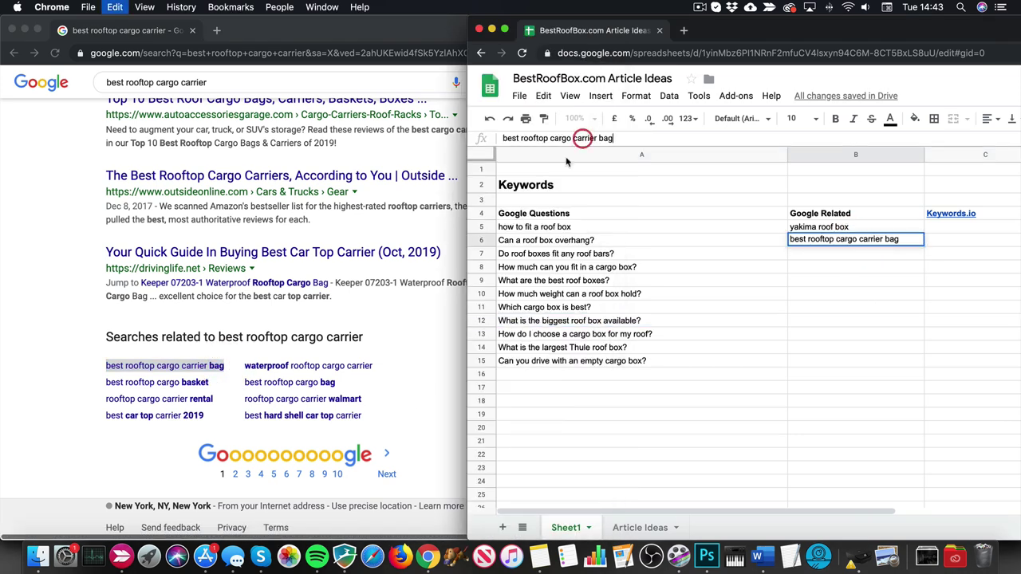
- Try to copy the related search "best rooftop cargo basket" from the results page into cell B7
{"action": "left_click", "coordinate": [9, 323]}
{"action": "left_click_drag", "start_coordinate": [96, 385], "coordinate": [209, 384]}
{"action": "key", "text": "super+c"}
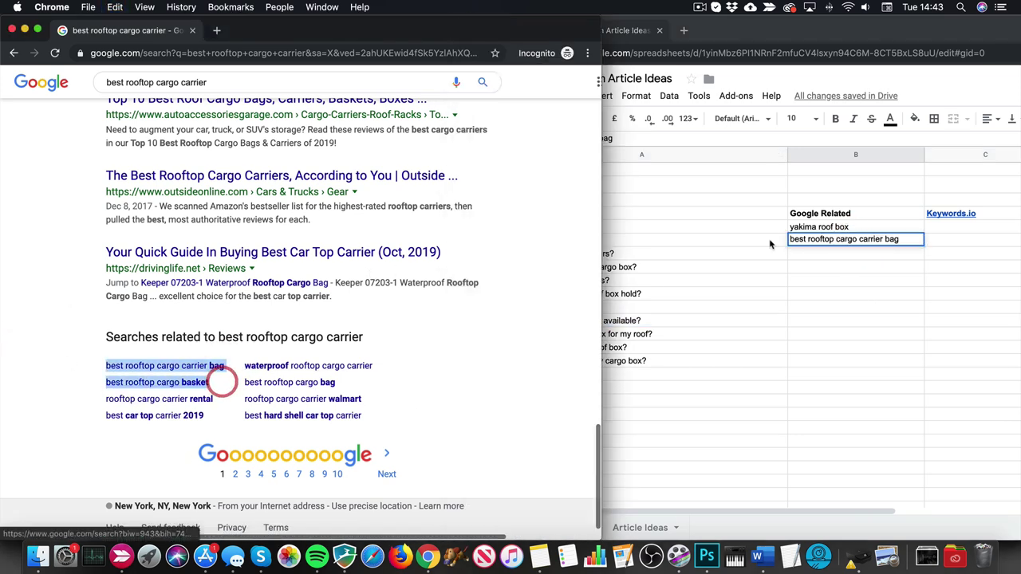
{"action": "left_click", "coordinate": [834, 253]}
{"action": "key", "text": "super+v"}
{"action": "key", "text": "super+z"}
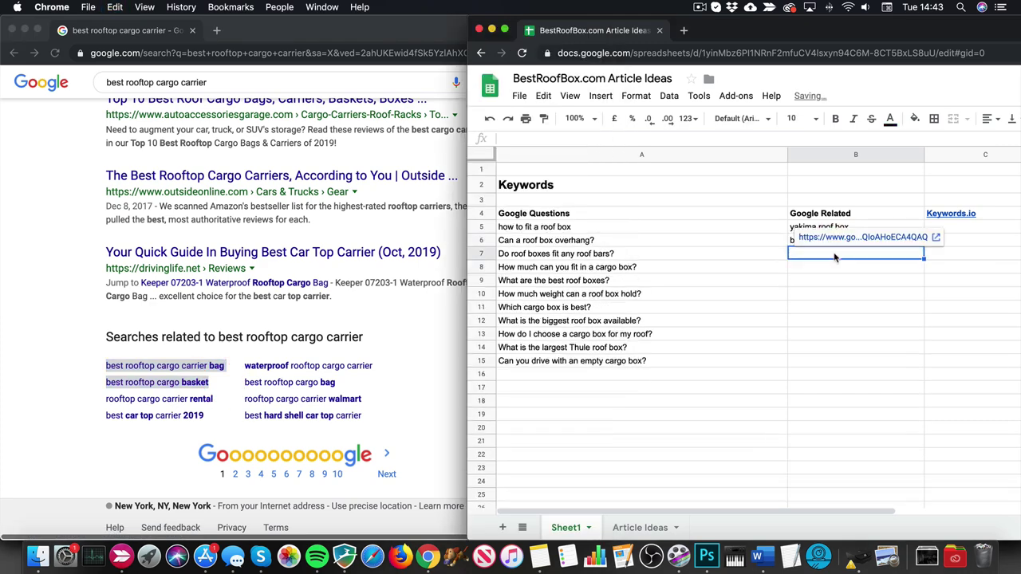
{"action": "left_click", "coordinate": [866, 257]}
- Open the related search "best rooftop cargo basket", look through its results and copy the query text into cell B7
{"action": "left_click", "coordinate": [46, 358]}
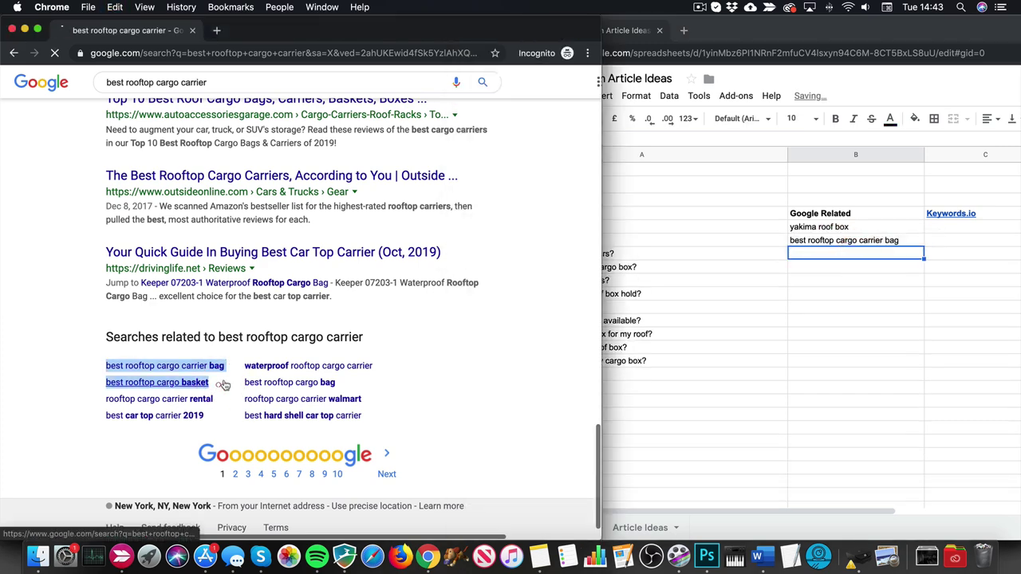
{"action": "left_click", "coordinate": [199, 382]}
{"action": "triple_click", "coordinate": [266, 93]}
{"action": "key", "text": "super+c"}
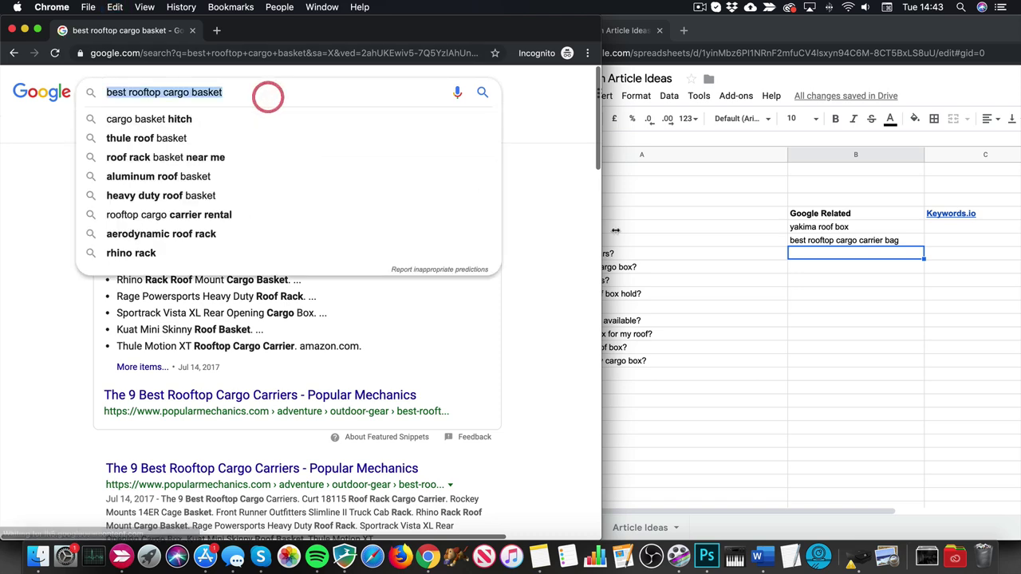
{"action": "left_click", "coordinate": [522, 294]}
{"action": "scroll", "coordinate": [522, 294], "scroll_direction": "down", "scroll_amount": 10}
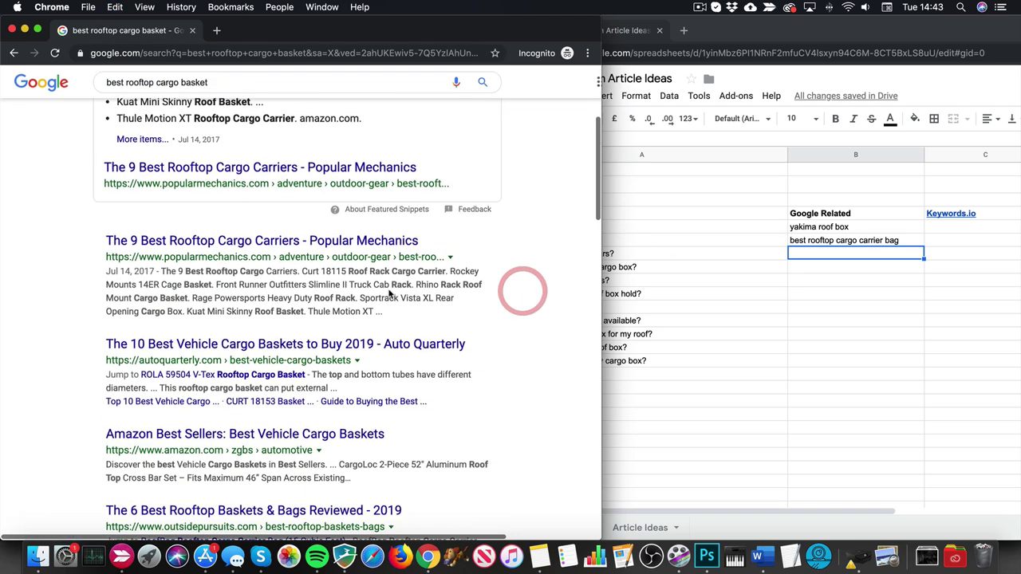
{"action": "scroll", "coordinate": [391, 287], "scroll_direction": "down", "scroll_amount": 6}
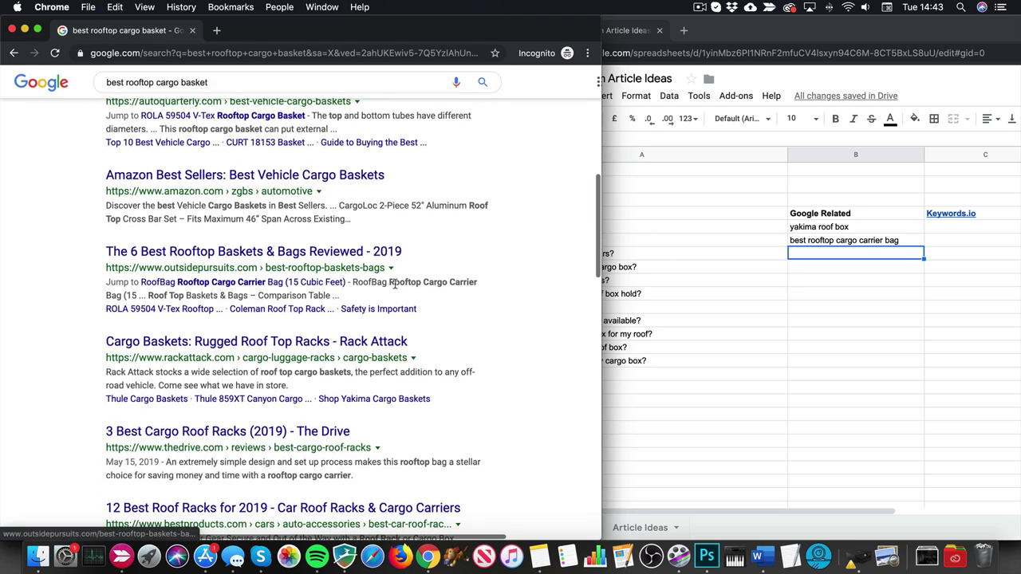
{"action": "scroll", "coordinate": [385, 295], "scroll_direction": "down", "scroll_amount": 3}
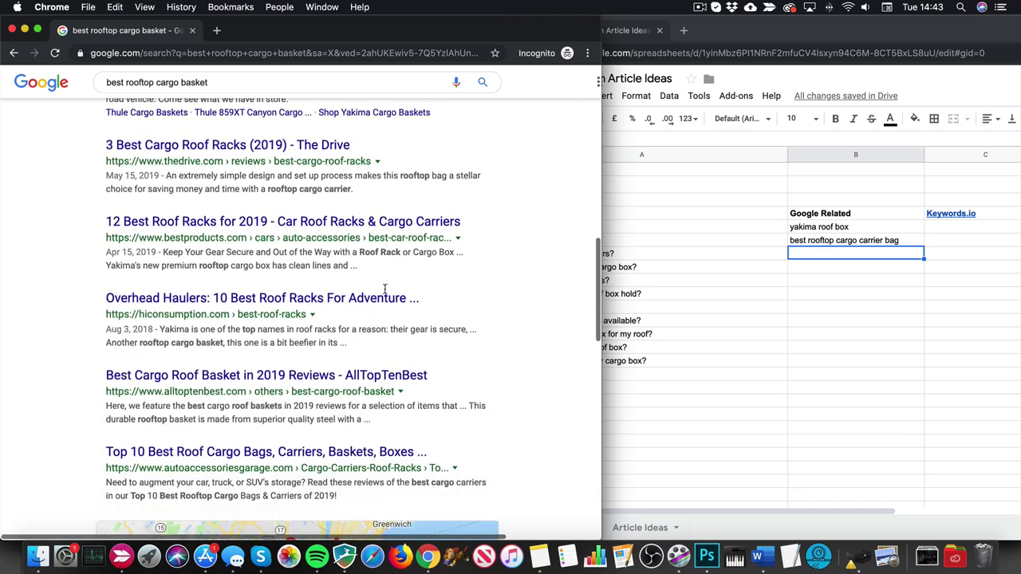
{"action": "left_click", "coordinate": [853, 257]}
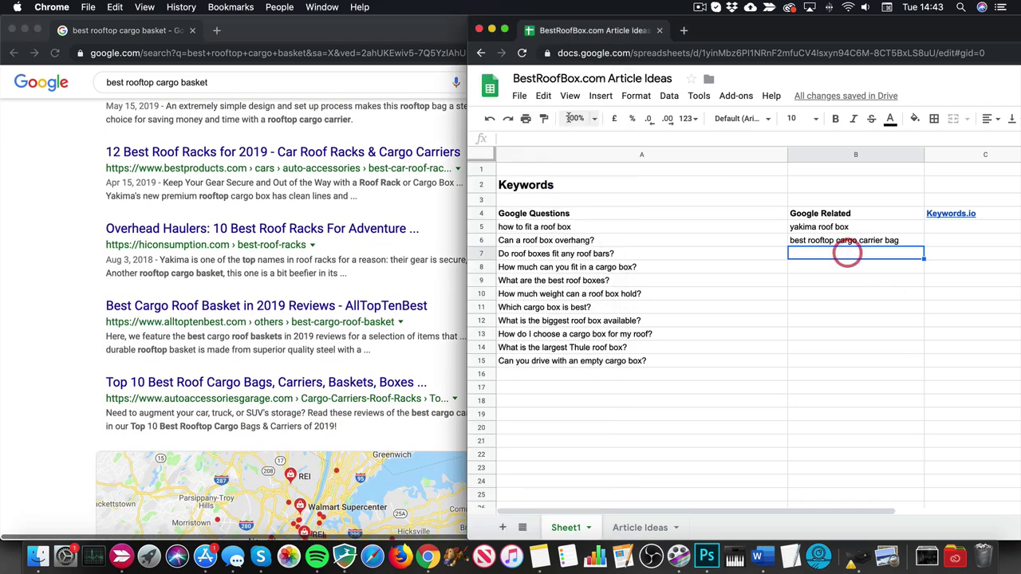
{"action": "key", "text": "super+v"}
{"action": "left_click", "coordinate": [588, 137]}
{"action": "left_click", "coordinate": [744, 401]}
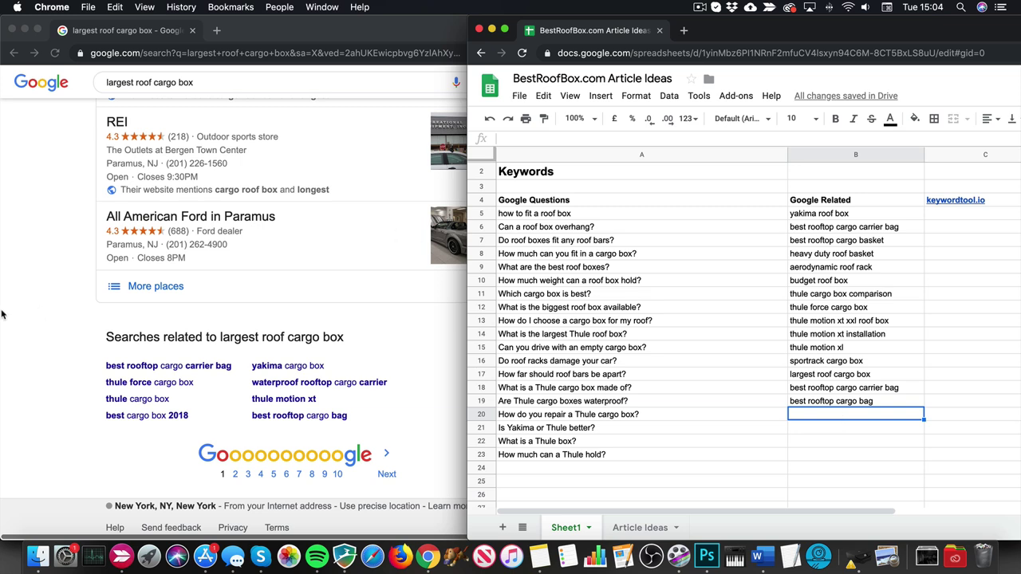
- Go to keywordtool.io in the Google results window
{"action": "left_click", "coordinate": [223, 52]}
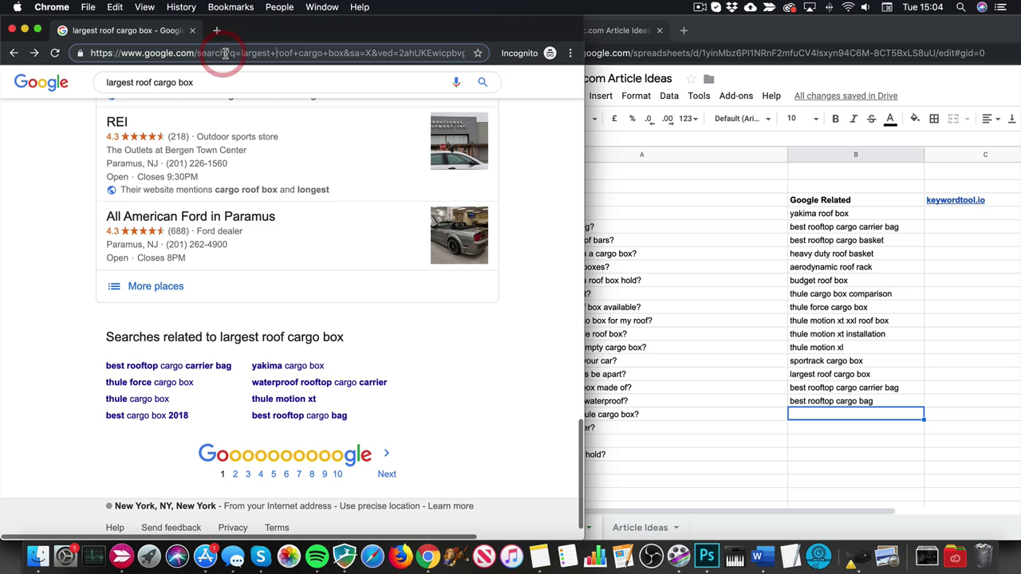
{"action": "type", "text": "keyword"}
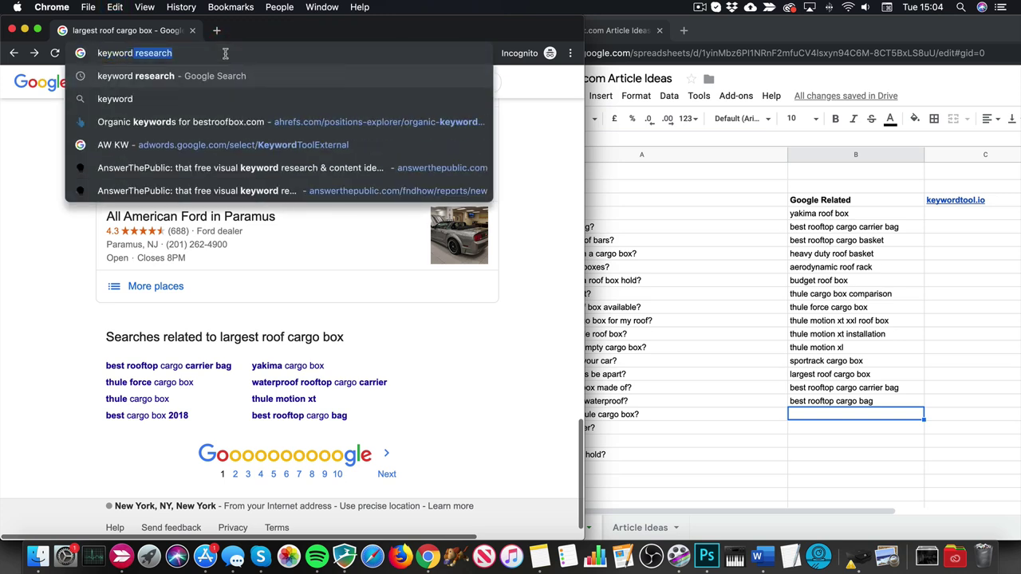
{"action": "type", "text": "tool.io"}
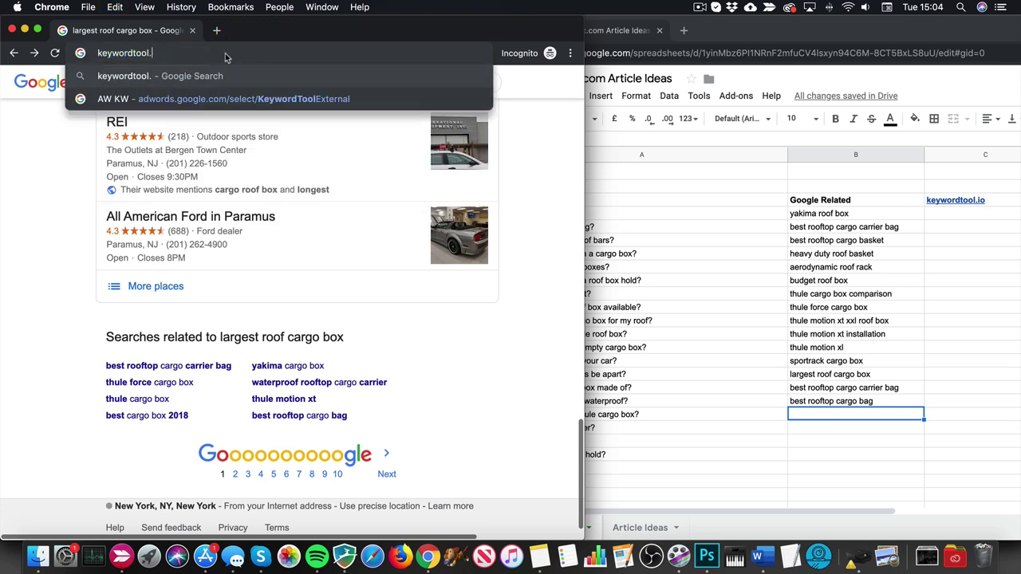
{"action": "key", "text": "Return"}
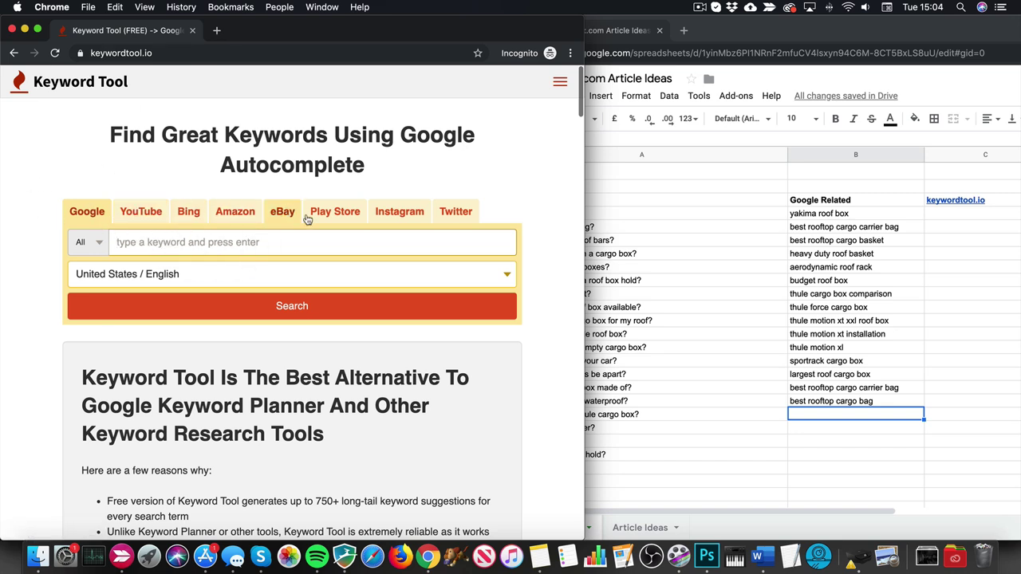
- Search the Google keyword suggestions for "roof cargo box" with United States / English
{"action": "left_click", "coordinate": [174, 241]}
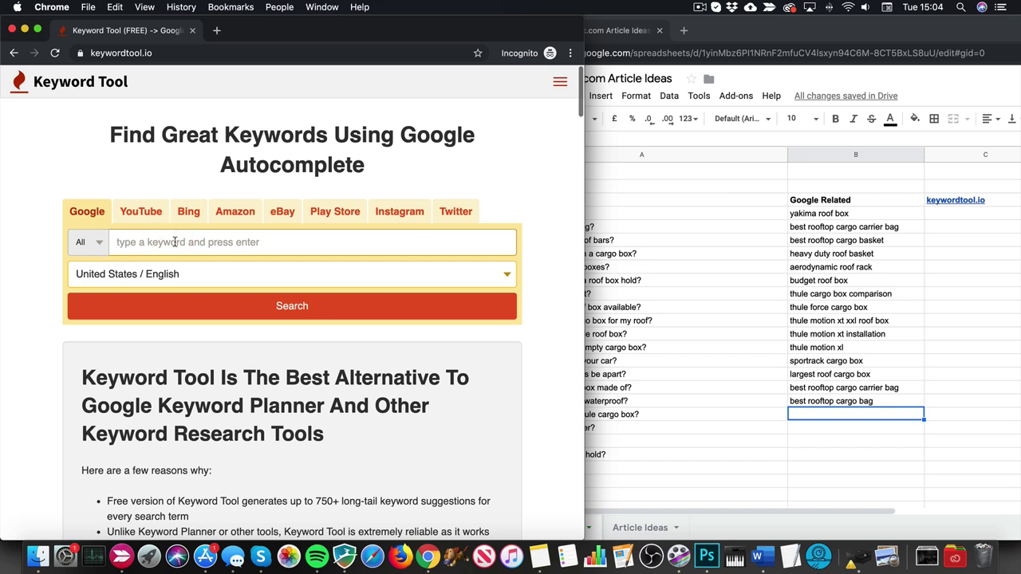
{"action": "type", "text": "roof cargo box"}
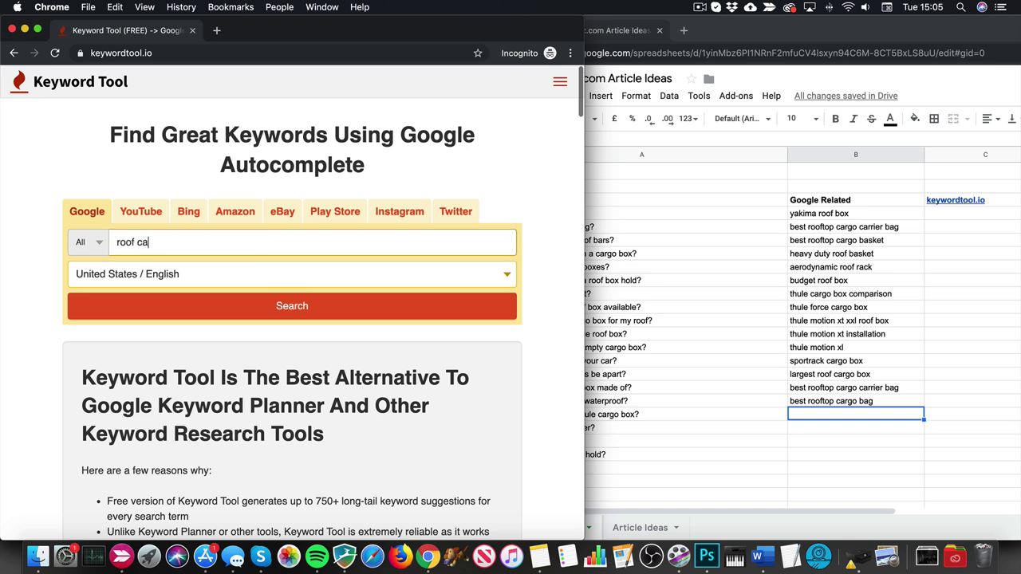
{"action": "left_click", "coordinate": [274, 312]}
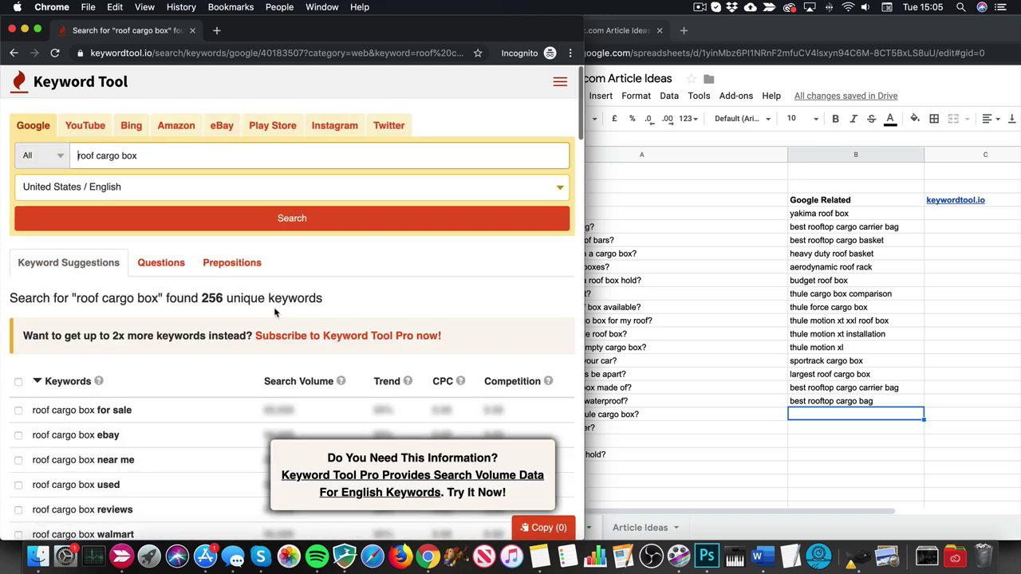
- Look through the keyword suggestions for "roof cargo box" for possible article ideas
{"action": "scroll", "coordinate": [274, 312], "scroll_direction": "down", "scroll_amount": 1}
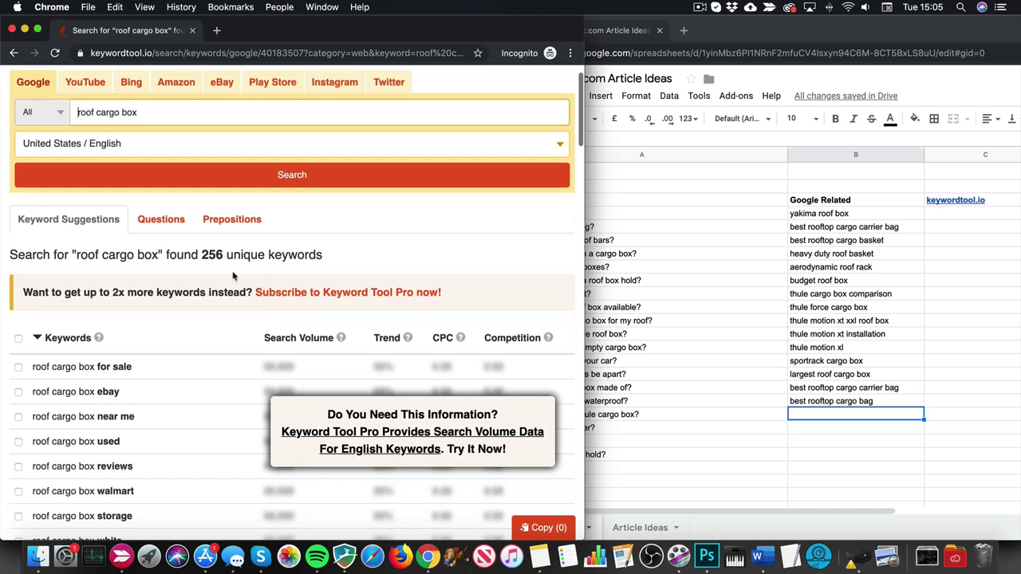
{"action": "scroll", "coordinate": [233, 272], "scroll_direction": "down", "scroll_amount": 2}
{"action": "scroll", "coordinate": [232, 272], "scroll_direction": "down", "scroll_amount": 1}
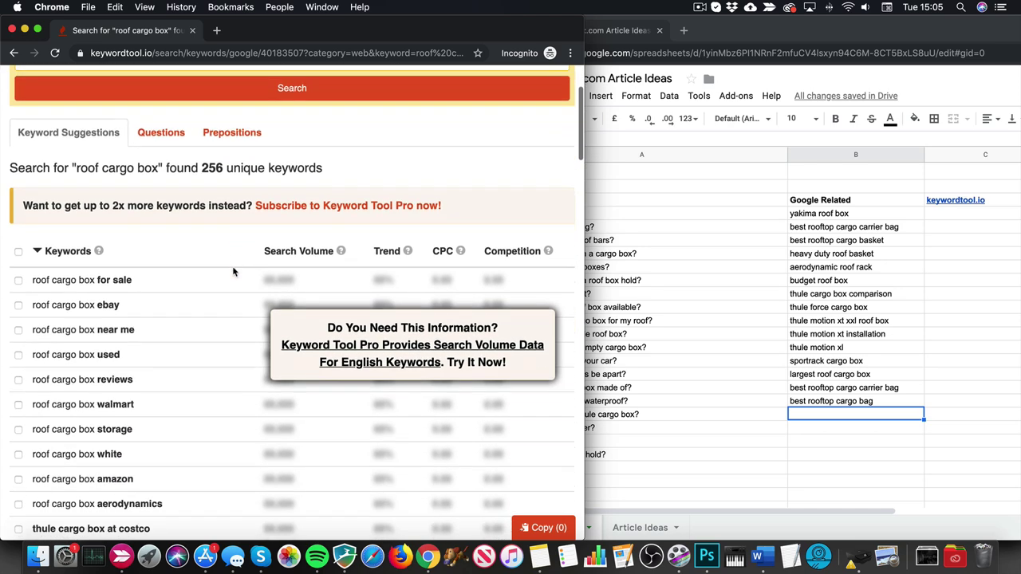
{"action": "scroll", "coordinate": [129, 418], "scroll_direction": "down", "scroll_amount": 2}
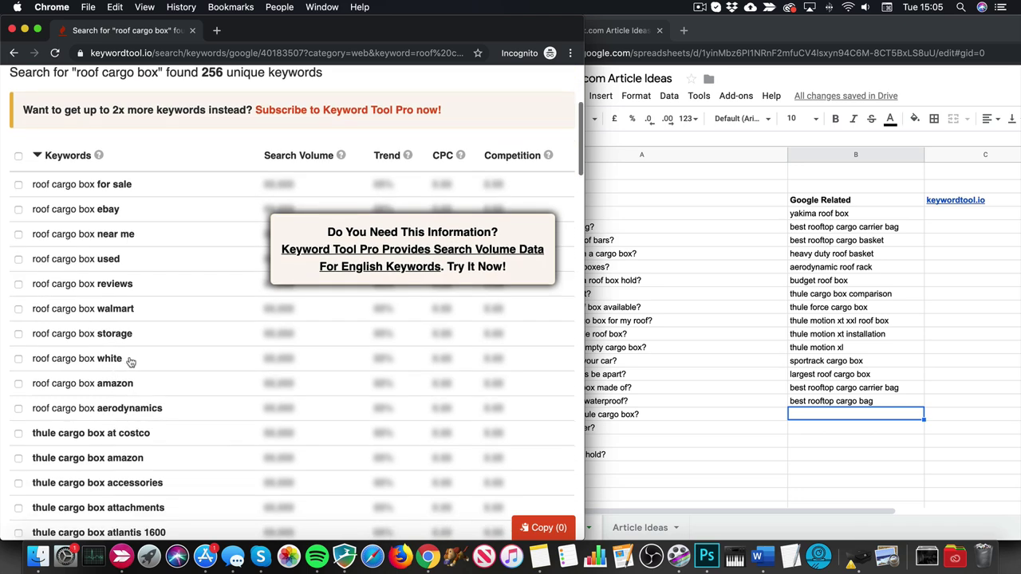
{"action": "scroll", "coordinate": [127, 359], "scroll_direction": "down", "scroll_amount": 1}
{"action": "scroll", "coordinate": [144, 351], "scroll_direction": "down", "scroll_amount": 1}
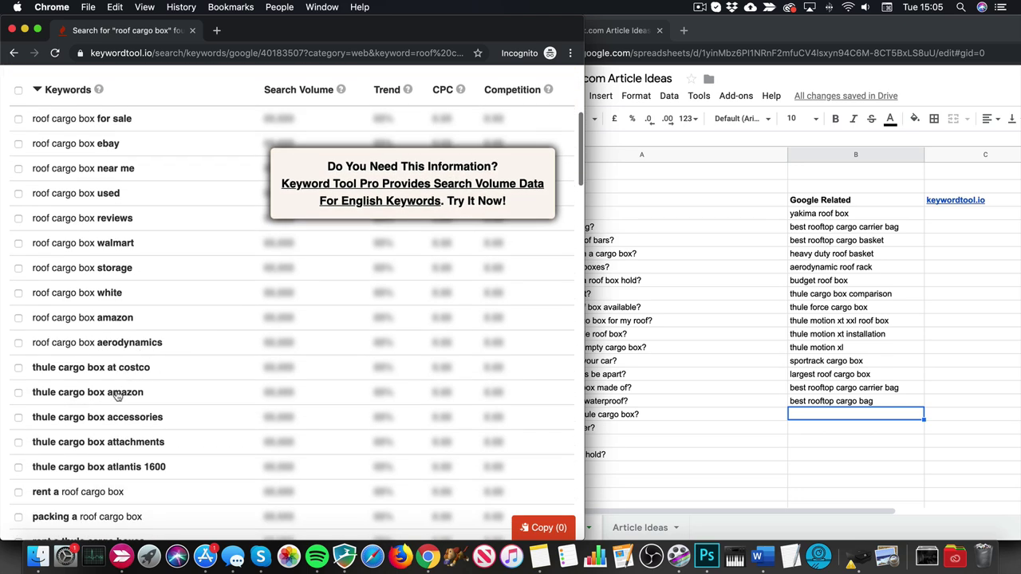
{"action": "scroll", "coordinate": [120, 391], "scroll_direction": "down", "scroll_amount": 1}
{"action": "scroll", "coordinate": [192, 399], "scroll_direction": "down", "scroll_amount": 4}
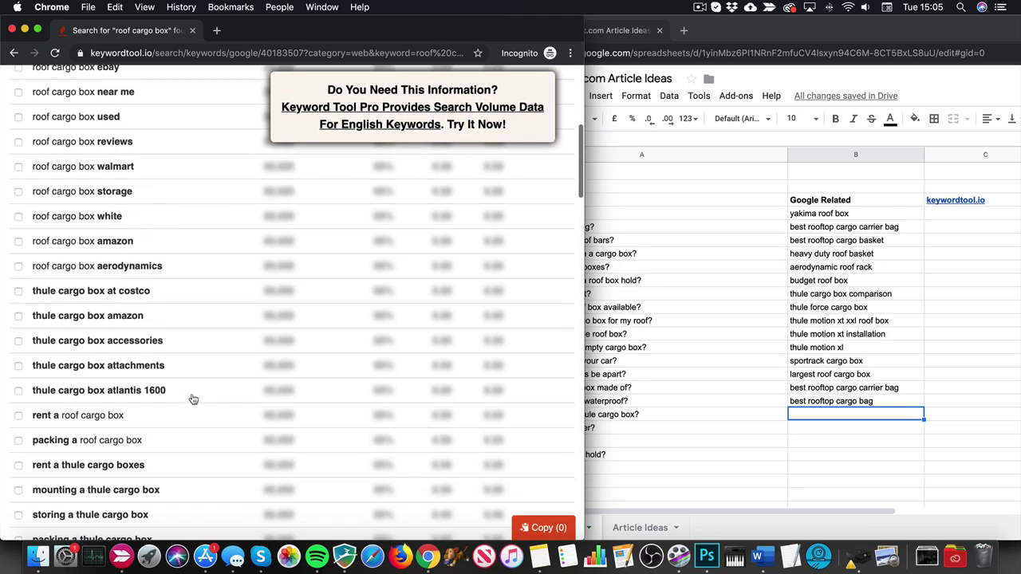
{"action": "scroll", "coordinate": [193, 399], "scroll_direction": "up", "scroll_amount": 10}
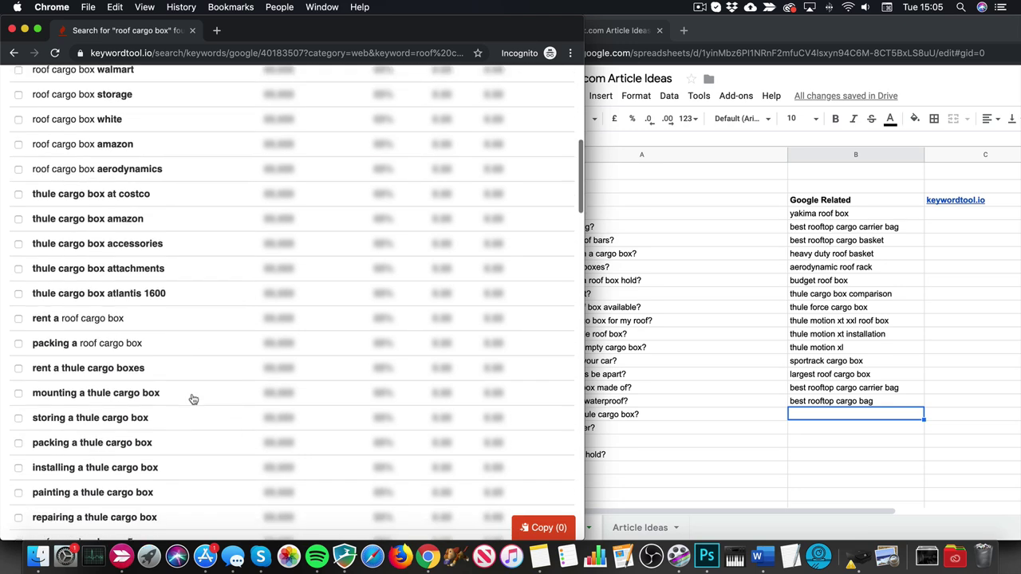
- Replace the search phrase with "how to roof box" and run the keyword search
{"action": "left_click", "coordinate": [78, 146]}
{"action": "left_click_drag", "start_coordinate": [79, 144], "coordinate": [141, 153]}
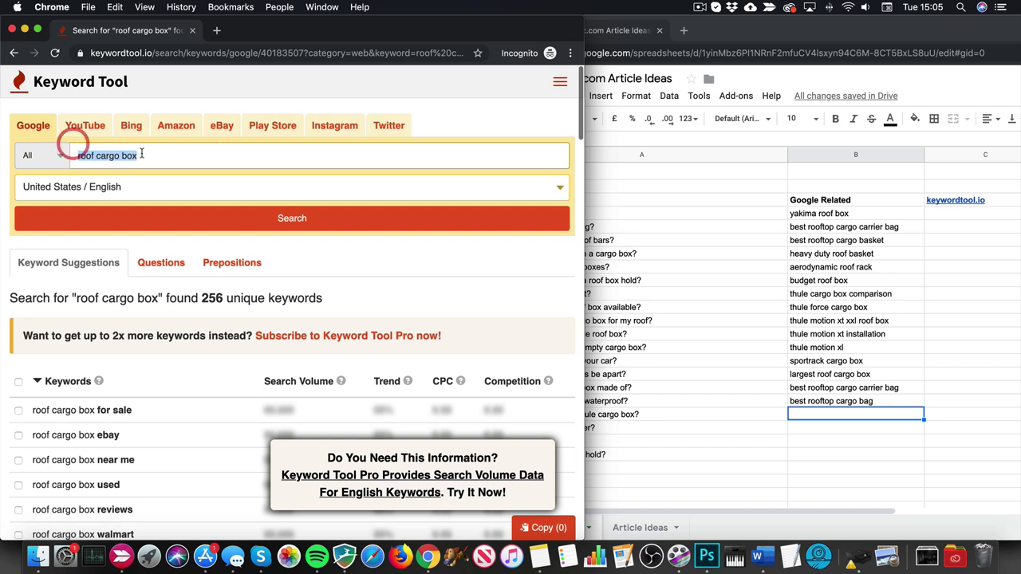
{"action": "type", "text": "h"}
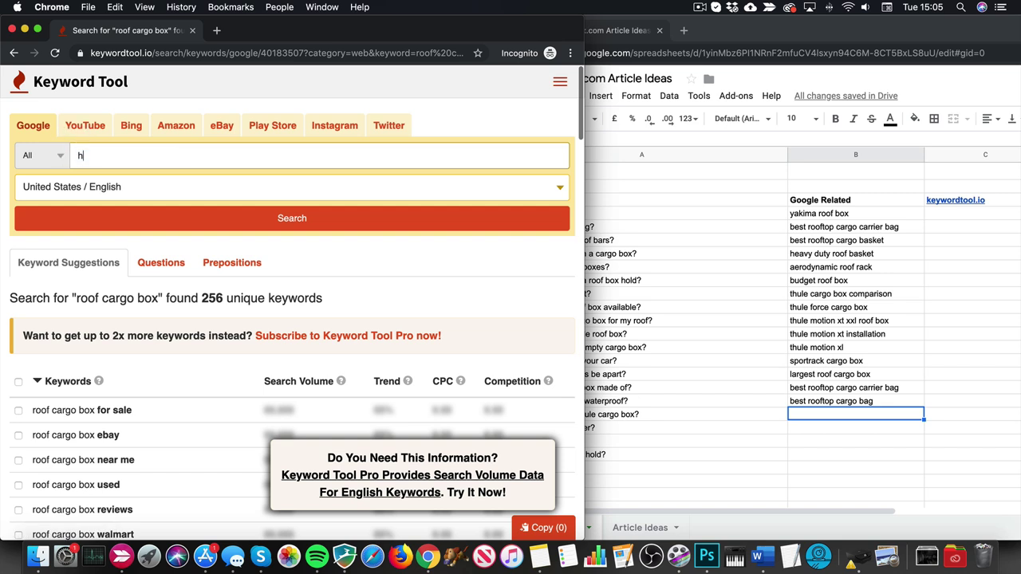
{"action": "type", "text": "ow to roof box"}
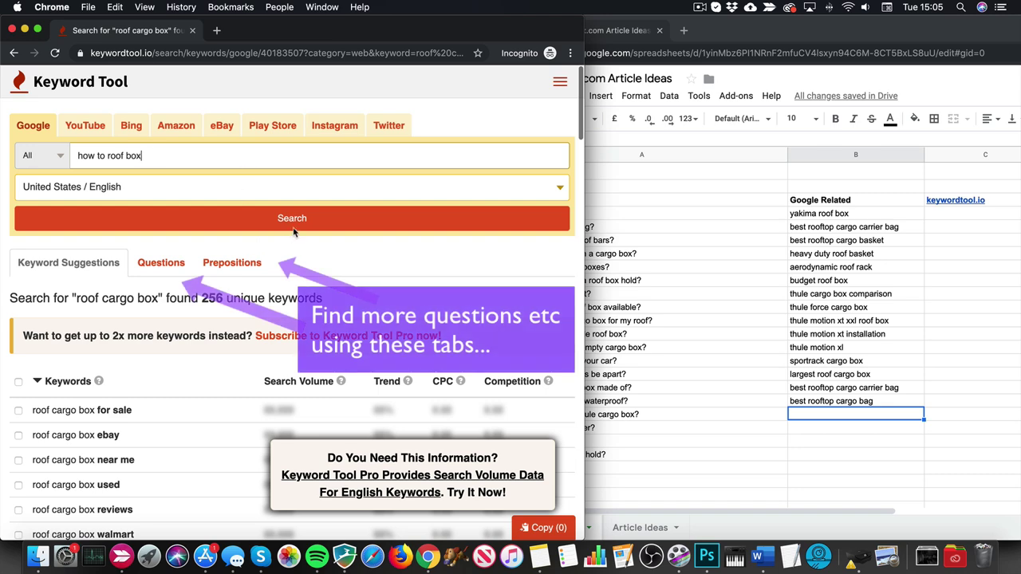
{"action": "left_click", "coordinate": [294, 228]}
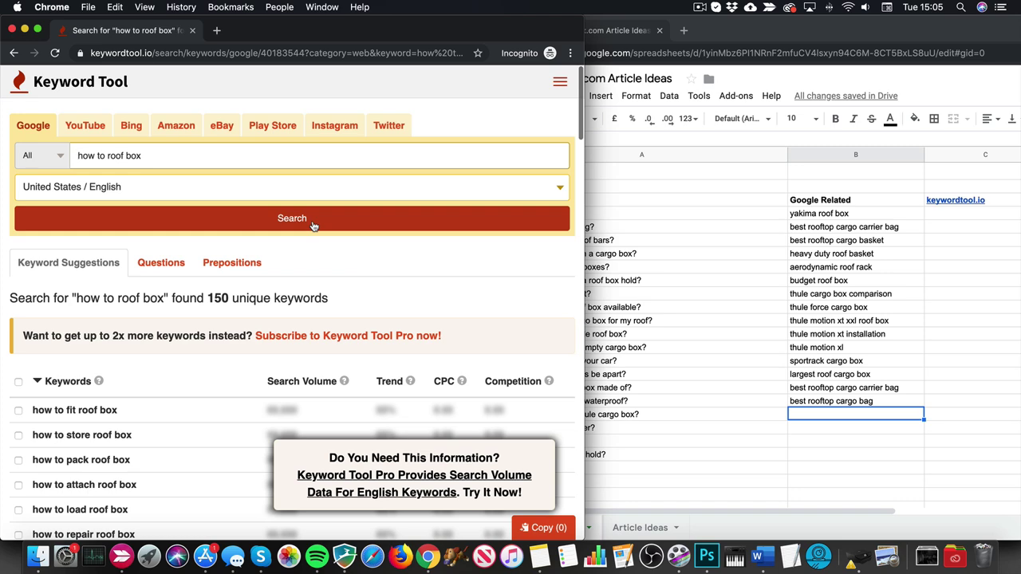
- Examine the "how to roof box" suggestions for how-to article topics, then return to the start of the results
{"action": "scroll", "coordinate": [312, 291], "scroll_direction": "down", "scroll_amount": 4}
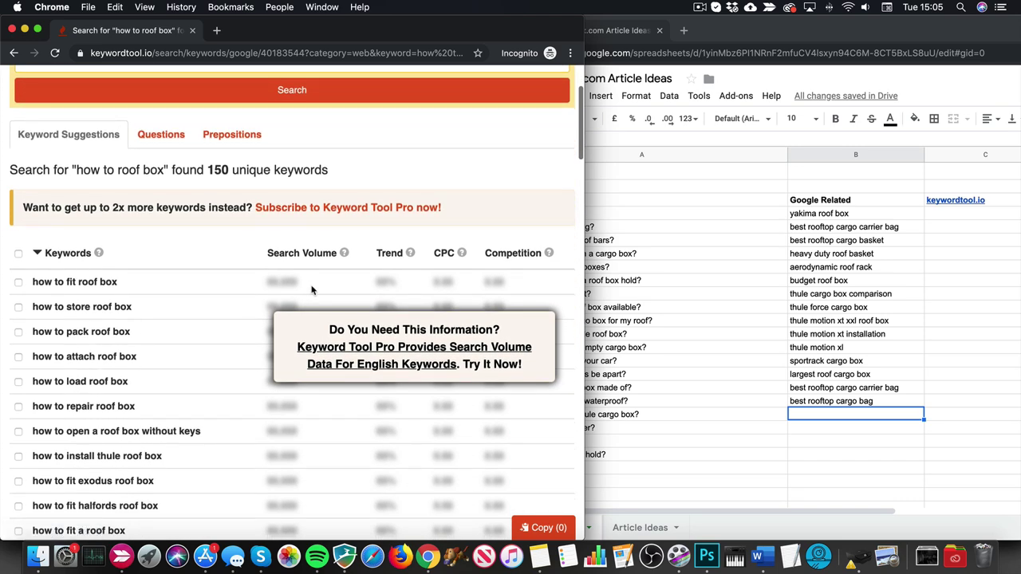
{"action": "scroll", "coordinate": [312, 290], "scroll_direction": "down", "scroll_amount": 1}
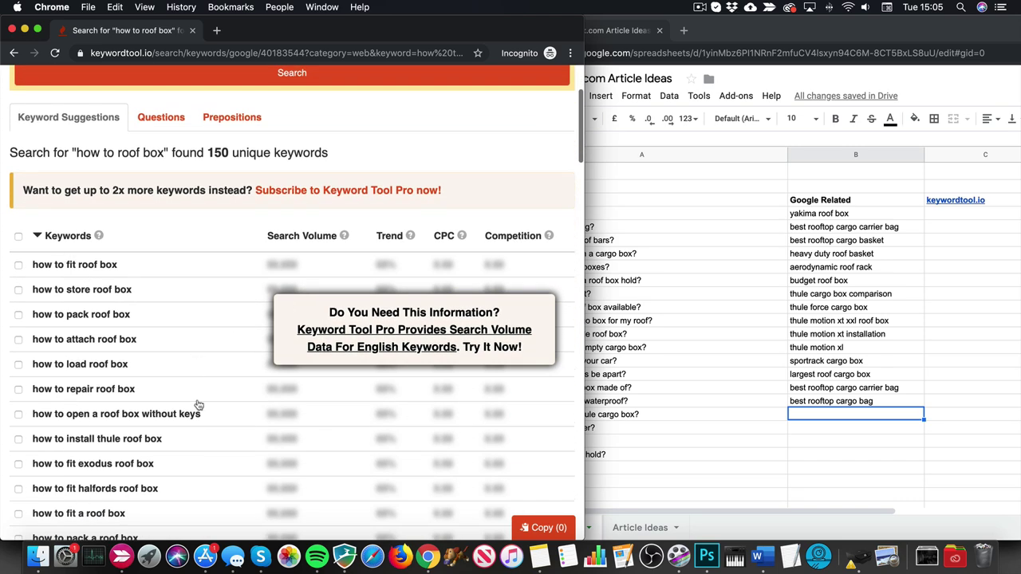
{"action": "scroll", "coordinate": [199, 399], "scroll_direction": "down", "scroll_amount": 3}
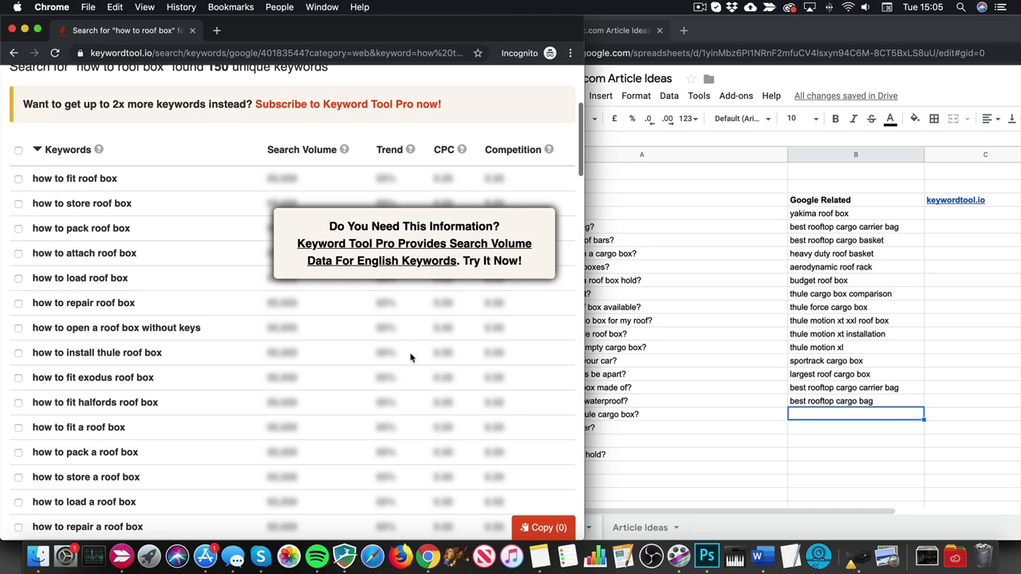
{"action": "scroll", "coordinate": [433, 284], "scroll_direction": "down", "scroll_amount": 5}
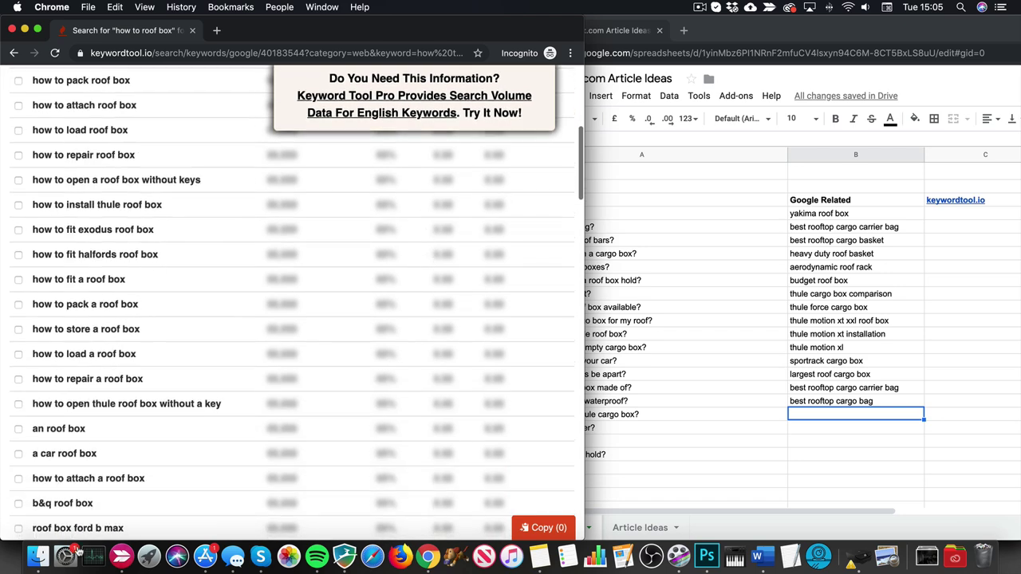
{"action": "scroll", "coordinate": [151, 264], "scroll_direction": "down", "scroll_amount": 6}
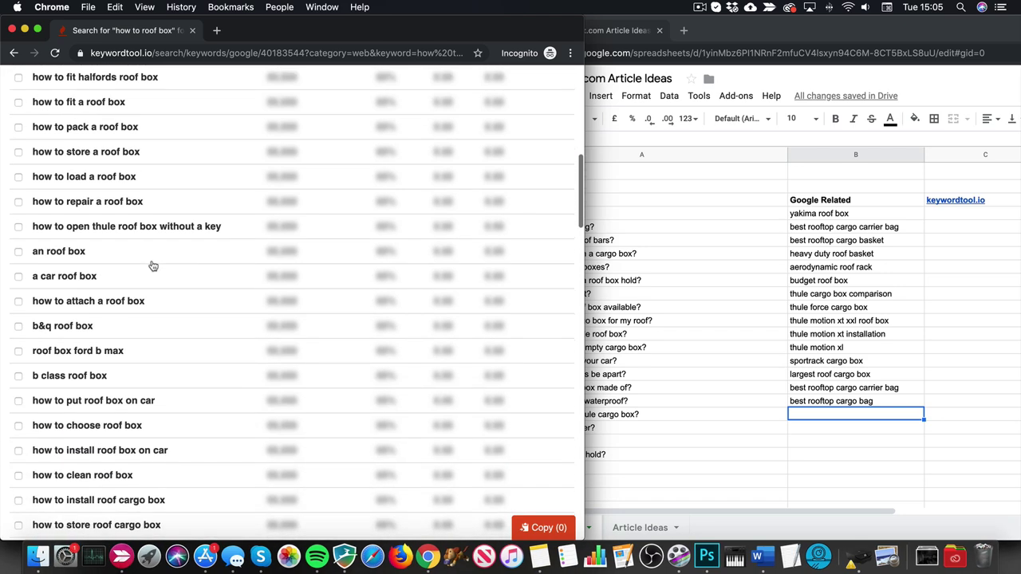
{"action": "scroll", "coordinate": [154, 265], "scroll_direction": "down", "scroll_amount": 3}
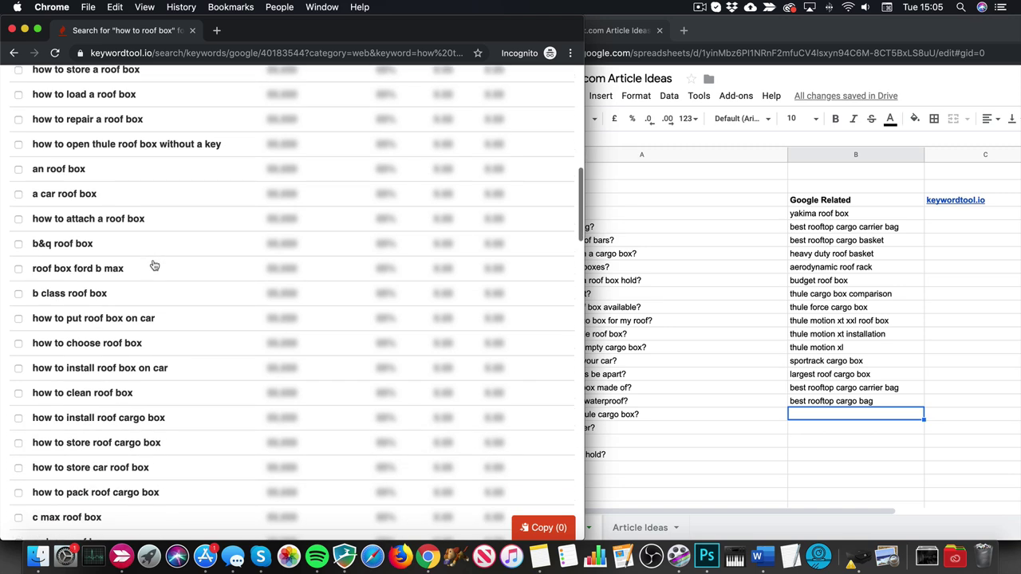
{"action": "scroll", "coordinate": [154, 265], "scroll_direction": "down", "scroll_amount": 3}
{"action": "scroll", "coordinate": [154, 265], "scroll_direction": "up", "scroll_amount": 15}
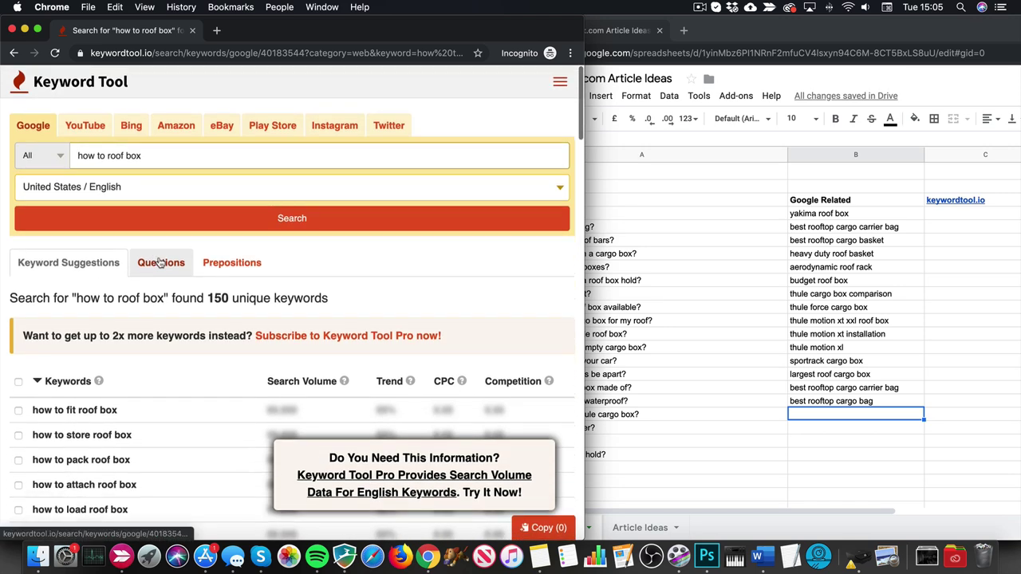
- Select the first five suggestions, "how to fit roof box" through "how to load roof box", and copy them to the clipboard
{"action": "scroll", "coordinate": [100, 295], "scroll_direction": "down", "scroll_amount": 8}
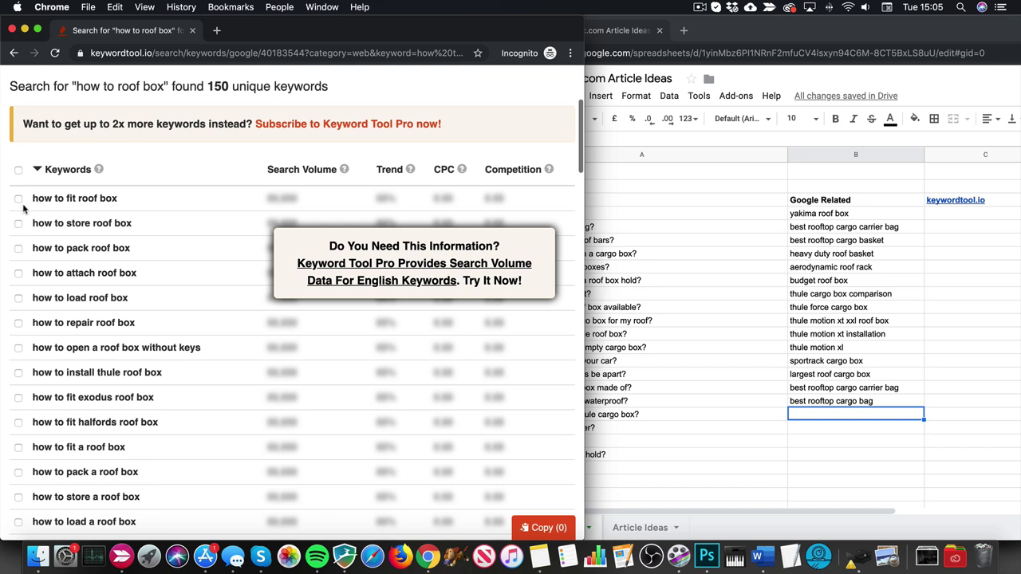
{"action": "left_click", "coordinate": [18, 198]}
{"action": "left_click", "coordinate": [19, 224]}
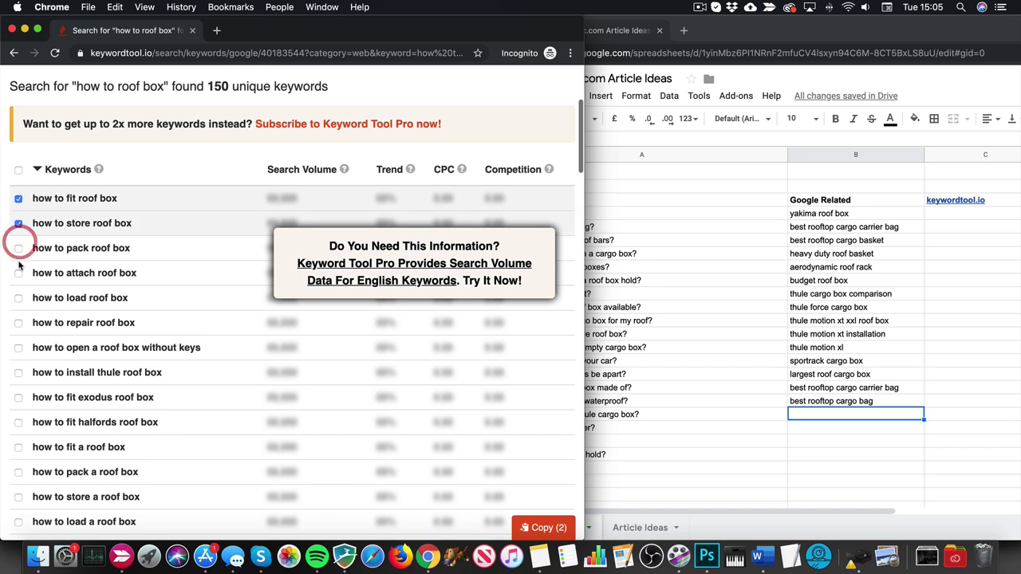
{"action": "left_click", "coordinate": [18, 248]}
{"action": "left_click", "coordinate": [18, 298]}
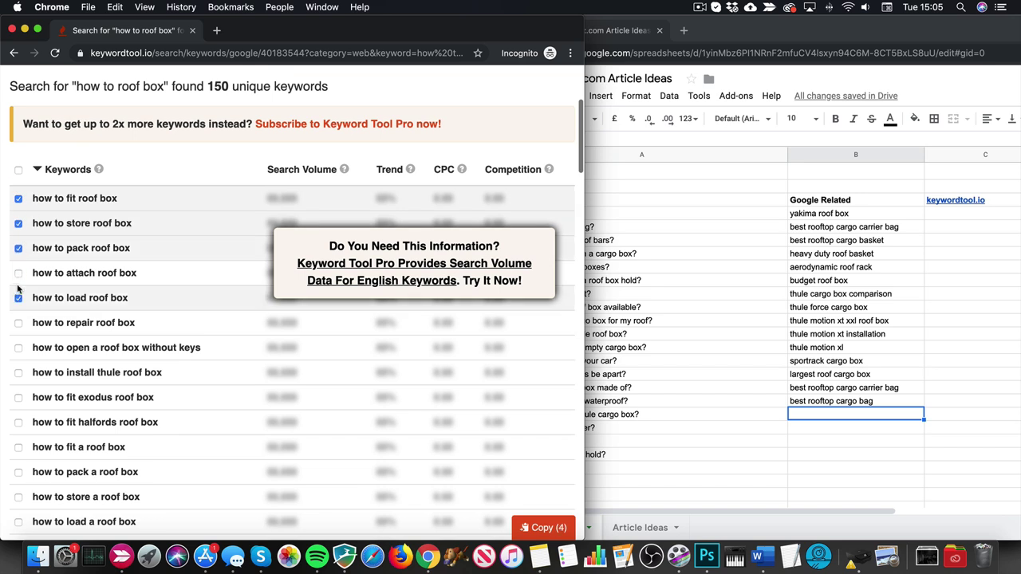
{"action": "left_click", "coordinate": [18, 273]}
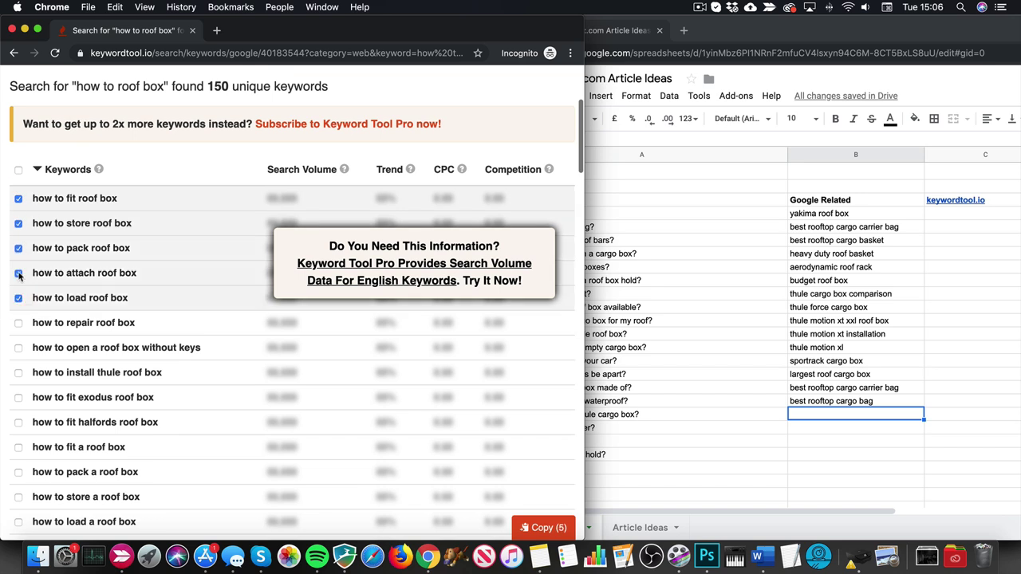
{"action": "left_click", "coordinate": [547, 532]}
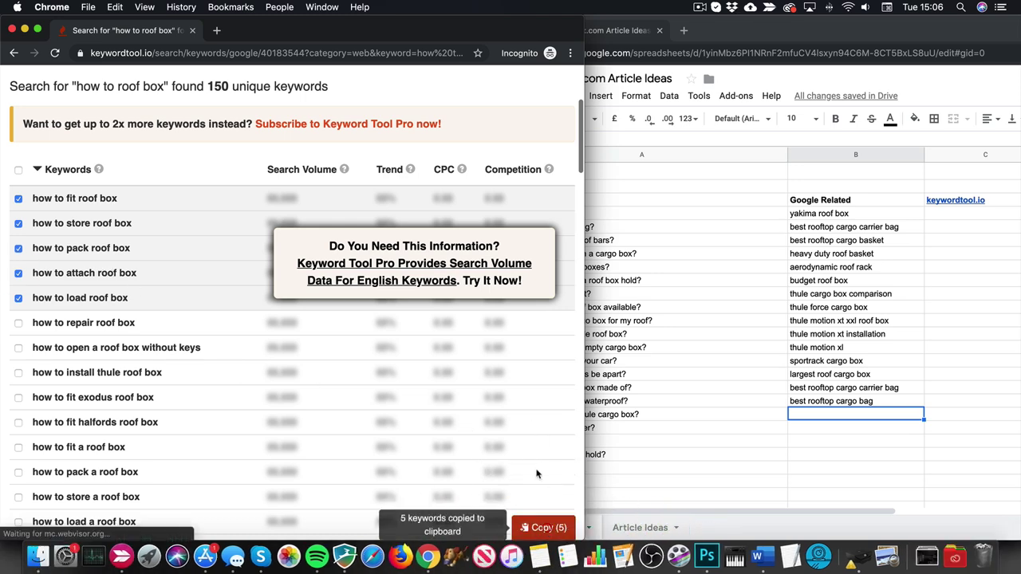
- Paste the five copied keywords into the spreadsheet's keywordtool.io column, starting at cell C5
{"action": "left_click", "coordinate": [945, 212]}
{"action": "left_click", "coordinate": [945, 212]}
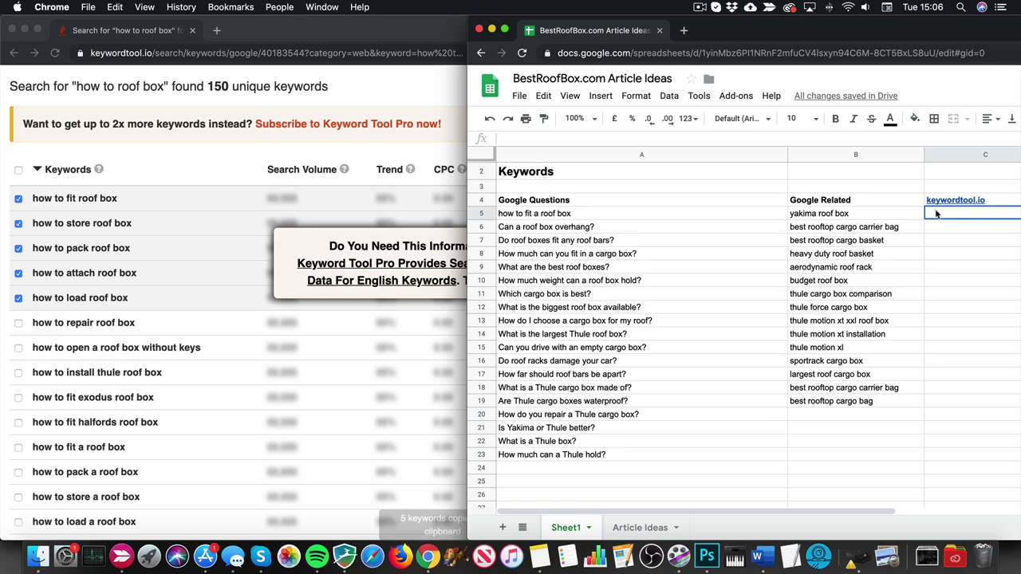
{"action": "right_click", "coordinate": [945, 212]}
{"action": "left_click", "coordinate": [954, 129]}
{"action": "scroll", "coordinate": [826, 255], "scroll_direction": "right", "scroll_amount": 5}
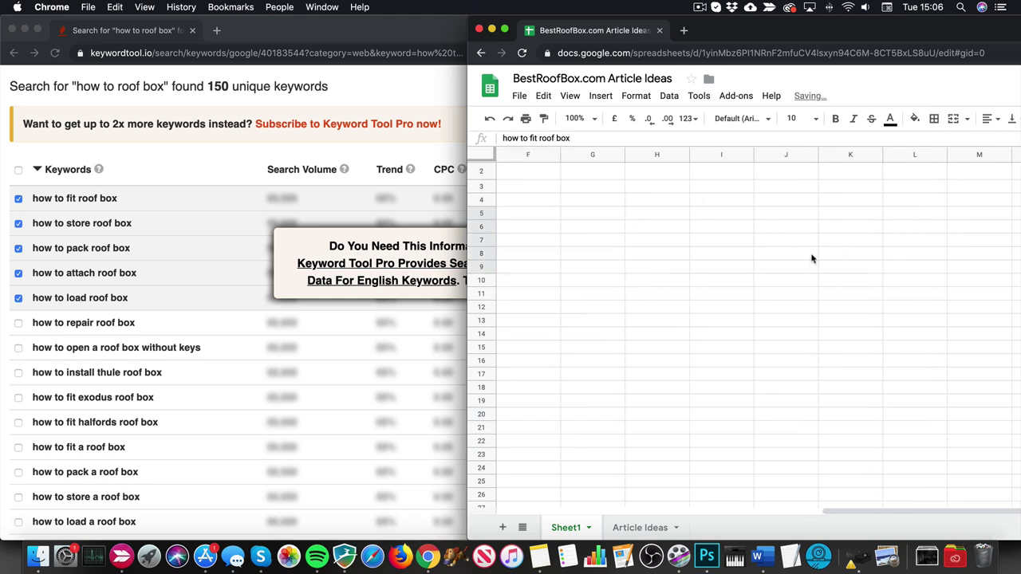
{"action": "left_click", "coordinate": [707, 292]}
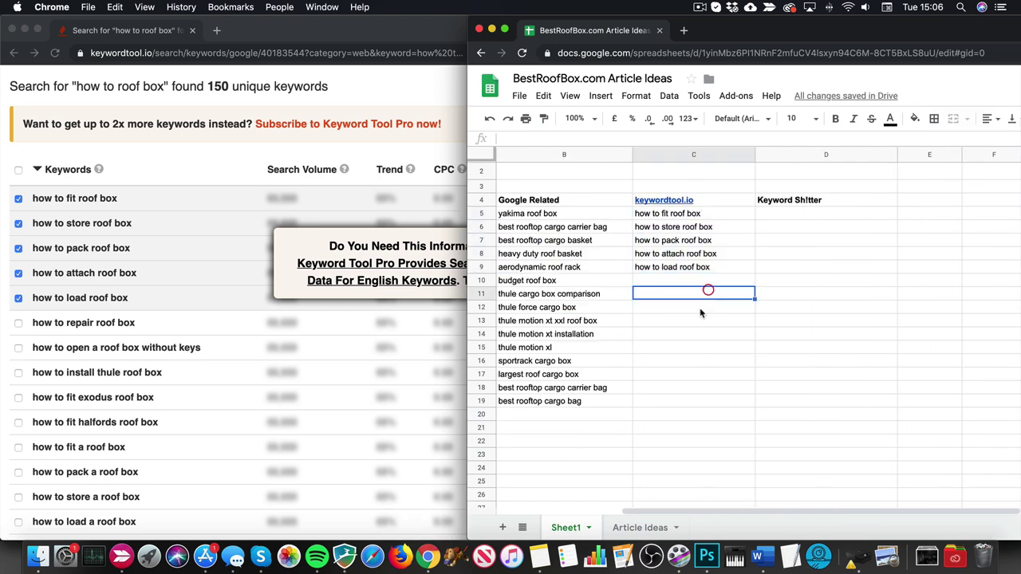
- Select all the "how to roof box" keyword suggestions and copy them to the clipboard
{"action": "left_click", "coordinate": [192, 197]}
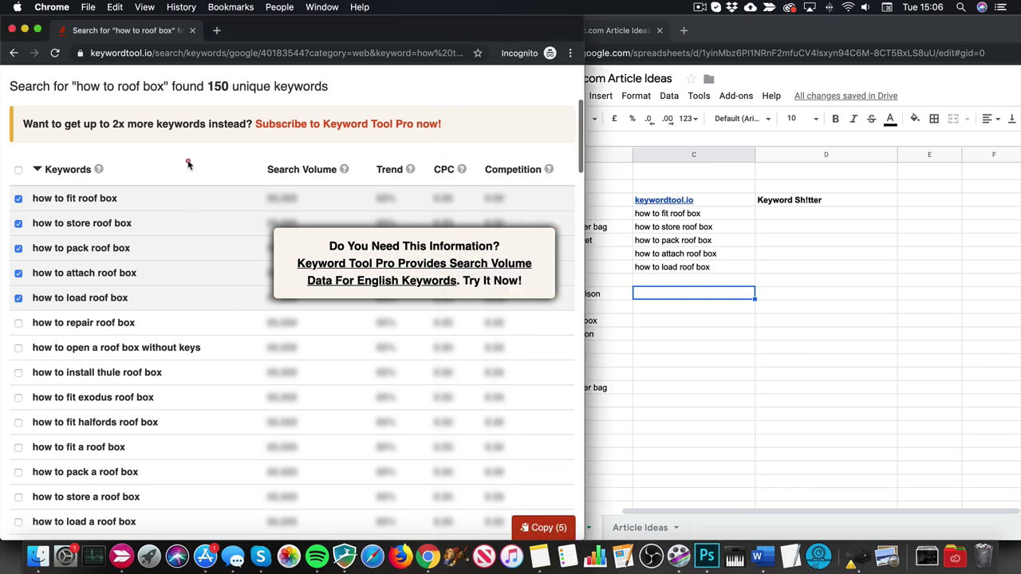
{"action": "left_click", "coordinate": [18, 169]}
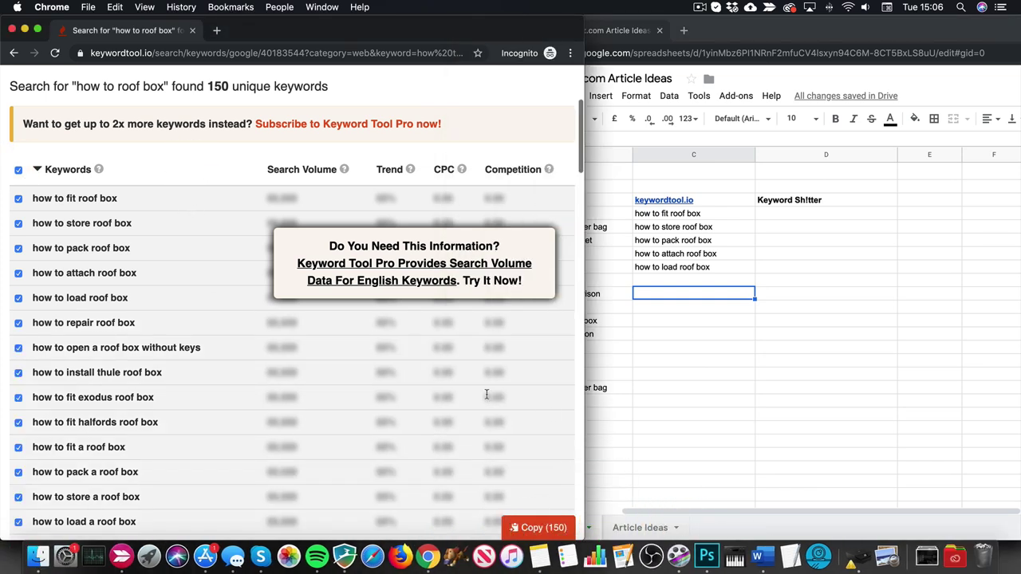
{"action": "left_click", "coordinate": [547, 537]}
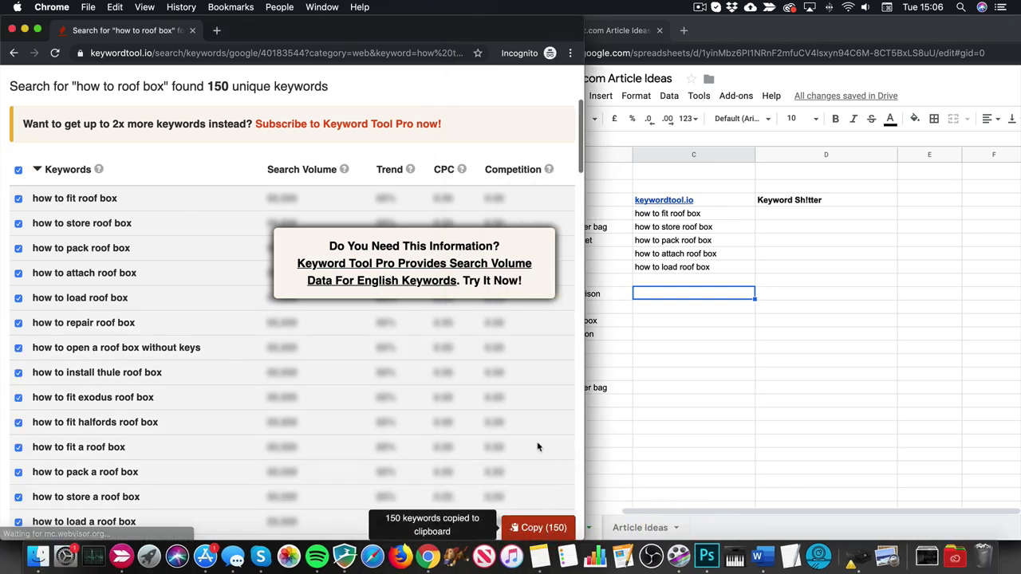
{"action": "left_click", "coordinate": [679, 281]}
{"action": "right_click", "coordinate": [648, 281]}
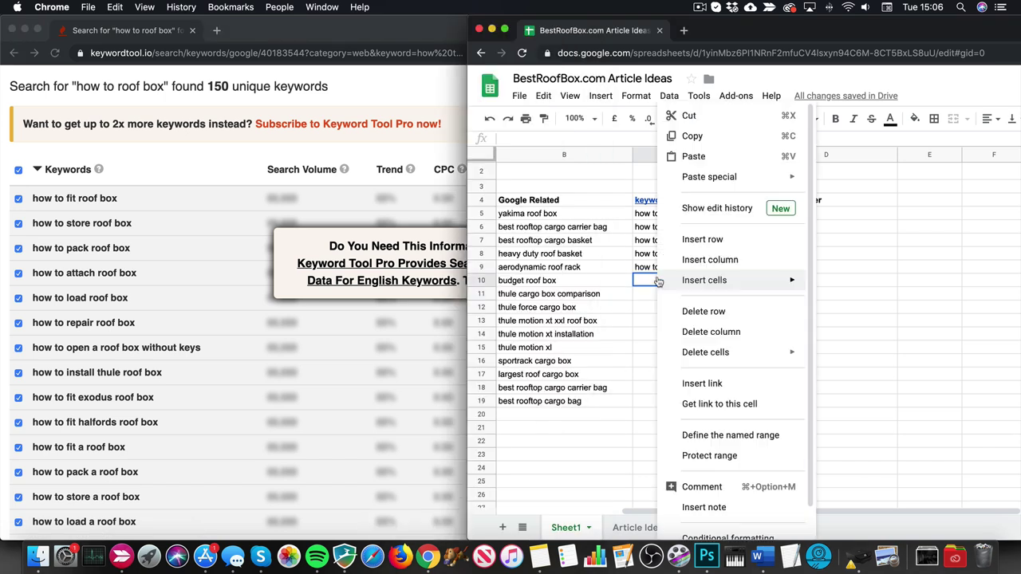
{"action": "left_click", "coordinate": [647, 282]}
- Clear the five keywords in cells C5:C9 and paste the full copied keyword list starting at C5
{"action": "left_click_drag", "start_coordinate": [653, 214], "coordinate": [655, 267]}
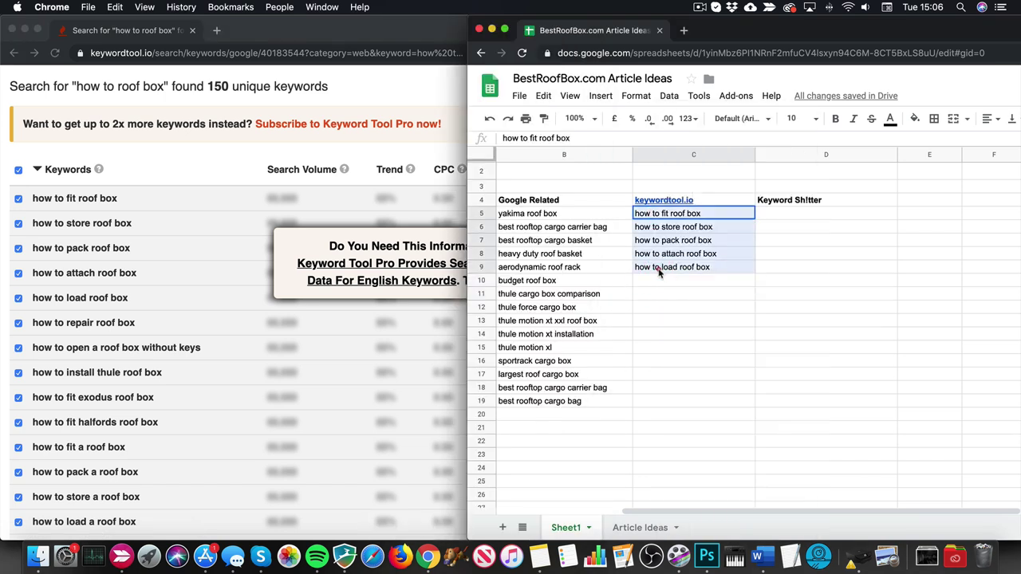
{"action": "key", "text": "Delete"}
{"action": "left_click", "coordinate": [654, 213]}
{"action": "right_click", "coordinate": [654, 214]}
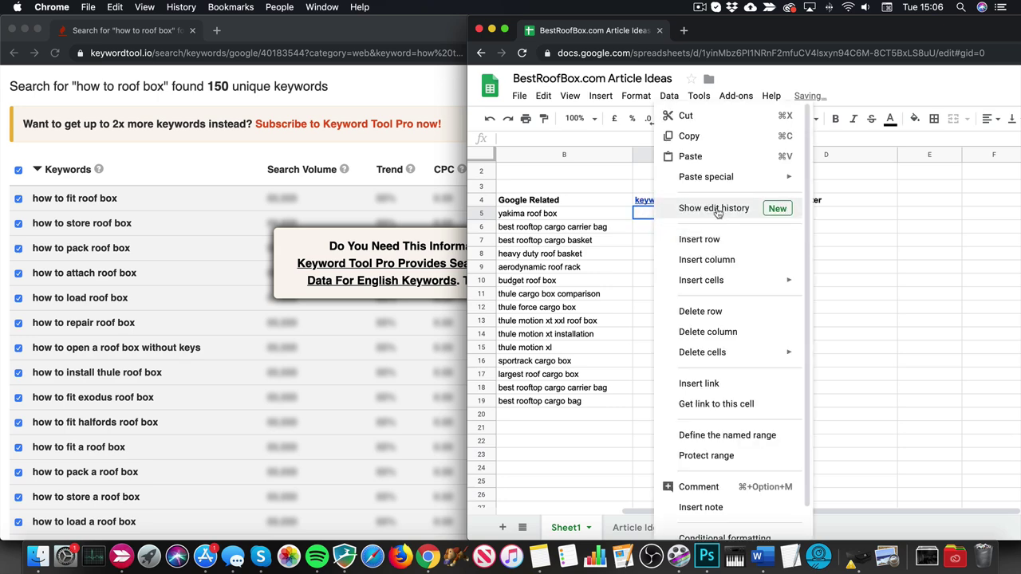
{"action": "left_click", "coordinate": [719, 162]}
{"action": "left_click", "coordinate": [727, 241]}
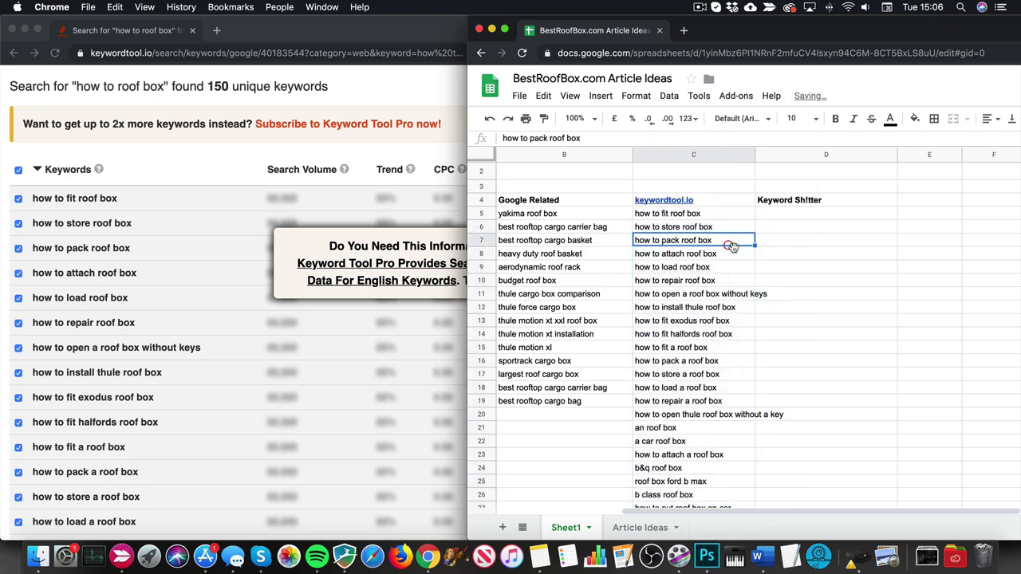
- Examine the pasted keywords down the keywordtool.io column for article topics, then return to the top of the sheet
{"action": "scroll", "coordinate": [717, 255], "scroll_direction": "down", "scroll_amount": 3}
{"action": "scroll", "coordinate": [717, 255], "scroll_direction": "down", "scroll_amount": 14}
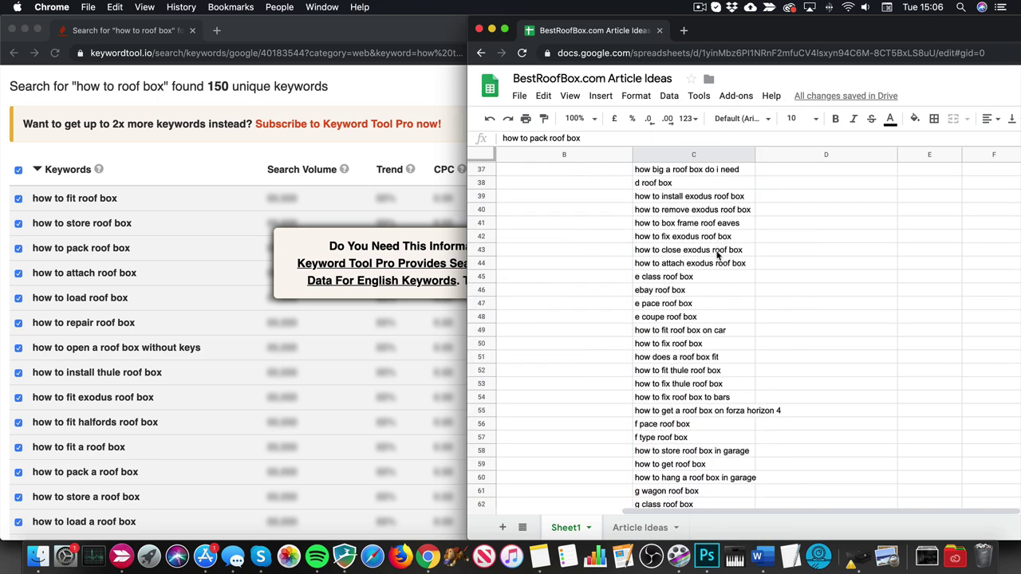
{"action": "scroll", "coordinate": [718, 257], "scroll_direction": "down", "scroll_amount": 4}
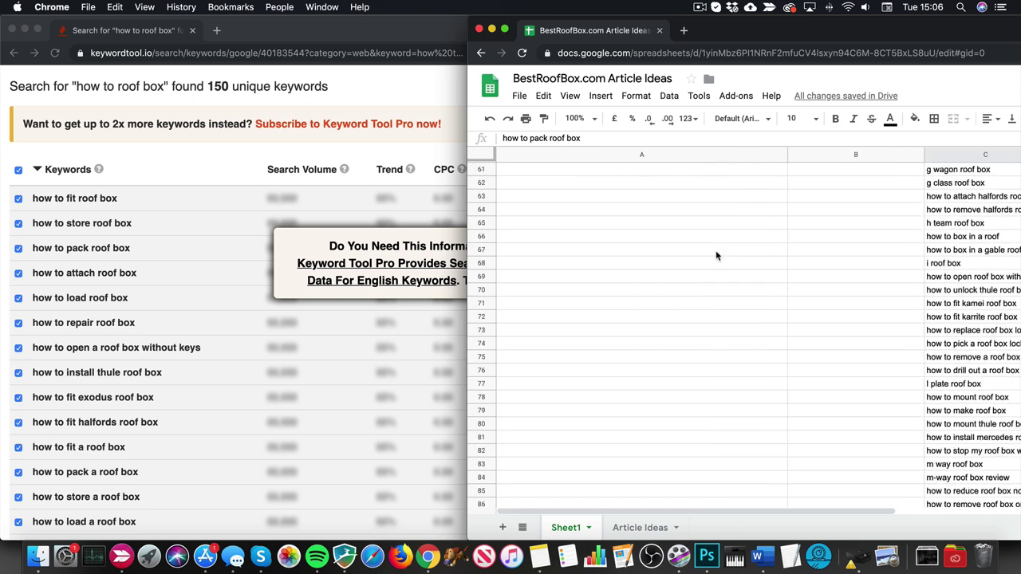
{"action": "scroll", "coordinate": [726, 261], "scroll_direction": "right", "scroll_amount": 2}
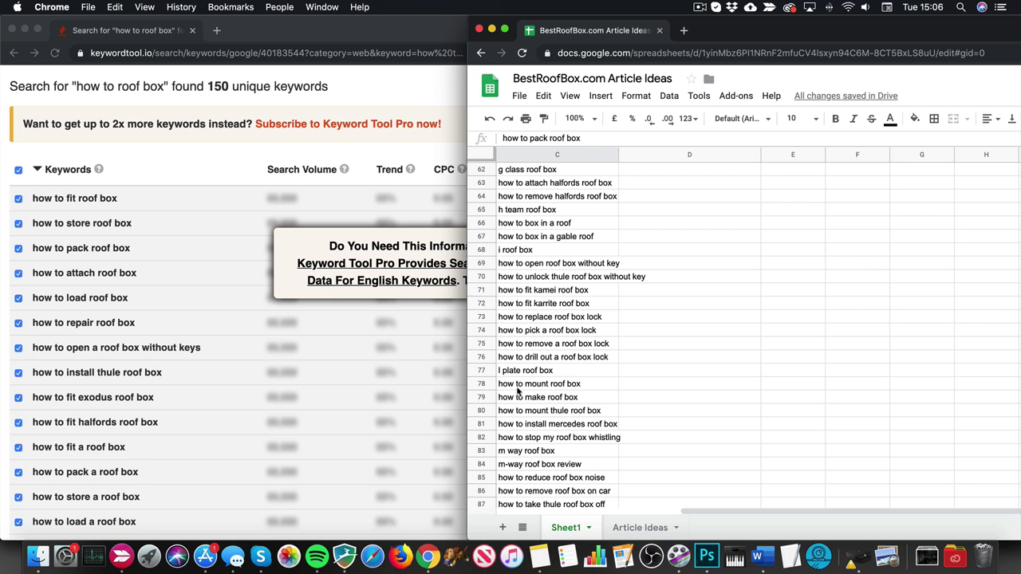
{"action": "scroll", "coordinate": [523, 389], "scroll_direction": "down", "scroll_amount": 1}
{"action": "scroll", "coordinate": [522, 389], "scroll_direction": "down", "scroll_amount": 3}
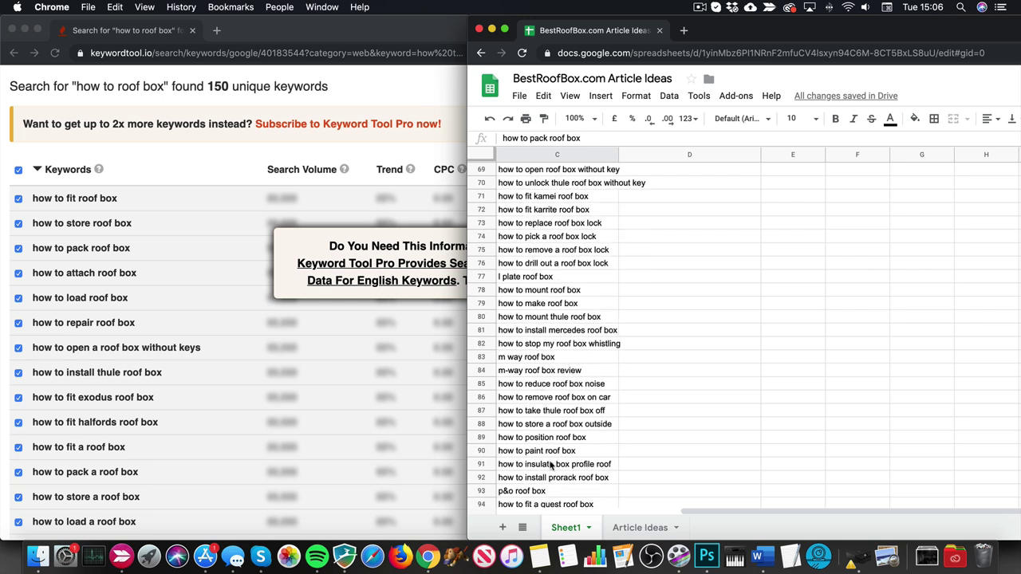
{"action": "scroll", "coordinate": [573, 453], "scroll_direction": "left", "scroll_amount": 2}
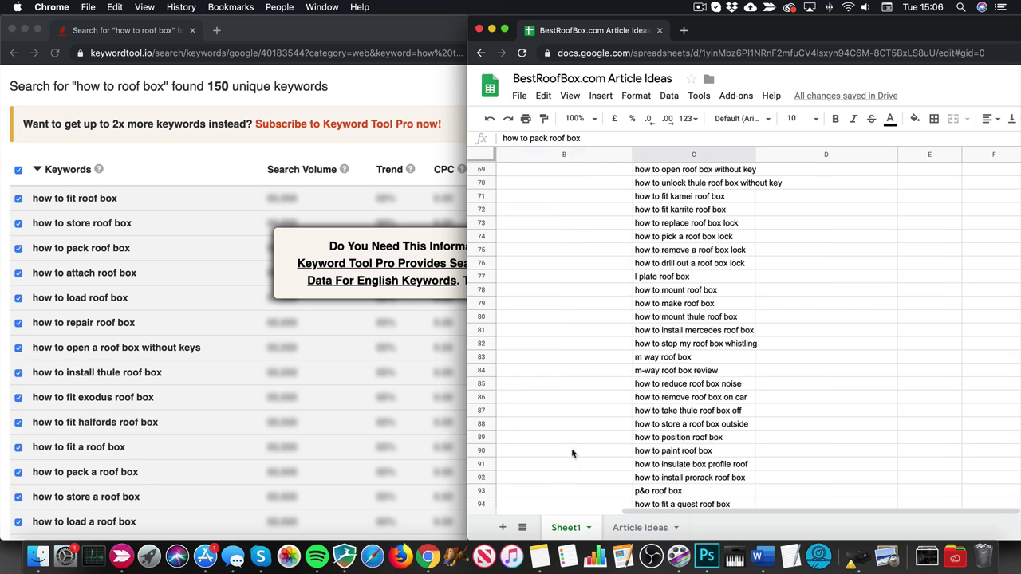
{"action": "scroll", "coordinate": [571, 454], "scroll_direction": "down", "scroll_amount": 2}
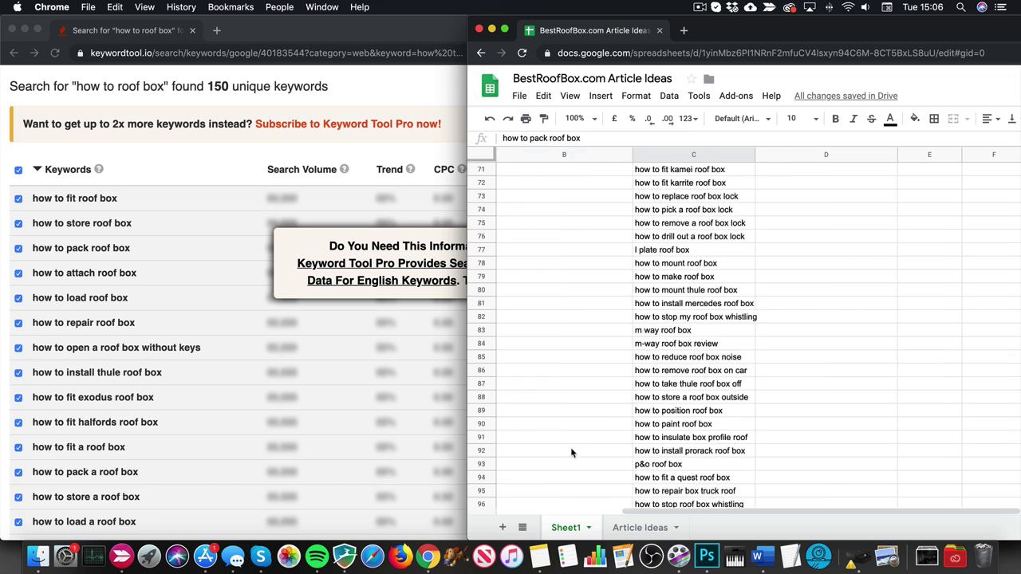
{"action": "scroll", "coordinate": [571, 453], "scroll_direction": "down", "scroll_amount": 2}
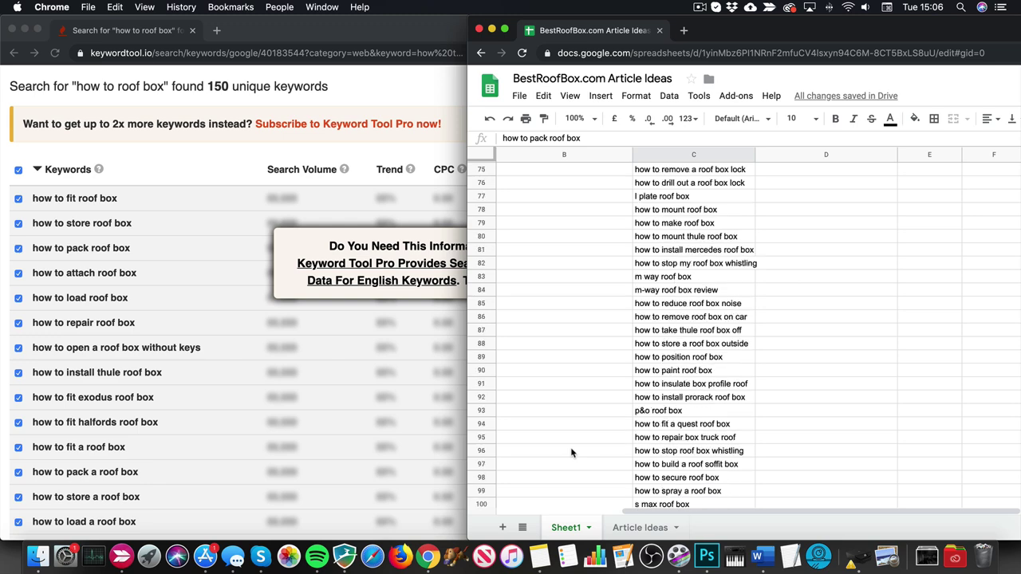
{"action": "scroll", "coordinate": [705, 471], "scroll_direction": "up", "scroll_amount": 20}
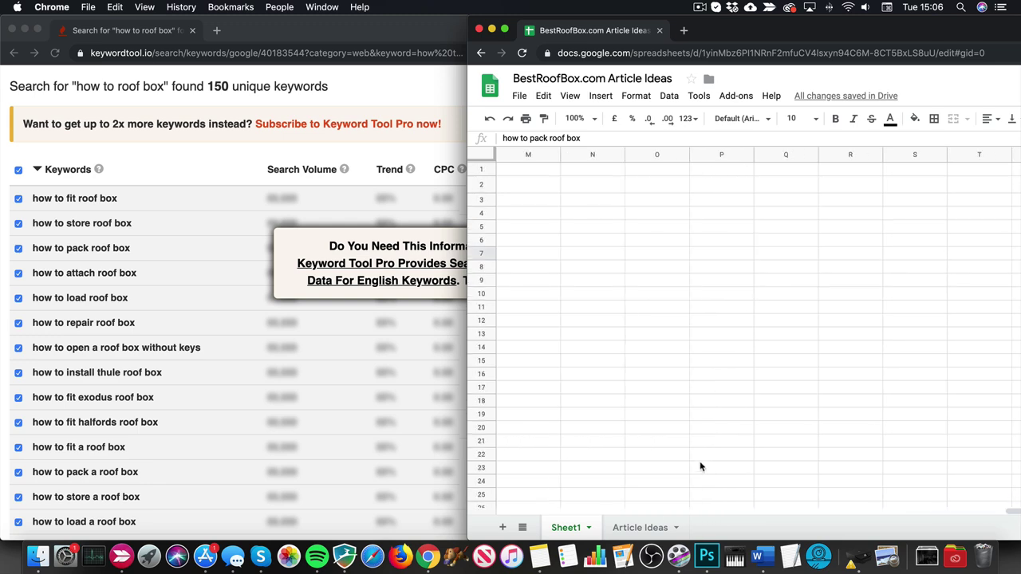
{"action": "scroll", "coordinate": [569, 343], "scroll_direction": "left", "scroll_amount": 2}
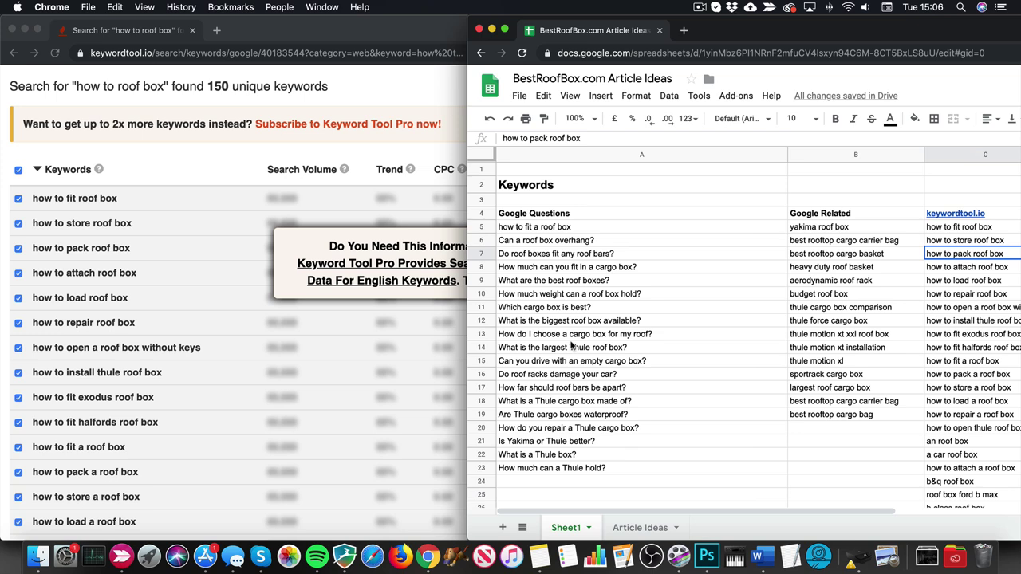
{"action": "scroll", "coordinate": [744, 270], "scroll_direction": "right", "scroll_amount": 3}
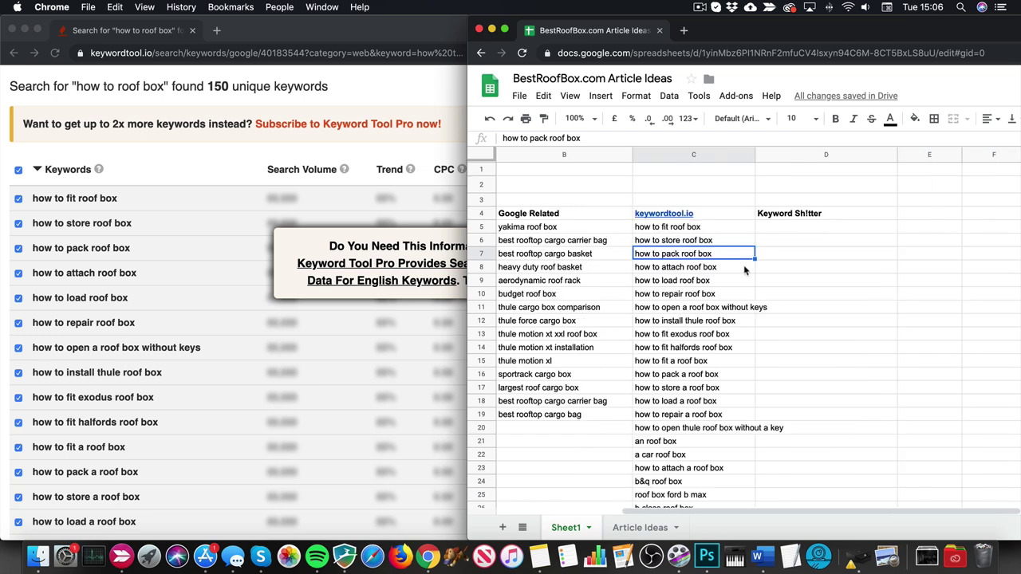
- Search Google for "keyword shitter" in the other browser window and open the "Keyword Shitter - Bulk Keyword Ideas Tool" result
{"action": "left_click", "coordinate": [147, 158]}
{"action": "left_click", "coordinate": [156, 53]}
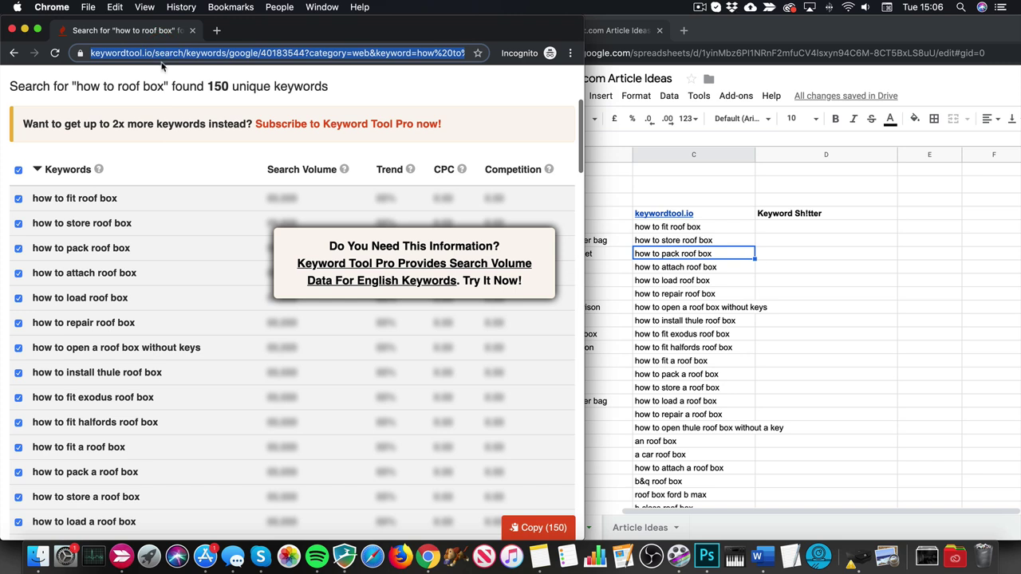
{"action": "left_click", "coordinate": [807, 213]}
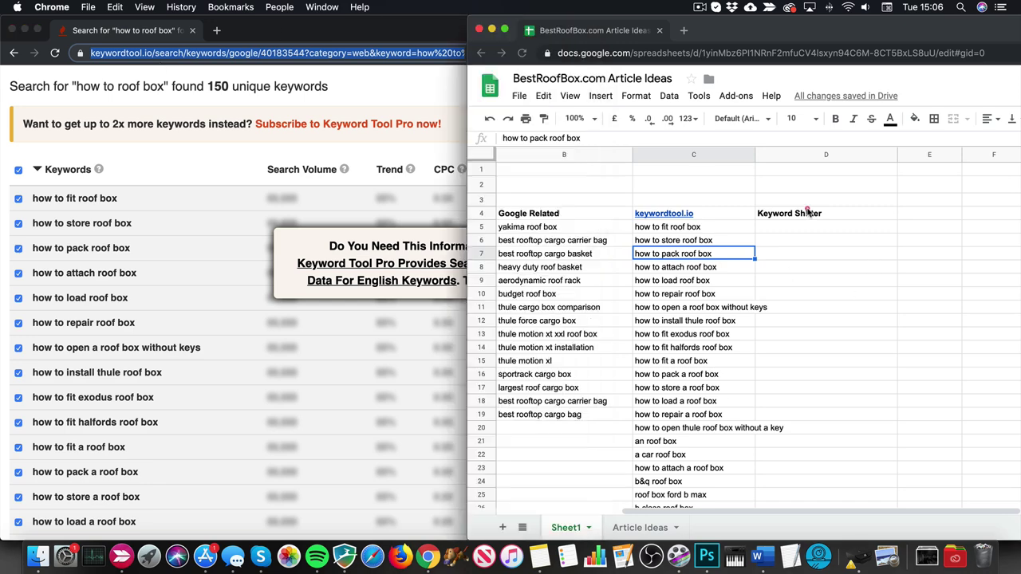
{"action": "left_click", "coordinate": [163, 174]}
{"action": "type", "text": "keyword sh"}
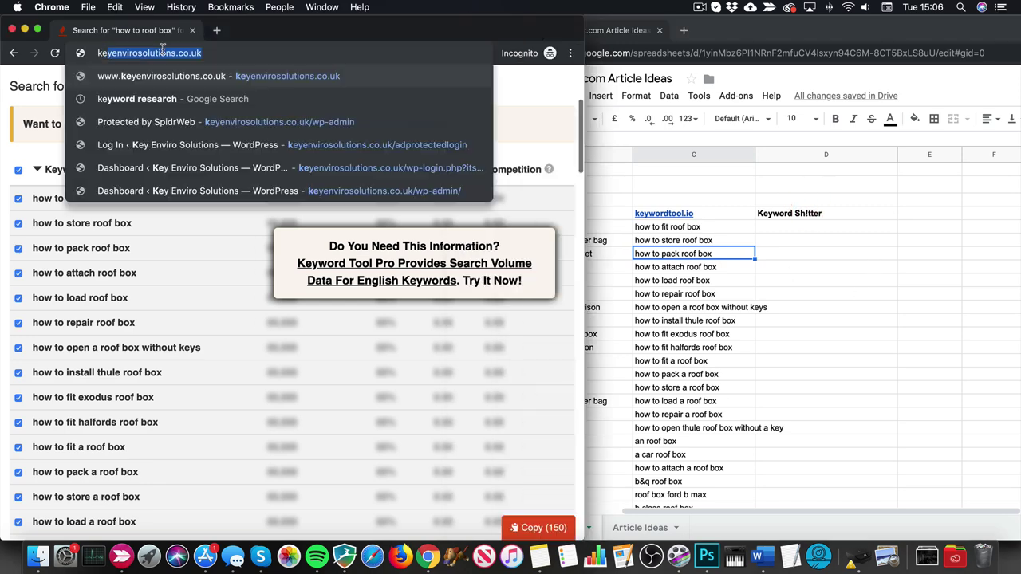
{"action": "type", "text": "itter"}
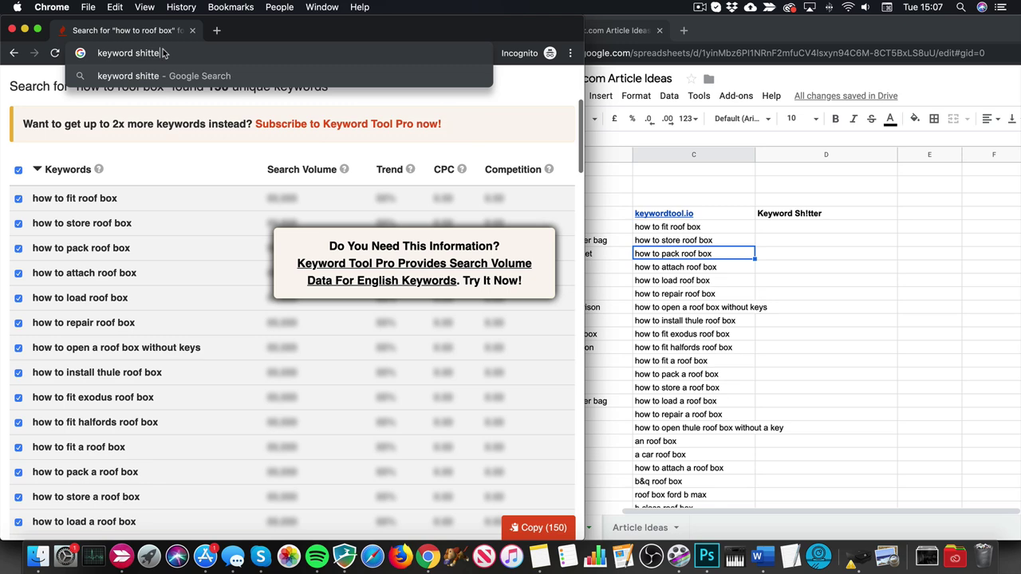
{"action": "key", "text": "Return"}
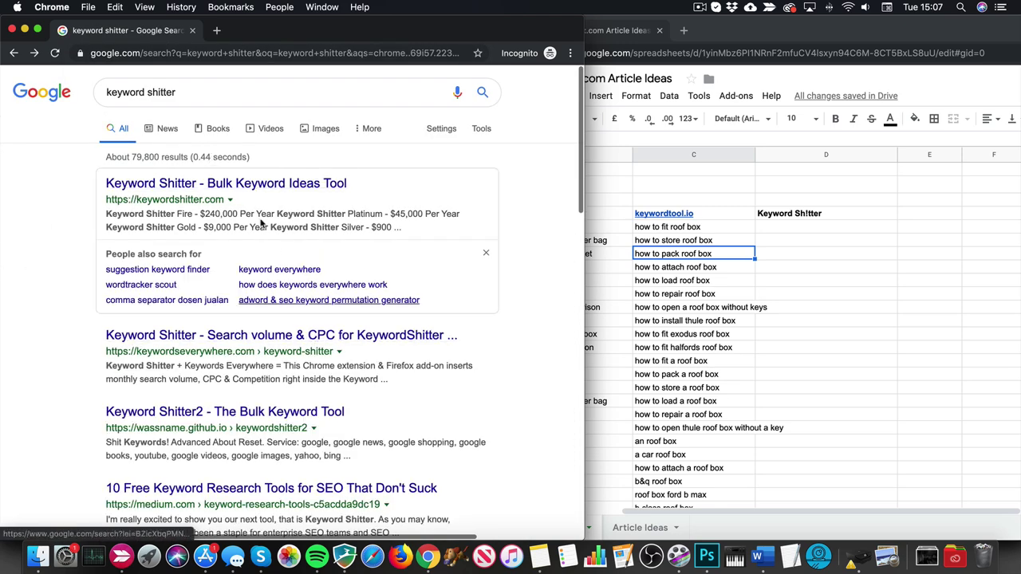
{"action": "left_click", "coordinate": [209, 183]}
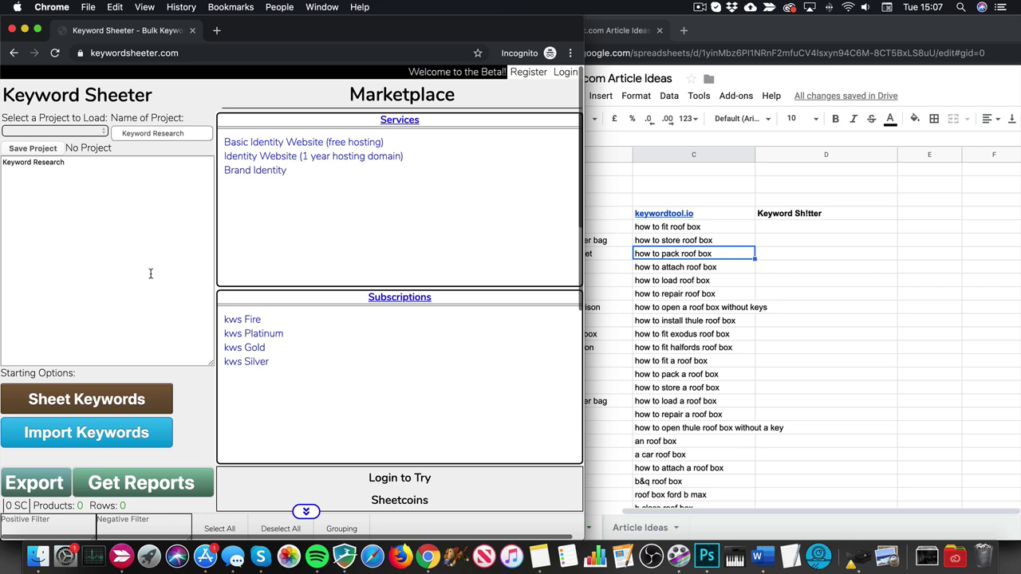
- Replace the default "Keyword Research" seed with "how to fit roof box" from cell C5 and start sheeting keywords
{"action": "left_click", "coordinate": [58, 212]}
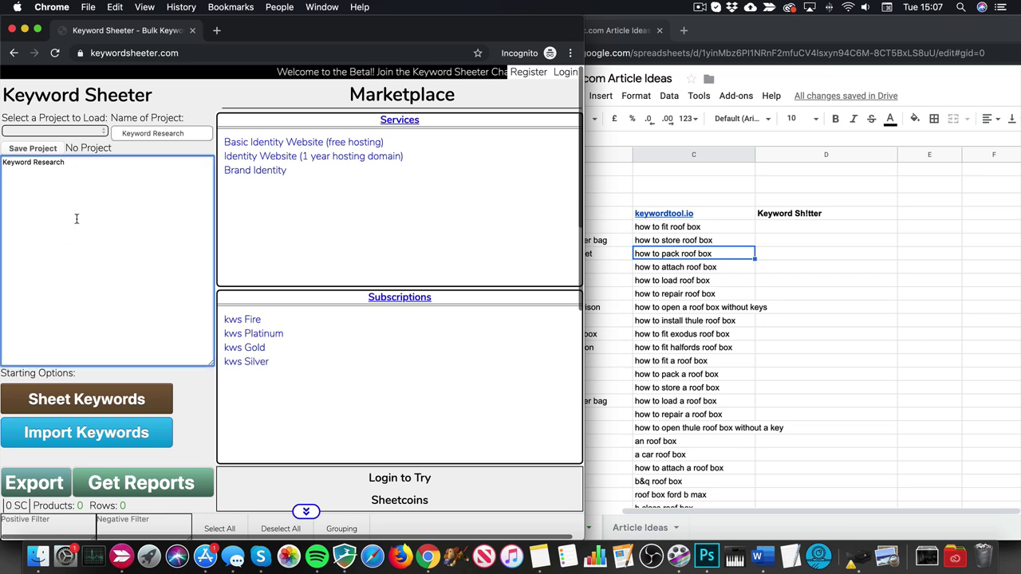
{"action": "key", "text": "super+a"}
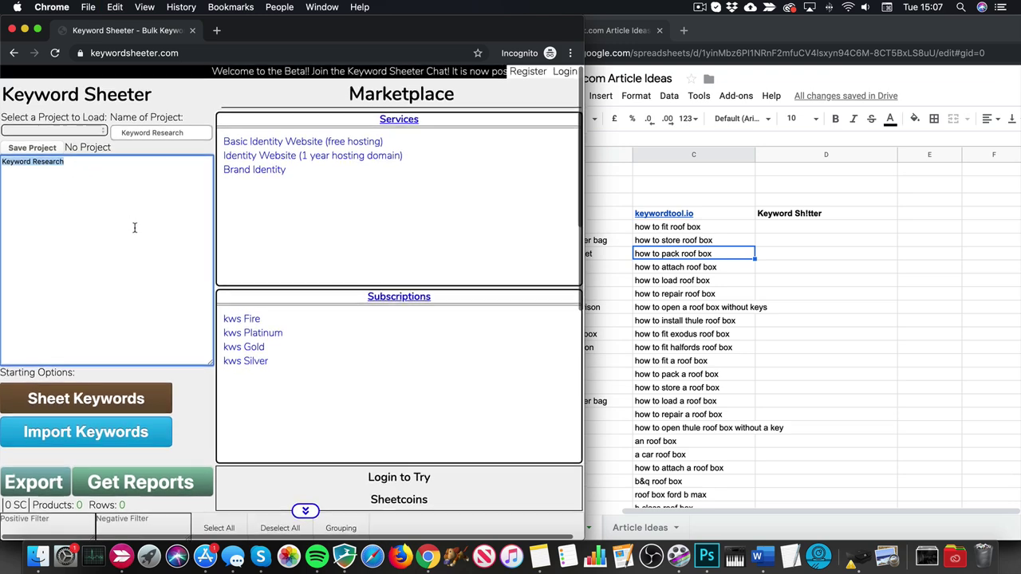
{"action": "left_click", "coordinate": [662, 226]}
{"action": "left_click", "coordinate": [660, 225]}
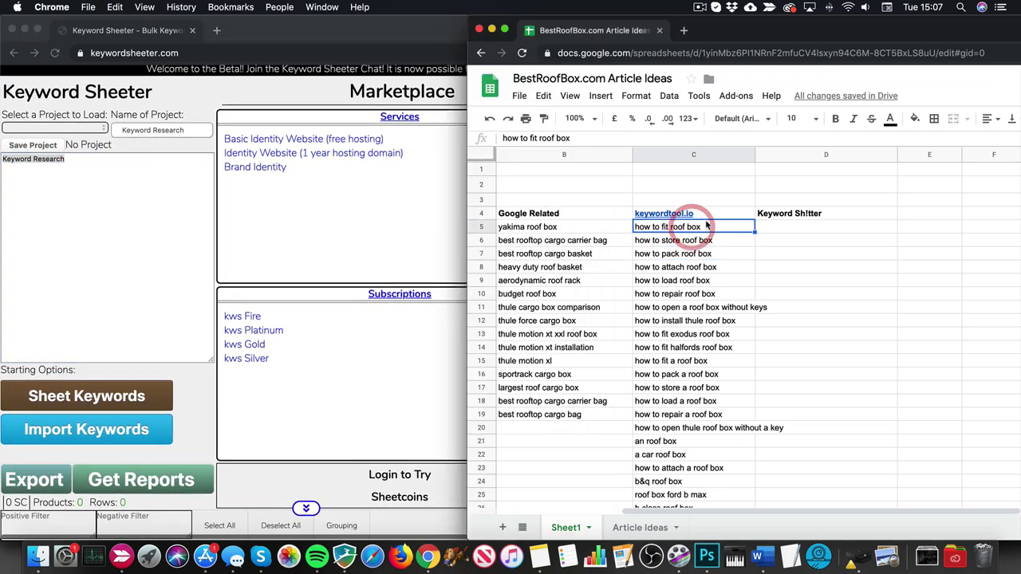
{"action": "left_click", "coordinate": [493, 138]}
{"action": "left_click", "coordinate": [103, 220]}
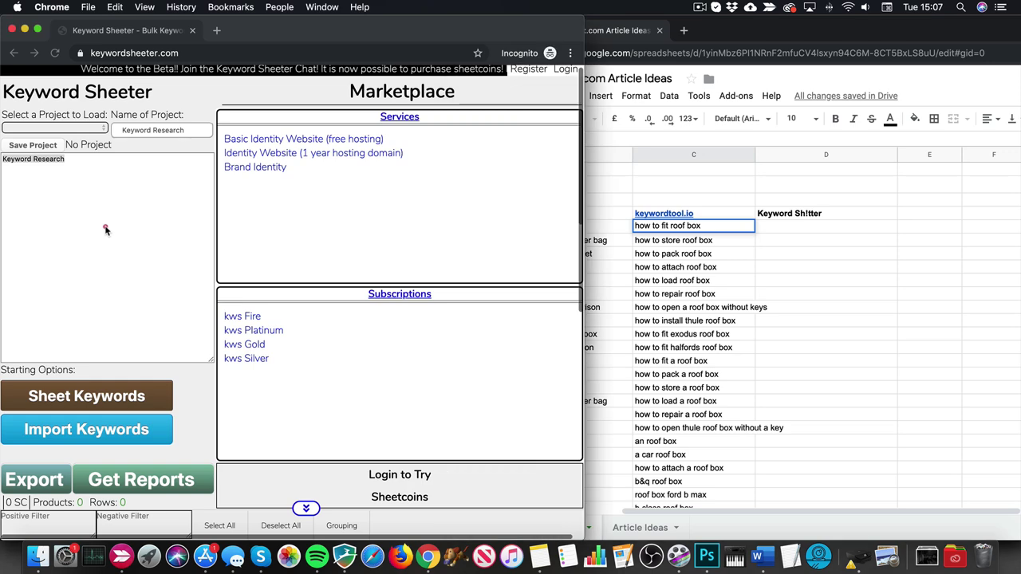
{"action": "type", "text": "how to fit roof box"}
{"action": "left_click", "coordinate": [109, 396]}
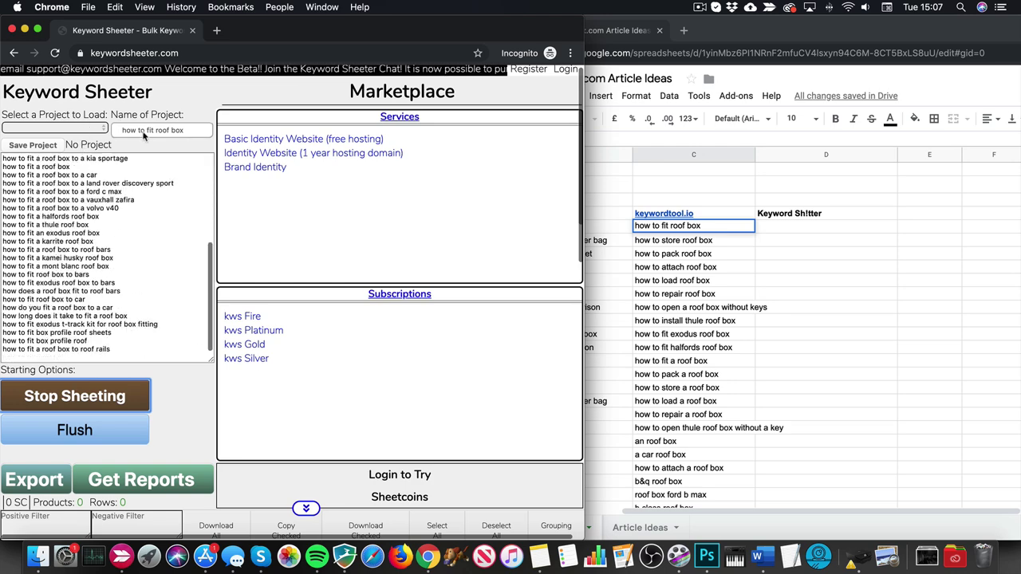
- Look through the generated keywords, stop the sheeting, and copy the entire keyword list to the clipboard
{"action": "left_click", "coordinate": [75, 254]}
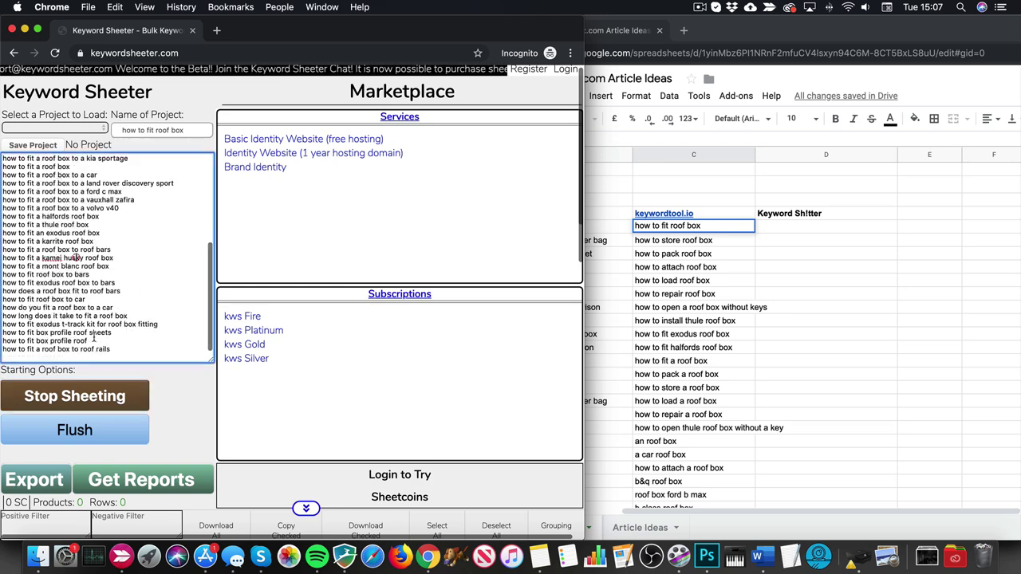
{"action": "left_click", "coordinate": [109, 383]}
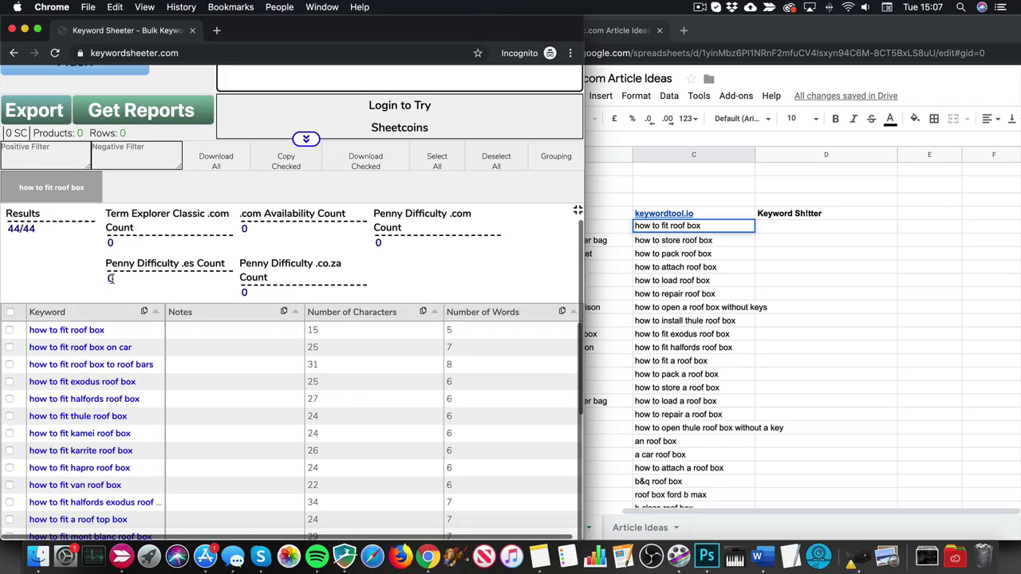
{"action": "scroll", "coordinate": [110, 278], "scroll_direction": "down", "scroll_amount": 15}
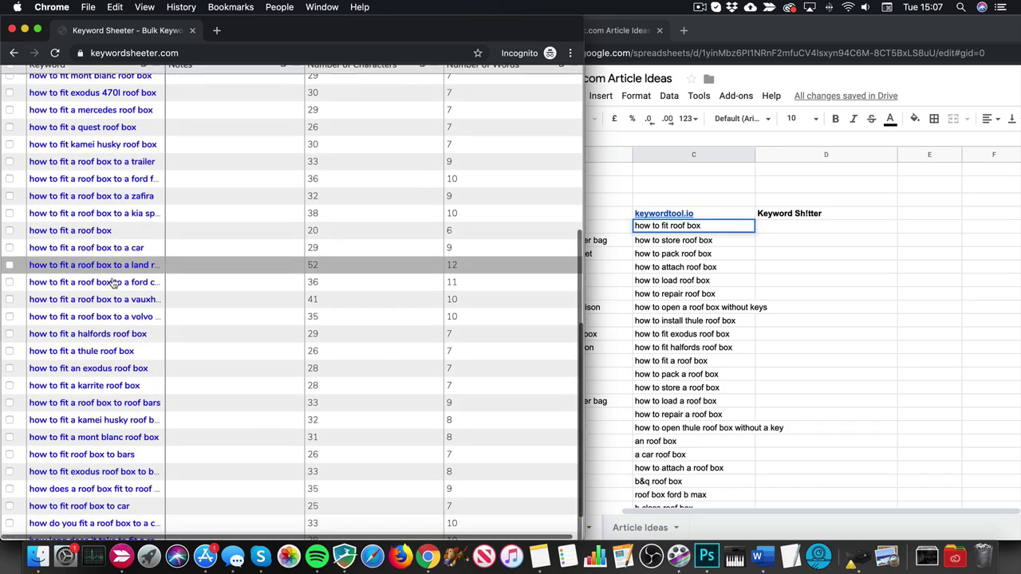
{"action": "scroll", "coordinate": [111, 283], "scroll_direction": "up", "scroll_amount": 15}
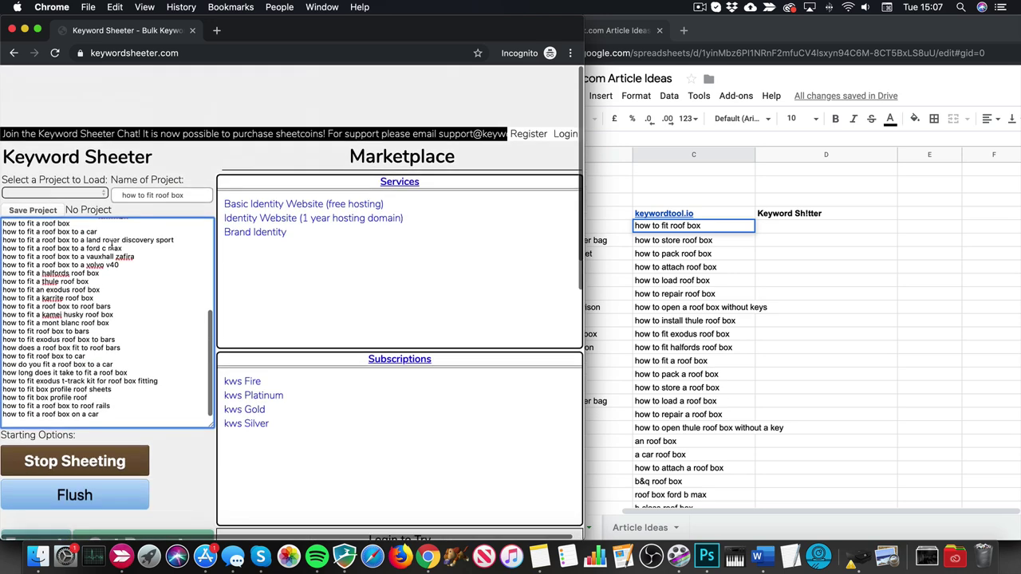
{"action": "key", "text": "super+a"}
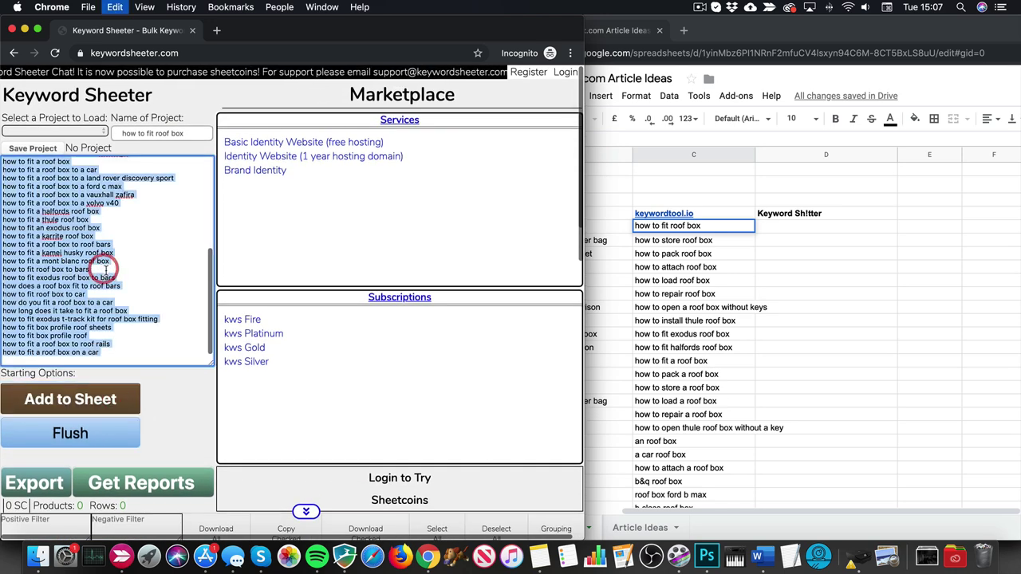
{"action": "key", "text": "super+c"}
- Paste the copied keywords into the spreadsheet's Keyword Sh!tter column starting at D5 and check down to the list's end
{"action": "left_click", "coordinate": [778, 226]}
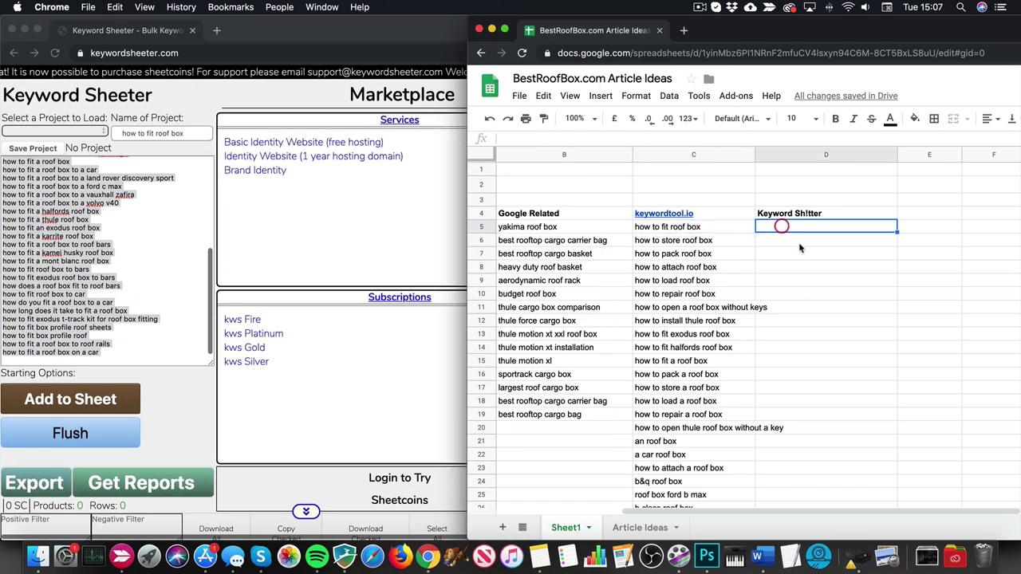
{"action": "key", "text": "super+v"}
{"action": "scroll", "coordinate": [826, 325], "scroll_direction": "down", "scroll_amount": 10}
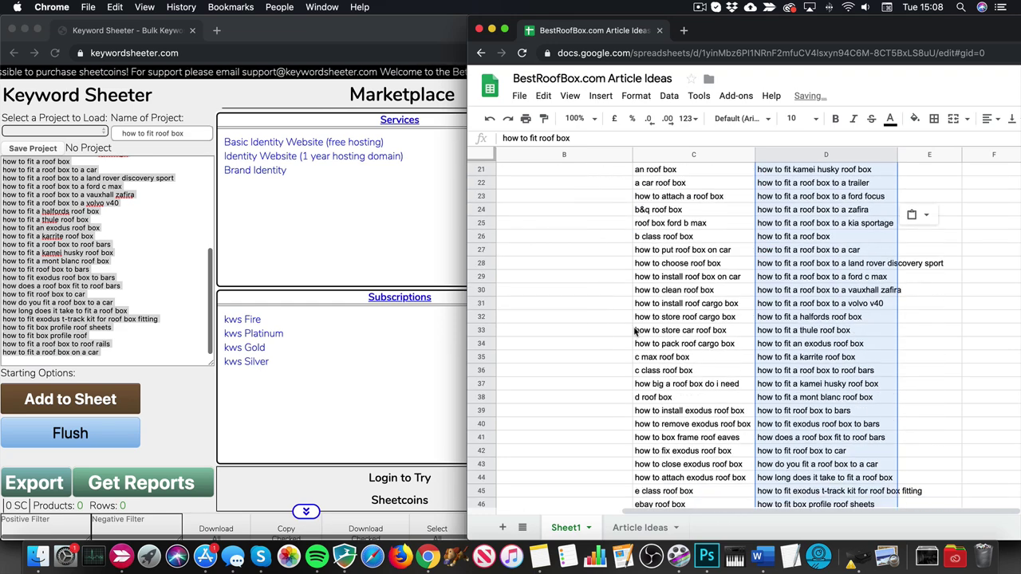
{"action": "scroll", "coordinate": [776, 348], "scroll_direction": "down", "scroll_amount": 7}
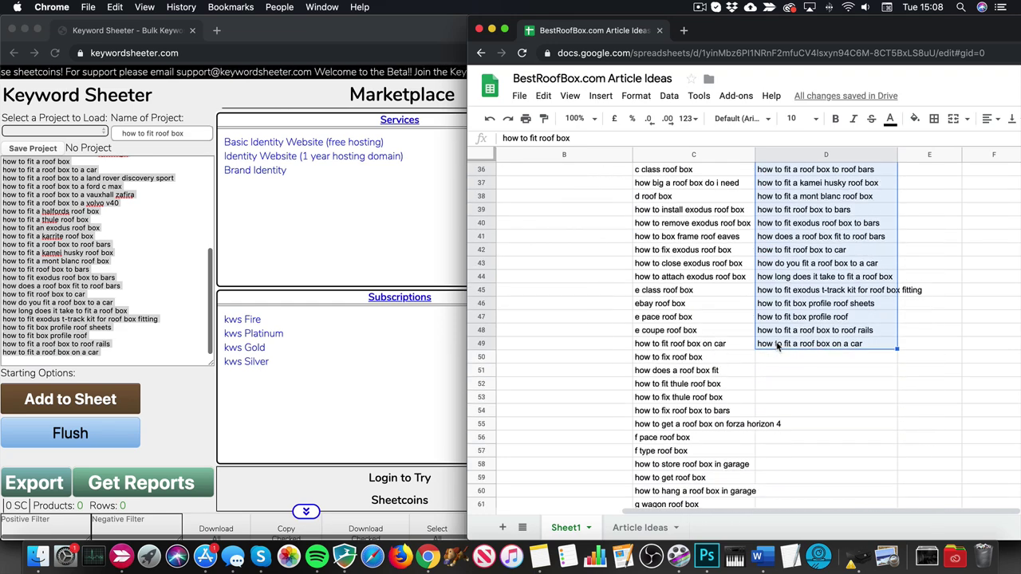
- Reload Keyword Sheeter to clear the previous list, enter "roof box" as the new seed, and start sheeting keywords
{"action": "left_click", "coordinate": [802, 357]}
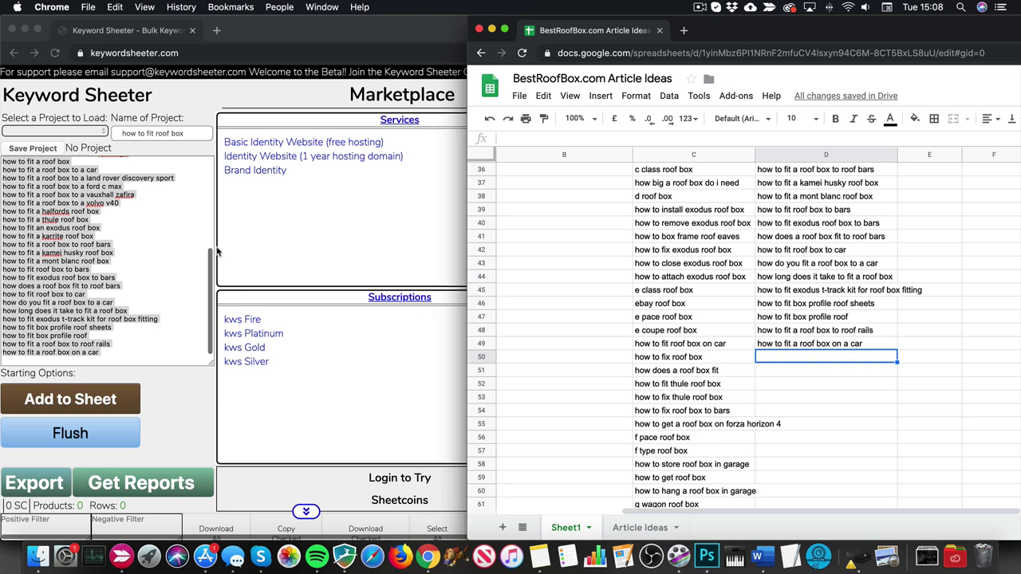
{"action": "left_click", "coordinate": [78, 243]}
{"action": "key", "text": "ctrl+a"}
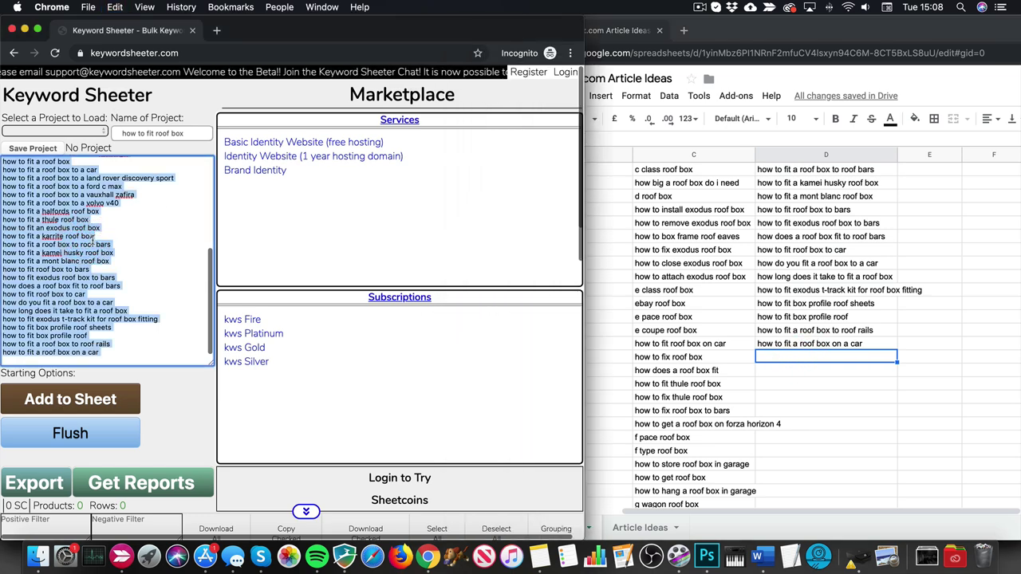
{"action": "scroll", "coordinate": [98, 237], "scroll_direction": "up", "scroll_amount": 5}
{"action": "left_click", "coordinate": [100, 205]}
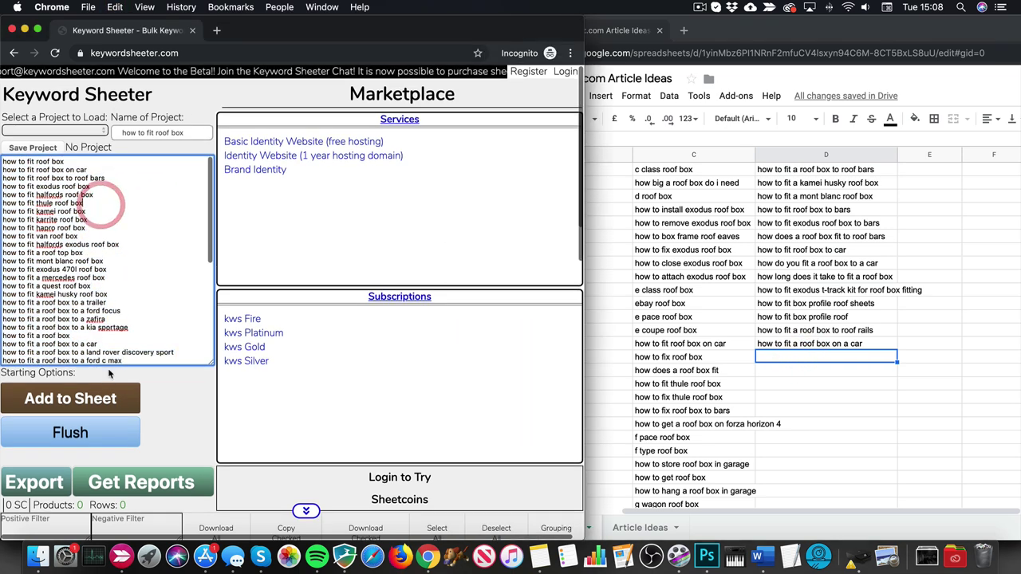
{"action": "key", "text": "super+r"}
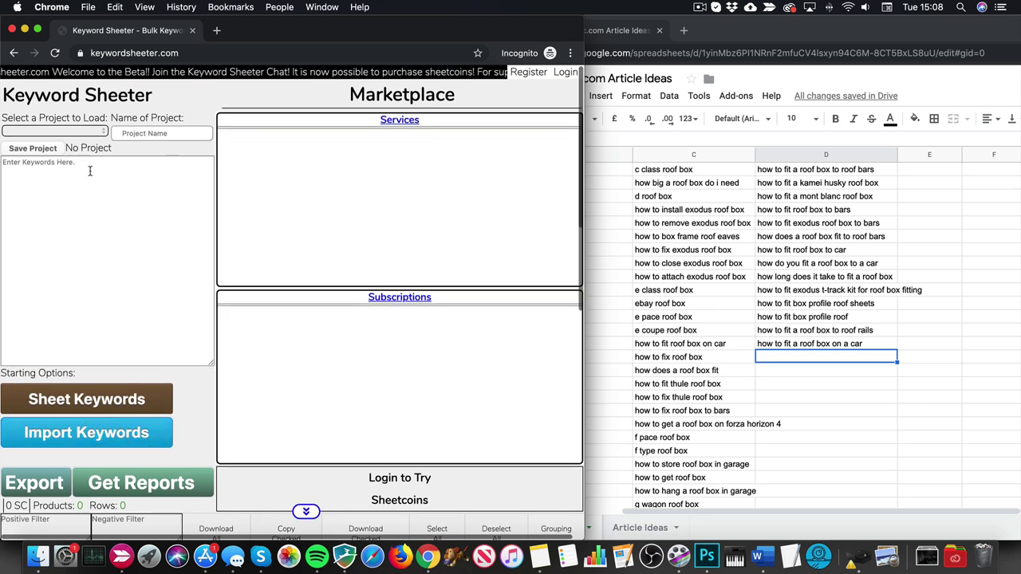
{"action": "left_click", "coordinate": [90, 171]}
{"action": "type", "text": "roof box"}
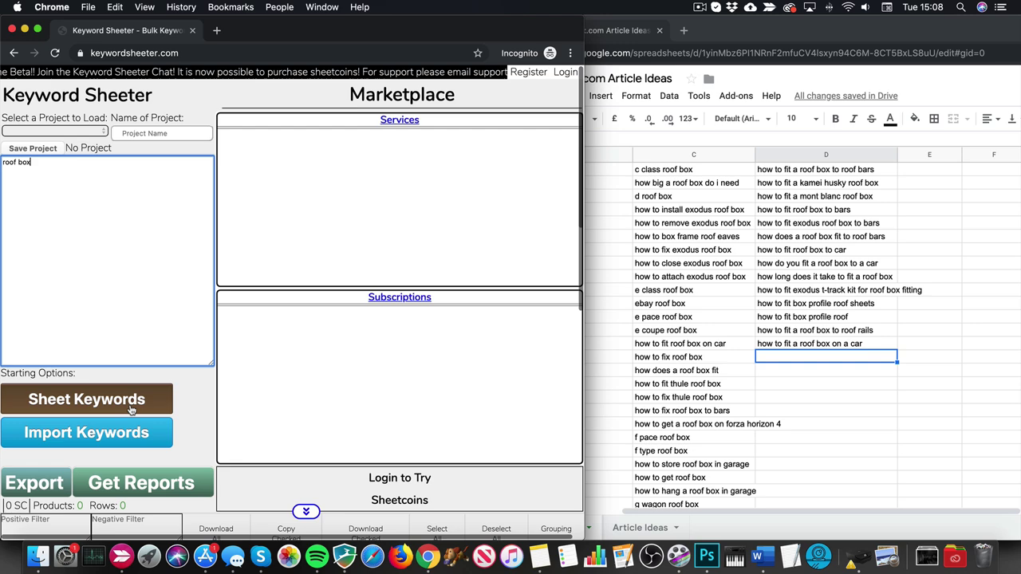
{"action": "left_click", "coordinate": [130, 406]}
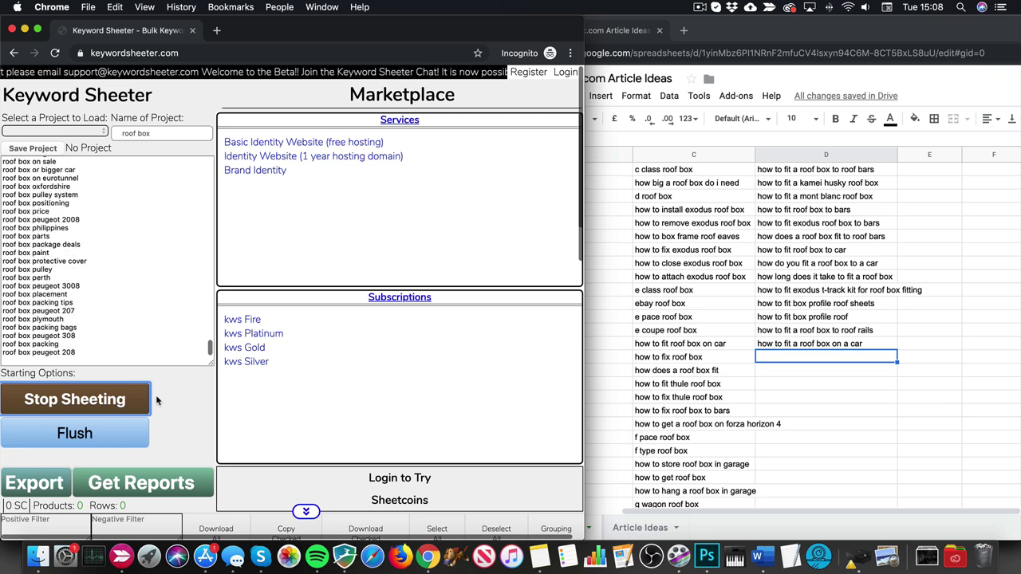
- Stop the sheeting and copy the entire list of generated roof box keywords
{"action": "left_click", "coordinate": [125, 403]}
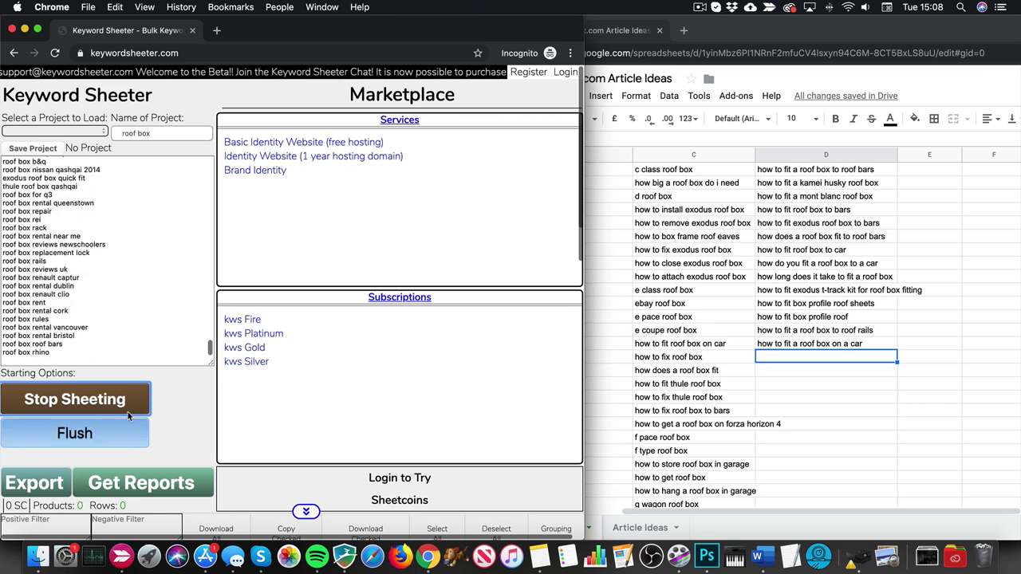
{"action": "left_click", "coordinate": [71, 240]}
{"action": "key", "text": "super+a"}
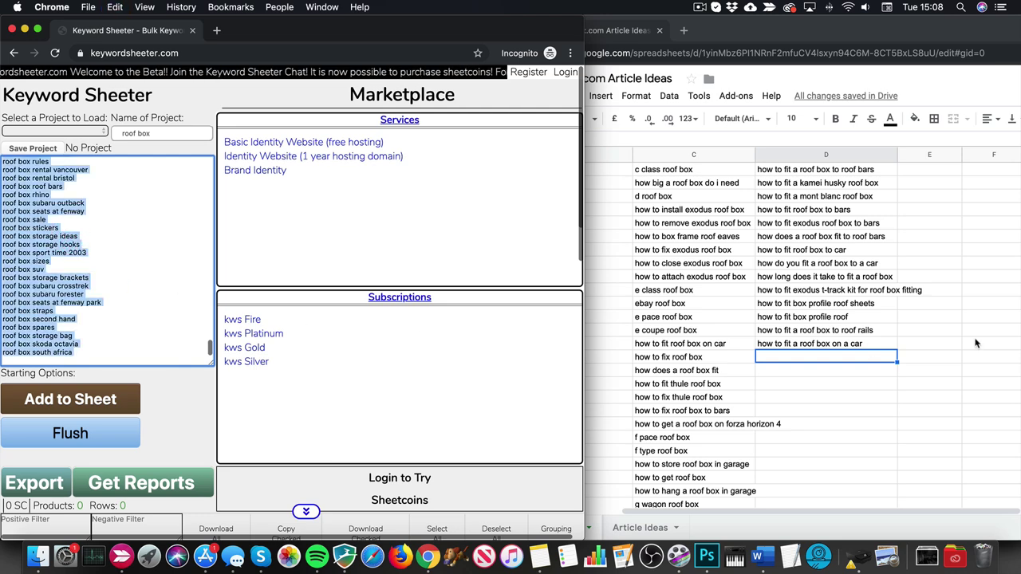
- Paste the copied roof box keywords below the existing Keyword Sh!tter list, starting at D50, and review the sheet
{"action": "left_click", "coordinate": [817, 362]}
{"action": "left_click", "coordinate": [817, 361]}
{"action": "key", "text": "super+v"}
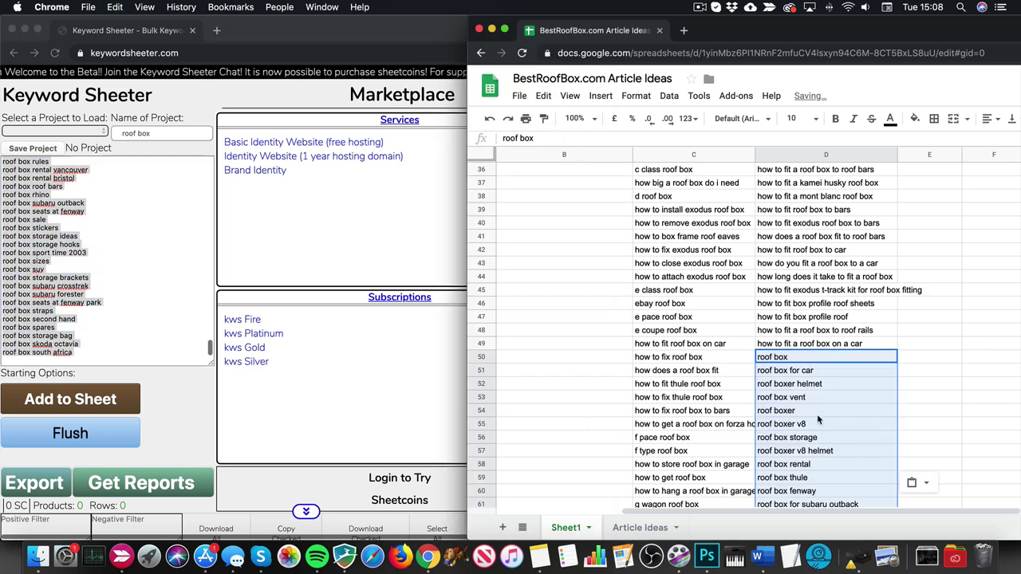
{"action": "scroll", "coordinate": [817, 415], "scroll_direction": "down", "scroll_amount": 5}
{"action": "scroll", "coordinate": [818, 417], "scroll_direction": "up", "scroll_amount": 15}
{"action": "scroll", "coordinate": [638, 383], "scroll_direction": "left", "scroll_amount": 3}
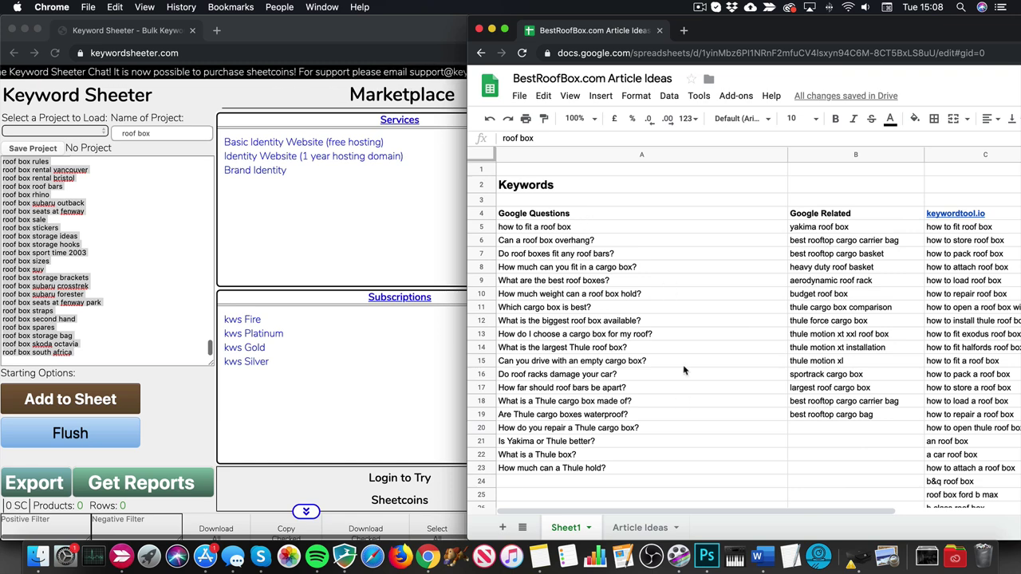
- Copy "how to store car roof box" from cell C33 and search Google for it in the other browser window
{"action": "scroll", "coordinate": [622, 415], "scroll_direction": "down", "scroll_amount": 5}
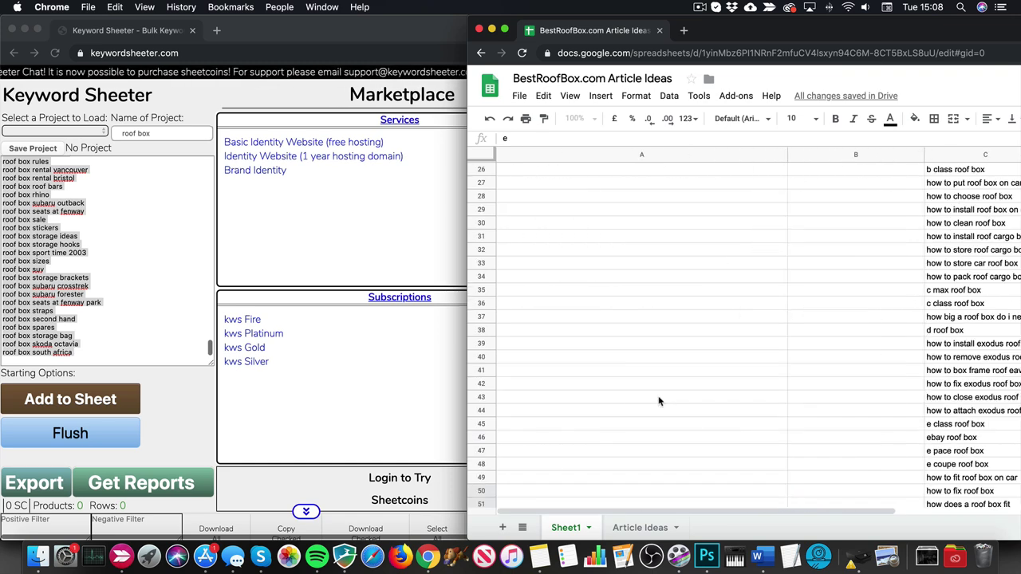
{"action": "scroll", "coordinate": [905, 369], "scroll_direction": "right", "scroll_amount": 3}
{"action": "scroll", "coordinate": [658, 307], "scroll_direction": "up", "scroll_amount": 2}
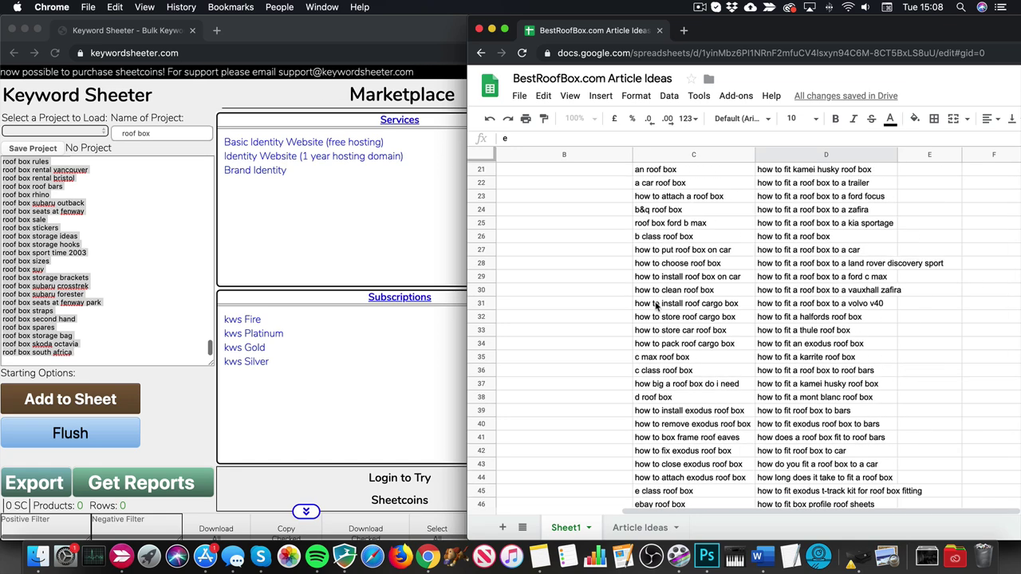
{"action": "left_click", "coordinate": [701, 344]}
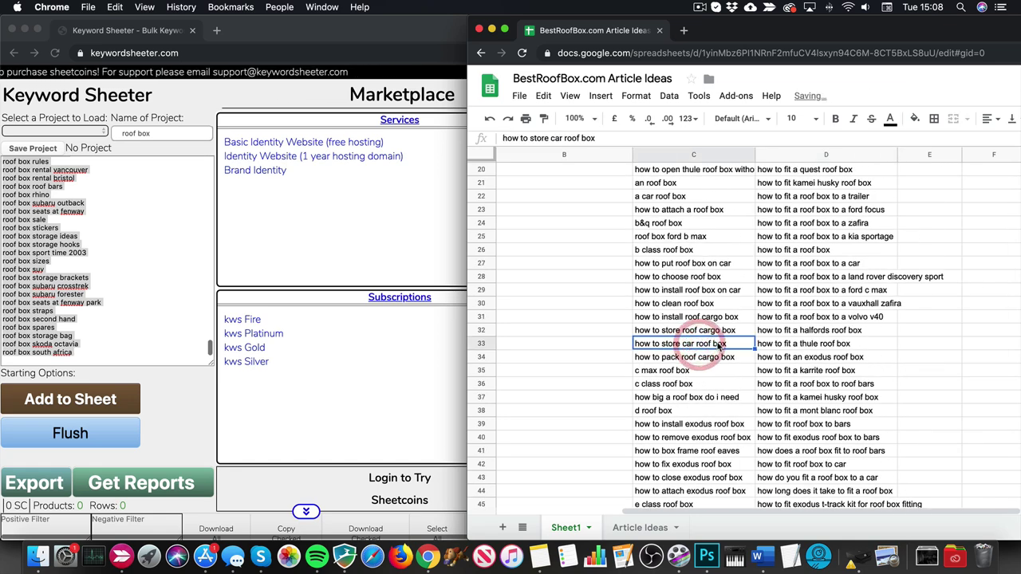
{"action": "left_click_drag", "start_coordinate": [604, 138], "coordinate": [505, 139]}
{"action": "key", "text": "super+c"}
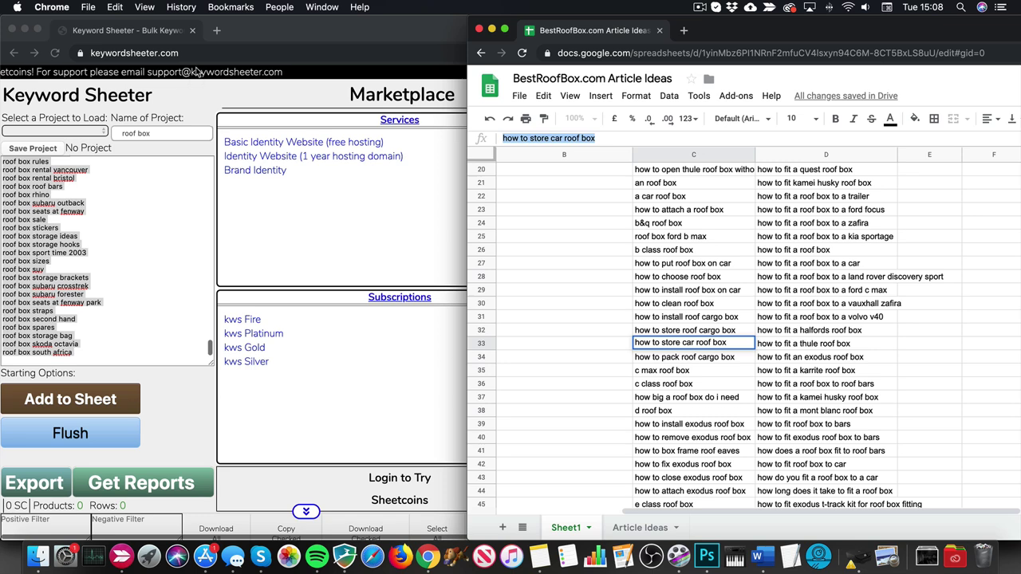
{"action": "left_click", "coordinate": [201, 52]}
{"action": "key", "text": "super+v"}
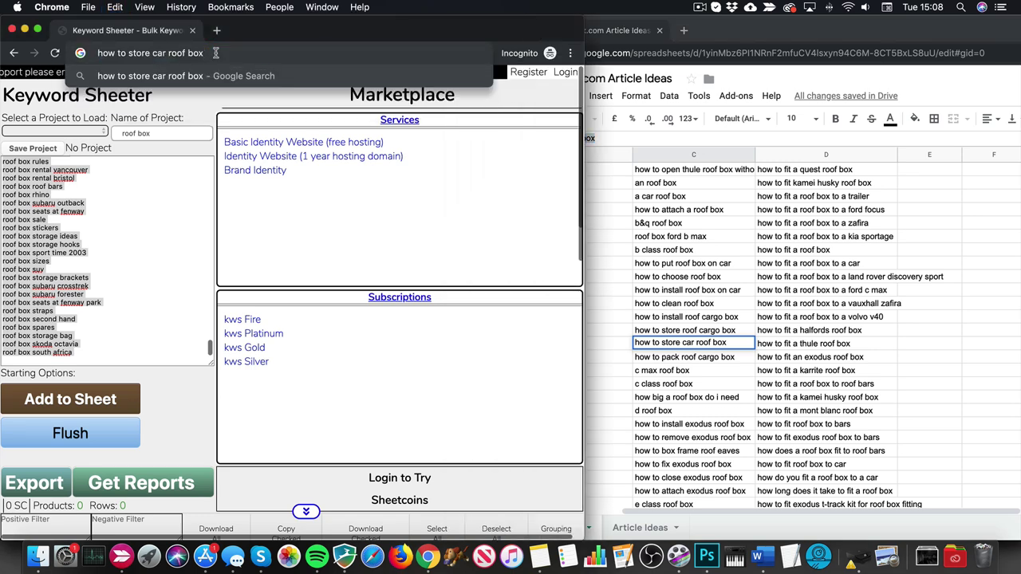
{"action": "key", "text": "Return"}
- Examine the search results and expand the related questions "How do you clean a roof box?" and "How do you clean a dirty box?"
{"action": "scroll", "coordinate": [312, 163], "scroll_direction": "down", "scroll_amount": 2}
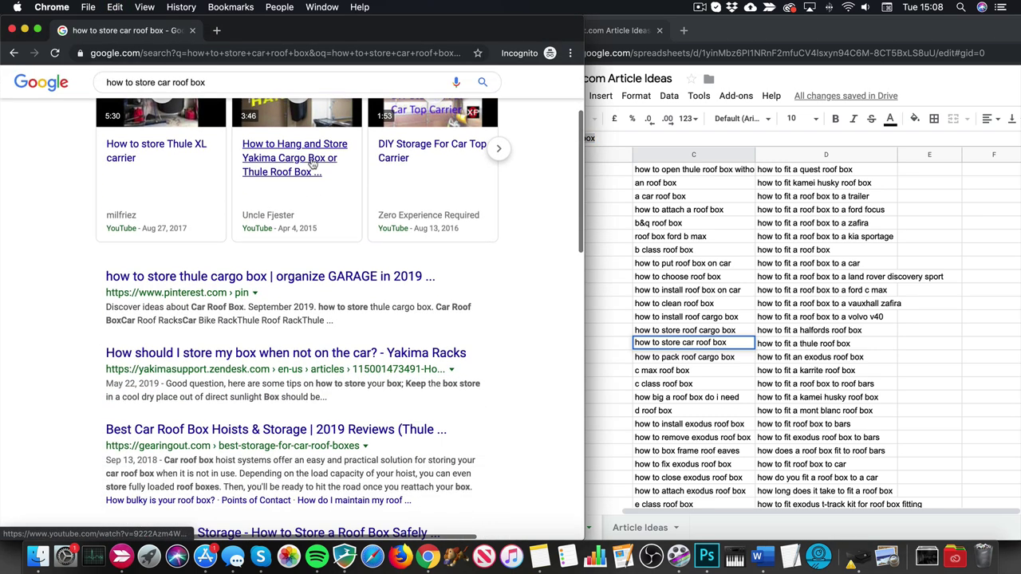
{"action": "scroll", "coordinate": [312, 163], "scroll_direction": "down", "scroll_amount": 2}
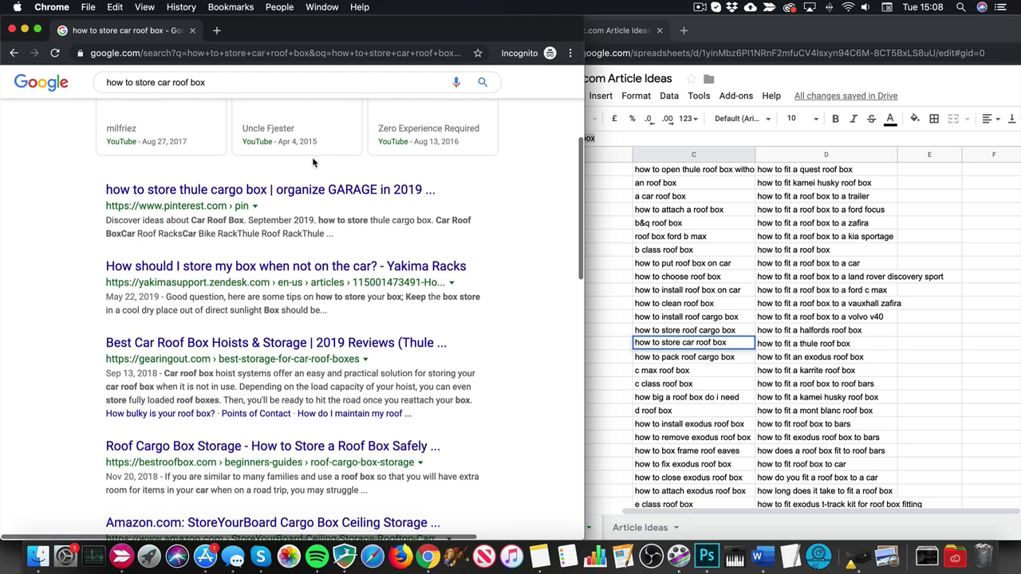
{"action": "scroll", "coordinate": [313, 163], "scroll_direction": "down", "scroll_amount": 1}
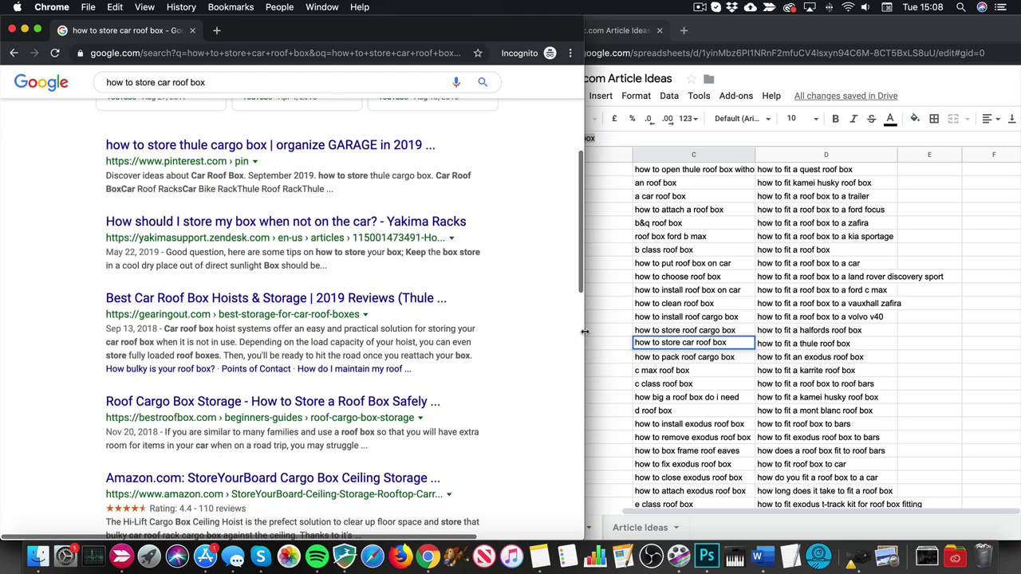
{"action": "scroll", "coordinate": [382, 281], "scroll_direction": "down", "scroll_amount": 15}
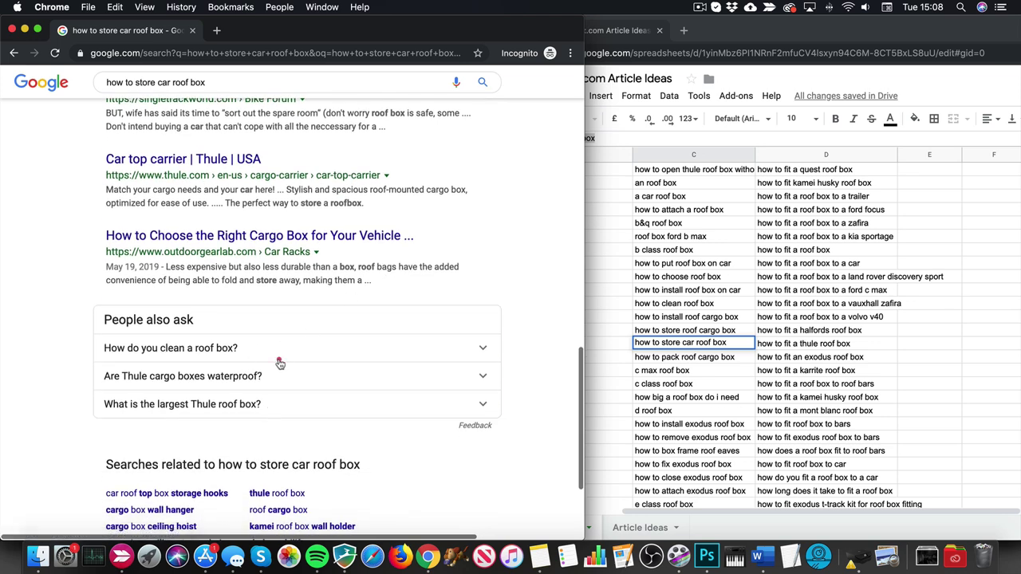
{"action": "left_click", "coordinate": [280, 359]}
{"action": "scroll", "coordinate": [275, 303], "scroll_direction": "down", "scroll_amount": 5}
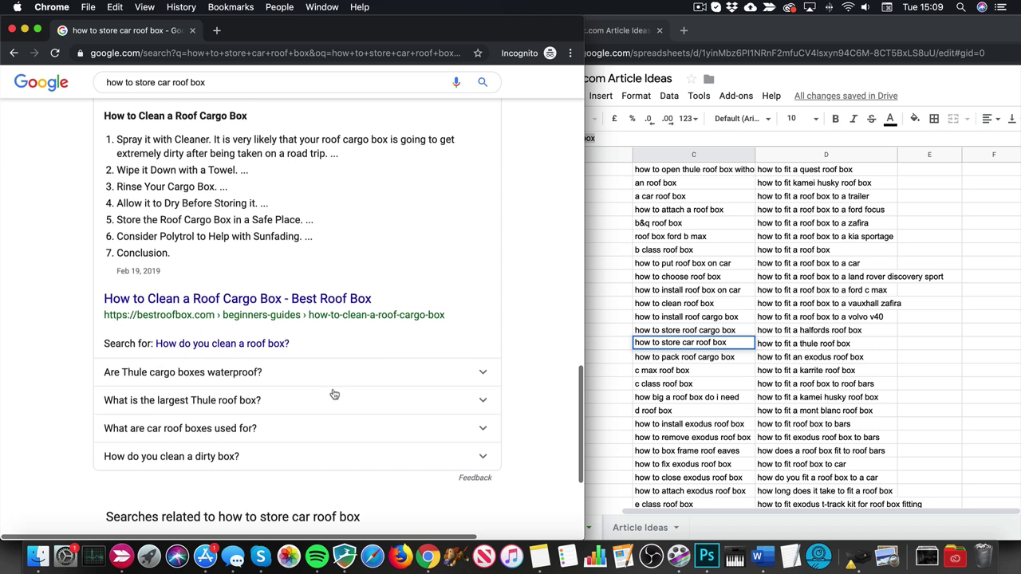
{"action": "scroll", "coordinate": [335, 395], "scroll_direction": "down", "scroll_amount": 1}
{"action": "left_click", "coordinate": [307, 419]}
{"action": "scroll", "coordinate": [307, 417], "scroll_direction": "down", "scroll_amount": 3}
{"action": "scroll", "coordinate": [305, 416], "scroll_direction": "down", "scroll_amount": 2}
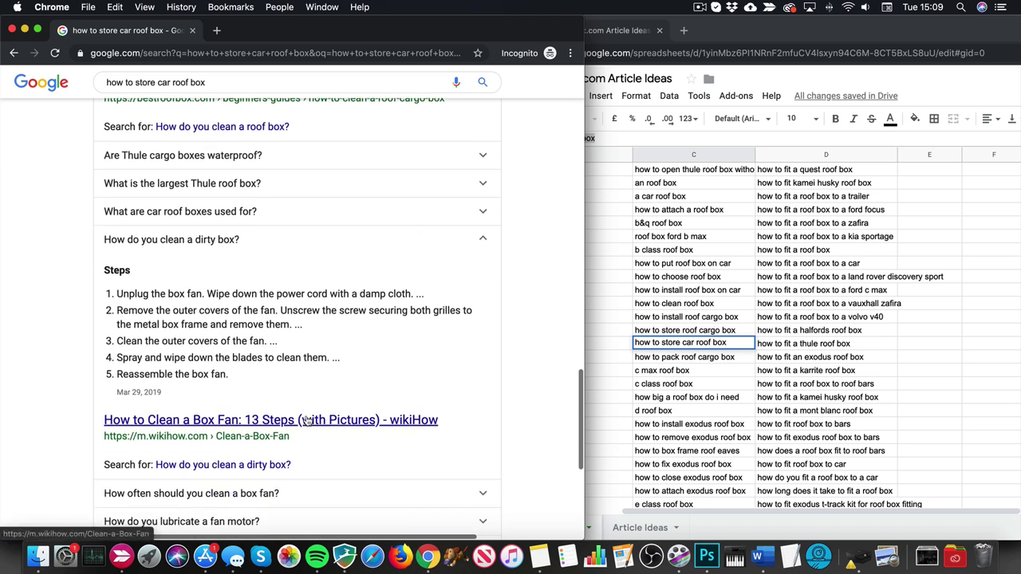
{"action": "scroll", "coordinate": [307, 418], "scroll_direction": "up", "scroll_amount": 3}
{"action": "scroll", "coordinate": [323, 392], "scroll_direction": "up", "scroll_amount": 15}
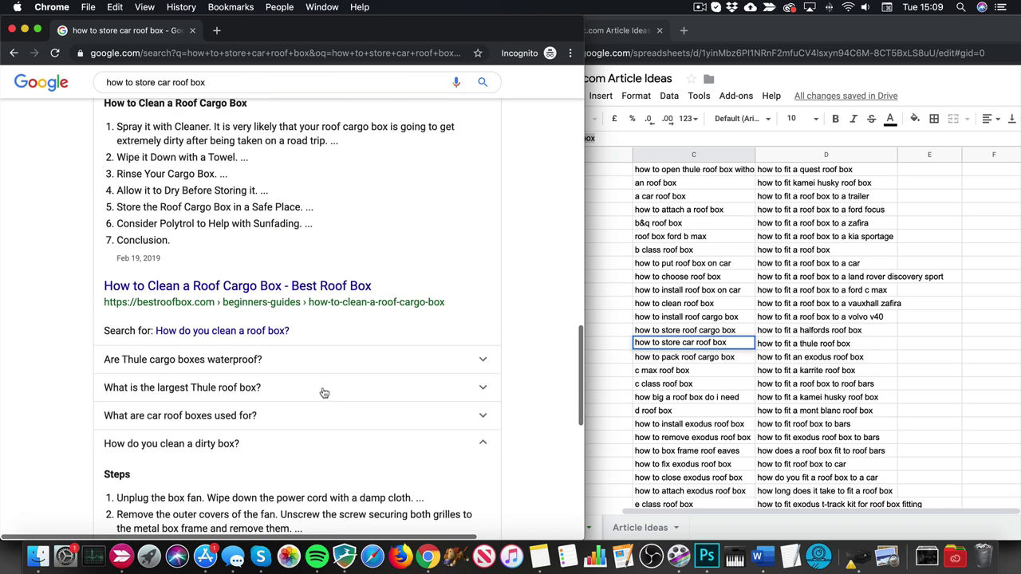
- Switch back to the spreadsheet and copy the text "how to fit a roof box" from cell A5 under Google Questions
{"action": "left_click", "coordinate": [815, 285]}
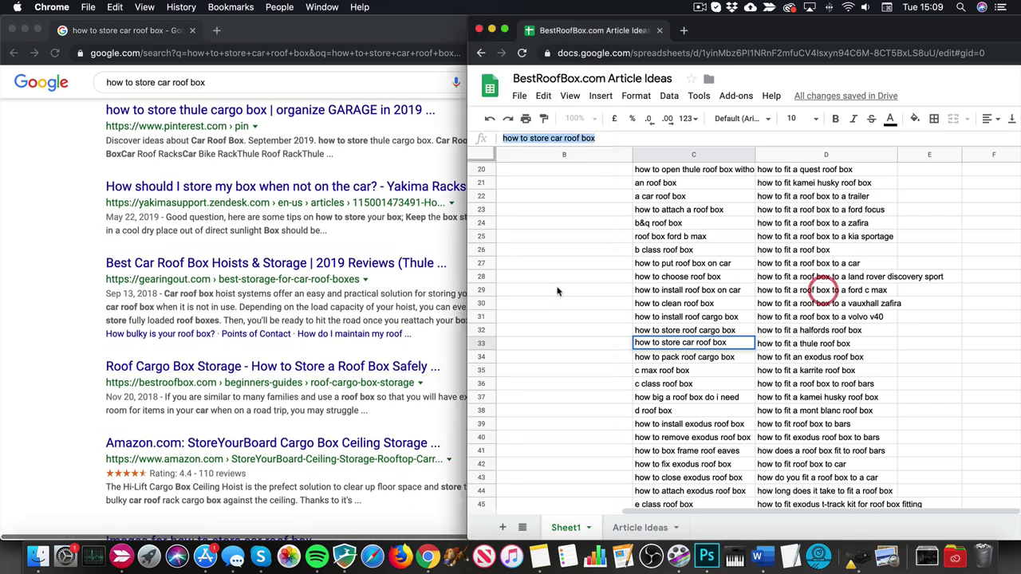
{"action": "scroll", "coordinate": [606, 291], "scroll_direction": "up", "scroll_amount": 6}
{"action": "scroll", "coordinate": [574, 290], "scroll_direction": "left", "scroll_amount": 3}
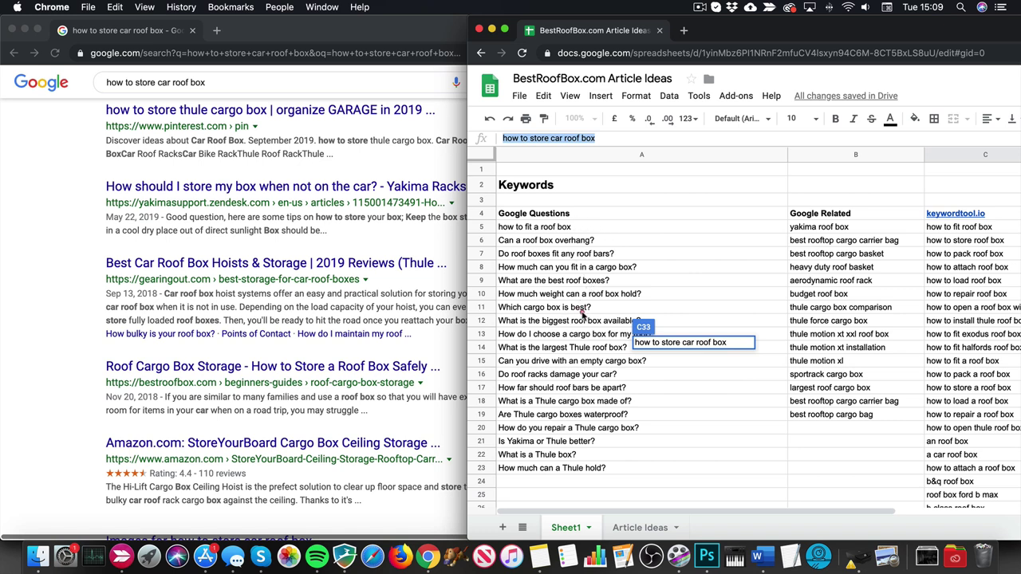
{"action": "left_click_drag", "start_coordinate": [583, 313], "coordinate": [583, 311]}
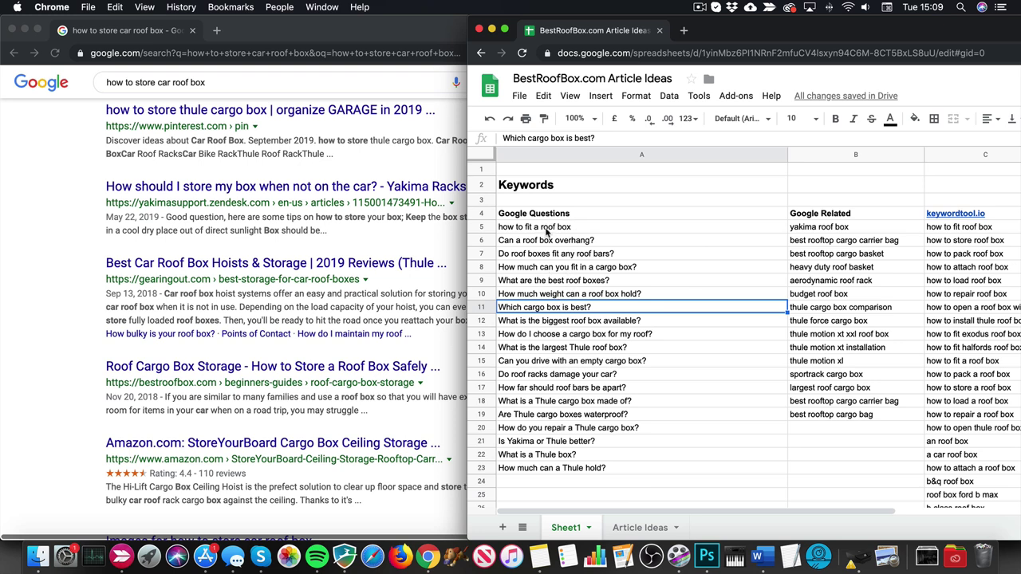
{"action": "left_click", "coordinate": [547, 231]}
{"action": "left_click_drag", "start_coordinate": [583, 137], "coordinate": [497, 139]}
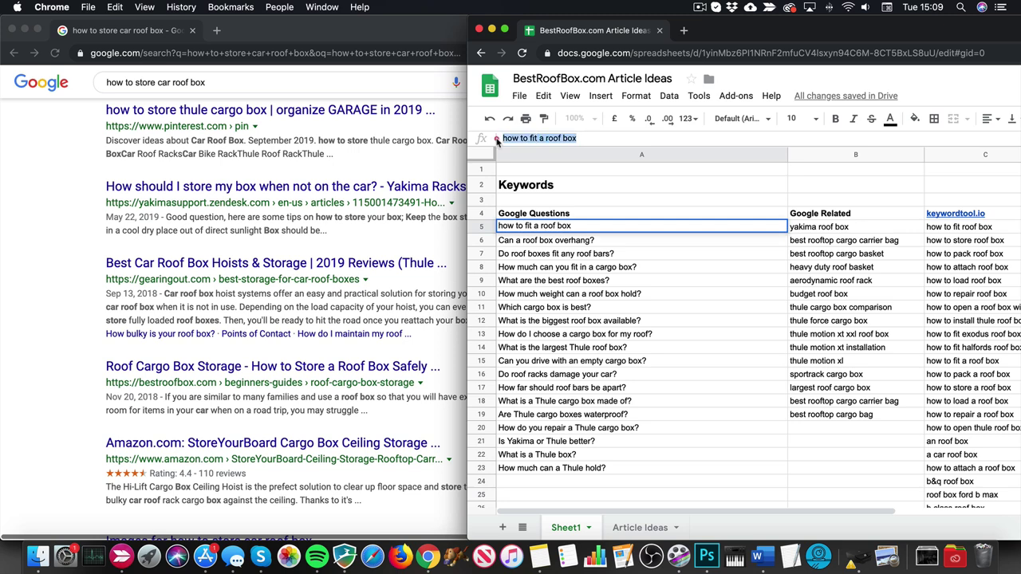
{"action": "right_click", "coordinate": [561, 137]}
{"action": "left_click", "coordinate": [578, 218]}
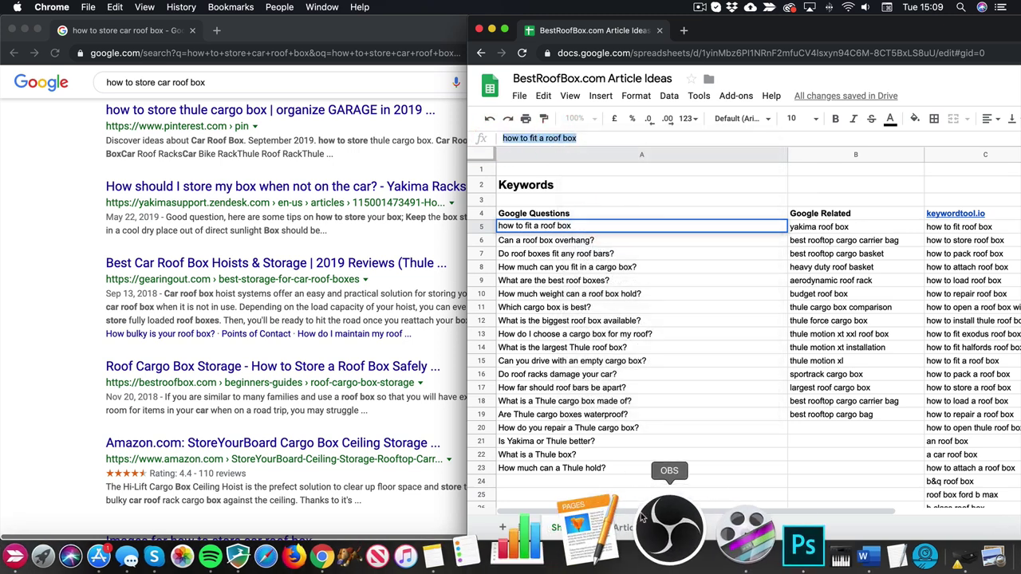
- Paste "how to fit a roof box" as the first Article Title in cell A2 of the Article Ideas sheet
{"action": "left_click", "coordinate": [638, 526]}
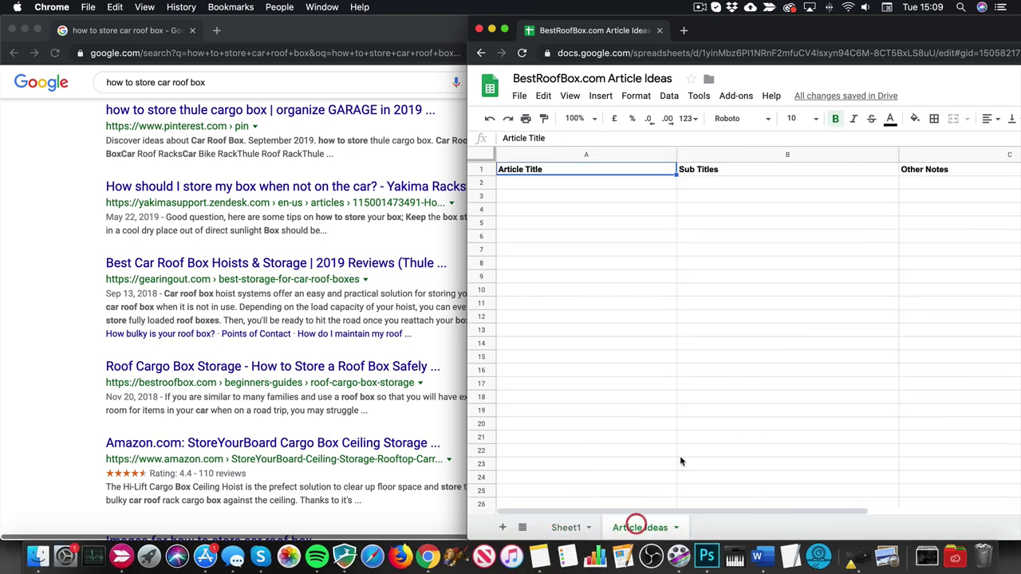
{"action": "left_click", "coordinate": [554, 182]}
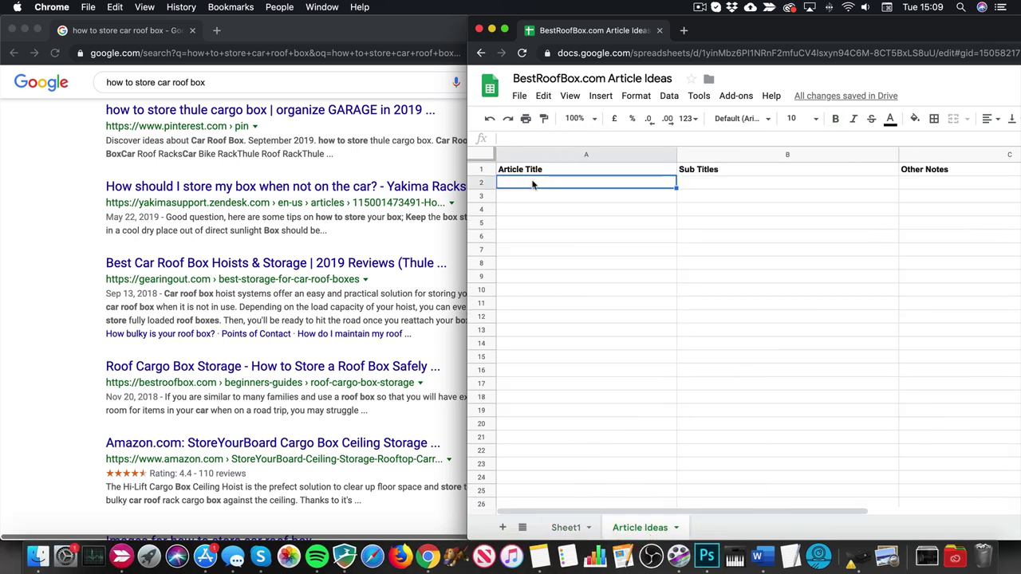
{"action": "right_click", "coordinate": [532, 183]}
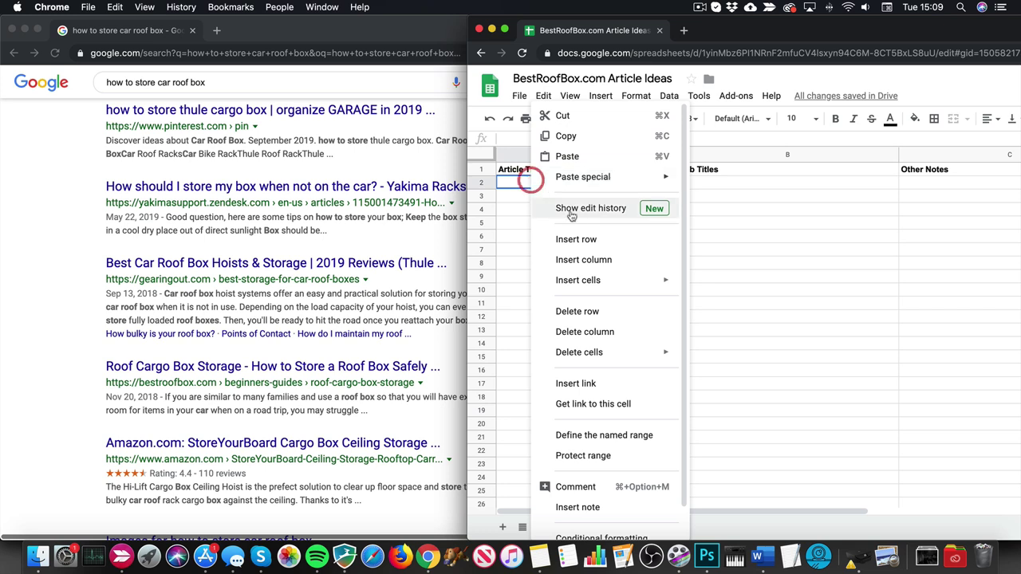
{"action": "left_click", "coordinate": [588, 152]}
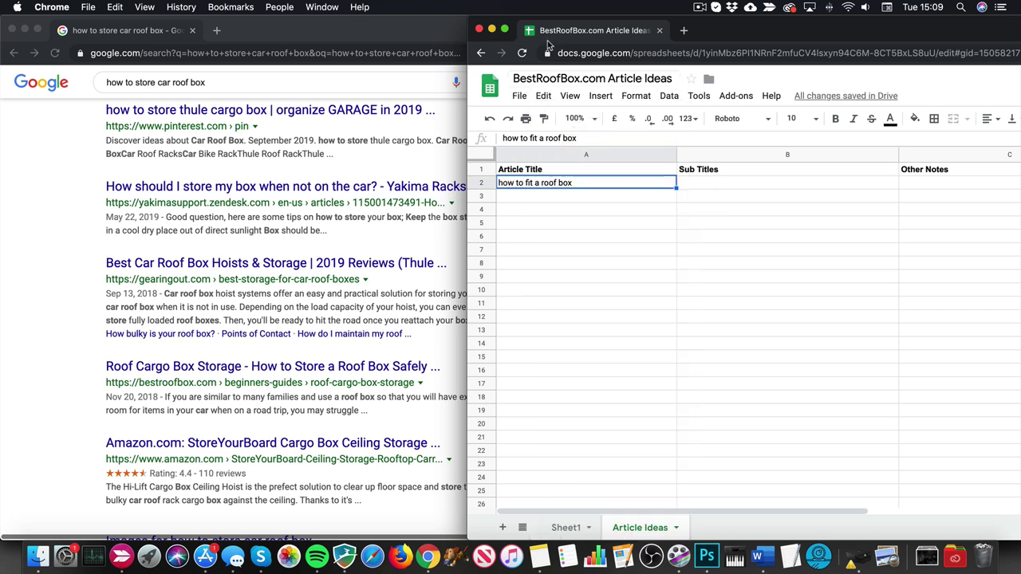
- Return to Sheet1 in a full-screen window and select the question "Can a roof box overhang?" in cell A6
{"action": "left_click", "coordinate": [566, 527]}
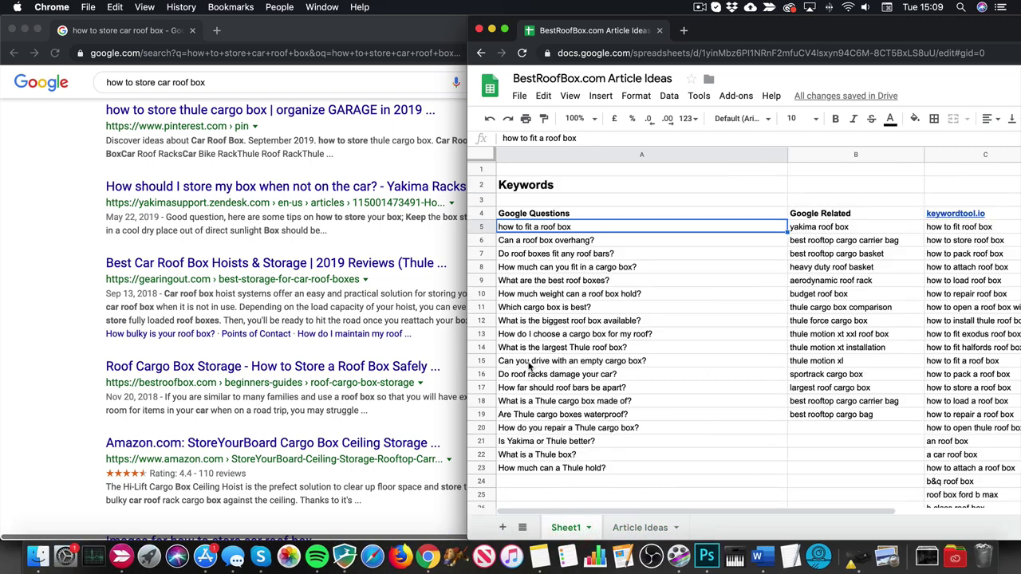
{"action": "left_click", "coordinate": [505, 30]}
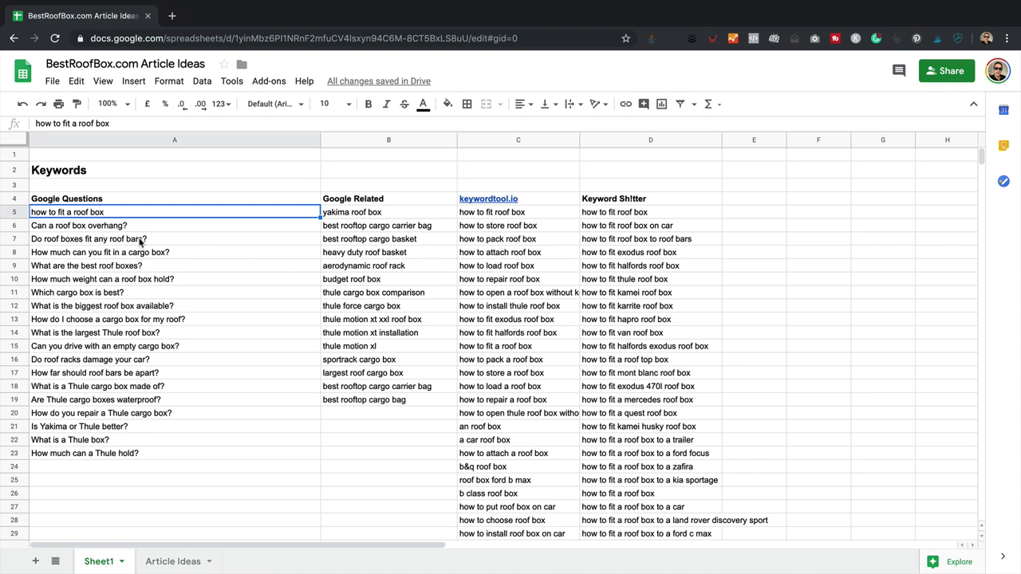
{"action": "left_click", "coordinate": [195, 254]}
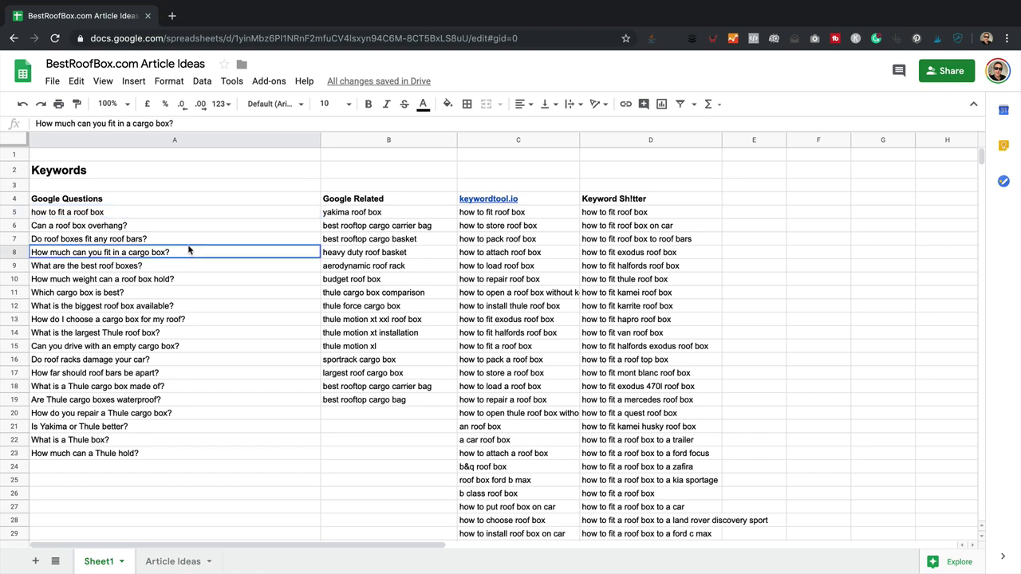
{"action": "left_click", "coordinate": [120, 228]}
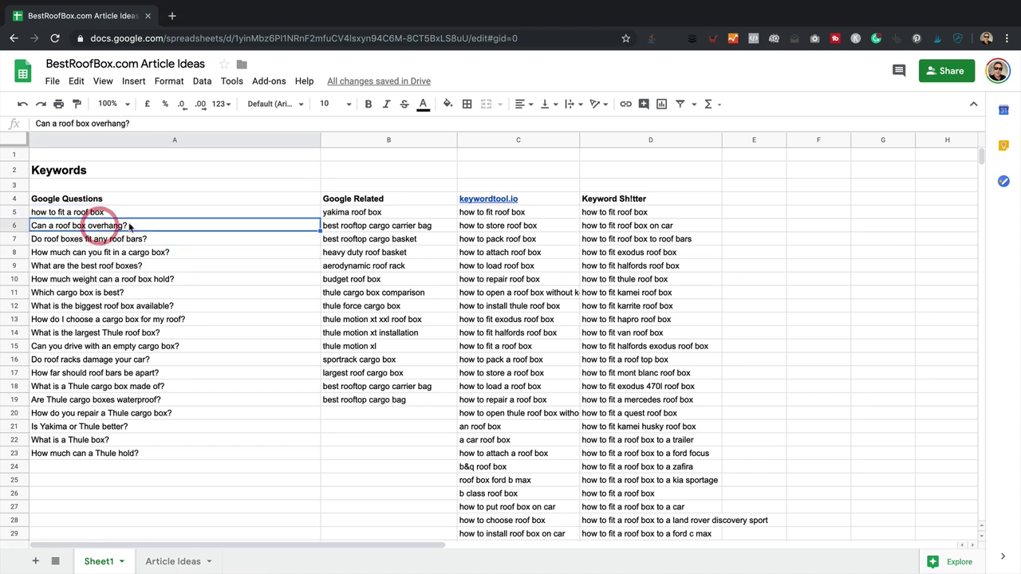
- Copy the question "Can a roof box overhang?" from cell A6 into cell B2 under Sub Titles on the Article Ideas sheet
{"action": "left_click", "coordinate": [142, 124]}
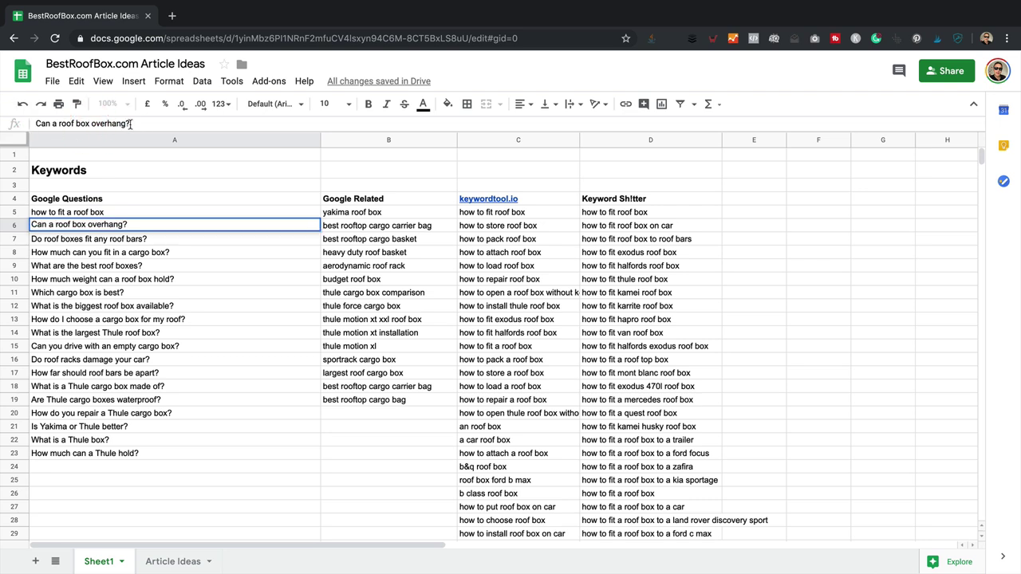
{"action": "triple_click", "coordinate": [132, 124]}
{"action": "left_click", "coordinate": [172, 562]}
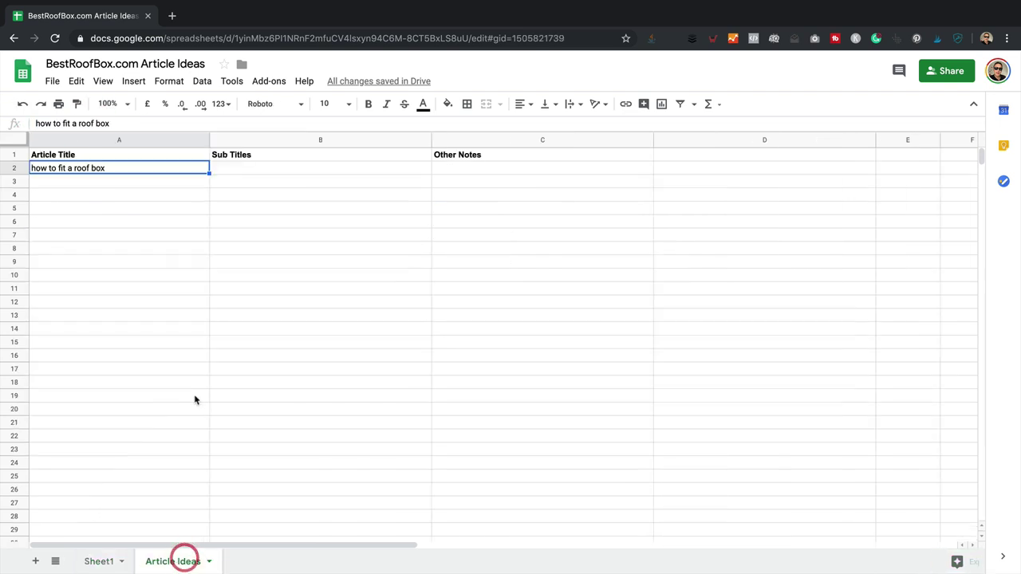
{"action": "left_click", "coordinate": [259, 167]}
{"action": "key", "text": "super+v"}
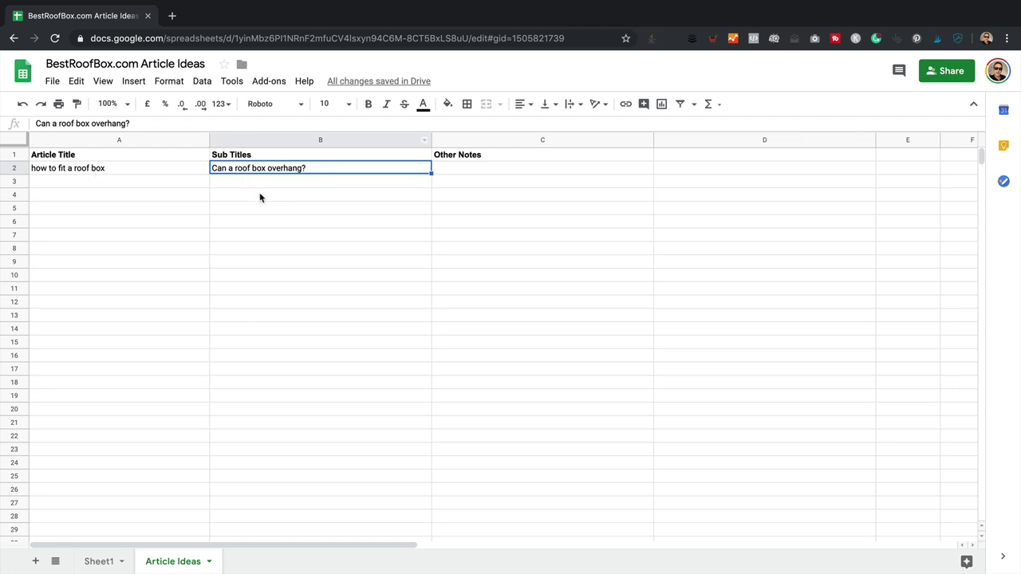
- Copy the question "Do roof boxes fit any roof bars?" from cell A7 of Sheet1 into cell B3 of the Article Ideas sheet
{"action": "left_click", "coordinate": [86, 562]}
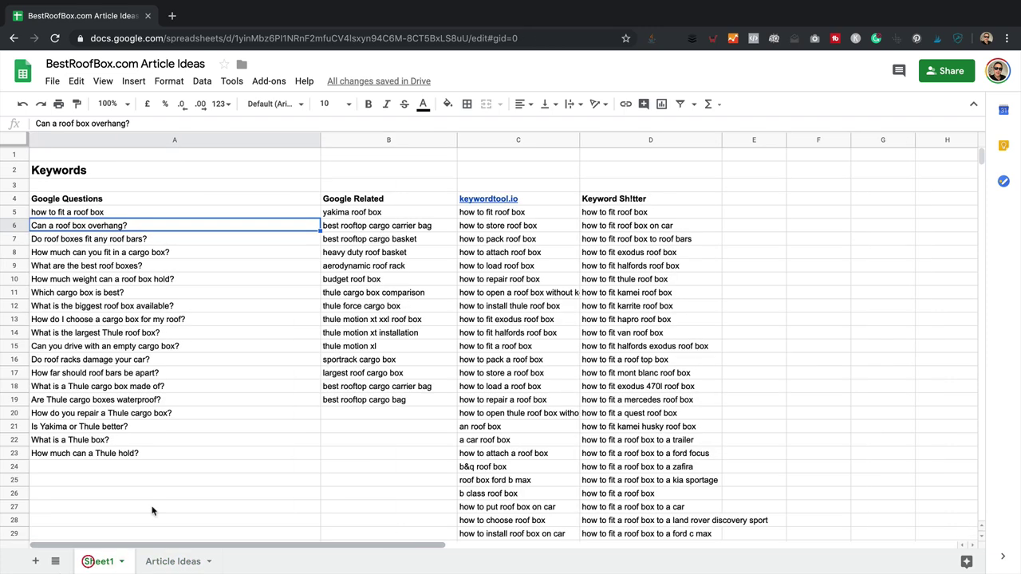
{"action": "left_click", "coordinate": [146, 241]}
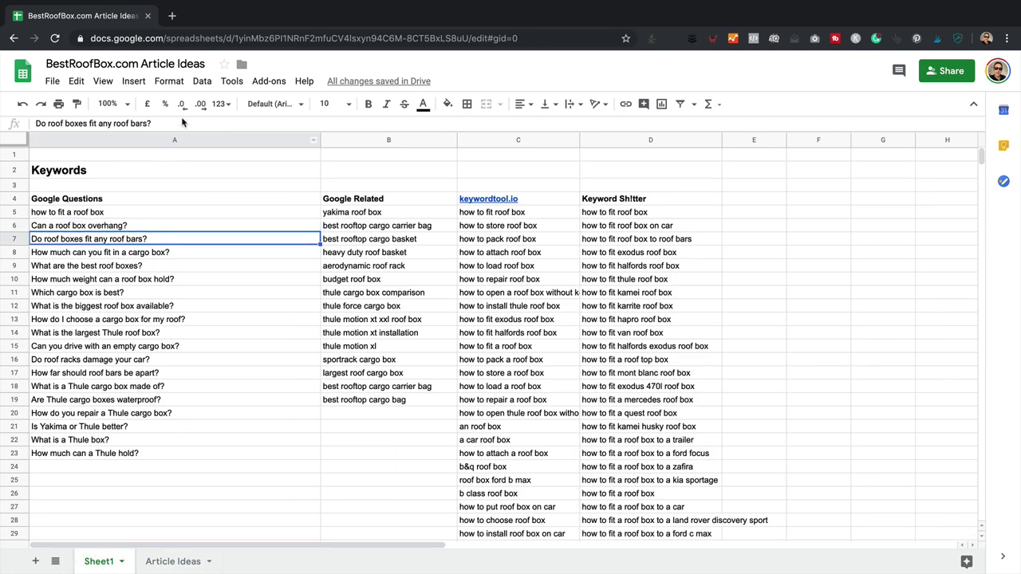
{"action": "left_click", "coordinate": [147, 123]}
{"action": "triple_click", "coordinate": [53, 125]}
{"action": "key", "text": "ctrl+c"}
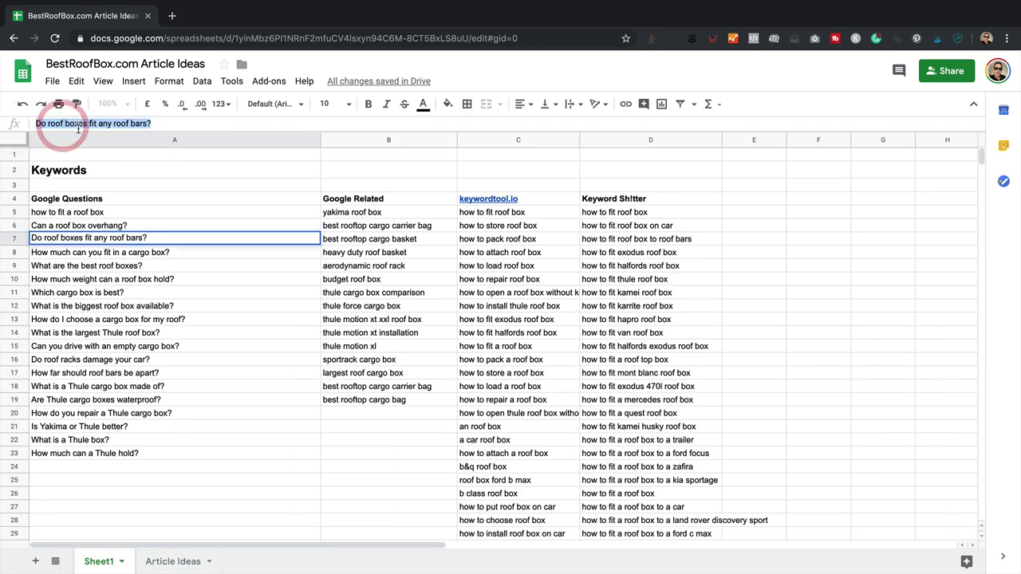
{"action": "left_click", "coordinate": [165, 561]}
{"action": "left_click", "coordinate": [307, 235]}
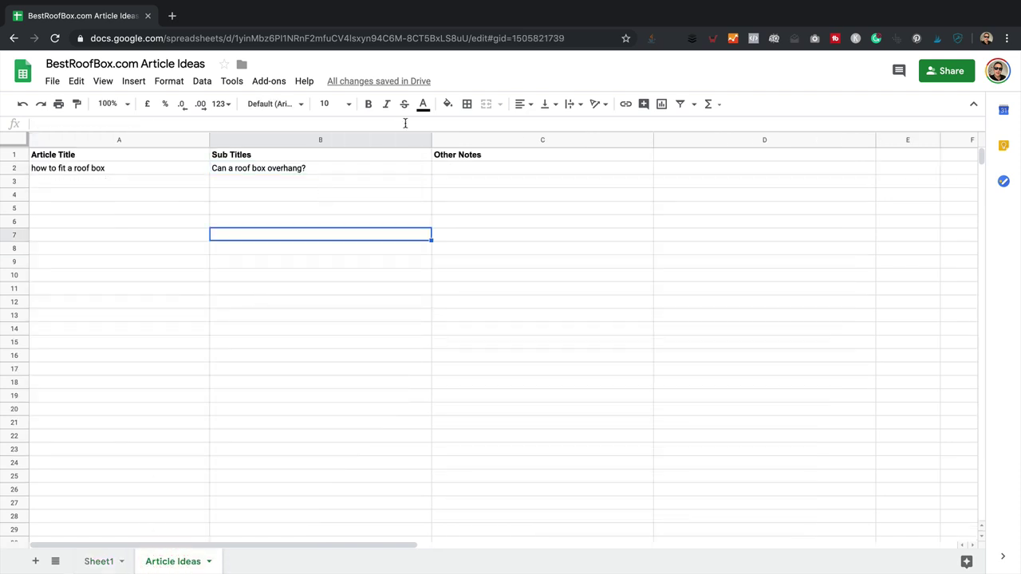
{"action": "left_click", "coordinate": [247, 172]}
{"action": "left_click", "coordinate": [245, 184]}
{"action": "key", "text": "ctrl+v"}
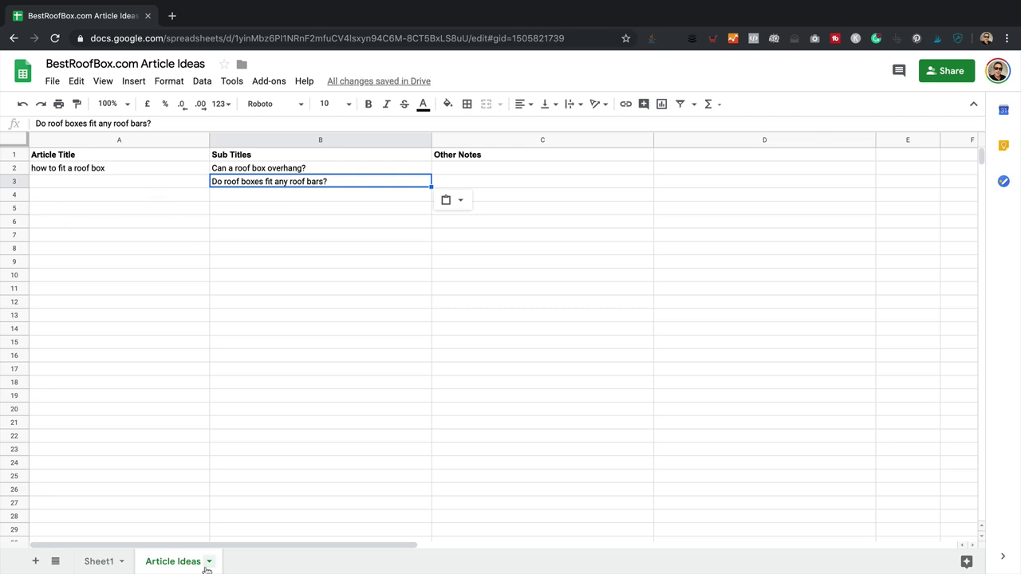
- Return to Sheet1 and fill the "how to fit a roof box" cell A5 with dark green 1
{"action": "left_click", "coordinate": [99, 562]}
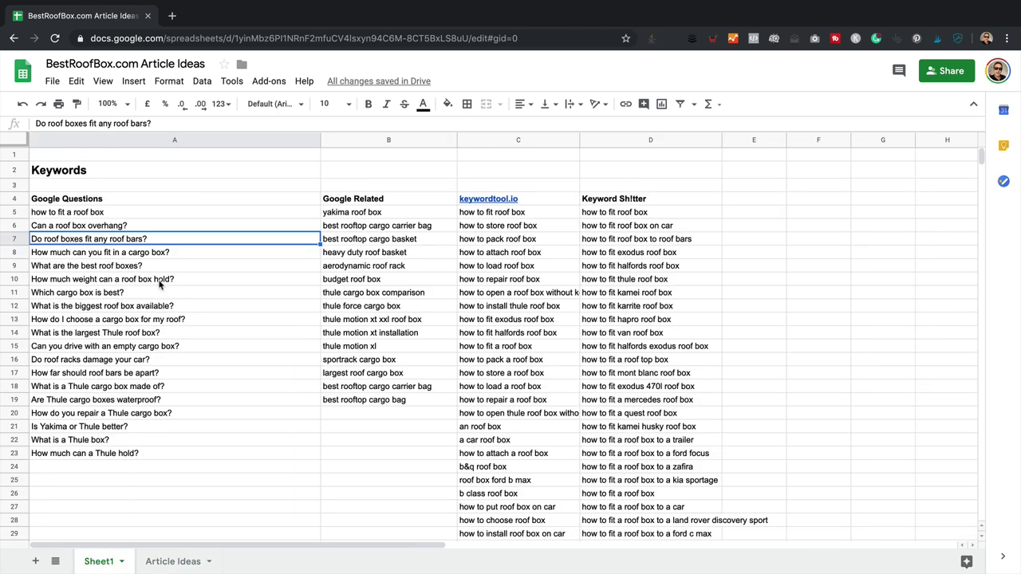
{"action": "left_click", "coordinate": [146, 255]}
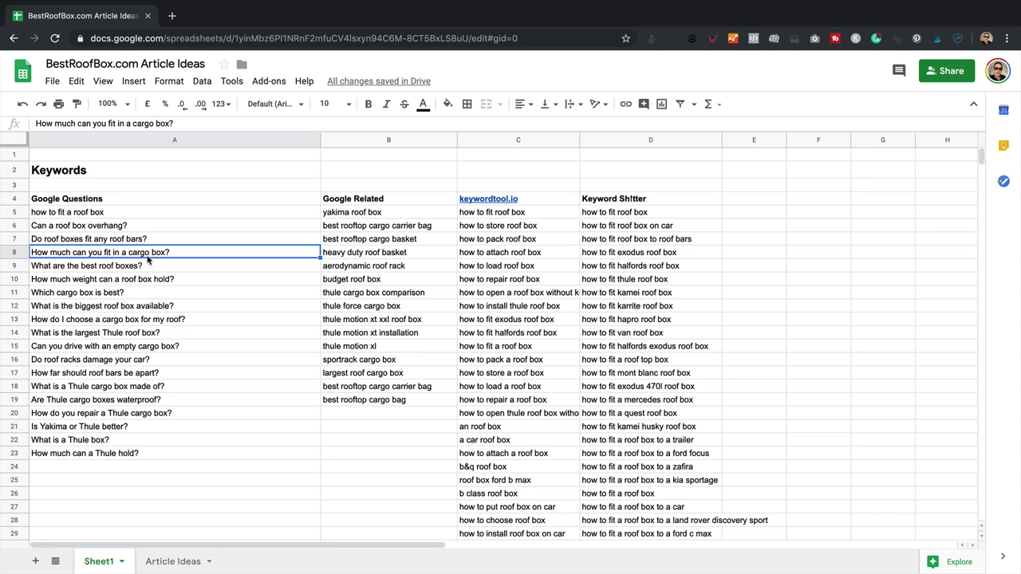
{"action": "left_click", "coordinate": [145, 254]}
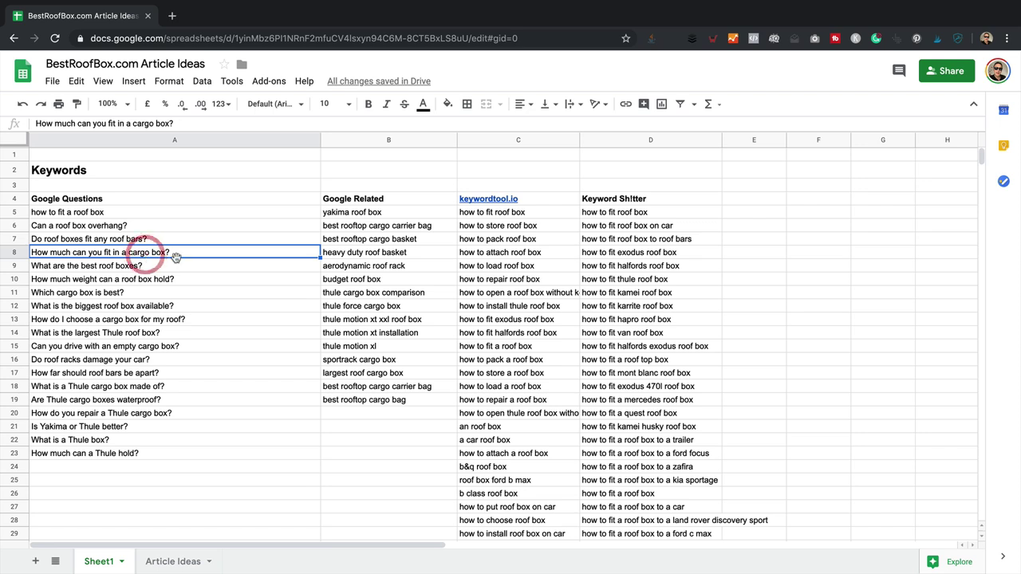
{"action": "left_click", "coordinate": [137, 227]}
{"action": "left_click", "coordinate": [128, 211]}
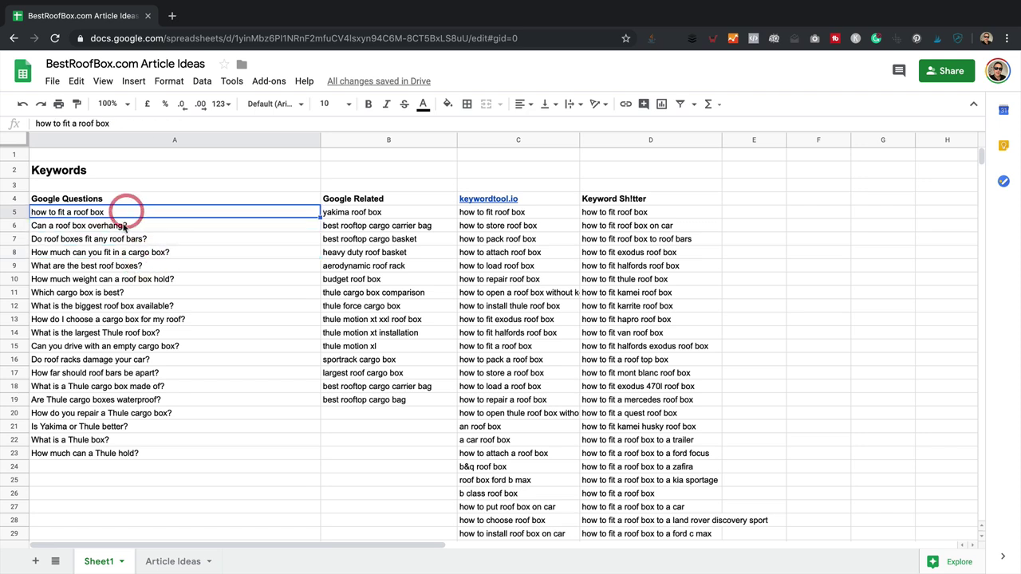
{"action": "left_click", "coordinate": [448, 104]}
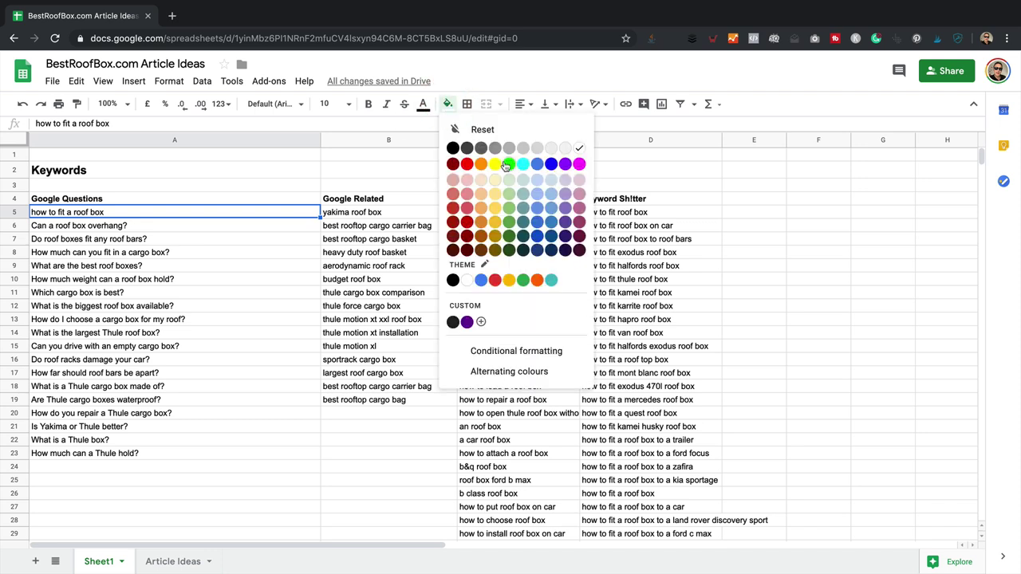
{"action": "left_click", "coordinate": [514, 212]}
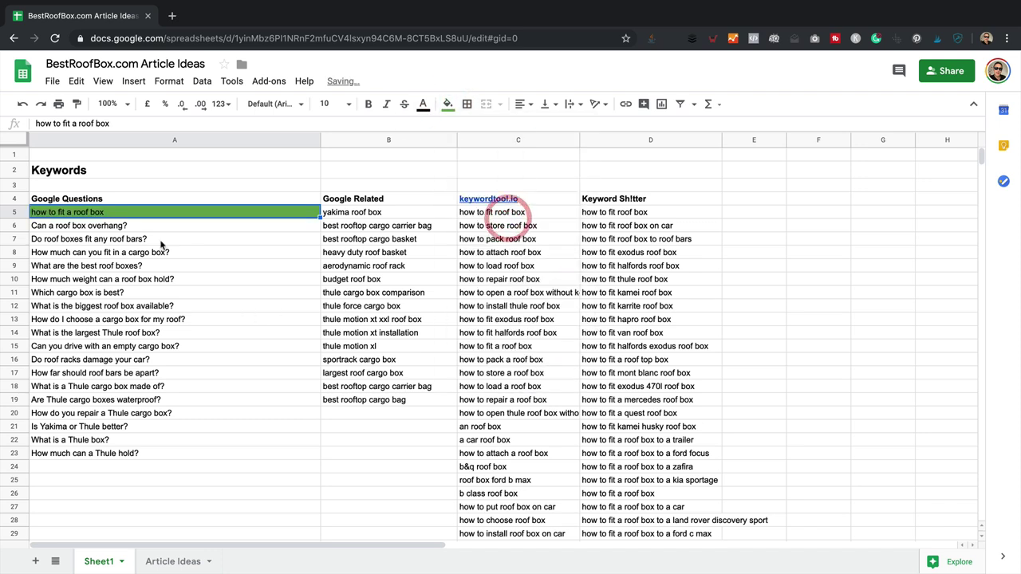
- Fill the questions "Can a roof box overhang?" in A6 and "Do roof boxes fit any roof bars?" in A7 with light green 1
{"action": "left_click", "coordinate": [157, 223]}
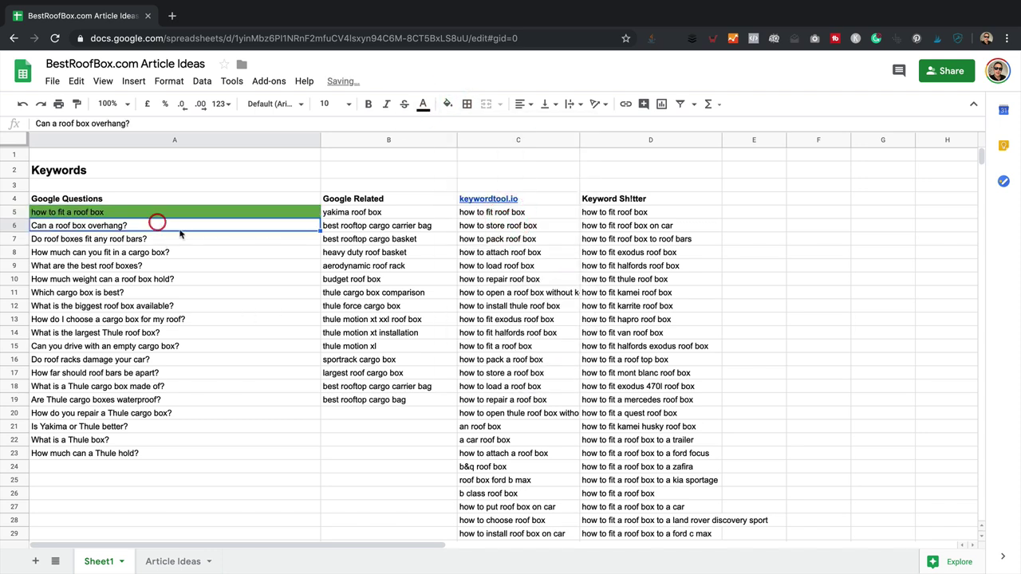
{"action": "left_click", "coordinate": [448, 103]}
{"action": "left_click", "coordinate": [508, 197]}
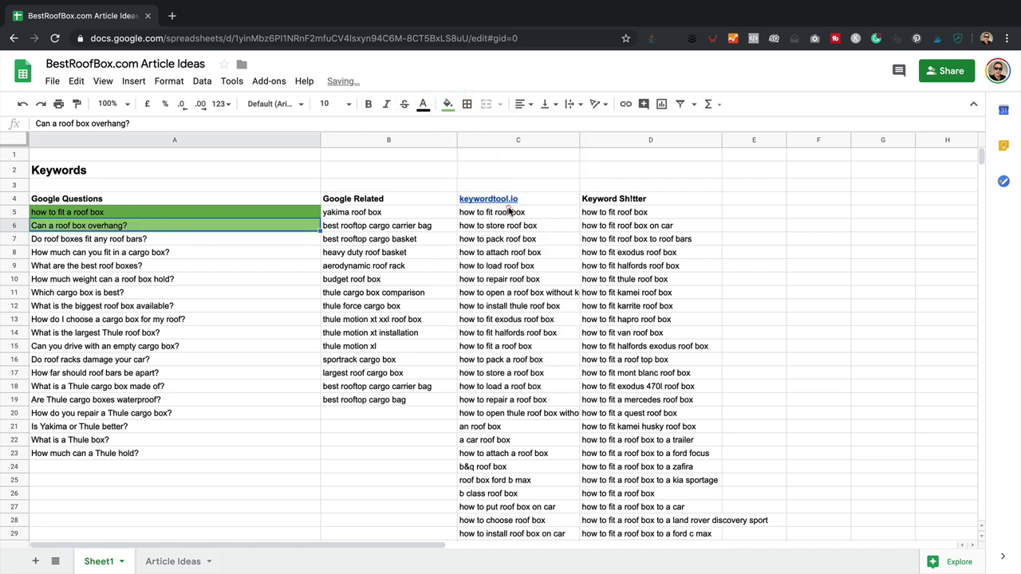
{"action": "left_click", "coordinate": [224, 255]}
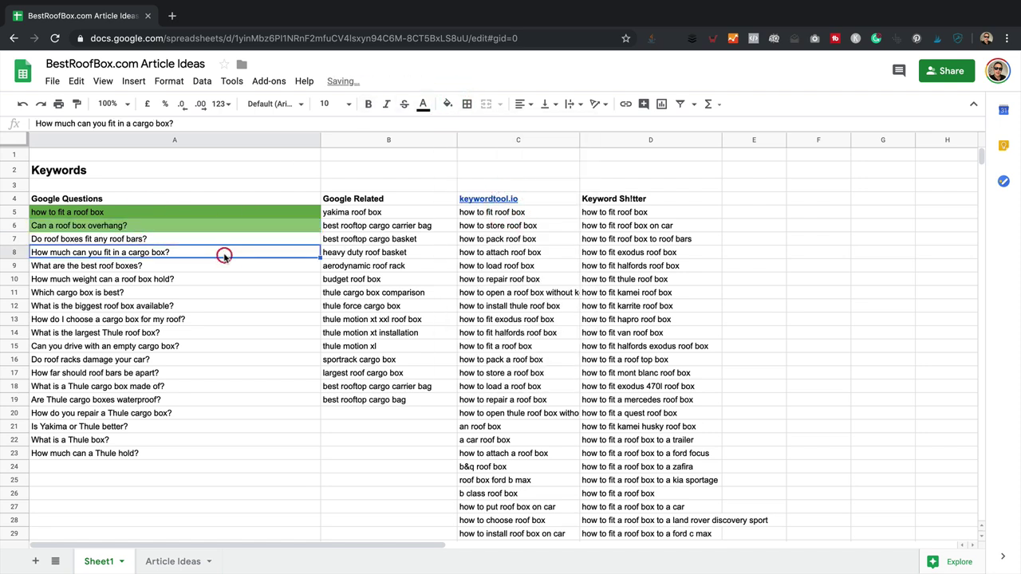
{"action": "left_click", "coordinate": [153, 241]}
{"action": "left_click", "coordinate": [448, 104]}
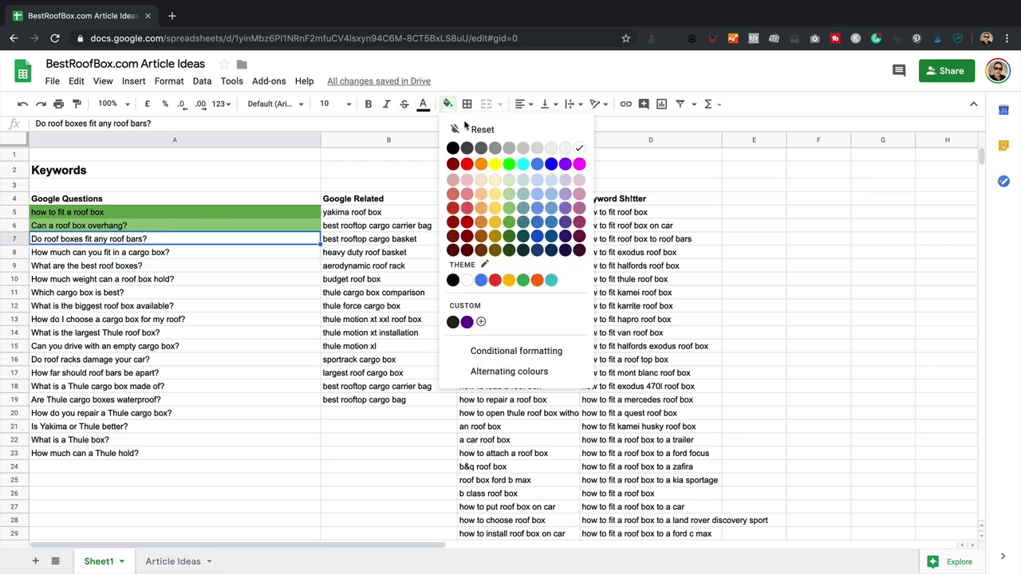
{"action": "left_click", "coordinate": [512, 218]}
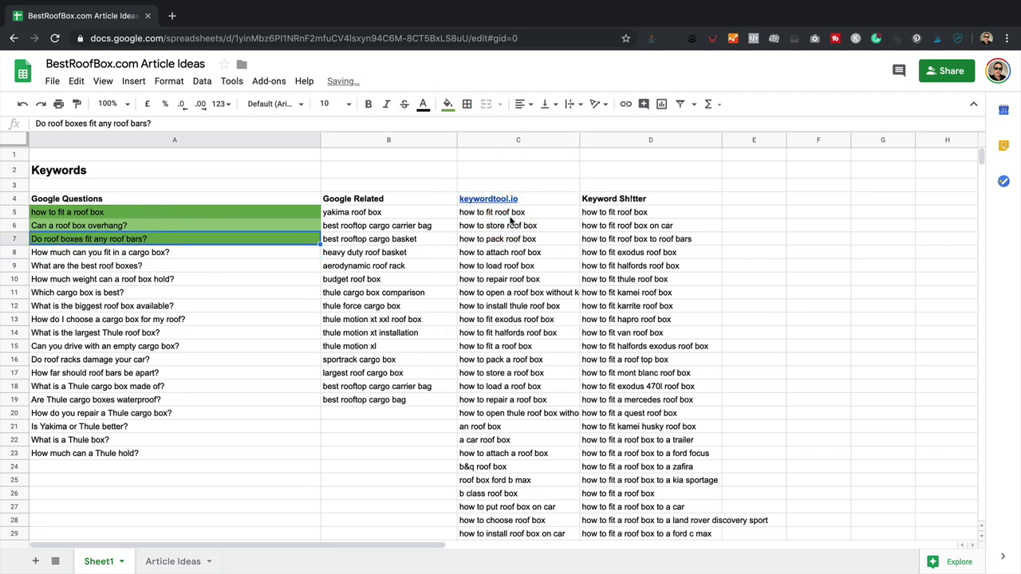
{"action": "left_click", "coordinate": [447, 104]}
{"action": "left_click", "coordinate": [505, 217]}
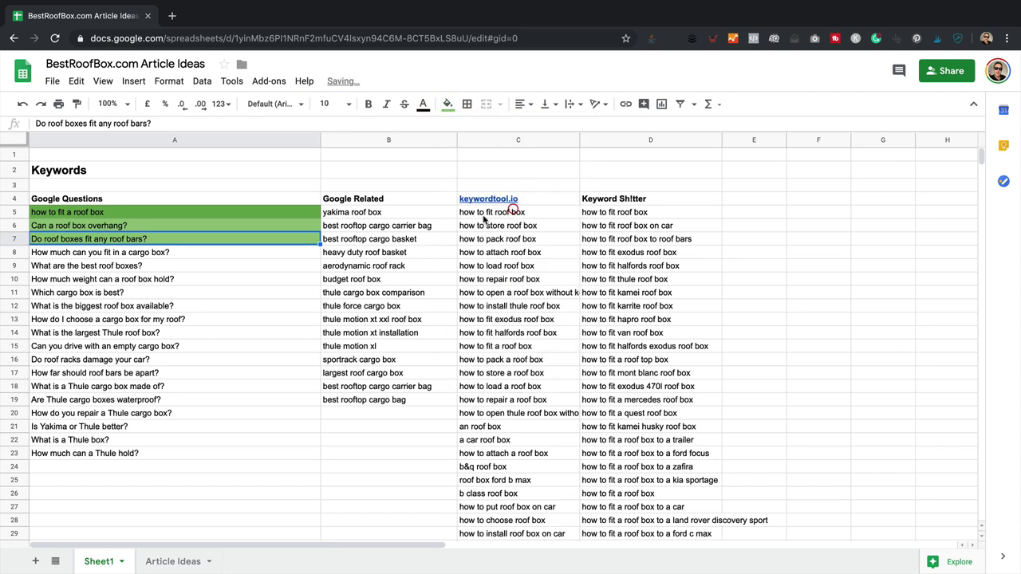
- Change the fill of cell A5 to light green 1, matching the two questions below it
{"action": "left_click", "coordinate": [252, 277]}
{"action": "left_click", "coordinate": [212, 211]}
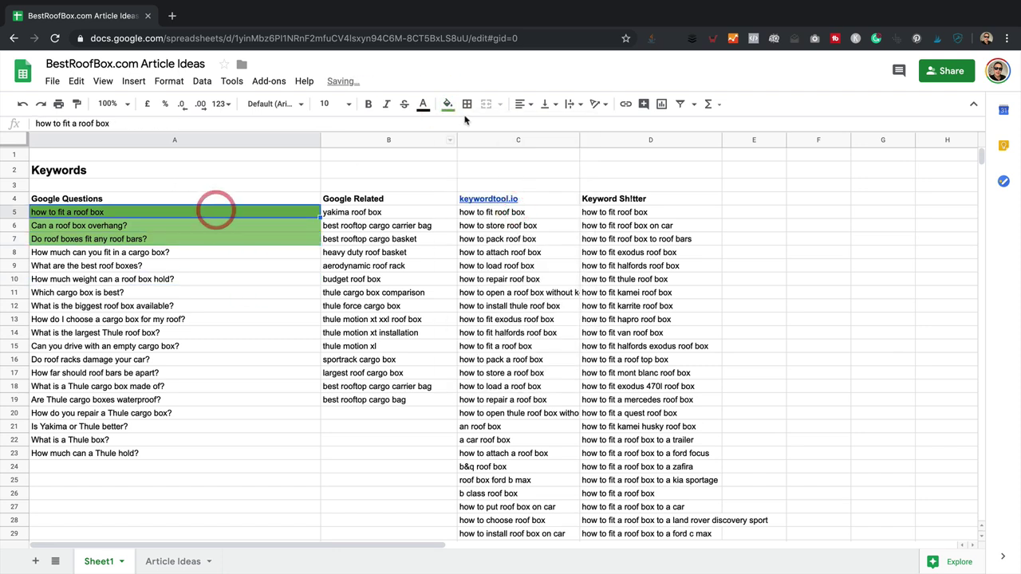
{"action": "left_click", "coordinate": [447, 104]}
{"action": "left_click", "coordinate": [508, 207]}
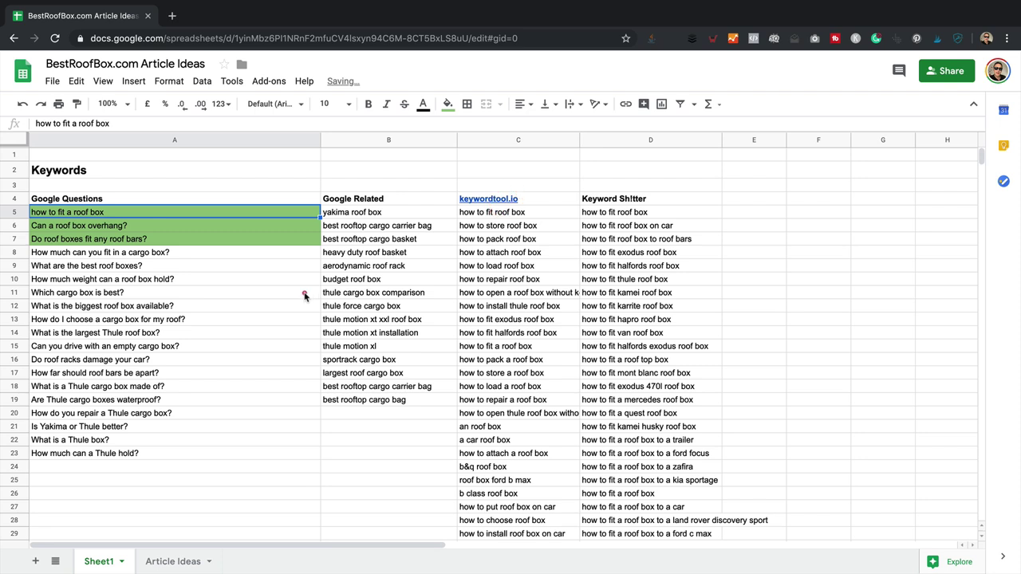
{"action": "left_click", "coordinate": [305, 293]}
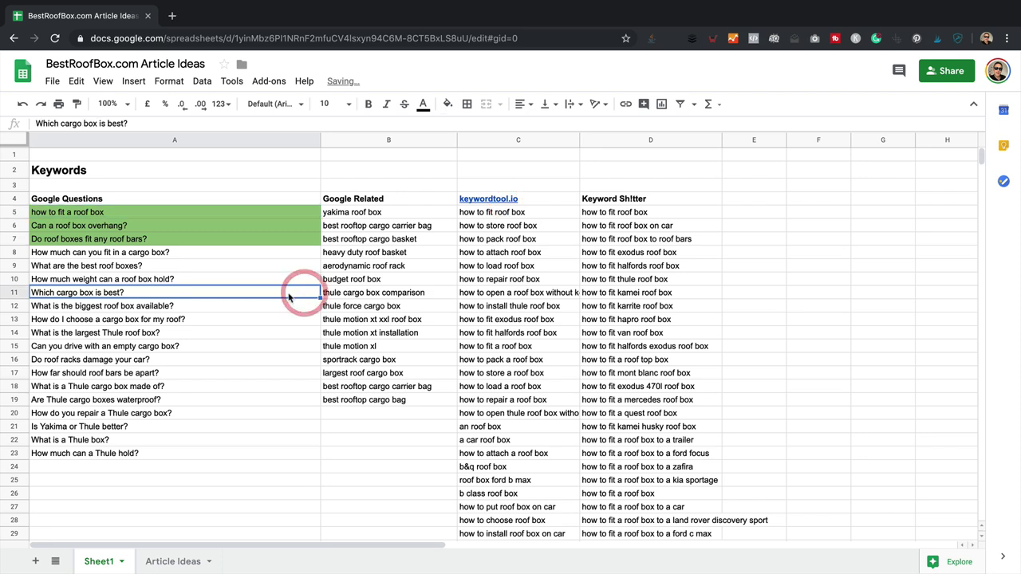
- Copy the question "Do roof racks damage your car?" from cell A16 into cell B4 under Sub Titles on the Article Ideas sheet
{"action": "left_click", "coordinate": [149, 268]}
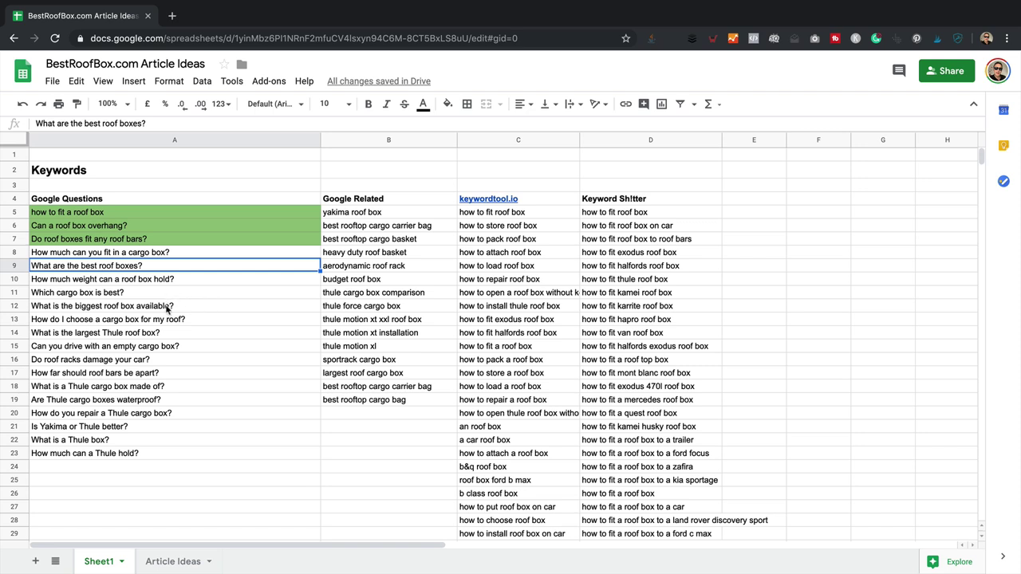
{"action": "left_click", "coordinate": [150, 348]}
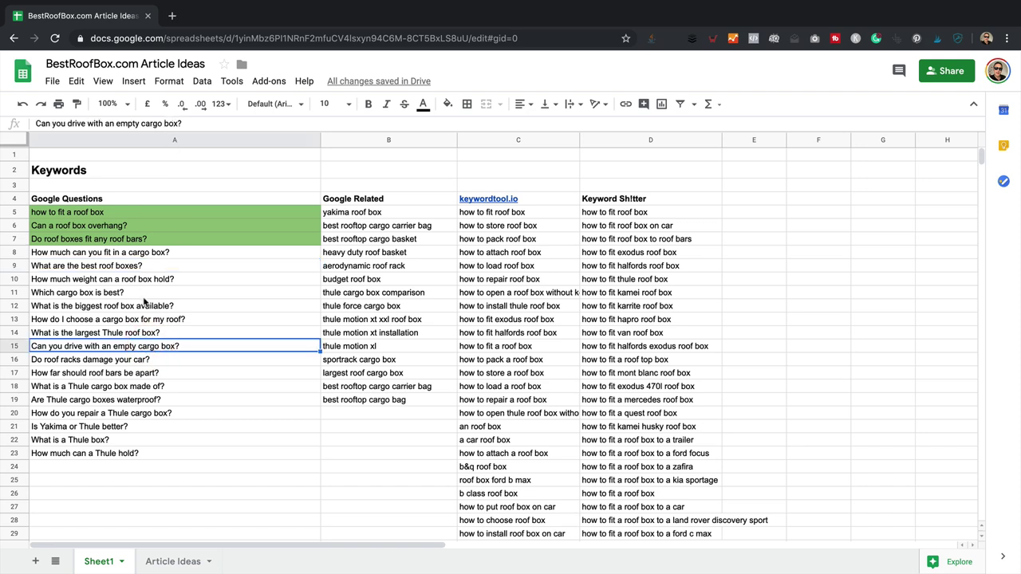
{"action": "left_click", "coordinate": [149, 359]}
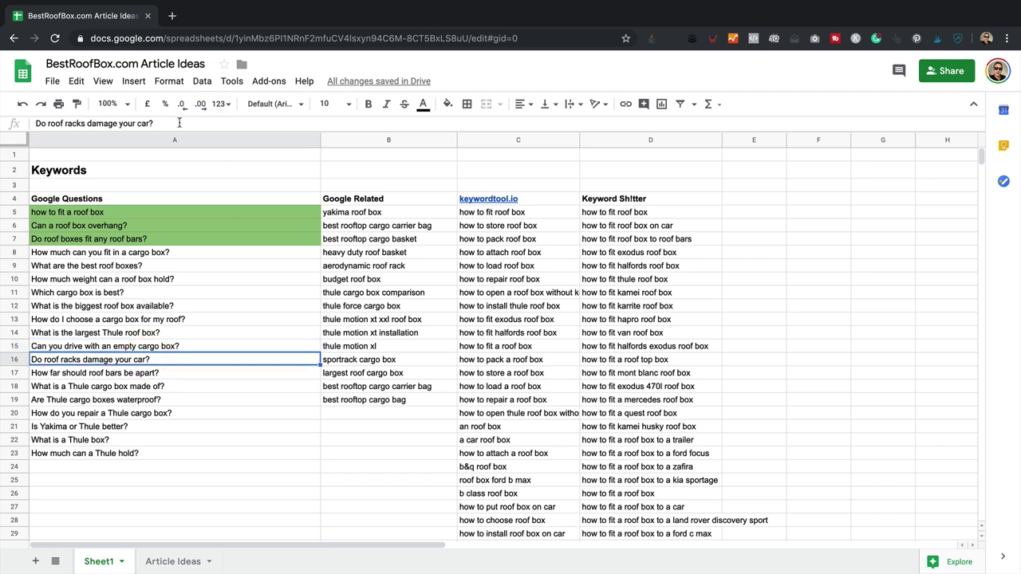
{"action": "left_click_drag", "start_coordinate": [180, 122], "coordinate": [36, 123]}
{"action": "key", "text": "ctrl+c"}
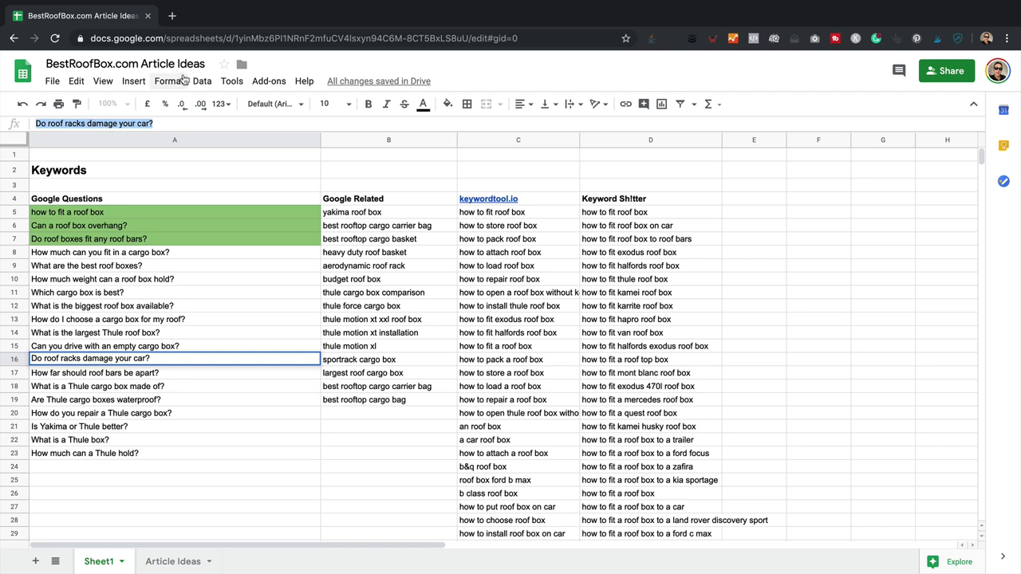
{"action": "left_click", "coordinate": [174, 563]}
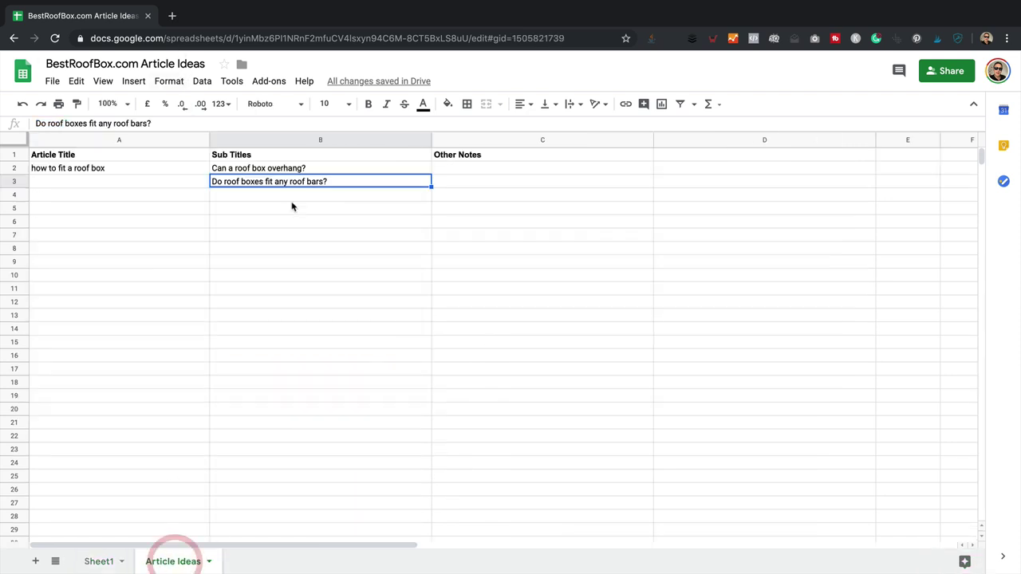
{"action": "left_click", "coordinate": [287, 197]}
{"action": "key", "text": "ctrl+v"}
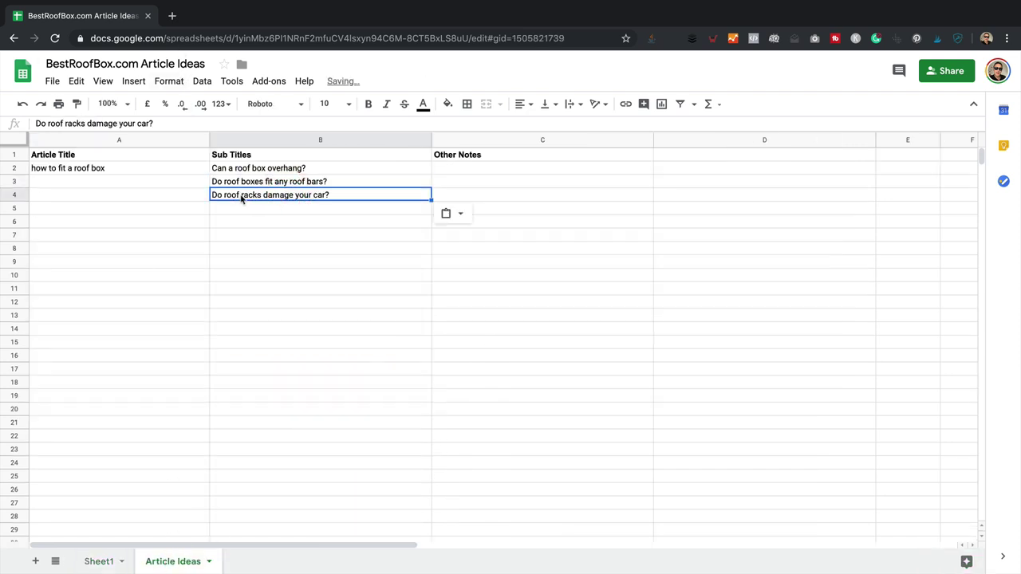
- Reword the sub title in cell B4 to "Do roof racks and boxes damage your car?"
{"action": "double_click", "coordinate": [260, 196]}
{"action": "left_click", "coordinate": [262, 197]}
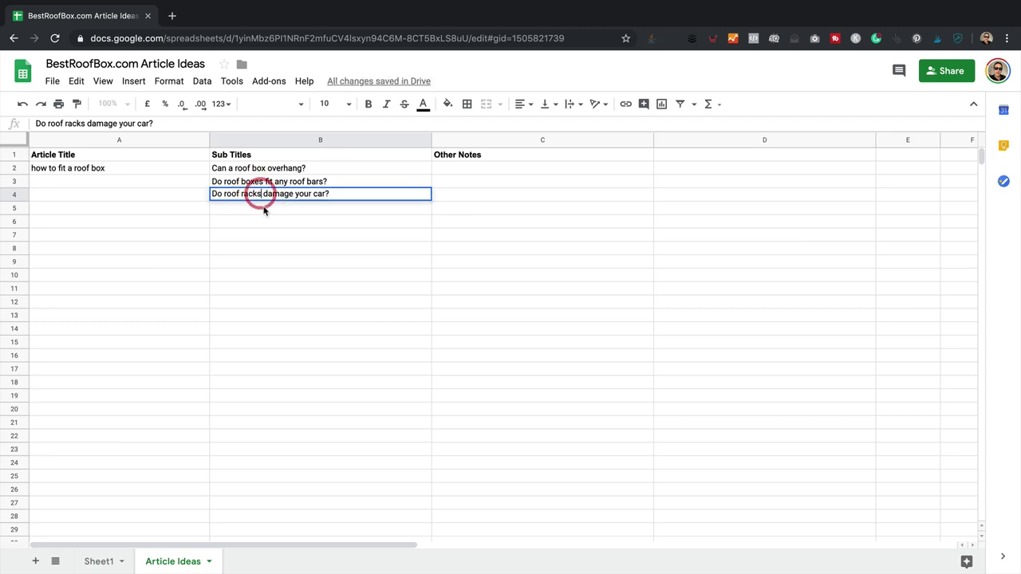
{"action": "type", "text": "and boxes"}
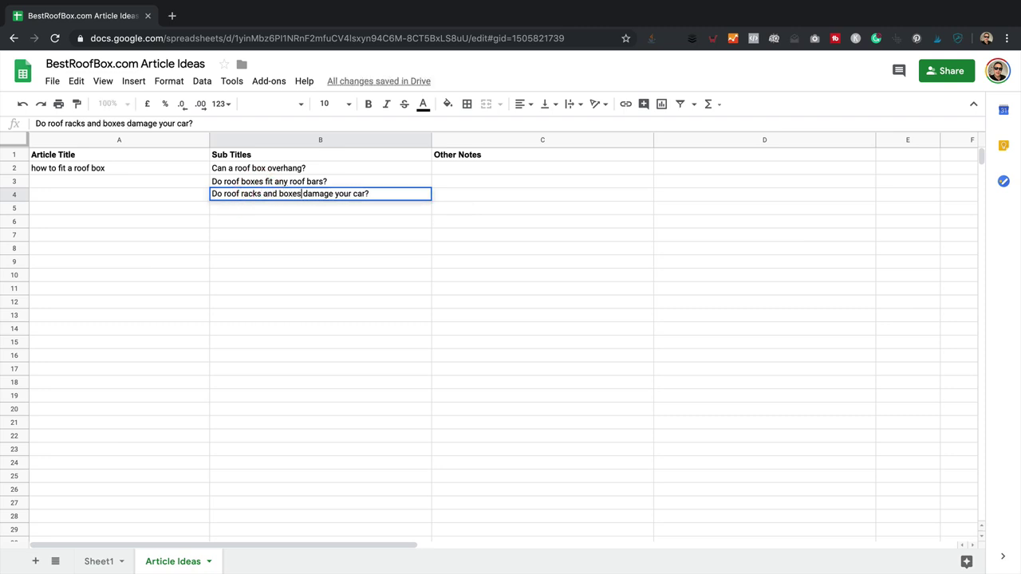
{"action": "left_click", "coordinate": [279, 249]}
{"action": "left_click", "coordinate": [272, 204]}
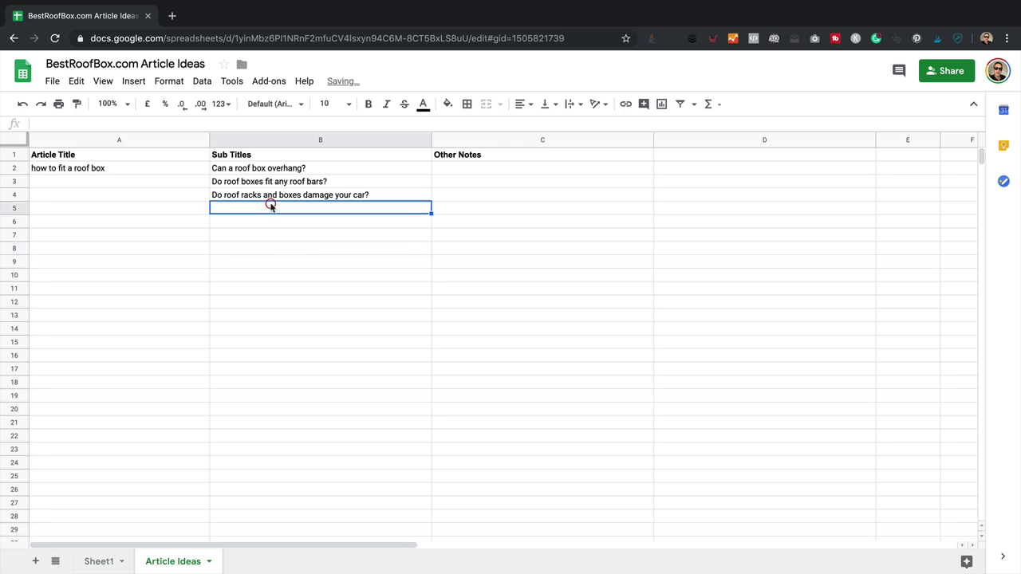
- Copy the keyword "how to attach roof box" from Sheet1 and enter the note "Include: how to attach roof box," in C2 on Article Ideas
{"action": "left_click", "coordinate": [102, 562]}
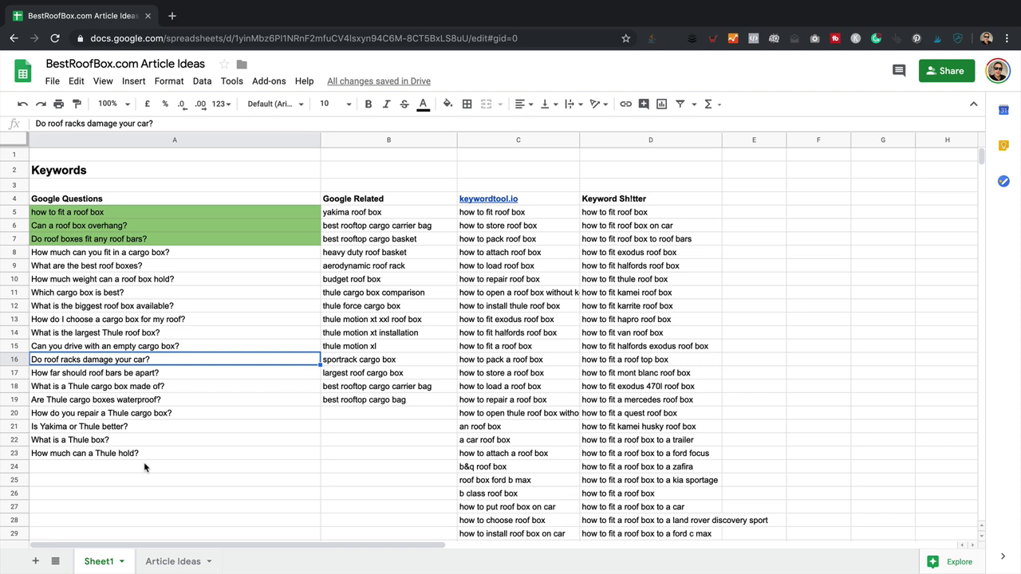
{"action": "left_click", "coordinate": [531, 252]}
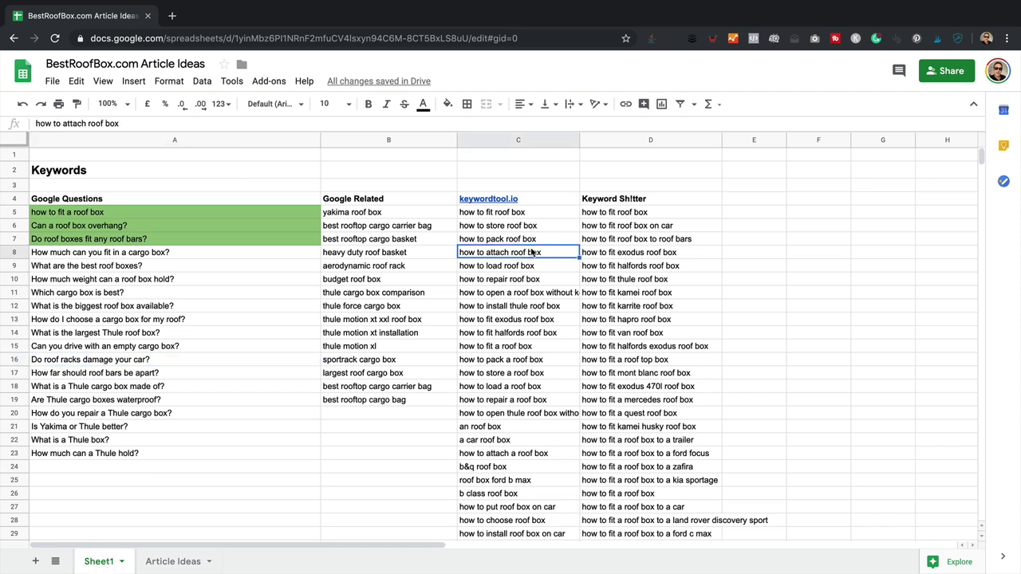
{"action": "left_click", "coordinate": [89, 121]}
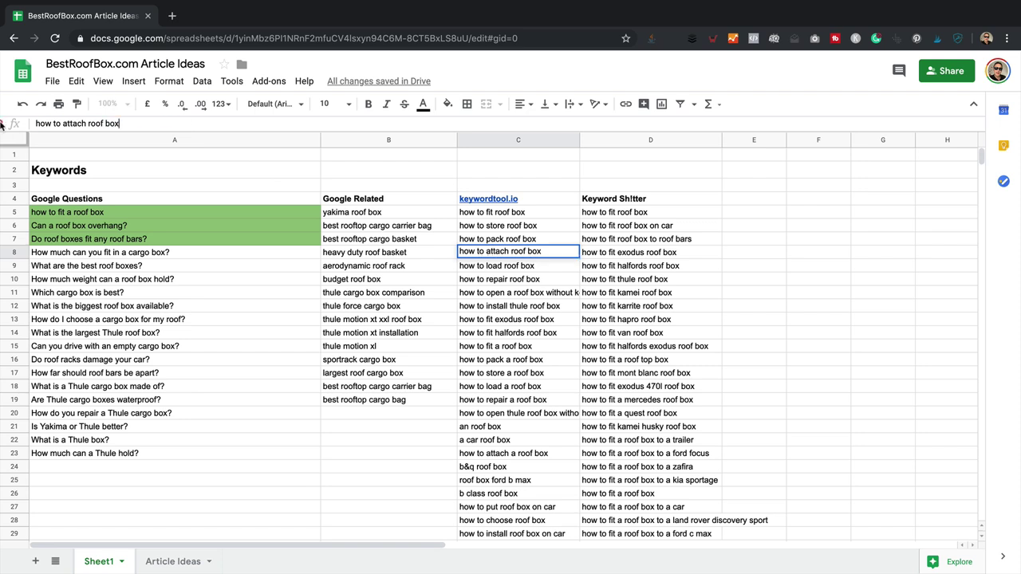
{"action": "triple_click", "coordinate": [43, 121]}
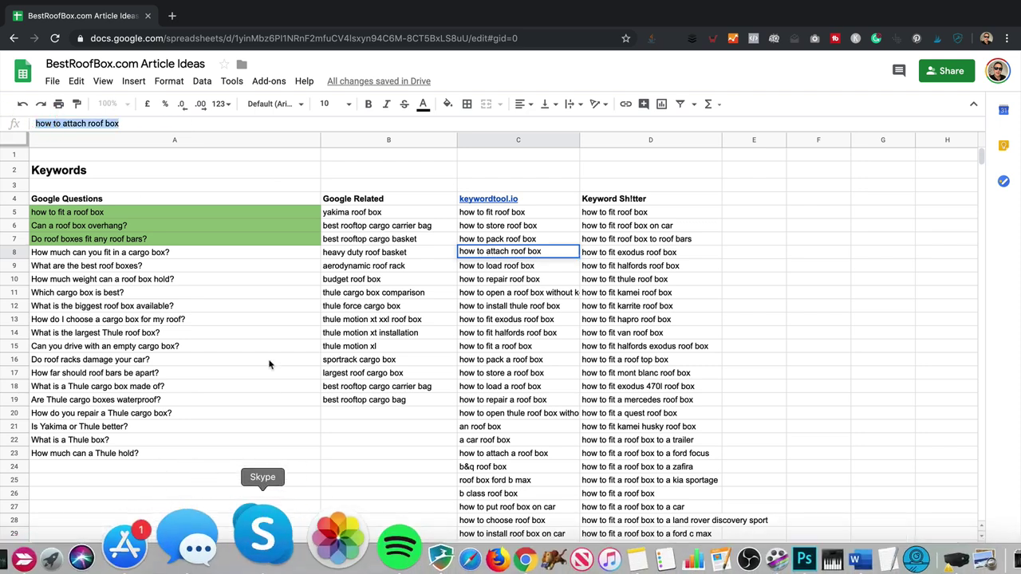
{"action": "left_click", "coordinate": [174, 560]}
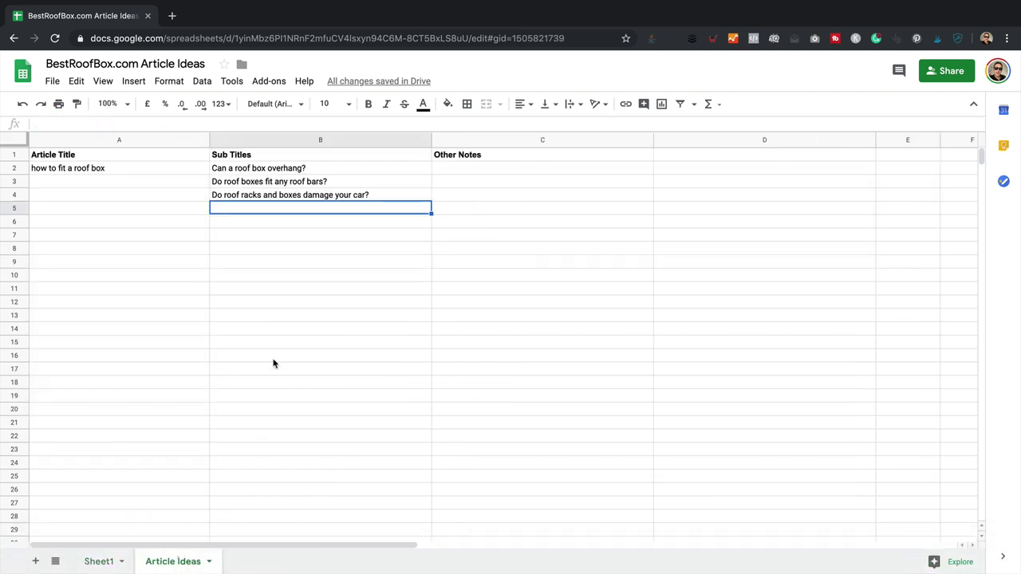
{"action": "left_click", "coordinate": [515, 168]}
{"action": "type", "text": "Includ"}
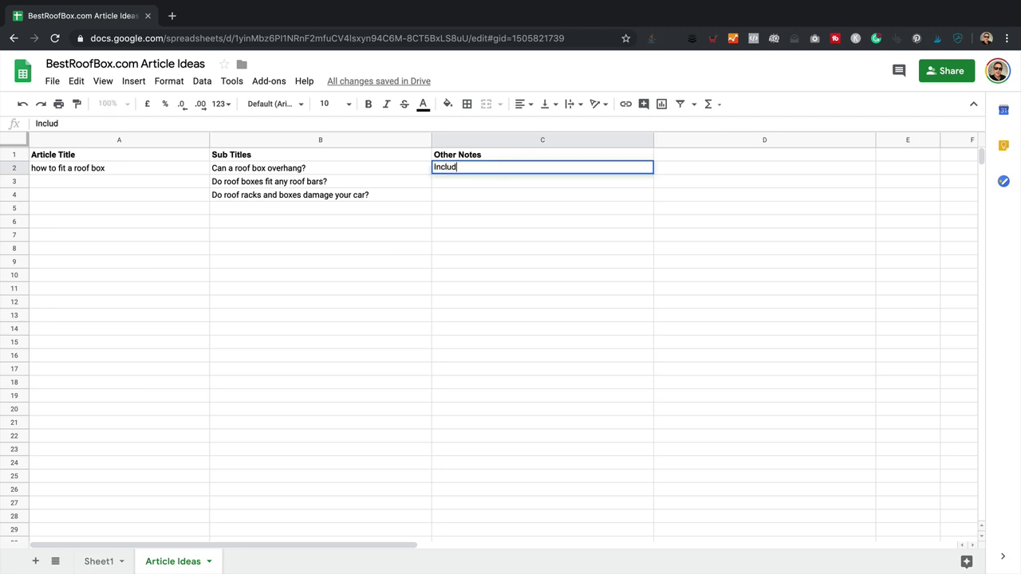
{"action": "type", "text": "e: how to attach roof box"}
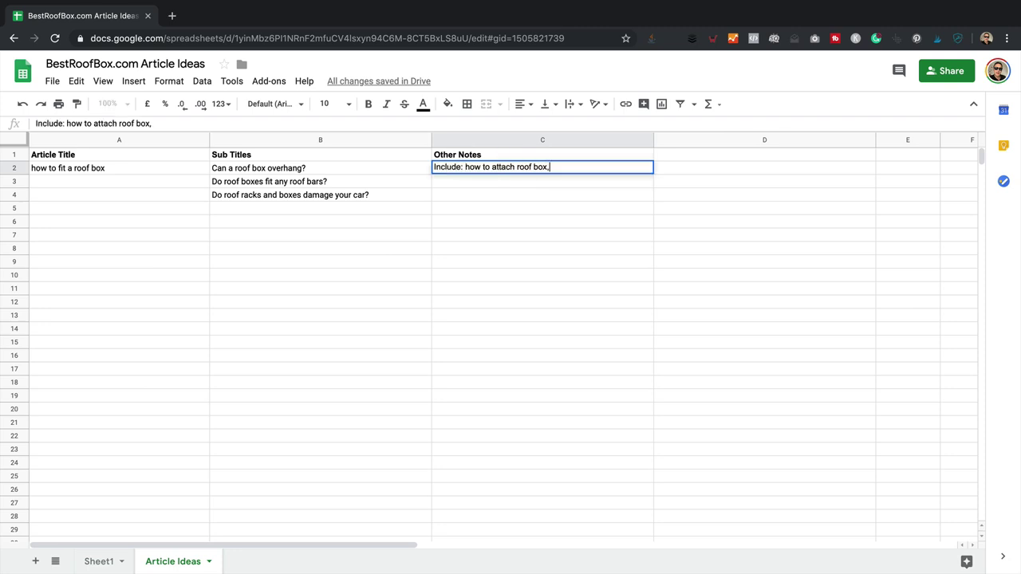
{"action": "type", "text": ","}
{"action": "left_click", "coordinate": [497, 199]}
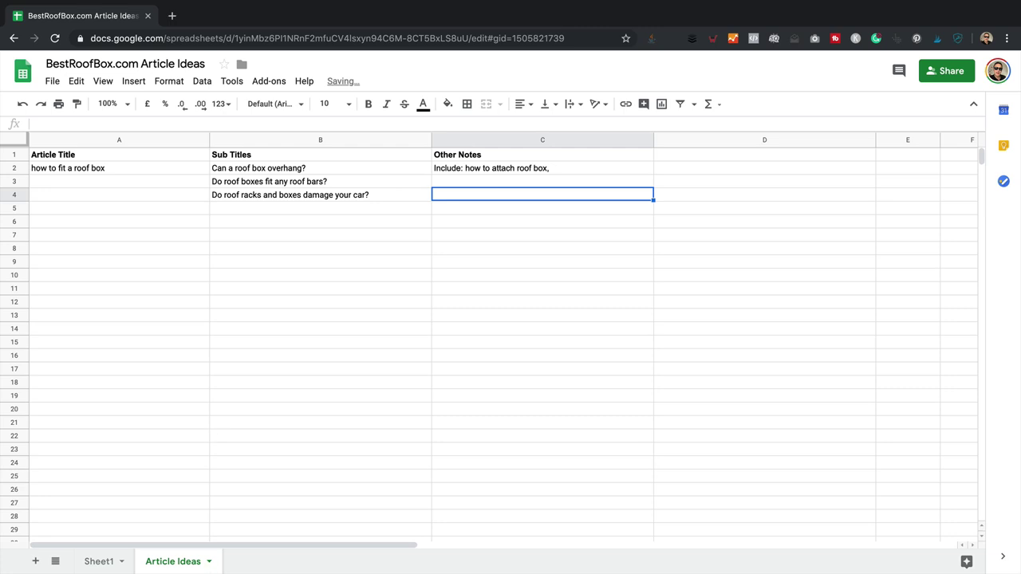
- Copy the question "How far should roof bars be apart?" from A17 on Sheet1 into B5 under Sub Titles on Article Ideas
{"action": "left_click", "coordinate": [99, 561]}
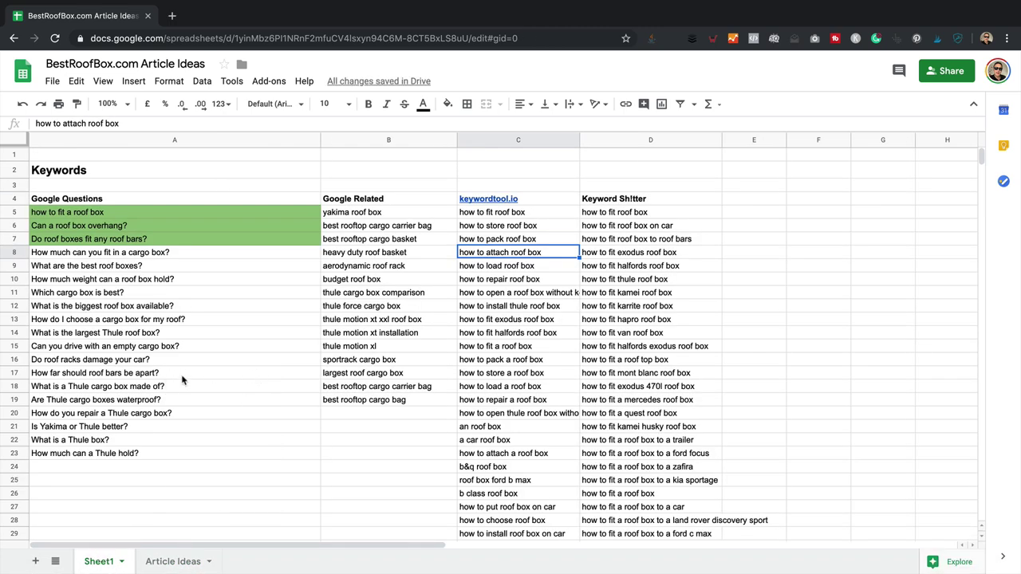
{"action": "left_click", "coordinate": [172, 374]}
{"action": "left_click_drag", "start_coordinate": [201, 123], "coordinate": [36, 122]}
{"action": "key", "text": "ctrl+c"}
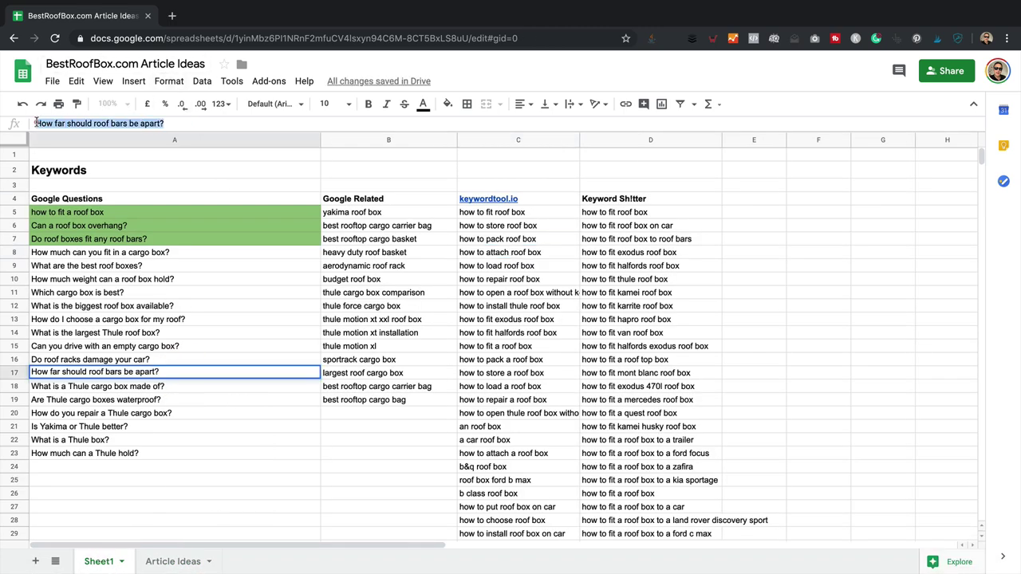
{"action": "left_click", "coordinate": [177, 561]}
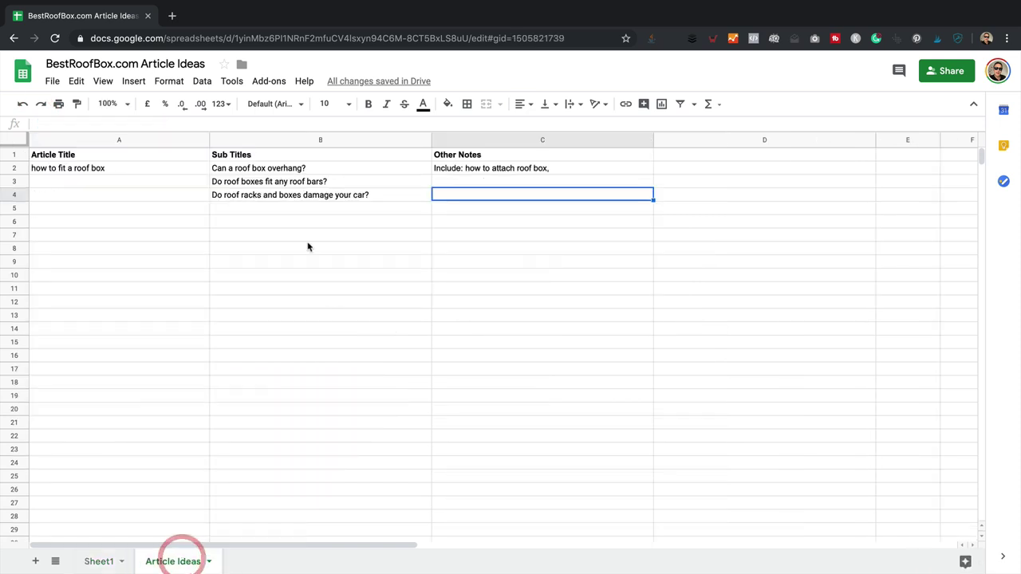
{"action": "left_click", "coordinate": [244, 209]}
{"action": "key", "text": "ctrl+v"}
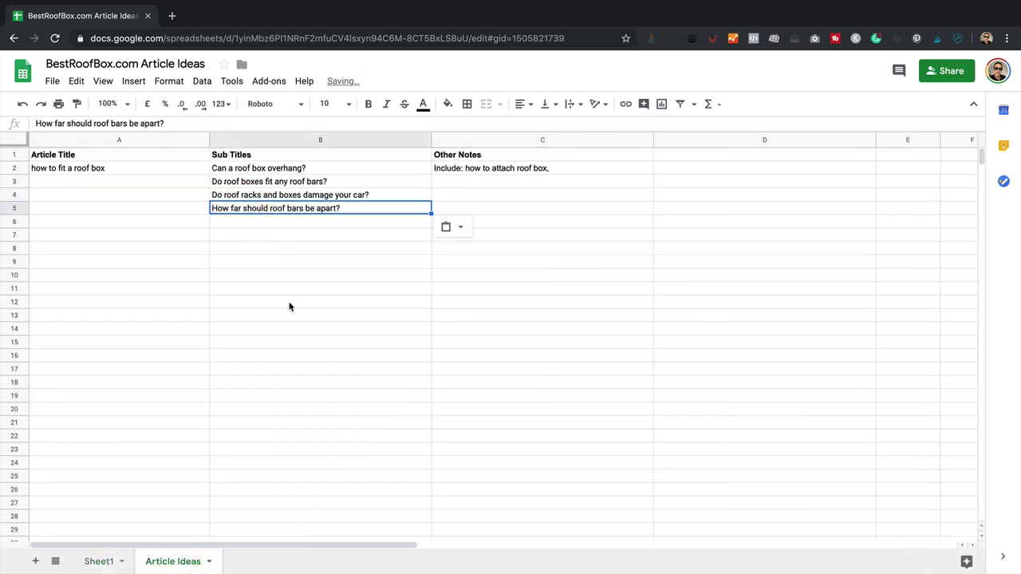
{"action": "left_click", "coordinate": [312, 246]}
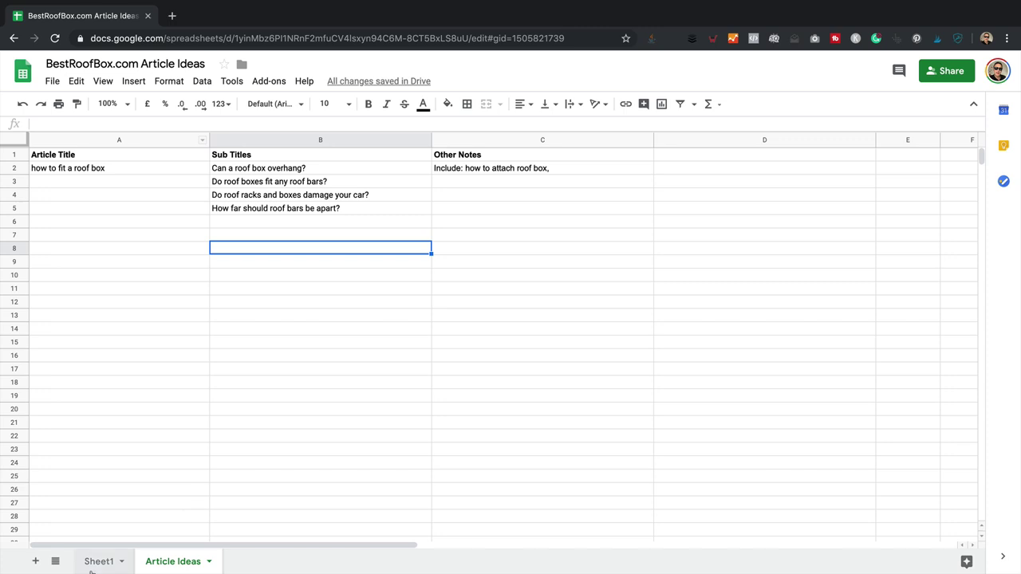
- Append the keyword "how to put roof box on car" from C27 on Sheet1 to the note in C2 on Article Ideas
{"action": "left_click", "coordinate": [94, 563]}
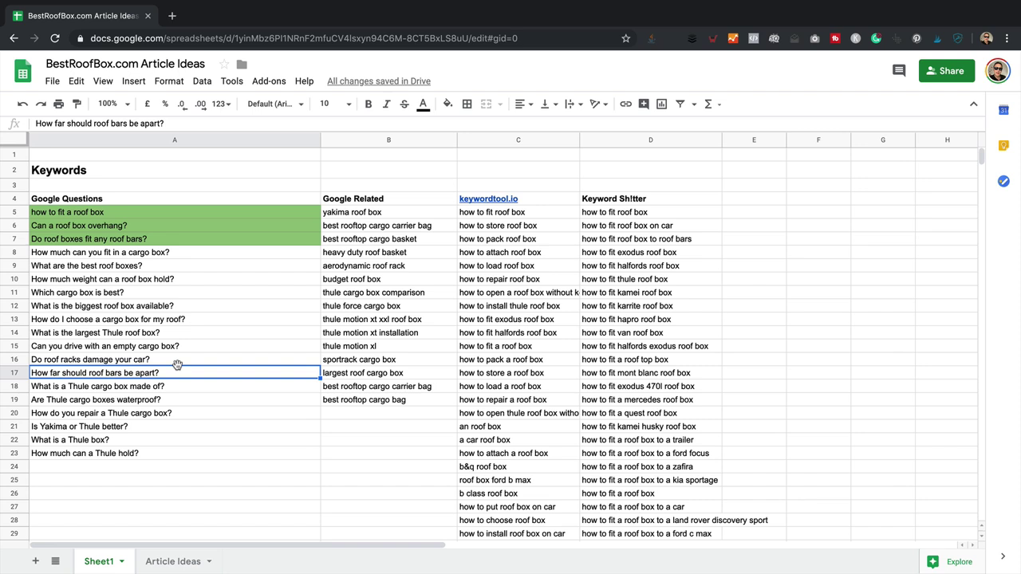
{"action": "left_click", "coordinate": [537, 512]}
{"action": "key", "text": "ctrl+c"}
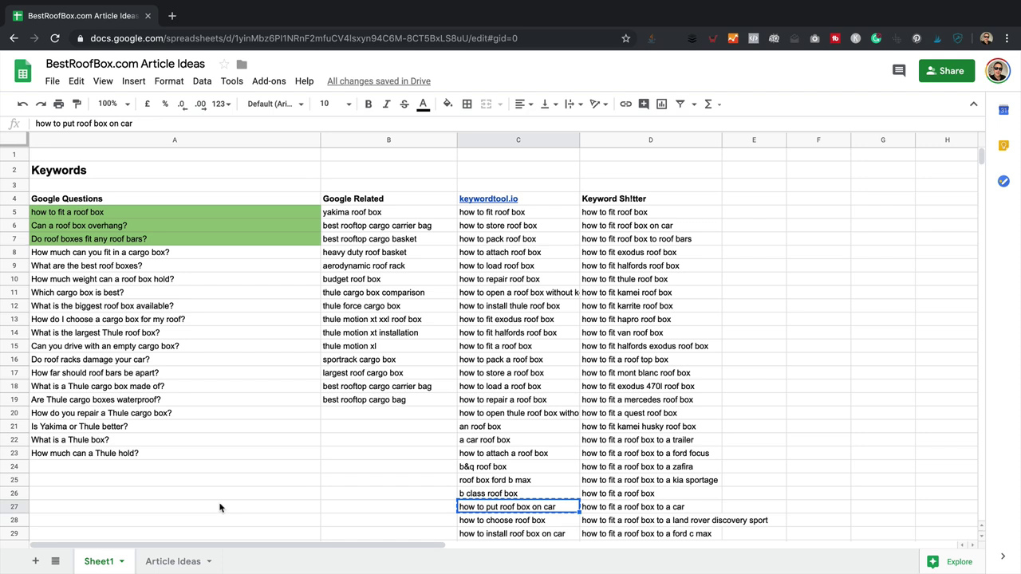
{"action": "left_click", "coordinate": [169, 561]}
{"action": "left_click", "coordinate": [520, 184]}
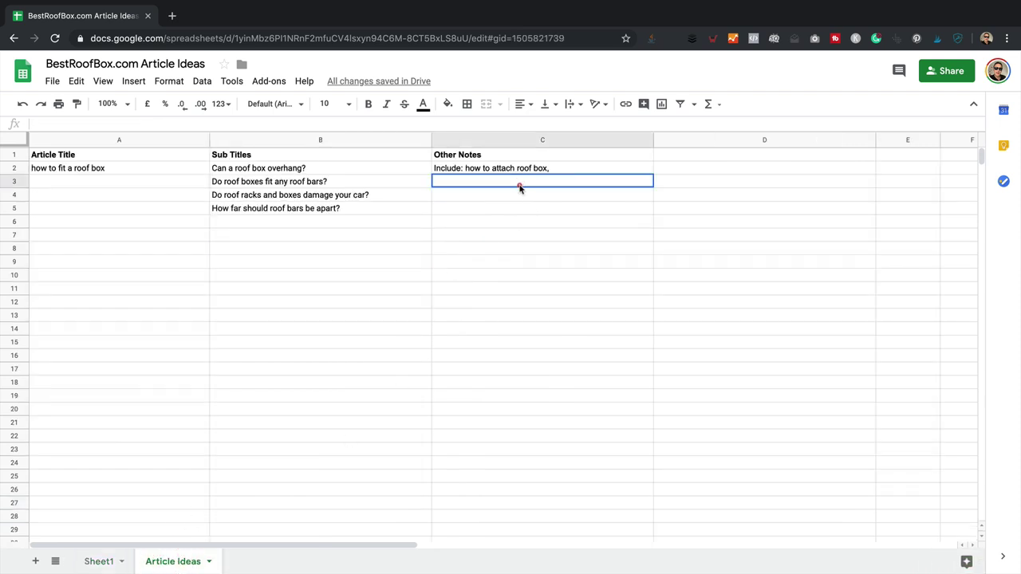
{"action": "left_click", "coordinate": [563, 167]}
{"action": "double_click", "coordinate": [570, 169]}
{"action": "key", "text": "ctrl+v"}
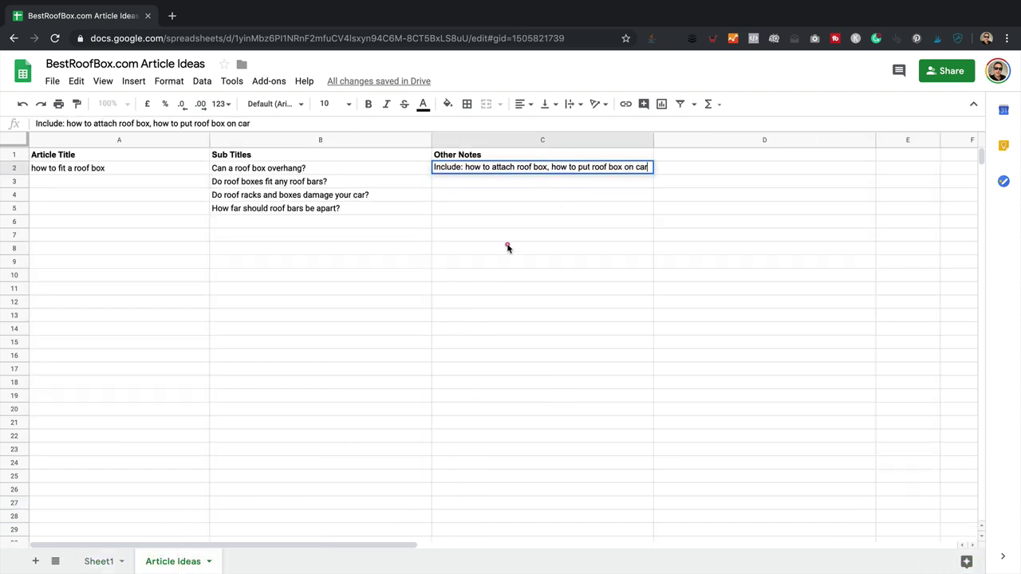
{"action": "left_click", "coordinate": [507, 248]}
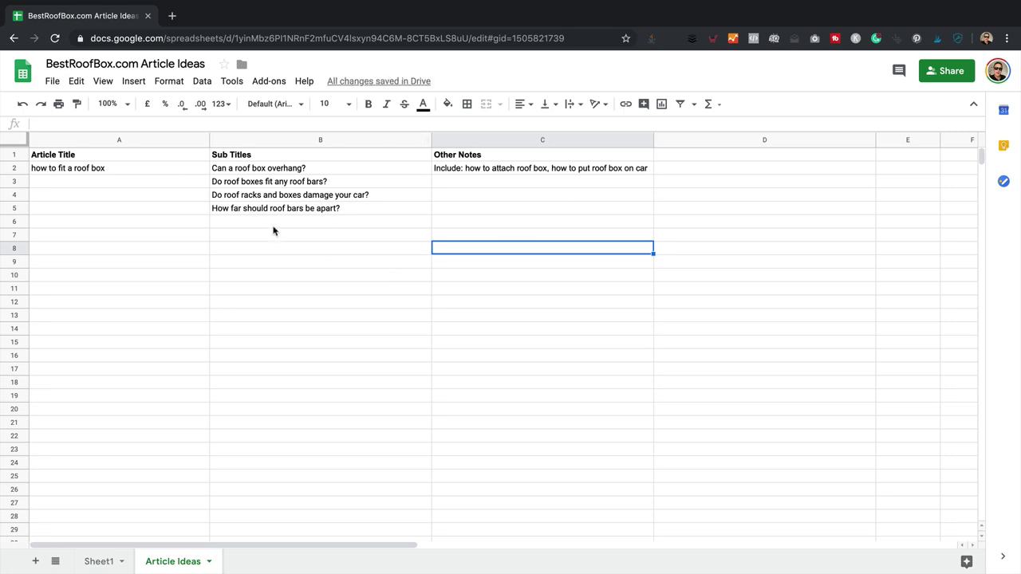
- Switch to the Google search window, search for "how to fit roof box" and examine the related questions and searches
{"action": "key", "text": "ctrl+super+f"}
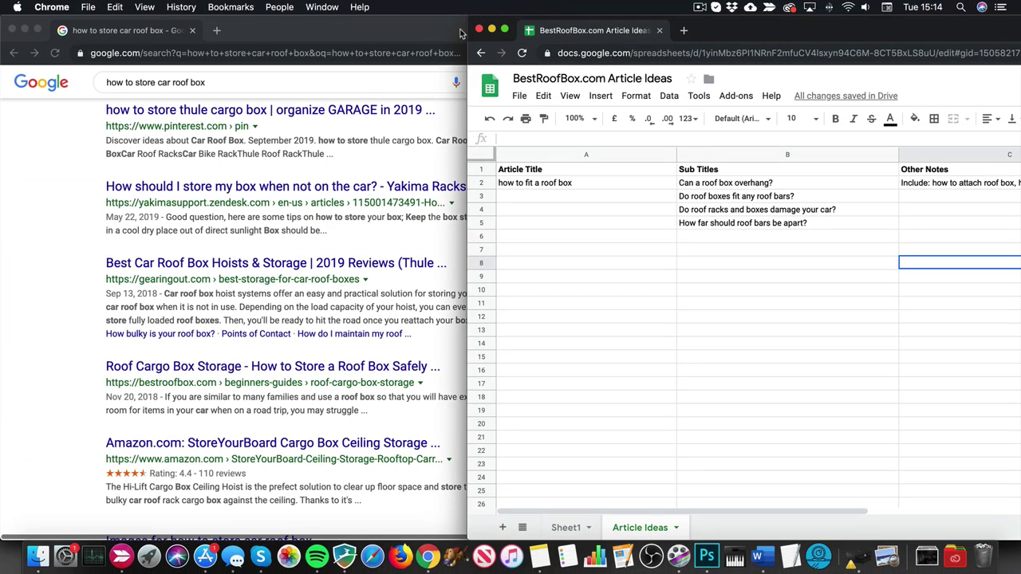
{"action": "left_click", "coordinate": [251, 83]}
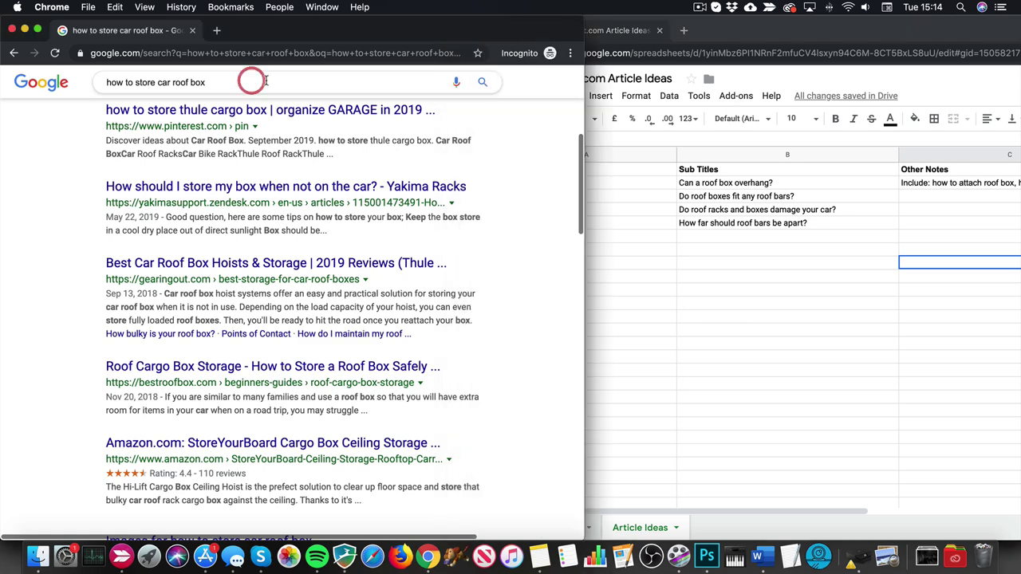
{"action": "triple_click", "coordinate": [251, 83]}
{"action": "type", "text": "how to fi"}
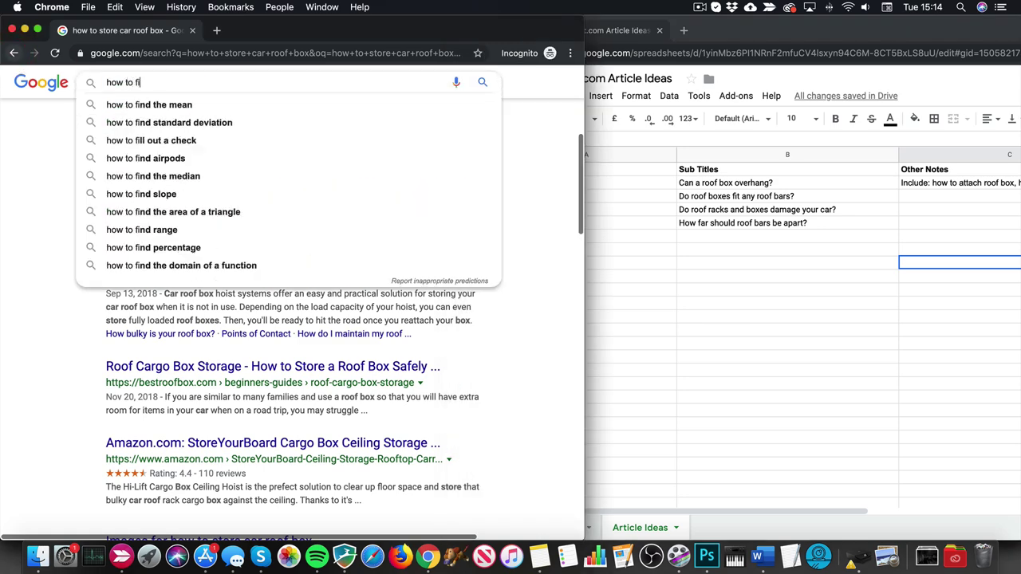
{"action": "type", "text": "t roof box"}
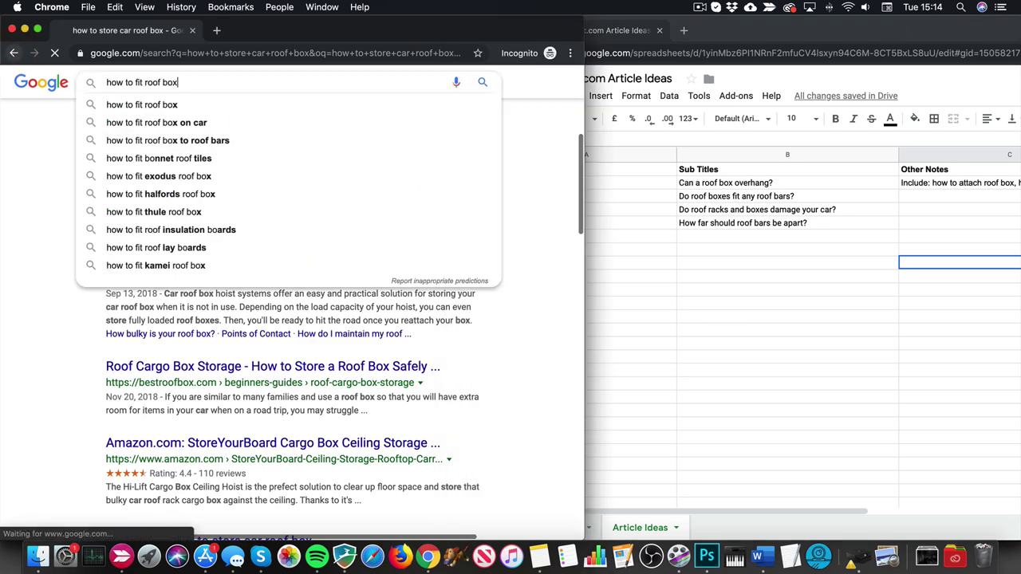
{"action": "key", "text": "Return"}
{"action": "scroll", "coordinate": [252, 211], "scroll_direction": "down", "scroll_amount": 5}
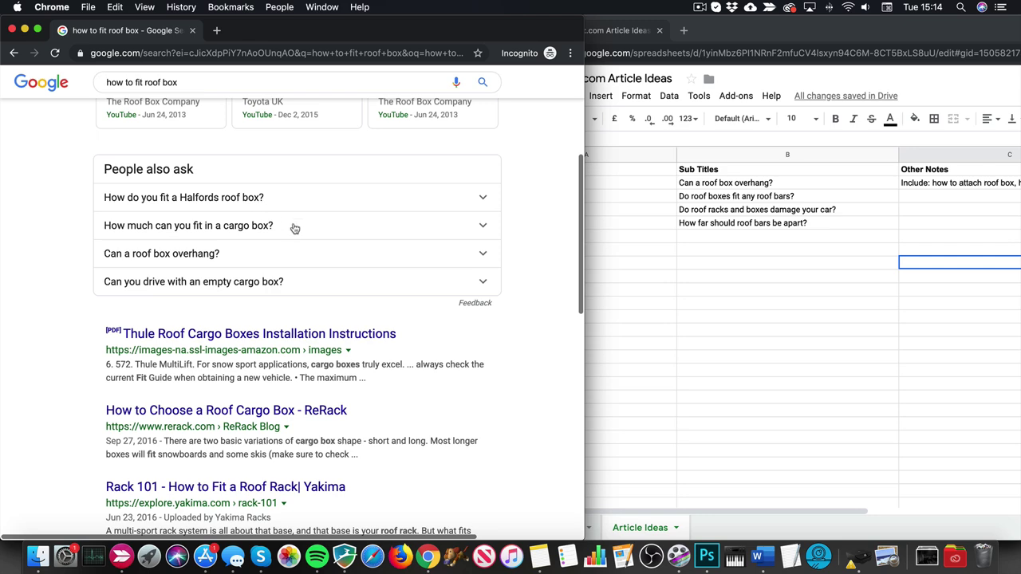
{"action": "scroll", "coordinate": [292, 228], "scroll_direction": "down", "scroll_amount": 10}
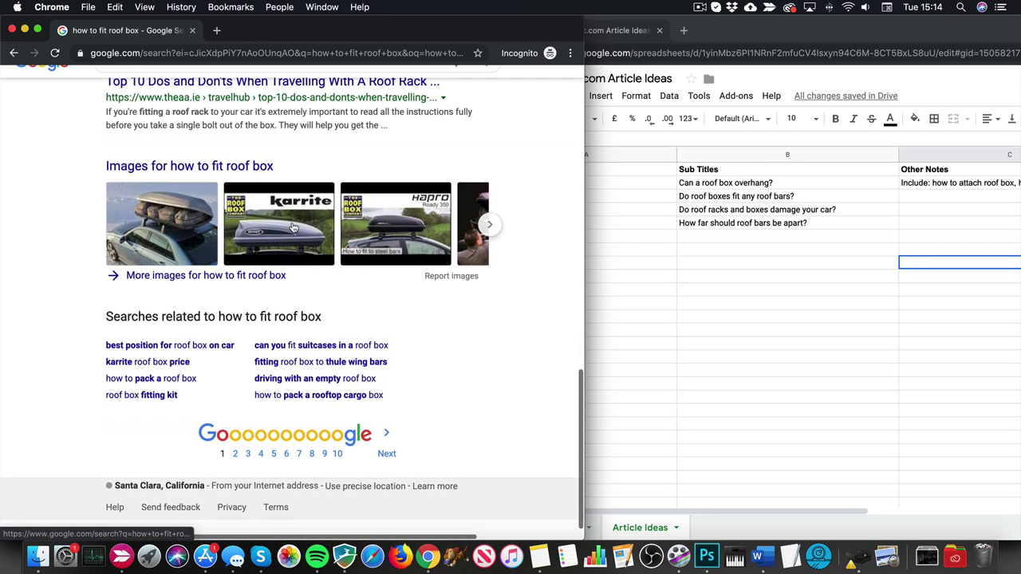
{"action": "scroll", "coordinate": [294, 228], "scroll_direction": "up", "scroll_amount": 1}
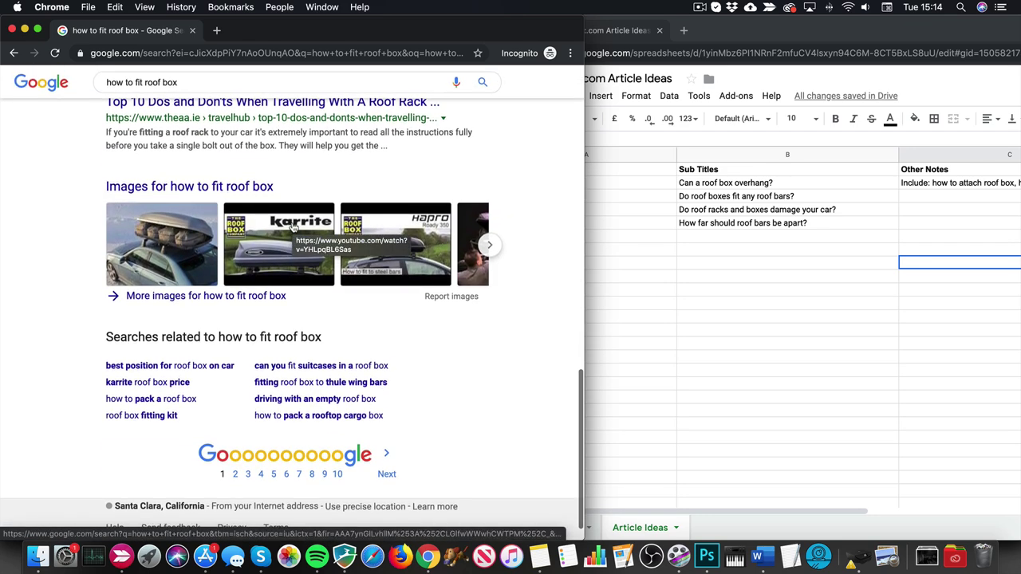
- Open the related search "best position for roof box on car" and enter "What's the best position for roof box on car?" as a sub title in B6
{"action": "left_click", "coordinate": [186, 366]}
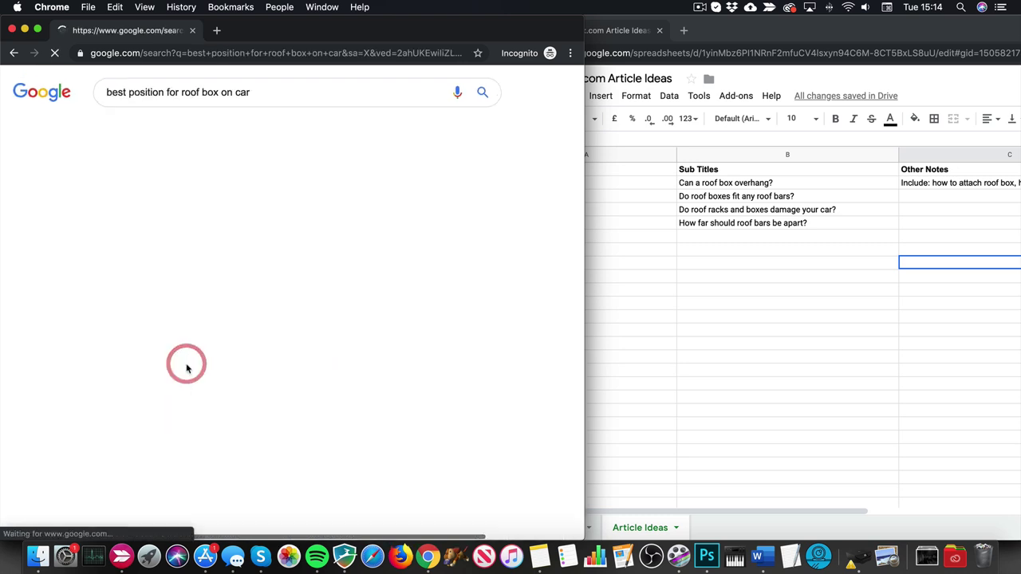
{"action": "triple_click", "coordinate": [264, 91]}
{"action": "left_click", "coordinate": [702, 237]}
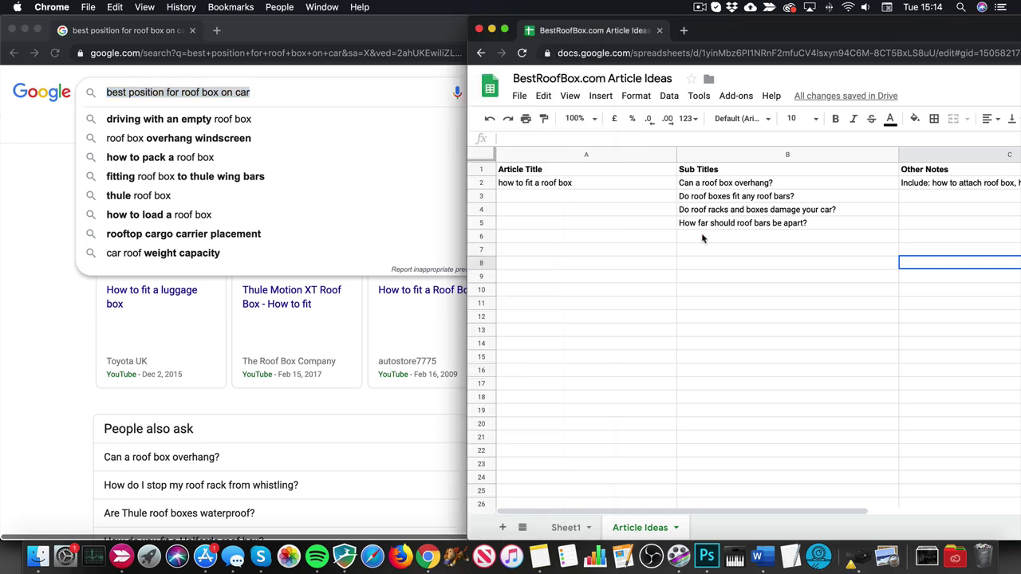
{"action": "left_click", "coordinate": [702, 237]}
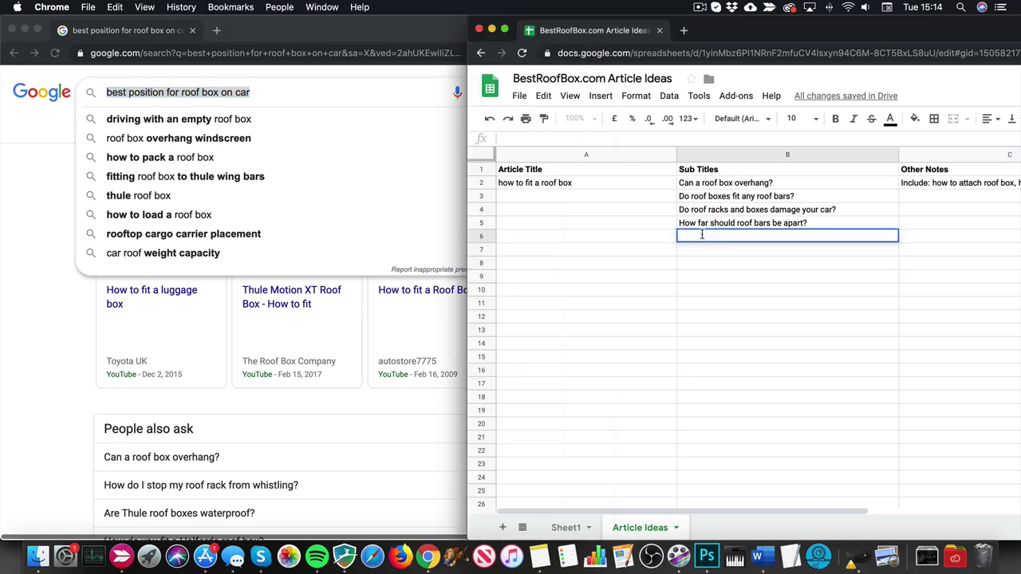
{"action": "type", "text": "What's the best position for roof box on car?"}
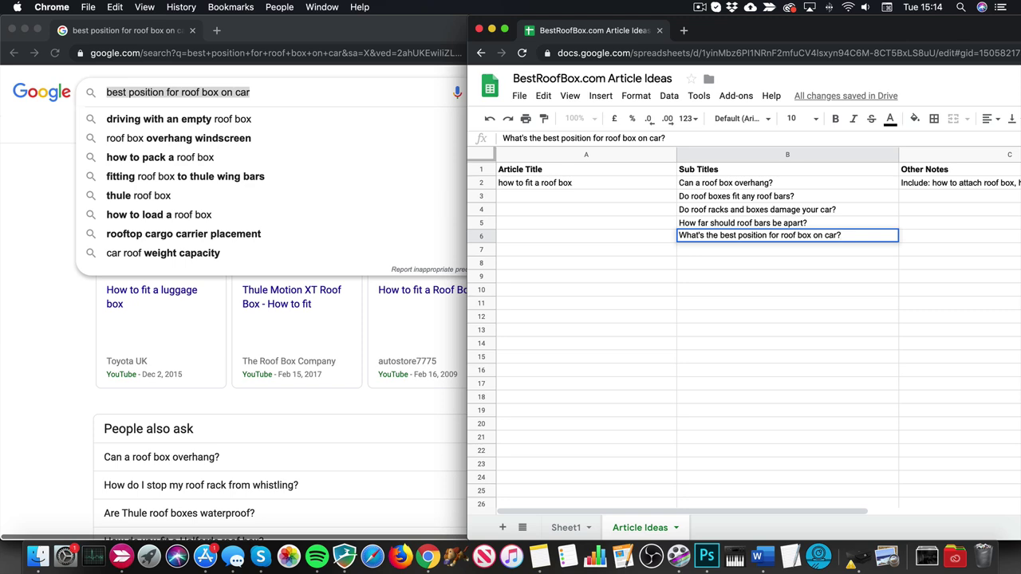
- Open the suggested search "rooftop cargo carrier placement" and append that phrase after a comma to the Other Notes text in C2
{"action": "left_click", "coordinate": [190, 235]}
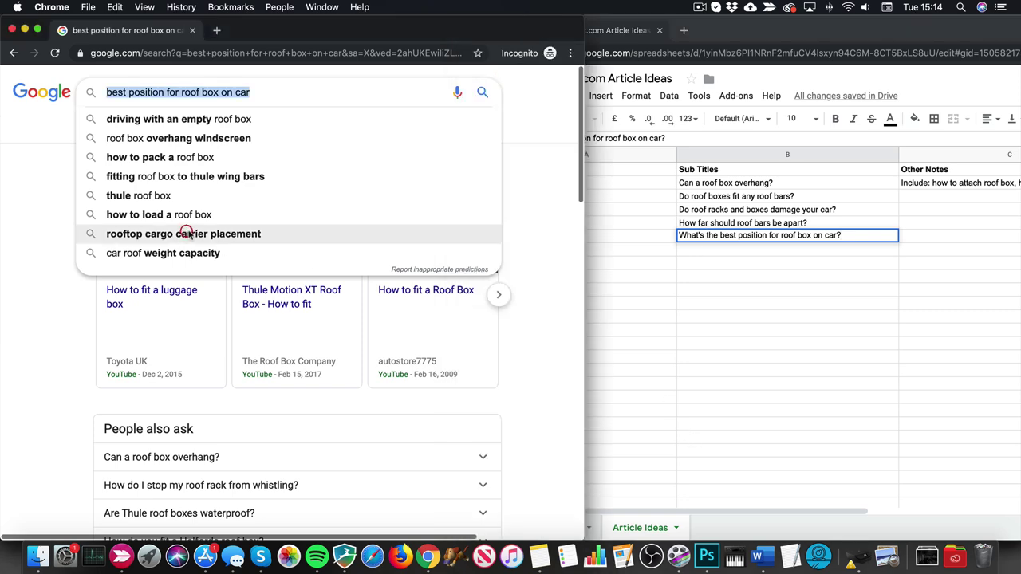
{"action": "left_click", "coordinate": [249, 92]}
{"action": "key", "text": "super+a"}
{"action": "key", "text": "super+c"}
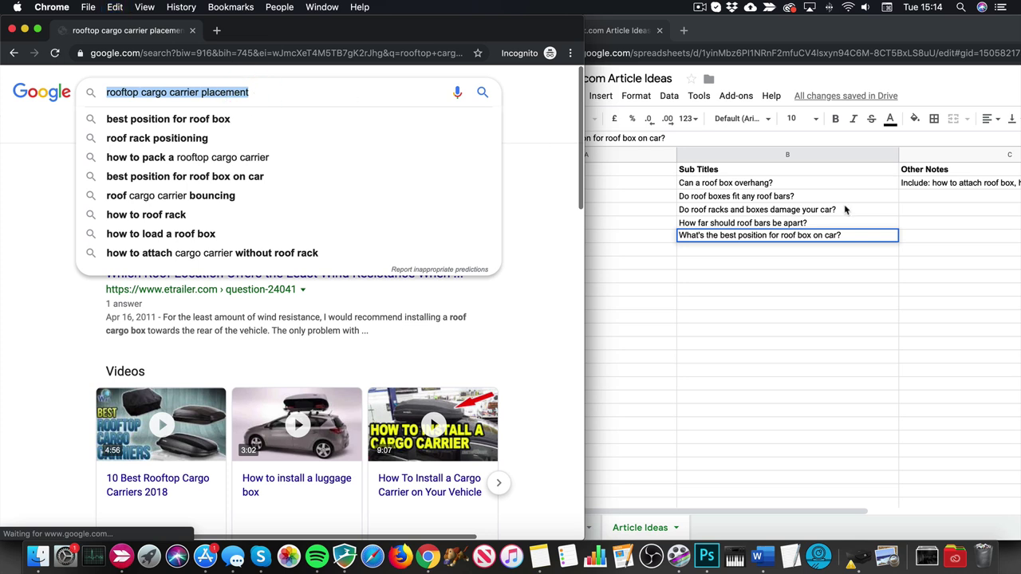
{"action": "left_click", "coordinate": [930, 183]}
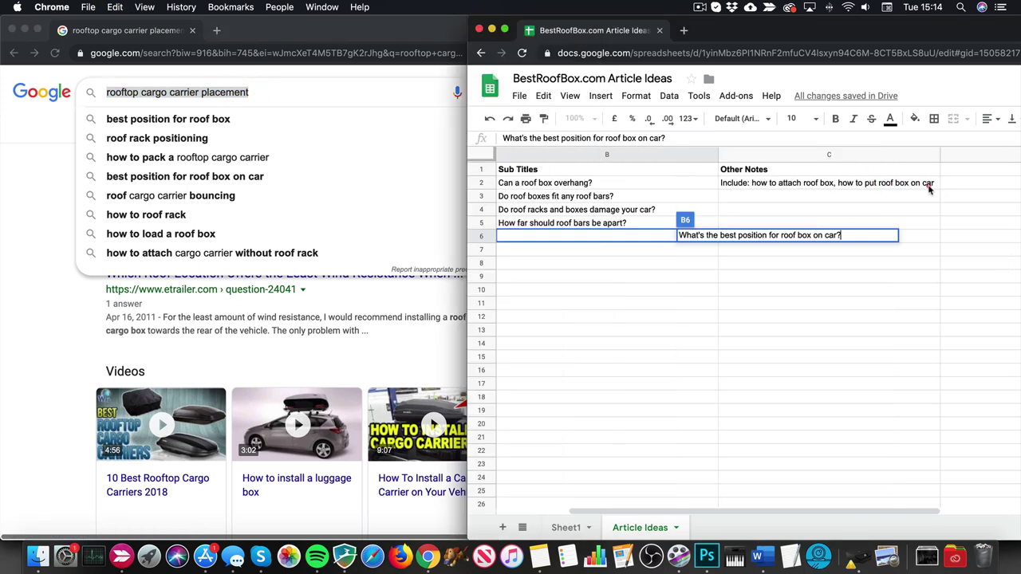
{"action": "left_click", "coordinate": [932, 183]}
{"action": "left_click", "coordinate": [738, 142]}
{"action": "type", "text": ","}
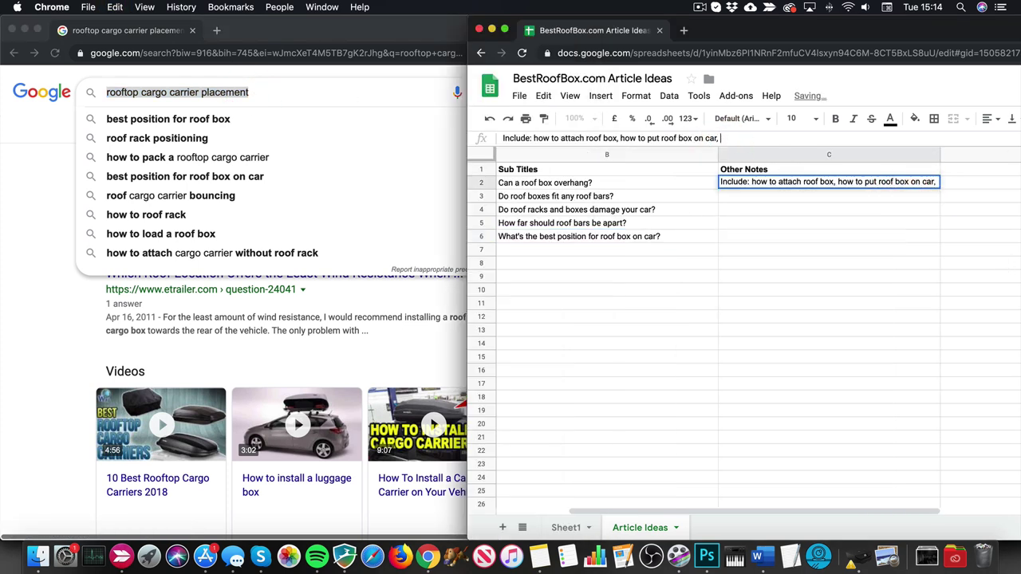
{"action": "key", "text": "super+v"}
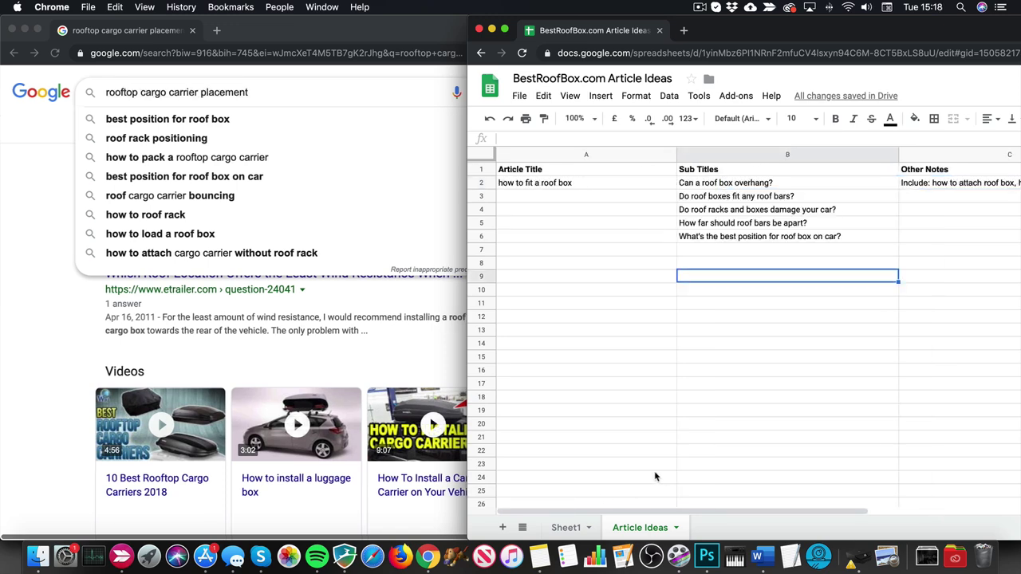
- On Sheet1, mark the used keywords in A16, A17, C8 and C23 with the same green fill as A5
{"action": "left_click", "coordinate": [562, 527]}
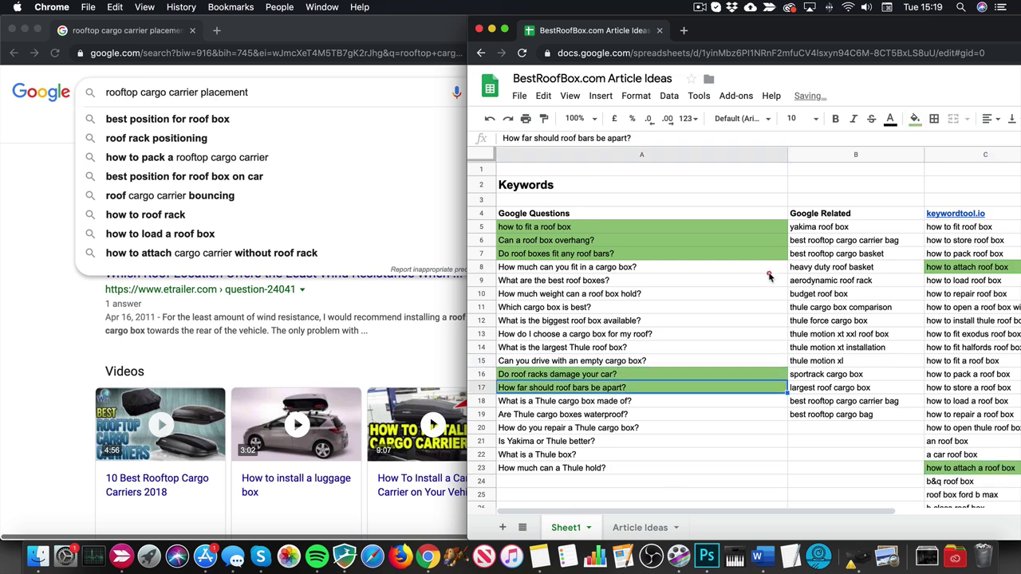
{"action": "left_click", "coordinate": [767, 270]}
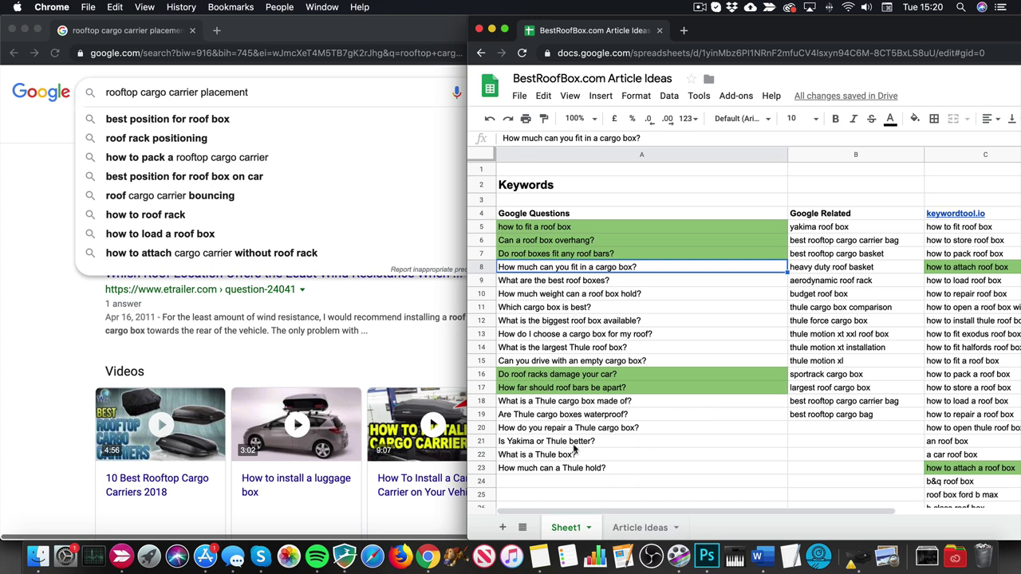
- Select rows 2 to 6, holding the "how to fit a roof box" article, on the Article Ideas sheet
{"action": "left_click", "coordinate": [642, 528]}
{"action": "left_click_drag", "start_coordinate": [468, 188], "coordinate": [504, 239]}
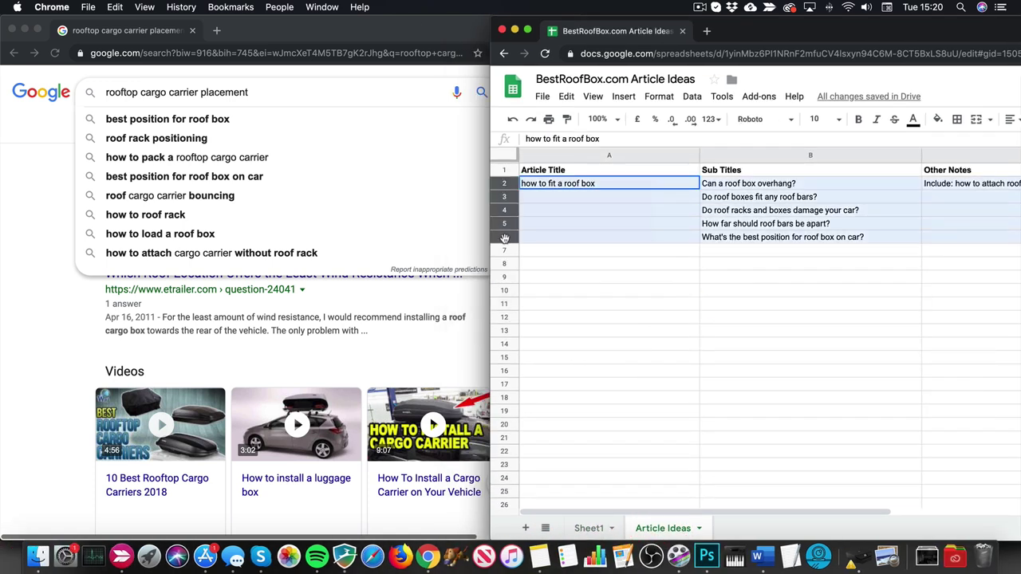
- Fill rows 2 to 6, the roof box fitting article block, with a teal background colour
{"action": "left_click", "coordinate": [938, 119]}
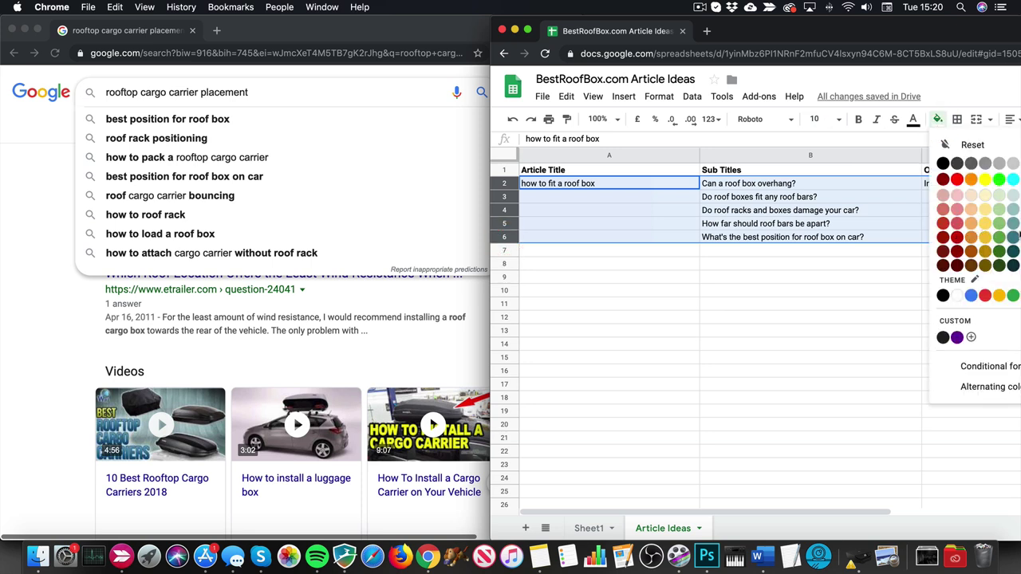
{"action": "left_click", "coordinate": [1013, 225]}
{"action": "left_click", "coordinate": [685, 308]}
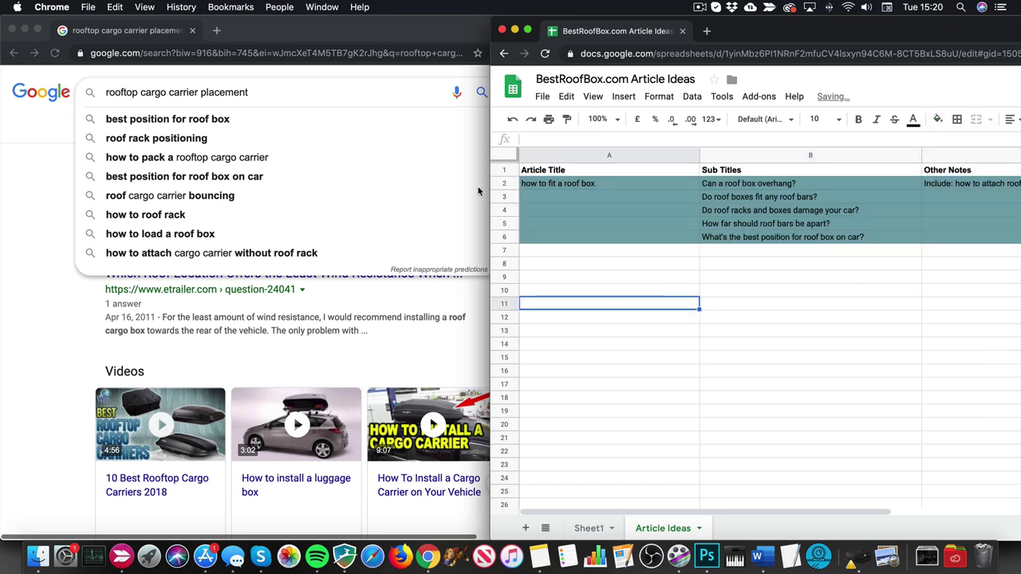
- Change the text colour of rows 2 to 6 to white
{"action": "left_click", "coordinate": [503, 186]}
{"action": "left_click_drag", "start_coordinate": [503, 192], "coordinate": [504, 240]}
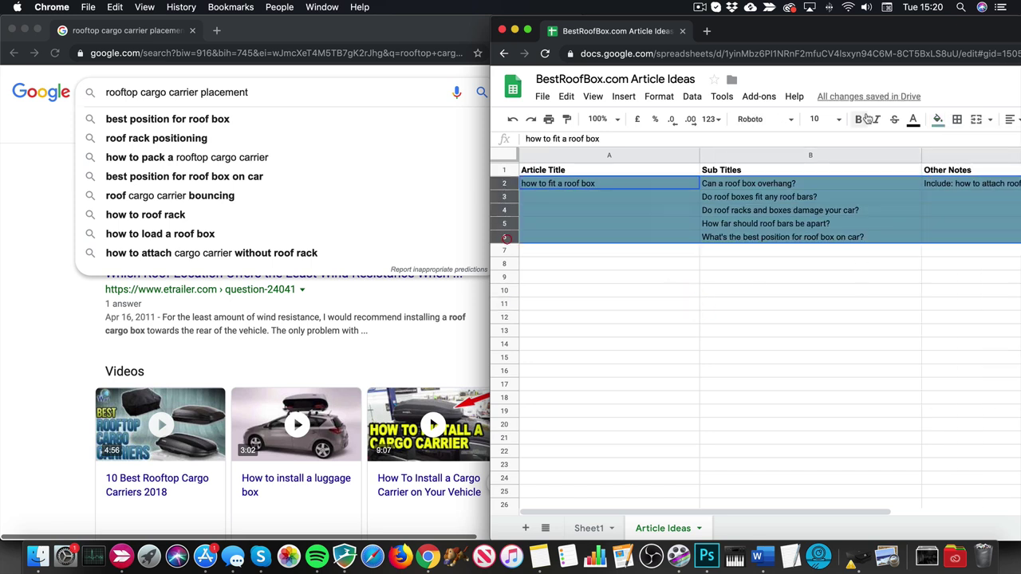
{"action": "left_click", "coordinate": [913, 119]}
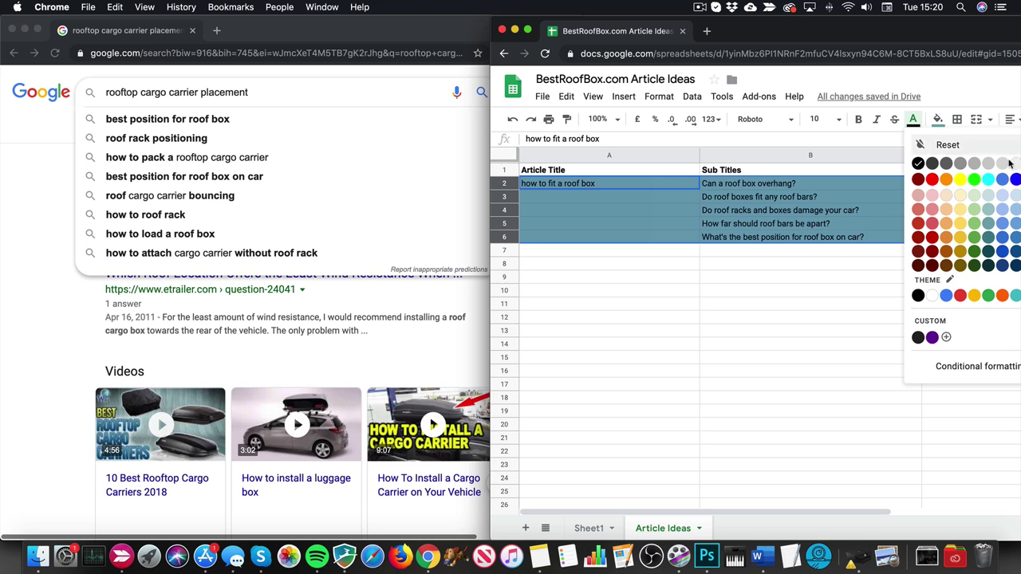
{"action": "left_click_drag", "start_coordinate": [895, 32], "coordinate": [756, 32]}
{"action": "left_click", "coordinate": [904, 163]}
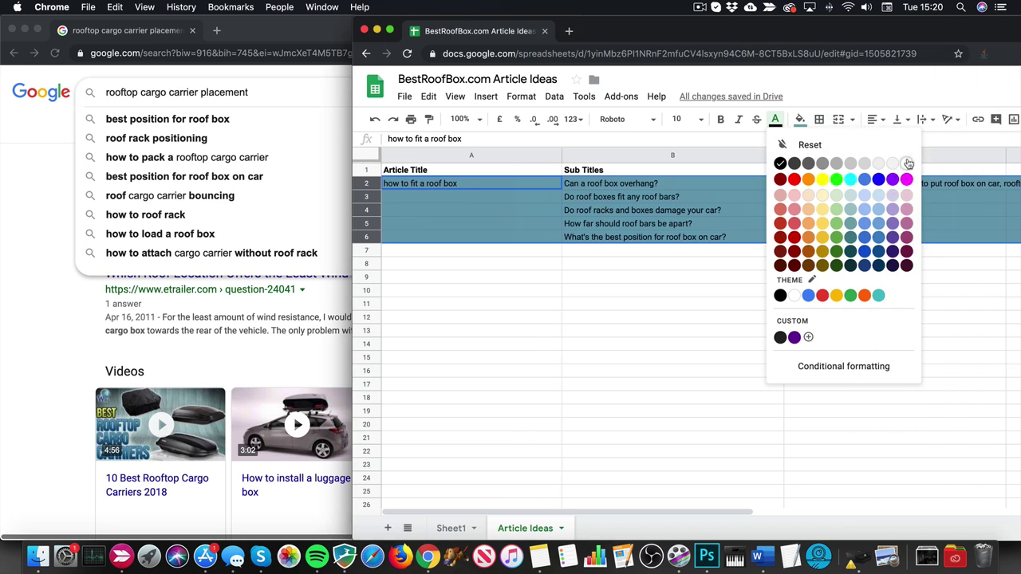
{"action": "left_click", "coordinate": [604, 275]}
- Enter the article title "Ultimate Guide to Thule Roof Boxes" in cell A7
{"action": "left_click", "coordinate": [458, 252]}
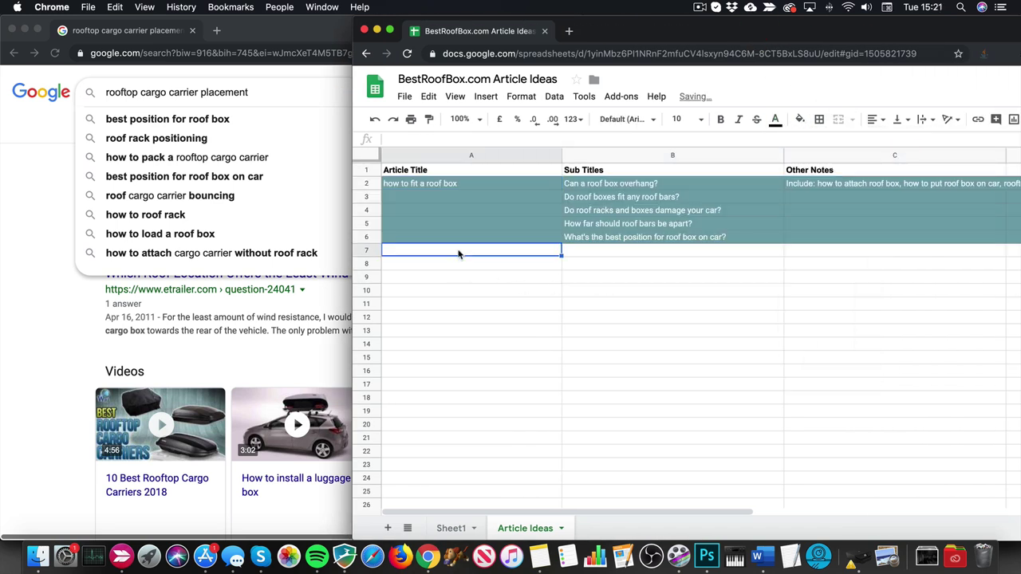
{"action": "type", "text": "The"}
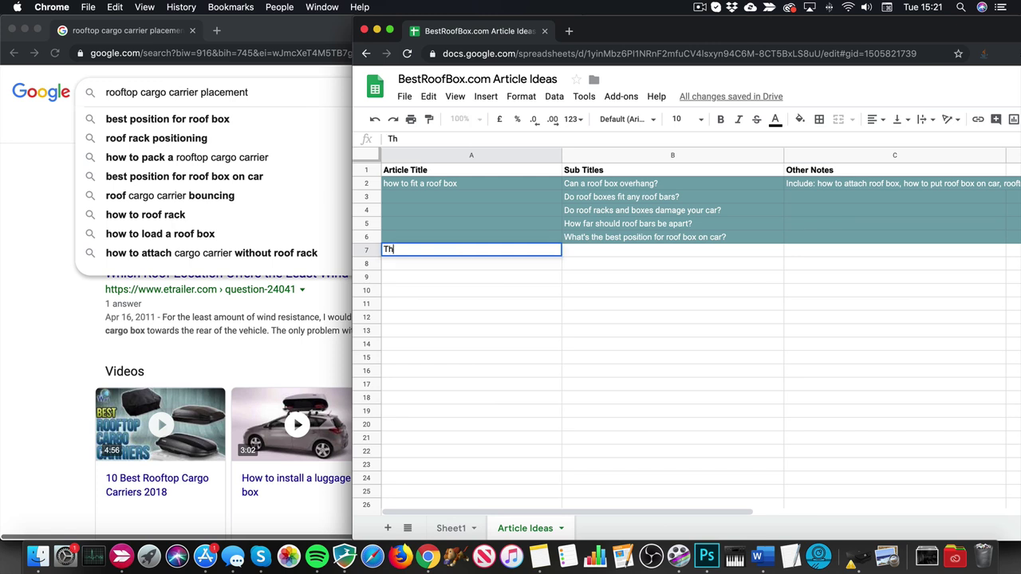
{"action": "key", "text": "BackSpace"}
{"action": "key", "text": "BackSpace"}
{"action": "key", "text": "BackSpace"}
{"action": "type", "text": "Ultimate Guide to Thule Roof"}
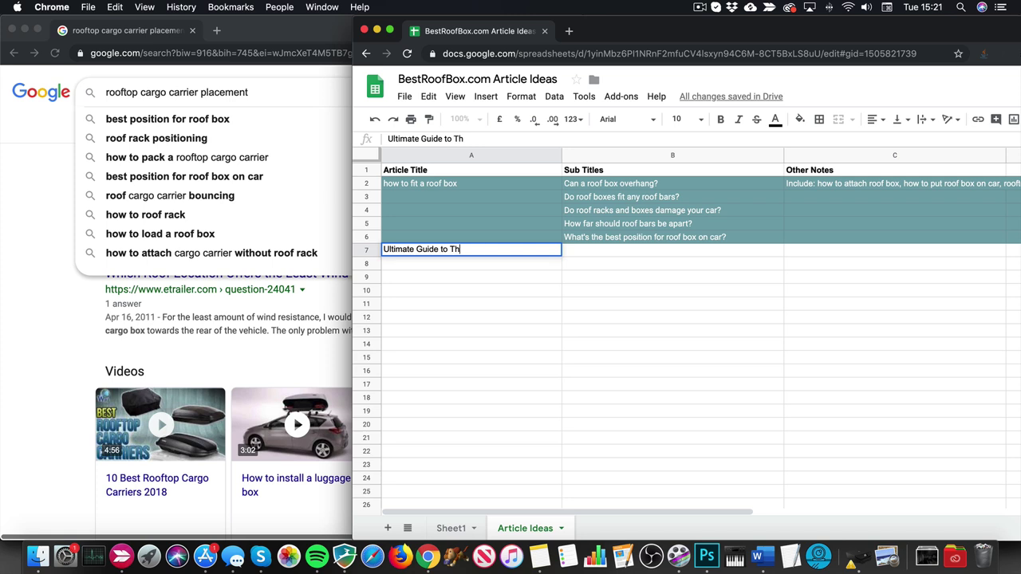
{"action": "type", "text": " Boxes"}
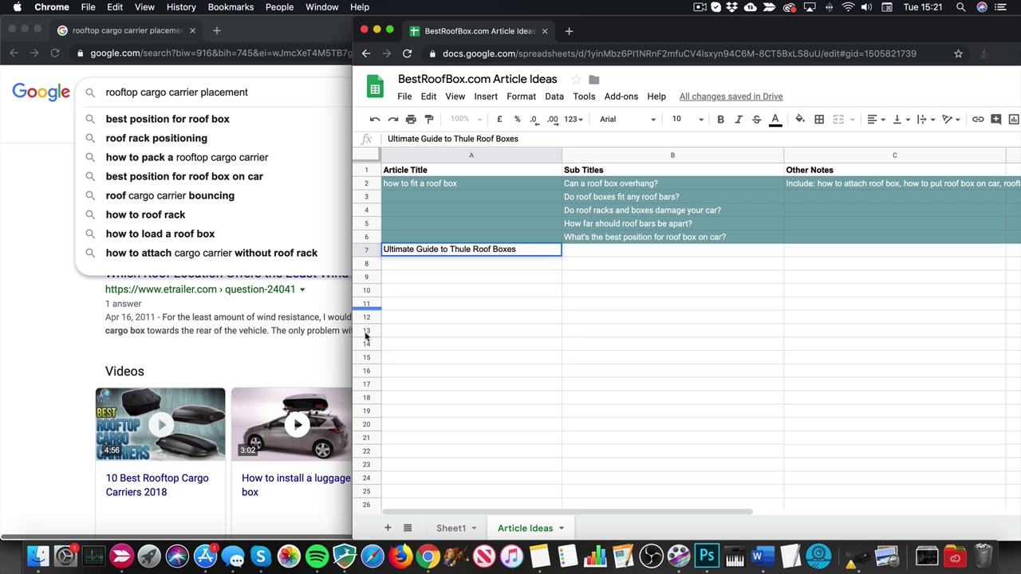
{"action": "left_click", "coordinate": [538, 307]}
- Copy the question "What is a Thule box?" from Sheet1 into cell B7 of the Article Ideas sheet as a sub title
{"action": "left_click", "coordinate": [582, 254]}
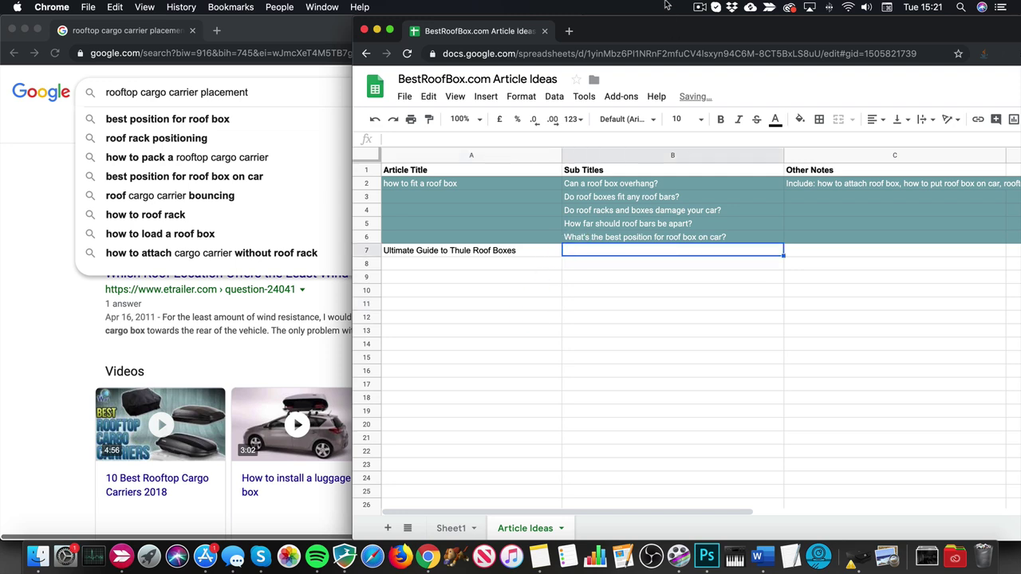
{"action": "left_click_drag", "start_coordinate": [666, 24], "coordinate": [722, 26]}
{"action": "left_click", "coordinate": [500, 531]}
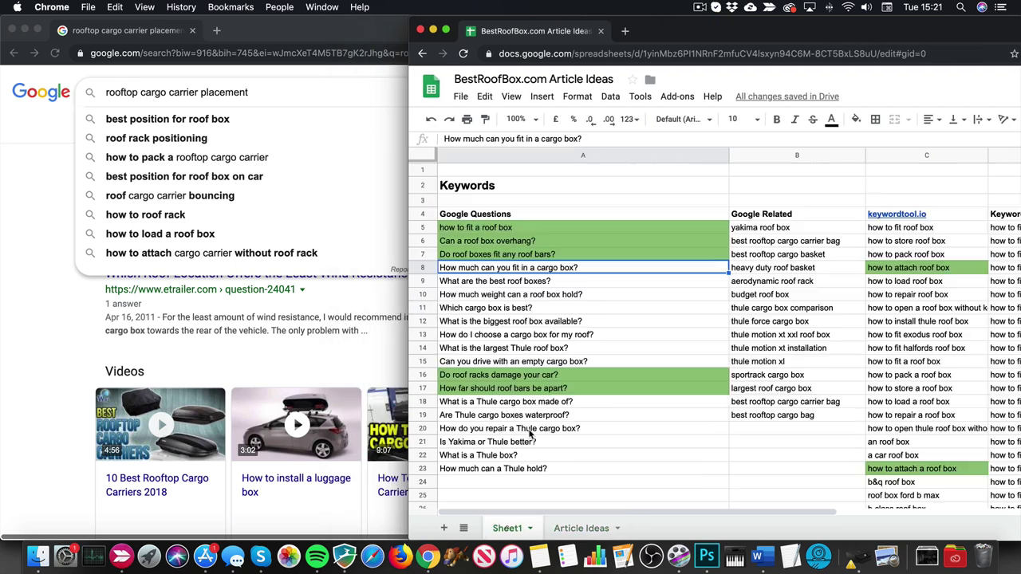
{"action": "left_click", "coordinate": [561, 294]}
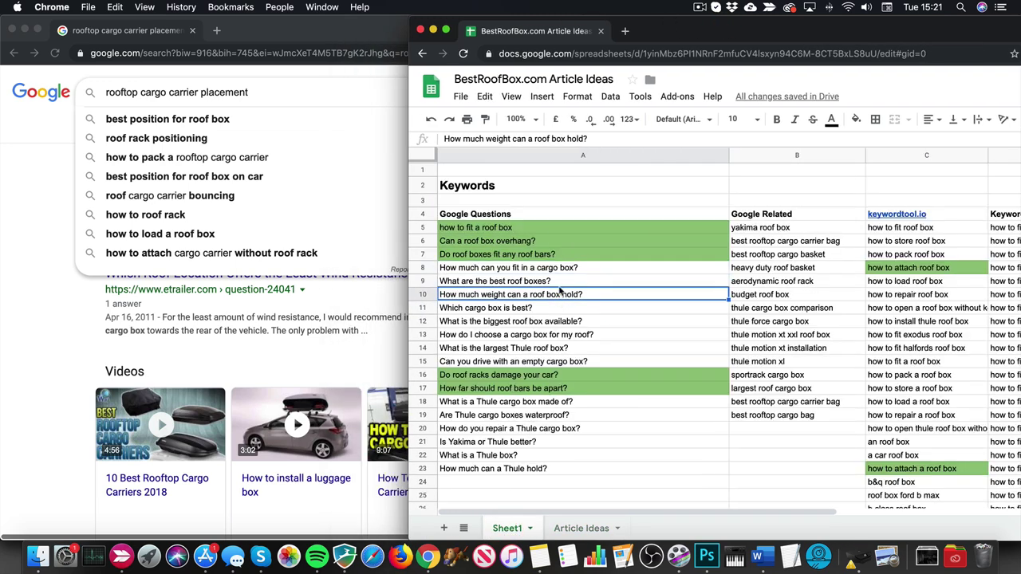
{"action": "left_click", "coordinate": [548, 349]}
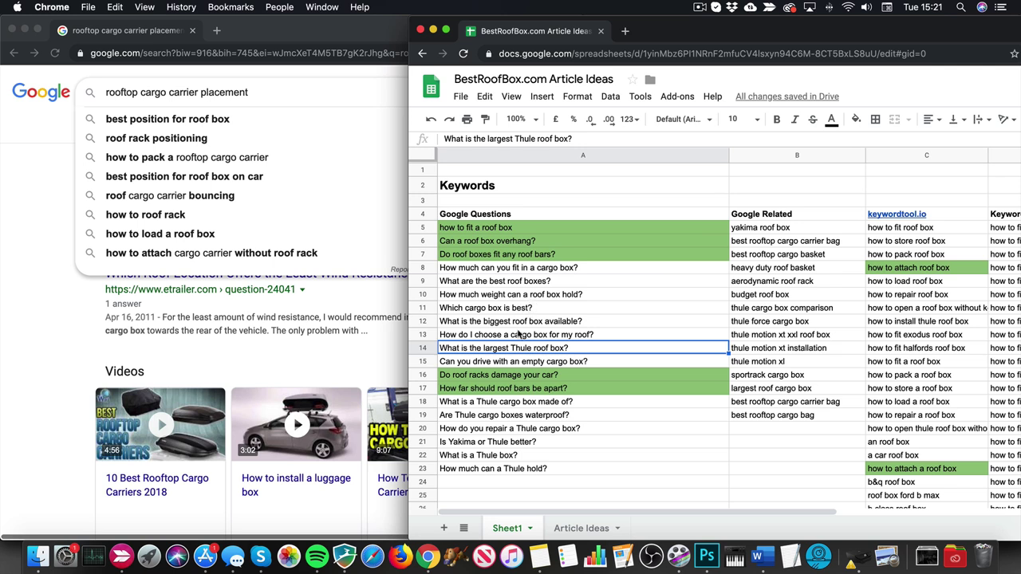
{"action": "left_click", "coordinate": [517, 459]}
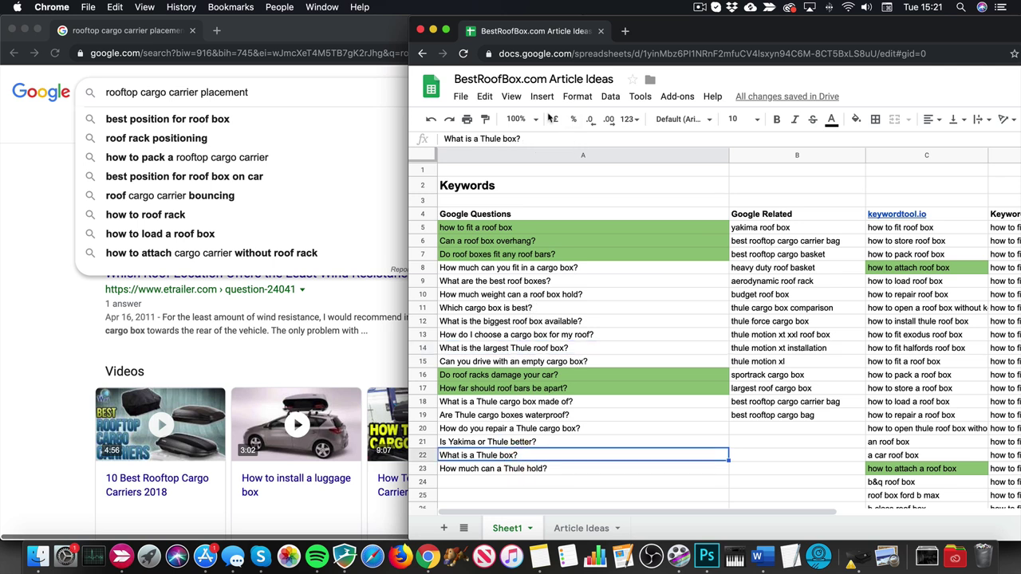
{"action": "left_click_drag", "start_coordinate": [530, 138], "coordinate": [435, 138]}
{"action": "key", "text": "super+c"}
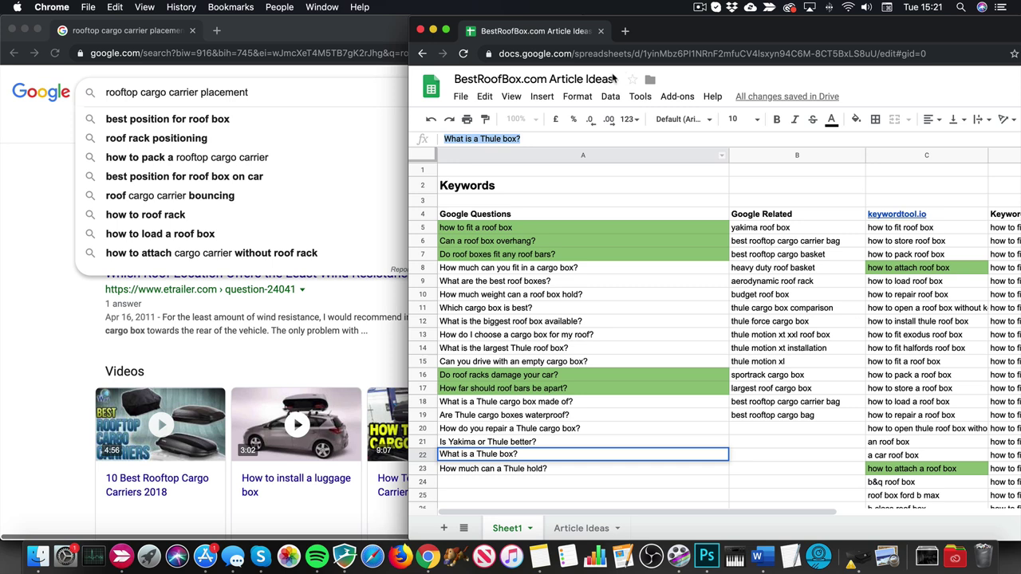
{"action": "left_click", "coordinate": [561, 527]}
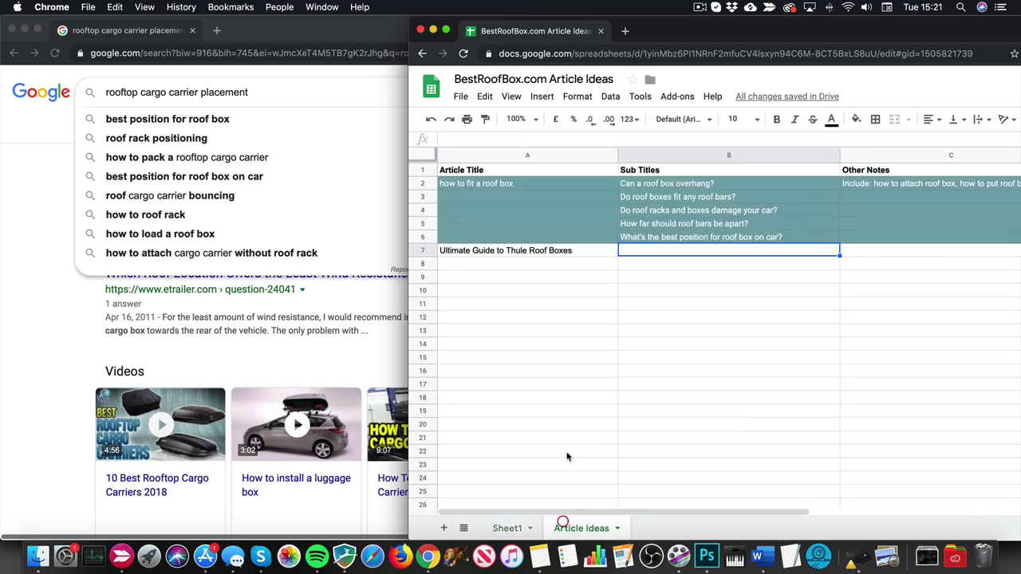
{"action": "left_click", "coordinate": [661, 250]}
{"action": "key", "text": "super+v"}
{"action": "left_click", "coordinate": [657, 262]}
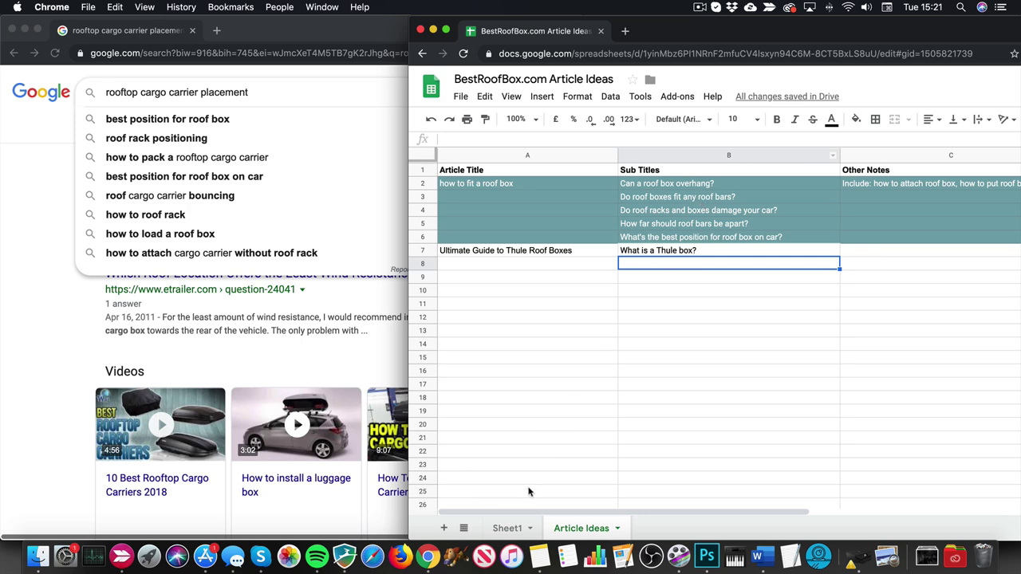
- Copy "Are Thule cargo boxes waterproof?" from Sheet1 into cell B8 of the Article Ideas sheet
{"action": "left_click", "coordinate": [514, 528]}
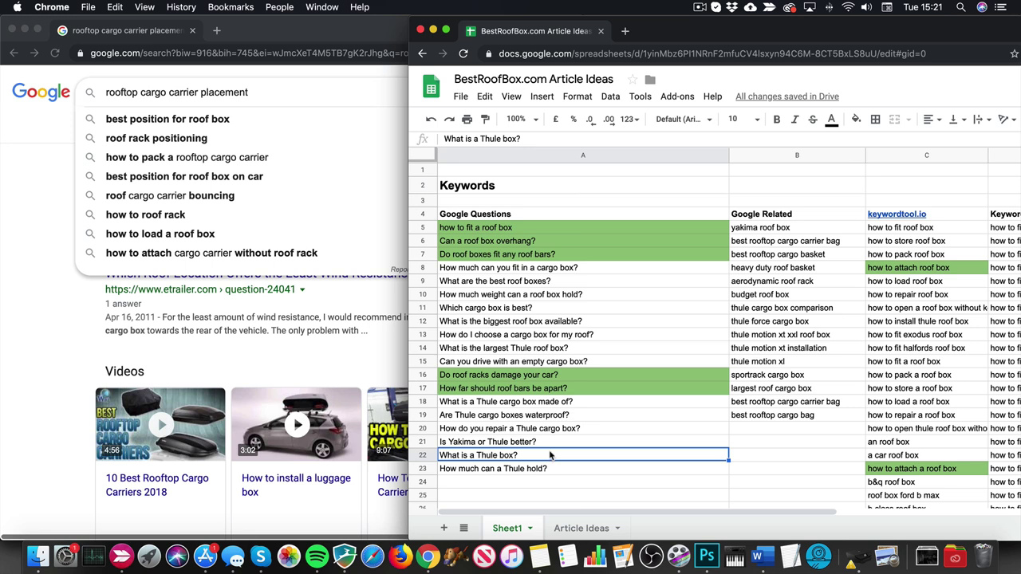
{"action": "left_click", "coordinate": [563, 417]}
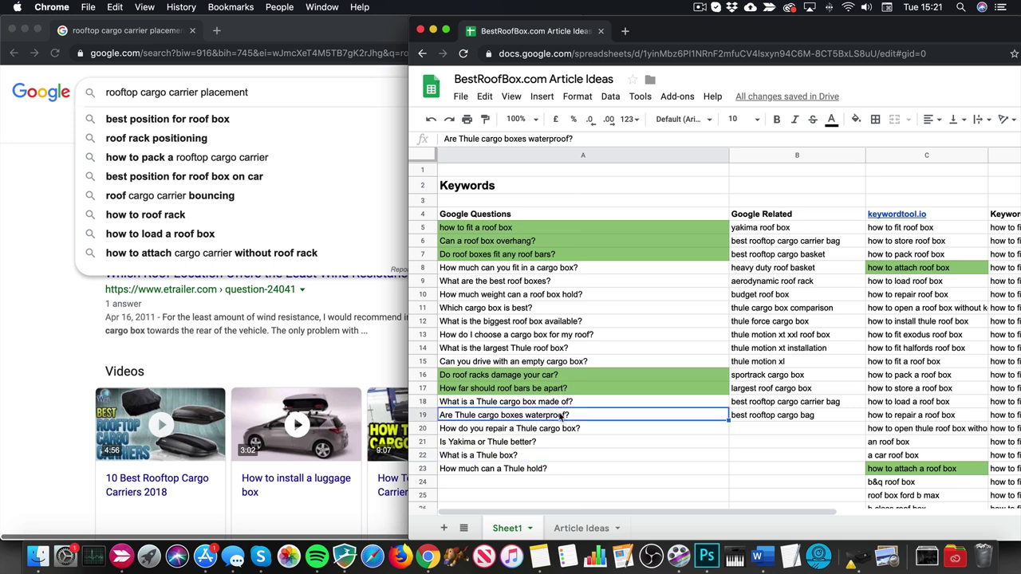
{"action": "left_click", "coordinate": [593, 520]}
{"action": "type", "text": "Are Thule cargo boxes waterproof?"}
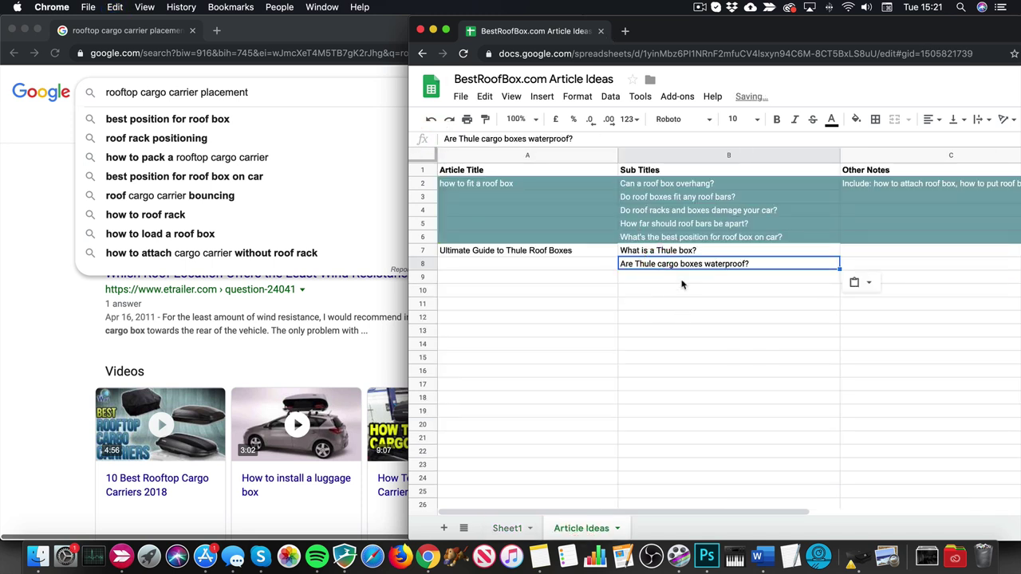
{"action": "key", "text": "Down"}
- Highlight the used questions "Are Thule cargo boxes waterproof?" and "What is a Thule box?" in Sheet1 with the green fill
{"action": "left_click", "coordinate": [508, 528]}
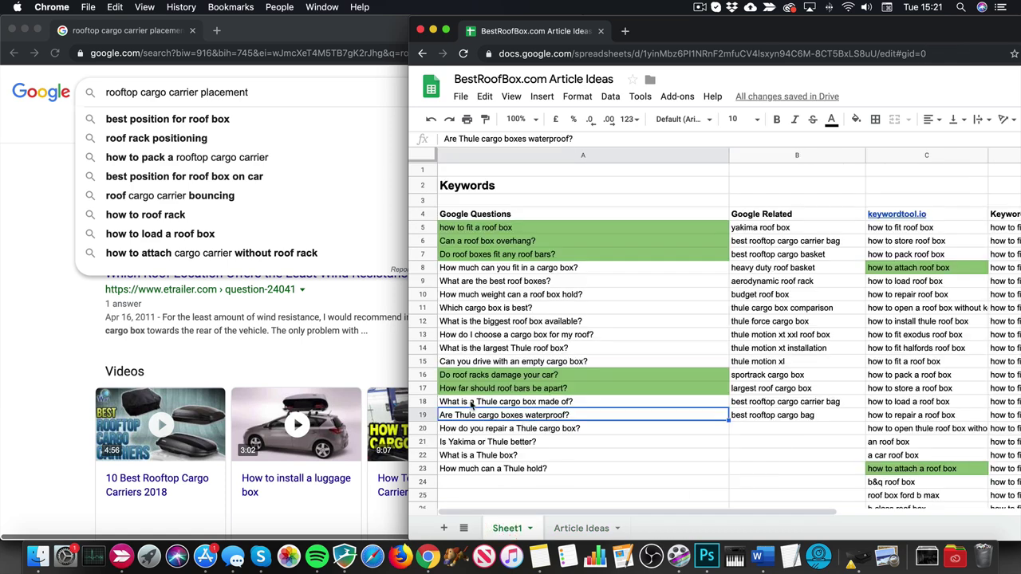
{"action": "left_click", "coordinate": [856, 119]}
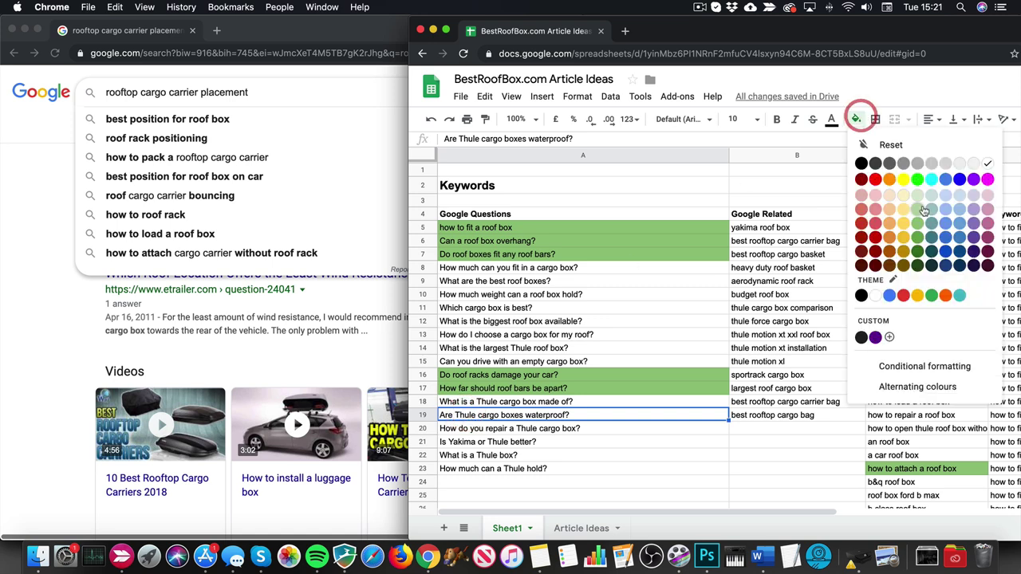
{"action": "left_click", "coordinate": [919, 222]}
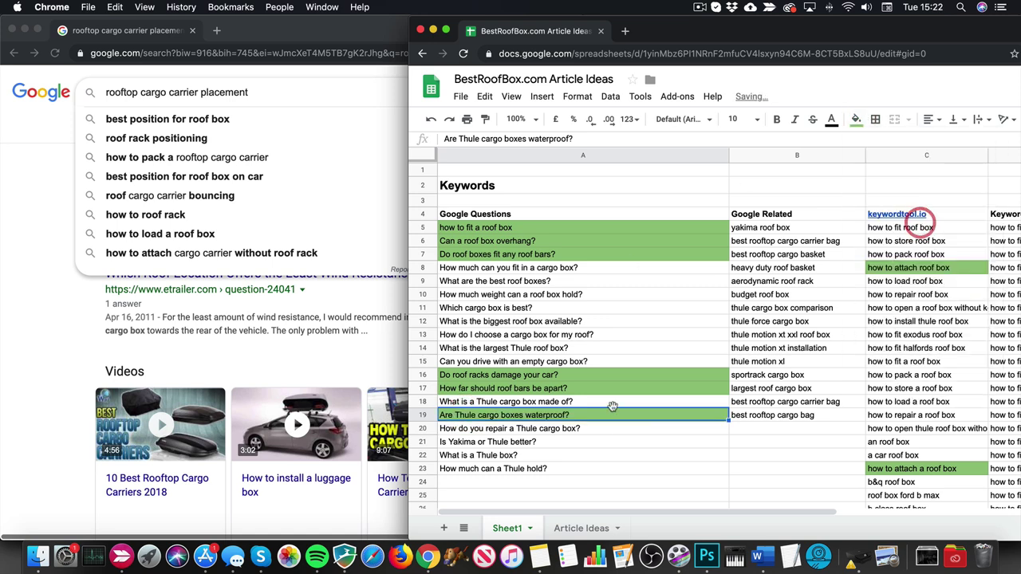
{"action": "left_click", "coordinate": [557, 456]}
{"action": "left_click", "coordinate": [856, 119]}
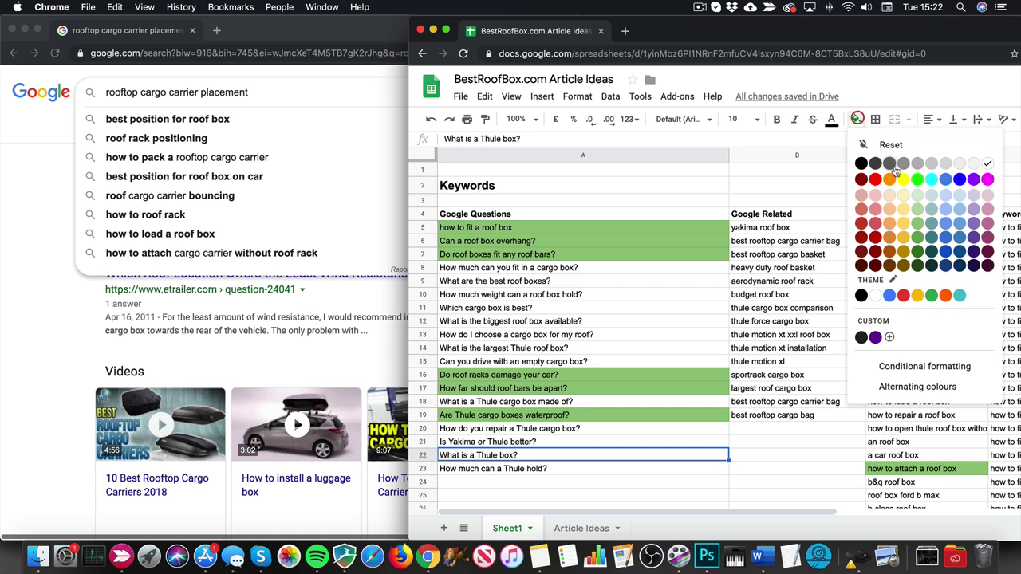
{"action": "left_click", "coordinate": [917, 222]}
- Copy "How much can a Thule hold?" from Sheet1 into cell B9 of the Article Ideas sheet
{"action": "left_click", "coordinate": [583, 471]}
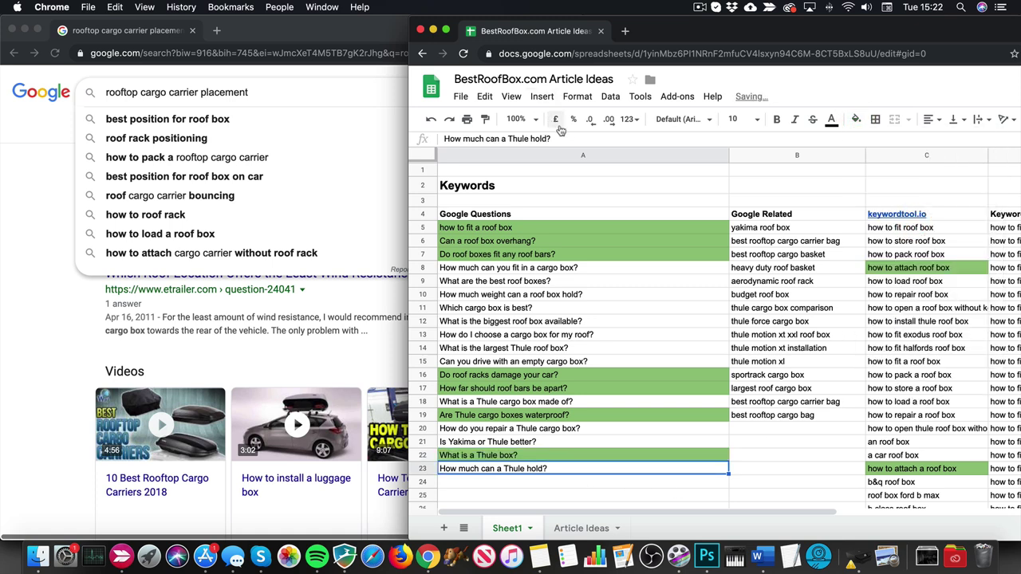
{"action": "left_click_drag", "start_coordinate": [568, 139], "coordinate": [425, 138]}
{"action": "key", "text": "ctrl+c"}
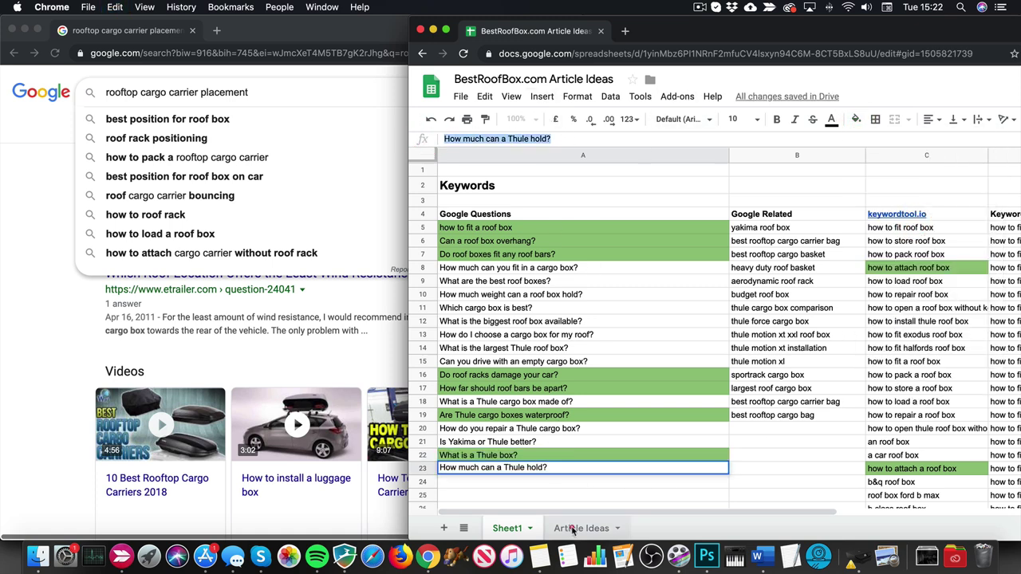
{"action": "left_click", "coordinate": [581, 528]}
{"action": "left_click", "coordinate": [660, 277]}
{"action": "key", "text": "ctrl+v"}
- Highlight "How much can a Thule hold?" in Sheet1 with the same green fill as the other used questions
{"action": "left_click", "coordinate": [507, 528]}
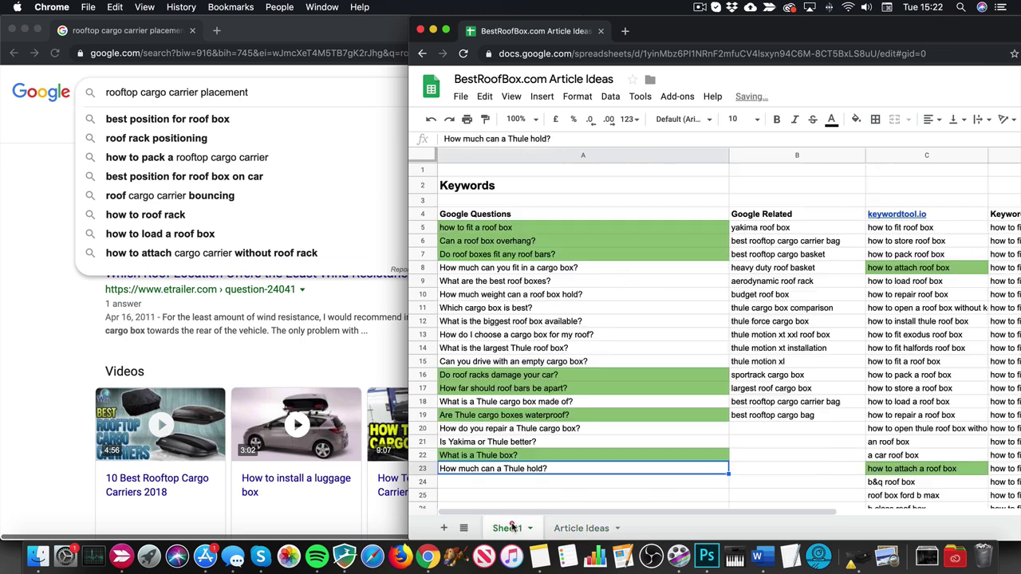
{"action": "left_click", "coordinate": [856, 119]}
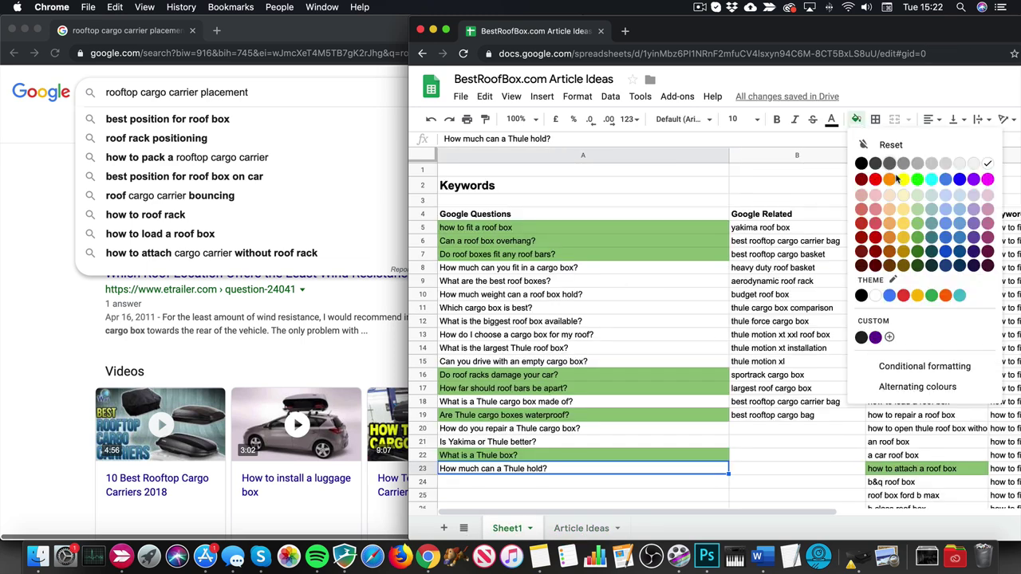
{"action": "left_click", "coordinate": [919, 240]}
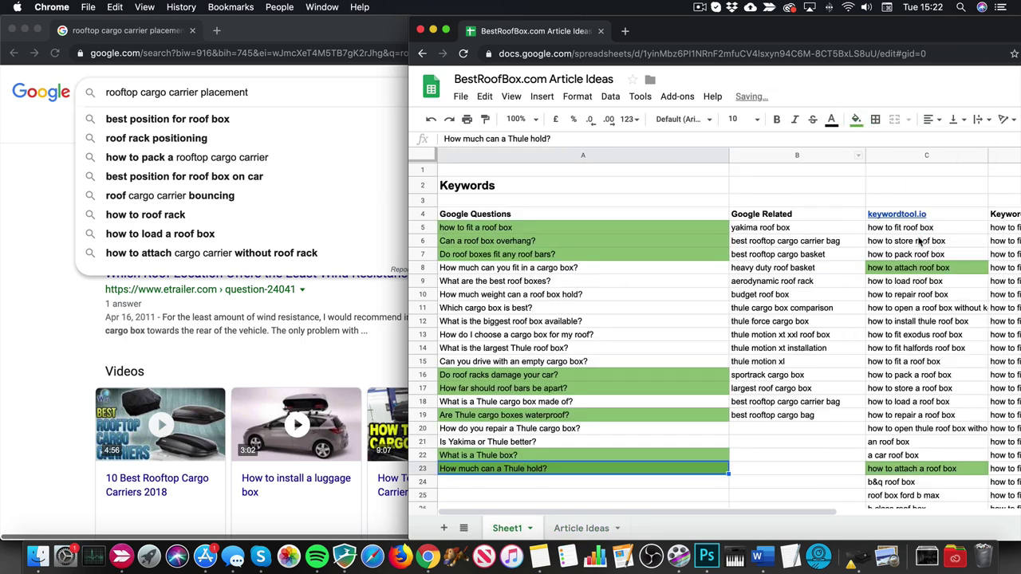
{"action": "left_click", "coordinate": [856, 119]}
{"action": "left_click", "coordinate": [918, 224]}
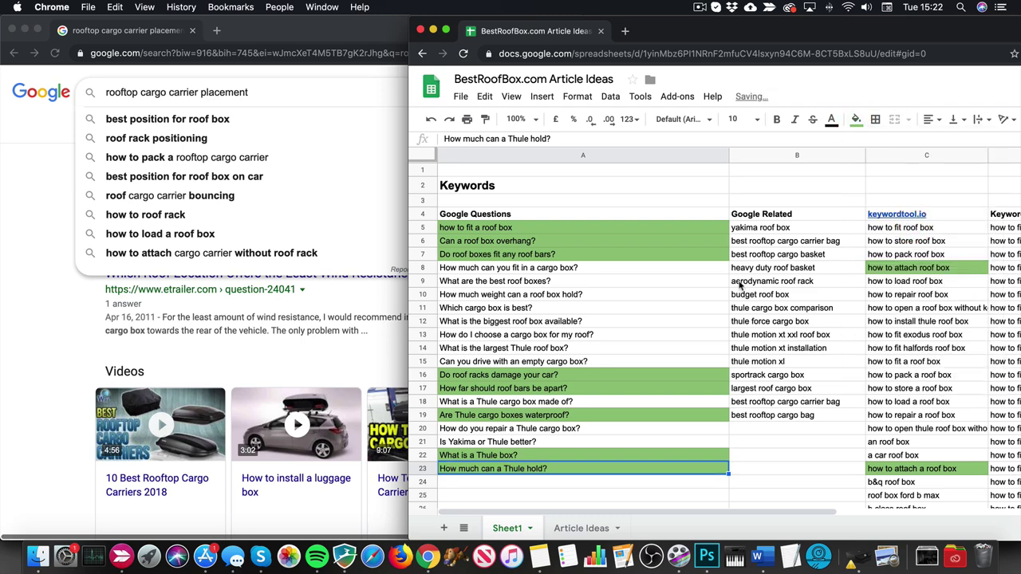
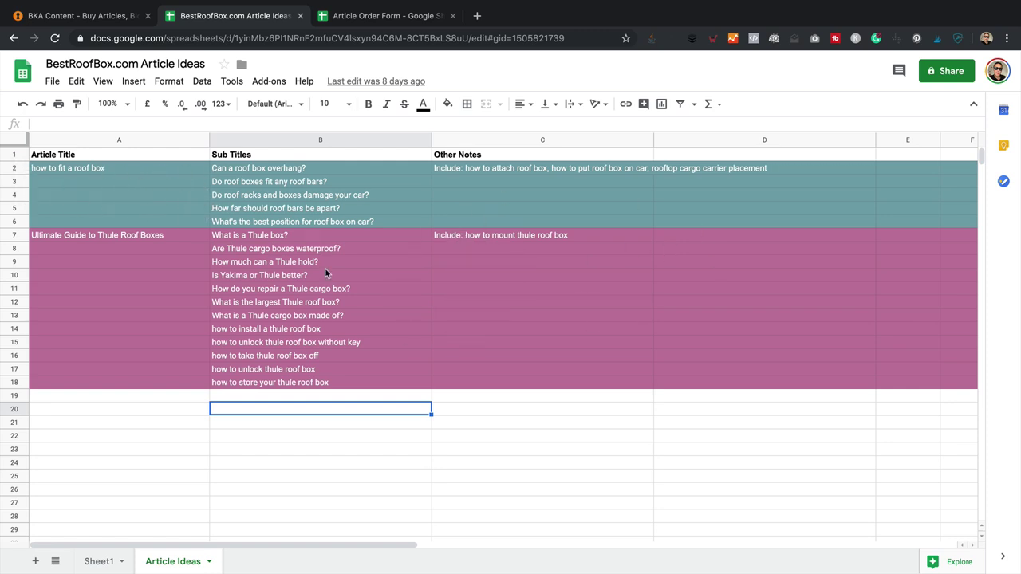
- Review the two article titles and the Thule article's sub titles in the Article Ideas sheet
{"action": "left_click", "coordinate": [179, 174]}
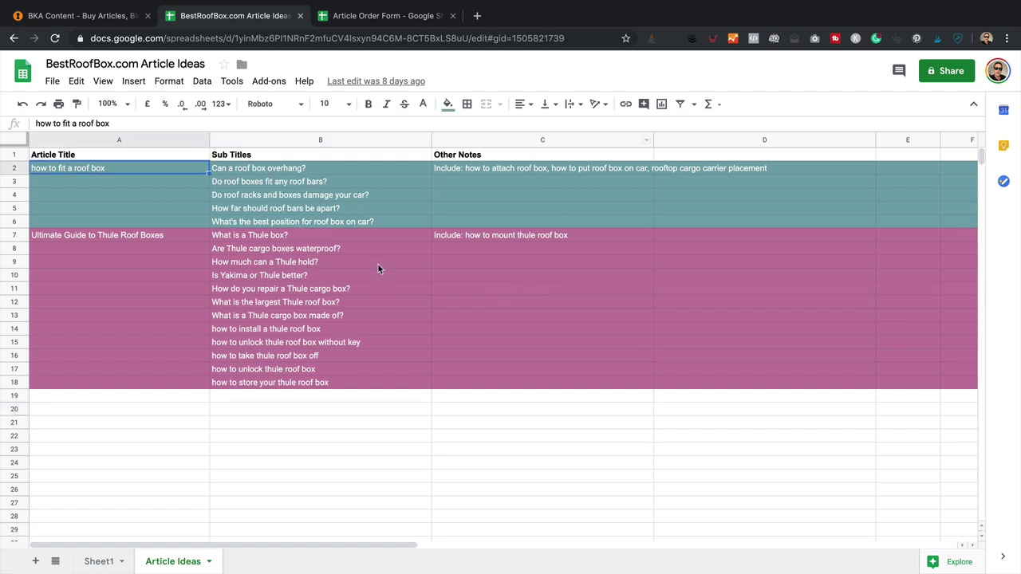
{"action": "left_click", "coordinate": [376, 383]}
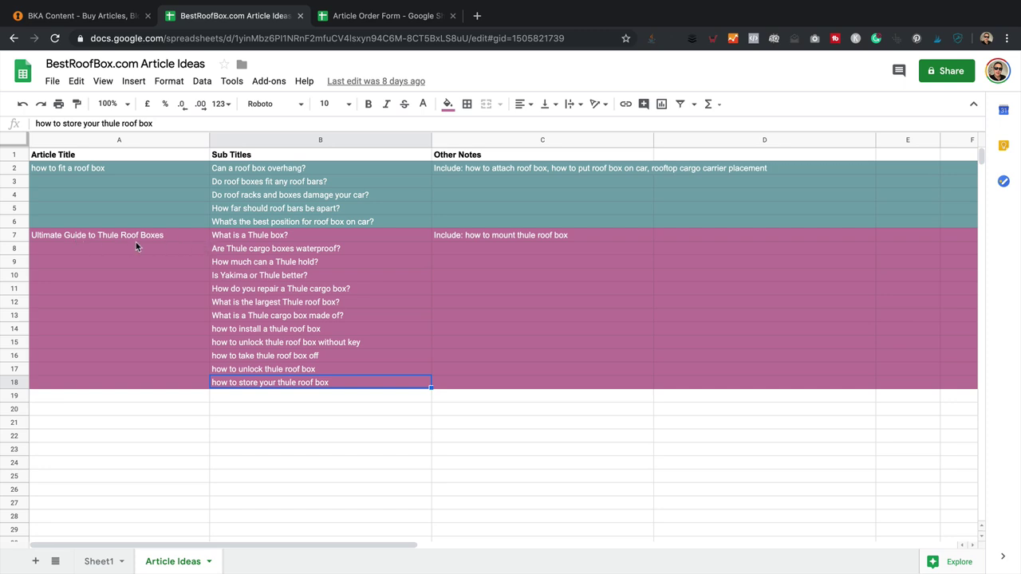
{"action": "left_click", "coordinate": [230, 248]}
{"action": "left_click", "coordinate": [239, 272]}
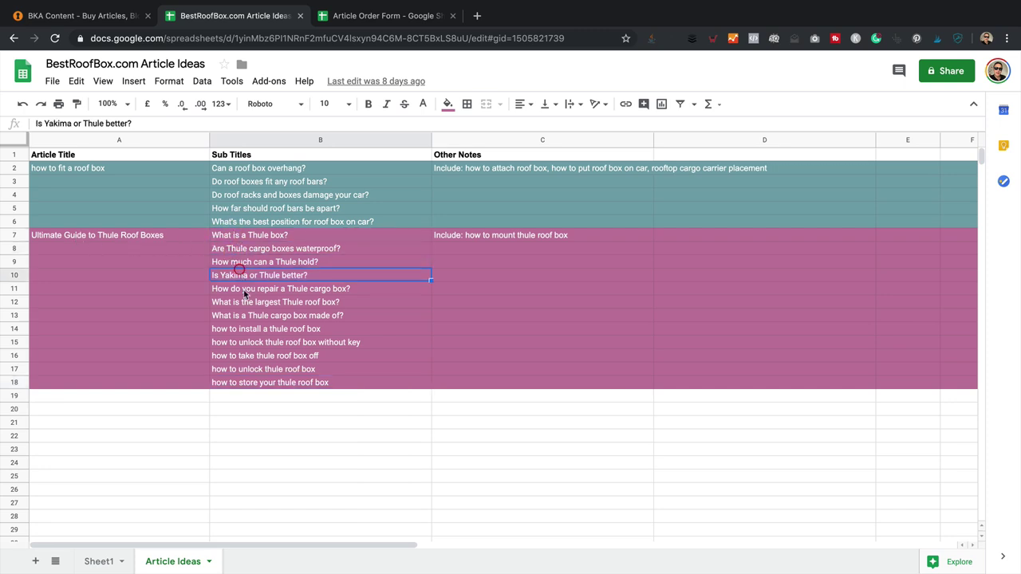
{"action": "left_click", "coordinate": [244, 290]}
{"action": "left_click", "coordinate": [249, 330]}
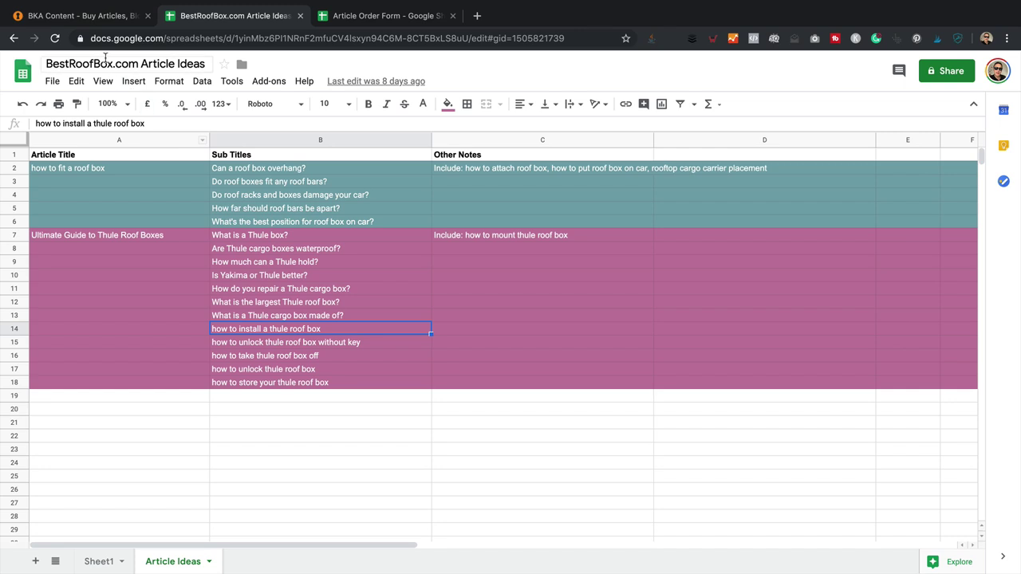
- Switch to the BKA Content site, open its Content Shop and examine the writing services and their starting prices
{"action": "left_click", "coordinate": [89, 16]}
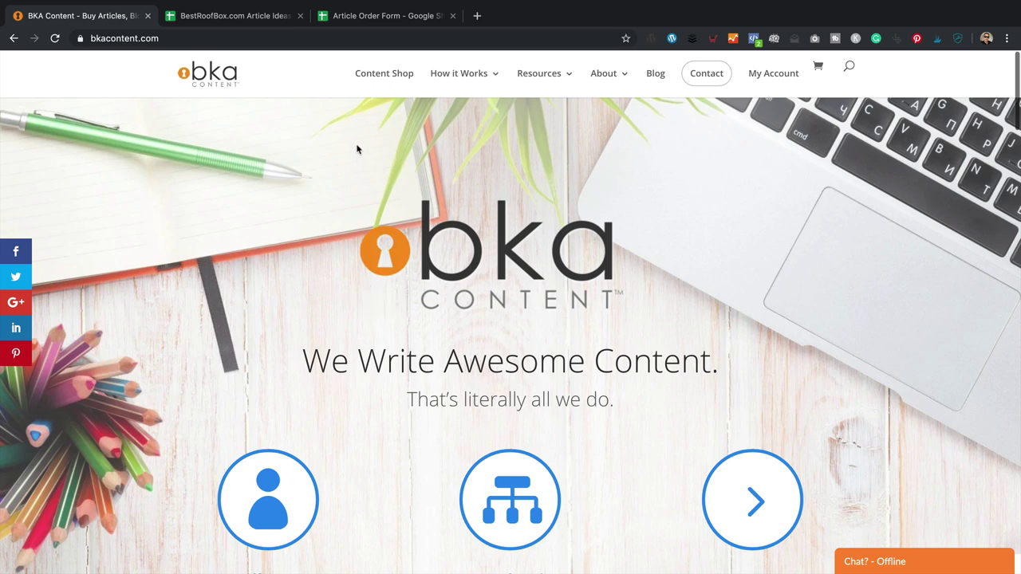
{"action": "left_click", "coordinate": [391, 74]}
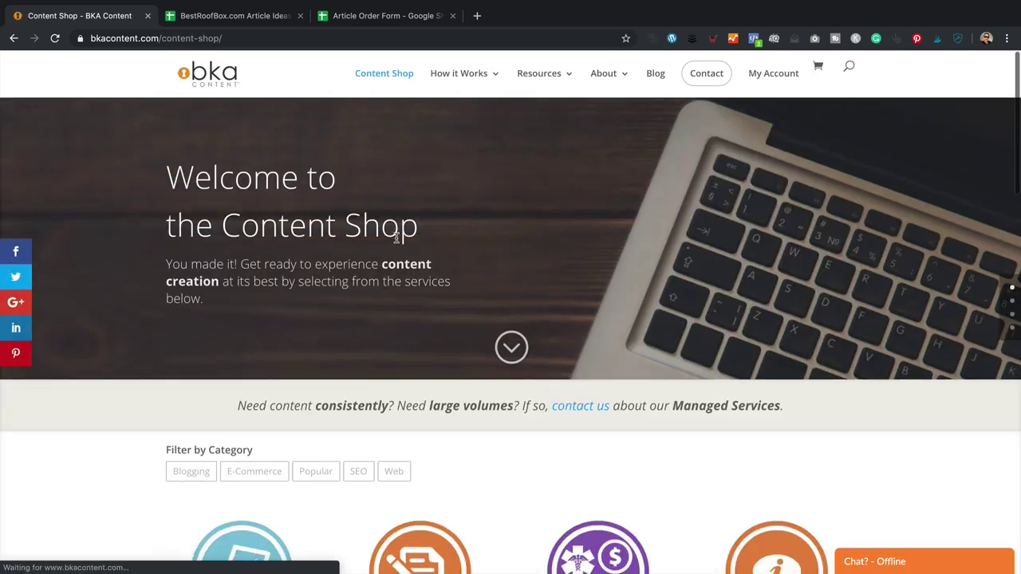
{"action": "scroll", "coordinate": [391, 244], "scroll_direction": "down", "scroll_amount": 5}
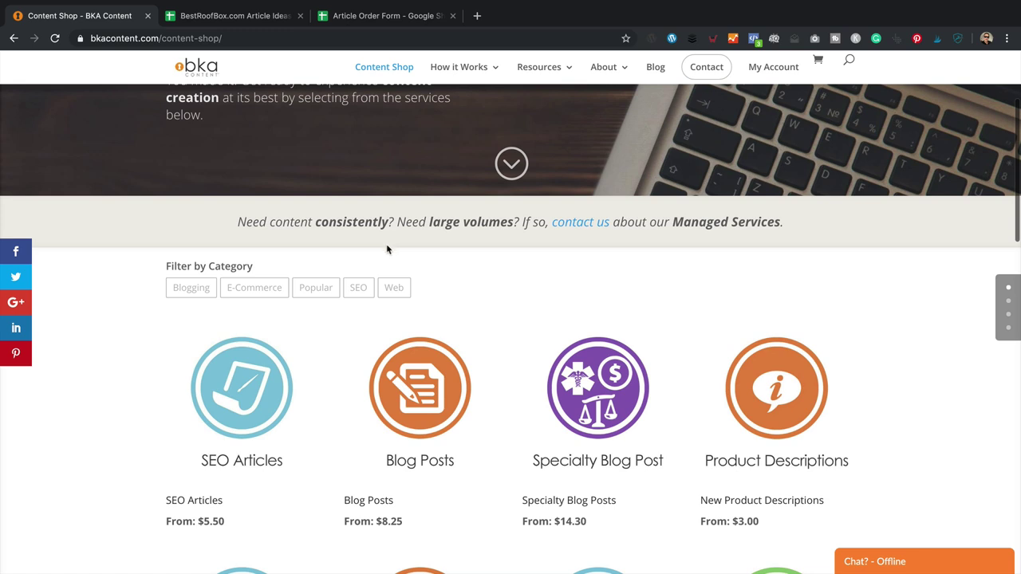
{"action": "scroll", "coordinate": [390, 248], "scroll_direction": "down", "scroll_amount": 2}
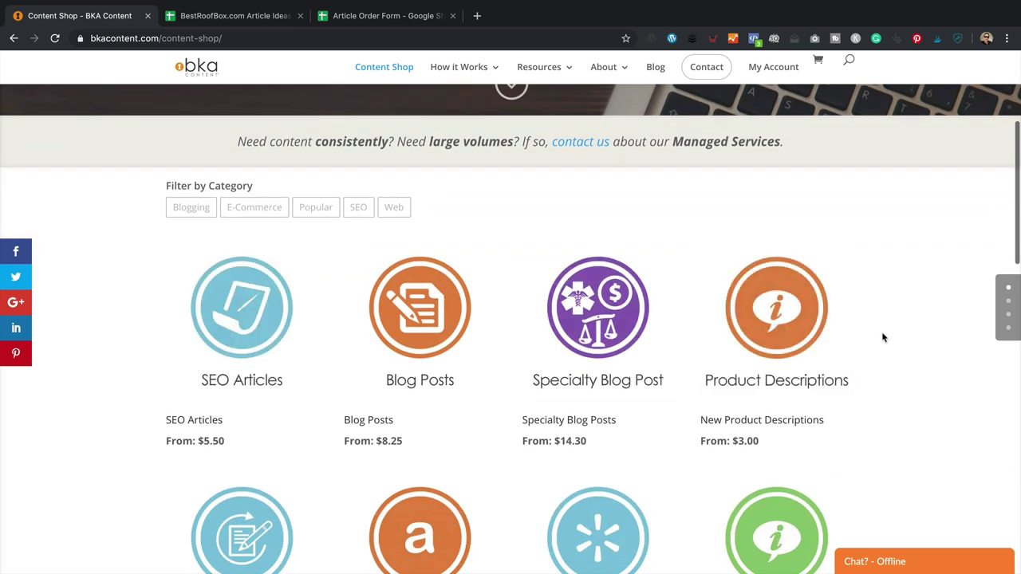
{"action": "scroll", "coordinate": [837, 351], "scroll_direction": "down", "scroll_amount": 6}
{"action": "scroll", "coordinate": [793, 399], "scroll_direction": "up", "scroll_amount": 2}
{"action": "scroll", "coordinate": [682, 351], "scroll_direction": "up", "scroll_amount": 1}
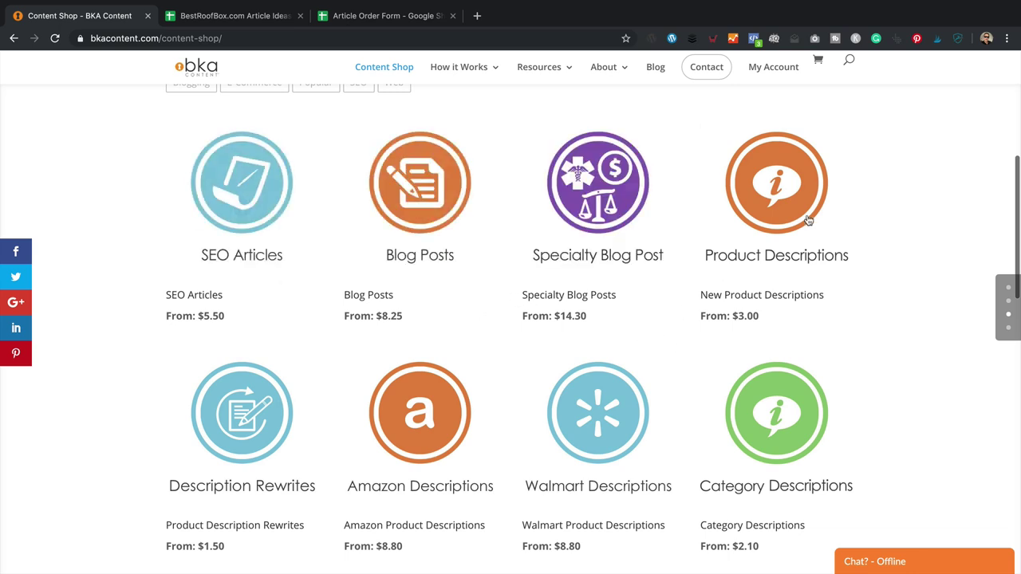
{"action": "scroll", "coordinate": [382, 382], "scroll_direction": "down", "scroll_amount": 2}
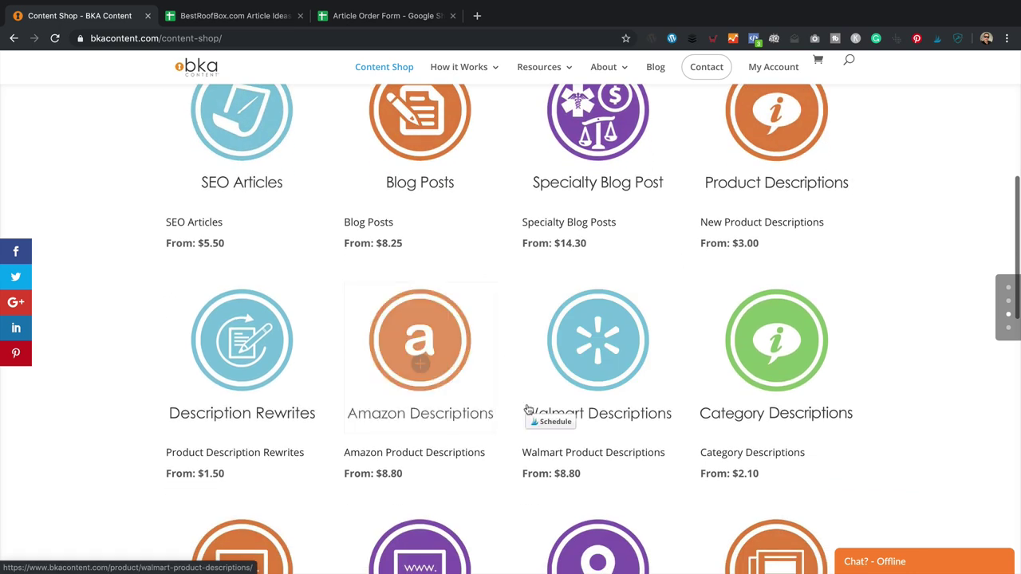
{"action": "scroll", "coordinate": [633, 378], "scroll_direction": "down", "scroll_amount": 10}
{"action": "scroll", "coordinate": [633, 377], "scroll_direction": "down", "scroll_amount": 10}
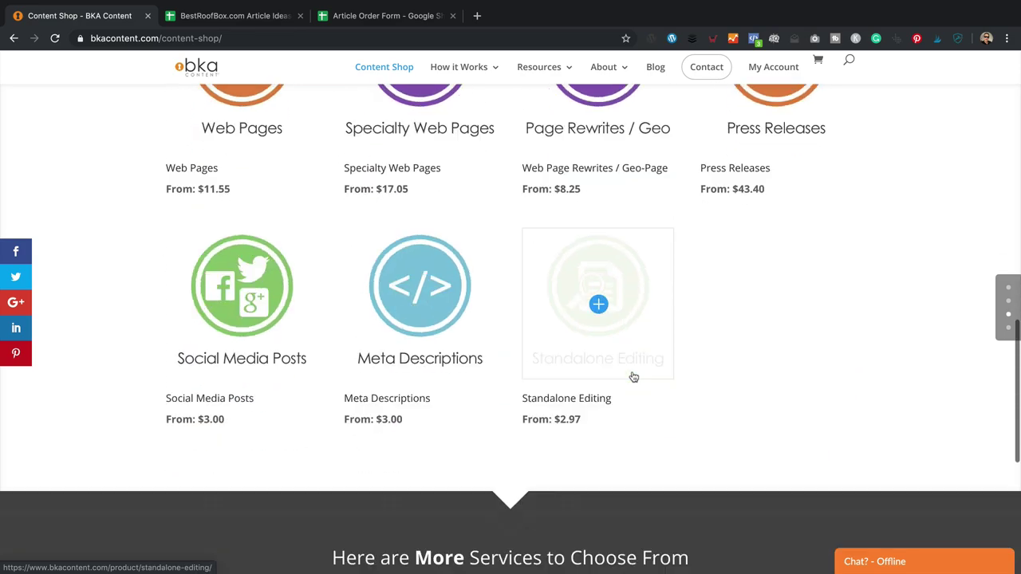
{"action": "scroll", "coordinate": [606, 367], "scroll_direction": "up", "scroll_amount": 13}
{"action": "scroll", "coordinate": [593, 361], "scroll_direction": "up", "scroll_amount": 12}
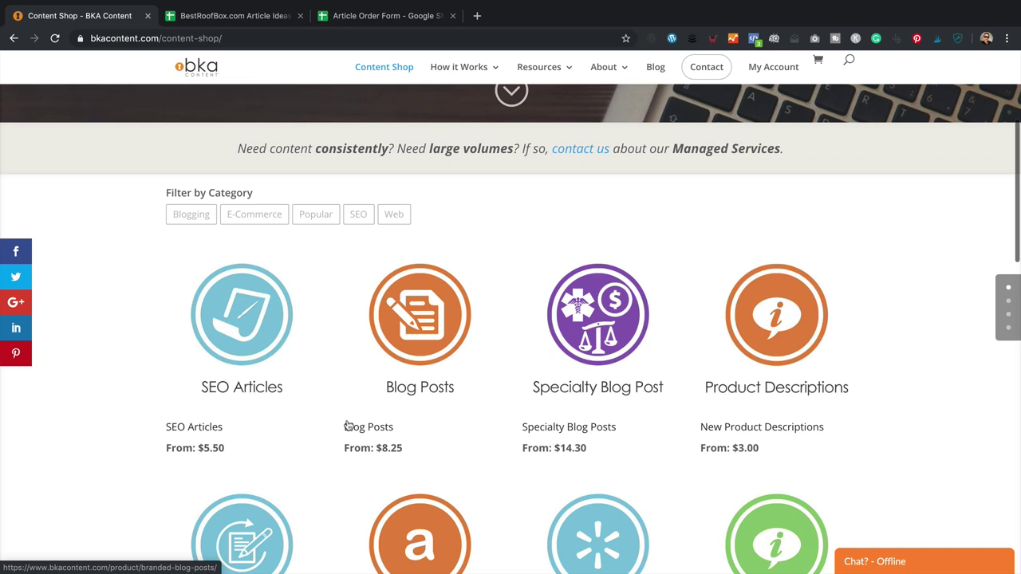
- Open the SEO Articles product page from the Content Shop and check its word count options
{"action": "left_click", "coordinate": [218, 417]}
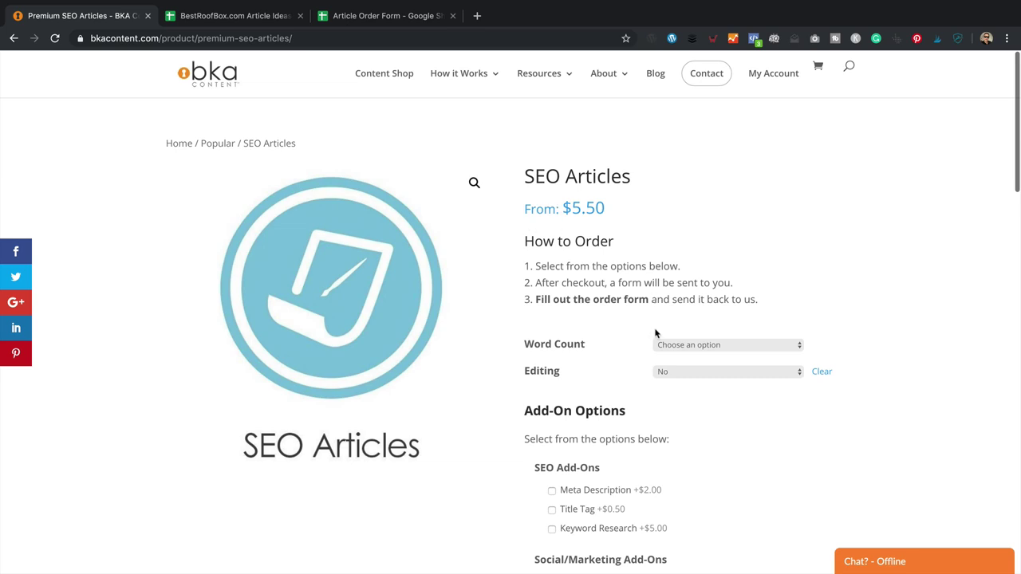
{"action": "left_click", "coordinate": [682, 345]}
{"action": "left_click", "coordinate": [630, 273]}
- Go back to the Article Ideas sheet and review the sub titles of the Ultimate Guide to Thule Roof Boxes article
{"action": "left_click", "coordinate": [257, 15]}
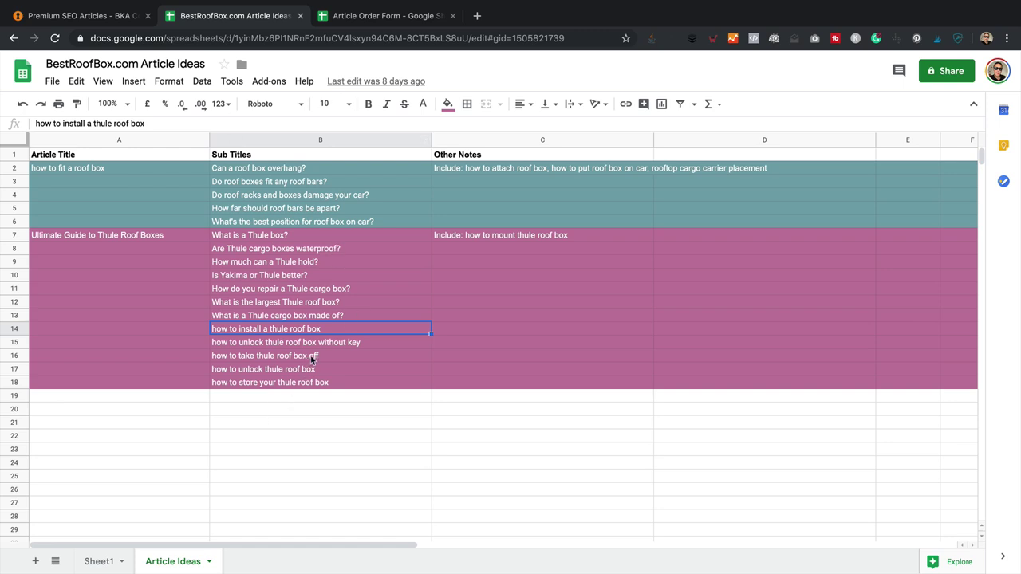
{"action": "left_click", "coordinate": [292, 234]}
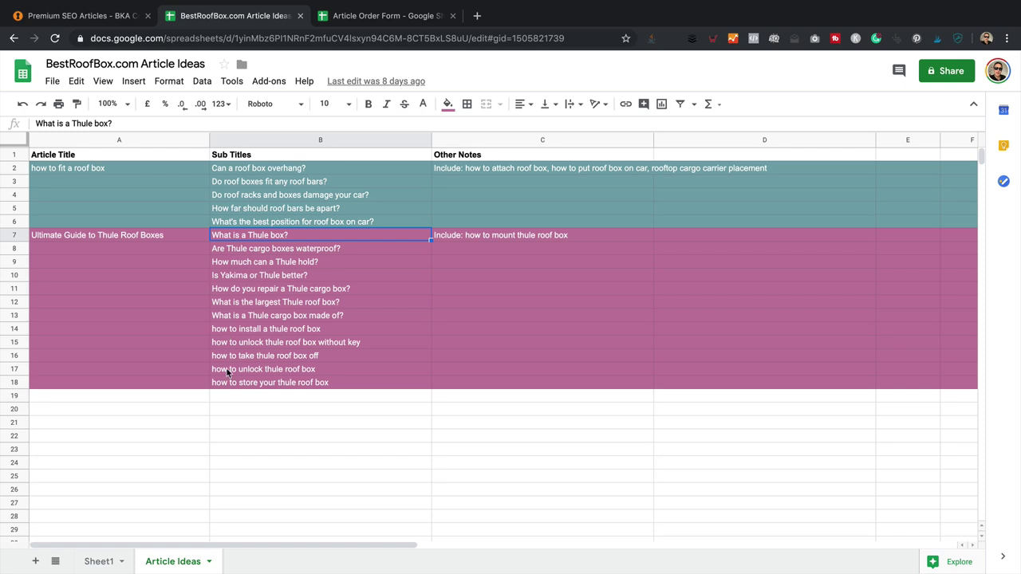
{"action": "key", "text": "Down"}
{"action": "key", "text": "Up"}
{"action": "key", "text": "Down"}
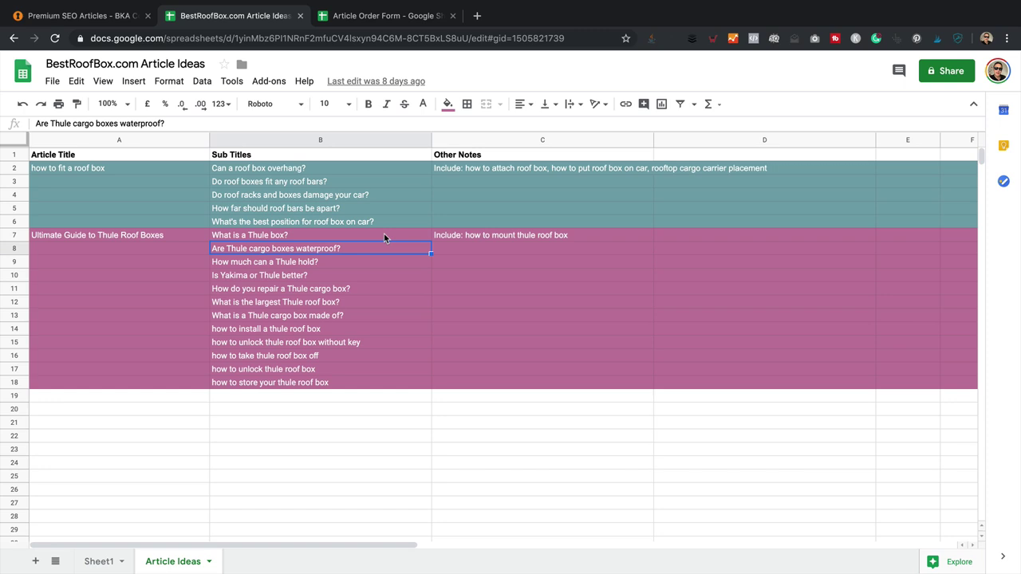
- Compare the word count prices for SEO Articles with the Thule article's sub titles in the Article Ideas sheet
{"action": "left_click", "coordinate": [109, 18]}
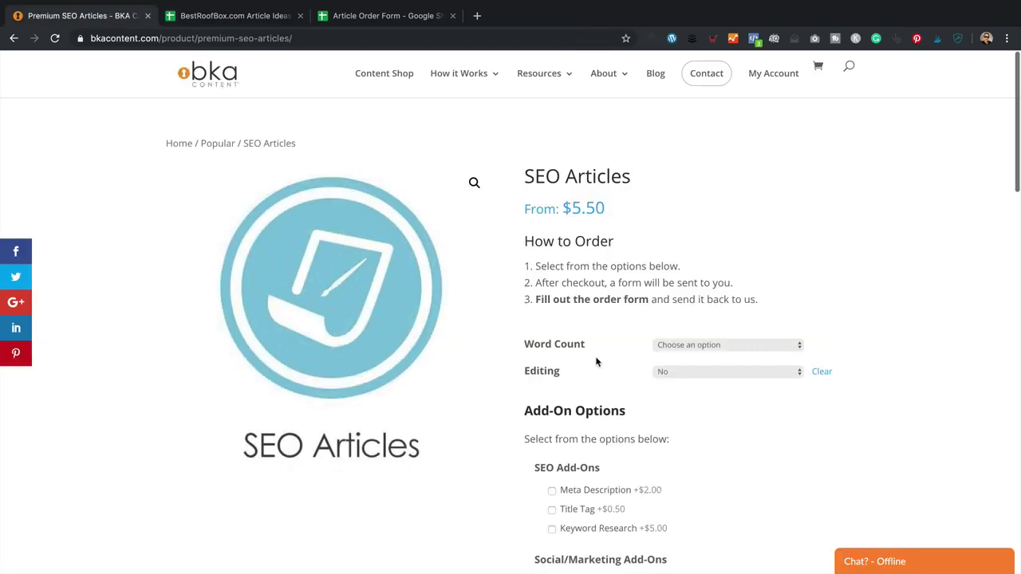
{"action": "left_click", "coordinate": [688, 347]}
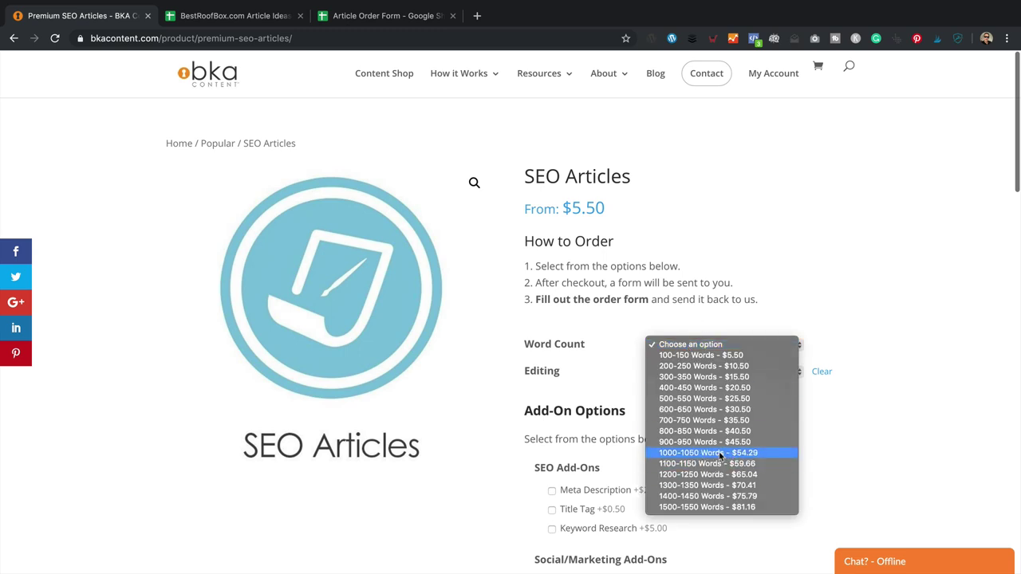
{"action": "left_click", "coordinate": [217, 20]}
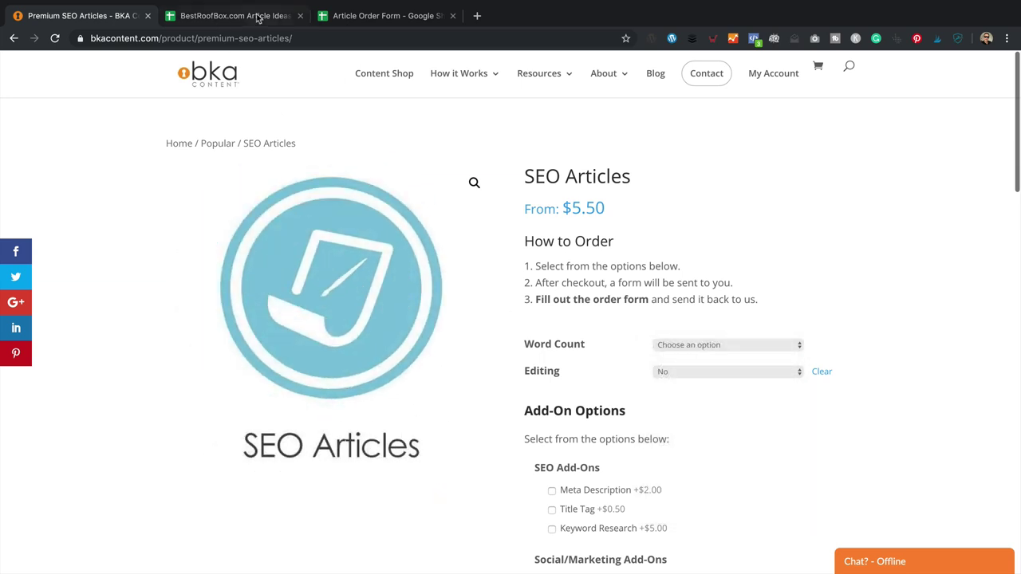
{"action": "left_click", "coordinate": [231, 16]}
{"action": "left_click", "coordinate": [284, 289]}
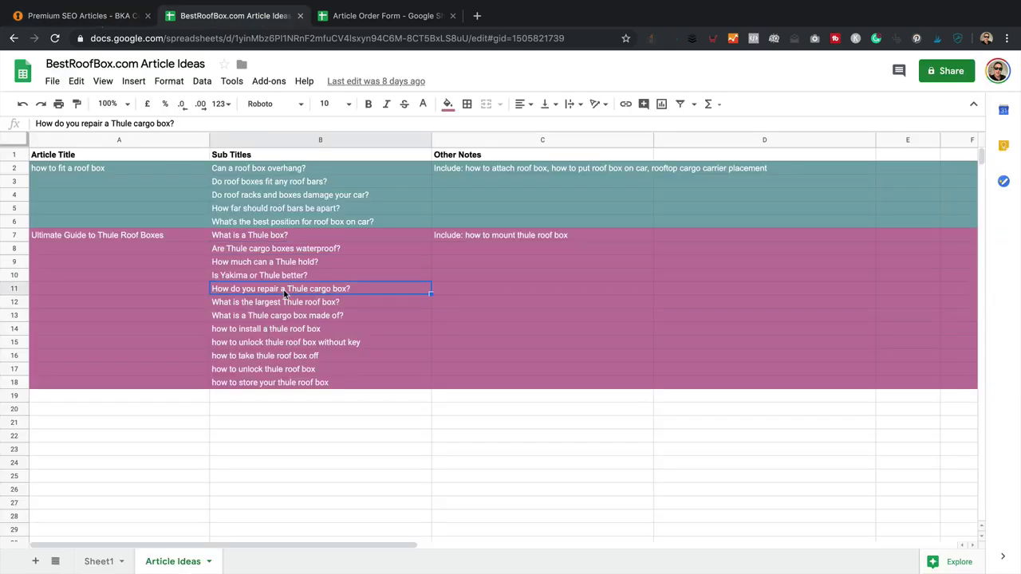
{"action": "left_click", "coordinate": [80, 16]}
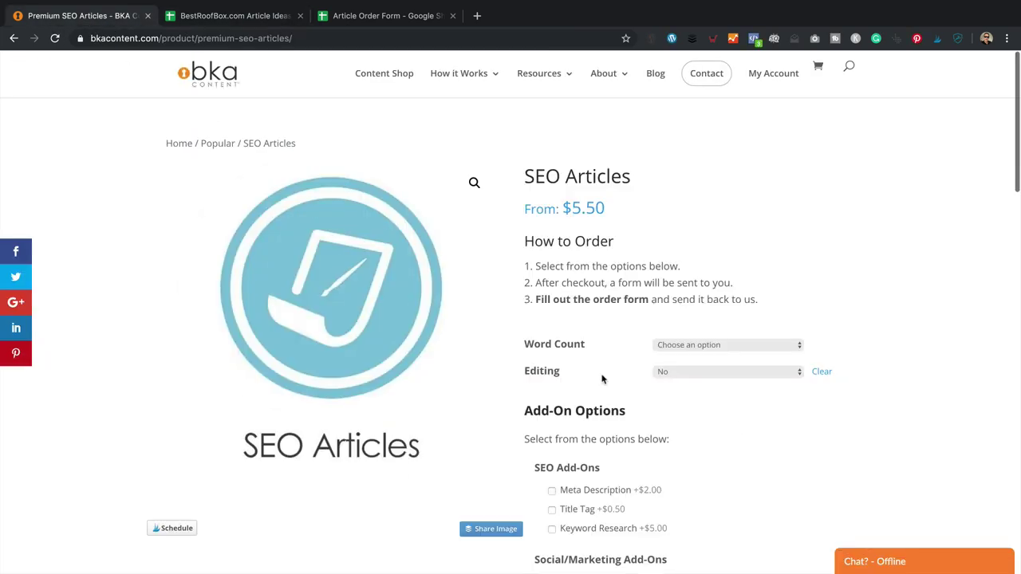
- Set the word count of the SEO Articles order to 500-550 Words
{"action": "left_click", "coordinate": [752, 347]}
{"action": "left_click", "coordinate": [716, 409]}
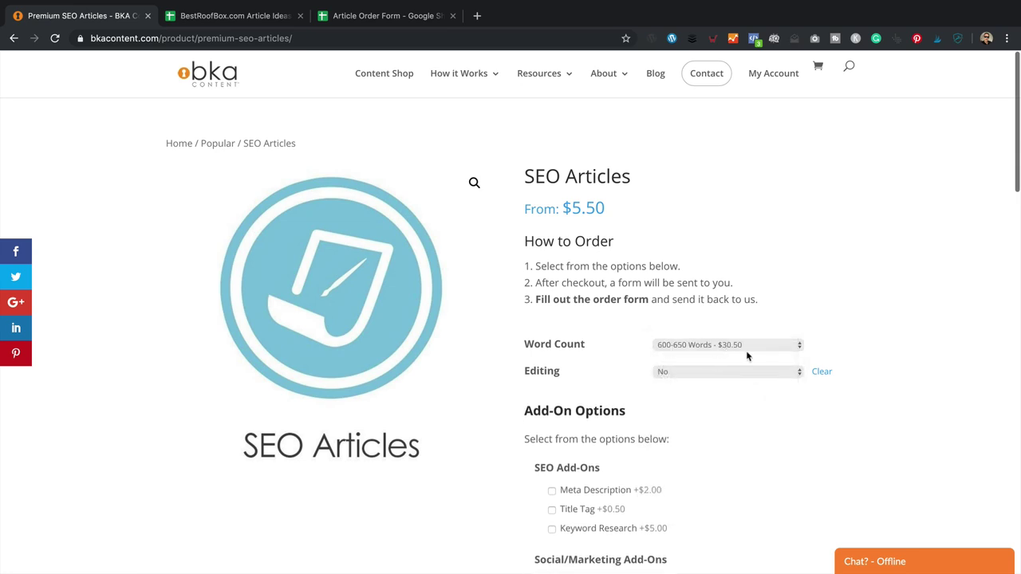
{"action": "left_click", "coordinate": [745, 346]}
{"action": "left_click", "coordinate": [736, 334]}
- Review the add-on options, add one SEO article to the cart without add-ons, and open the cart
{"action": "scroll", "coordinate": [604, 338], "scroll_direction": "down", "scroll_amount": 3}
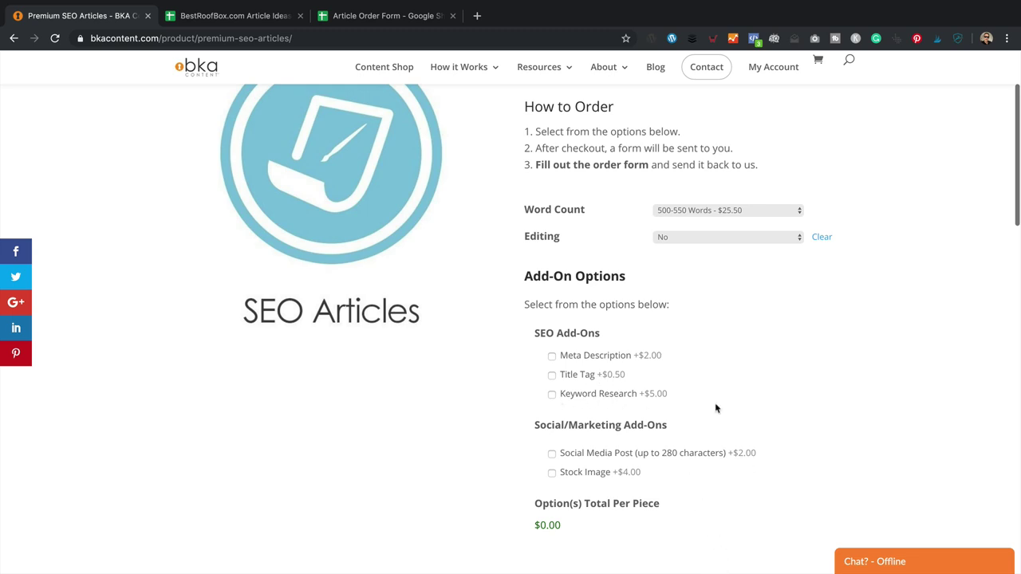
{"action": "scroll", "coordinate": [715, 408], "scroll_direction": "down", "scroll_amount": 2}
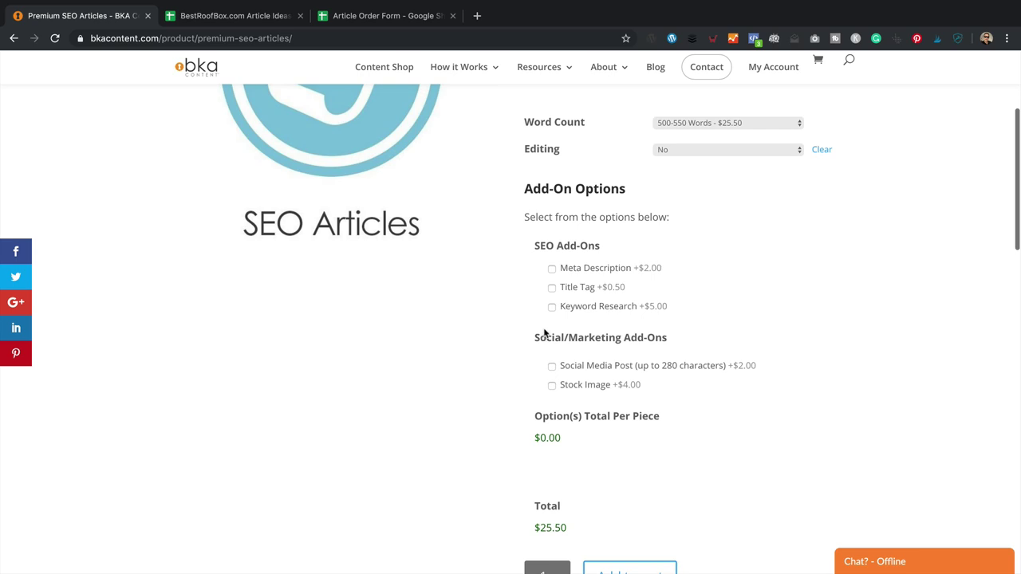
{"action": "scroll", "coordinate": [538, 319], "scroll_direction": "up", "scroll_amount": 5}
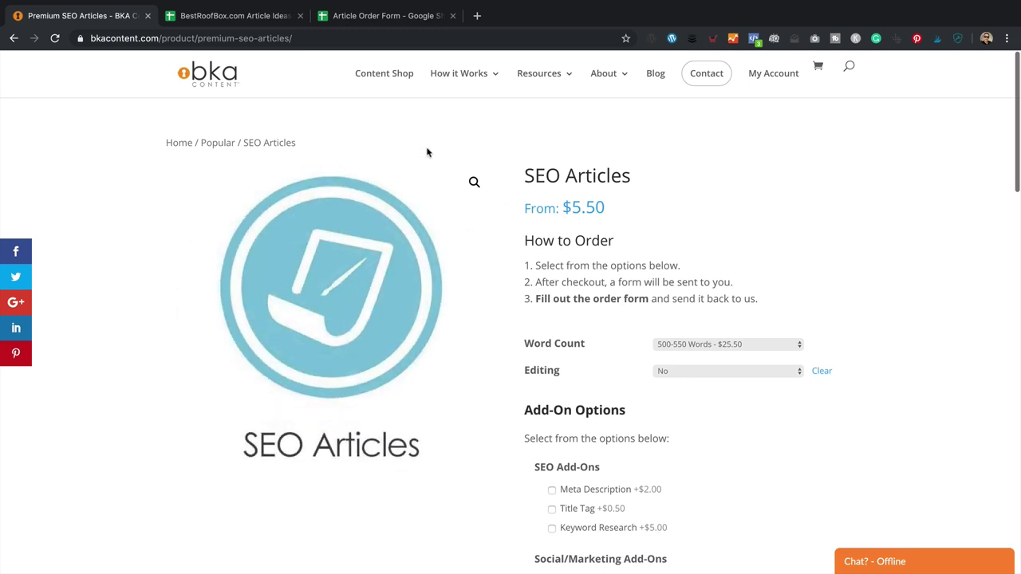
{"action": "scroll", "coordinate": [430, 157], "scroll_direction": "down", "scroll_amount": 8}
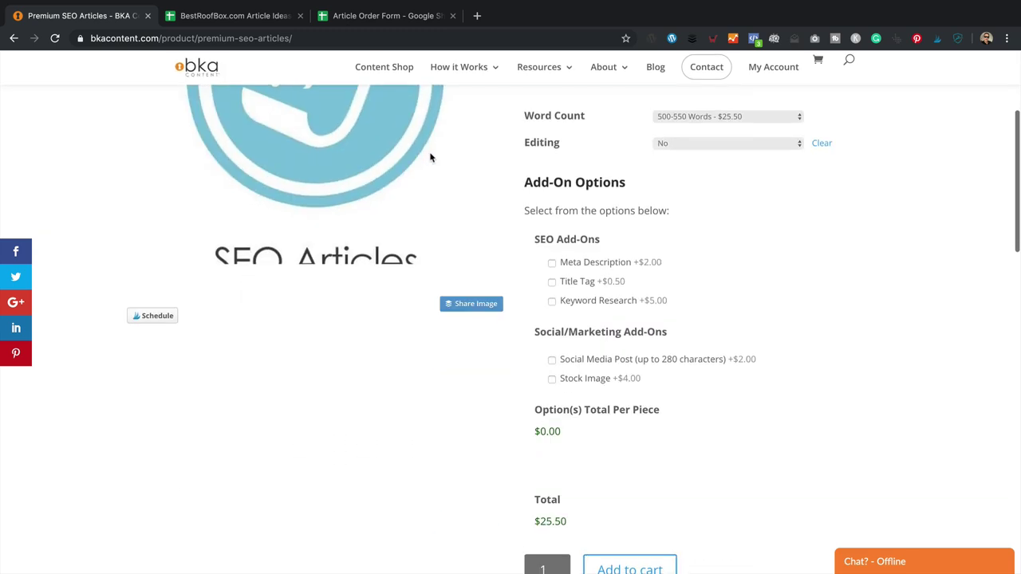
{"action": "left_click", "coordinate": [610, 378]}
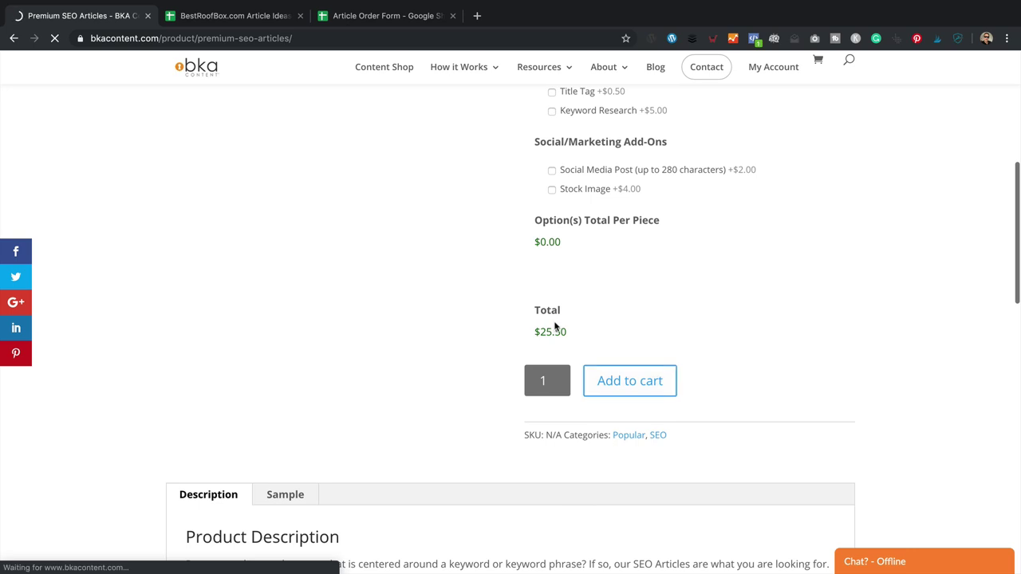
{"action": "scroll", "coordinate": [556, 319], "scroll_direction": "down", "scroll_amount": 5}
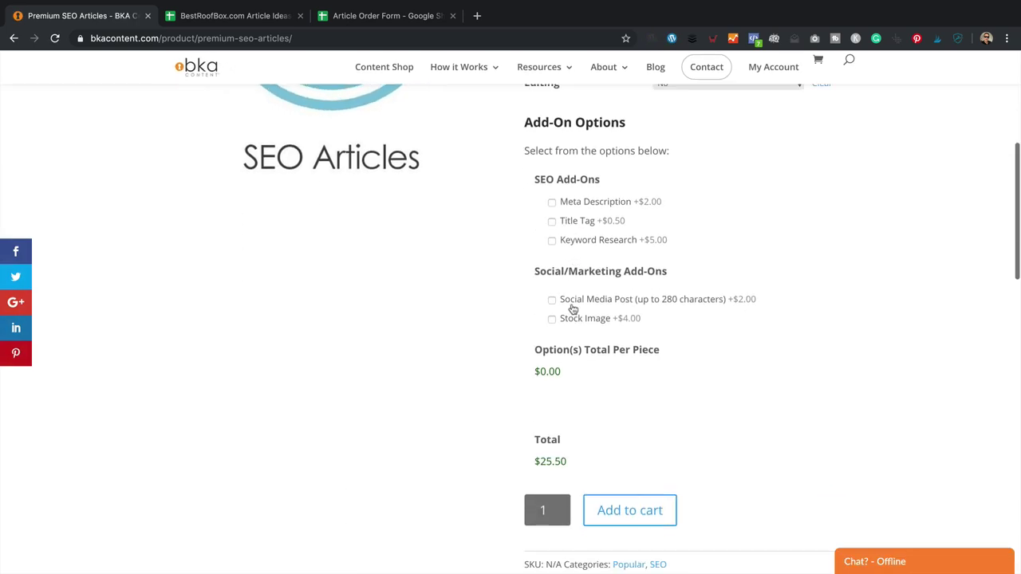
{"action": "scroll", "coordinate": [569, 314], "scroll_direction": "up", "scroll_amount": 7}
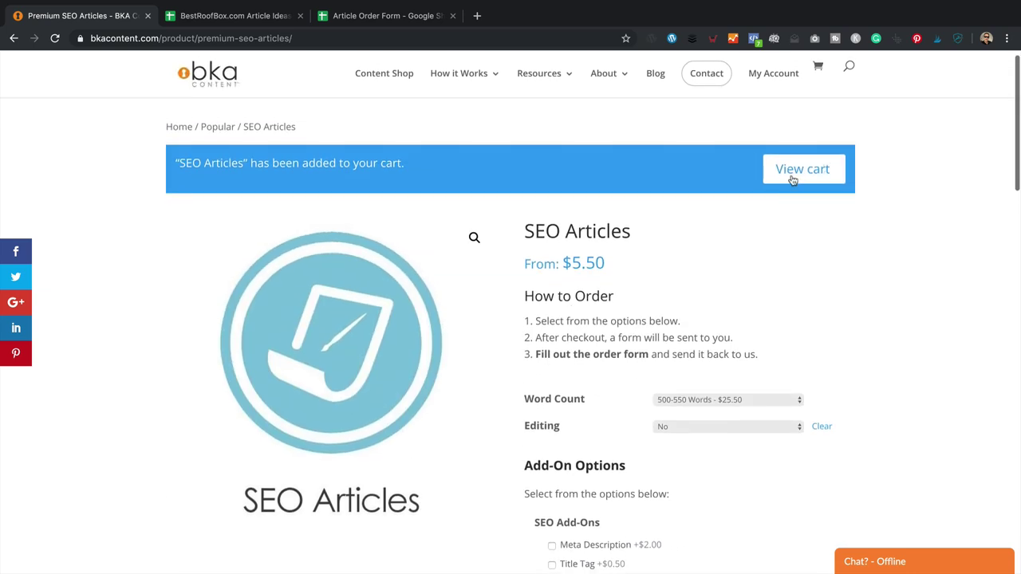
{"action": "left_click", "coordinate": [792, 181]}
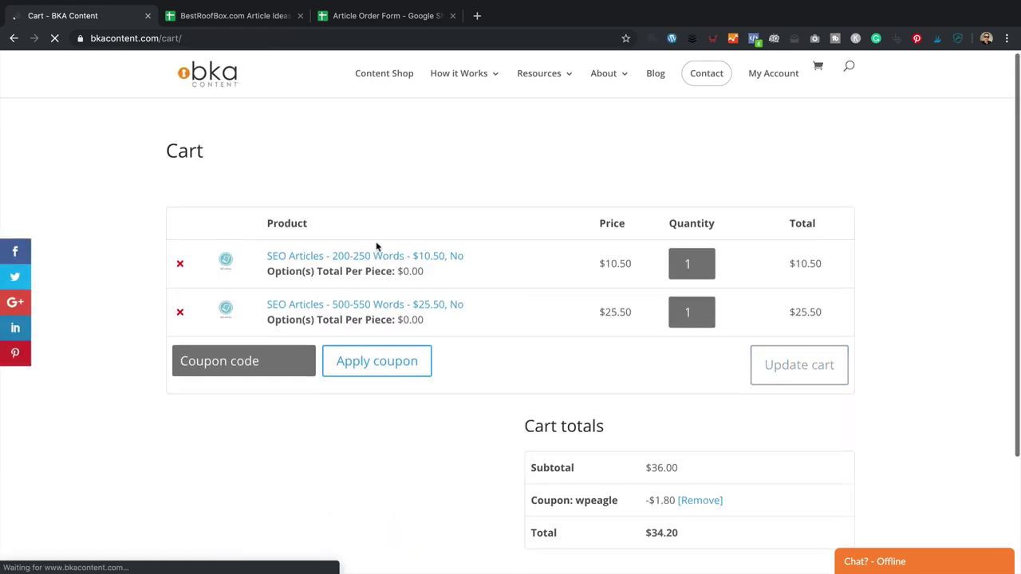
- Try to apply the coupon code WPEAGLE to the cart
{"action": "left_click", "coordinate": [262, 346]}
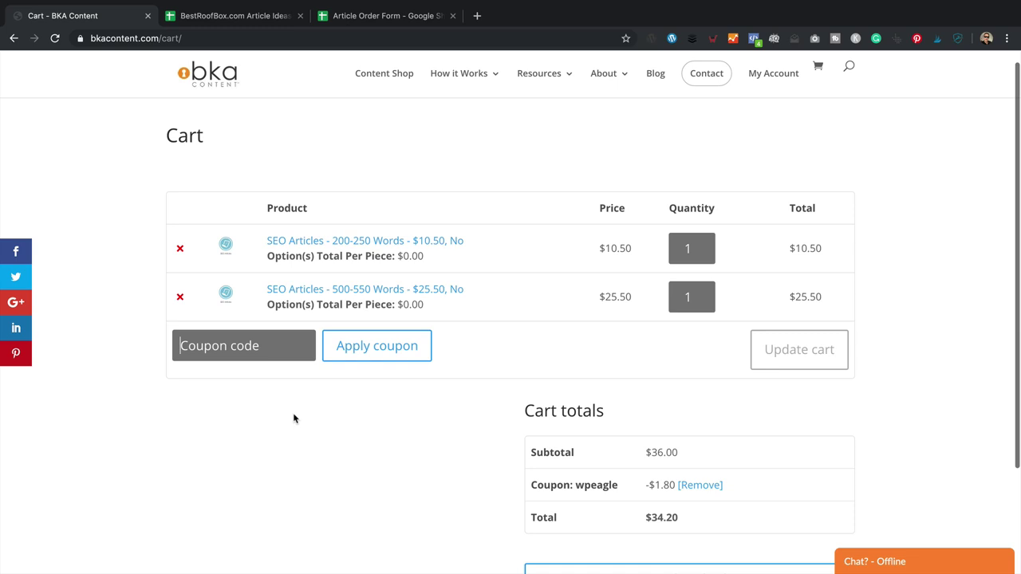
{"action": "type", "text": "WPEAGLE"}
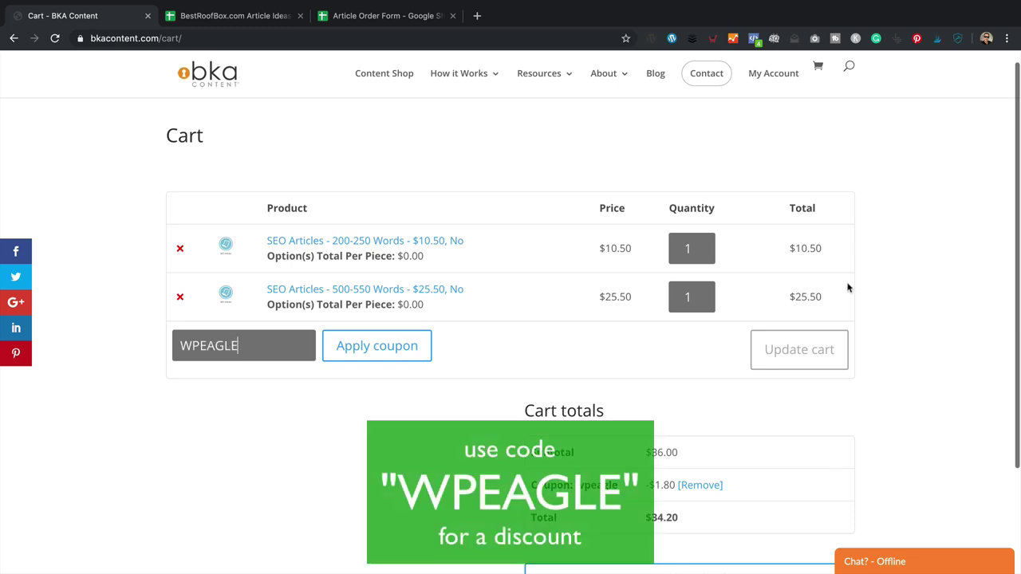
{"action": "scroll", "coordinate": [706, 295], "scroll_direction": "down", "scroll_amount": 2}
{"action": "left_click", "coordinate": [393, 302]}
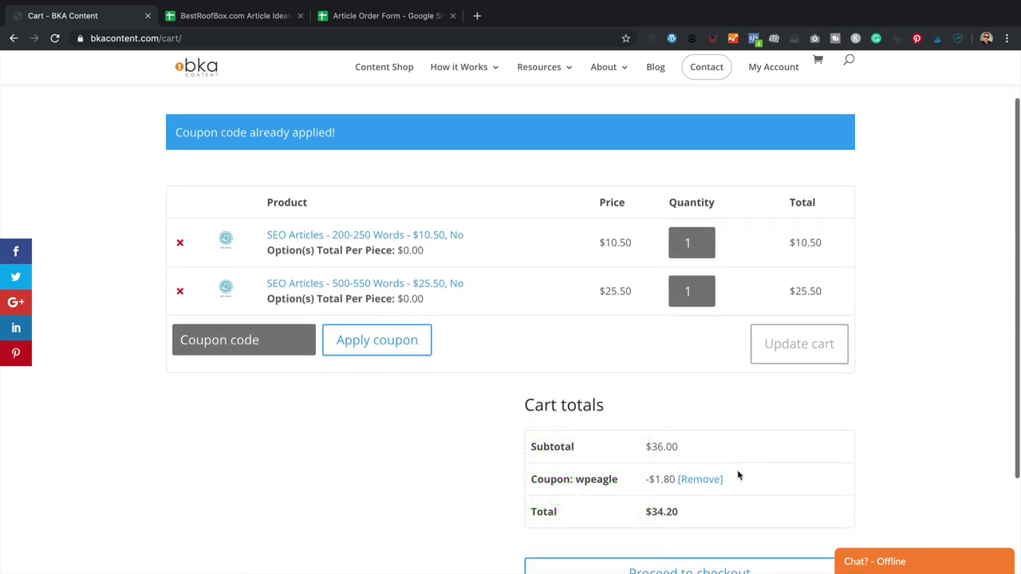
- Set the quantity of both SEO Articles items to 4 and update the cart
{"action": "left_click", "coordinate": [710, 365]}
{"action": "left_click", "coordinate": [710, 365]}
{"action": "left_click", "coordinate": [710, 365]}
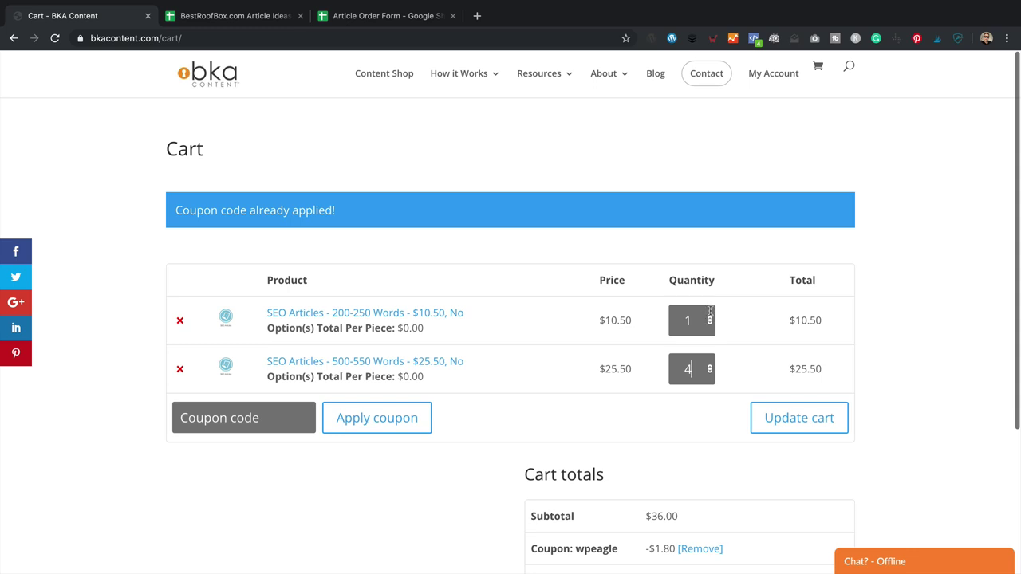
{"action": "left_click", "coordinate": [710, 317]}
{"action": "left_click", "coordinate": [710, 317]}
{"action": "left_click", "coordinate": [711, 319]}
{"action": "left_click", "coordinate": [759, 436]}
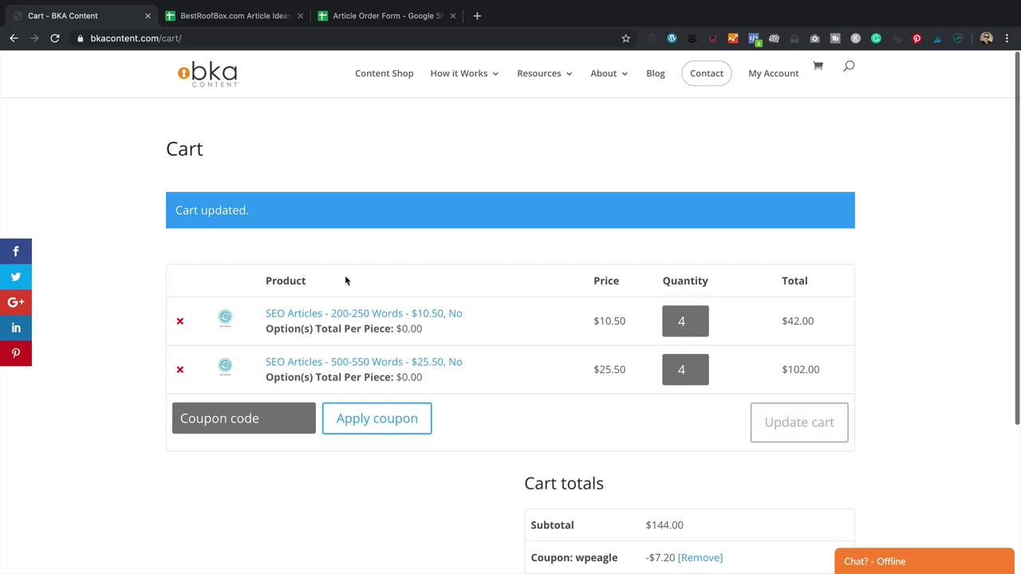
{"action": "scroll", "coordinate": [433, 244], "scroll_direction": "down", "scroll_amount": 5}
- Switch to the Article Order Form spreadsheet and review the word counts and reference URLs of the two ordered articles
{"action": "left_click", "coordinate": [390, 18]}
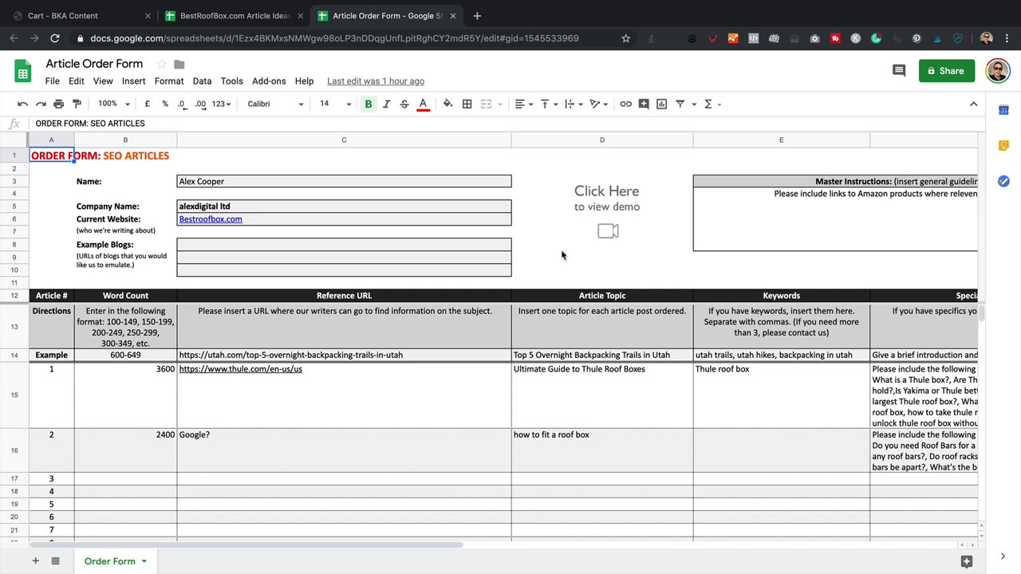
{"action": "scroll", "coordinate": [600, 317], "scroll_direction": "up", "scroll_amount": 1}
{"action": "left_click", "coordinate": [306, 483]}
{"action": "left_click", "coordinate": [303, 461]}
{"action": "left_click", "coordinate": [107, 455]}
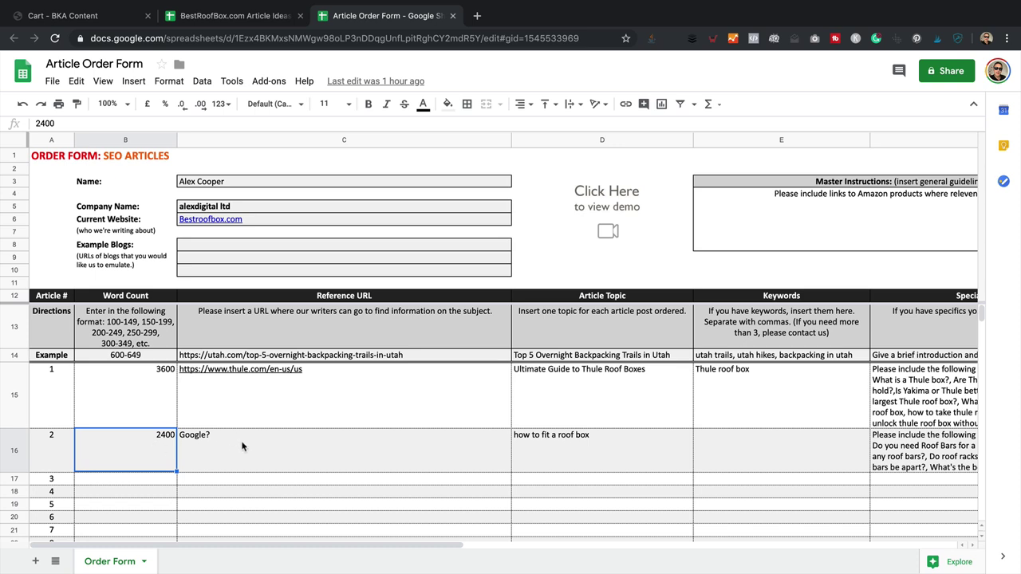
{"action": "left_click", "coordinate": [196, 444]}
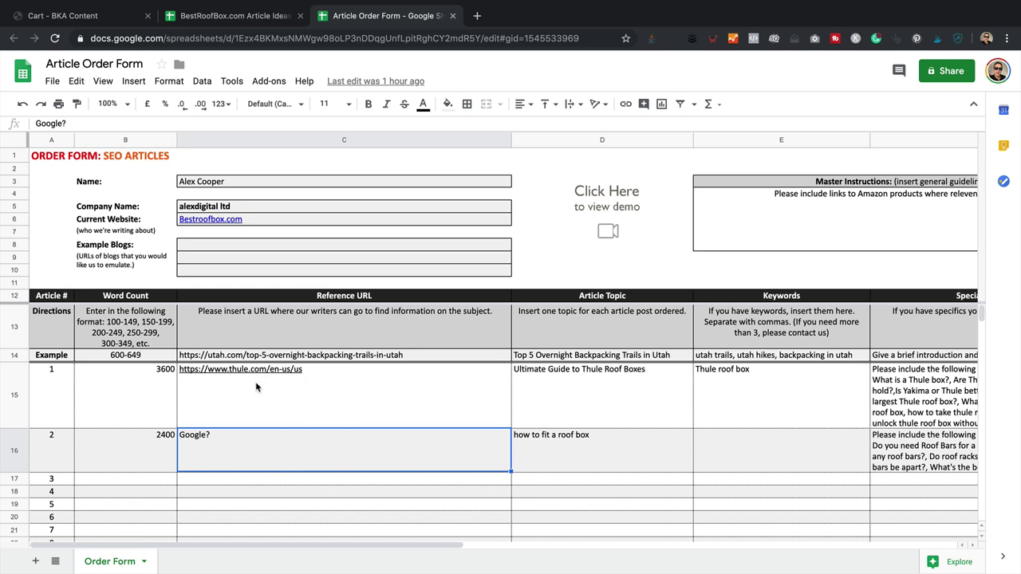
{"action": "mouse_move", "coordinate": [259, 389]}
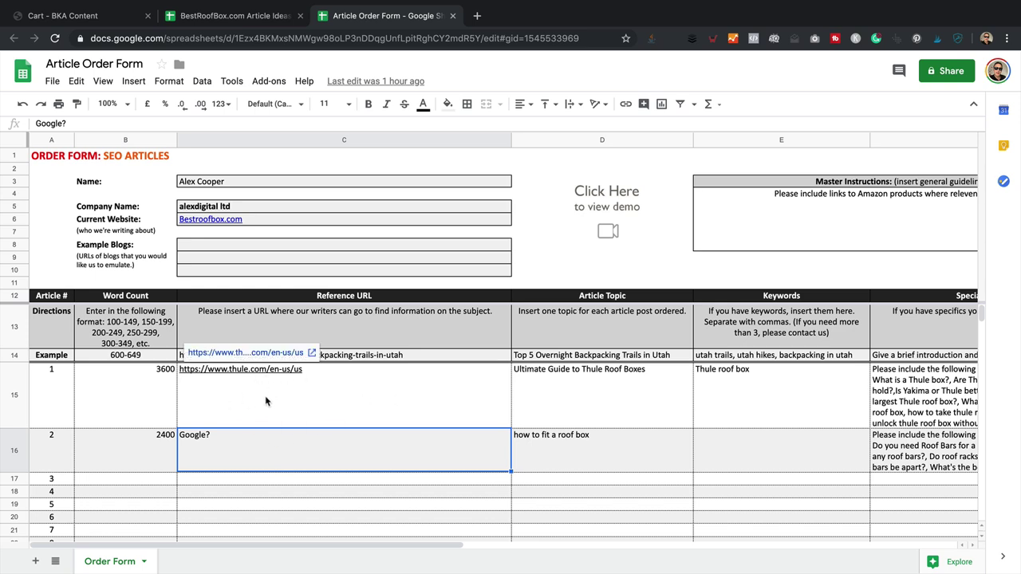
- Review the reference URL, topic and keywords of both ordered articles, and consult the BestRoofBox.com Article Ideas outlines
{"action": "left_click", "coordinate": [244, 395]}
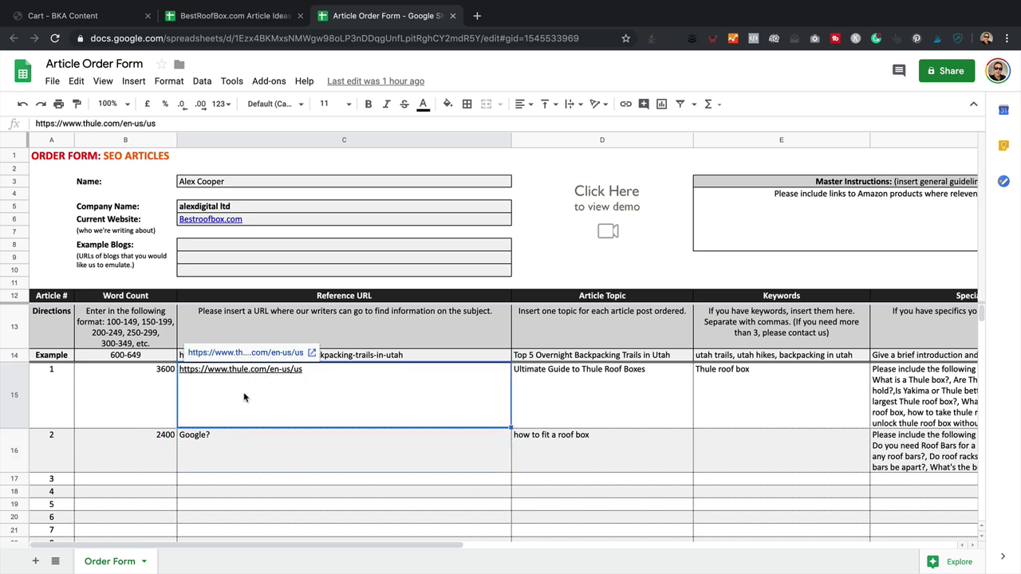
{"action": "scroll", "coordinate": [500, 406], "scroll_direction": "right", "scroll_amount": 5}
{"action": "left_click", "coordinate": [315, 410]}
{"action": "left_click", "coordinate": [280, 448]}
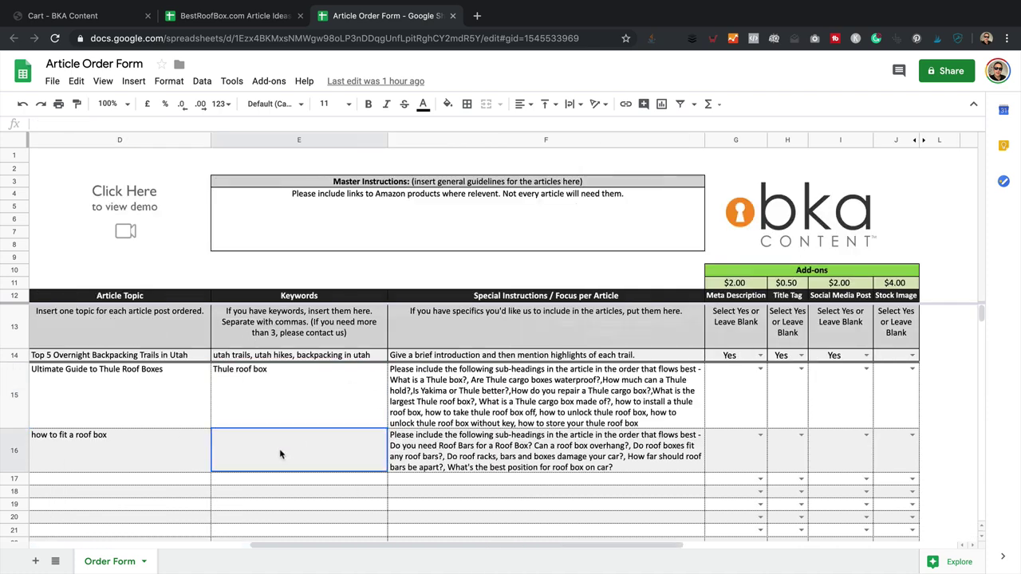
{"action": "scroll", "coordinate": [354, 434], "scroll_direction": "left", "scroll_amount": 5}
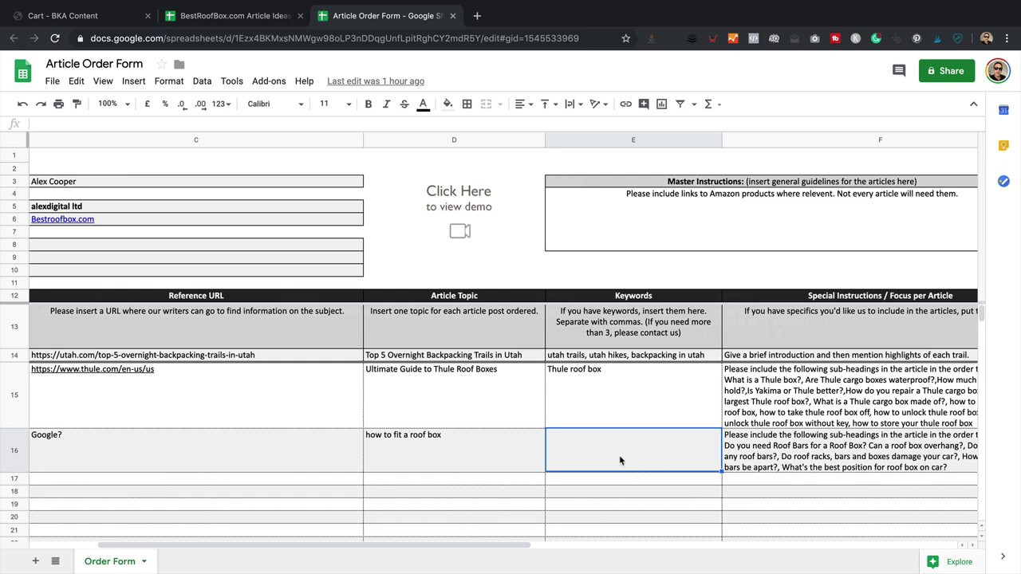
{"action": "left_click", "coordinate": [231, 16]}
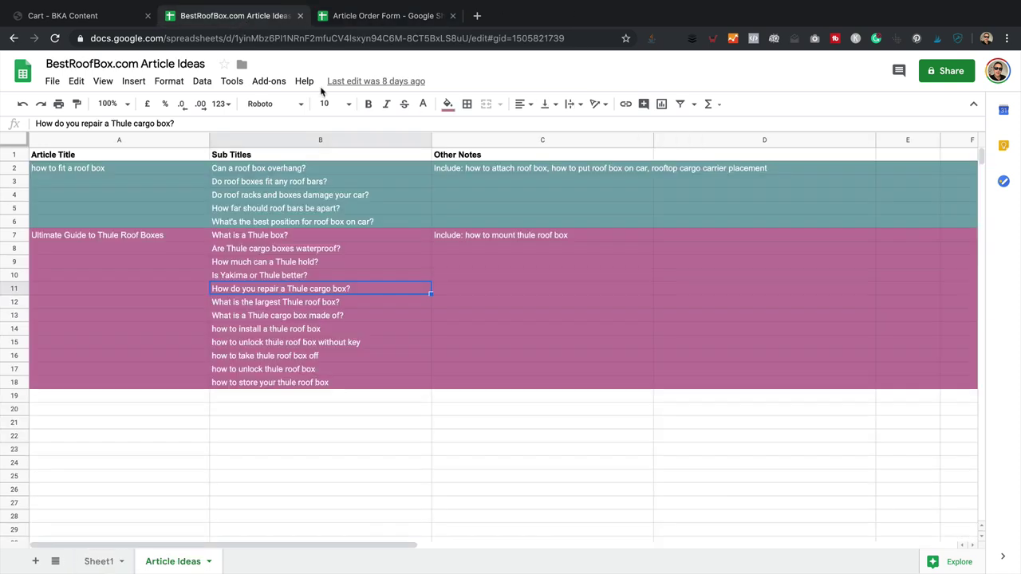
{"action": "left_click", "coordinate": [355, 16]}
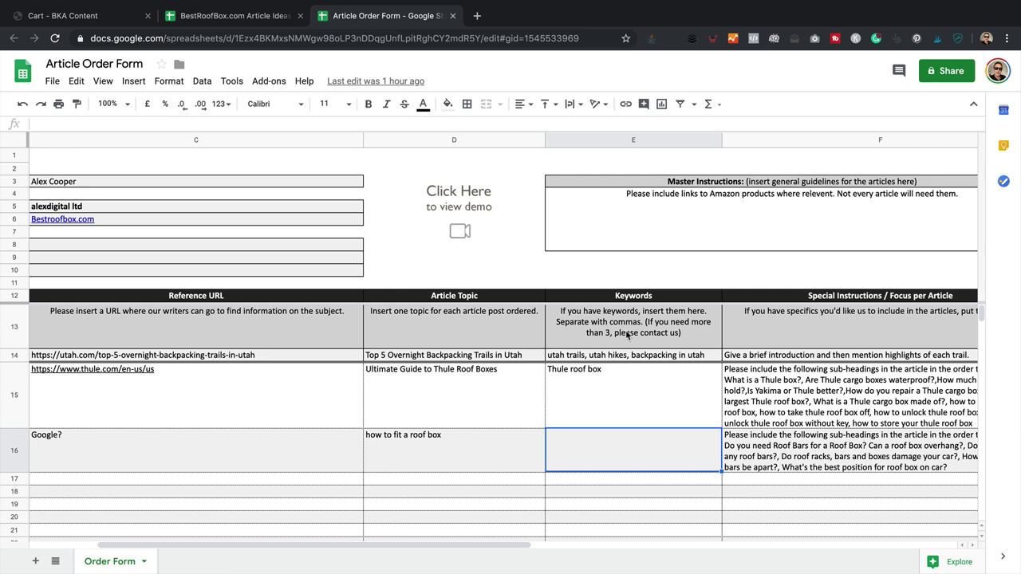
- Compare the special instructions in the order form with the "how to fit a roof box" sub titles in the Article Ideas spreadsheet
{"action": "scroll", "coordinate": [654, 407], "scroll_direction": "right", "scroll_amount": 5}
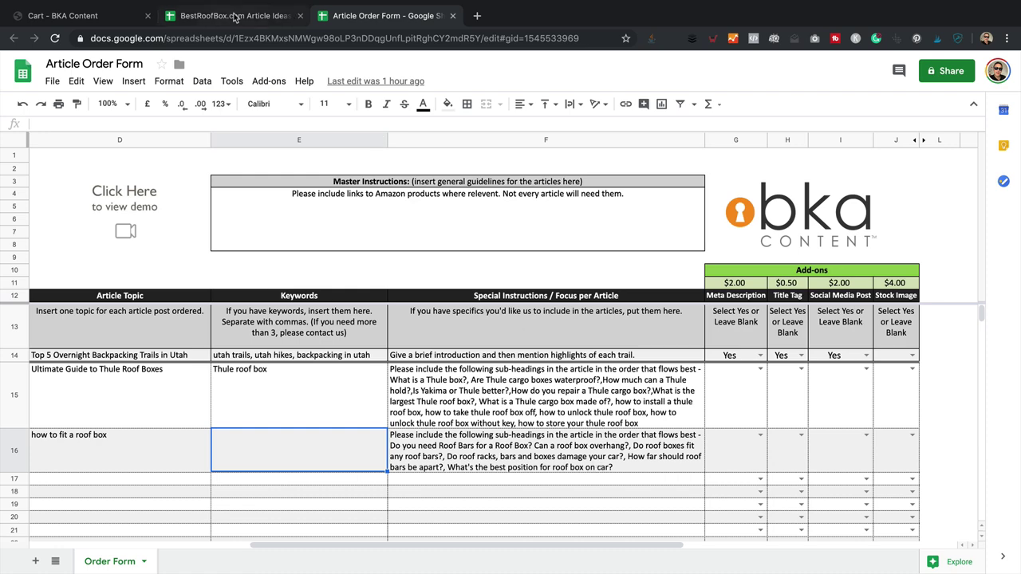
{"action": "left_click", "coordinate": [236, 17]}
{"action": "left_click", "coordinate": [281, 168]}
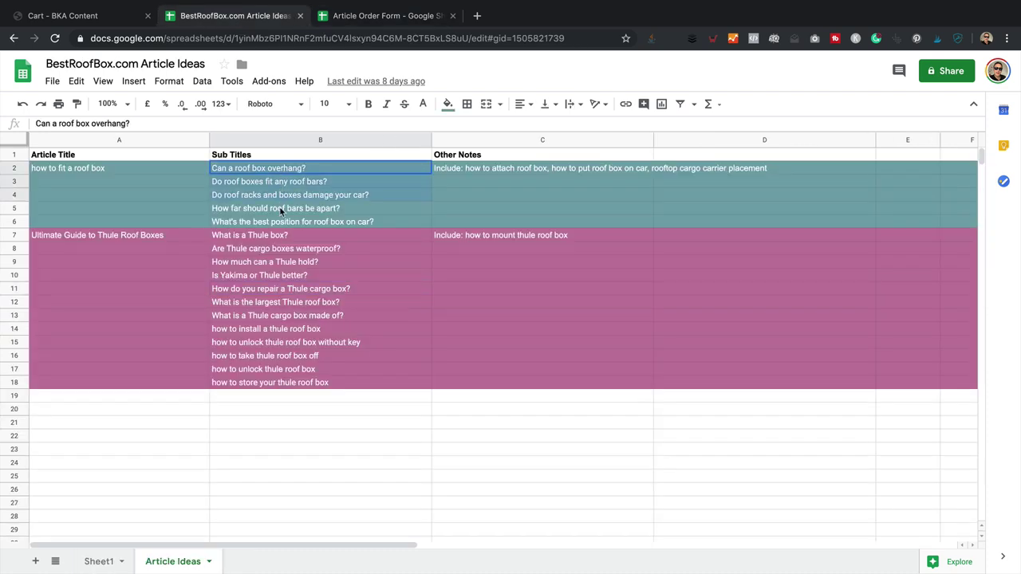
{"action": "left_click_drag", "start_coordinate": [279, 211], "coordinate": [281, 222]}
{"action": "left_click", "coordinate": [375, 16]}
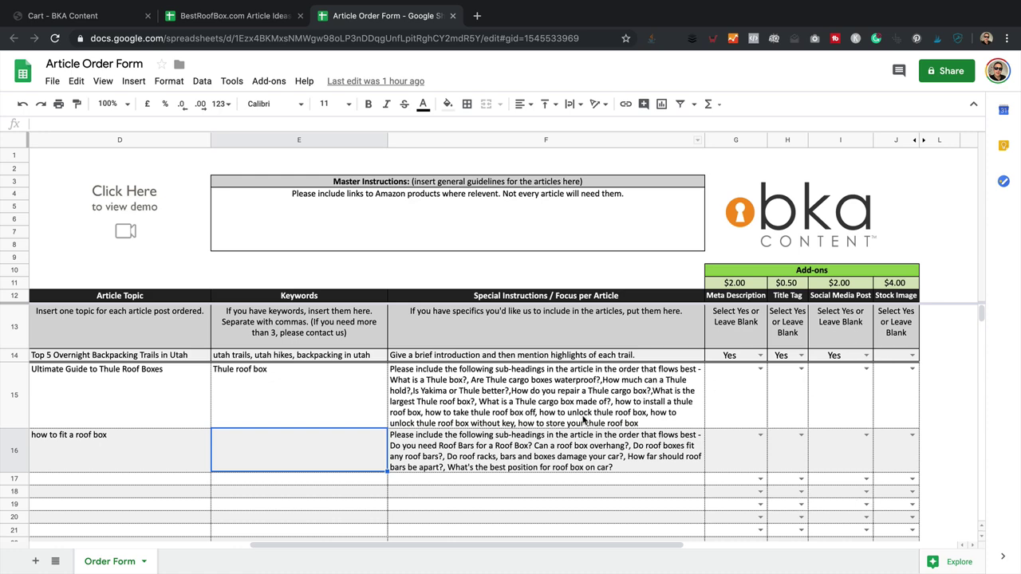
- Review the article rows of the order form and its master instructions about including links to Amazon products
{"action": "scroll", "coordinate": [583, 422], "scroll_direction": "left", "scroll_amount": 5}
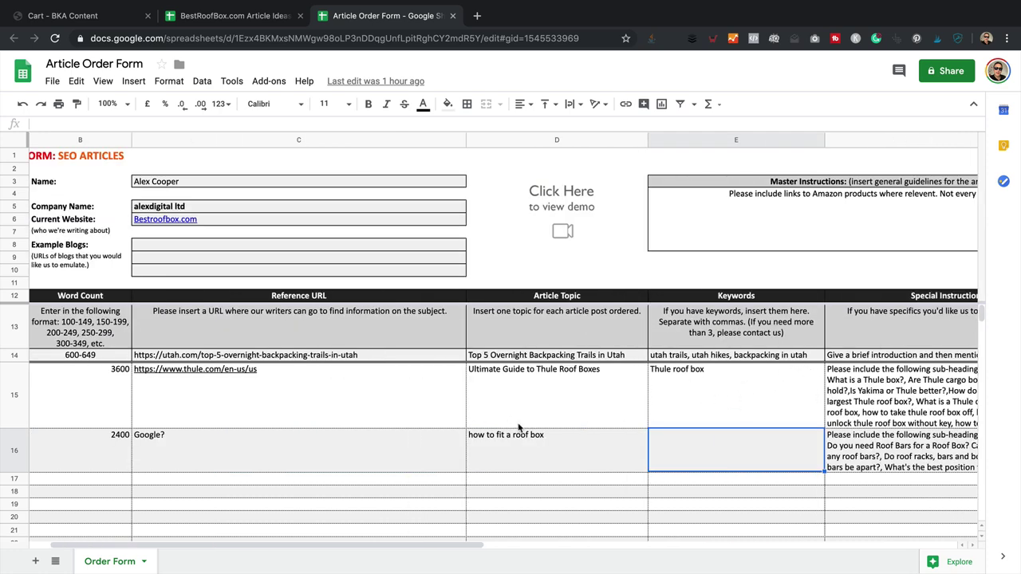
{"action": "scroll", "coordinate": [702, 399], "scroll_direction": "right", "scroll_amount": 5}
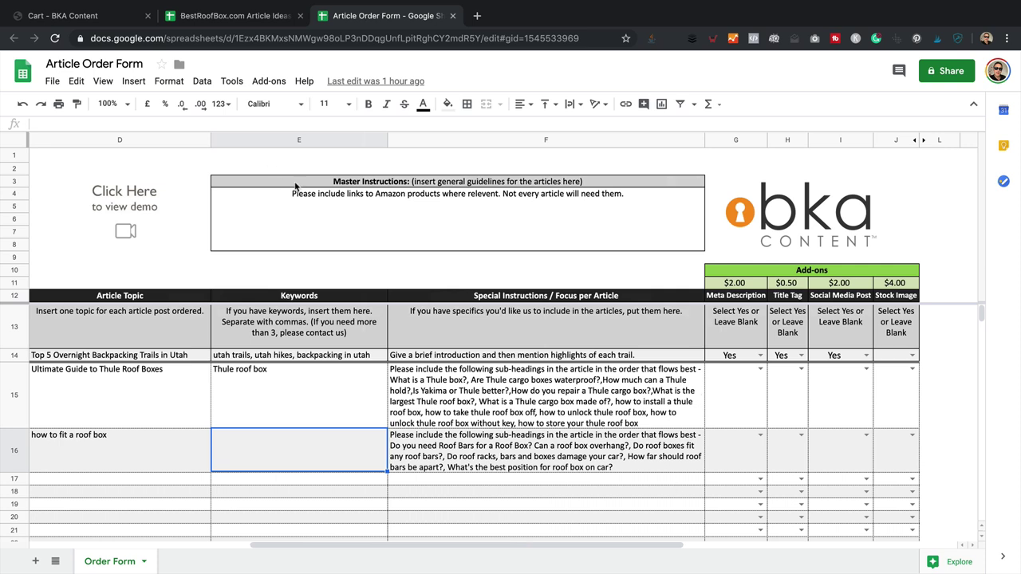
{"action": "left_click", "coordinate": [409, 203]}
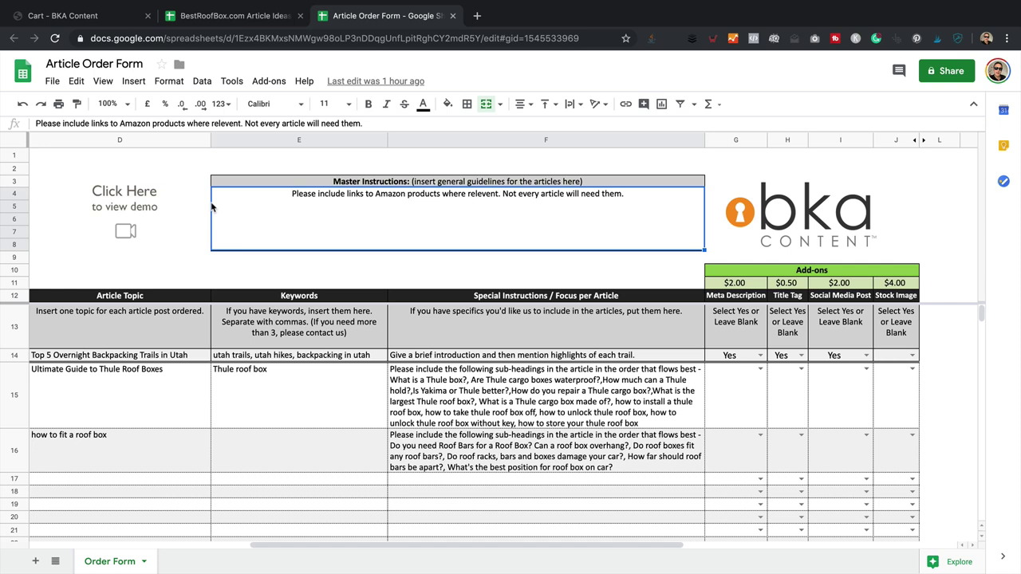
{"action": "scroll", "coordinate": [335, 313], "scroll_direction": "left", "scroll_amount": 5}
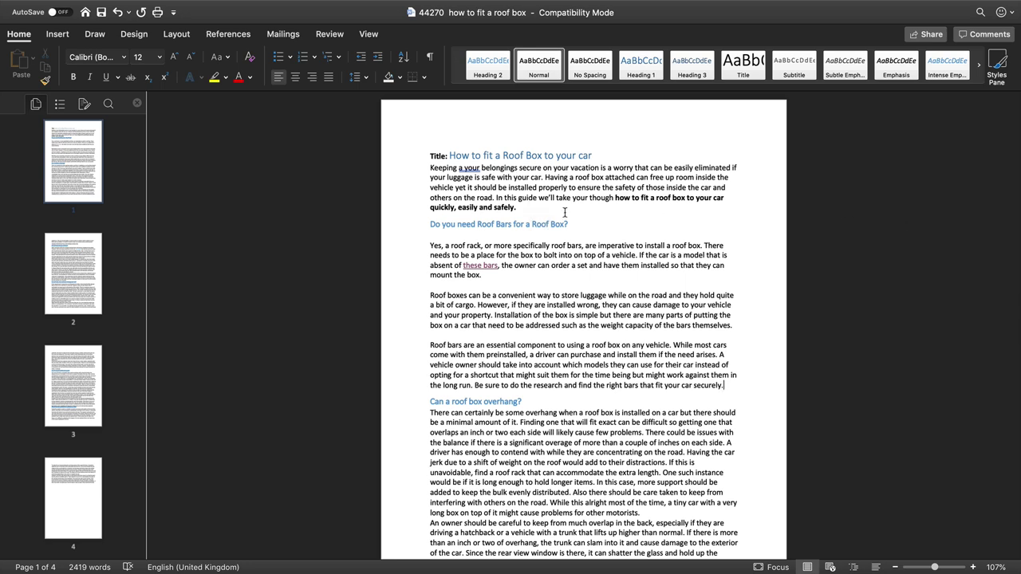
- In the delivered Word document "44270 how to fit a roof box", add a blank line before the paragraph starting "An owner should be careful"
{"action": "scroll", "coordinate": [533, 355], "scroll_direction": "down", "scroll_amount": 2}
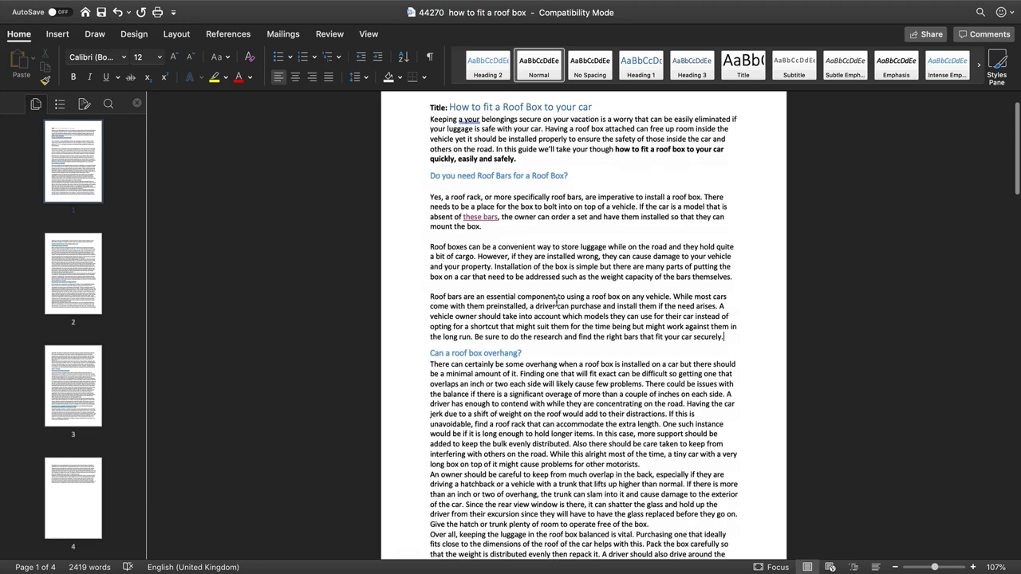
{"action": "scroll", "coordinate": [558, 301], "scroll_direction": "down", "scroll_amount": 1}
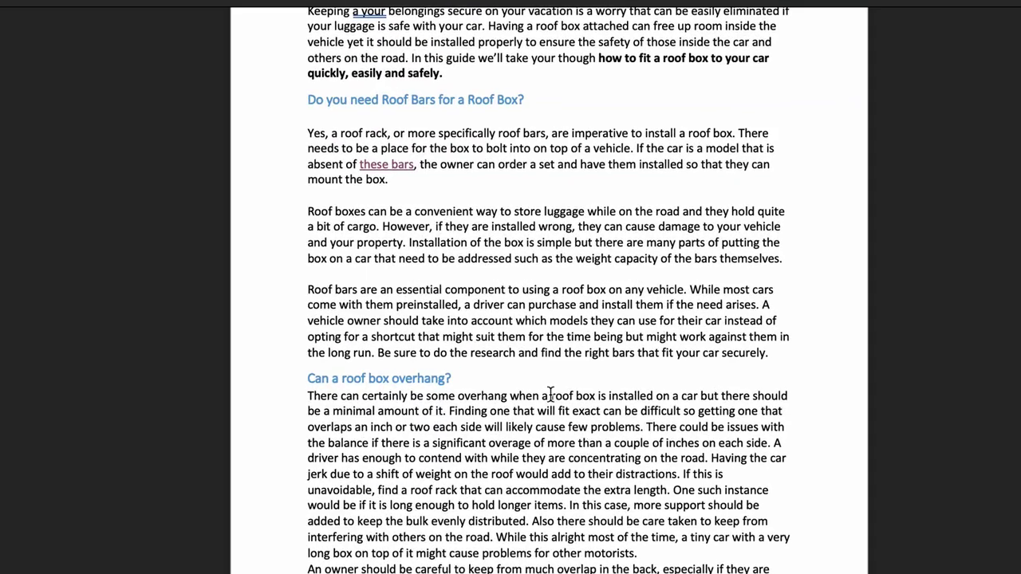
{"action": "scroll", "coordinate": [631, 298], "scroll_direction": "down", "scroll_amount": 1}
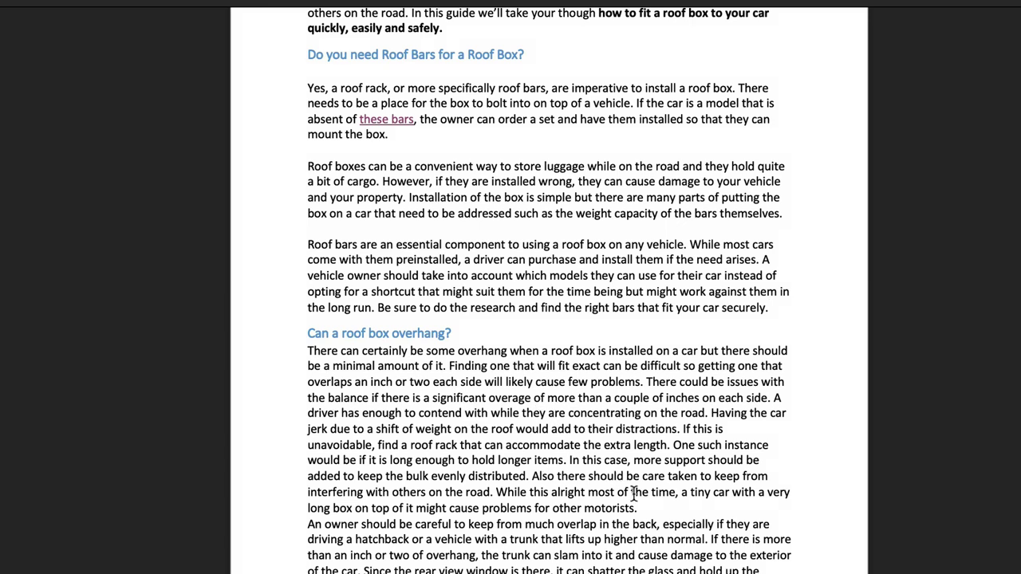
{"action": "left_click", "coordinate": [659, 510]}
{"action": "key", "text": "Return"}
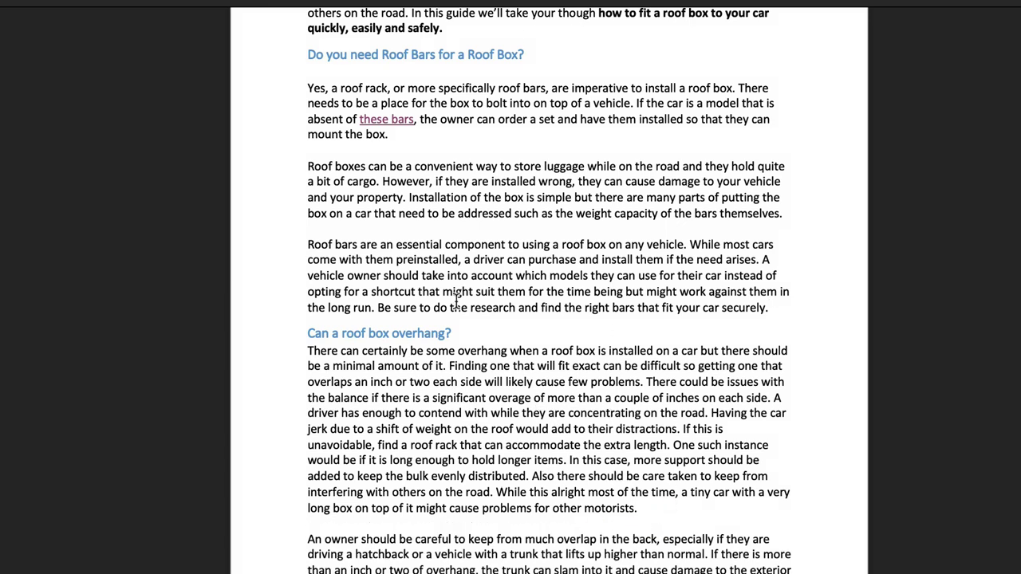
- Split the first paragraph under "Can a roof box overhang?" before "If this is unavoidable", leaving a blank line between the parts
{"action": "scroll", "coordinate": [548, 380], "scroll_direction": "up", "scroll_amount": 1}
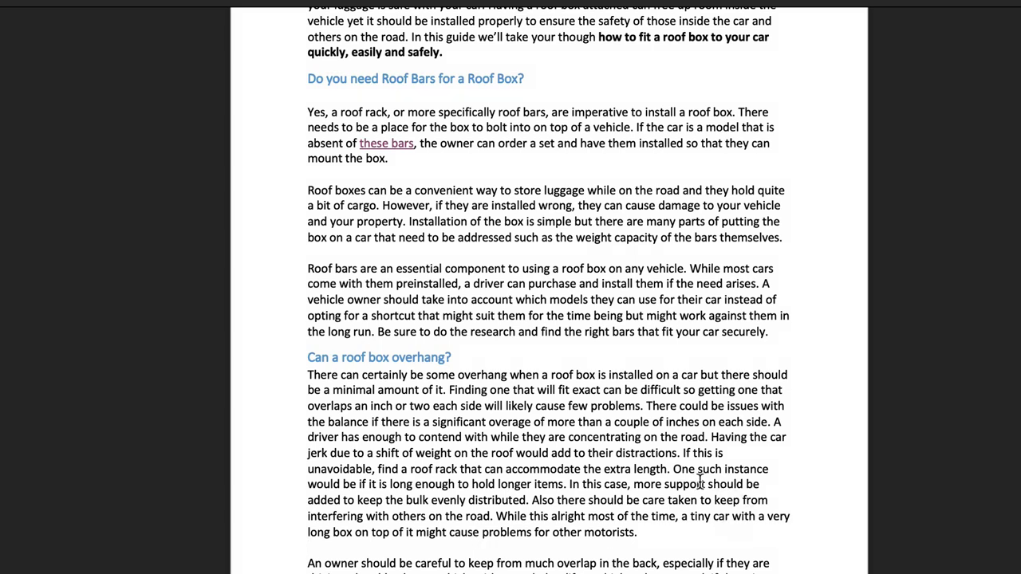
{"action": "left_click", "coordinate": [682, 453]}
{"action": "key", "text": "Return"}
{"action": "key", "text": "Return"}
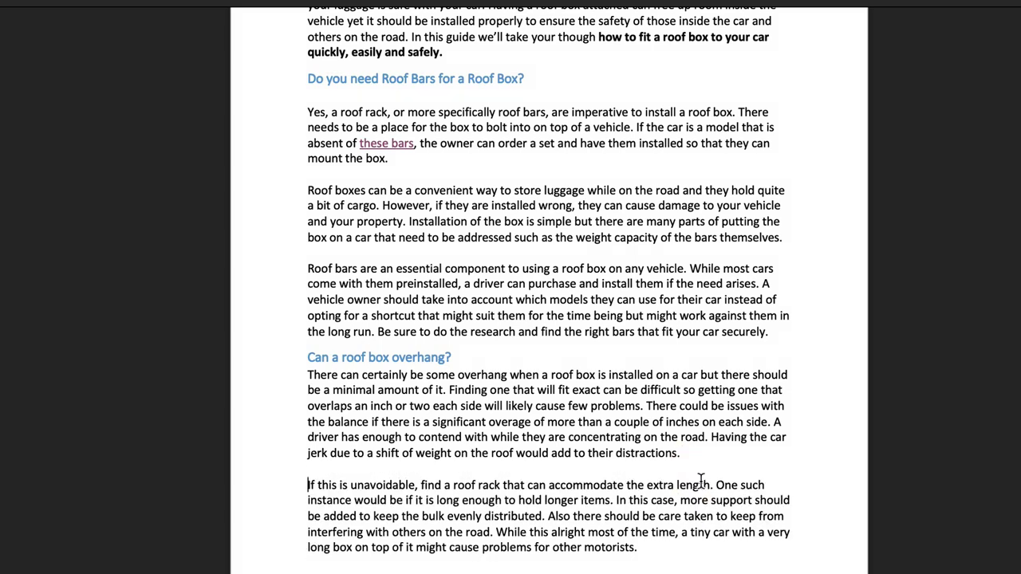
- Add a blank line after the sentence "Give the hatch or trunk plenty of room to operate free of the box."
{"action": "scroll", "coordinate": [599, 469], "scroll_direction": "down", "scroll_amount": 3}
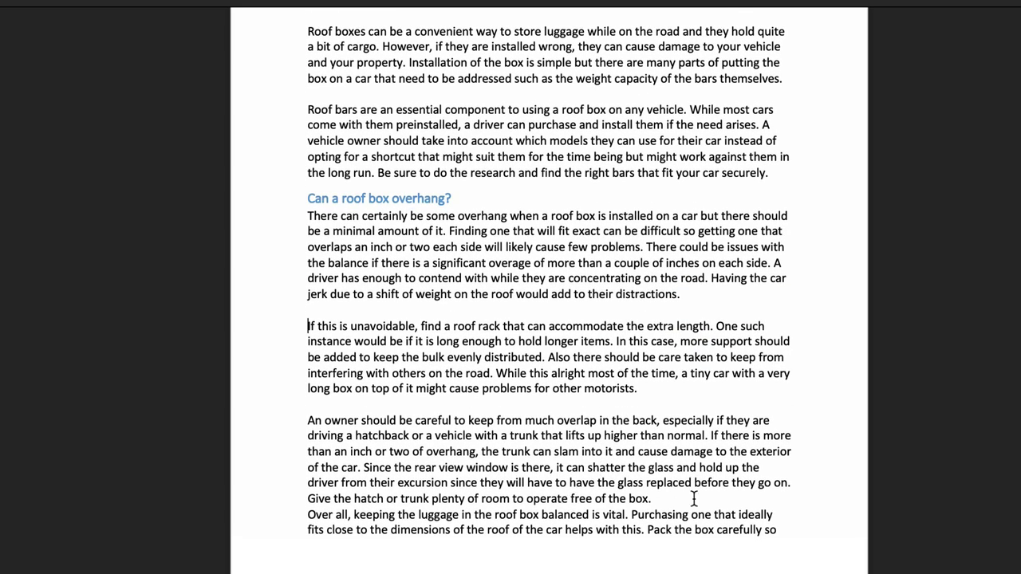
{"action": "left_click", "coordinate": [675, 499]}
{"action": "key", "text": "Return"}
{"action": "scroll", "coordinate": [670, 493], "scroll_direction": "down", "scroll_amount": 1}
{"action": "scroll", "coordinate": [670, 493], "scroll_direction": "down", "scroll_amount": 3}
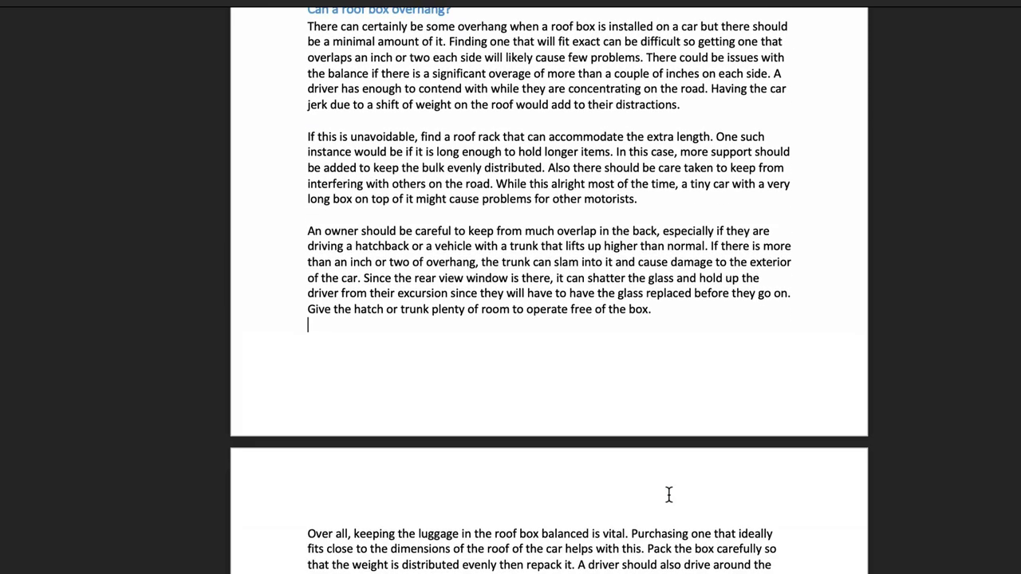
- Under "Do roof boxes fit any roof bars?", separate the paragraphs with blank lines and split the middle one before "Using a cargo bag"
{"action": "scroll", "coordinate": [668, 493], "scroll_direction": "down", "scroll_amount": 1}
{"action": "scroll", "coordinate": [668, 493], "scroll_direction": "down", "scroll_amount": 3}
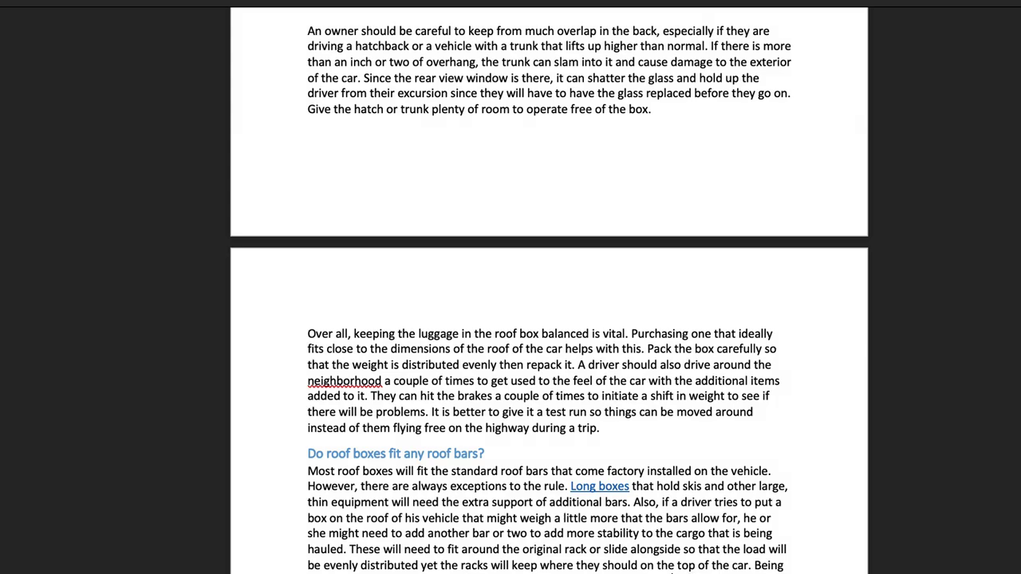
{"action": "left_click", "coordinate": [606, 325]}
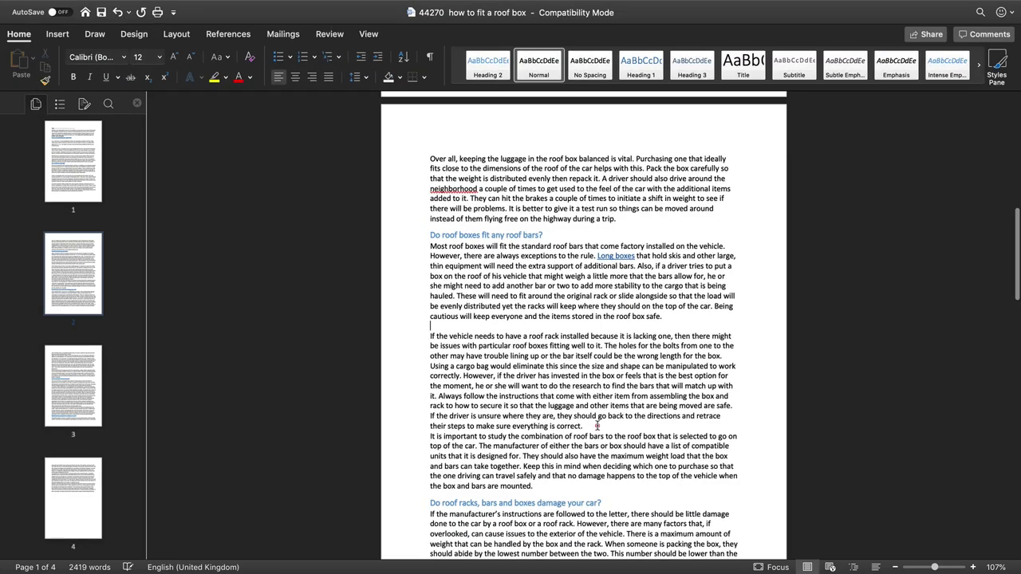
{"action": "left_click", "coordinate": [597, 425]}
{"action": "key", "text": "Return"}
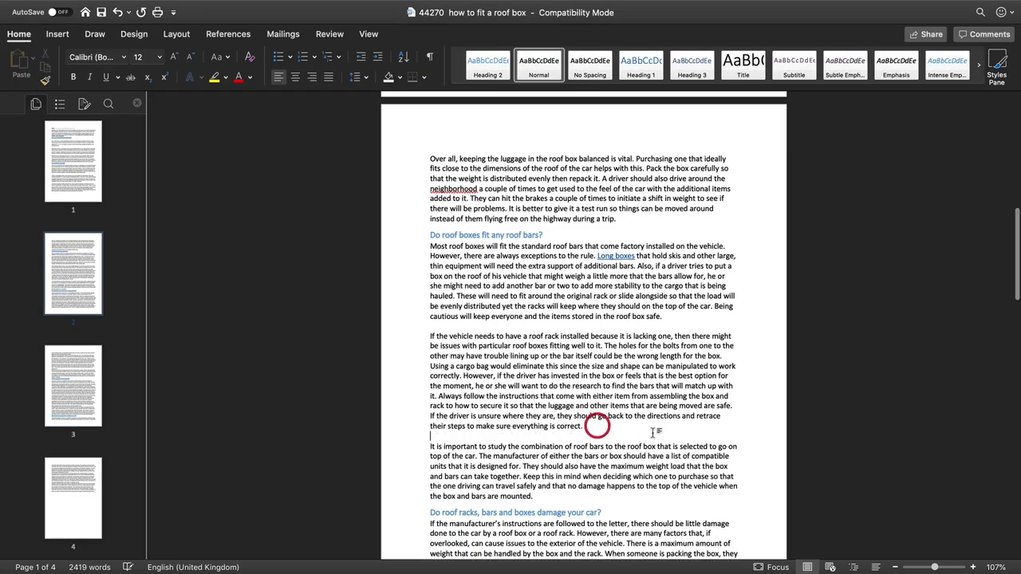
{"action": "left_click", "coordinate": [428, 364]}
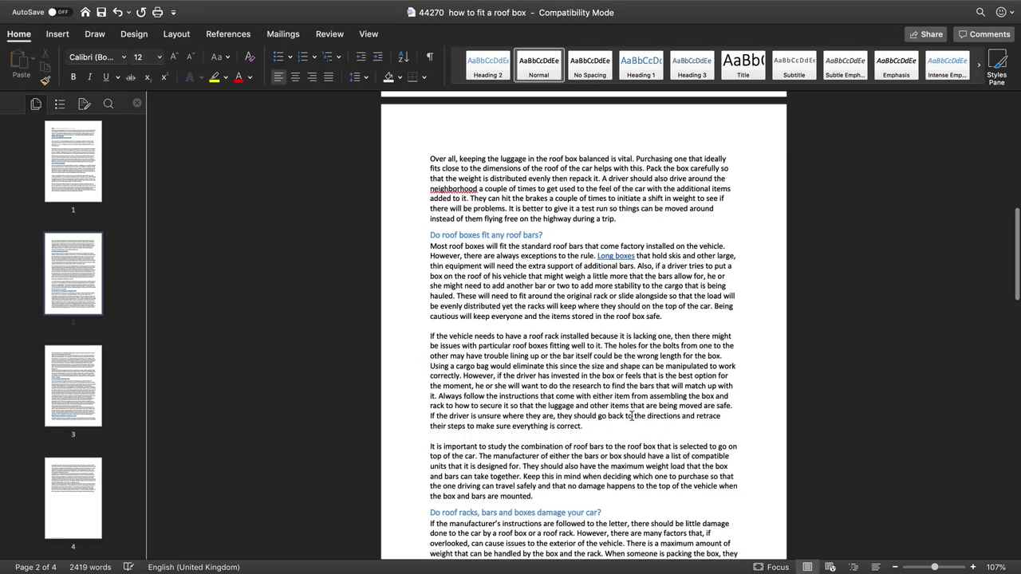
{"action": "key", "text": "Return"}
{"action": "scroll", "coordinate": [623, 263], "scroll_direction": "down", "scroll_amount": 1}
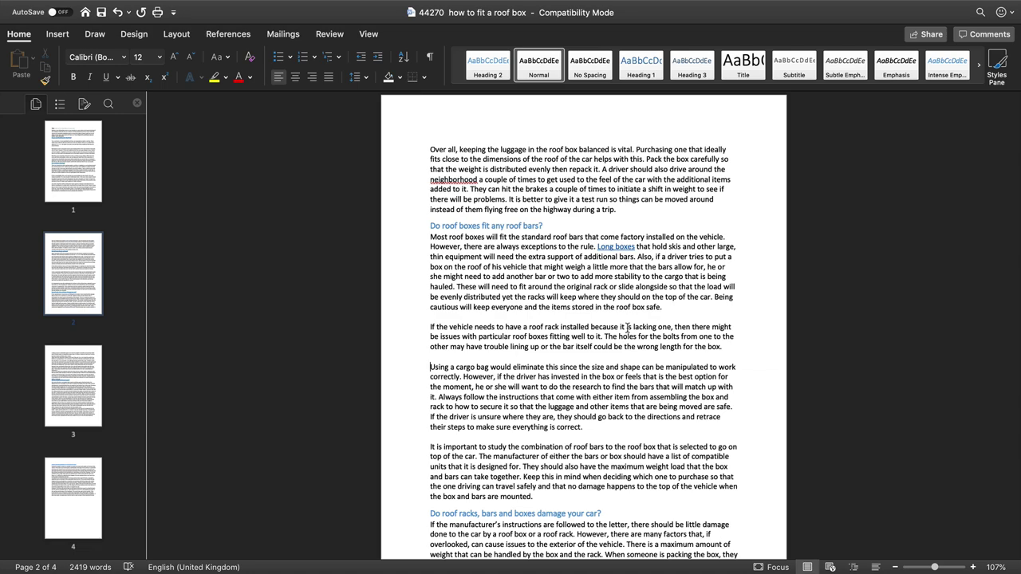
- Under "Do roof racks, bars and boxes damage your car?", add blank lines before the paragraphs starting "When the driver" and "Drivers also need"
{"action": "scroll", "coordinate": [634, 319], "scroll_direction": "down", "scroll_amount": 10}
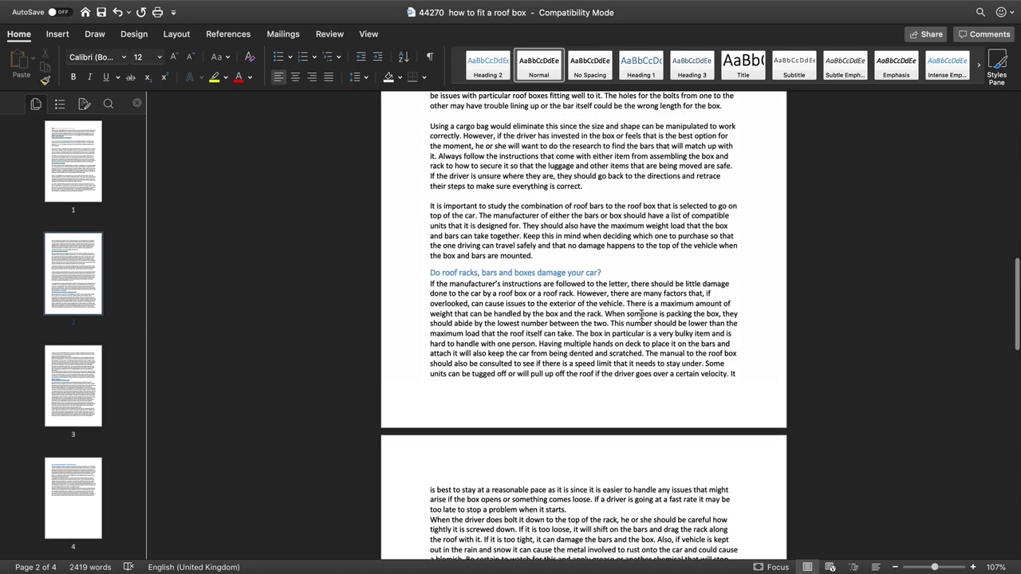
{"action": "scroll", "coordinate": [640, 312], "scroll_direction": "down", "scroll_amount": 9}
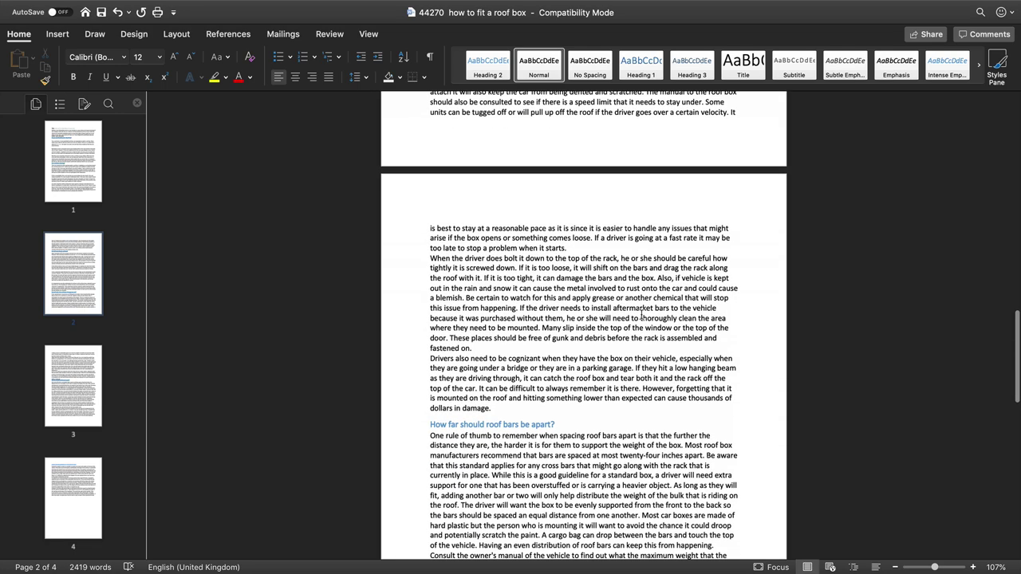
{"action": "left_click", "coordinate": [485, 349]}
{"action": "key", "text": "Return"}
{"action": "left_click", "coordinate": [568, 248]}
{"action": "key", "text": "Return"}
- Replace "the driver" with "you" in the sentence about bolting the box down to the top of the rack
{"action": "scroll", "coordinate": [562, 247], "scroll_direction": "down", "scroll_amount": 4}
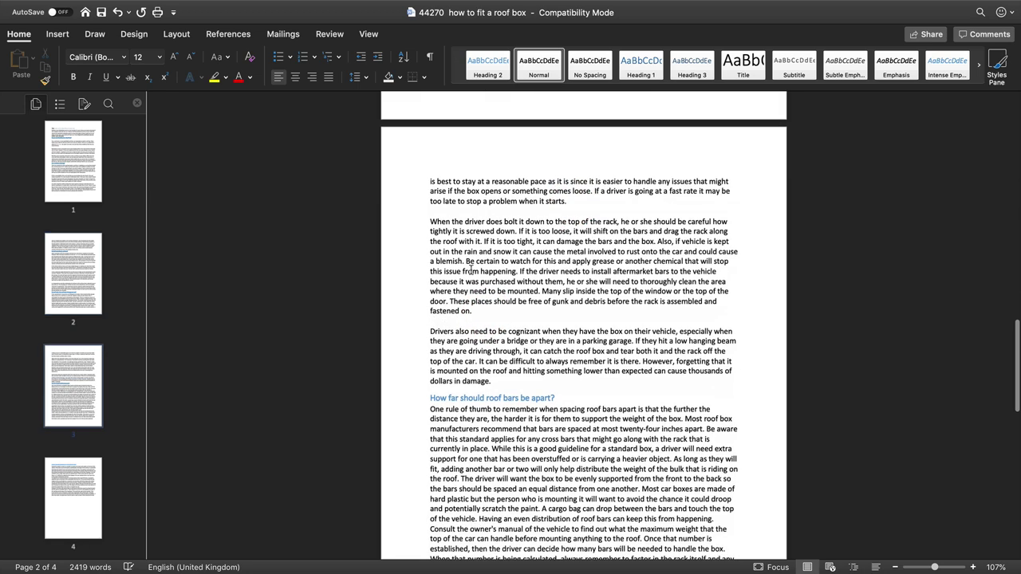
{"action": "scroll", "coordinate": [553, 222], "scroll_direction": "up", "scroll_amount": 1}
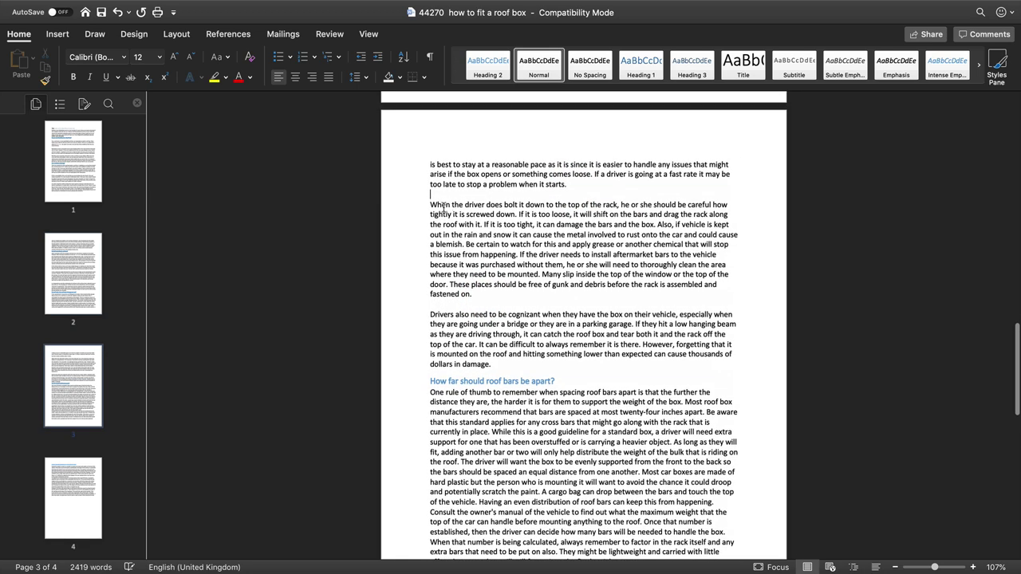
{"action": "left_click_drag", "start_coordinate": [431, 205], "coordinate": [528, 220]}
{"action": "left_click", "coordinate": [532, 242]}
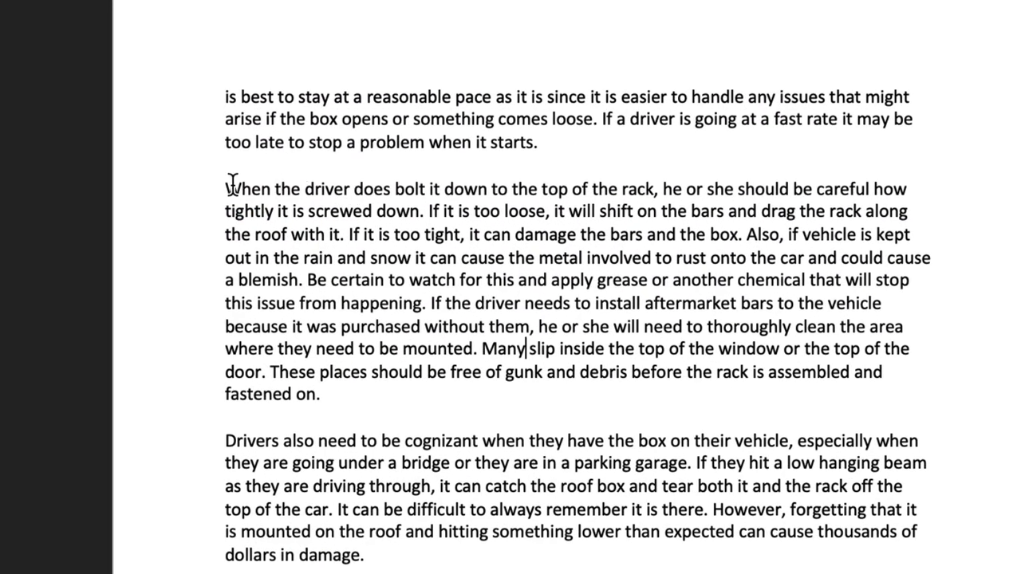
{"action": "left_click_drag", "start_coordinate": [350, 197], "coordinate": [409, 199]}
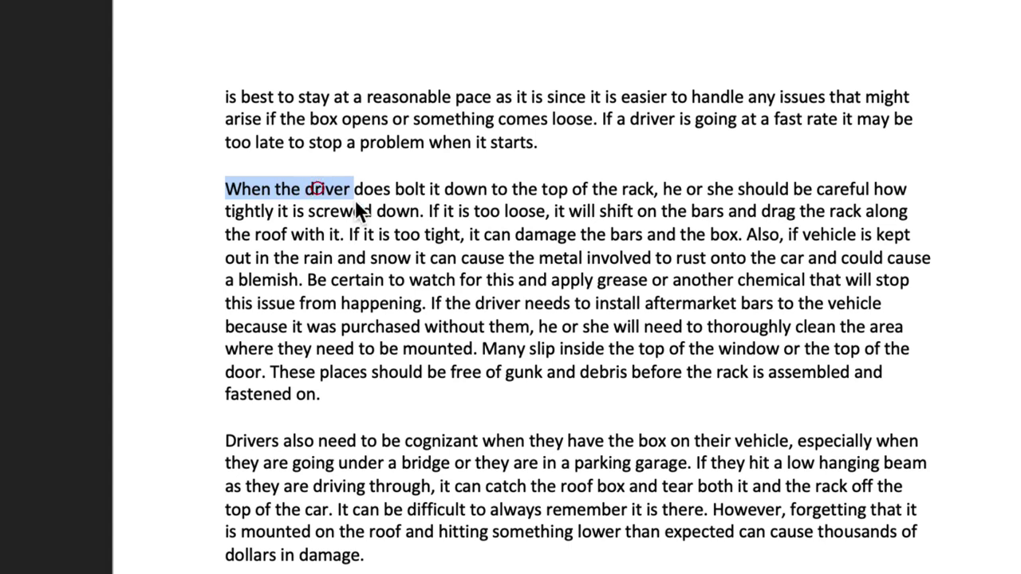
{"action": "left_click", "coordinate": [463, 228]}
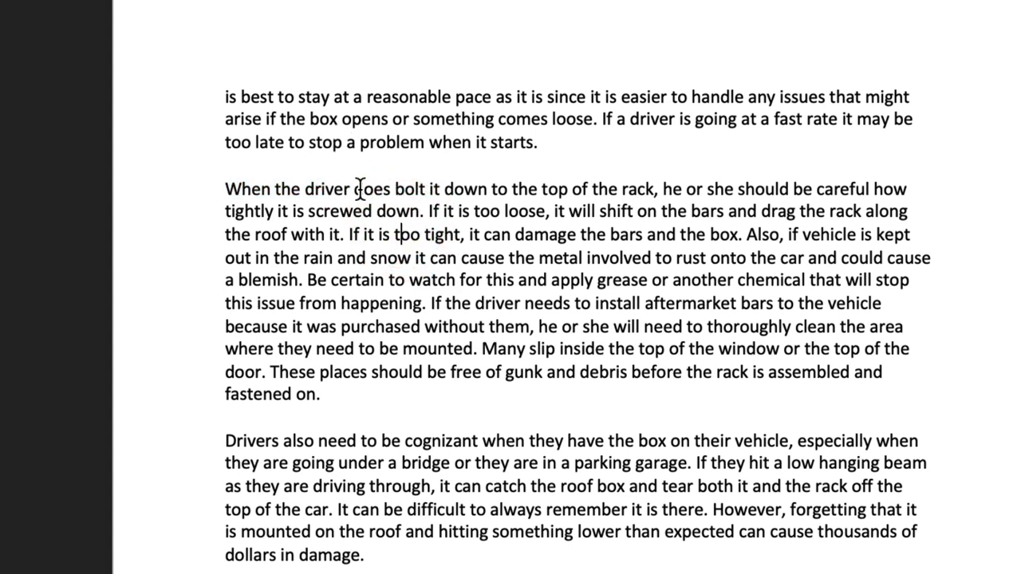
{"action": "left_click_drag", "start_coordinate": [350, 184], "coordinate": [274, 189]}
{"action": "type", "text": "you"}
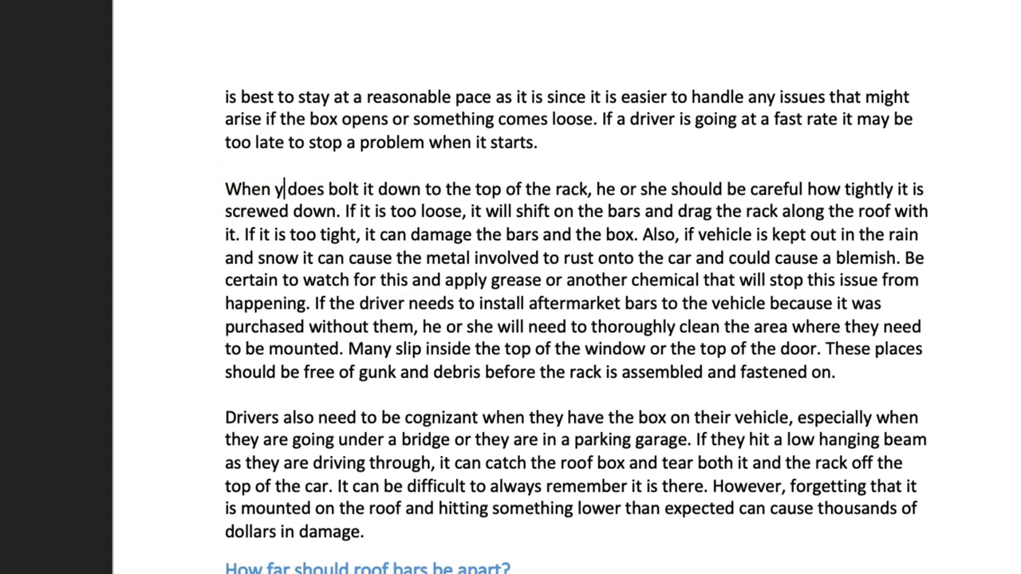
- Delete the word "does" from the same sentence so it begins "When you bolt it down"
{"action": "left_click", "coordinate": [308, 189]}
{"action": "key", "text": "Delete"}
{"action": "key", "text": "Delete"}
{"action": "key", "text": "Delete"}
{"action": "key", "text": "Delete"}
{"action": "key", "text": "Delete"}
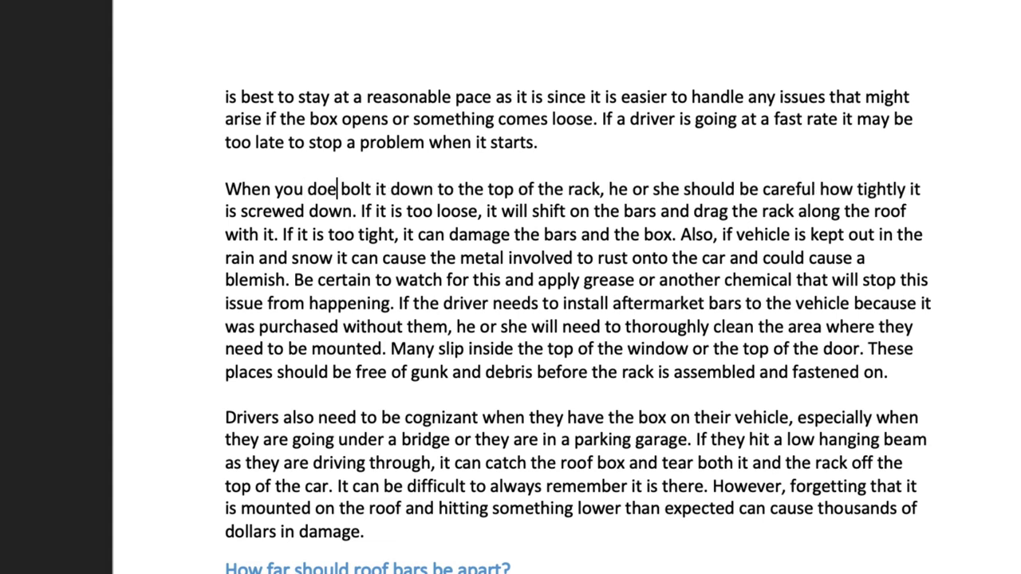
{"action": "key", "text": "BackSpace"}
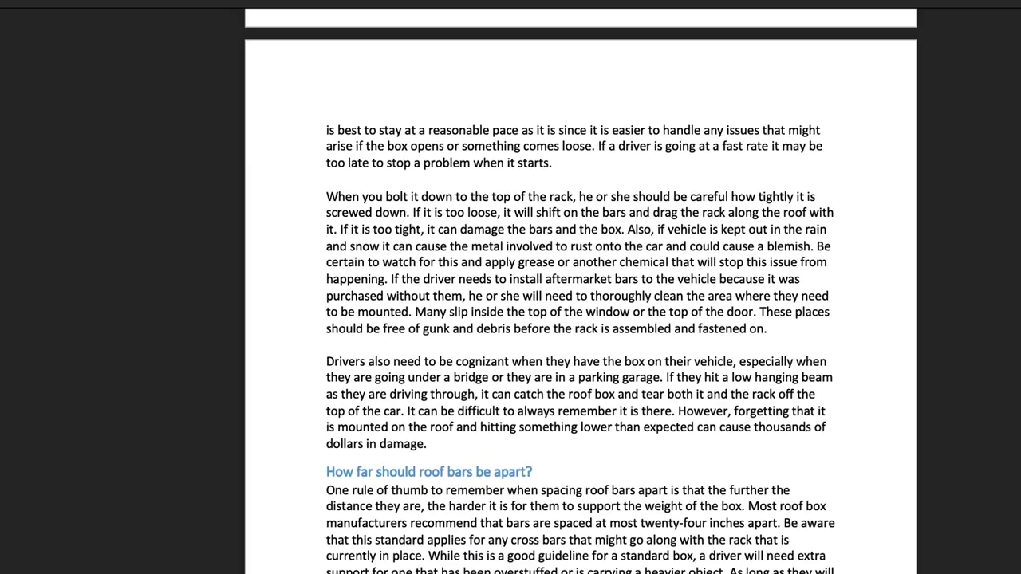
- Change "you" to "your" in the sentence about bolting the box down to the top of the rack
{"action": "type", "text": "r"}
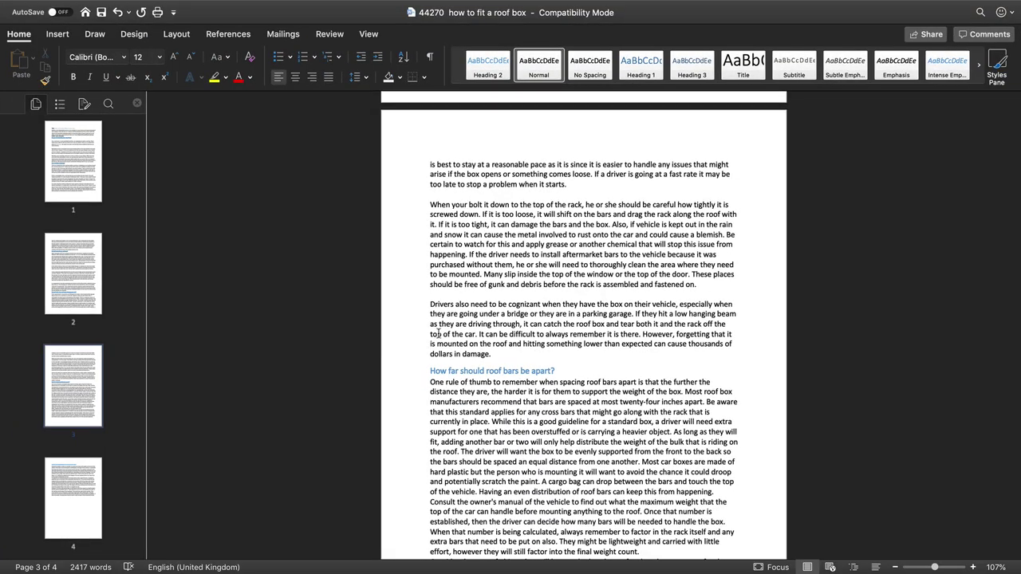
- Review the remaining sections of the article to its end, including the one on the best roof box position, and return to the beginning
{"action": "scroll", "coordinate": [774, 311], "scroll_direction": "down", "scroll_amount": 2}
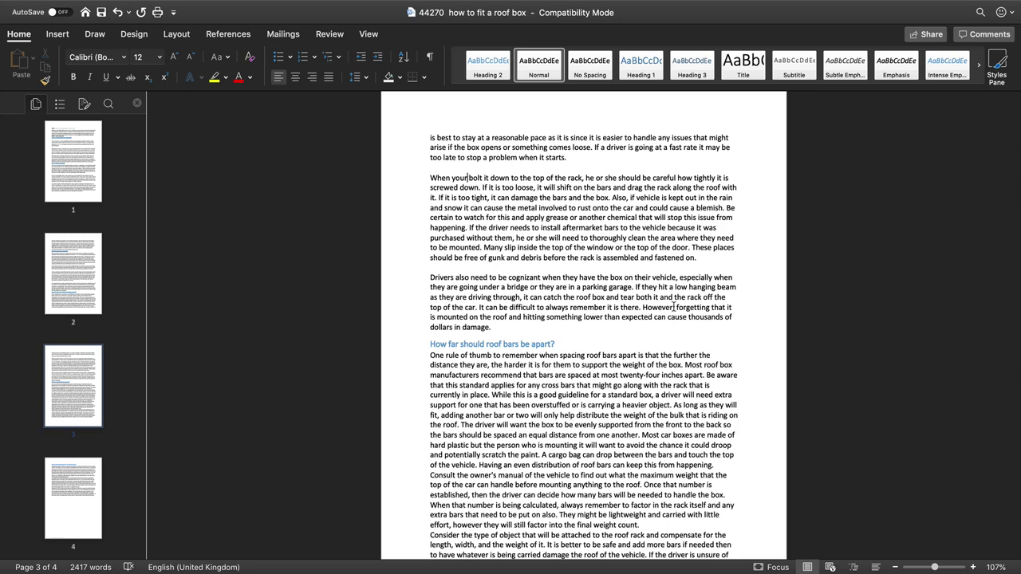
{"action": "scroll", "coordinate": [686, 303], "scroll_direction": "down", "scroll_amount": 15}
{"action": "scroll", "coordinate": [705, 297], "scroll_direction": "up", "scroll_amount": 1}
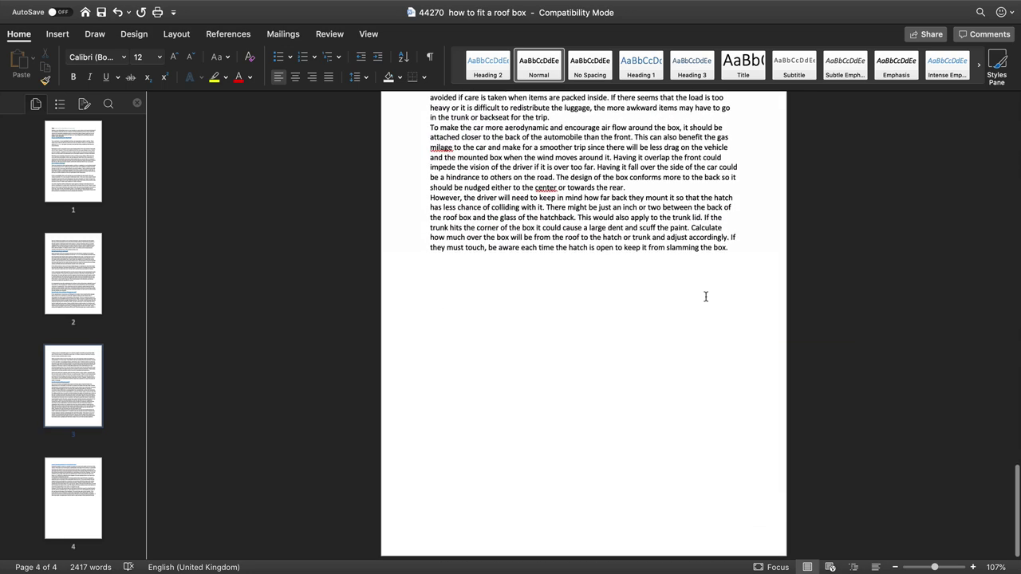
{"action": "scroll", "coordinate": [600, 249], "scroll_direction": "up", "scroll_amount": 3}
{"action": "scroll", "coordinate": [600, 250], "scroll_direction": "up", "scroll_amount": 1}
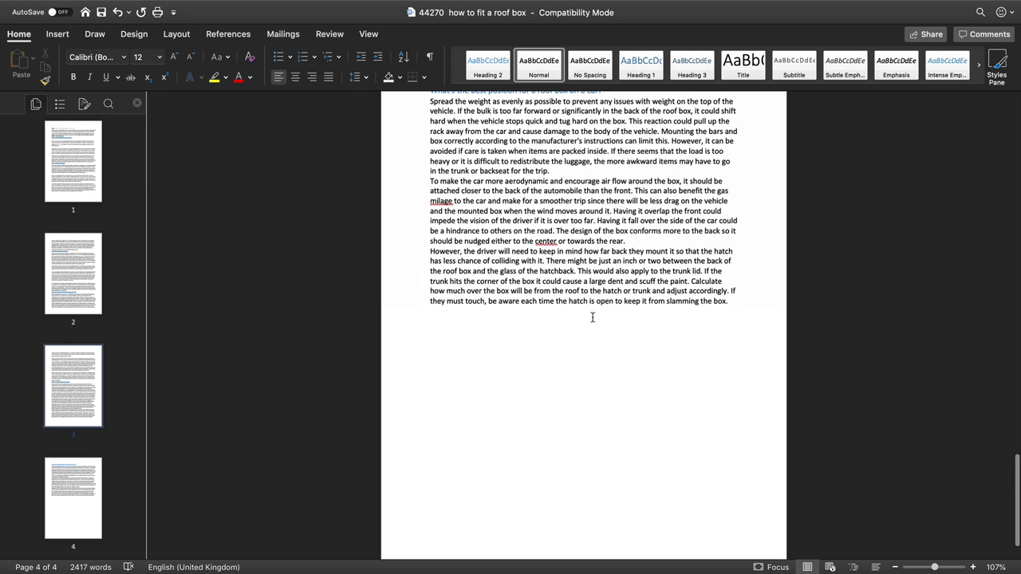
{"action": "scroll", "coordinate": [586, 353], "scroll_direction": "up", "scroll_amount": 3}
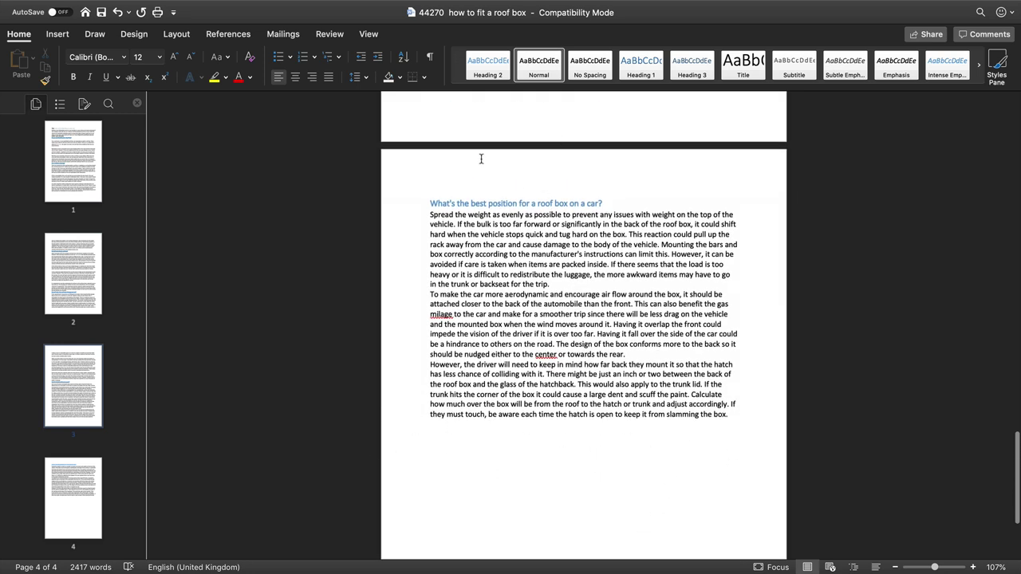
{"action": "scroll", "coordinate": [504, 307], "scroll_direction": "up", "scroll_amount": 20}
{"action": "scroll", "coordinate": [504, 307], "scroll_direction": "up", "scroll_amount": 15}
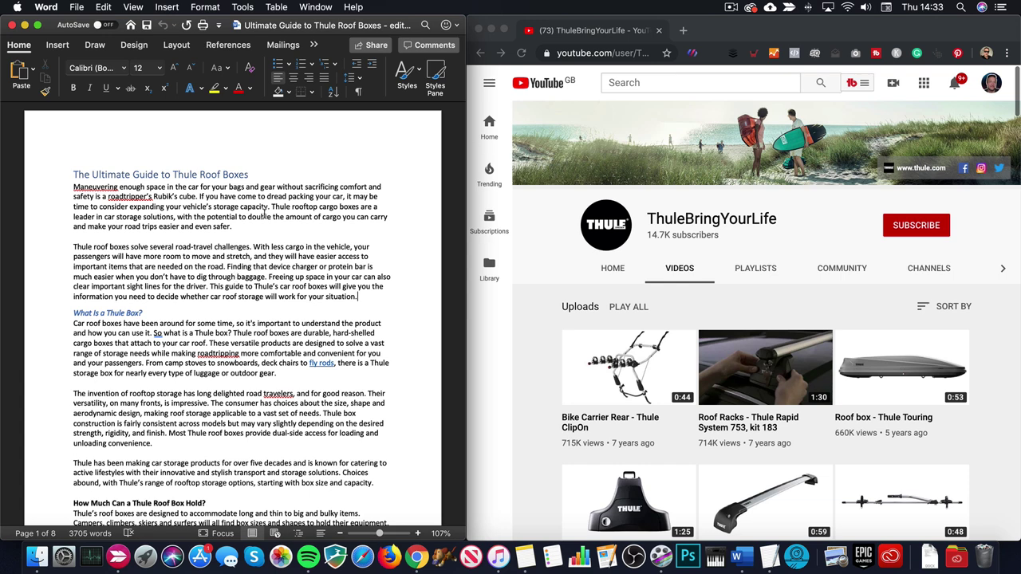
- Look through the Ultimate Guide to Thule Roof Boxes and the uploads on the ThuleBringYourLife YouTube channel
{"action": "scroll", "coordinate": [263, 215], "scroll_direction": "down", "scroll_amount": 15}
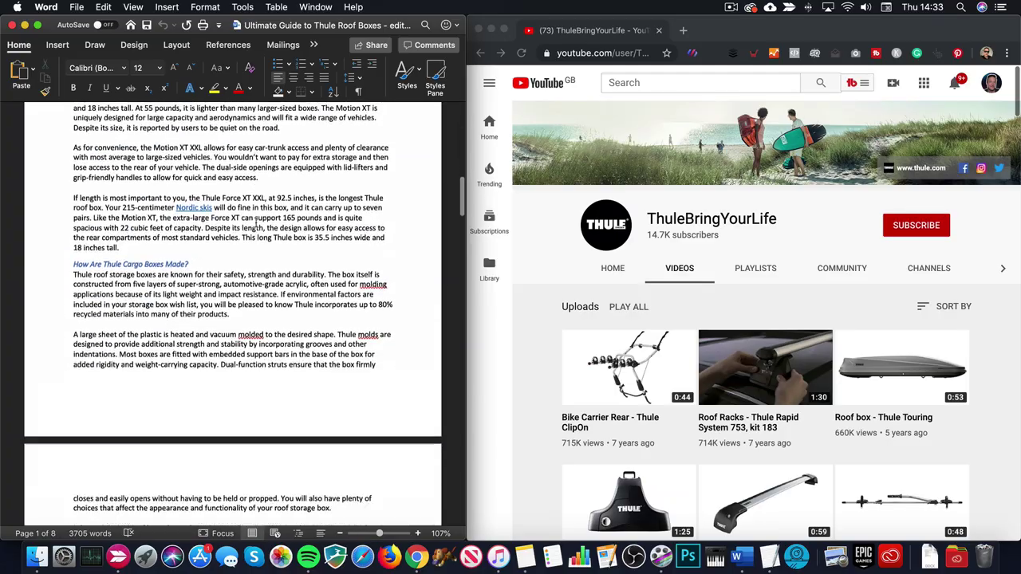
{"action": "scroll", "coordinate": [256, 222], "scroll_direction": "down", "scroll_amount": 20}
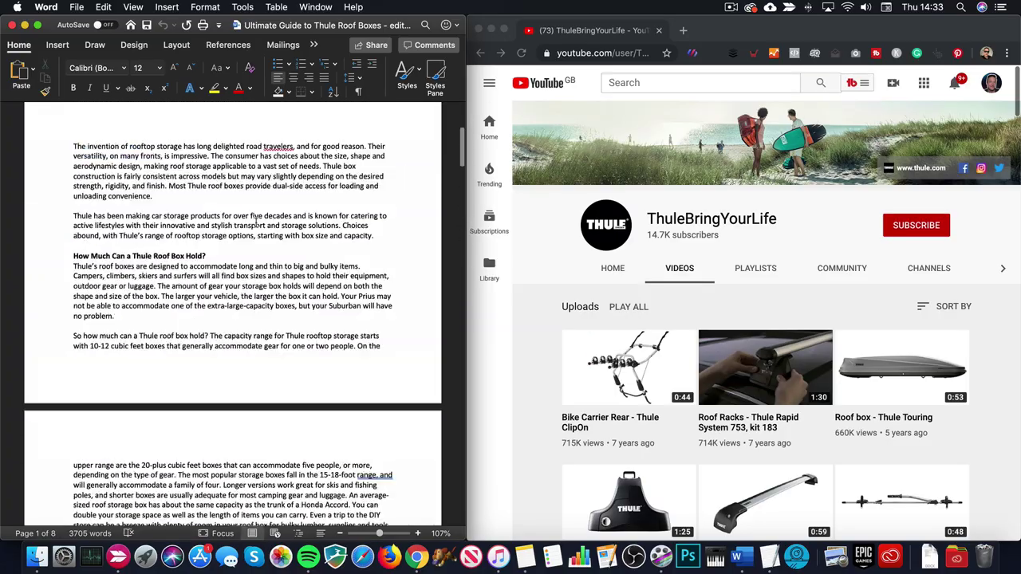
{"action": "scroll", "coordinate": [255, 222], "scroll_direction": "up", "scroll_amount": 10}
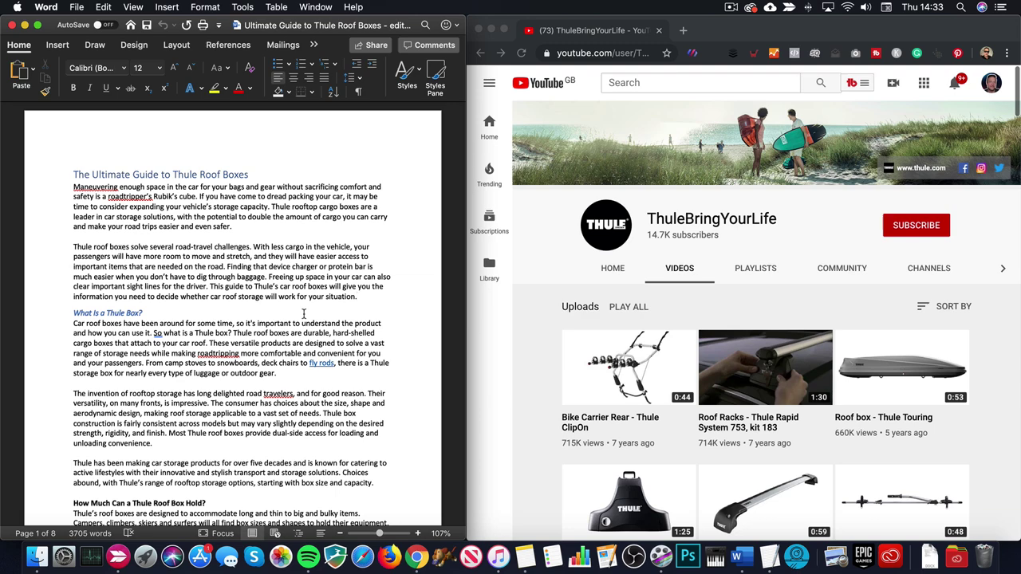
{"action": "scroll", "coordinate": [777, 319], "scroll_direction": "down", "scroll_amount": 3}
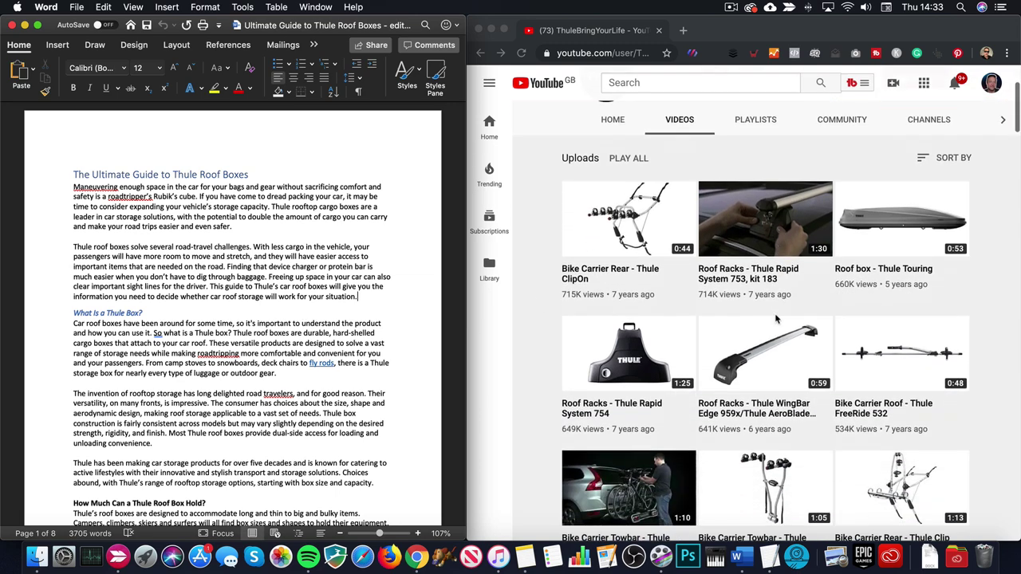
{"action": "scroll", "coordinate": [776, 319], "scroll_direction": "up", "scroll_amount": 2}
{"action": "scroll", "coordinate": [822, 273], "scroll_direction": "down", "scroll_amount": 5}
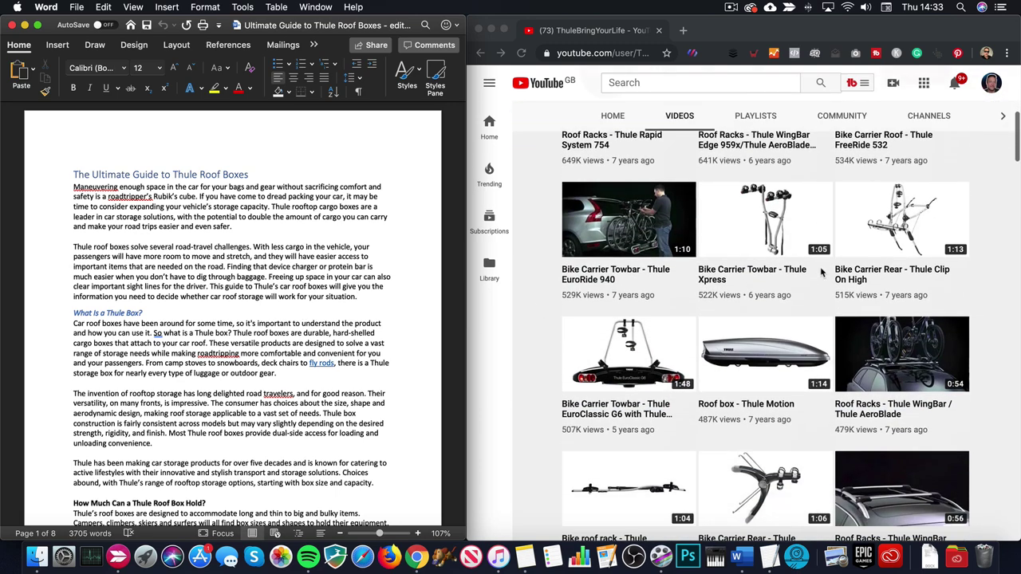
{"action": "scroll", "coordinate": [821, 273], "scroll_direction": "down", "scroll_amount": 1}
{"action": "scroll", "coordinate": [88, 291], "scroll_direction": "down", "scroll_amount": 4}
{"action": "scroll", "coordinate": [223, 368], "scroll_direction": "up", "scroll_amount": 4}
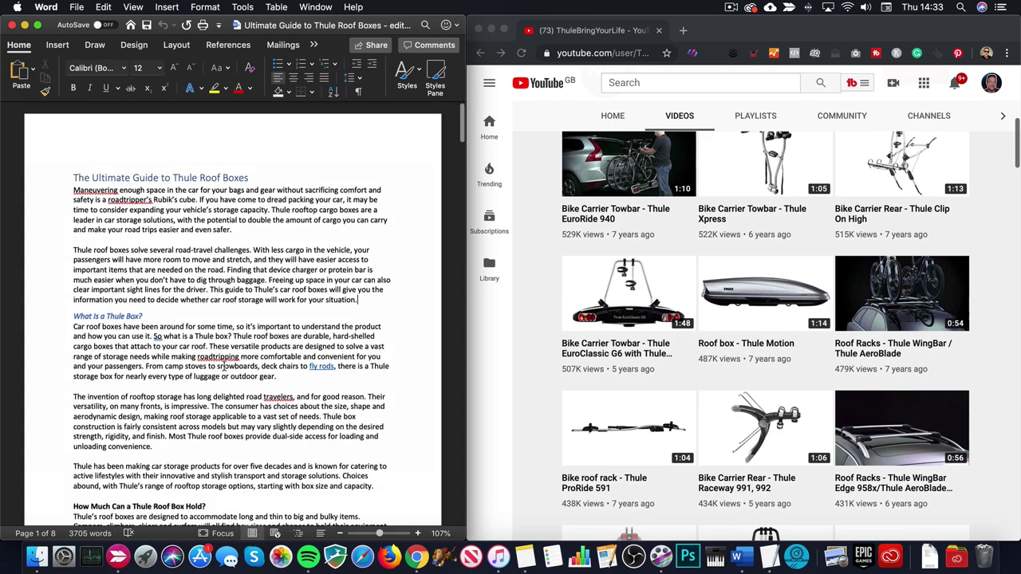
- Locate the Thule Motion XT mention in the guide and open the channel's matching "Roof Box - Thule Motion XT" video
{"action": "scroll", "coordinate": [329, 275], "scroll_direction": "down", "scroll_amount": 5}
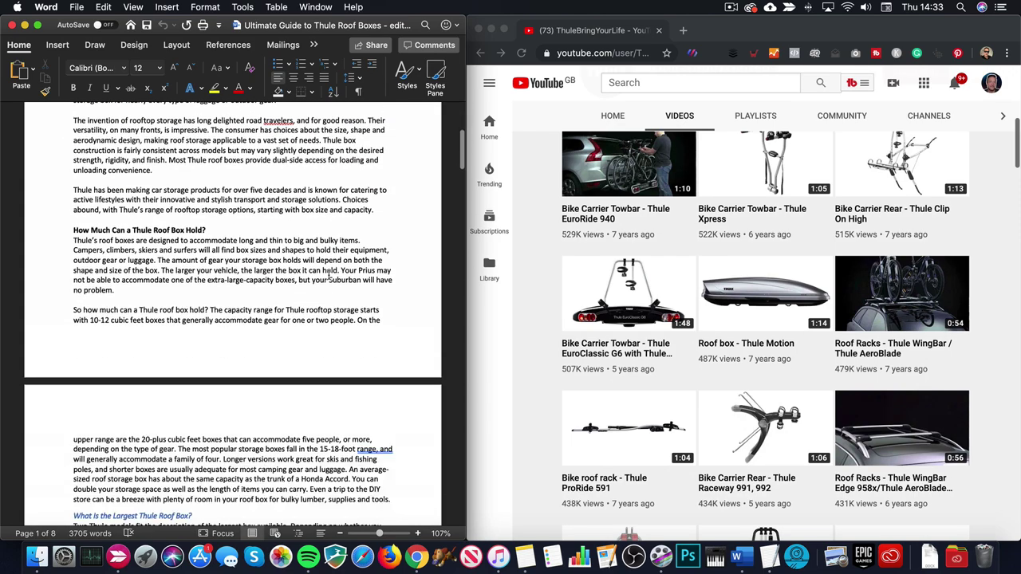
{"action": "scroll", "coordinate": [328, 275], "scroll_direction": "down", "scroll_amount": 4}
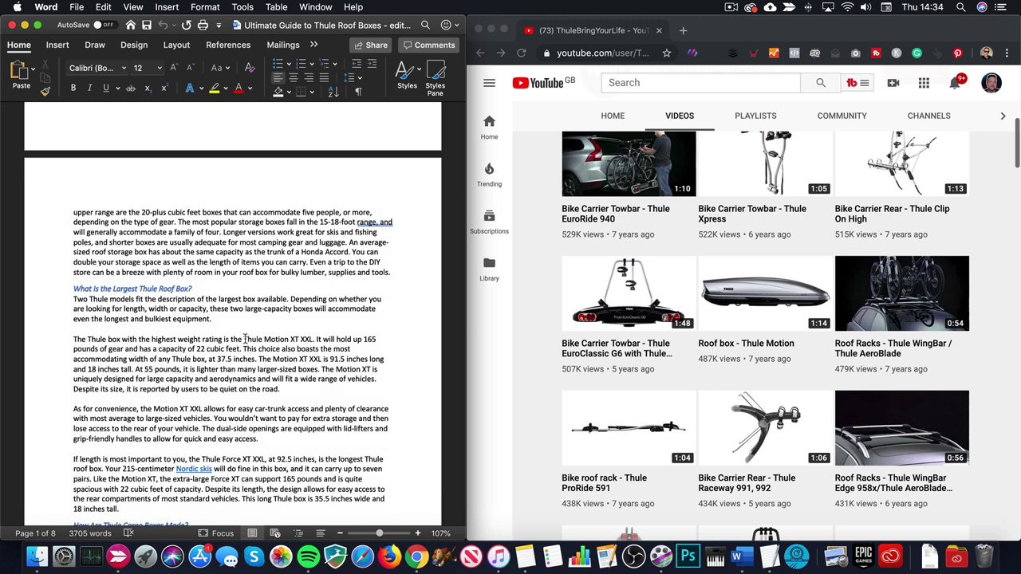
{"action": "left_click_drag", "start_coordinate": [243, 339], "coordinate": [293, 339]}
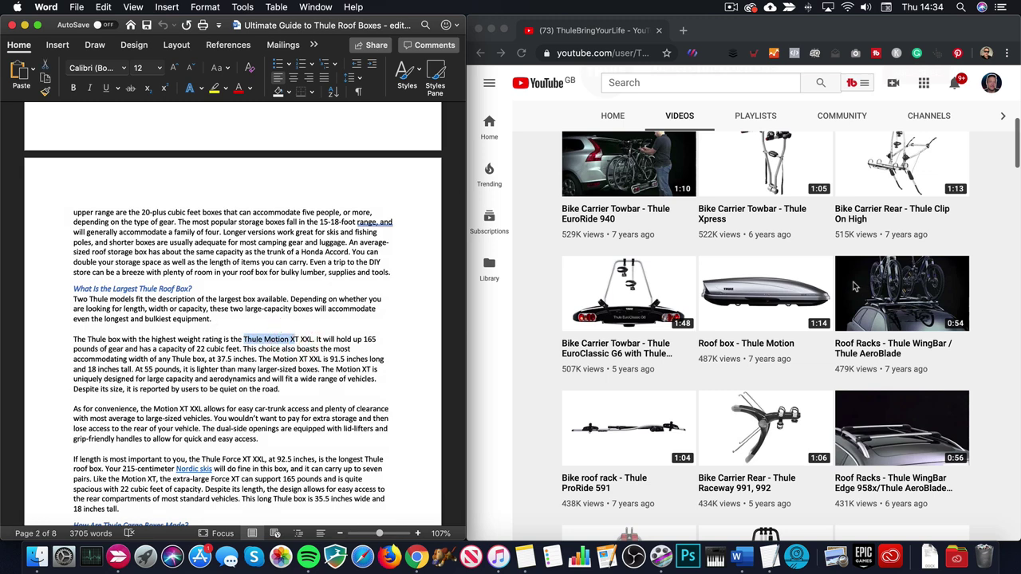
{"action": "scroll", "coordinate": [852, 284], "scroll_direction": "down", "scroll_amount": 10}
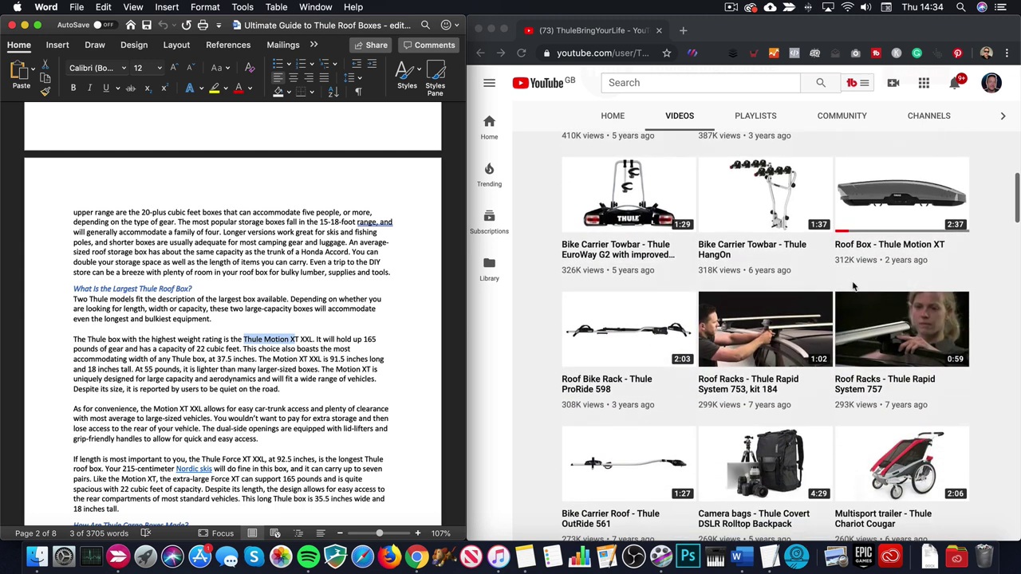
{"action": "left_click", "coordinate": [907, 283]}
{"action": "left_click", "coordinate": [910, 226]}
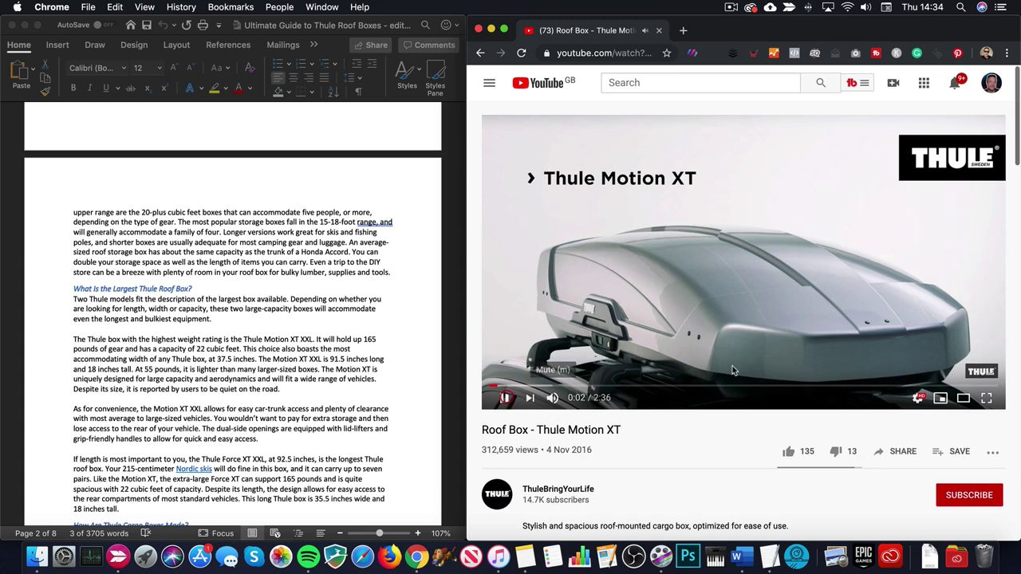
- Pause the Thule Motion XT video and copy its web address
{"action": "left_click", "coordinate": [501, 396]}
{"action": "left_click", "coordinate": [618, 53]}
{"action": "right_click", "coordinate": [621, 53]}
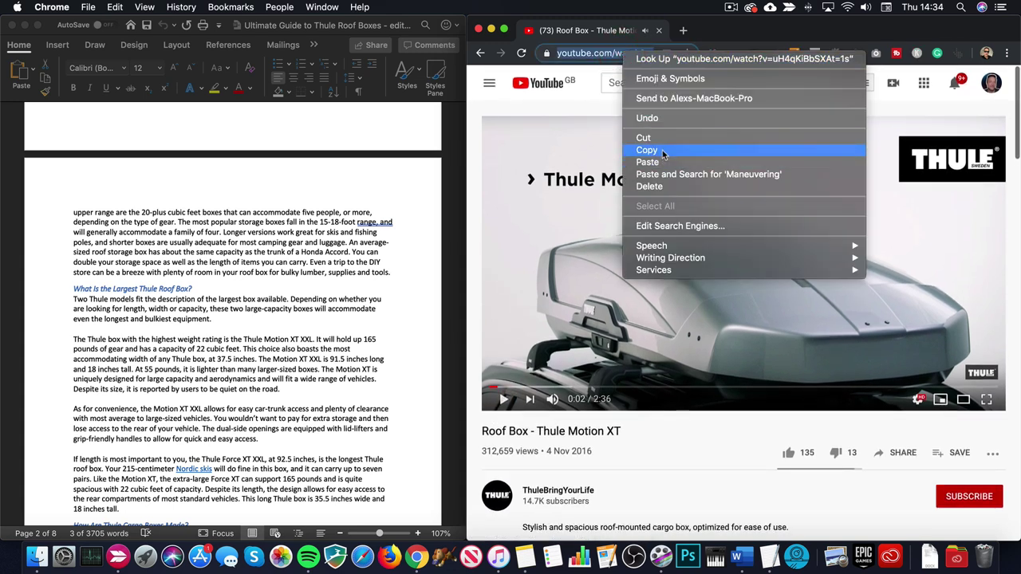
{"action": "left_click", "coordinate": [662, 150]}
- In the Word guide, paste the video link on its own line above the paragraph starting "The Thule box with the highest weight rating"
{"action": "left_click", "coordinate": [337, 387]}
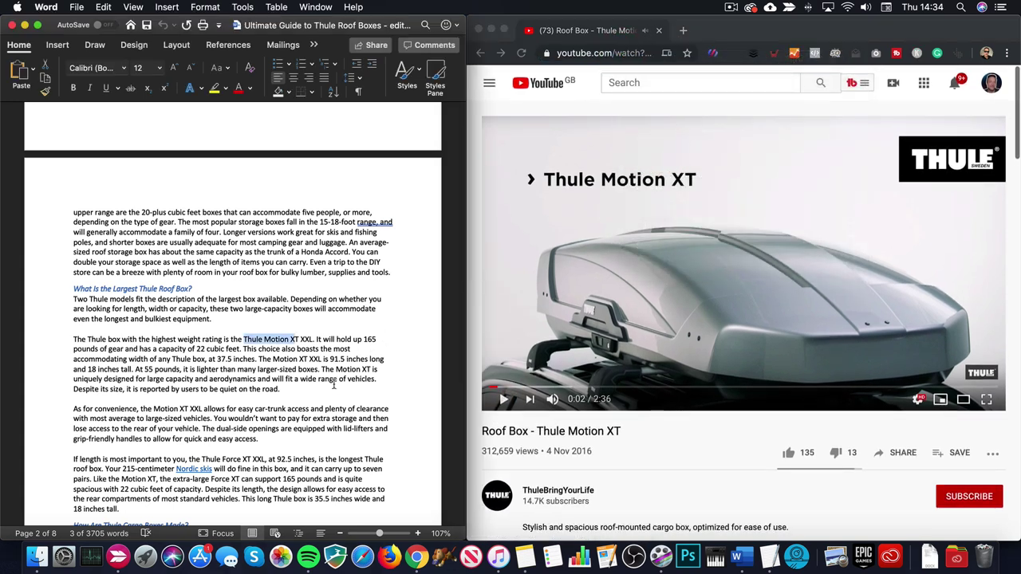
{"action": "left_click", "coordinate": [299, 312]}
{"action": "left_click", "coordinate": [286, 330]}
{"action": "key", "text": "super+v"}
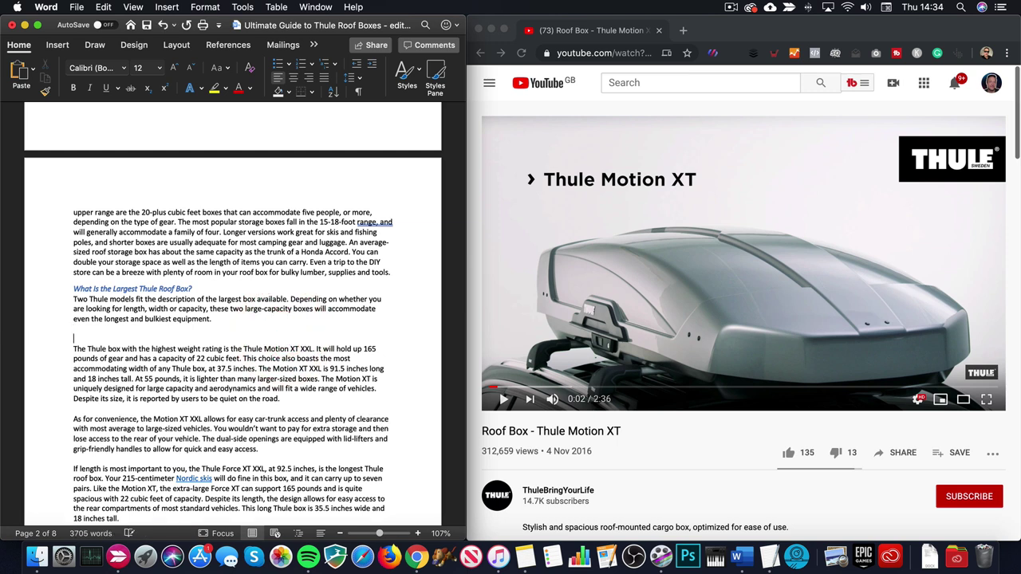
{"action": "key", "text": "Return"}
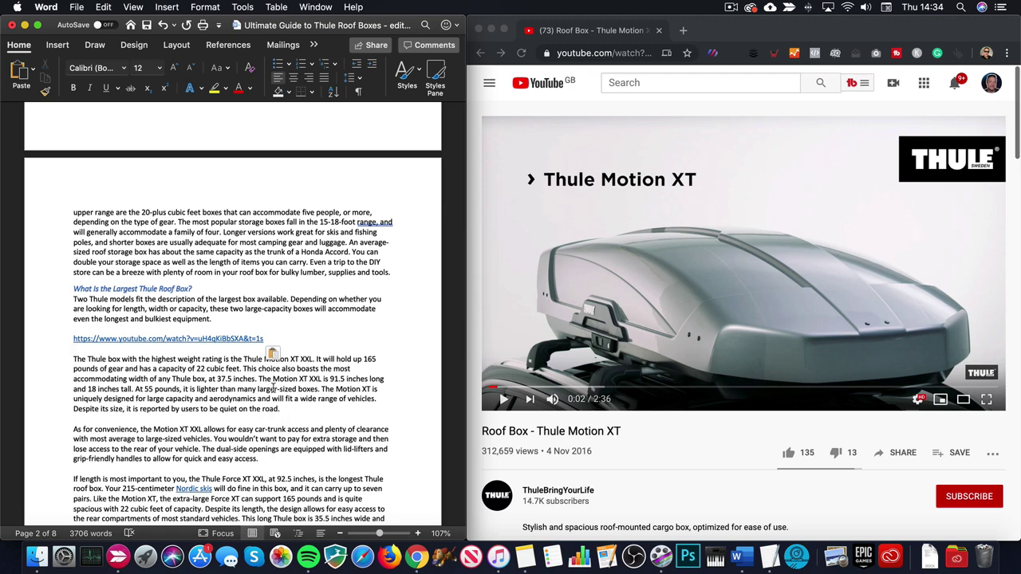
- Return to the channel's uploads in Chrome and look for a video matching the guide's Thule Force XT XXL paragraph
{"action": "scroll", "coordinate": [601, 319], "scroll_direction": "down", "scroll_amount": 5}
{"action": "scroll", "coordinate": [602, 320], "scroll_direction": "up", "scroll_amount": 5}
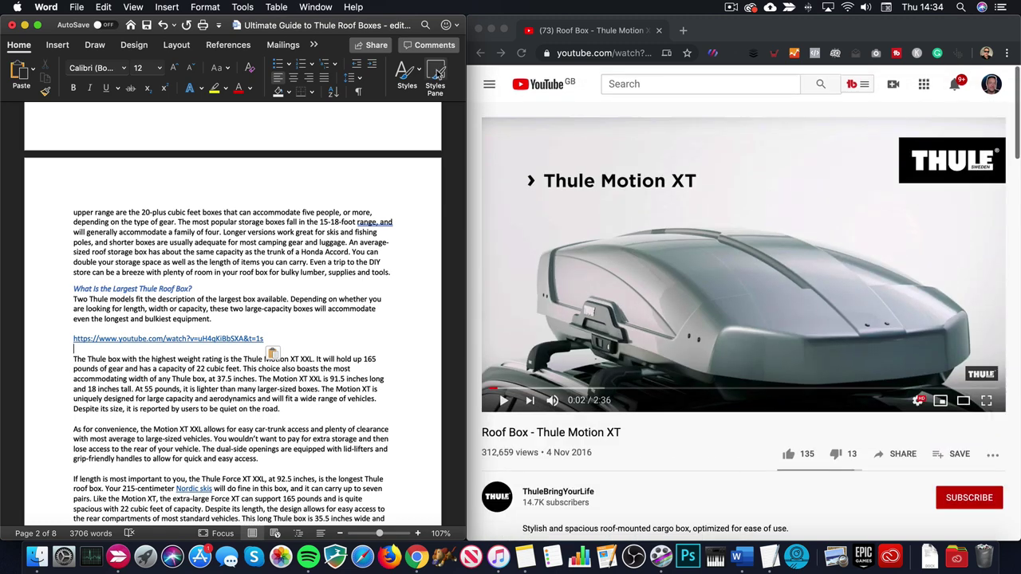
{"action": "left_click", "coordinate": [481, 52]}
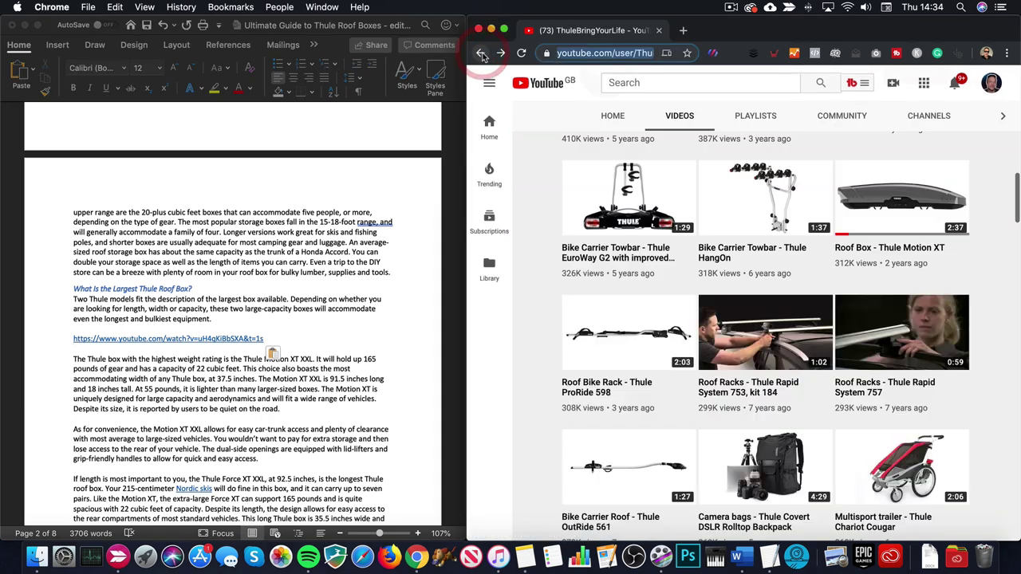
{"action": "scroll", "coordinate": [666, 188], "scroll_direction": "down", "scroll_amount": 5}
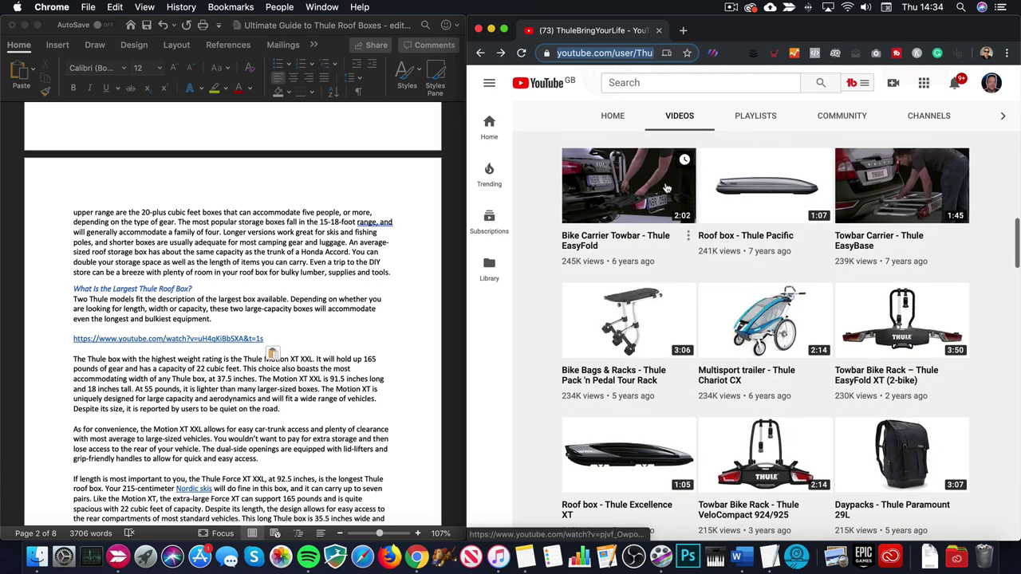
{"action": "scroll", "coordinate": [667, 188], "scroll_direction": "down", "scroll_amount": 3}
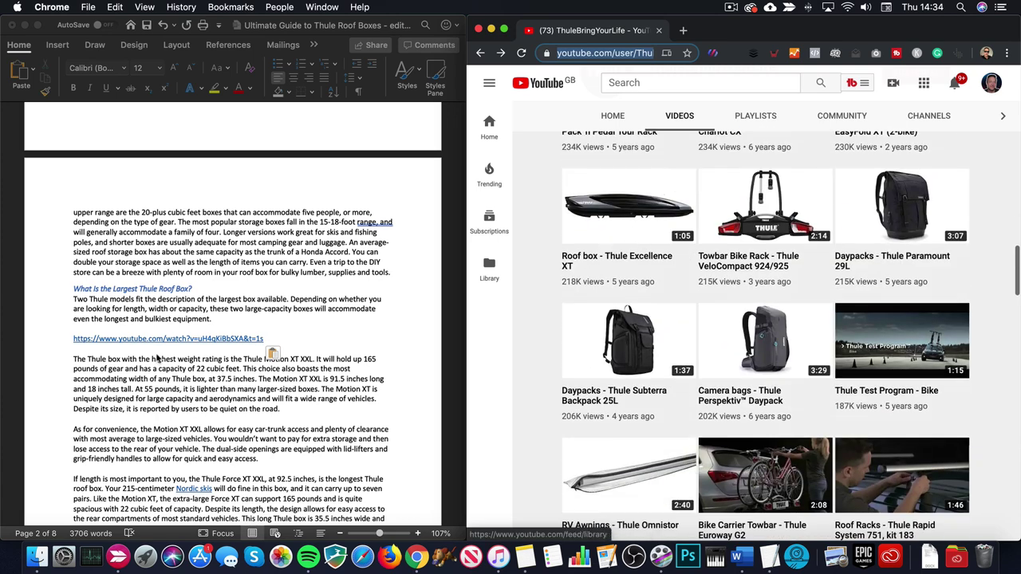
{"action": "scroll", "coordinate": [252, 371], "scroll_direction": "down", "scroll_amount": 2}
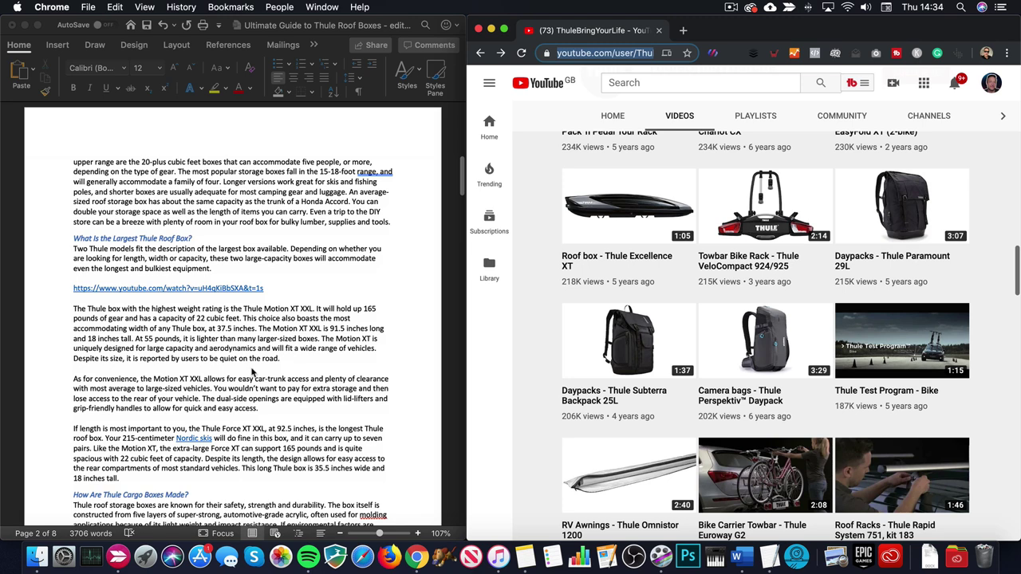
{"action": "scroll", "coordinate": [735, 293], "scroll_direction": "down", "scroll_amount": 3}
{"action": "scroll", "coordinate": [734, 293], "scroll_direction": "down", "scroll_amount": 5}
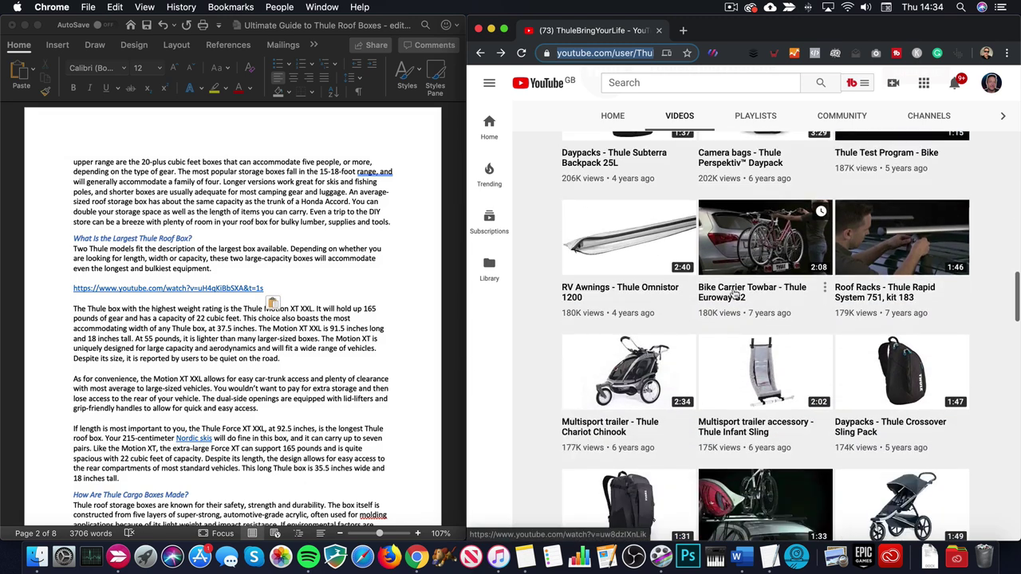
- Search YouTube for "thule force"
{"action": "left_click", "coordinate": [675, 84]}
{"action": "type", "text": "thule force"}
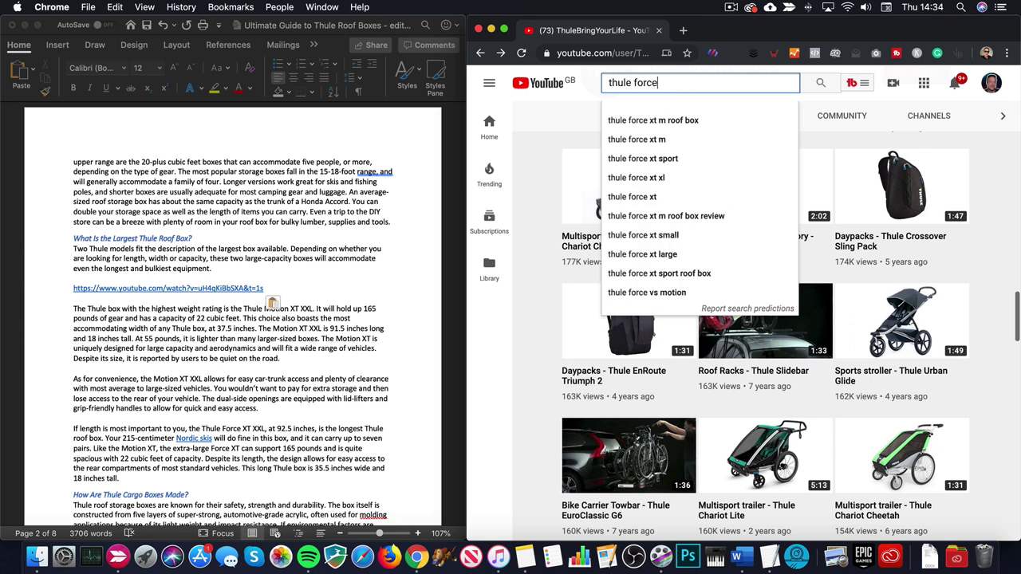
{"action": "key", "text": "Return"}
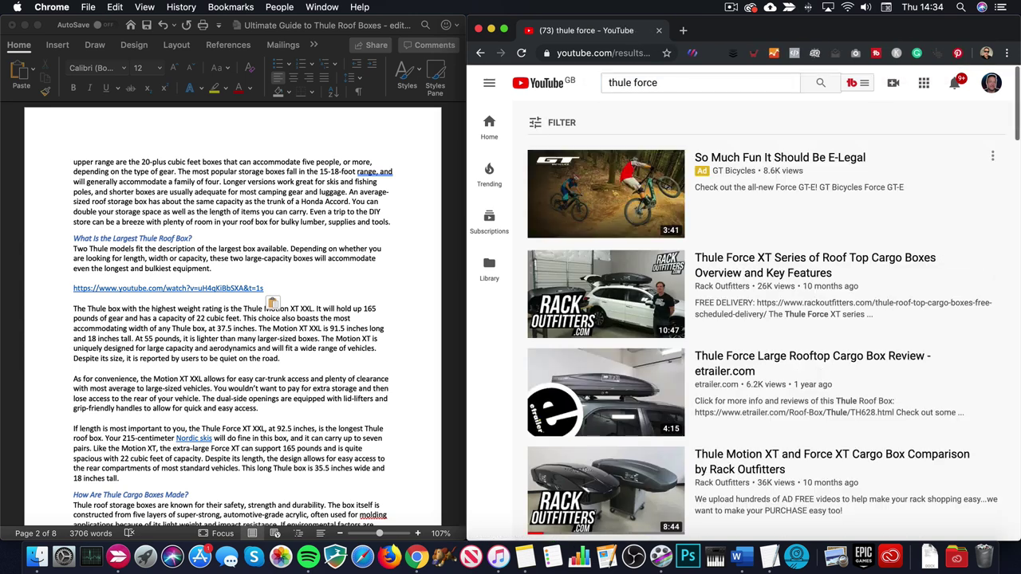
- Find the "Rooftop cargo carriers - Thule Force XT (longer)" video in the results and copy its link address
{"action": "scroll", "coordinate": [854, 285], "scroll_direction": "down", "scroll_amount": 5}
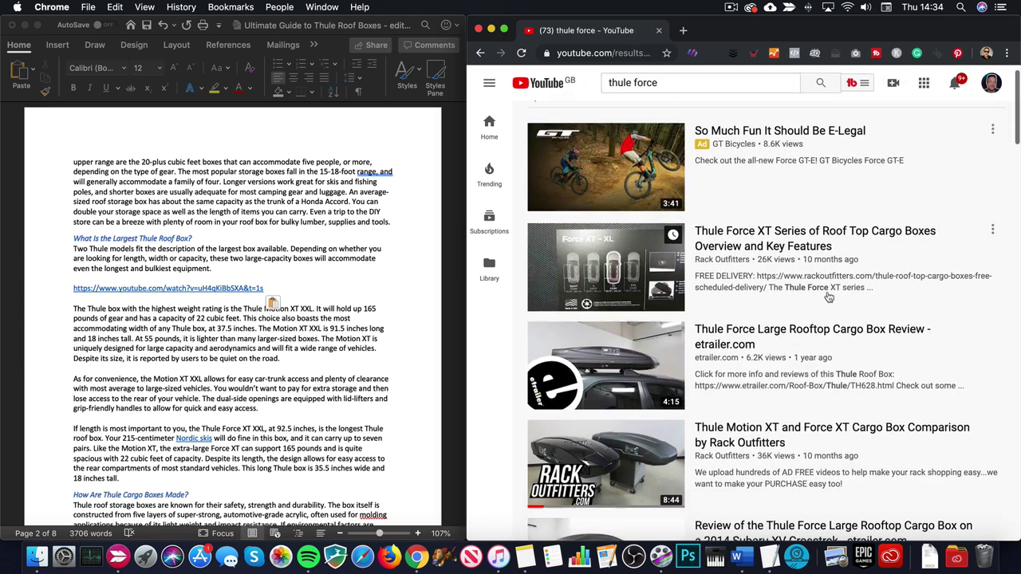
{"action": "scroll", "coordinate": [828, 297], "scroll_direction": "down", "scroll_amount": 5}
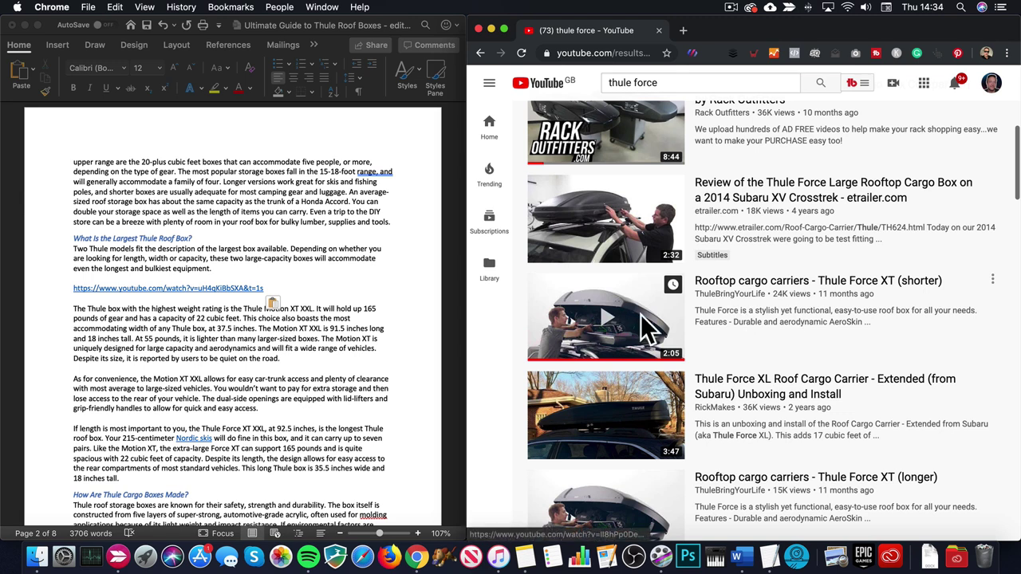
{"action": "scroll", "coordinate": [786, 343], "scroll_direction": "down", "scroll_amount": 1}
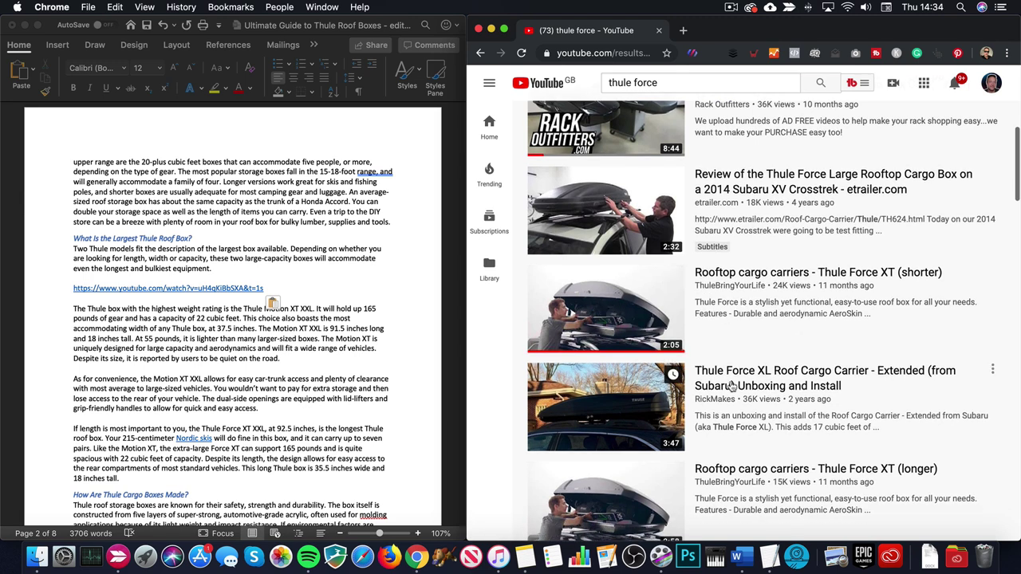
{"action": "scroll", "coordinate": [770, 411], "scroll_direction": "down", "scroll_amount": 2}
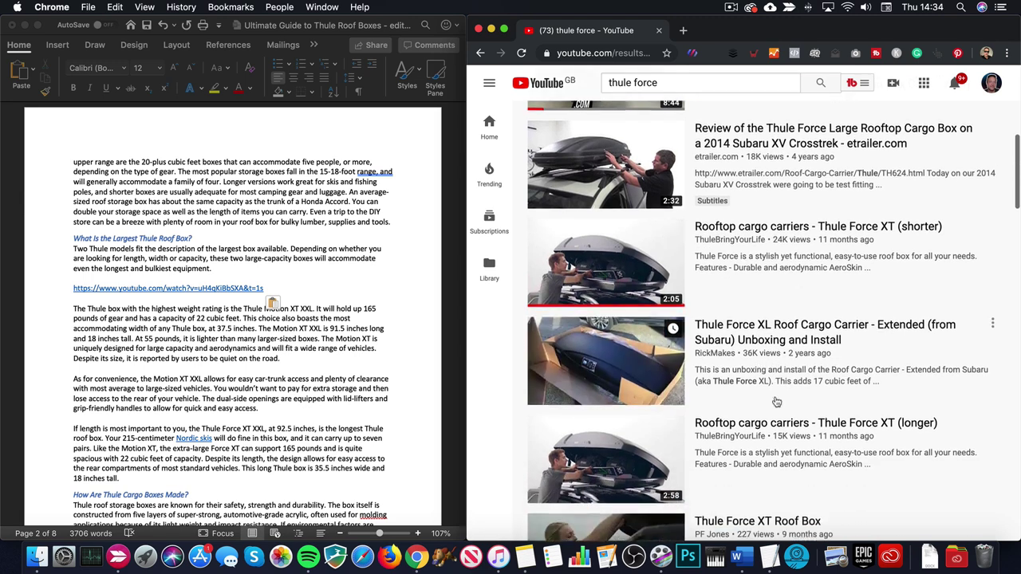
{"action": "scroll", "coordinate": [825, 331], "scroll_direction": "down", "scroll_amount": 1}
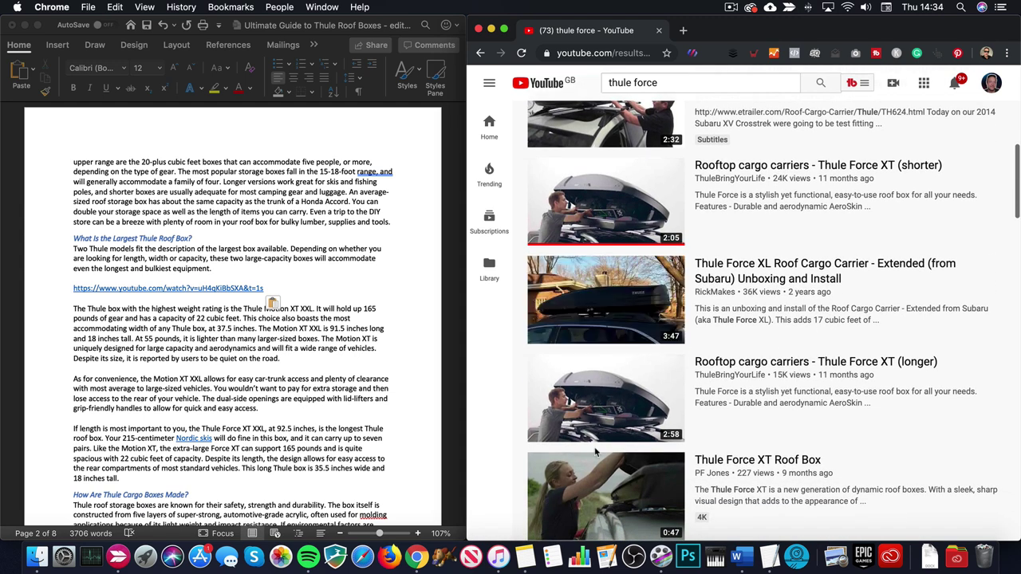
{"action": "right_click", "coordinate": [627, 391]}
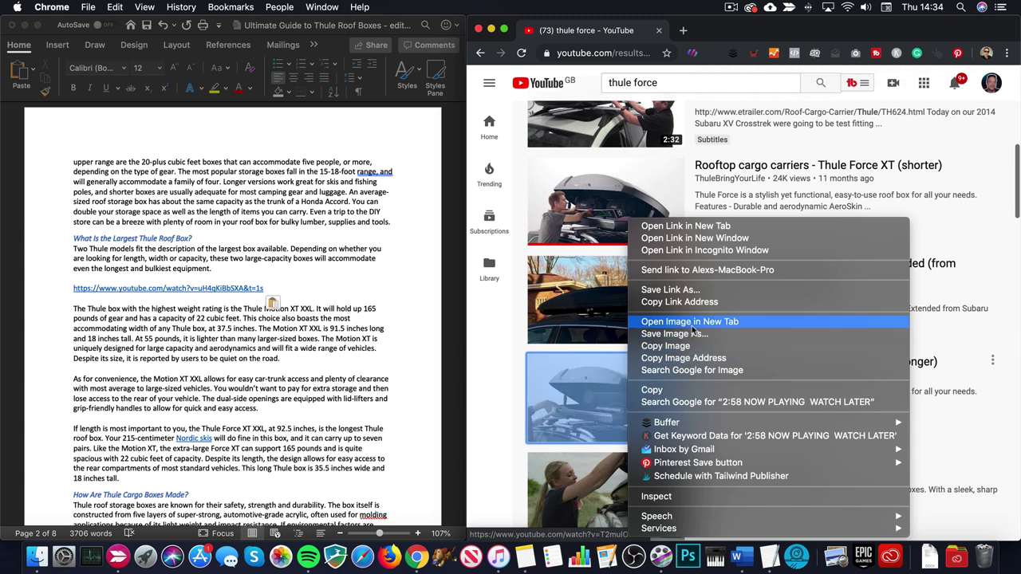
{"action": "left_click", "coordinate": [692, 302]}
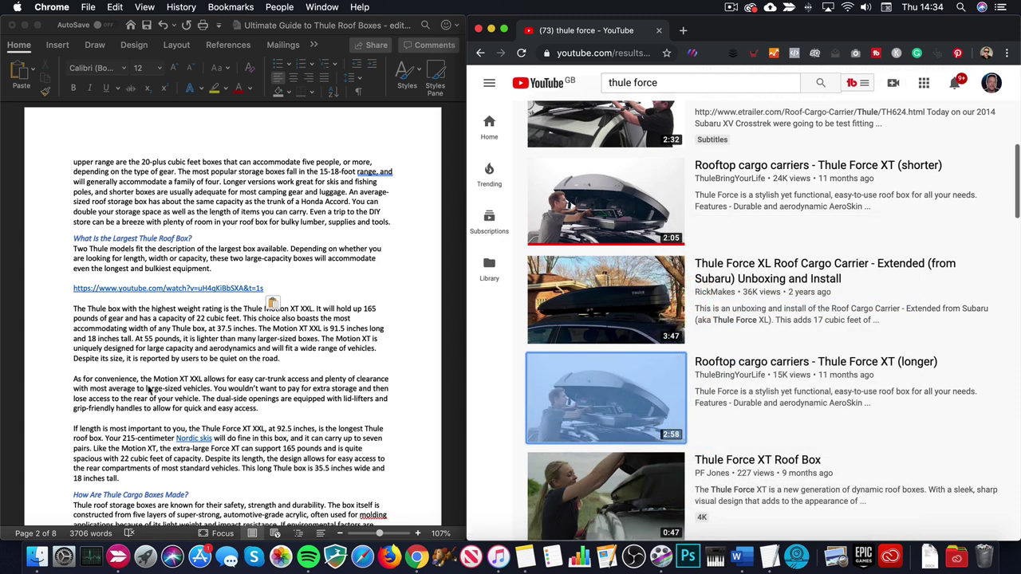
- In the Word guide, paste the video link on its own line above the paragraph starting "If length is most important to you"
{"action": "left_click", "coordinate": [156, 418]}
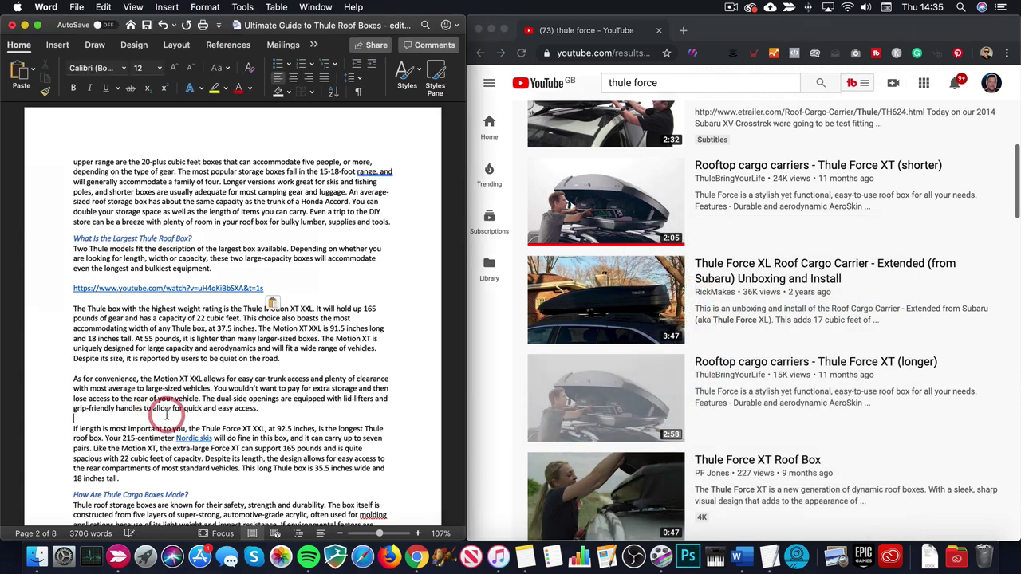
{"action": "key", "text": "Return"}
{"action": "key", "text": "super+v"}
{"action": "key", "text": "Return"}
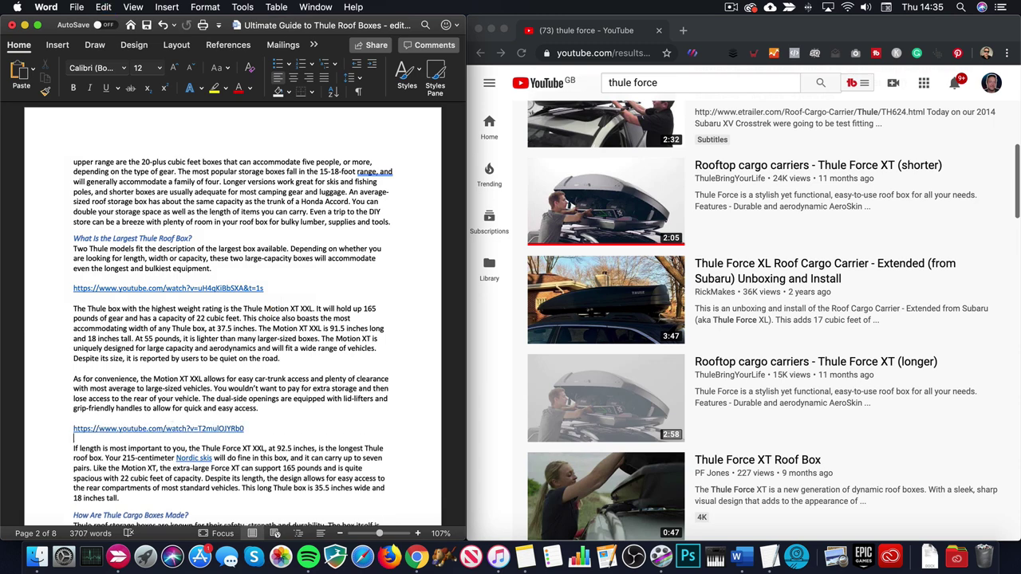
- Return to the start of the guide, then search Google for "thule" in Chrome and open Thule's United States website
{"action": "scroll", "coordinate": [787, 388], "scroll_direction": "up", "scroll_amount": 10}
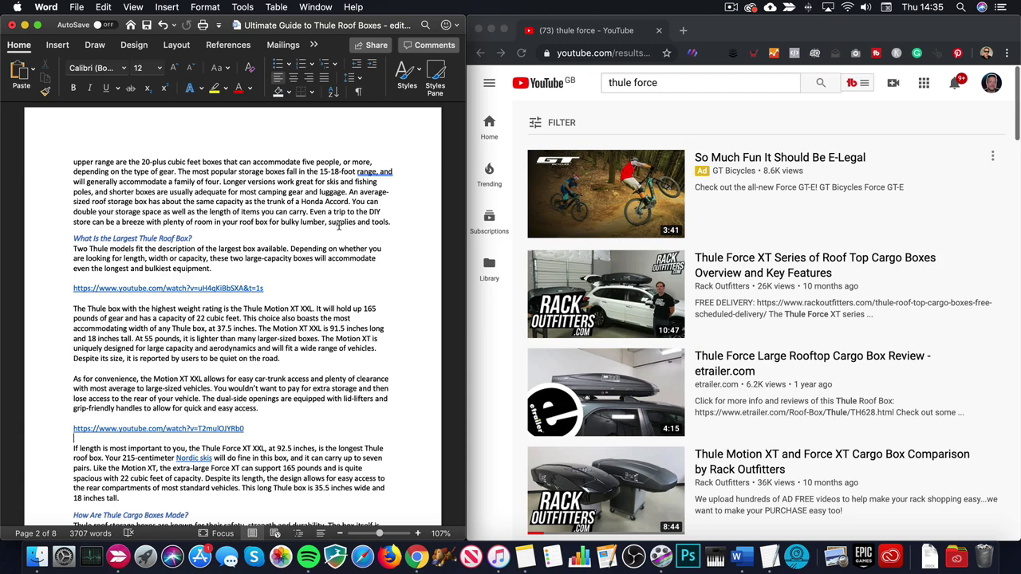
{"action": "scroll", "coordinate": [335, 220], "scroll_direction": "up", "scroll_amount": 10}
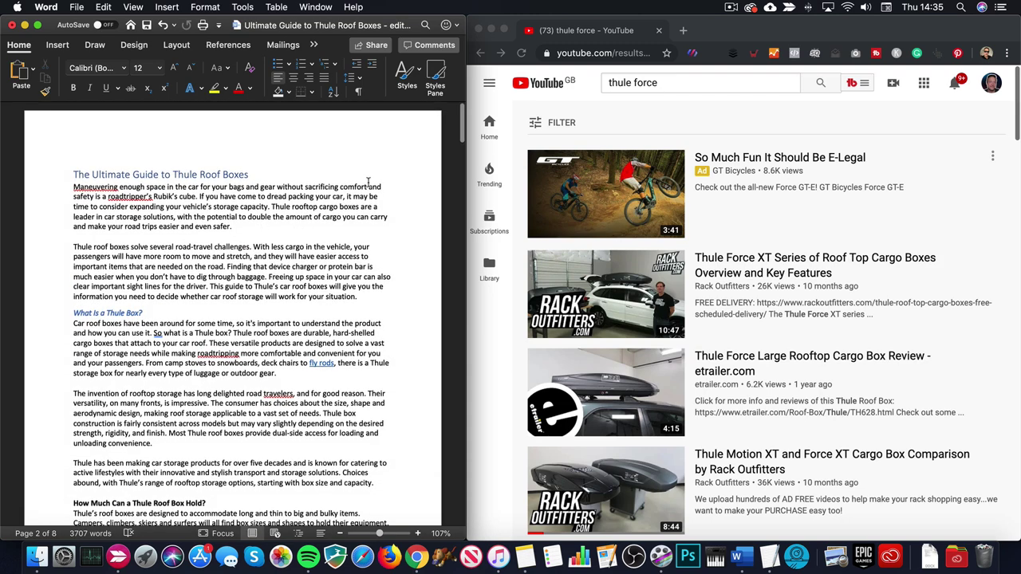
{"action": "left_click", "coordinate": [646, 56]}
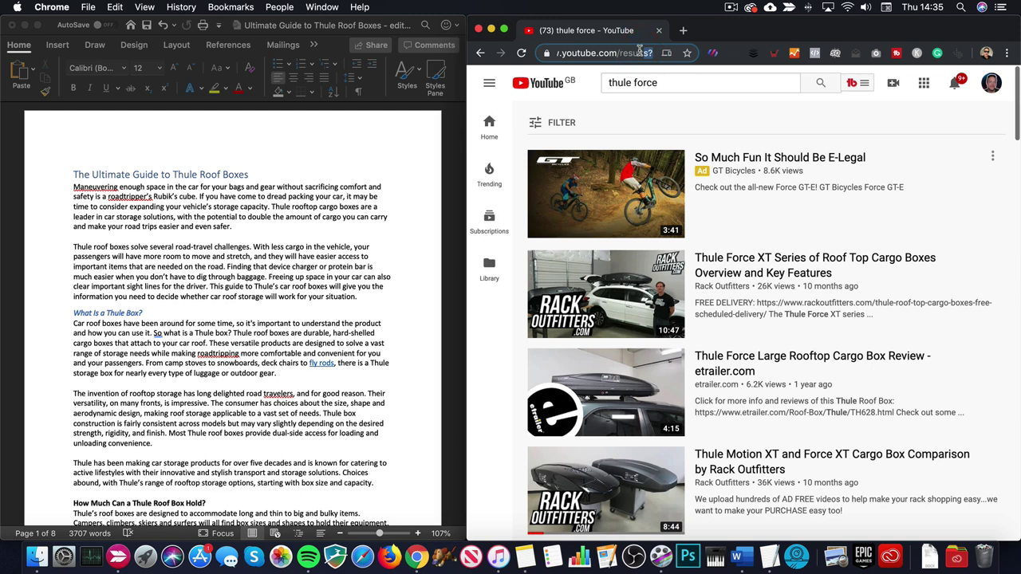
{"action": "left_click", "coordinate": [639, 52]}
{"action": "type", "text": "thule"}
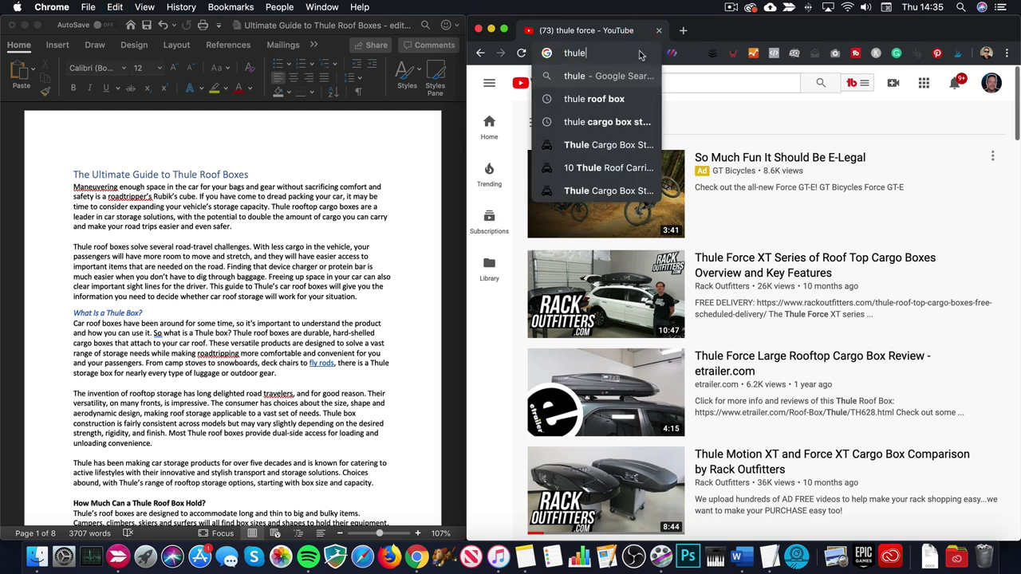
{"action": "key", "text": "Return"}
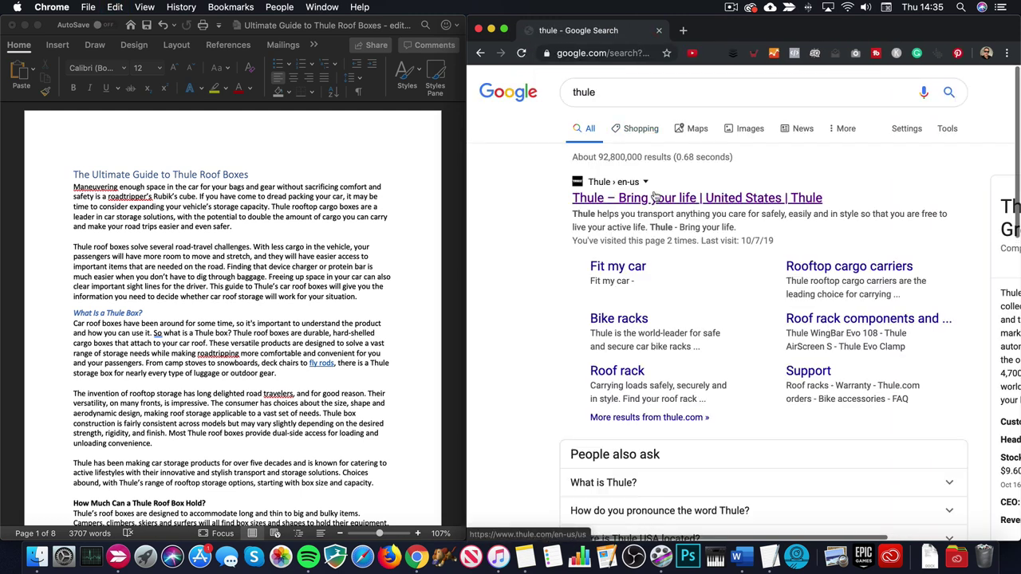
{"action": "left_click", "coordinate": [655, 198]}
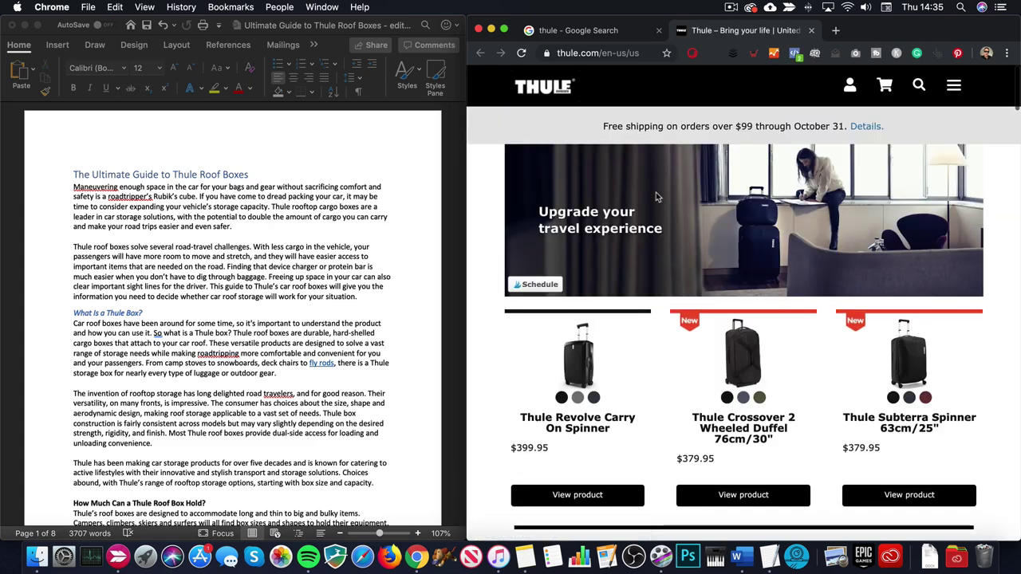
- Browse the product categories on the Thule homepage and open Cargo carriers
{"action": "scroll", "coordinate": [661, 189], "scroll_direction": "down", "scroll_amount": 10}
{"action": "scroll", "coordinate": [661, 193], "scroll_direction": "down", "scroll_amount": 15}
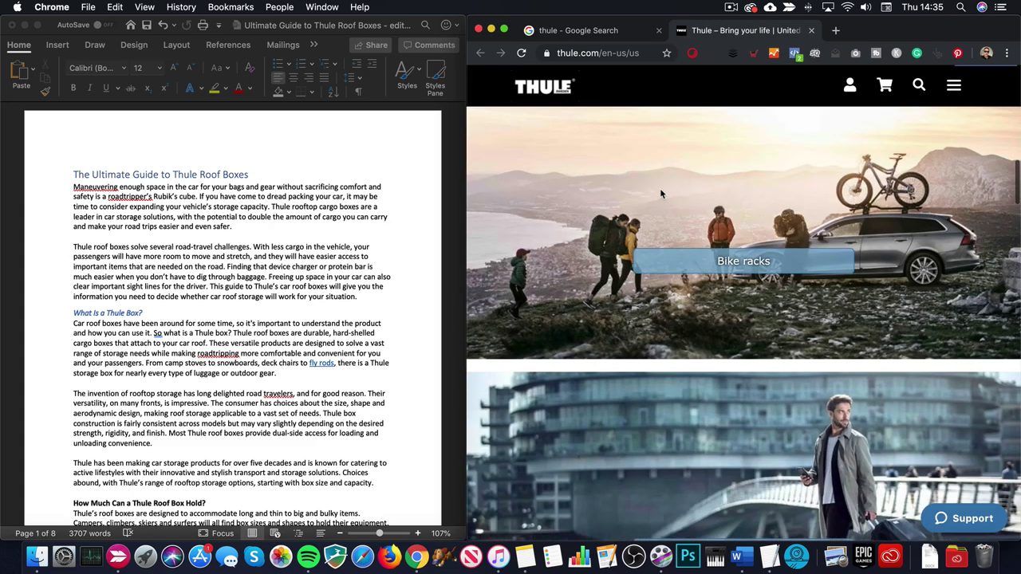
{"action": "scroll", "coordinate": [660, 193], "scroll_direction": "down", "scroll_amount": 15}
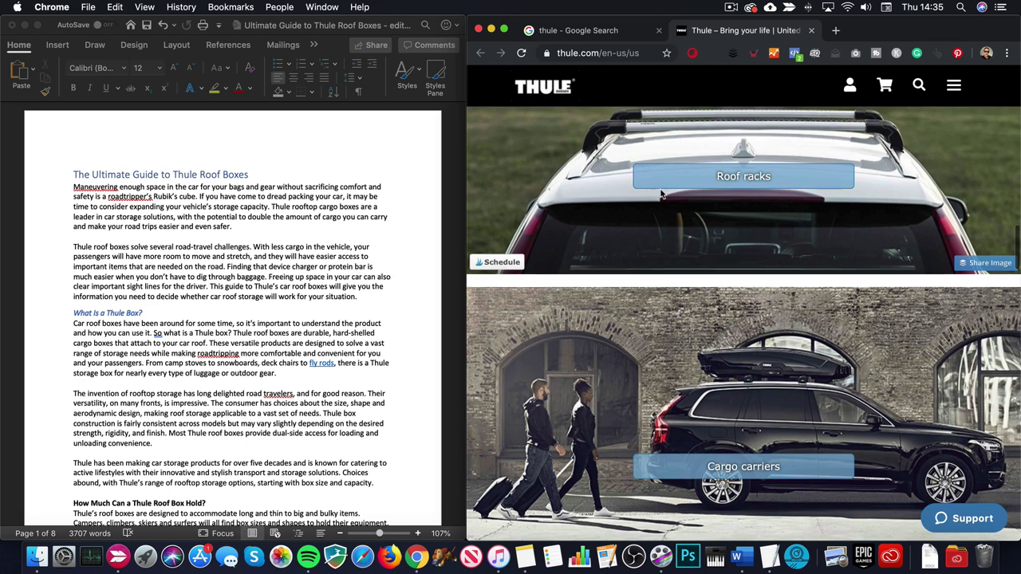
{"action": "scroll", "coordinate": [661, 193], "scroll_direction": "down", "scroll_amount": 3}
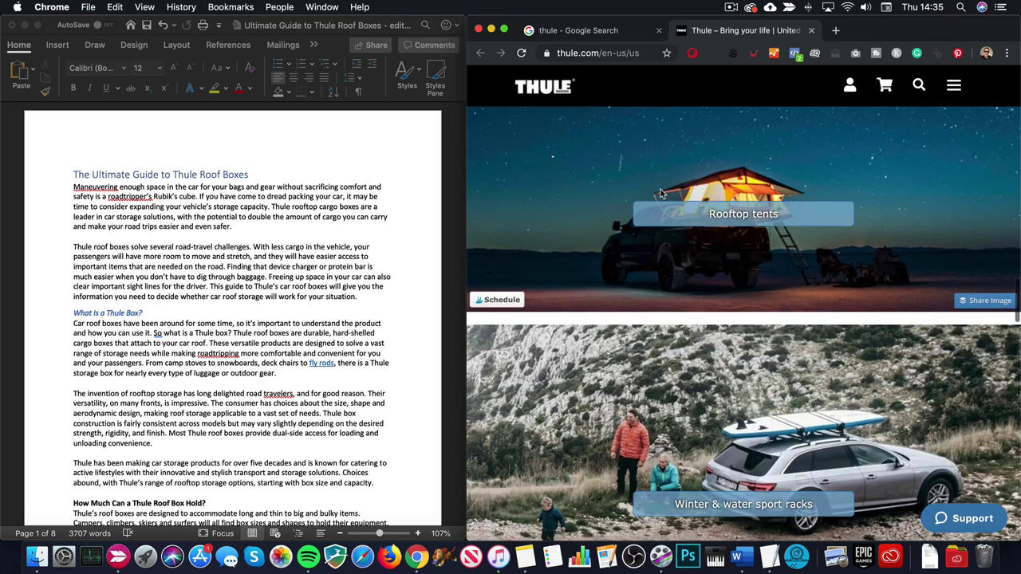
{"action": "scroll", "coordinate": [713, 250], "scroll_direction": "up", "scroll_amount": 10}
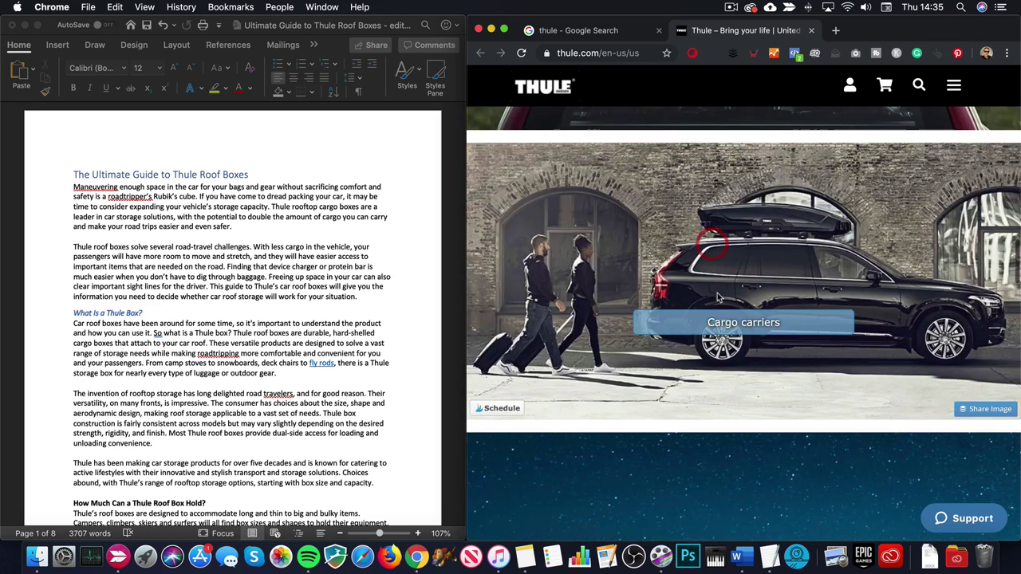
{"action": "left_click", "coordinate": [736, 325]}
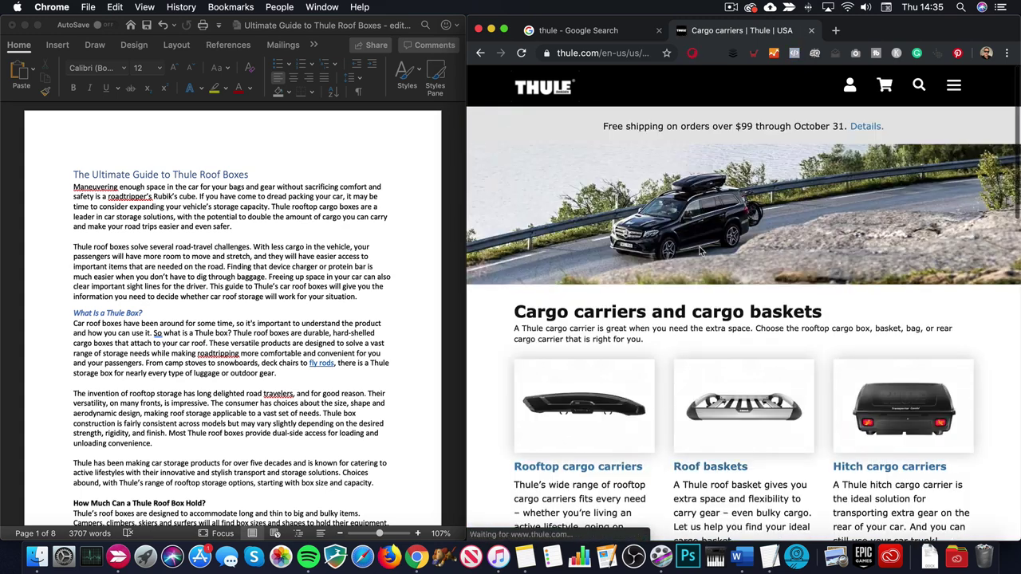
- Examine the Cargo carriers page for roof box photos that could illustrate the guide
{"action": "scroll", "coordinate": [698, 252], "scroll_direction": "down", "scroll_amount": 5}
{"action": "scroll", "coordinate": [698, 252], "scroll_direction": "down", "scroll_amount": 2}
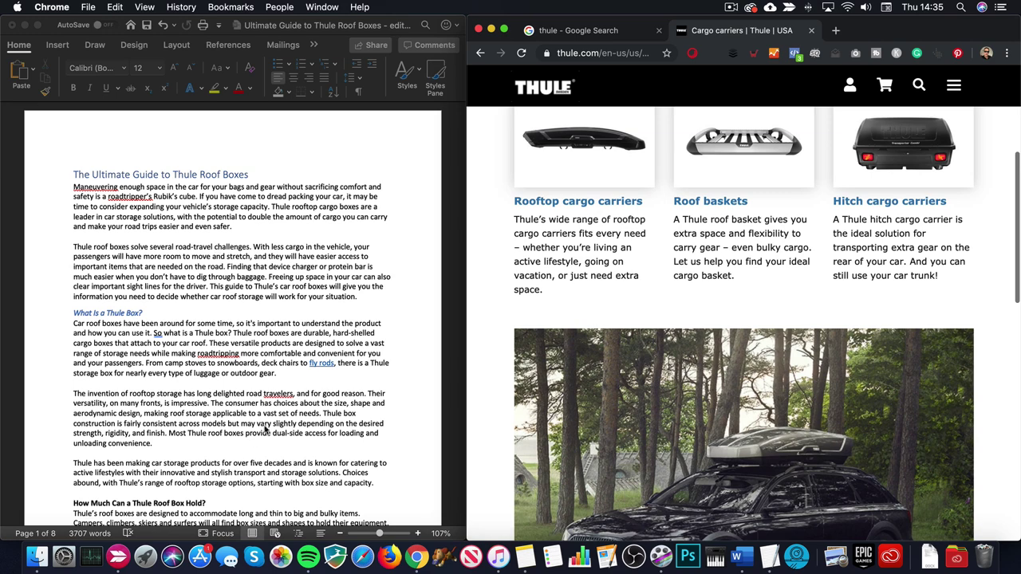
{"action": "scroll", "coordinate": [726, 343], "scroll_direction": "down", "scroll_amount": 3}
{"action": "scroll", "coordinate": [726, 343], "scroll_direction": "up", "scroll_amount": 1}
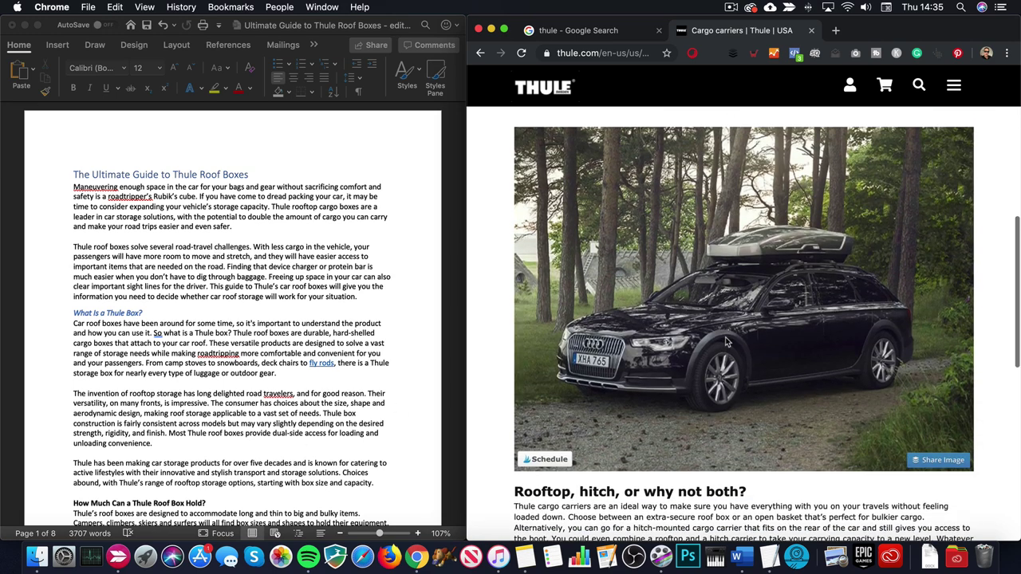
{"action": "scroll", "coordinate": [784, 315], "scroll_direction": "down", "scroll_amount": 2}
{"action": "scroll", "coordinate": [784, 315], "scroll_direction": "down", "scroll_amount": 5}
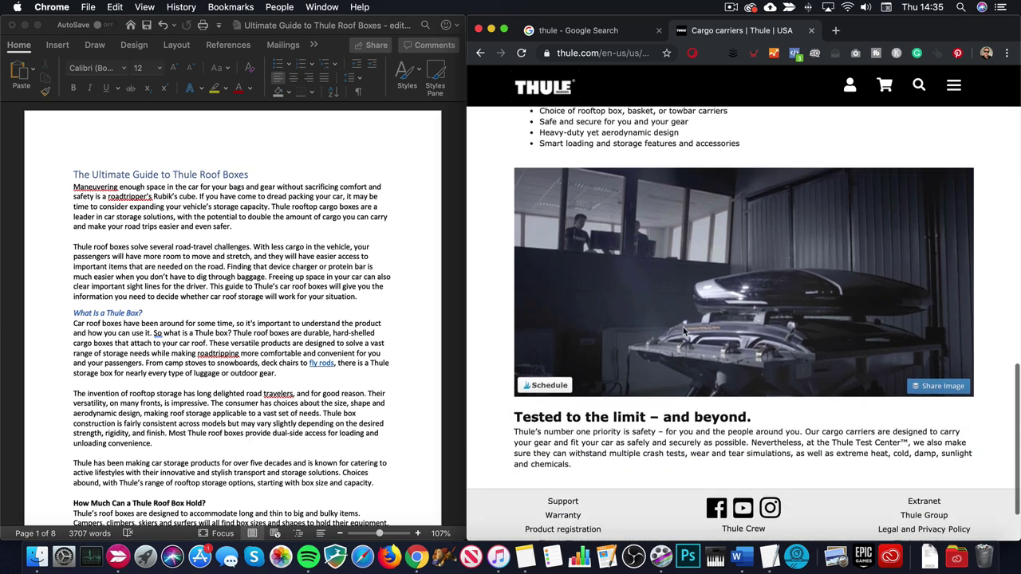
{"action": "scroll", "coordinate": [702, 327], "scroll_direction": "up", "scroll_amount": 15}
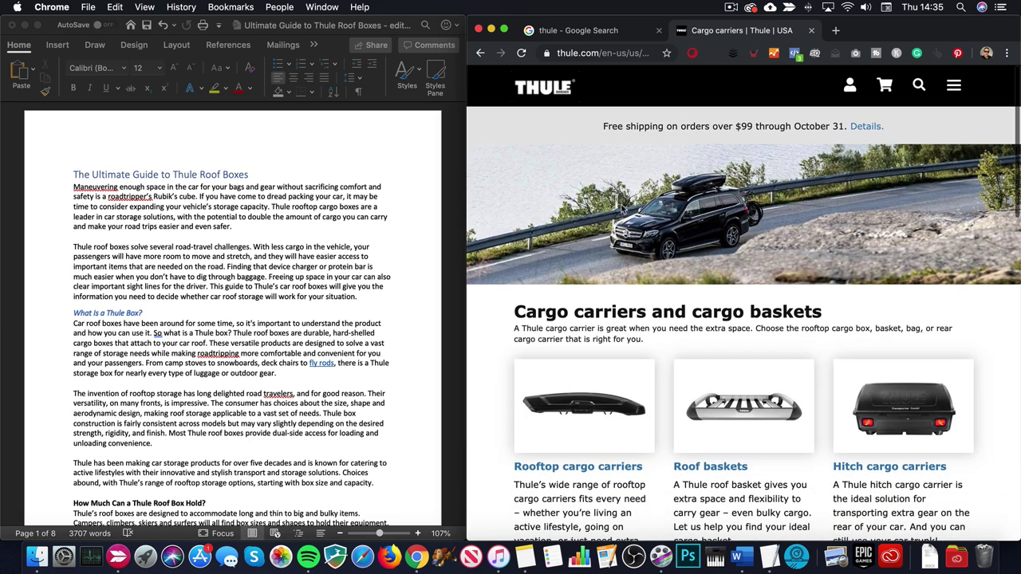
- Leave the Thule site and open the iStock stock photo website
{"action": "left_click", "coordinate": [598, 52]}
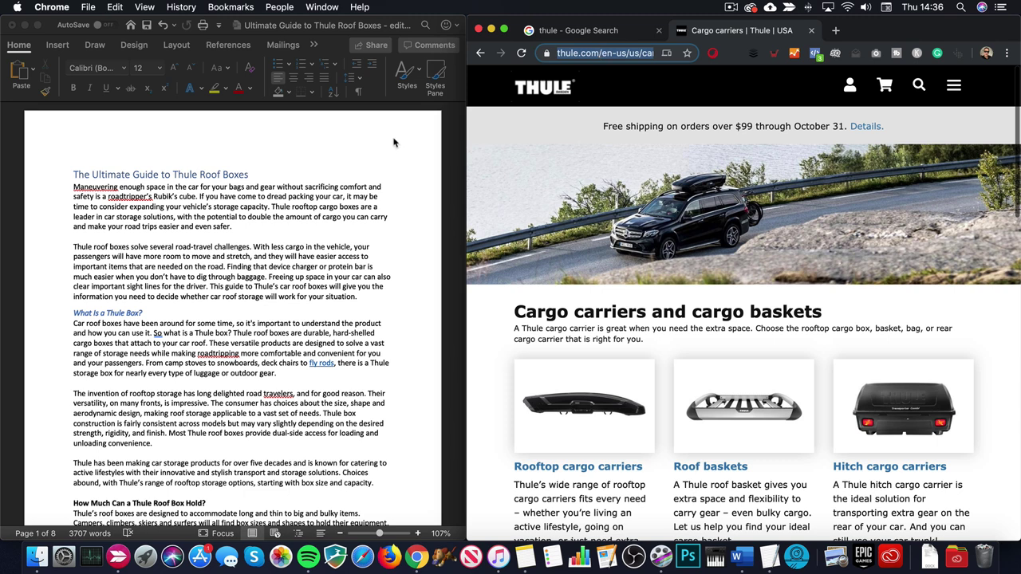
{"action": "scroll", "coordinate": [276, 267], "scroll_direction": "down", "scroll_amount": 1}
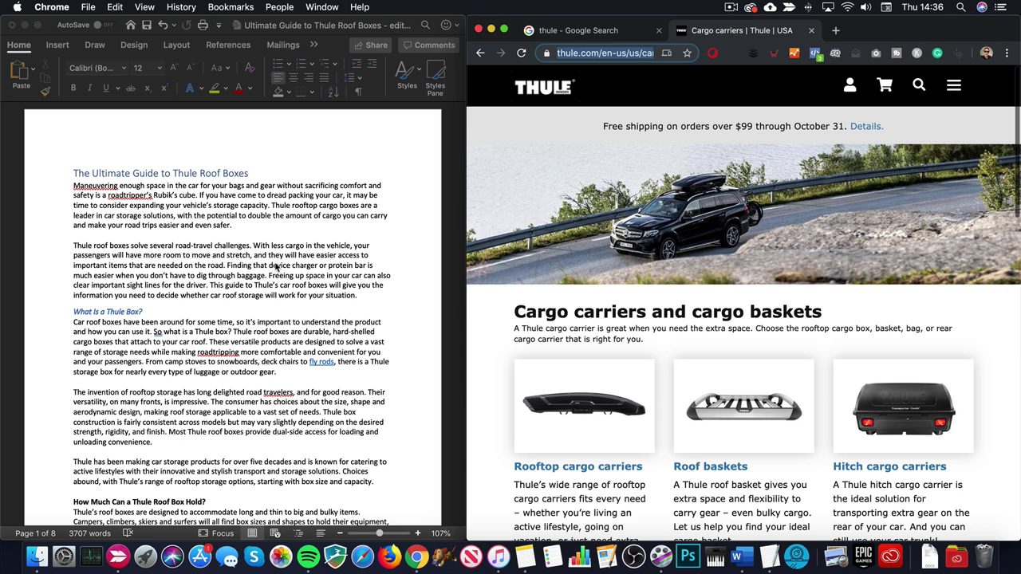
{"action": "type", "text": "istock"}
{"action": "key", "text": "Return"}
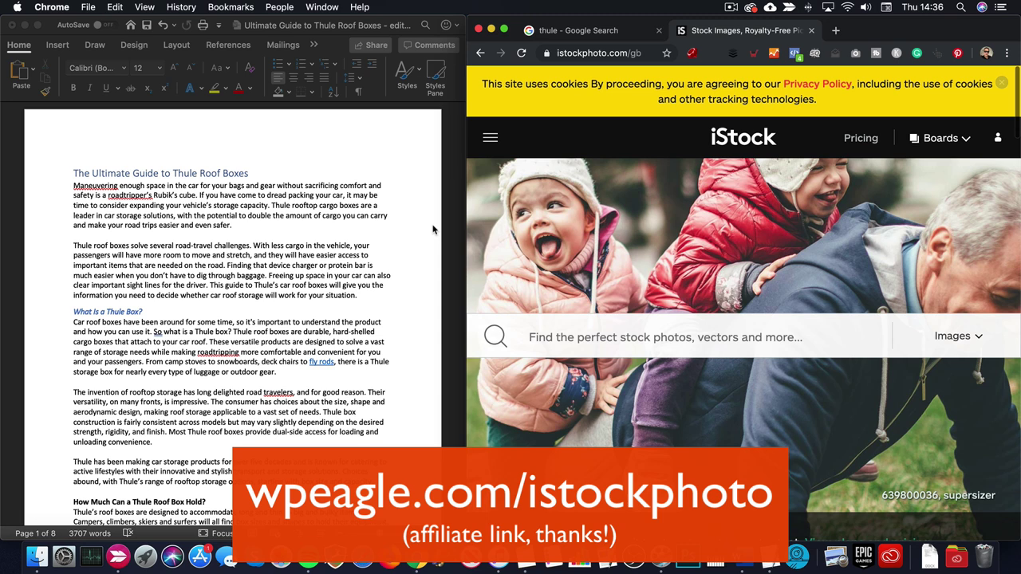
- Search iStock for "roof box" images
{"action": "left_click", "coordinate": [617, 340]}
{"action": "type", "text": "roof boxe"}
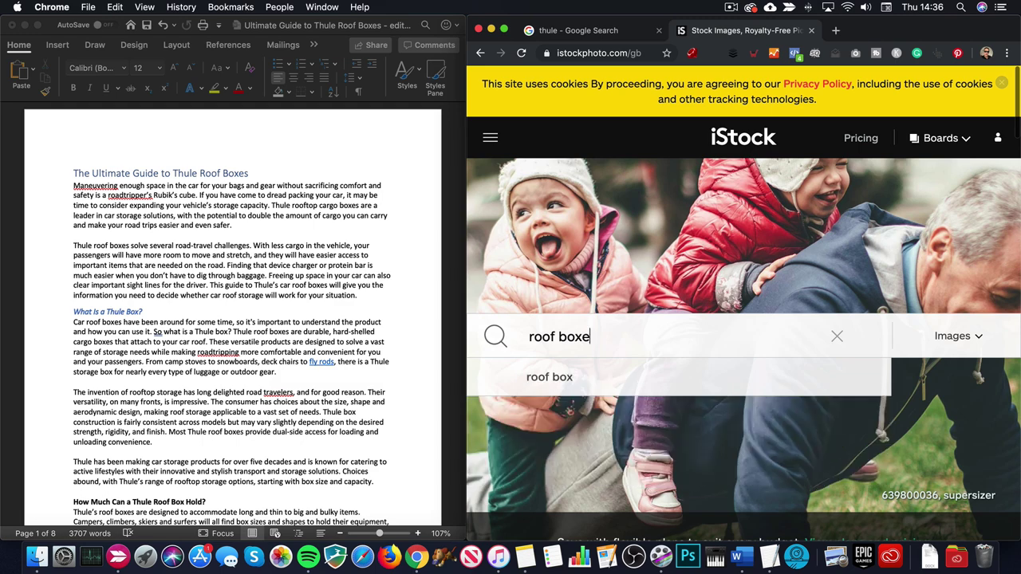
{"action": "key", "text": "BackSpace"}
{"action": "key", "text": "Return"}
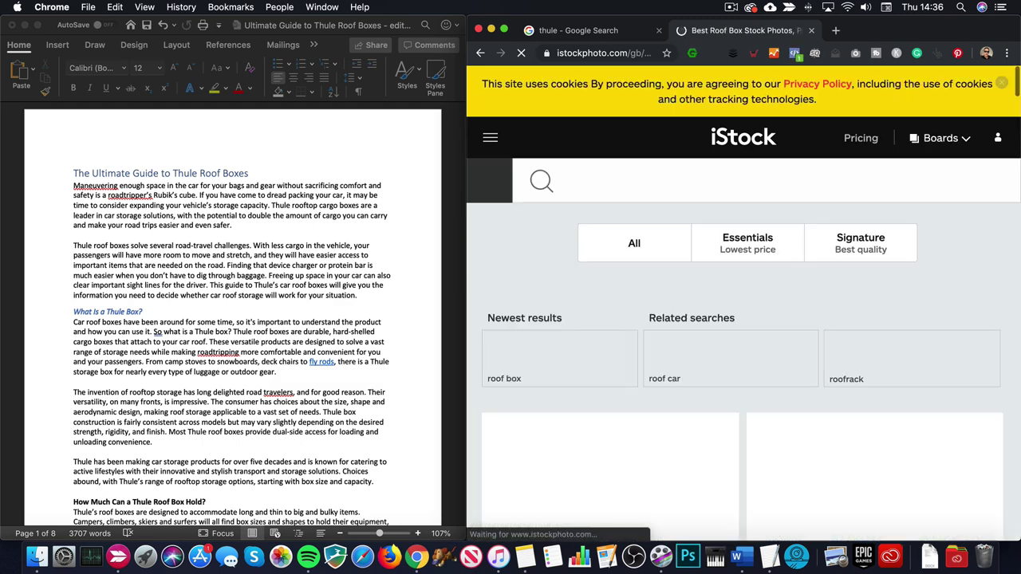
- Look through the roof box stock photos for images suited to the guide
{"action": "scroll", "coordinate": [759, 408], "scroll_direction": "down", "scroll_amount": 5}
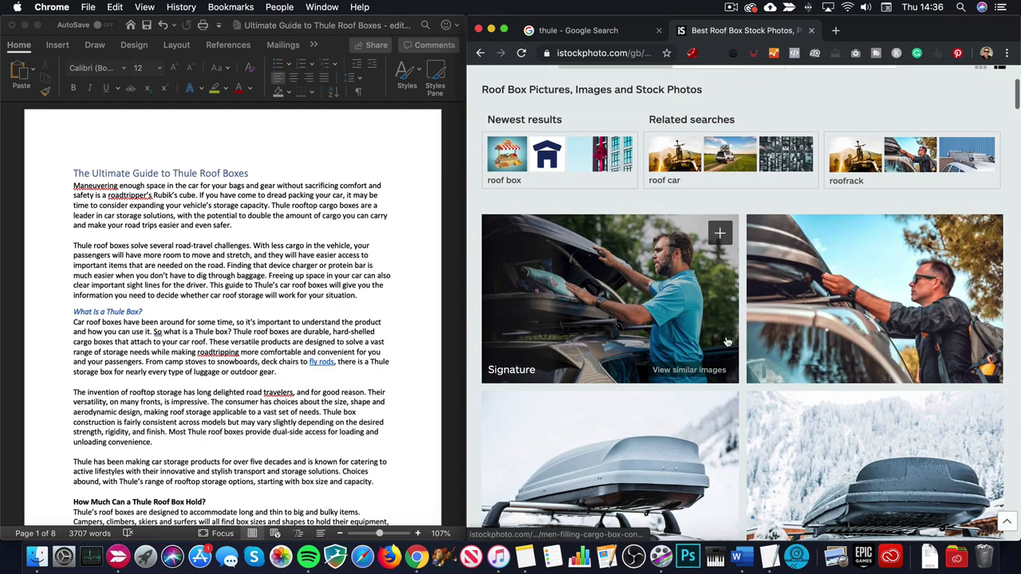
{"action": "scroll", "coordinate": [795, 339], "scroll_direction": "down", "scroll_amount": 7}
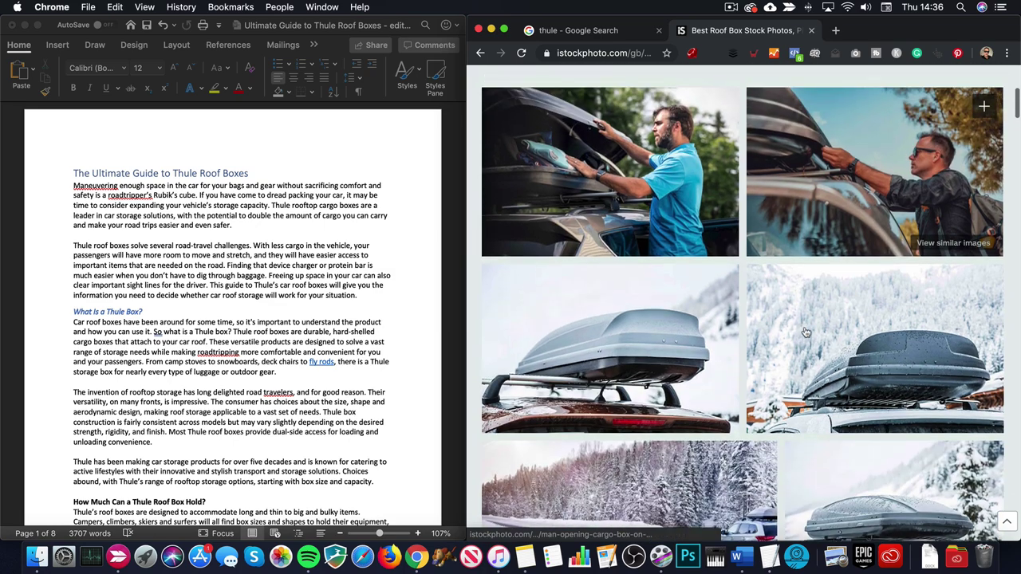
{"action": "scroll", "coordinate": [774, 345], "scroll_direction": "down", "scroll_amount": 7}
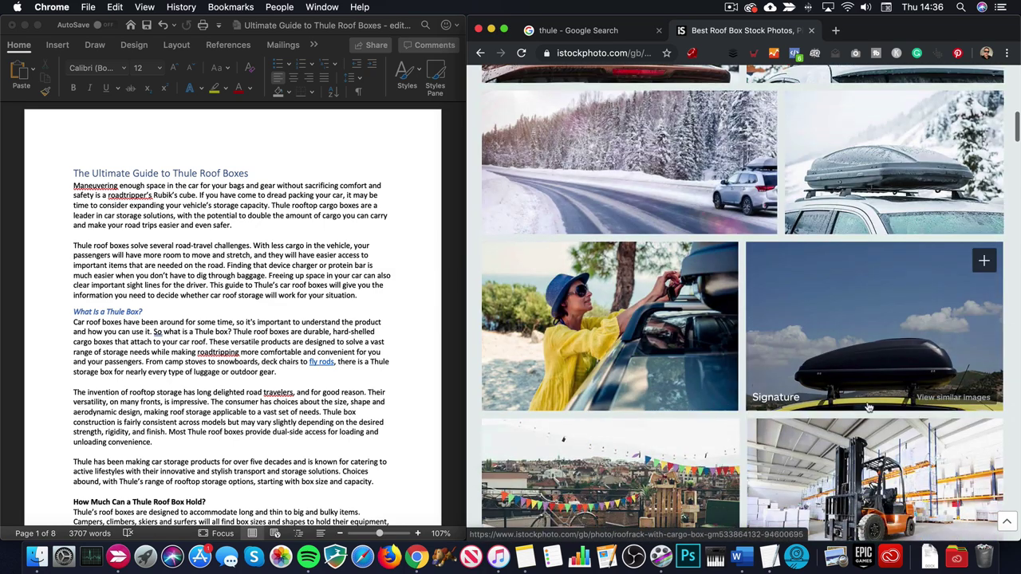
{"action": "scroll", "coordinate": [782, 459], "scroll_direction": "down", "scroll_amount": 10}
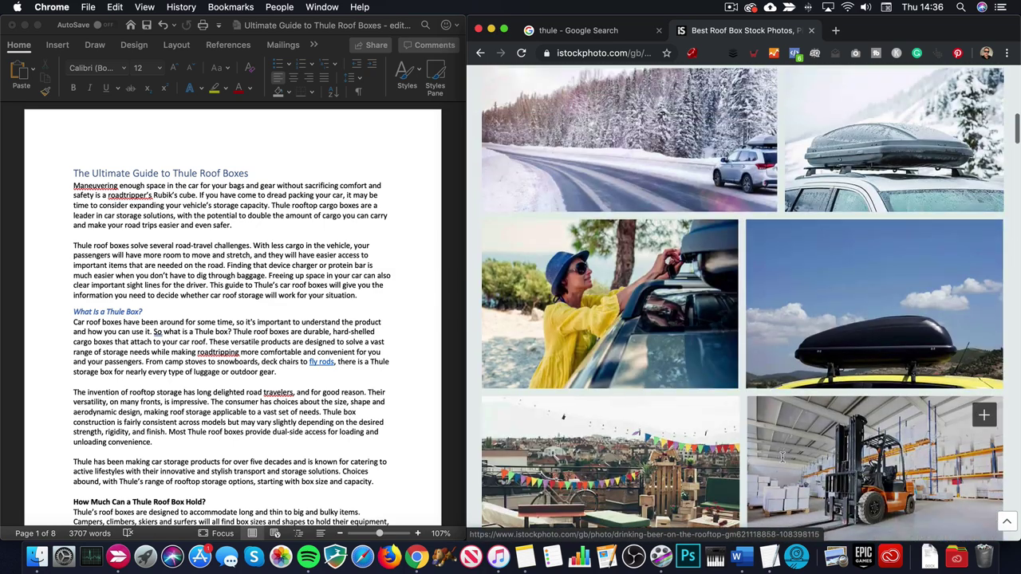
{"action": "scroll", "coordinate": [782, 461], "scroll_direction": "down", "scroll_amount": 10}
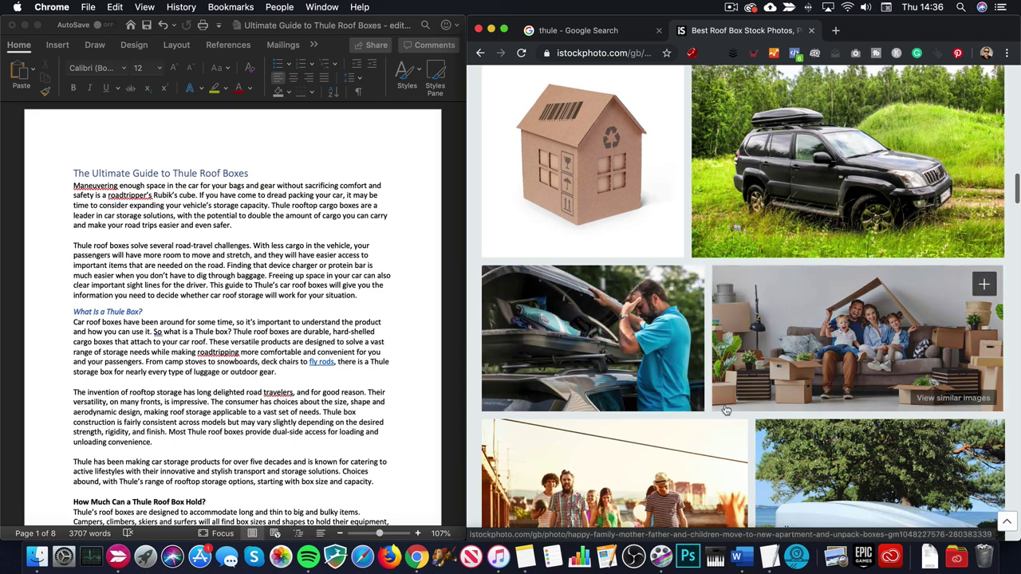
{"action": "scroll", "coordinate": [725, 408], "scroll_direction": "down", "scroll_amount": 6}
{"action": "scroll", "coordinate": [725, 409], "scroll_direction": "down", "scroll_amount": 5}
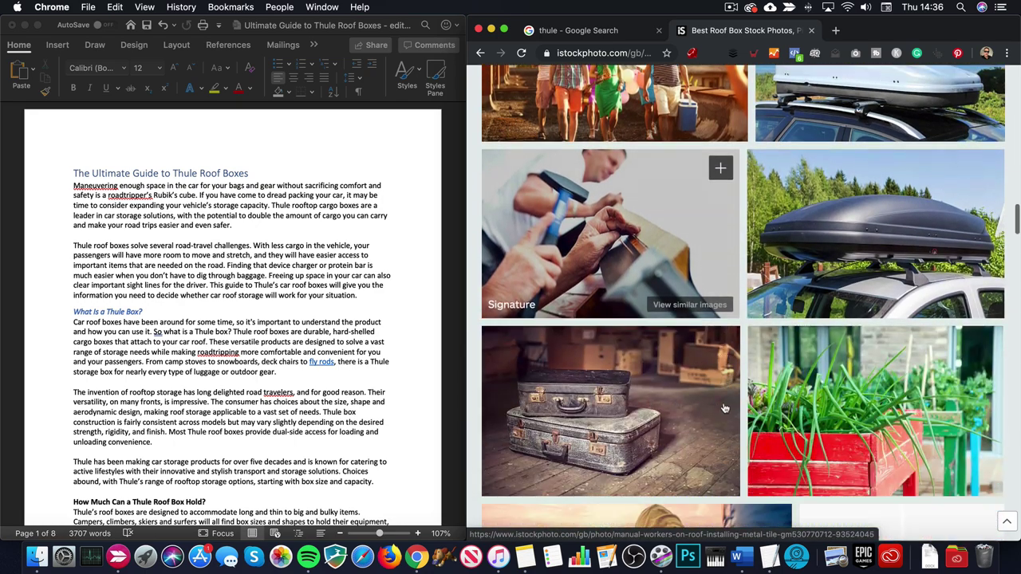
- Check further down the iStock "roof box" results for pictures that could illustrate the guide
{"action": "scroll", "coordinate": [725, 409], "scroll_direction": "down", "scroll_amount": 8}
{"action": "scroll", "coordinate": [724, 409], "scroll_direction": "down", "scroll_amount": 9}
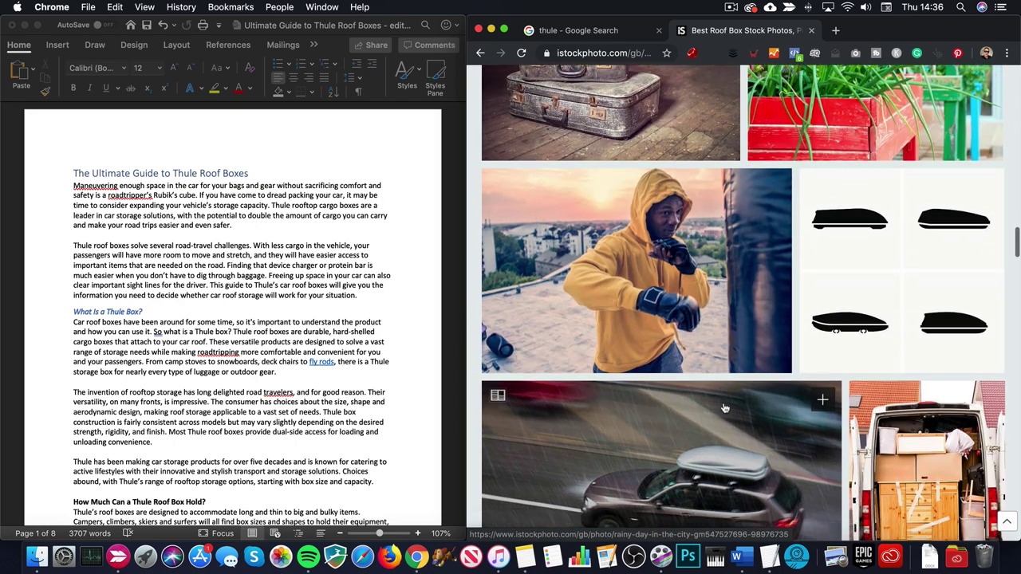
{"action": "scroll", "coordinate": [724, 409], "scroll_direction": "down", "scroll_amount": 1}
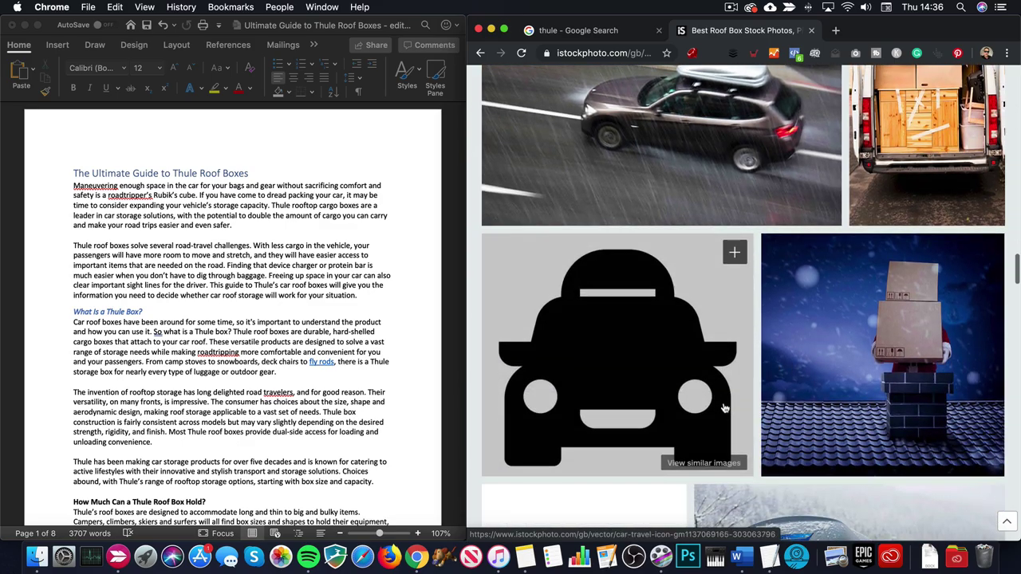
{"action": "scroll", "coordinate": [724, 409], "scroll_direction": "up", "scroll_amount": 20}
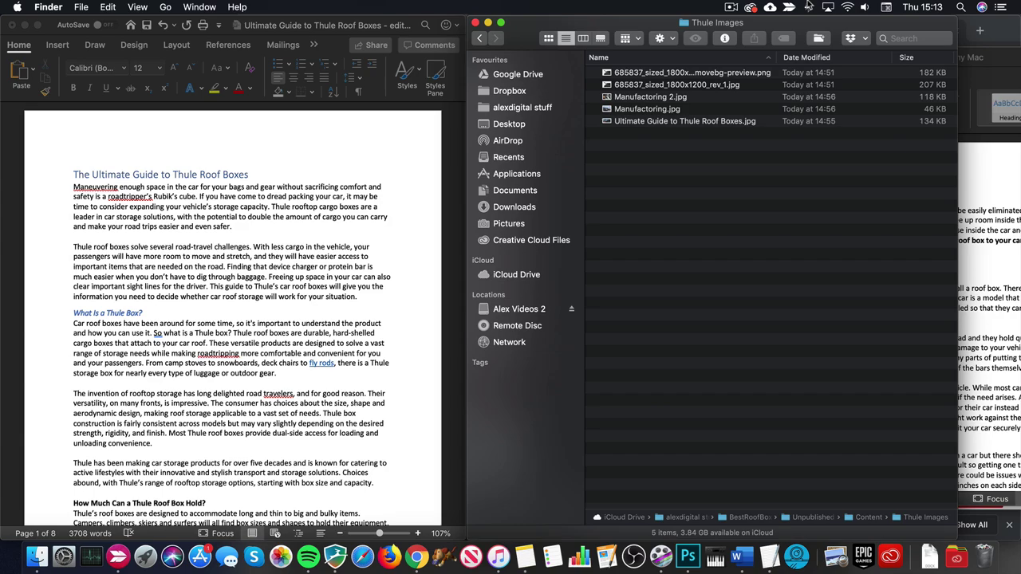
- Review the opening sections of the Thule guide document for places where images would fit
{"action": "scroll", "coordinate": [239, 232], "scroll_direction": "down", "scroll_amount": 10}
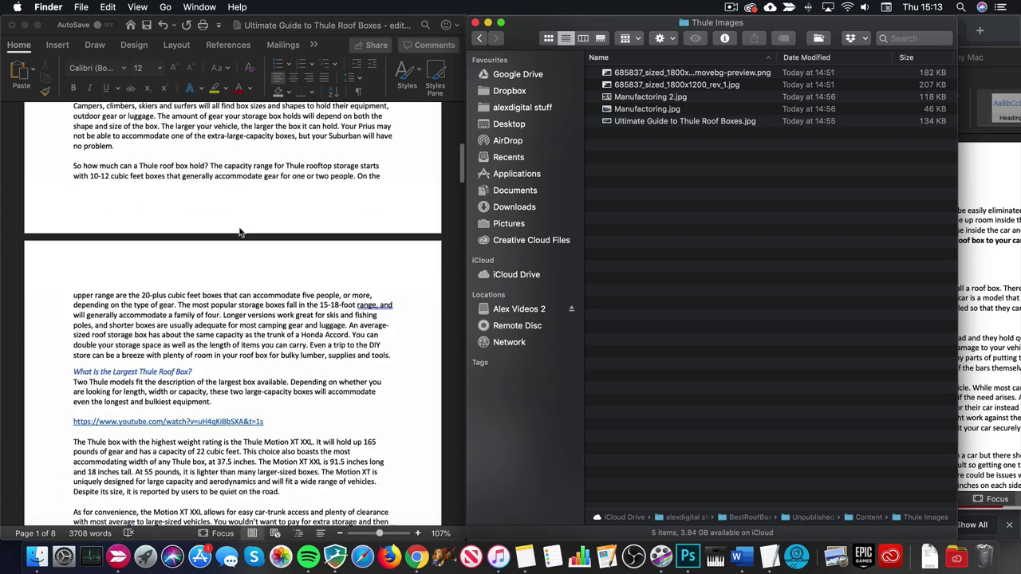
{"action": "scroll", "coordinate": [239, 232], "scroll_direction": "down", "scroll_amount": 5}
{"action": "scroll", "coordinate": [245, 232], "scroll_direction": "up", "scroll_amount": 5}
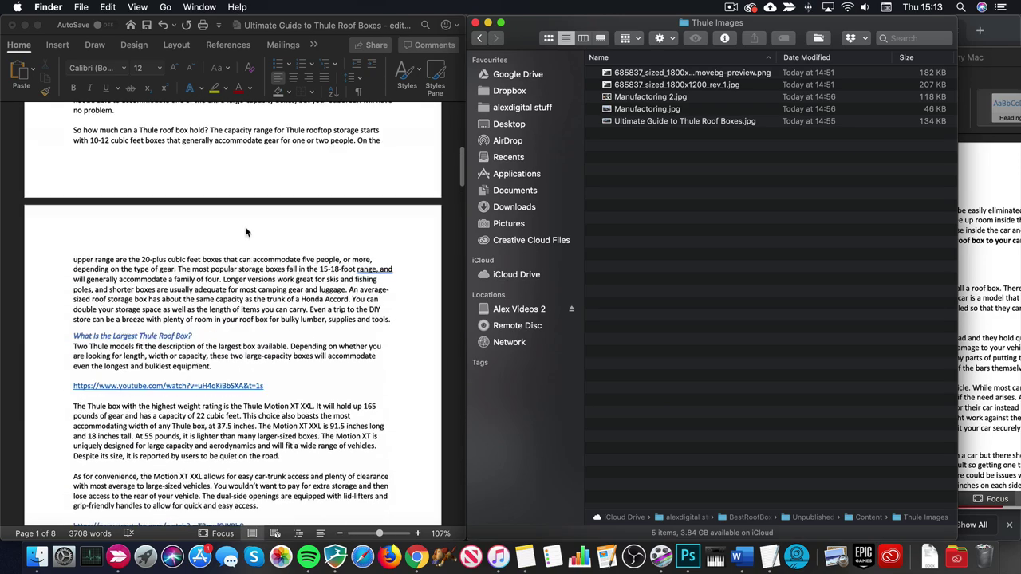
{"action": "scroll", "coordinate": [246, 232], "scroll_direction": "up", "scroll_amount": 10}
{"action": "scroll", "coordinate": [303, 267], "scroll_direction": "down", "scroll_amount": 5}
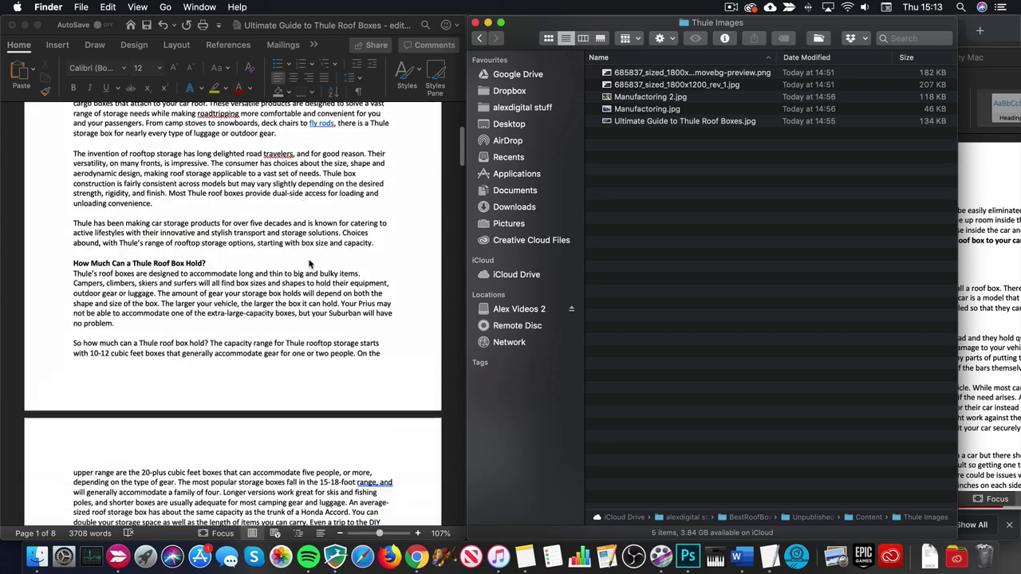
{"action": "scroll", "coordinate": [310, 265], "scroll_direction": "down", "scroll_amount": 5}
{"action": "scroll", "coordinate": [309, 265], "scroll_direction": "down", "scroll_amount": 2}
{"action": "scroll", "coordinate": [309, 265], "scroll_direction": "up", "scroll_amount": 15}
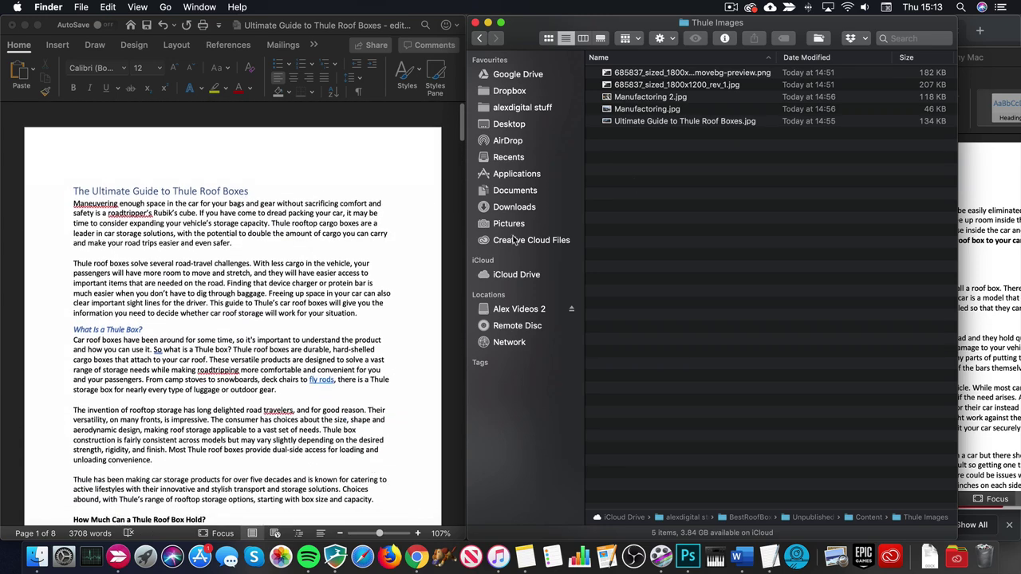
- Preview the background-removed car image in the Thule Images folder, then close the preview
{"action": "left_click", "coordinate": [673, 73]}
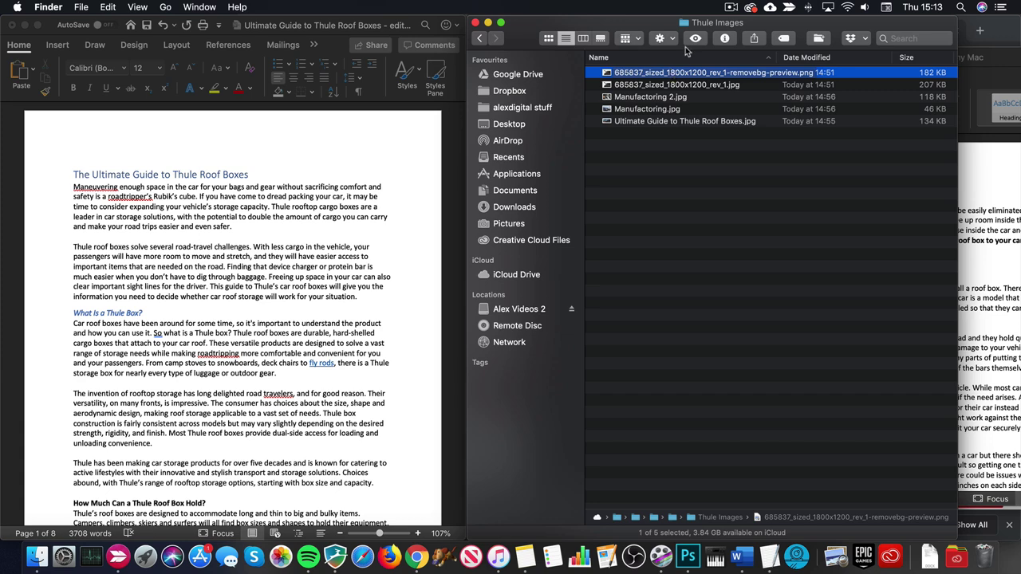
{"action": "left_click", "coordinate": [695, 39]}
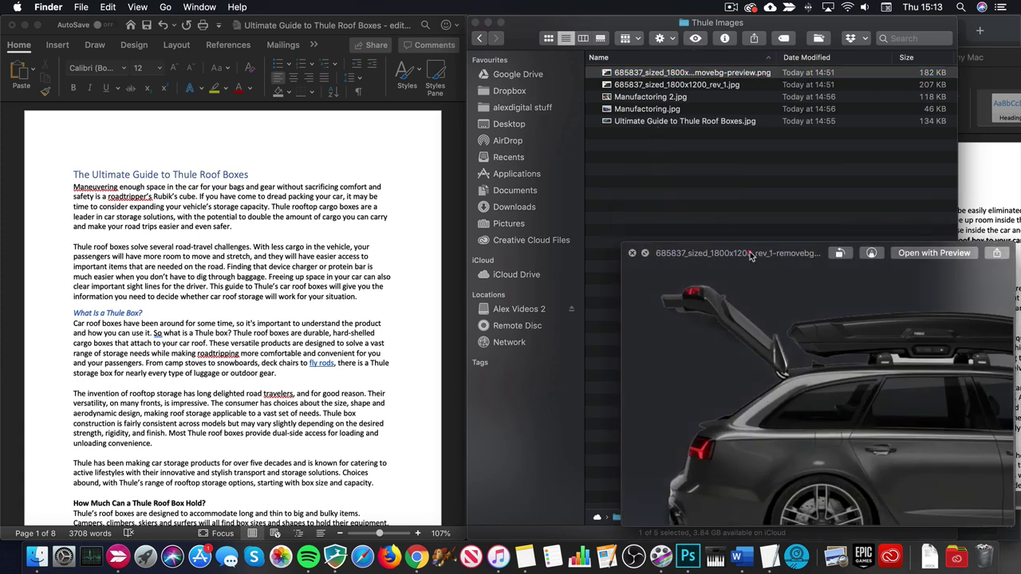
{"action": "left_click_drag", "start_coordinate": [777, 253], "coordinate": [373, 109]}
{"action": "left_click", "coordinate": [229, 109]}
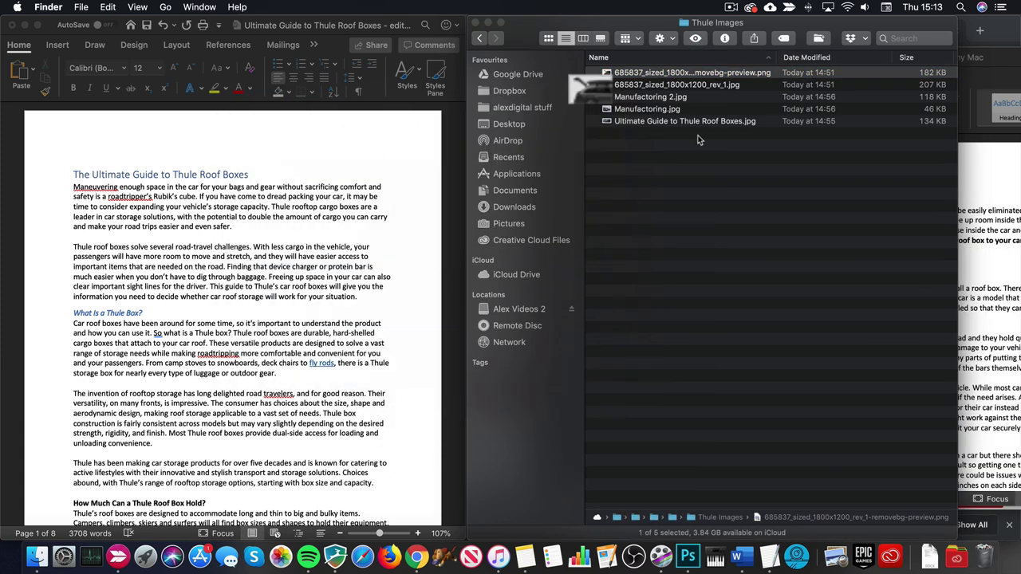
- Preview the image "Ultimate Guide to Thule Roof Boxes.jpg" and close it again
{"action": "left_click", "coordinate": [686, 85]}
{"action": "left_click", "coordinate": [672, 121]}
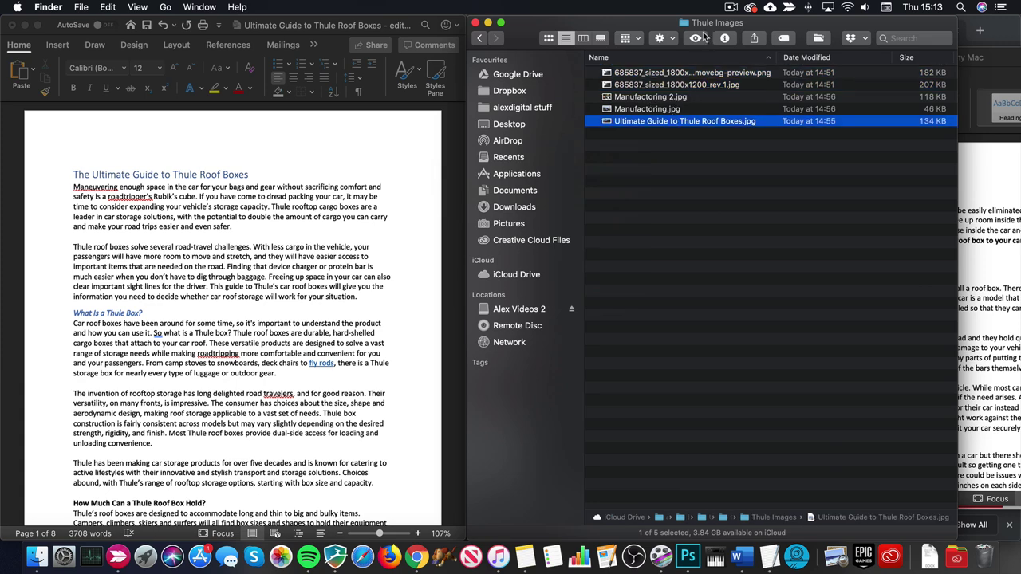
{"action": "left_click", "coordinate": [695, 38]}
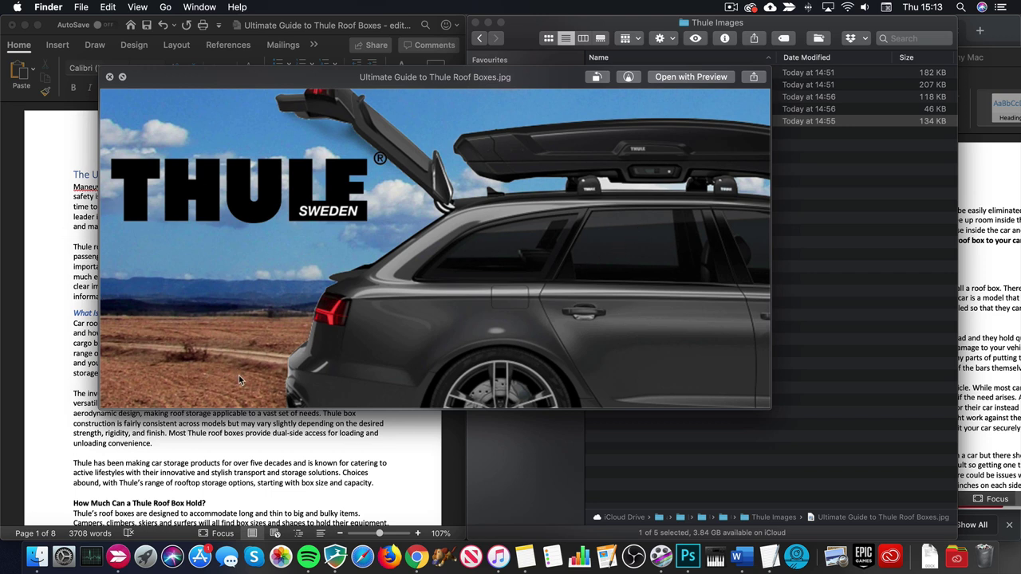
{"action": "left_click", "coordinate": [109, 76]}
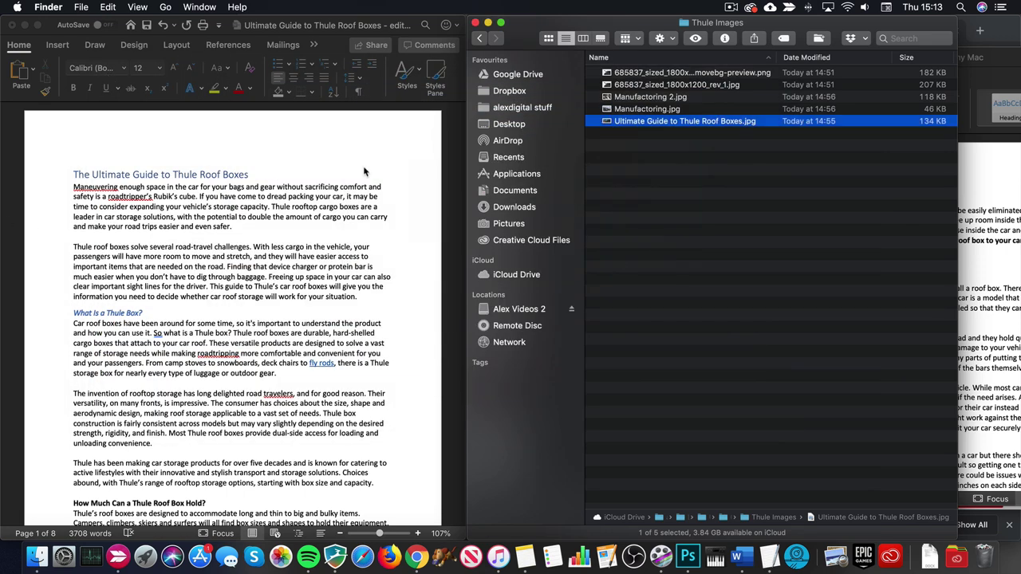
- Preview Manufactoring.jpg alongside the guide's "How Are Thule Cargo Boxes Made?" section
{"action": "left_click", "coordinate": [671, 110]}
{"action": "key", "text": "space"}
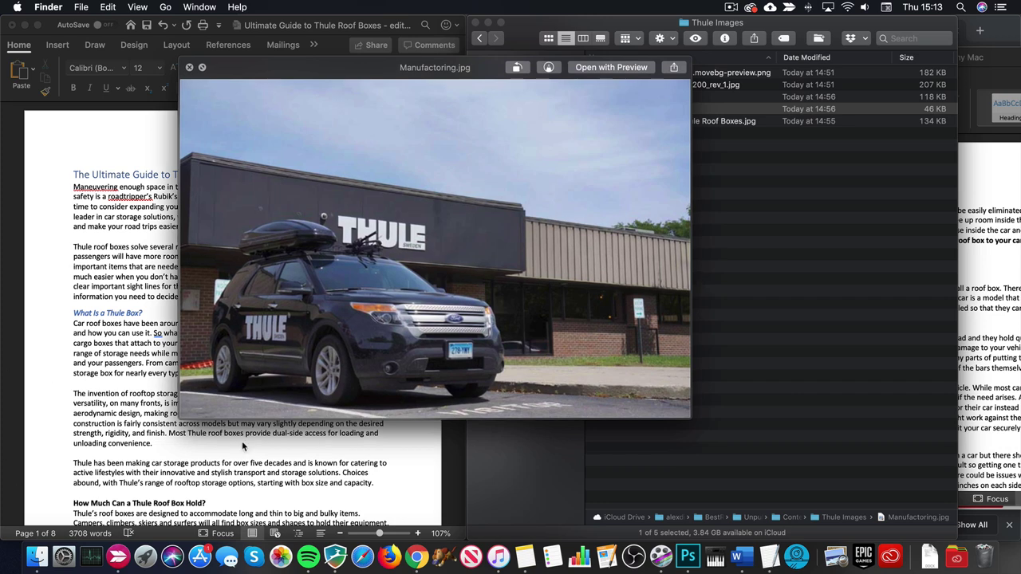
{"action": "scroll", "coordinate": [147, 359], "scroll_direction": "down", "scroll_amount": 10}
{"action": "scroll", "coordinate": [170, 300], "scroll_direction": "down", "scroll_amount": 5}
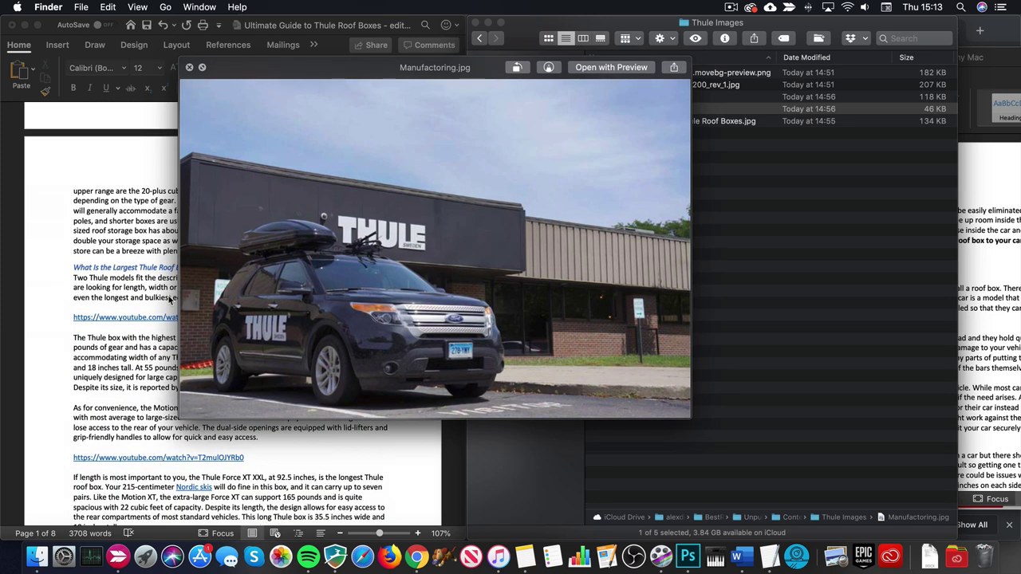
{"action": "scroll", "coordinate": [169, 300], "scroll_direction": "down", "scroll_amount": 9}
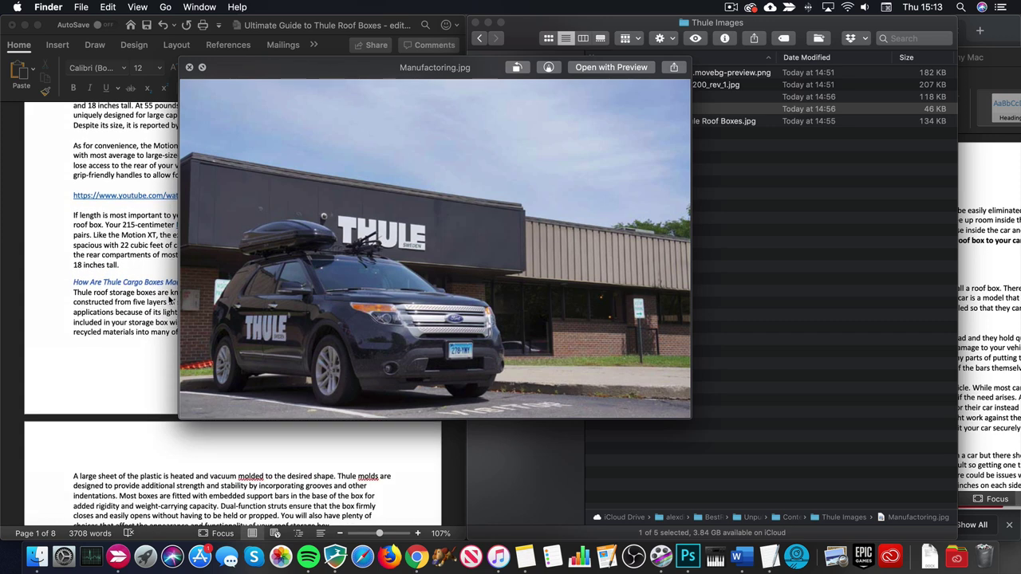
{"action": "left_click_drag", "start_coordinate": [287, 106], "coordinate": [533, 106]}
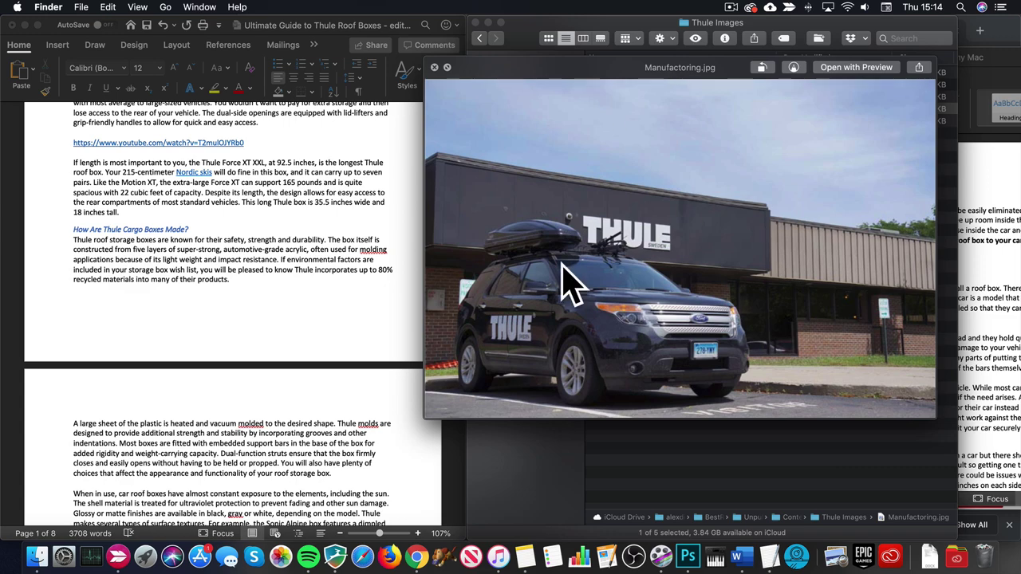
{"action": "left_click_drag", "start_coordinate": [534, 70], "coordinate": [576, 231]}
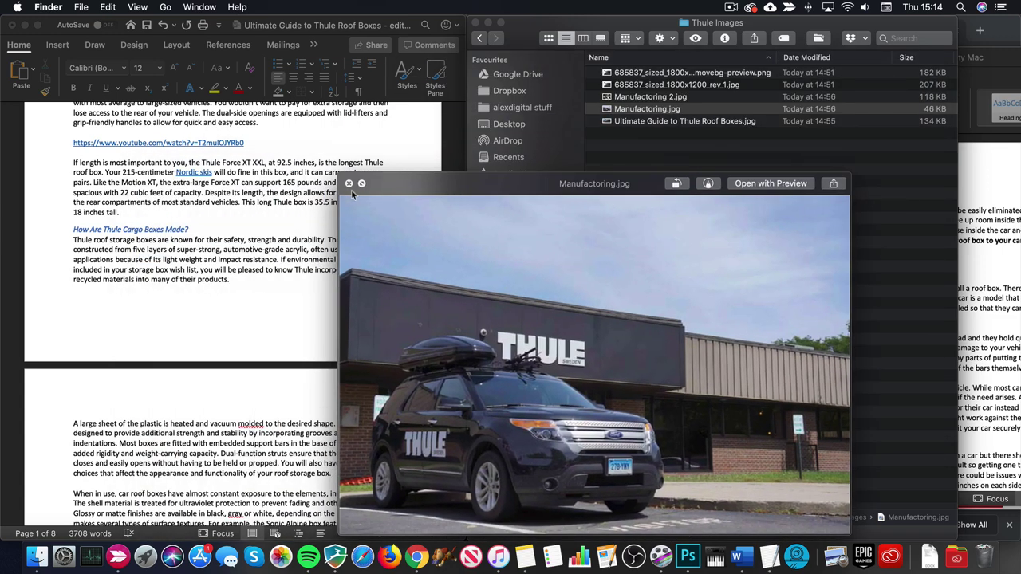
- Preview Manufactoring 2.jpg as a second image for the section on how the cargo boxes are made
{"action": "key", "text": "space"}
{"action": "key", "text": "Up"}
{"action": "key", "text": "space"}
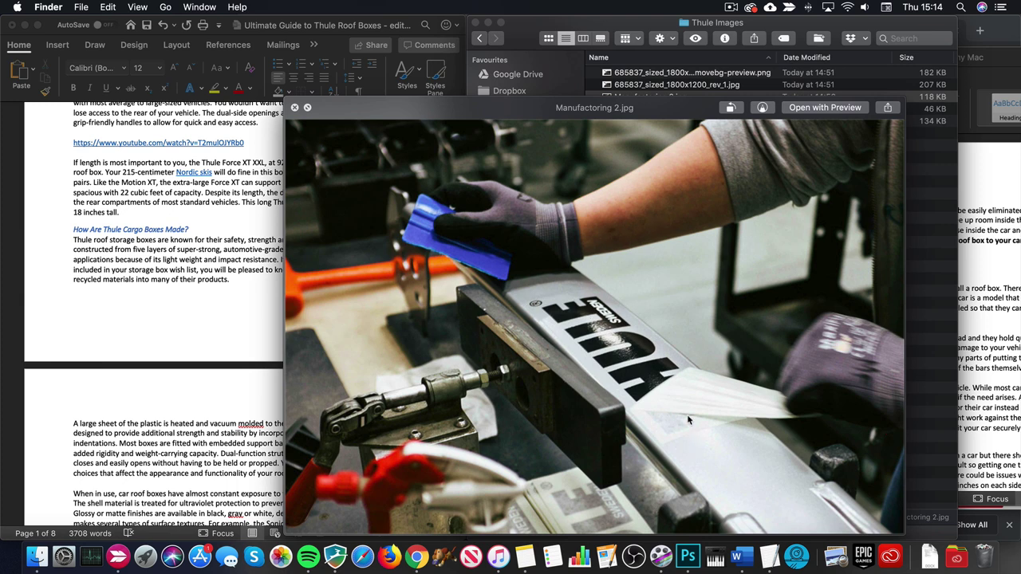
{"action": "left_click", "coordinate": [294, 108]}
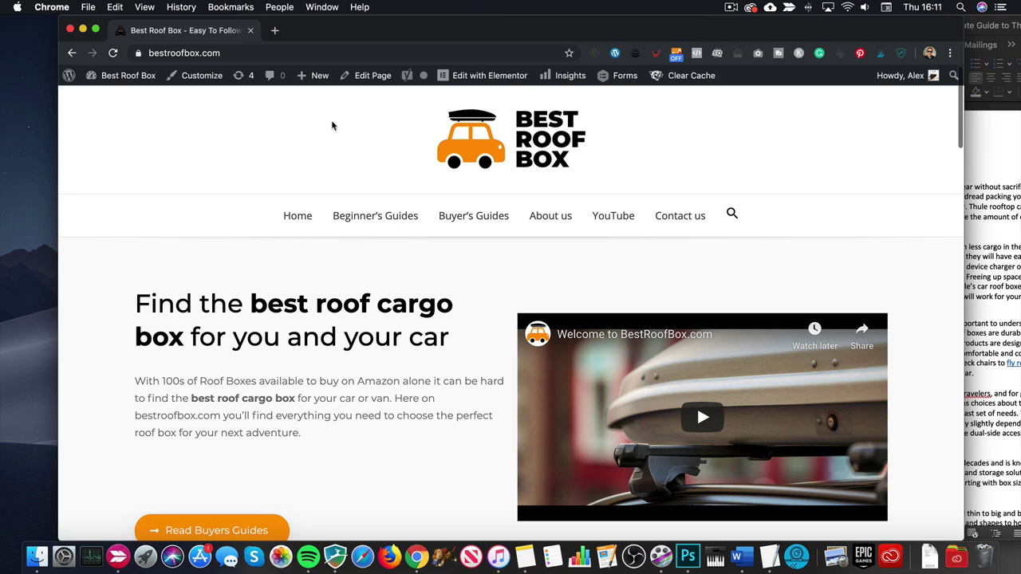
- Create a new post on the Best Roof Box site and arrange the Word guide beside the post editor
{"action": "mouse_move", "coordinate": [309, 77]}
{"action": "left_click", "coordinate": [314, 101]}
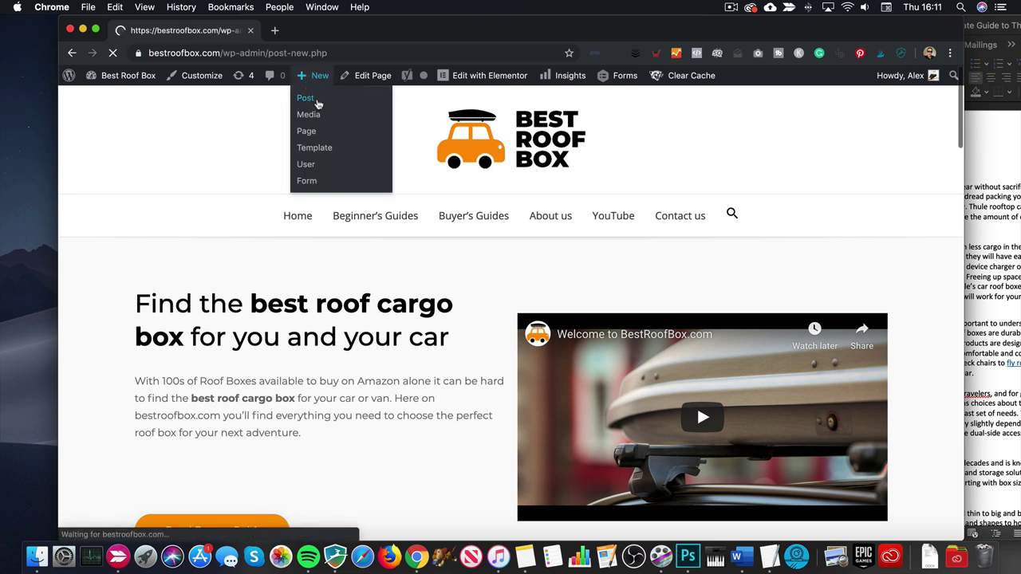
{"action": "left_click", "coordinate": [994, 199]}
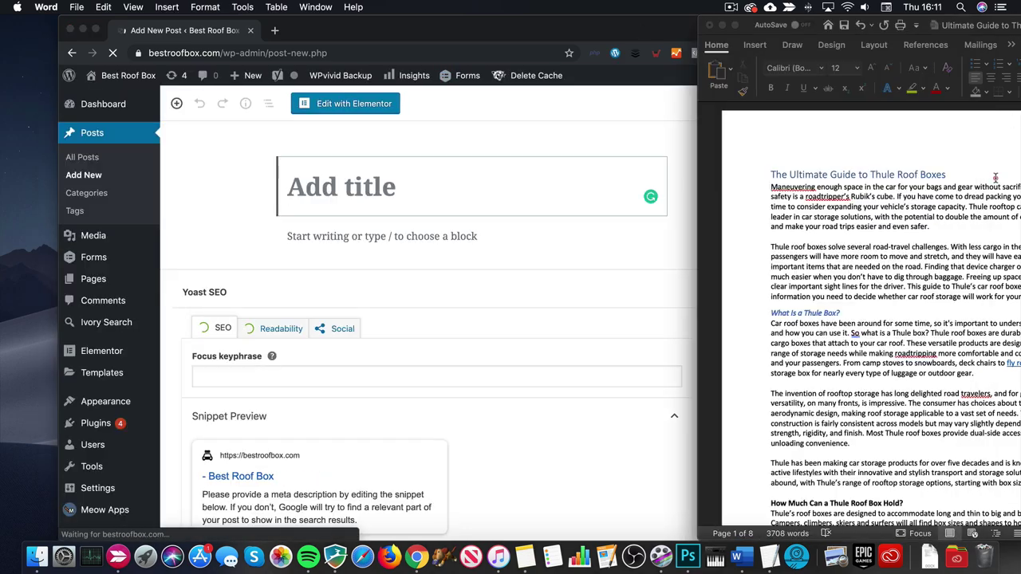
{"action": "left_click_drag", "start_coordinate": [965, 25], "coordinate": [621, 48]}
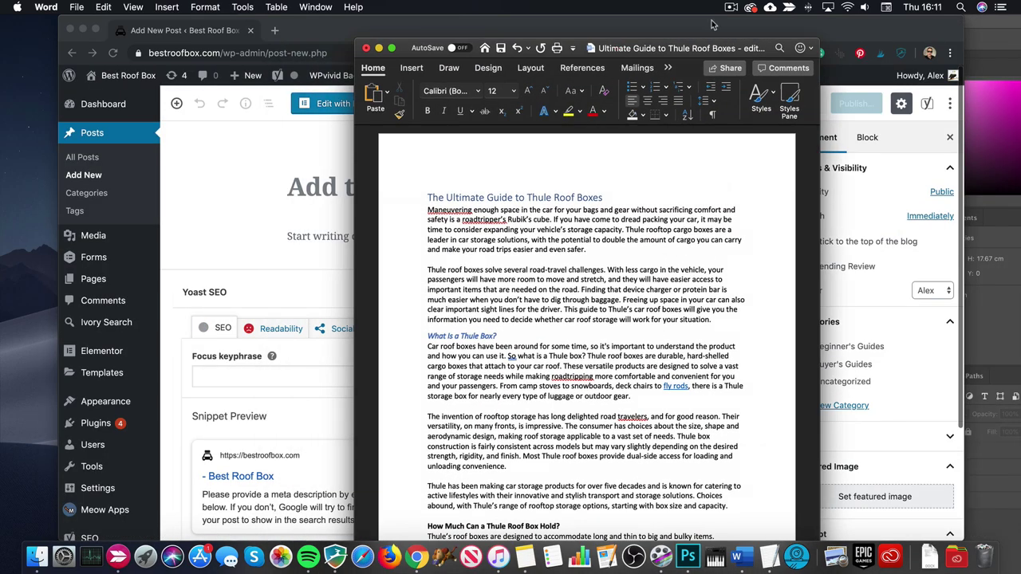
{"action": "left_click_drag", "start_coordinate": [686, 49], "coordinate": [980, 44]}
{"action": "scroll", "coordinate": [716, 249], "scroll_direction": "down", "scroll_amount": 10}
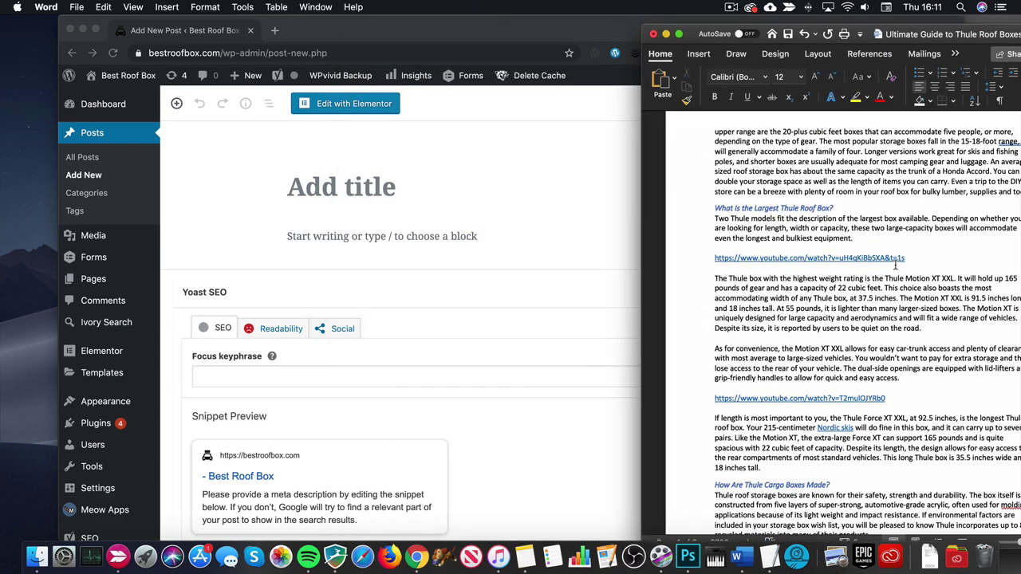
{"action": "scroll", "coordinate": [716, 249], "scroll_direction": "up", "scroll_amount": 10}
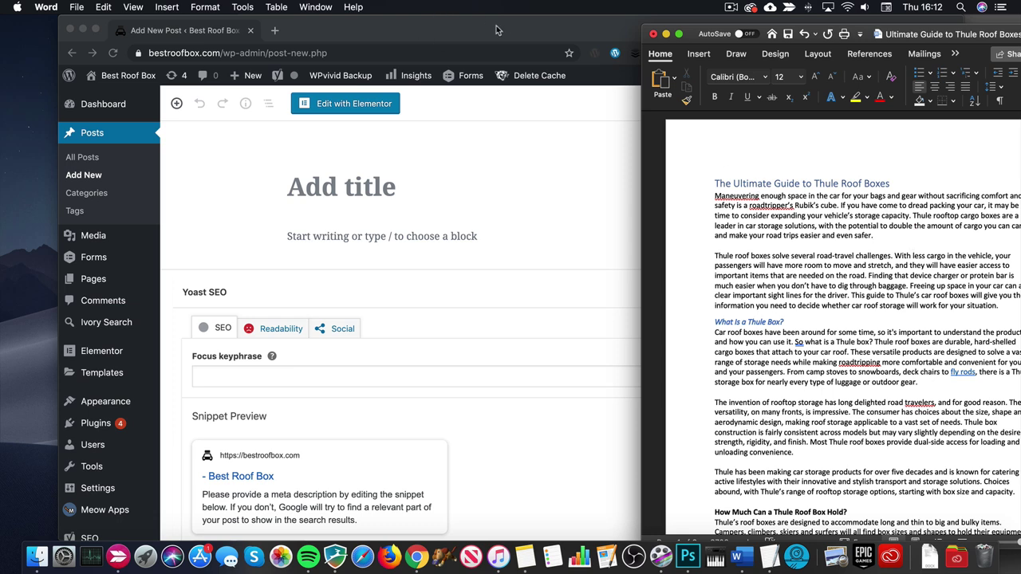
{"action": "left_click_drag", "start_coordinate": [495, 30], "coordinate": [429, 32]}
{"action": "left_click", "coordinate": [738, 34]}
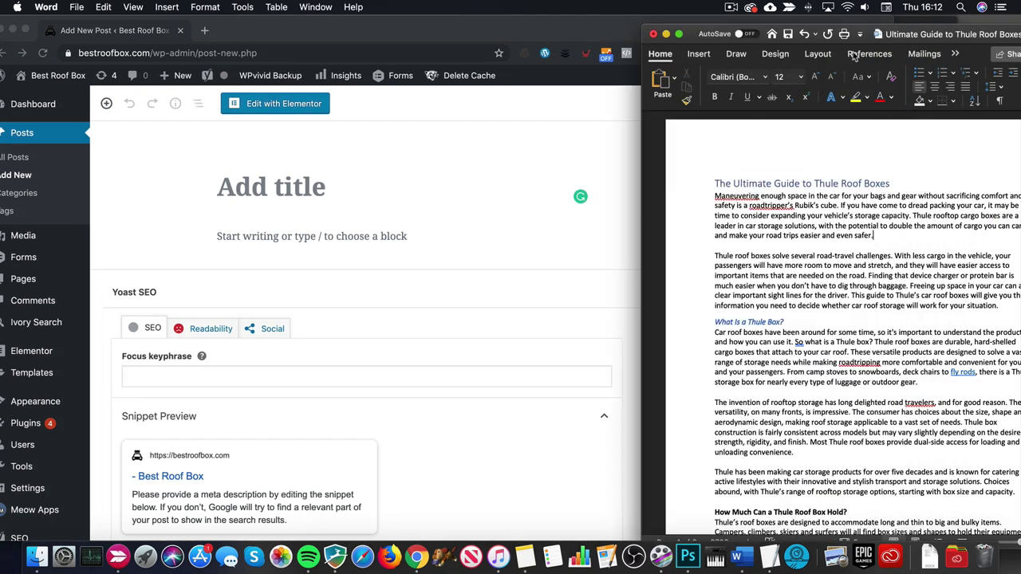
{"action": "left_click_drag", "start_coordinate": [902, 35], "coordinate": [866, 26]}
- Copy the heading "The Ultimate Guide to Thule Roof Boxes" from the Word document into the post title
{"action": "left_click_drag", "start_coordinate": [863, 173], "coordinate": [681, 174]}
{"action": "key", "text": "super+c"}
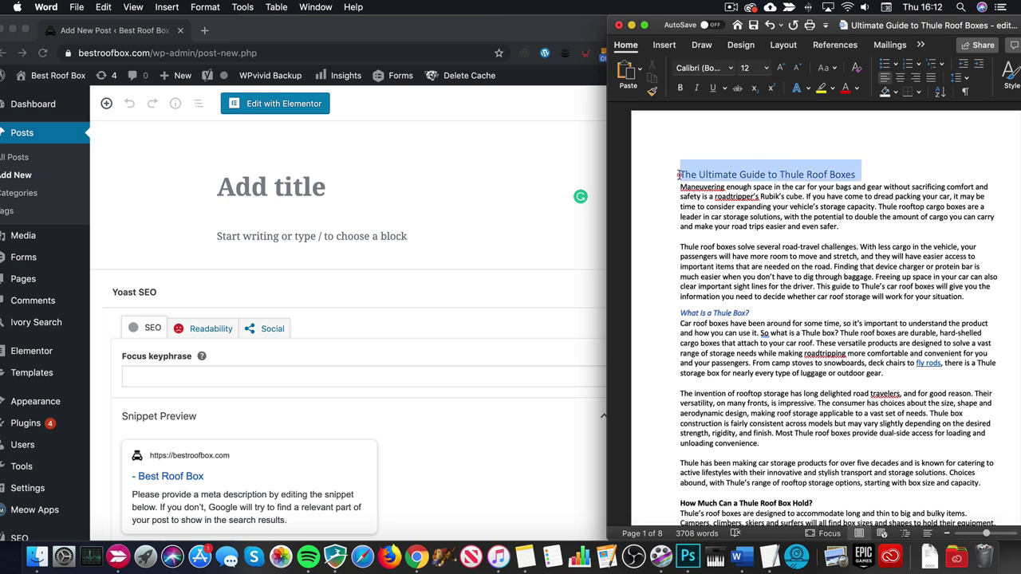
{"action": "right_click", "coordinate": [694, 170]}
{"action": "left_click", "coordinate": [300, 194]}
{"action": "key", "text": "super+v"}
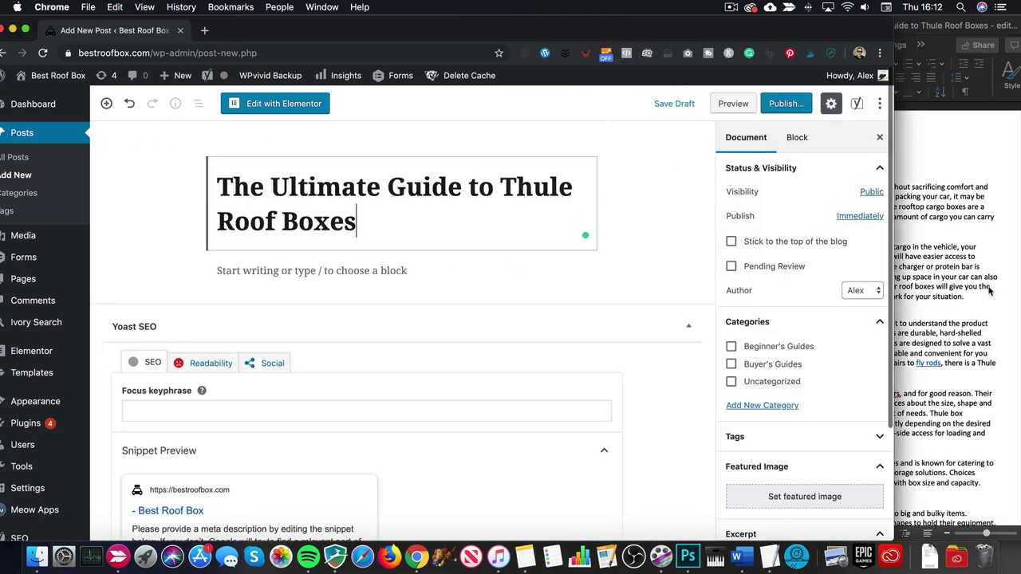
{"action": "left_click", "coordinate": [991, 292]}
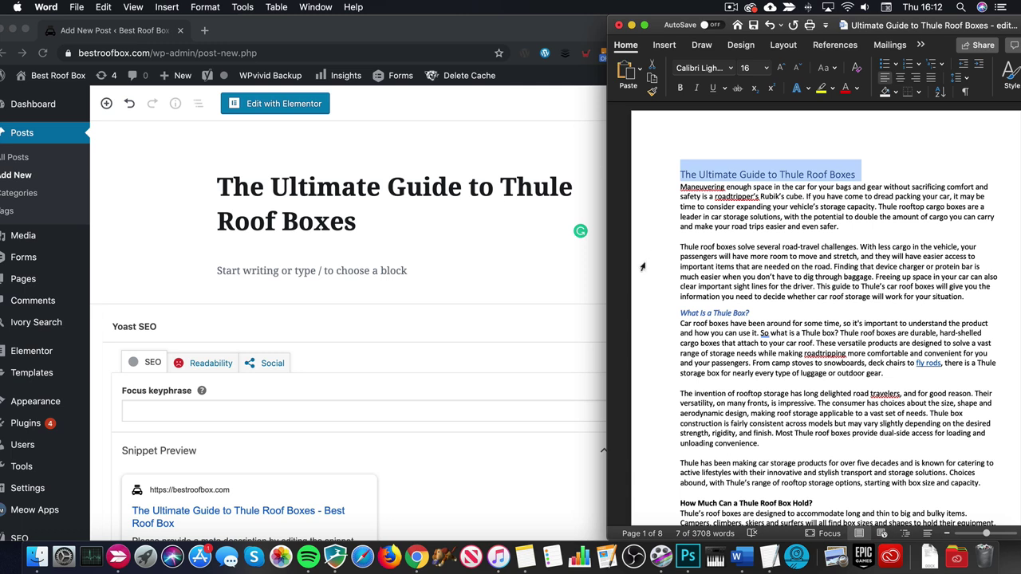
{"action": "left_click", "coordinate": [424, 214]}
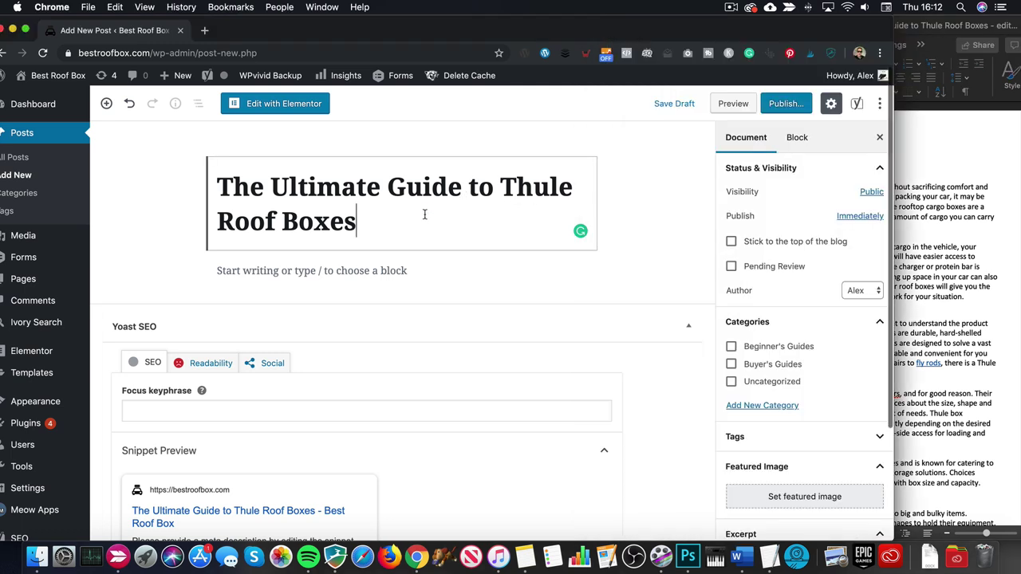
- Assign the post to the Beginner's Guides category
{"action": "scroll", "coordinate": [449, 239], "scroll_direction": "down", "scroll_amount": 5}
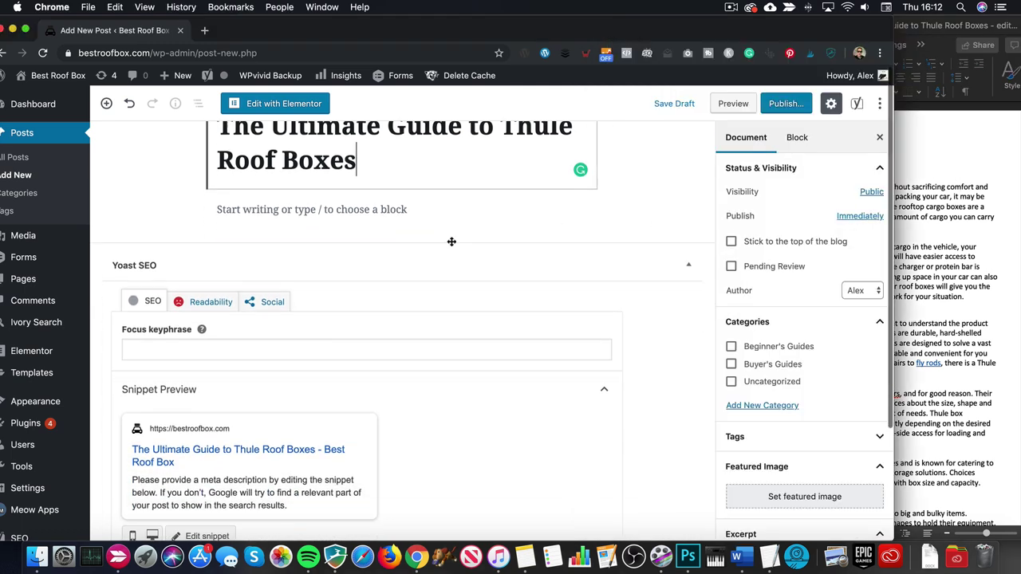
{"action": "scroll", "coordinate": [455, 245], "scroll_direction": "up", "scroll_amount": 5}
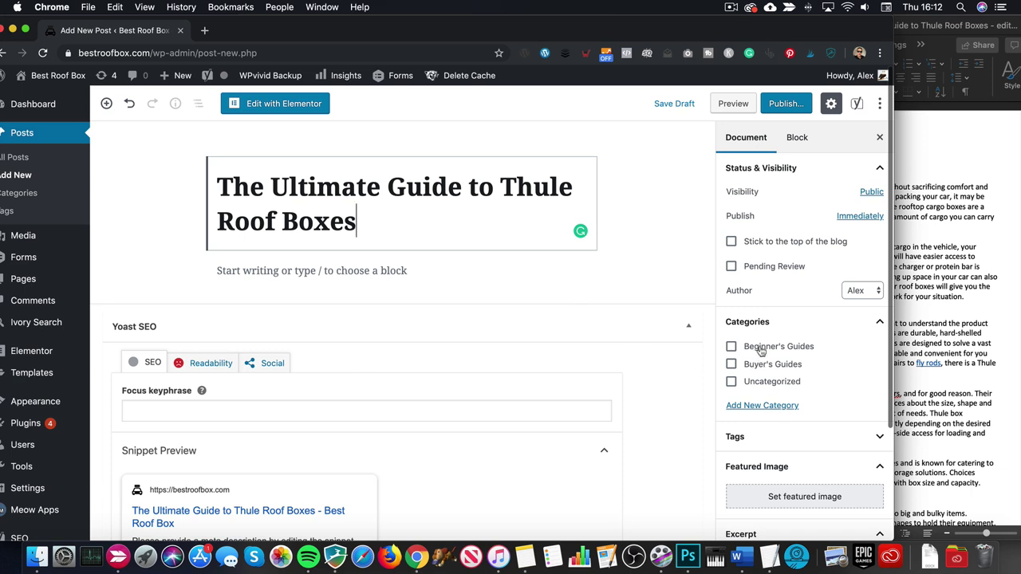
{"action": "left_click", "coordinate": [731, 348]}
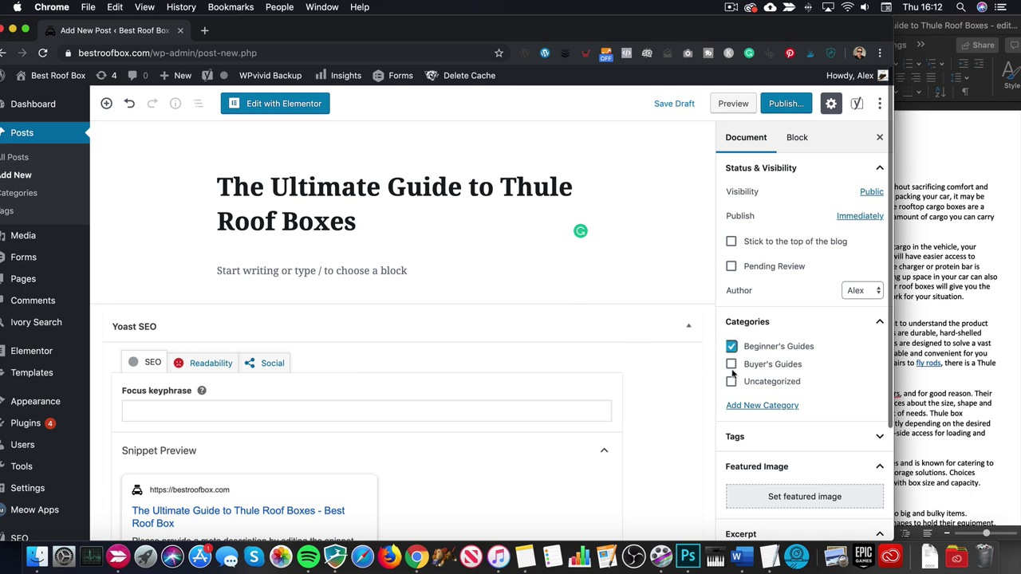
{"action": "scroll", "coordinate": [790, 383], "scroll_direction": "down", "scroll_amount": 1}
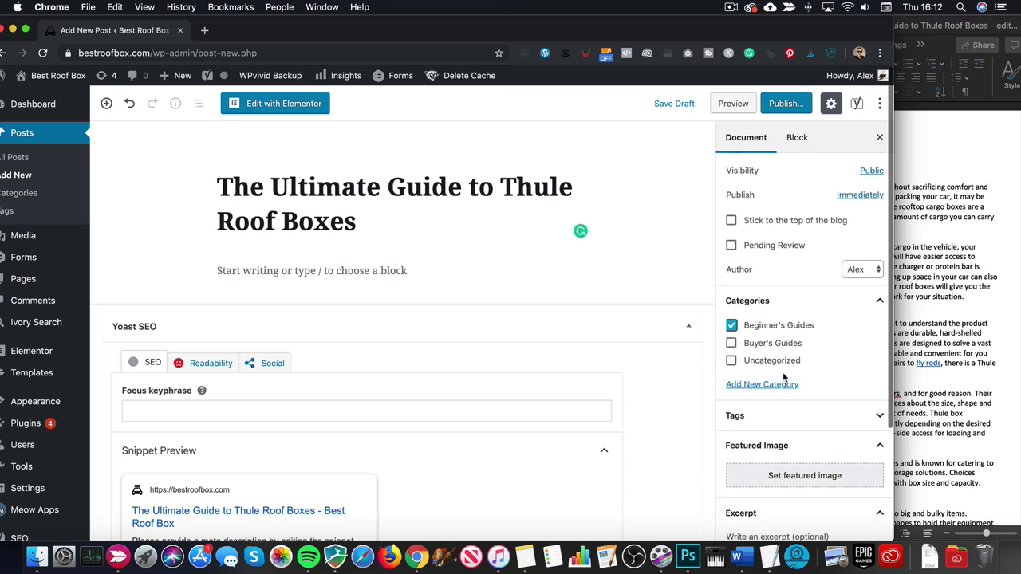
{"action": "scroll", "coordinate": [536, 340], "scroll_direction": "down", "scroll_amount": 3}
{"action": "scroll", "coordinate": [527, 359], "scroll_direction": "up", "scroll_amount": 2}
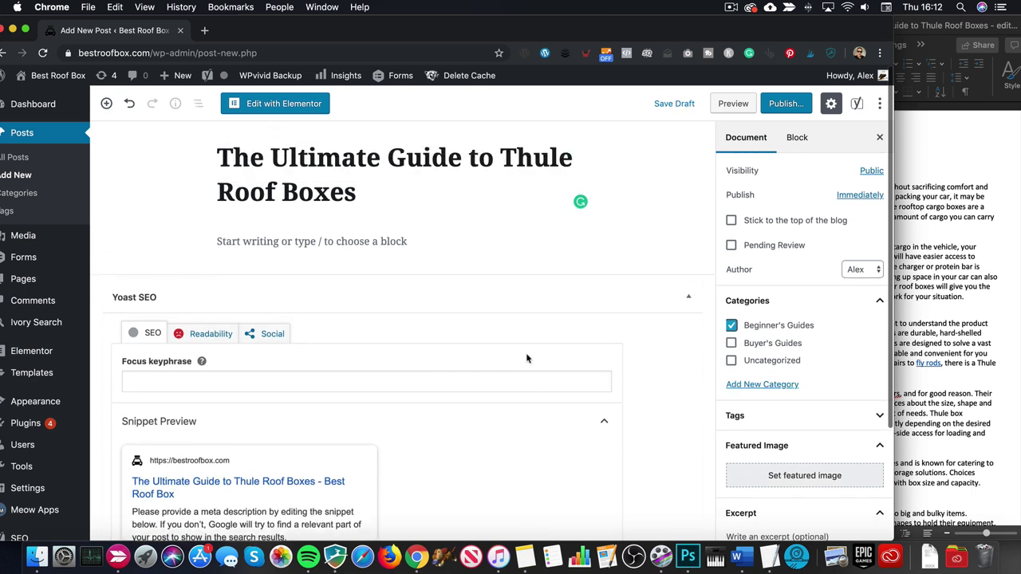
- Add the tag Thule to the post
{"action": "scroll", "coordinate": [527, 361], "scroll_direction": "down", "scroll_amount": 3}
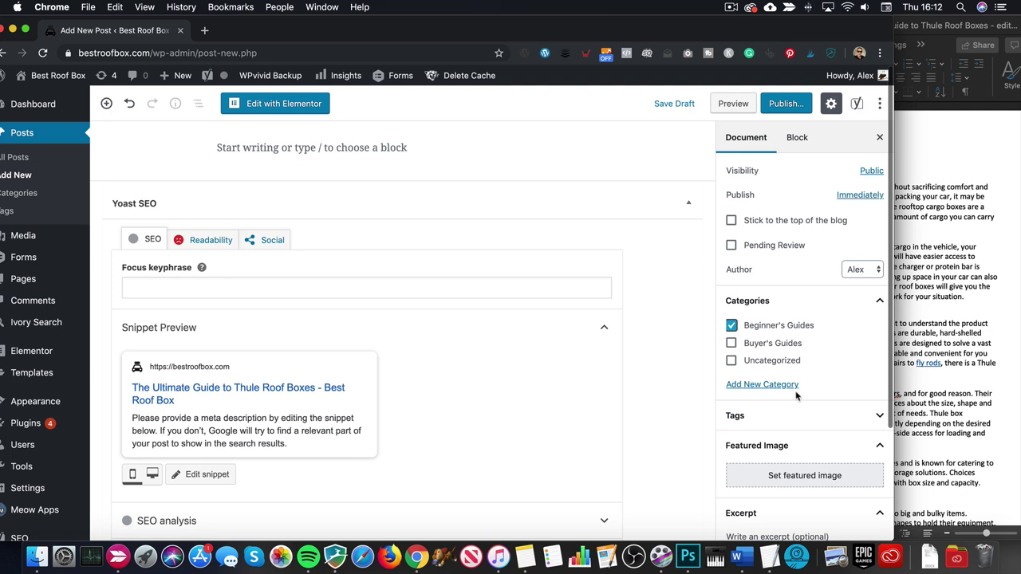
{"action": "scroll", "coordinate": [763, 374], "scroll_direction": "up", "scroll_amount": 1}
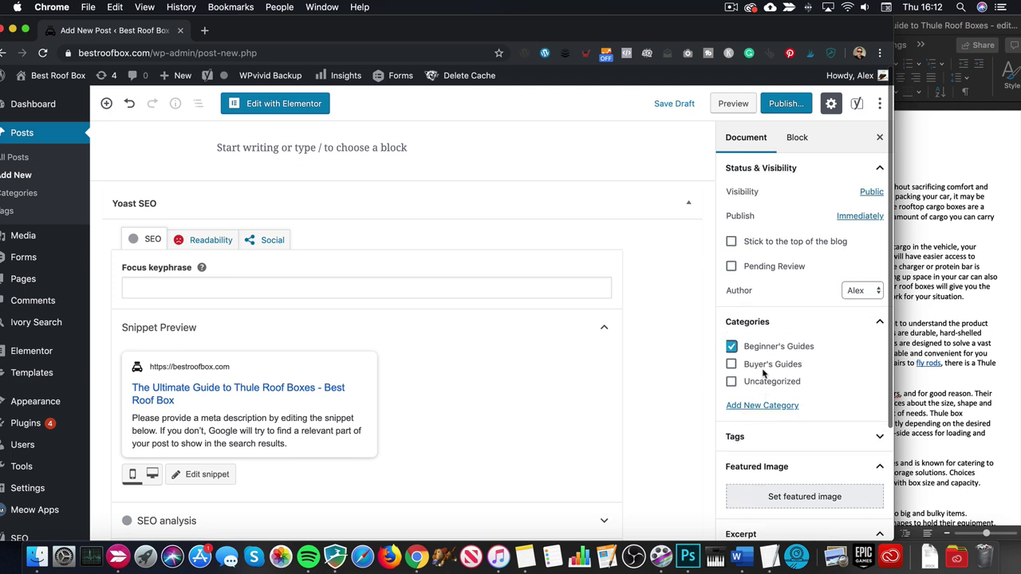
{"action": "scroll", "coordinate": [664, 344], "scroll_direction": "up", "scroll_amount": 3}
{"action": "scroll", "coordinate": [661, 337], "scroll_direction": "down", "scroll_amount": 5}
{"action": "scroll", "coordinate": [821, 389], "scroll_direction": "down", "scroll_amount": 4}
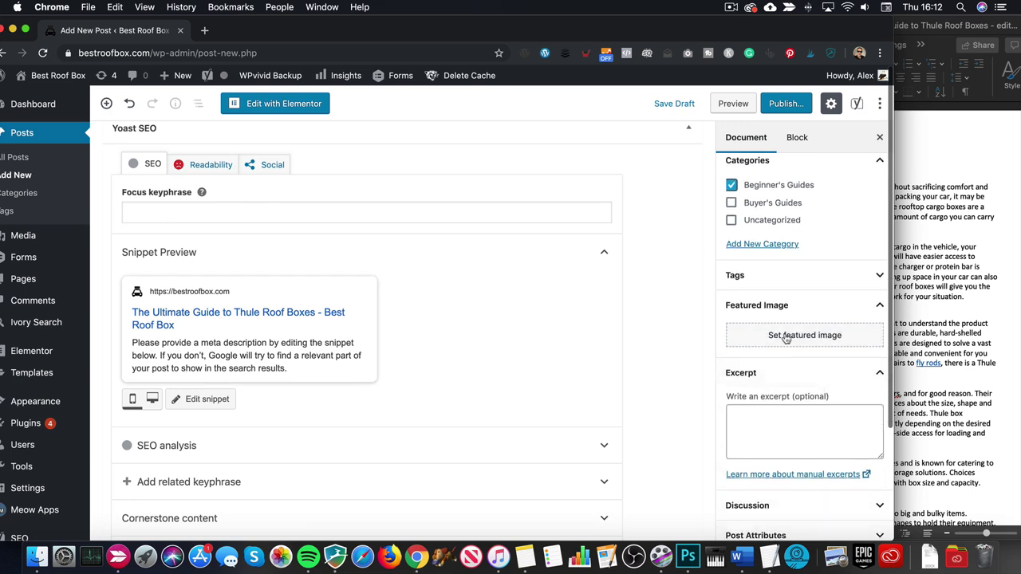
{"action": "left_click", "coordinate": [788, 275]}
{"action": "left_click", "coordinate": [790, 321]}
{"action": "type", "text": "T"}
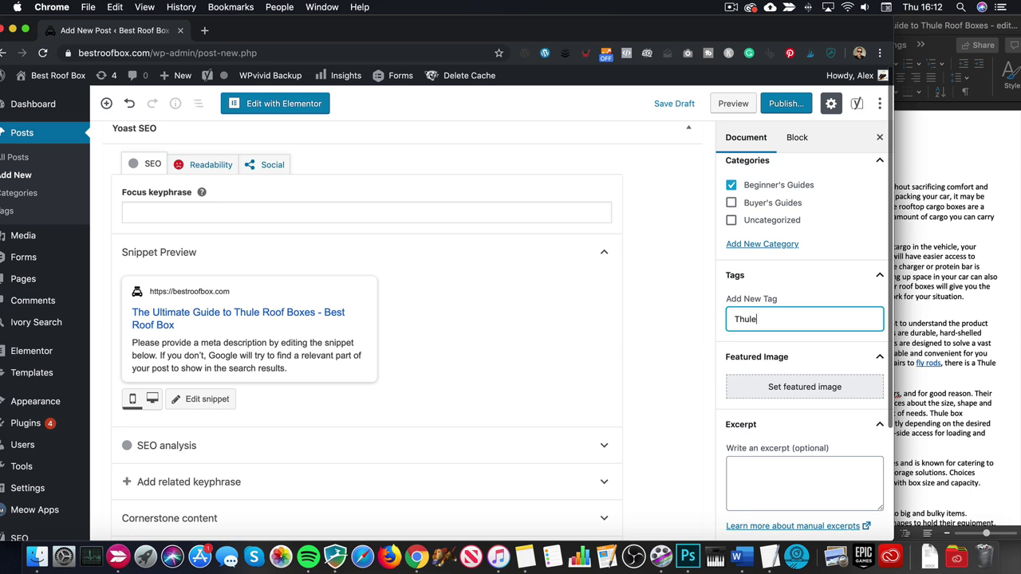
{"action": "type", "text": "hule"}
{"action": "key", "text": "Return"}
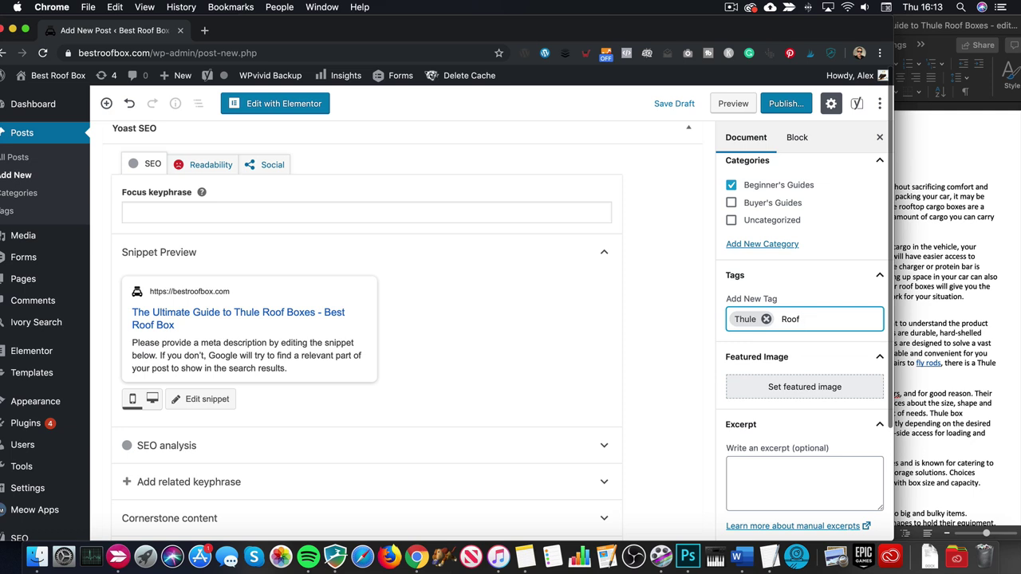
{"action": "type", "text": "Ro"}
{"action": "key", "text": "BackSpace"}
{"action": "key", "text": "BackSpace"}
{"action": "key", "text": "BackSpace"}
{"action": "type", "text": "Thule"}
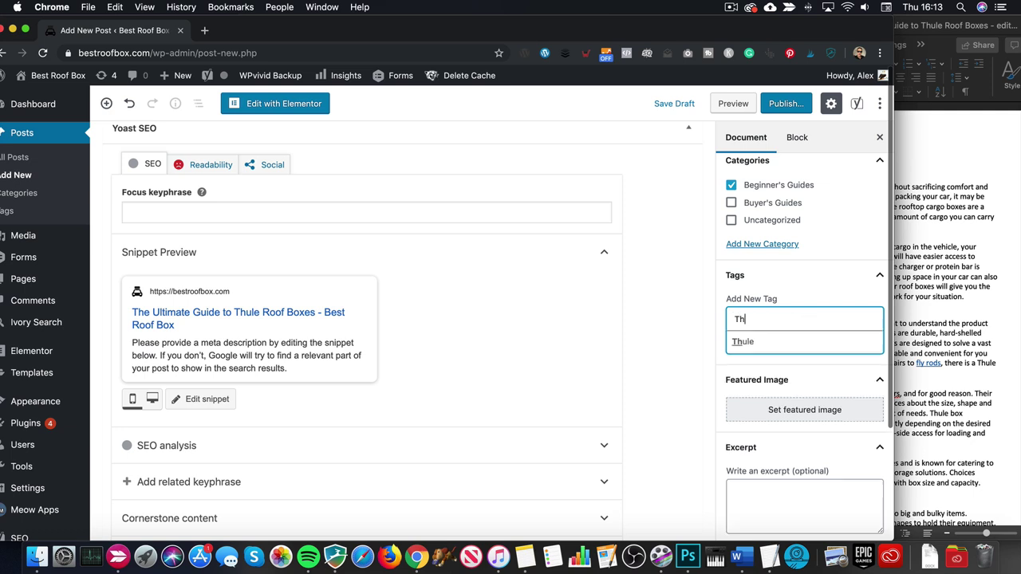
{"action": "left_click", "coordinate": [786, 345]}
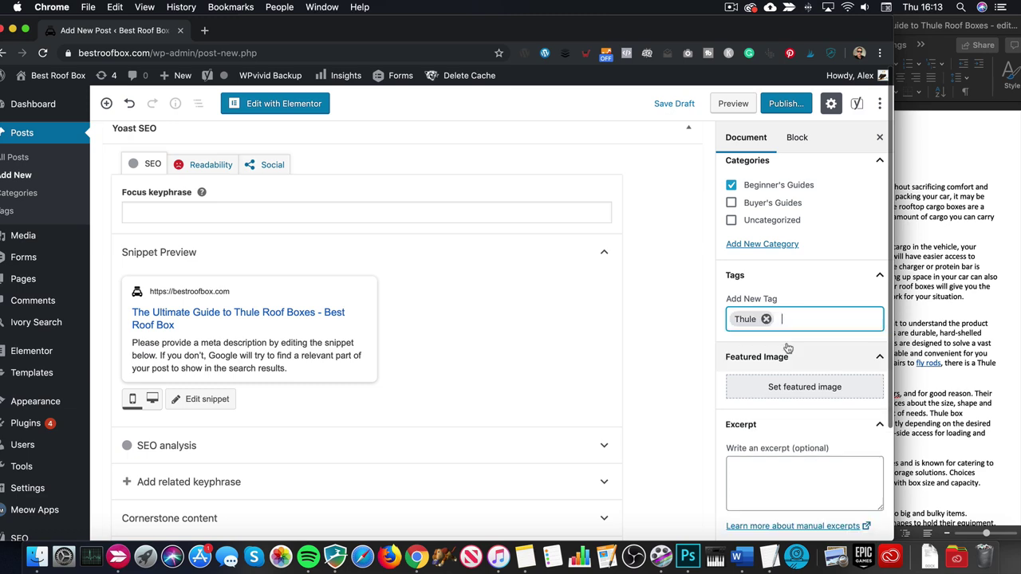
- Upload Ultimate Guide to Thule Roof Boxes.jpg from the Thule Images folder as the candidate for the post's featured image
{"action": "left_click", "coordinate": [828, 386]}
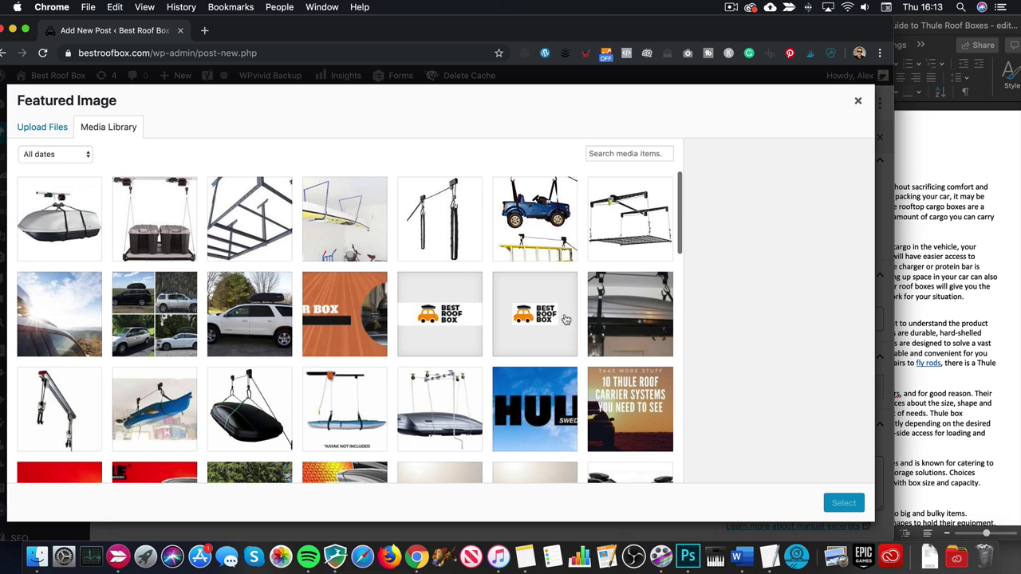
{"action": "left_click", "coordinate": [54, 133]}
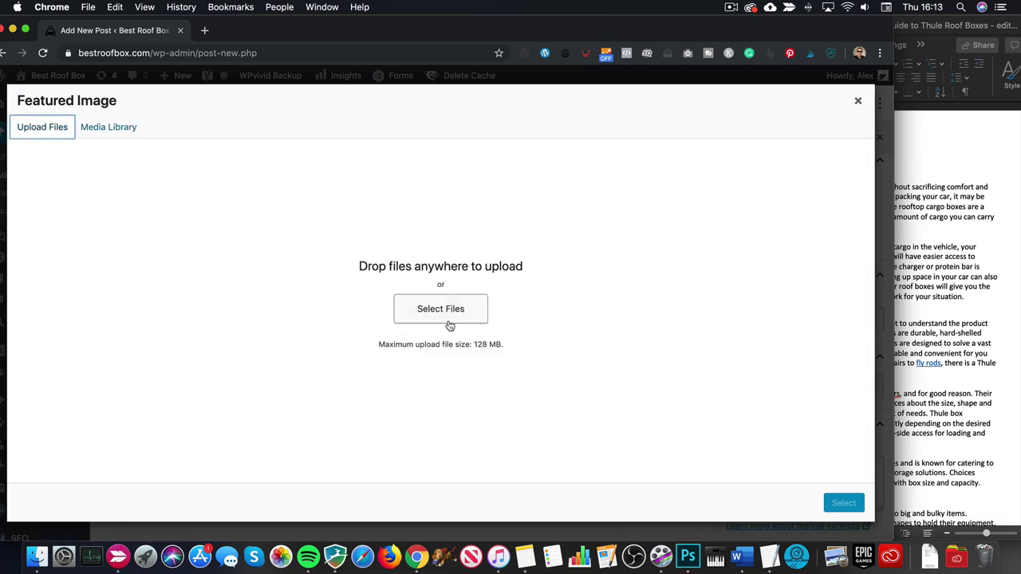
{"action": "left_click", "coordinate": [405, 310]}
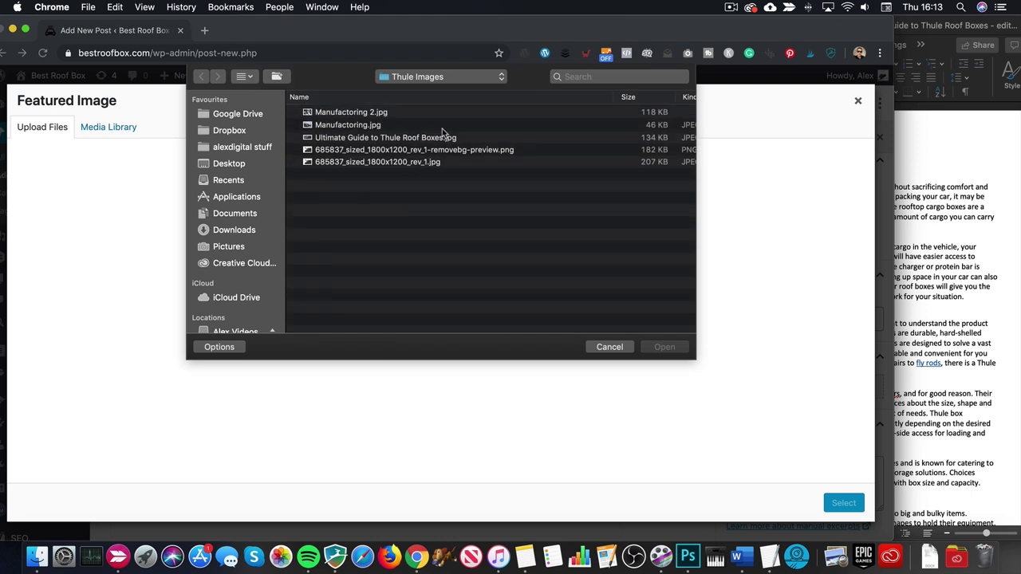
{"action": "double_click", "coordinate": [396, 138]}
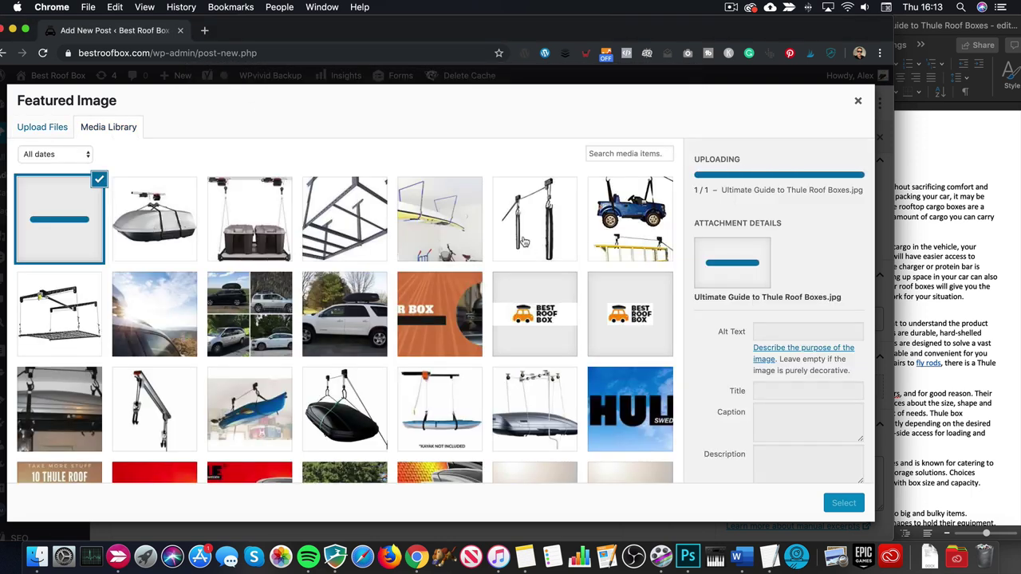
- Examine the uploaded image's attachment details, including its pixel dimensions, title and file name
{"action": "triple_click", "coordinate": [767, 256]}
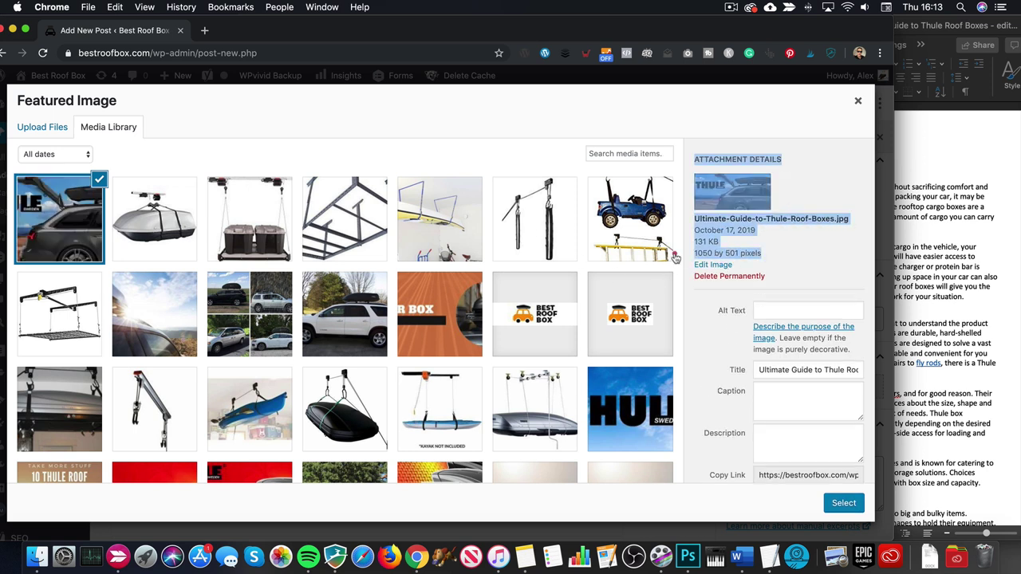
{"action": "left_click", "coordinate": [718, 252]}
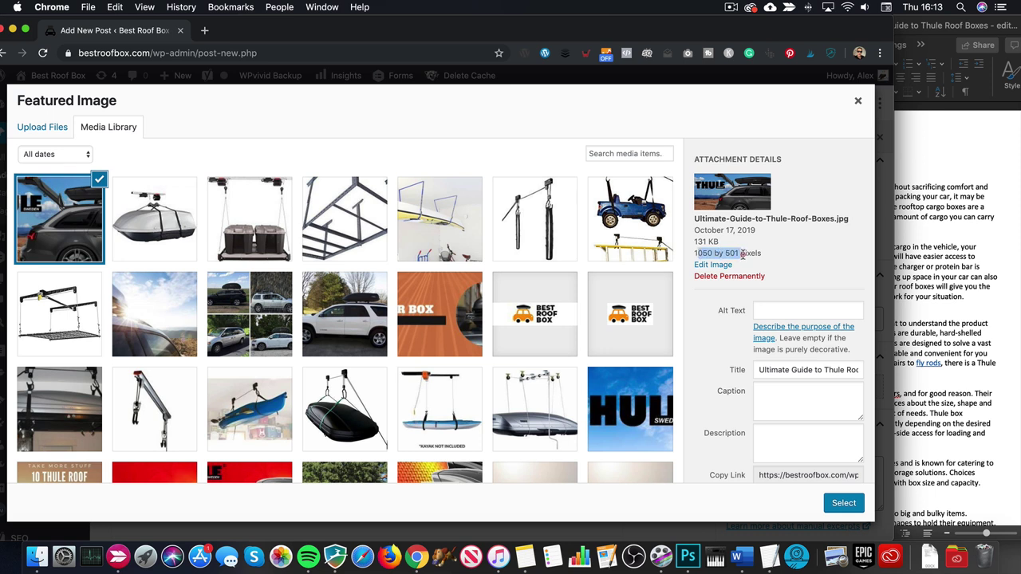
{"action": "scroll", "coordinate": [774, 365], "scroll_direction": "down", "scroll_amount": 1}
{"action": "scroll", "coordinate": [773, 364], "scroll_direction": "down", "scroll_amount": 3}
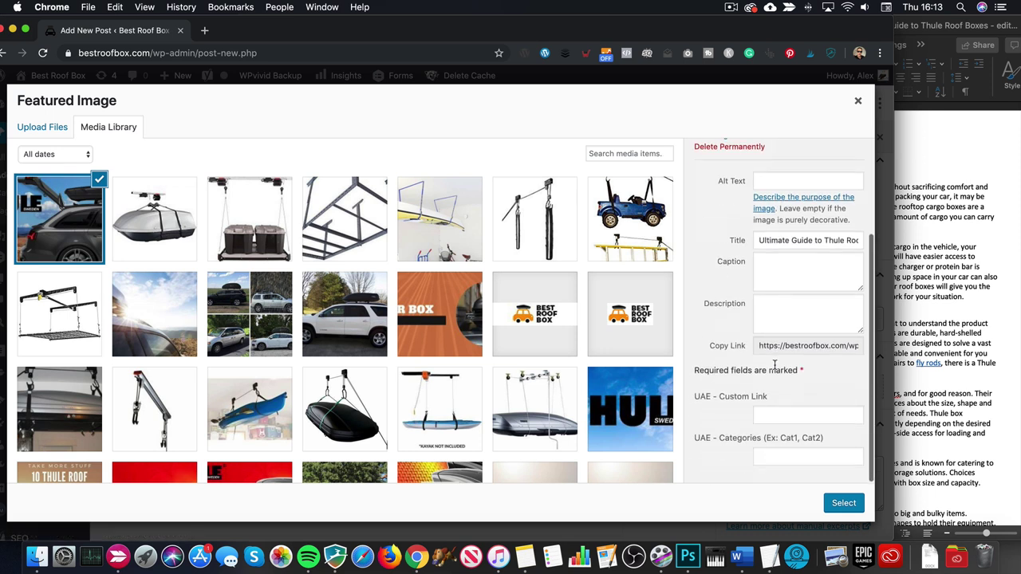
{"action": "left_click_drag", "start_coordinate": [767, 243], "coordinate": [865, 247]}
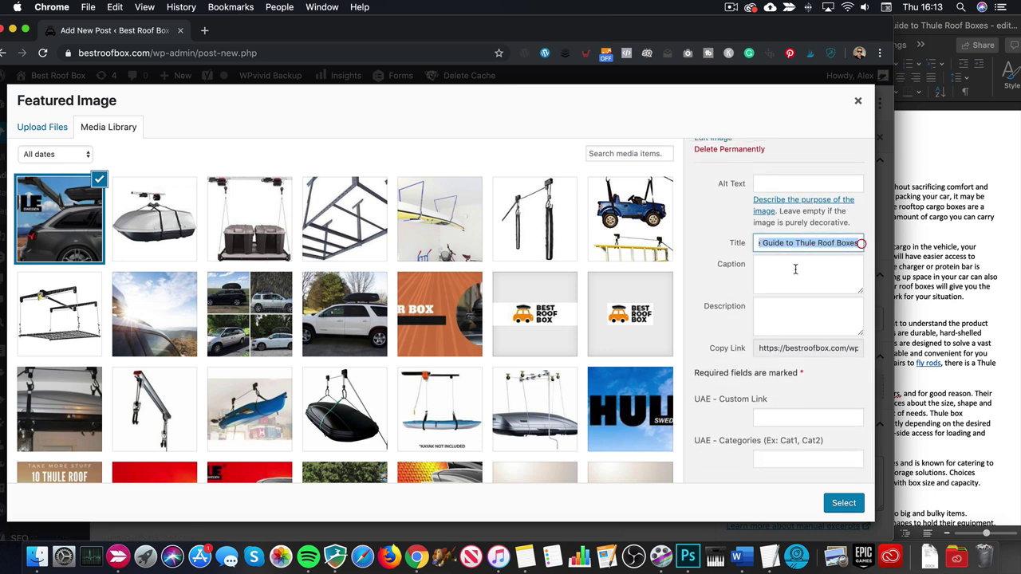
{"action": "scroll", "coordinate": [748, 269], "scroll_direction": "up", "scroll_amount": 3}
{"action": "scroll", "coordinate": [735, 244], "scroll_direction": "up", "scroll_amount": 1}
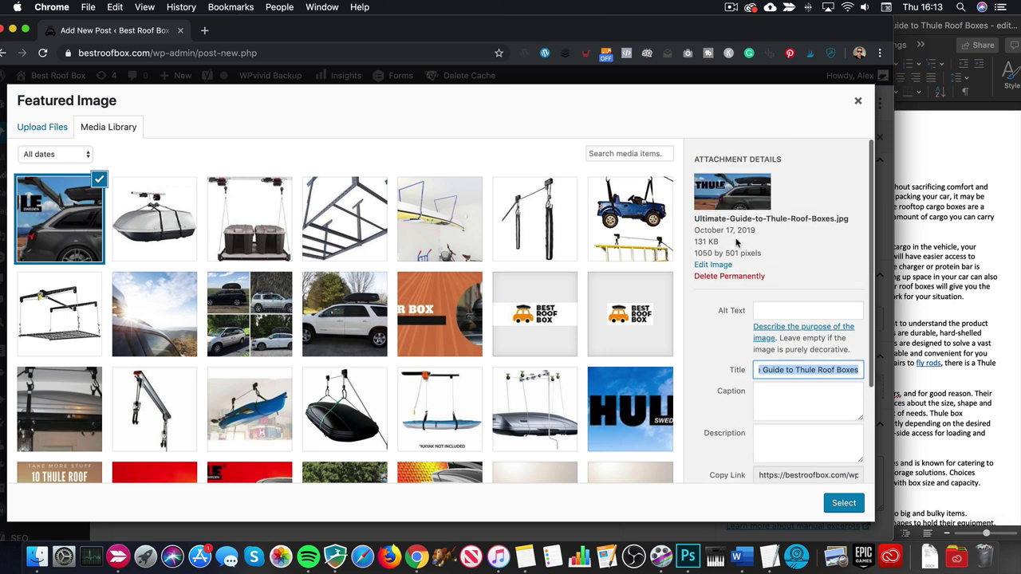
{"action": "triple_click", "coordinate": [805, 217]}
{"action": "left_click", "coordinate": [805, 218]}
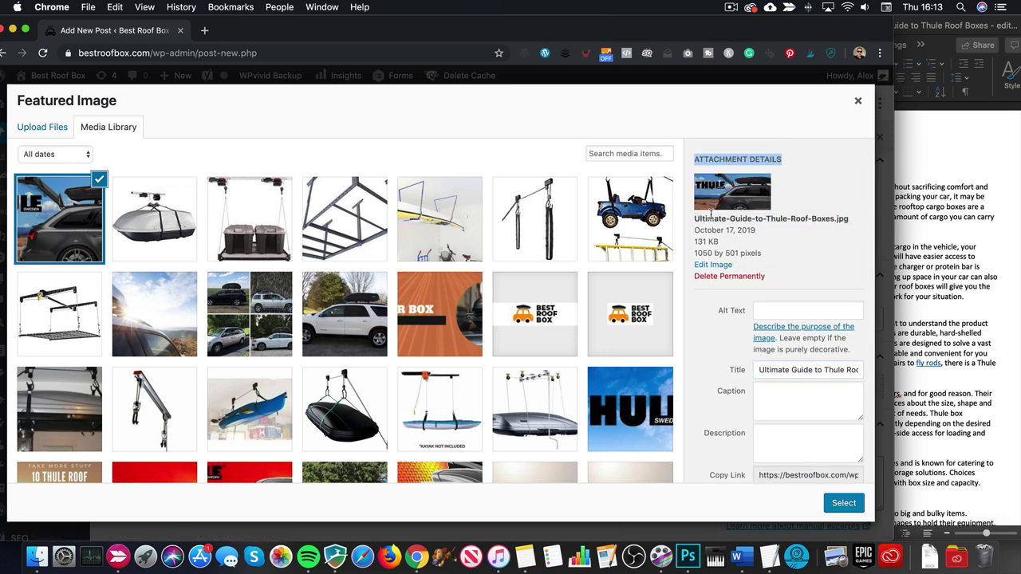
- Set the uploaded Thule image as the post's featured image, leaving its attachment details unchanged
{"action": "scroll", "coordinate": [702, 348], "scroll_direction": "down", "scroll_amount": 3}
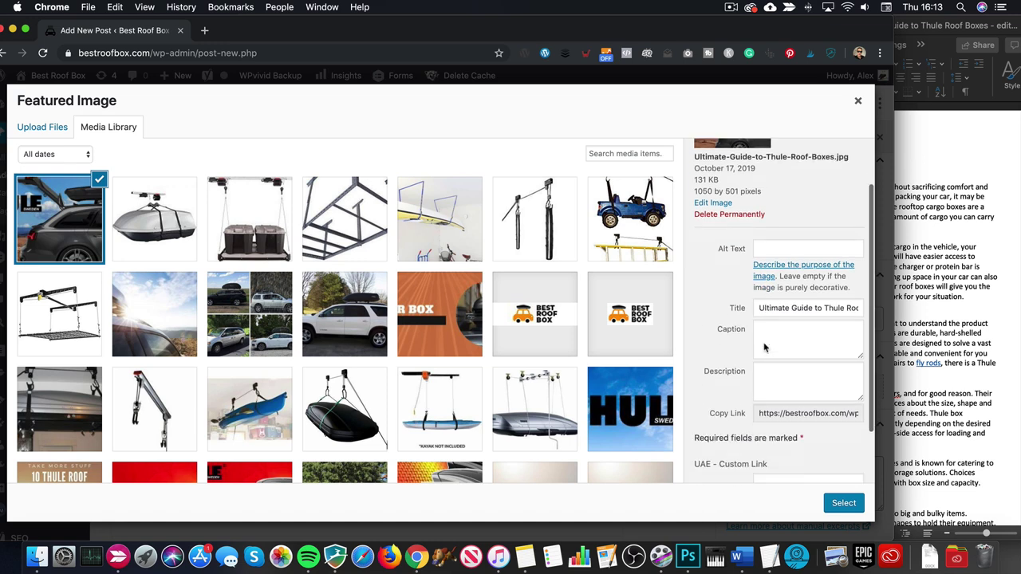
{"action": "left_click", "coordinate": [792, 286]}
{"action": "scroll", "coordinate": [758, 383], "scroll_direction": "down", "scroll_amount": 1}
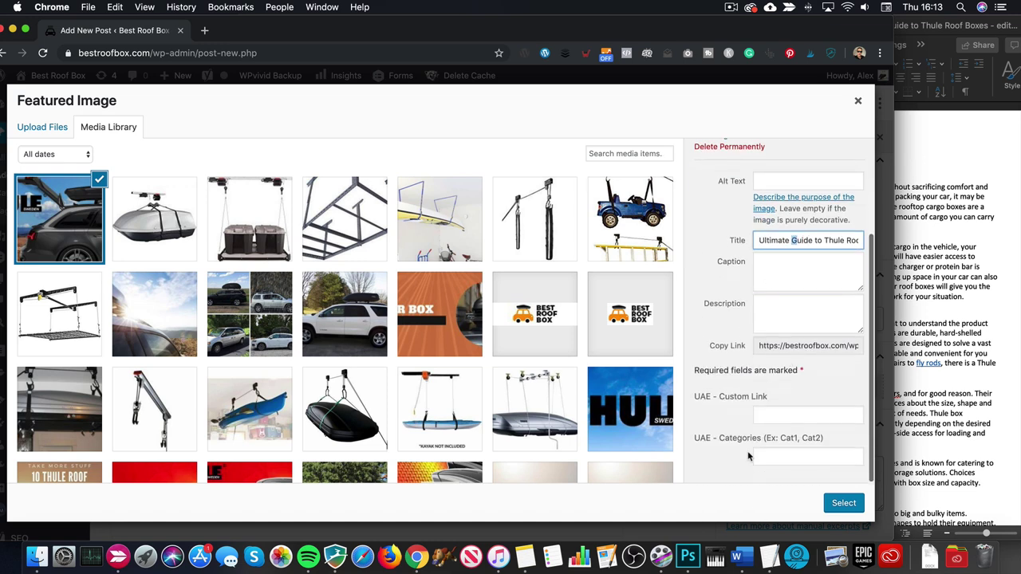
{"action": "left_click", "coordinate": [841, 503]}
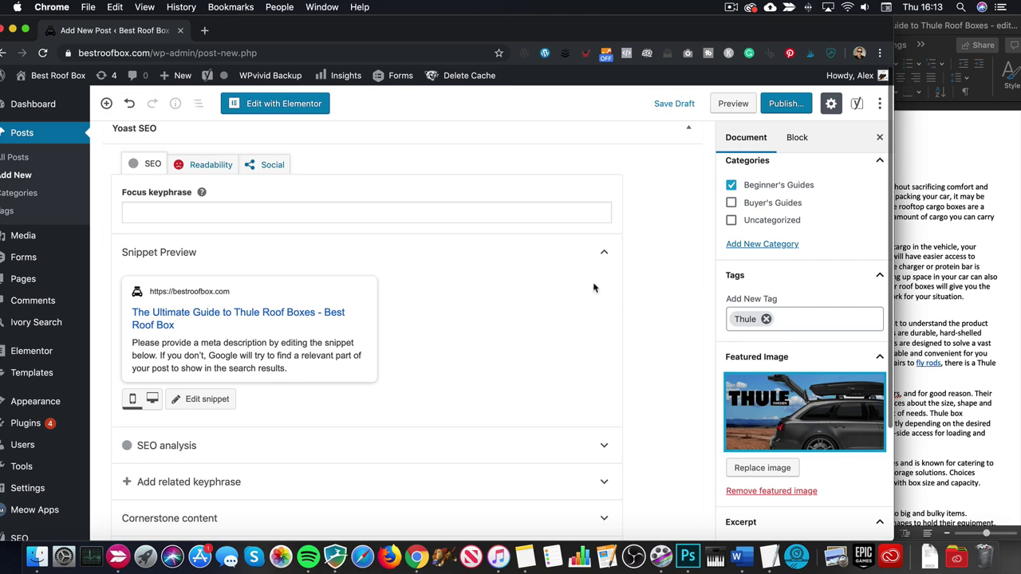
- Copy the sentence beginning "Thule rooftop cargo boxes are a leader" from the Word guide's first paragraph into the post excerpt
{"action": "scroll", "coordinate": [596, 287], "scroll_direction": "down", "scroll_amount": 5}
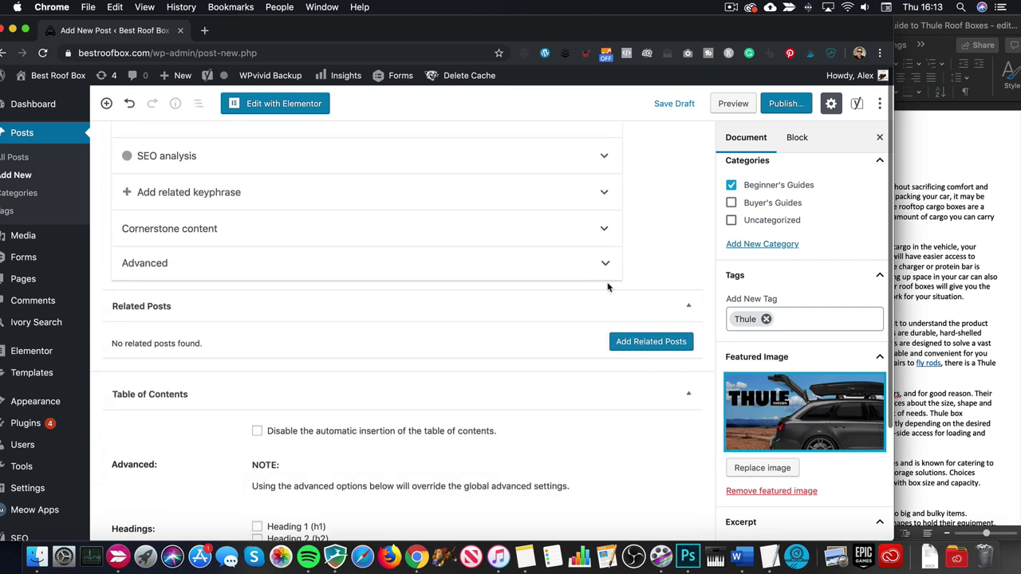
{"action": "scroll", "coordinate": [742, 314], "scroll_direction": "down", "scroll_amount": 5}
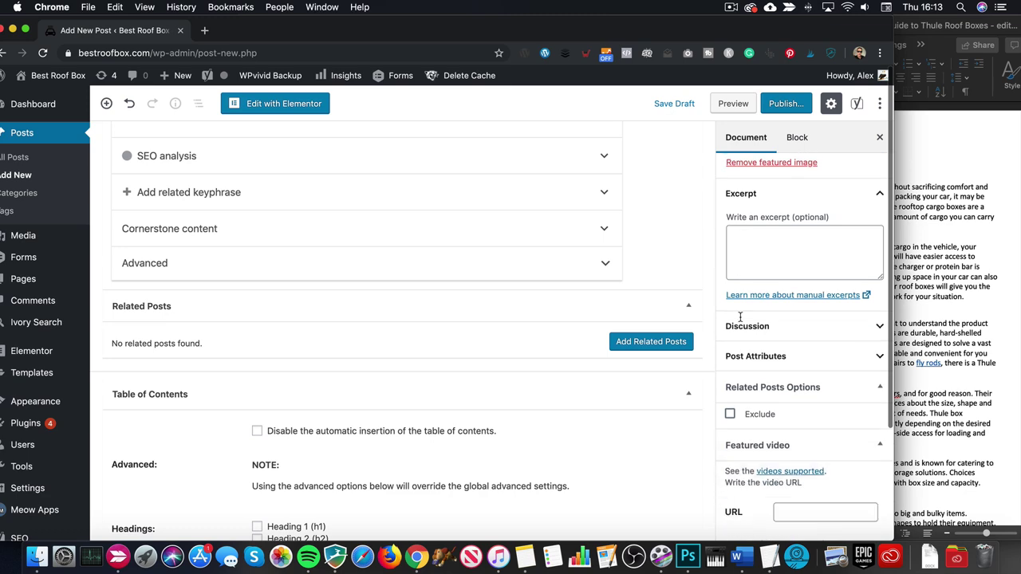
{"action": "left_click", "coordinate": [795, 316]}
{"action": "left_click", "coordinate": [928, 243]}
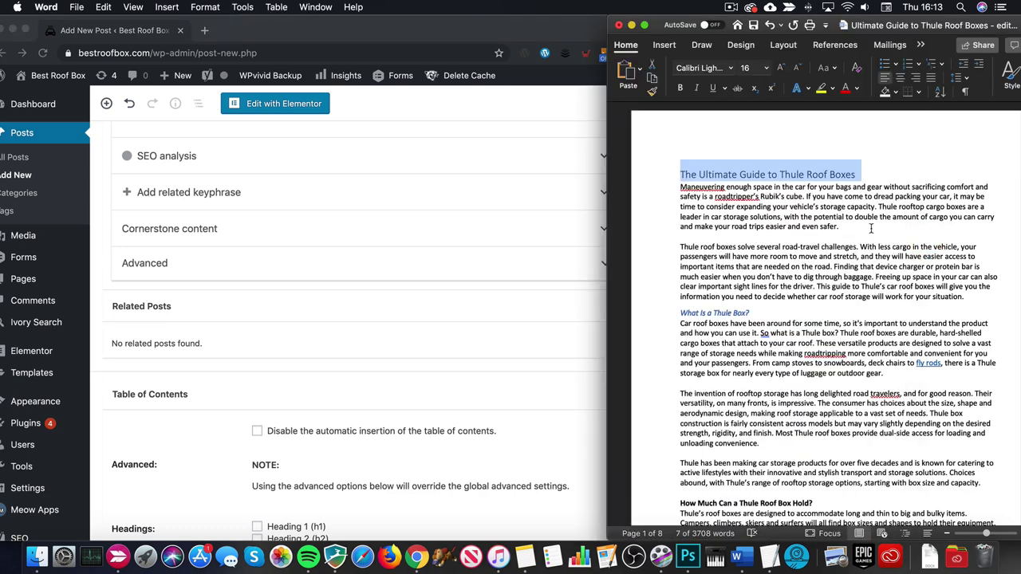
{"action": "left_click_drag", "start_coordinate": [871, 229], "coordinate": [874, 216]}
{"action": "left_click", "coordinate": [890, 316]}
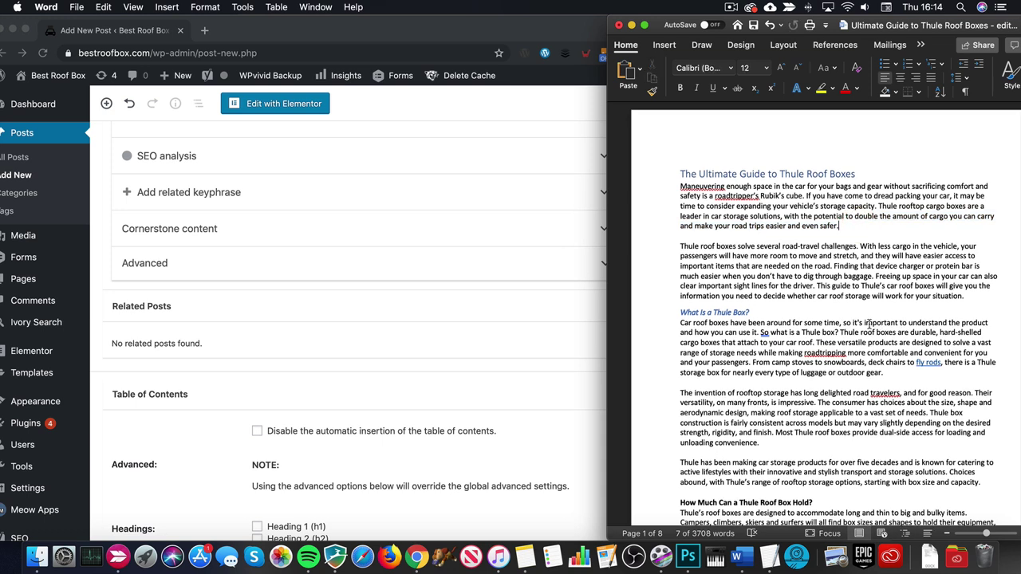
{"action": "left_click_drag", "start_coordinate": [971, 296], "coordinate": [829, 286]}
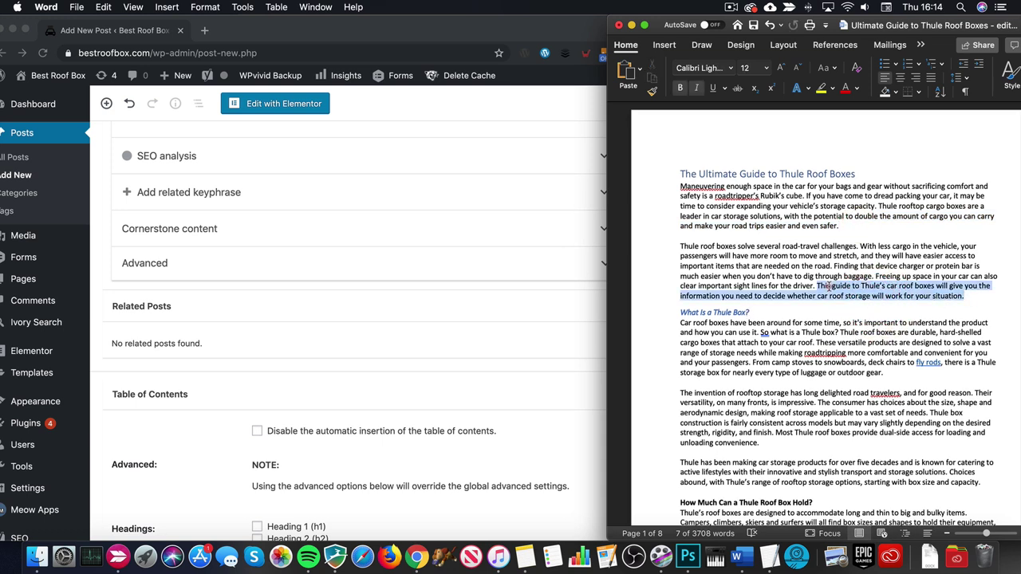
{"action": "left_click", "coordinate": [845, 213]}
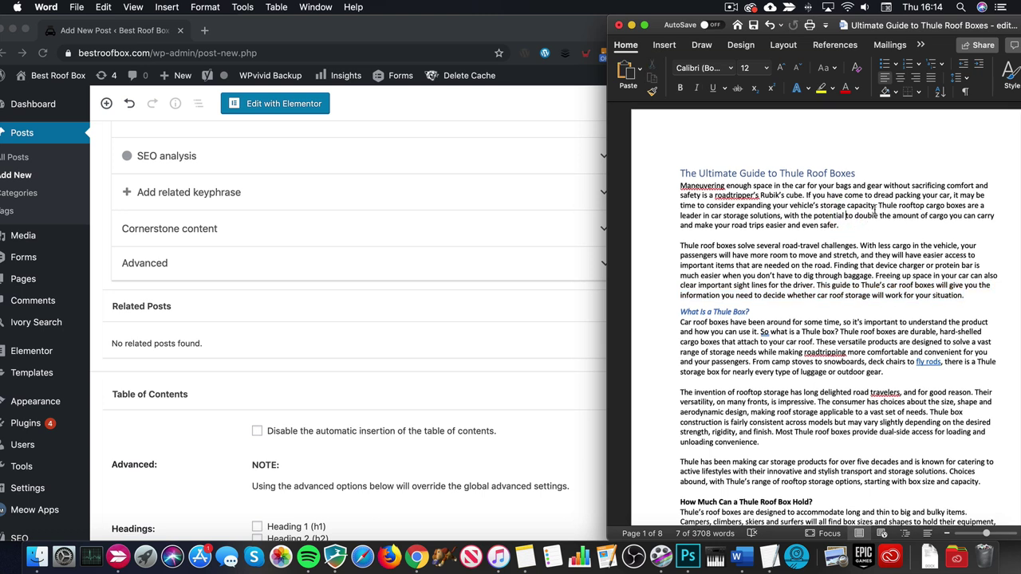
{"action": "left_click_drag", "start_coordinate": [878, 206], "coordinate": [857, 232]}
{"action": "key", "text": "super+c"}
{"action": "left_click", "coordinate": [500, 263]}
{"action": "left_click", "coordinate": [810, 311]}
{"action": "key", "text": "super+v"}
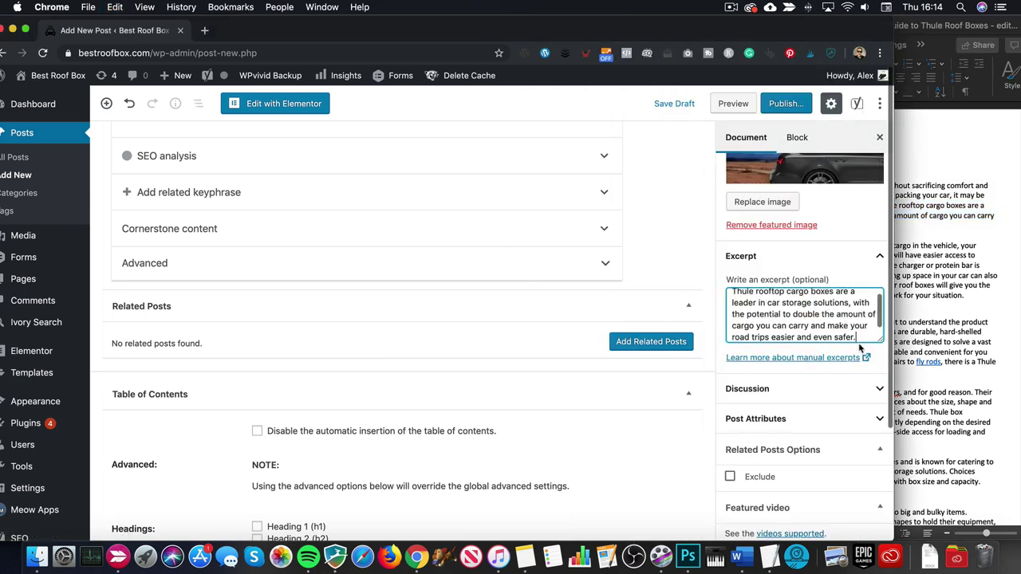
- End the excerpt's first sentence after "car storage solutions" and append the Word guide's sentence beginning "This guide to Thule's car roof boxes"
{"action": "left_click_drag", "start_coordinate": [861, 336], "coordinate": [853, 303]}
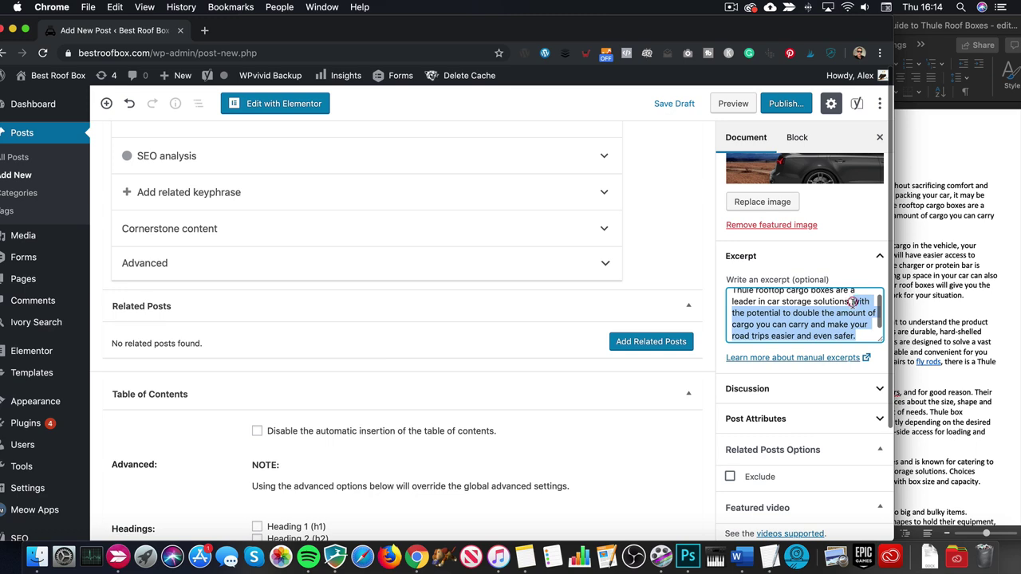
{"action": "key", "text": "BackSpace"}
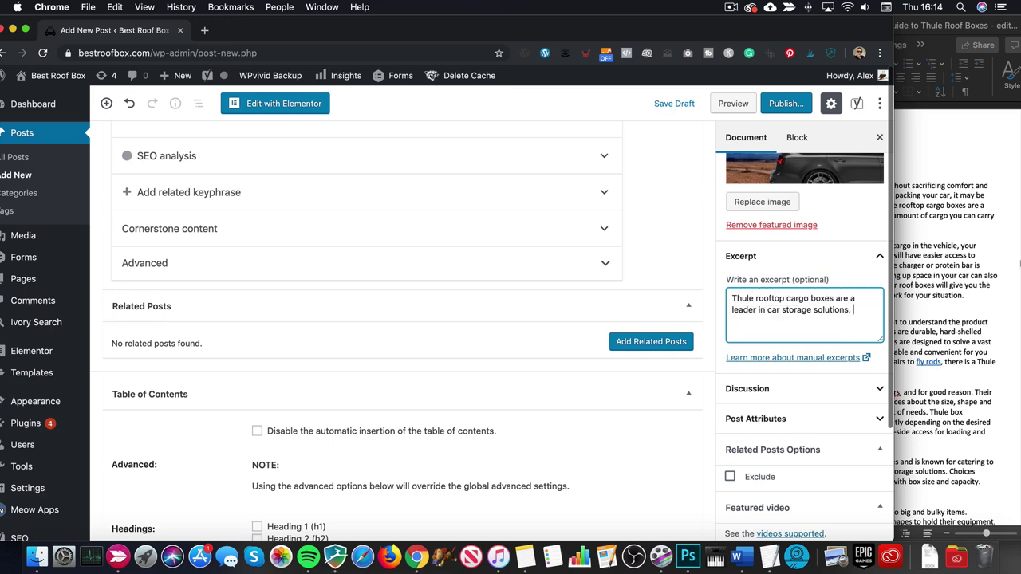
{"action": "left_click", "coordinate": [957, 268]}
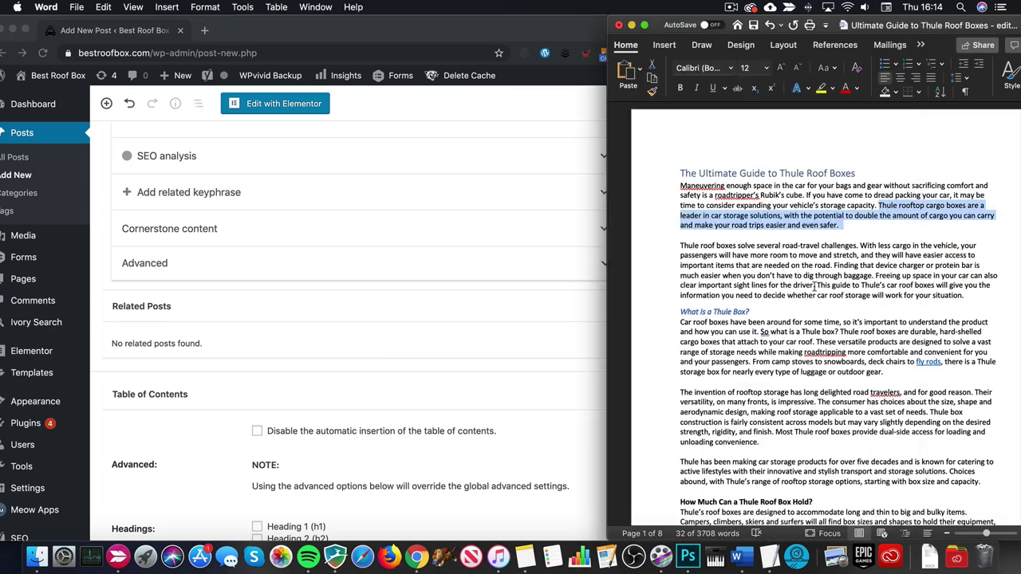
{"action": "left_click_drag", "start_coordinate": [815, 285], "coordinate": [965, 296]}
{"action": "key", "text": "super+c"}
{"action": "left_click", "coordinate": [571, 322]}
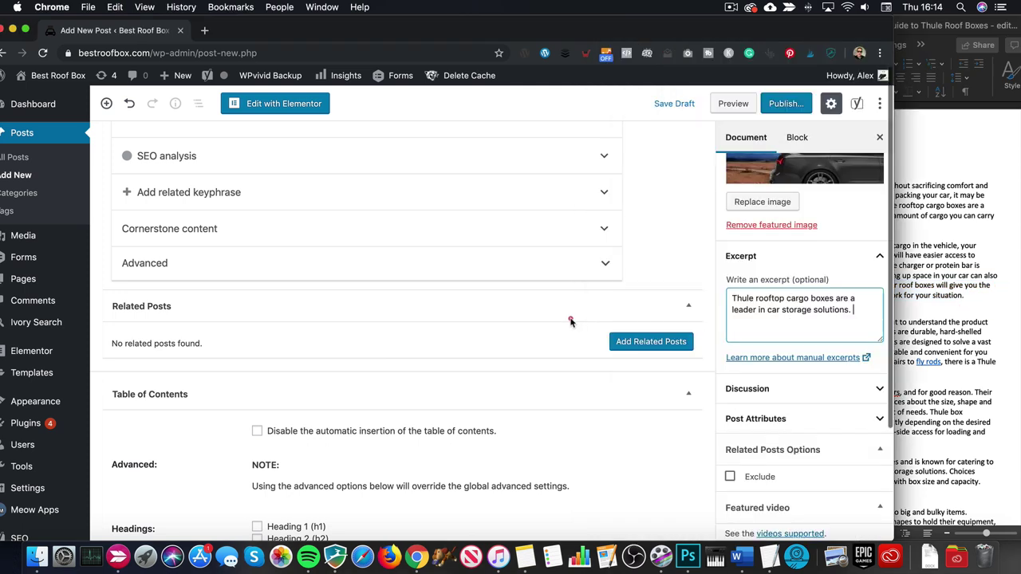
{"action": "key", "text": "super+v"}
- Copy the whole post excerpt into the Yoast snippet's meta description
{"action": "scroll", "coordinate": [801, 349], "scroll_direction": "up", "scroll_amount": 5}
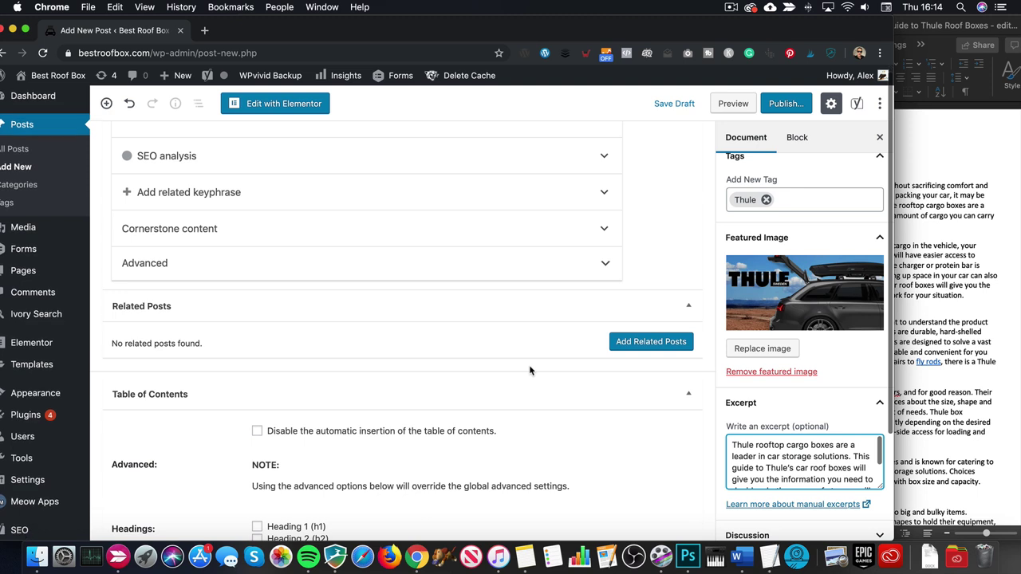
{"action": "key", "text": "super+a"}
{"action": "scroll", "coordinate": [551, 445], "scroll_direction": "up", "scroll_amount": 5}
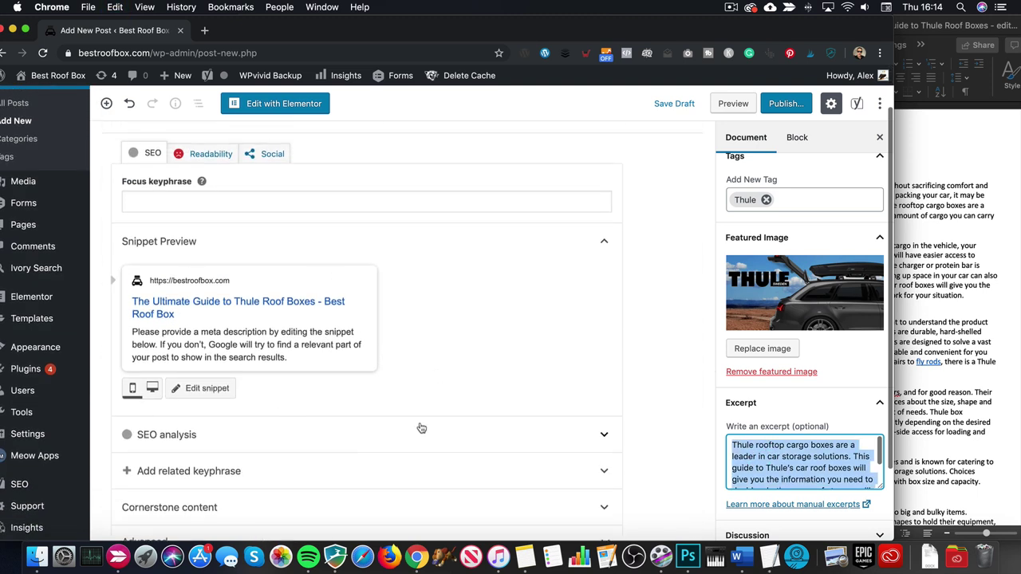
{"action": "scroll", "coordinate": [335, 341], "scroll_direction": "down", "scroll_amount": 1}
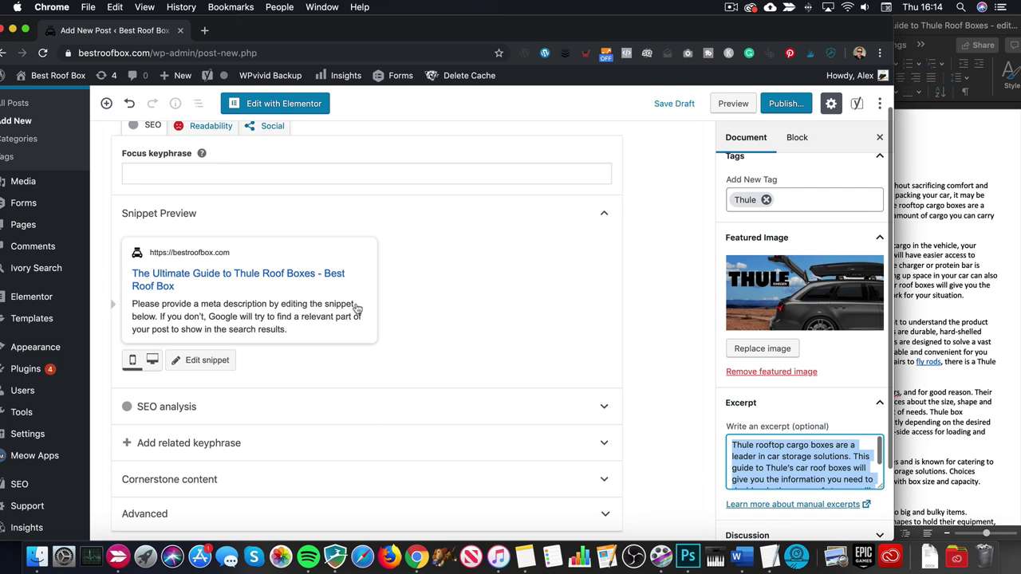
{"action": "left_click", "coordinate": [235, 312]}
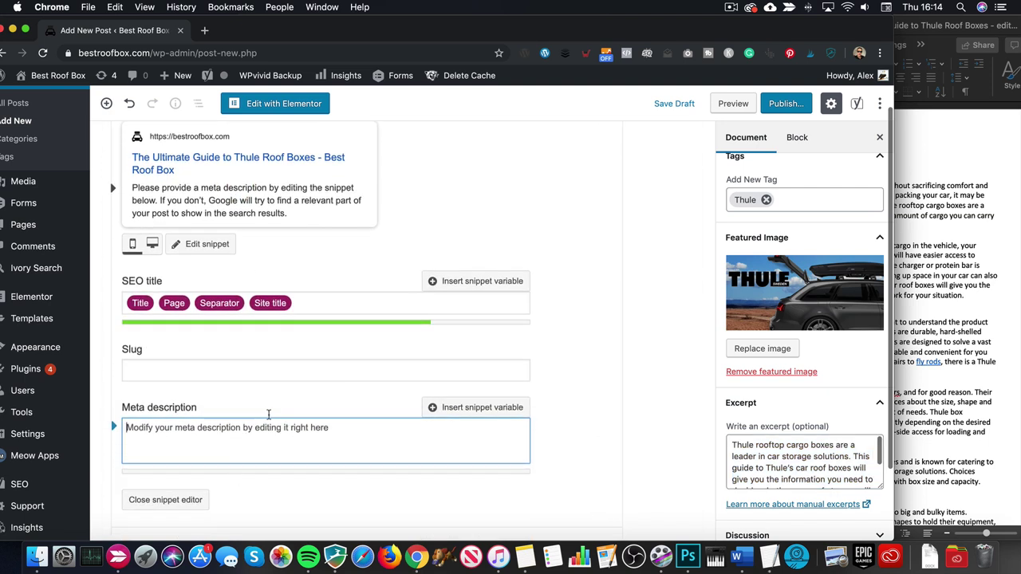
{"action": "key", "text": "super+v"}
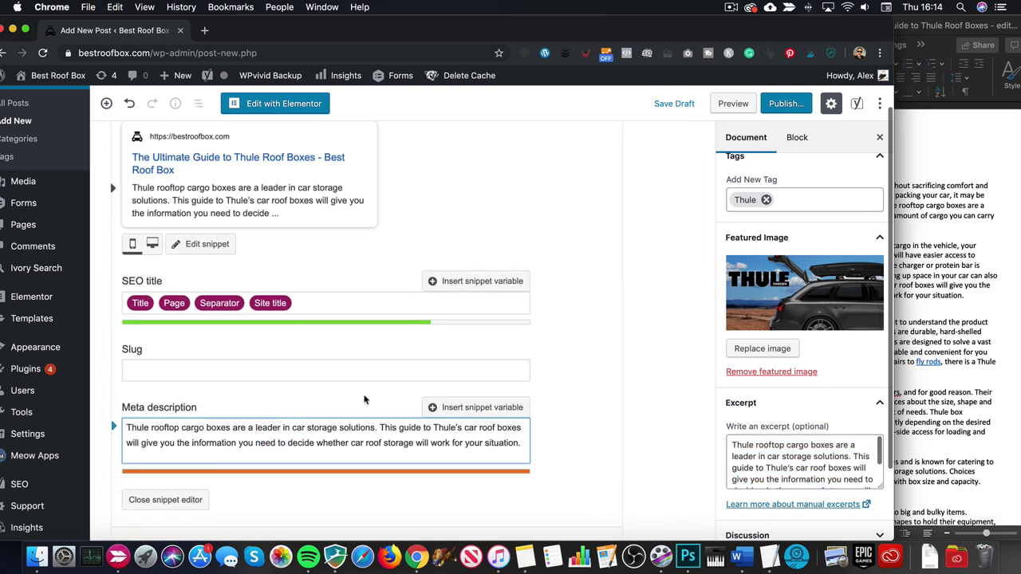
{"action": "scroll", "coordinate": [374, 383], "scroll_direction": "up", "scroll_amount": 2}
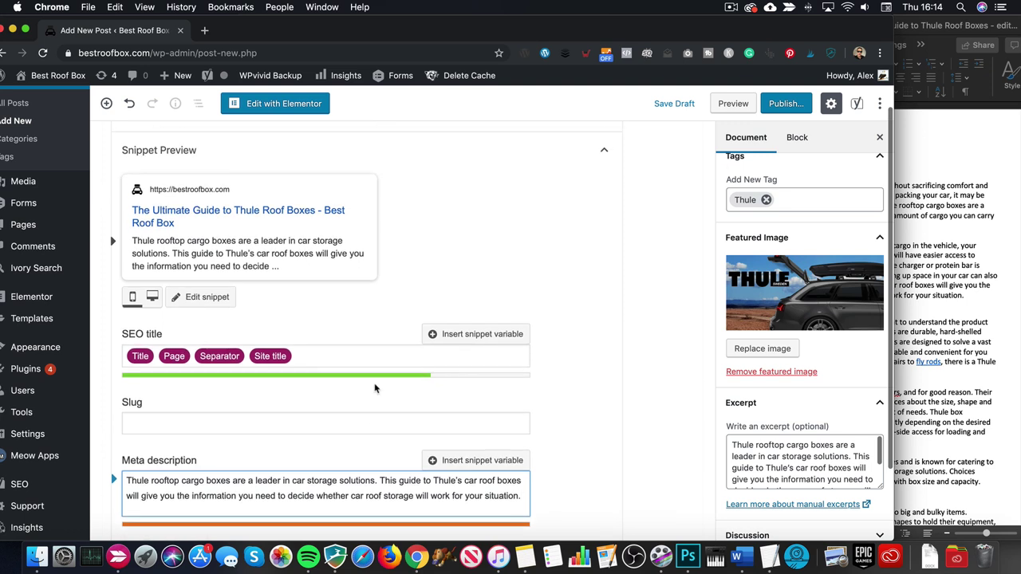
{"action": "scroll", "coordinate": [275, 404], "scroll_direction": "down", "scroll_amount": 4}
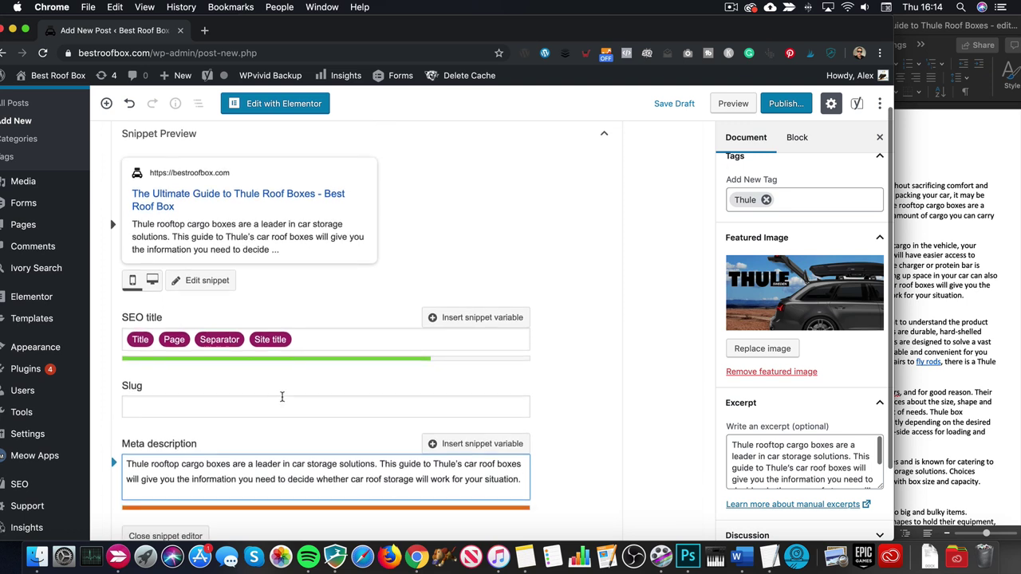
{"action": "left_click", "coordinate": [235, 469]}
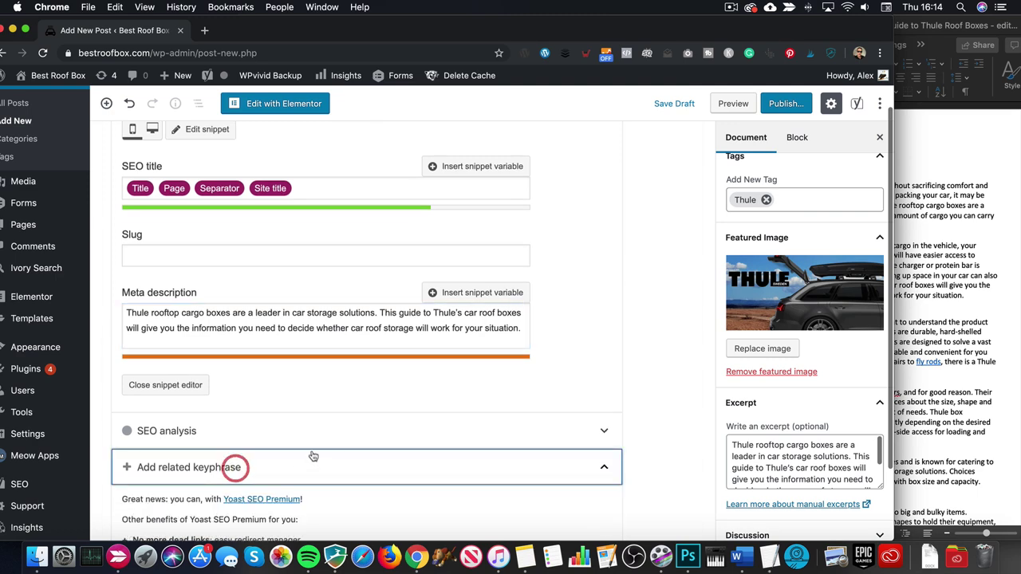
{"action": "scroll", "coordinate": [312, 455], "scroll_direction": "down", "scroll_amount": 3}
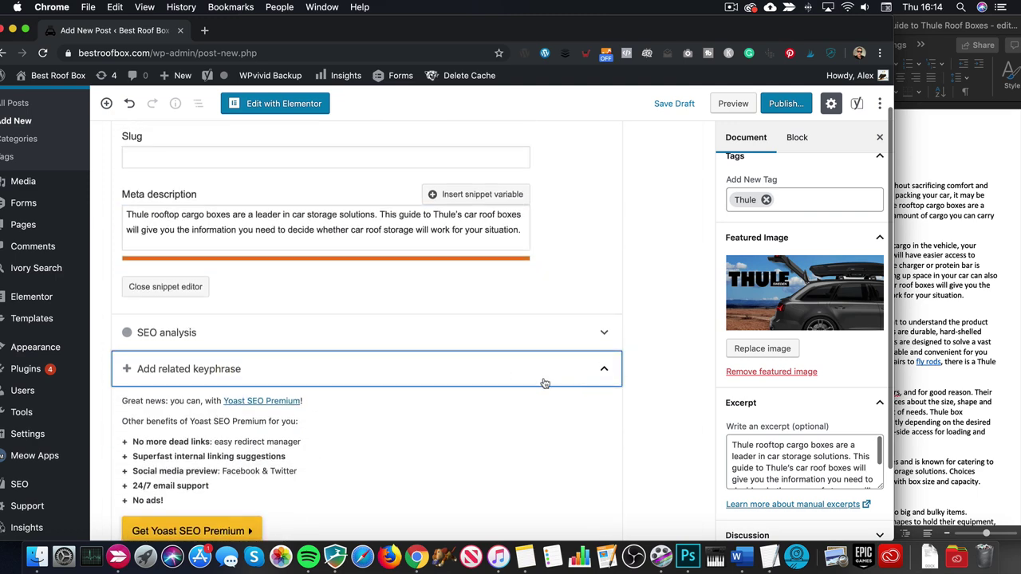
{"action": "left_click", "coordinate": [607, 372]}
- Set the post's focus keyphrase to "Guide to Thule Roof Boxes"
{"action": "scroll", "coordinate": [313, 310], "scroll_direction": "up", "scroll_amount": 5}
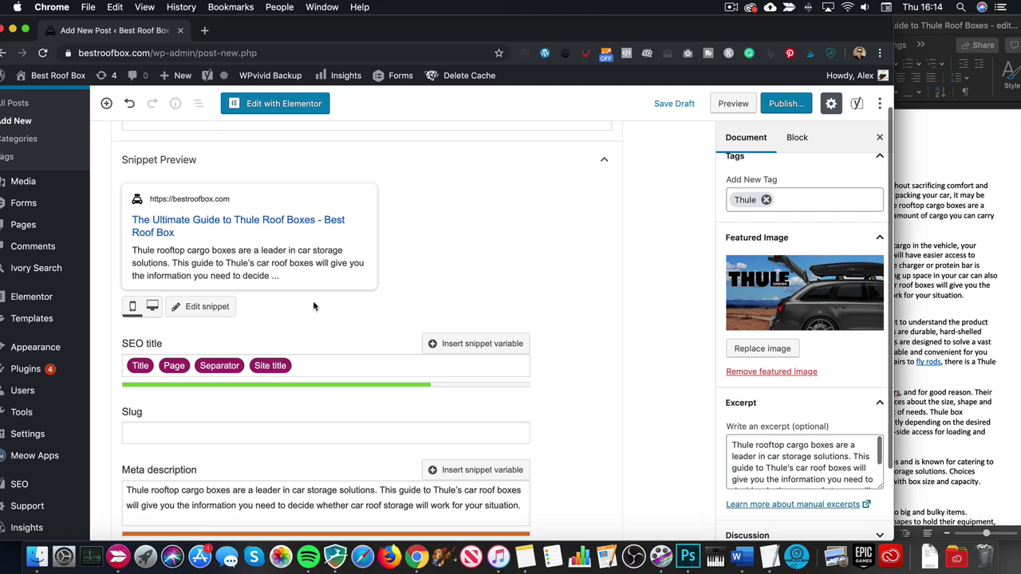
{"action": "scroll", "coordinate": [314, 307], "scroll_direction": "down", "scroll_amount": 1}
{"action": "scroll", "coordinate": [315, 306], "scroll_direction": "up", "scroll_amount": 3}
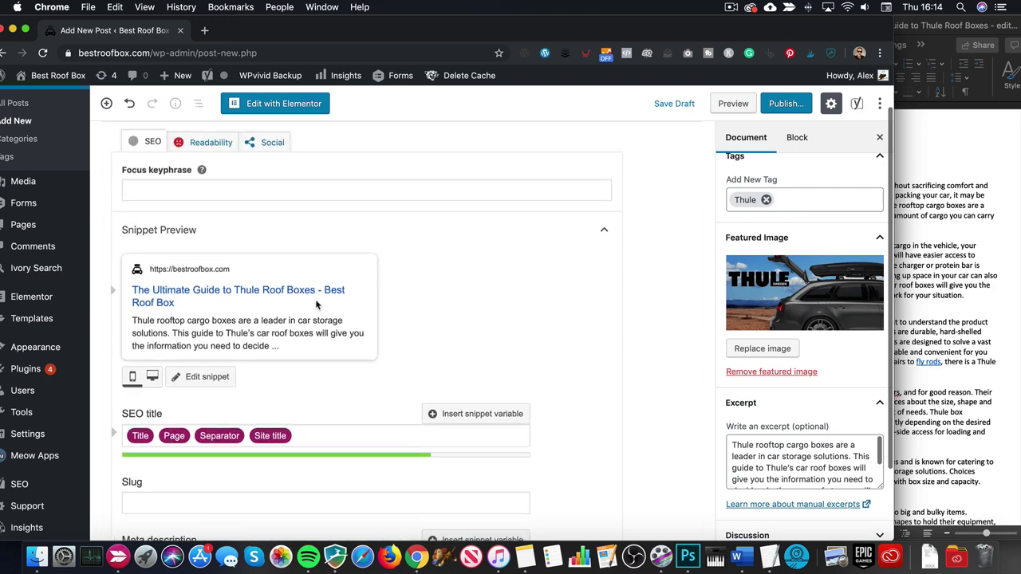
{"action": "scroll", "coordinate": [316, 306], "scroll_direction": "up", "scroll_amount": 1}
{"action": "left_click", "coordinate": [279, 231]}
{"action": "type", "text": "Gui"}
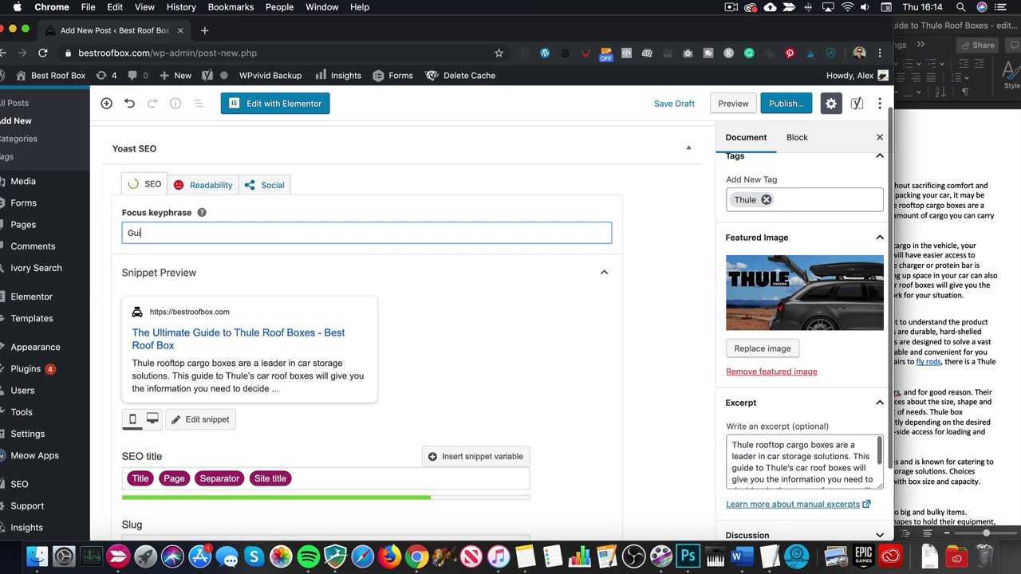
{"action": "type", "text": "de to Thule Roof"}
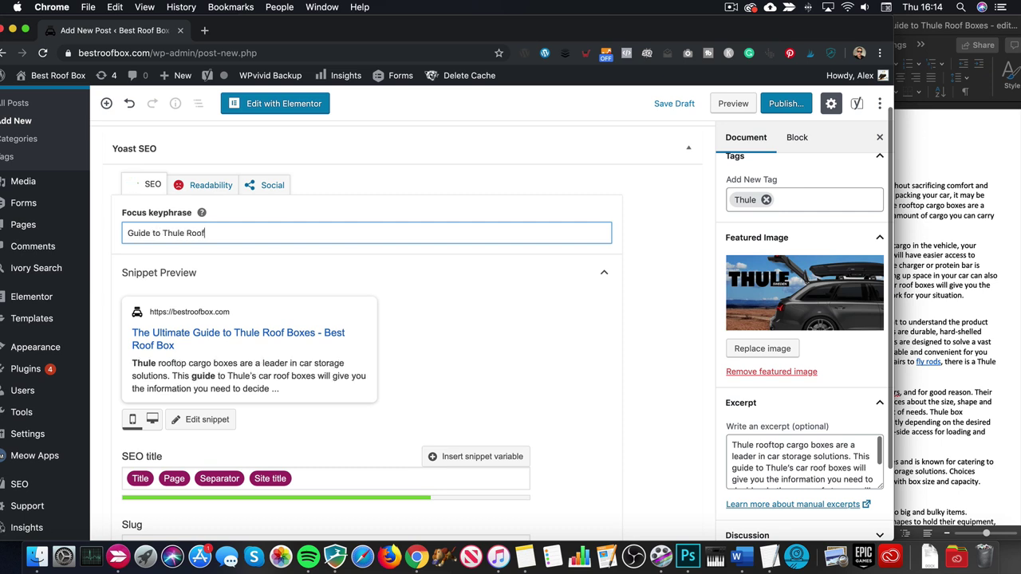
{"action": "type", "text": " Boxes"}
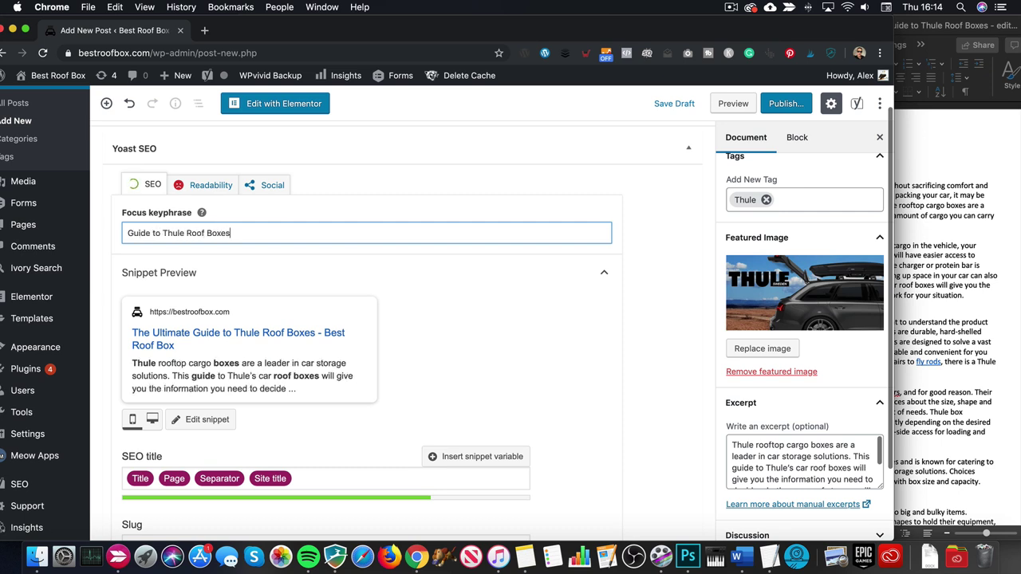
{"action": "left_click", "coordinate": [482, 319]}
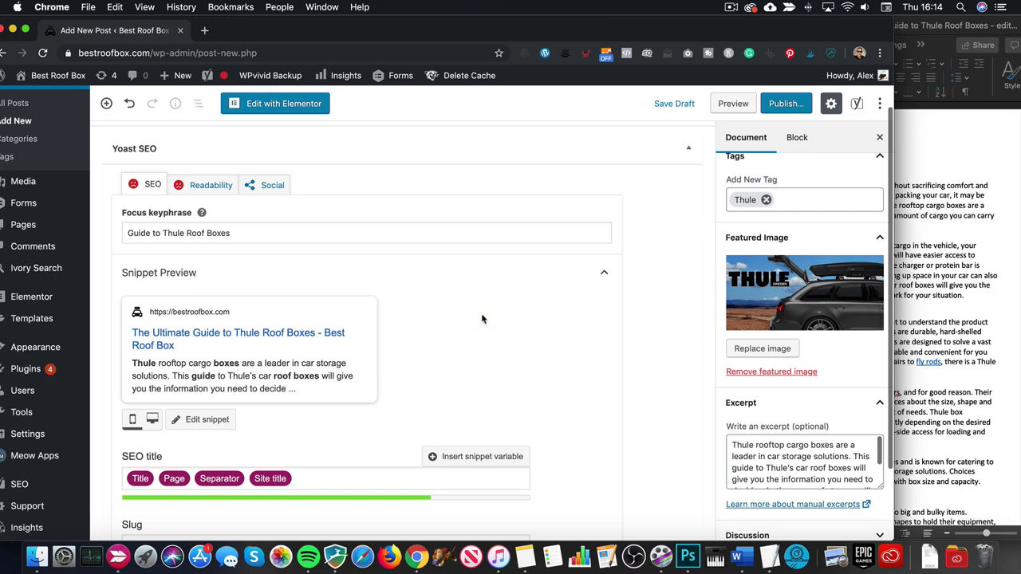
- Save the post as a draft and open it for editing with Elementor
{"action": "scroll", "coordinate": [474, 313], "scroll_direction": "down", "scroll_amount": 8}
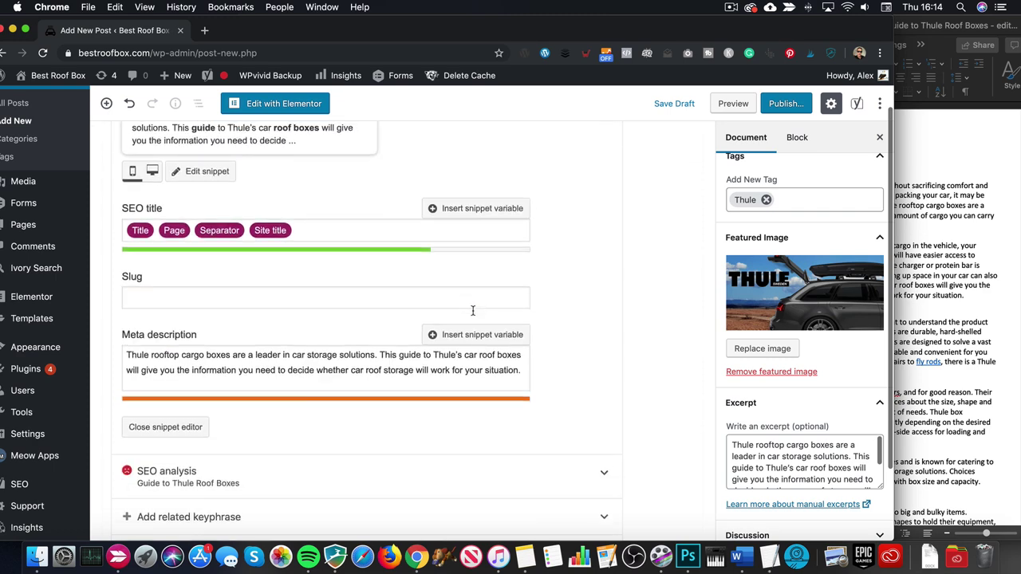
{"action": "scroll", "coordinate": [360, 403], "scroll_direction": "up", "scroll_amount": 10}
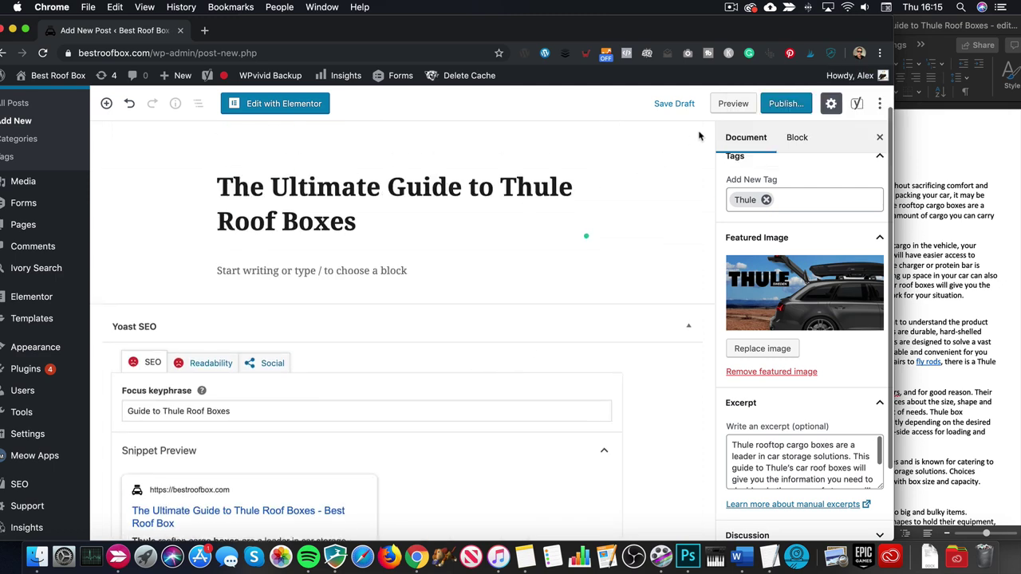
{"action": "left_click", "coordinate": [681, 109]}
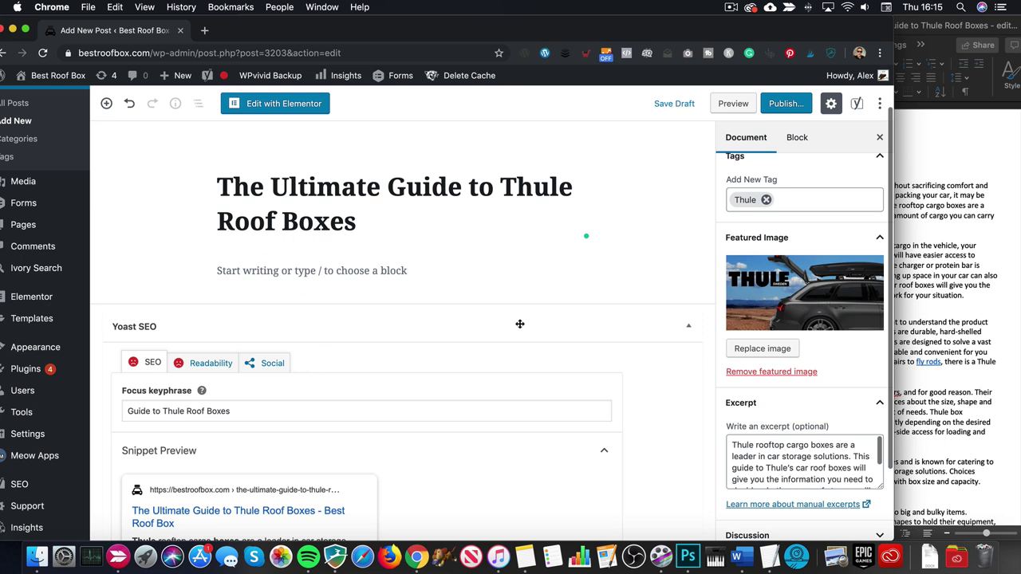
{"action": "left_click", "coordinate": [298, 112]}
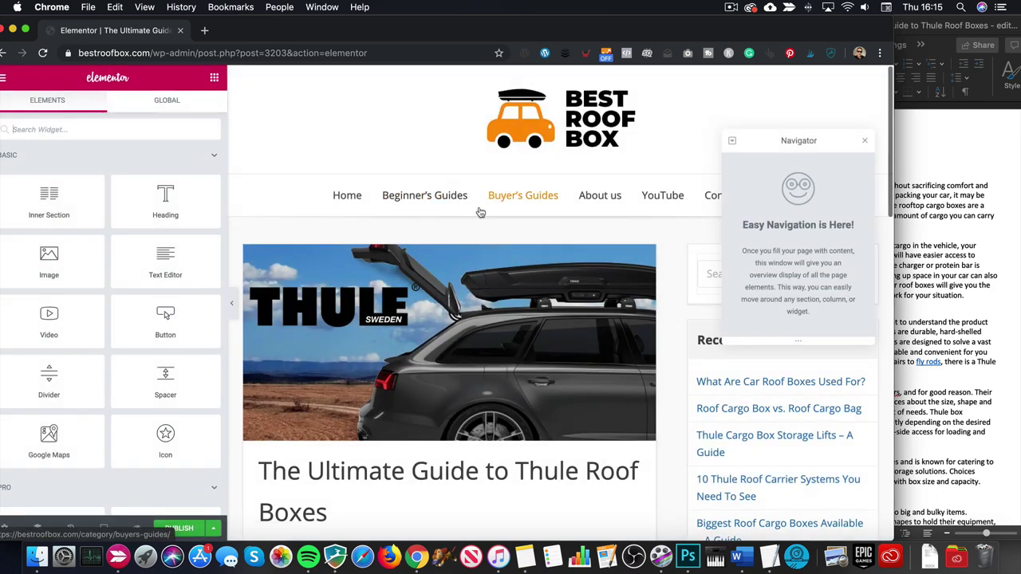
- Add a single-column section to the empty content area below the post title
{"action": "scroll", "coordinate": [480, 211], "scroll_direction": "down", "scroll_amount": 6}
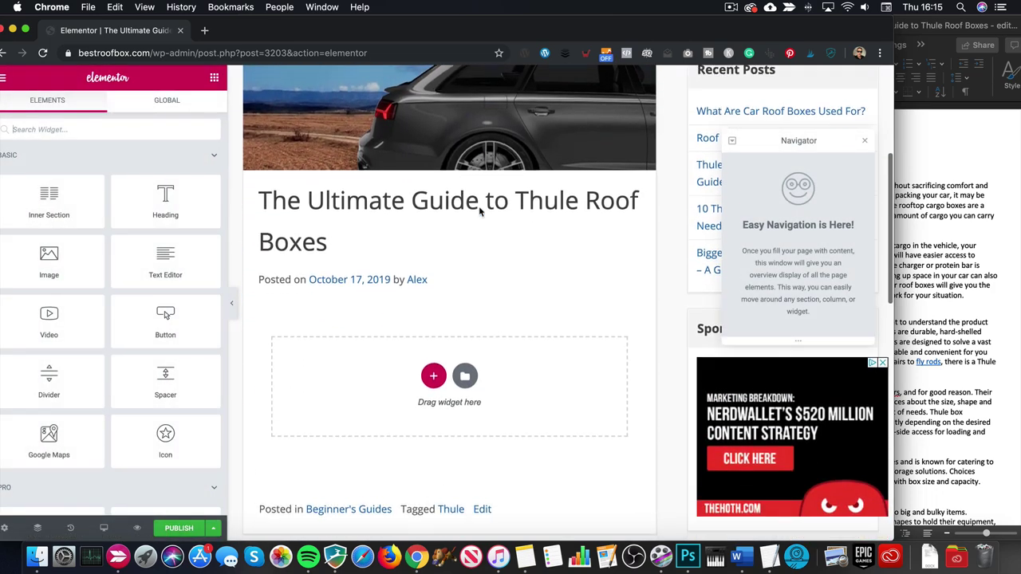
{"action": "scroll", "coordinate": [479, 209], "scroll_direction": "up", "scroll_amount": 1}
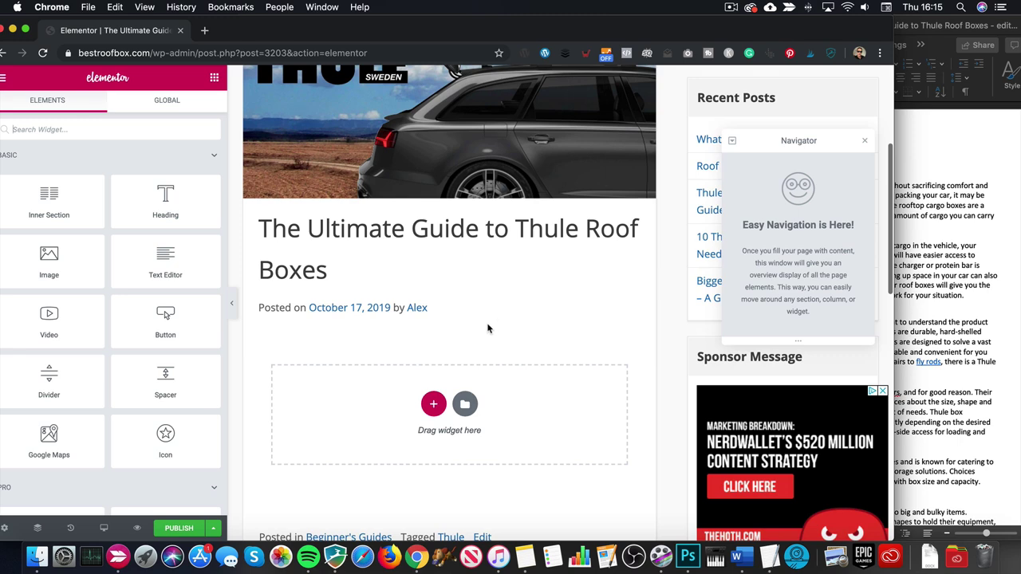
{"action": "left_click", "coordinate": [433, 404]}
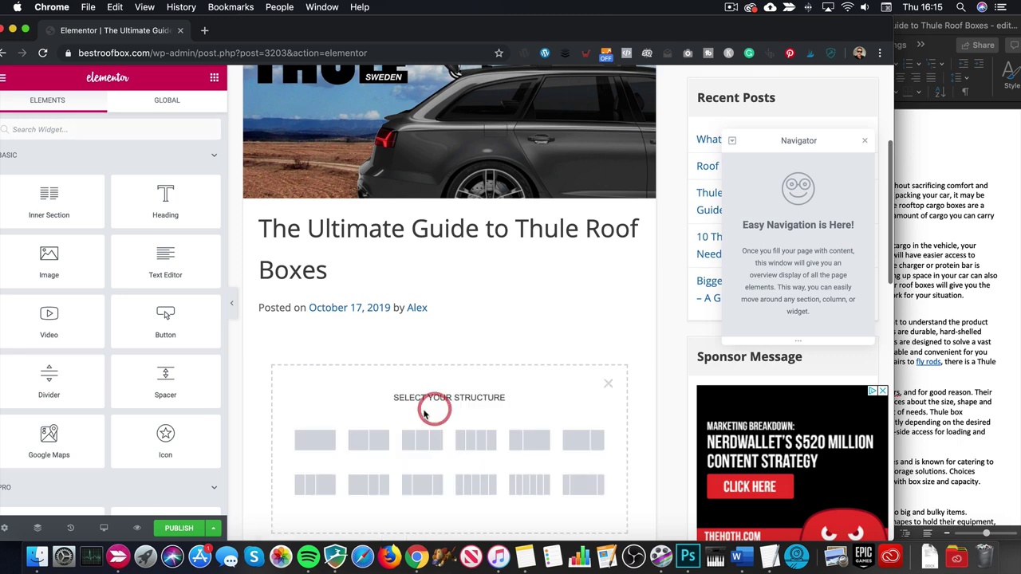
{"action": "left_click", "coordinate": [323, 444]}
{"action": "scroll", "coordinate": [574, 336], "scroll_direction": "down", "scroll_amount": 1}
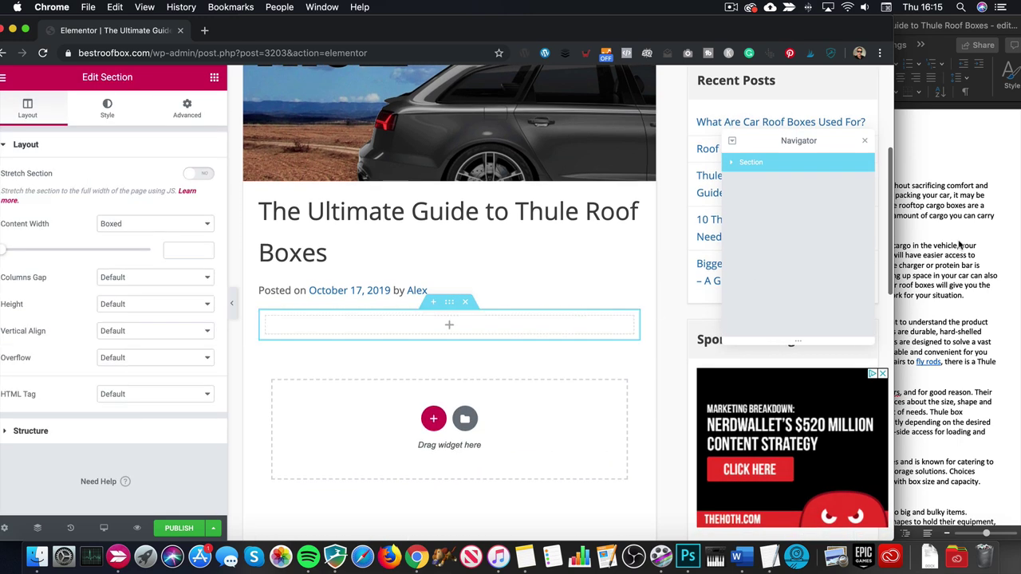
- Place a Text Editor widget in the new empty section
{"action": "left_click", "coordinate": [957, 241]}
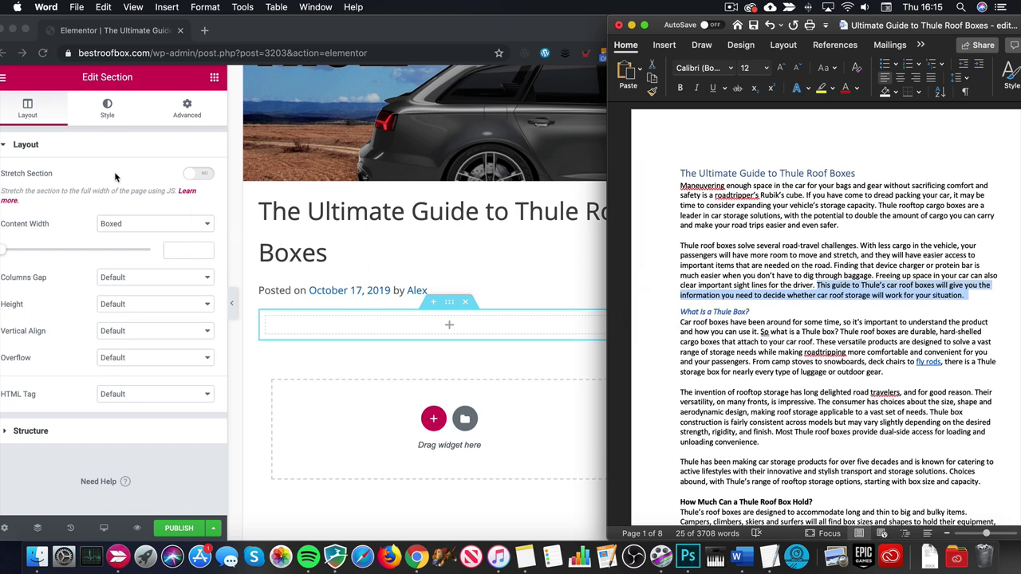
{"action": "left_click", "coordinate": [203, 86]}
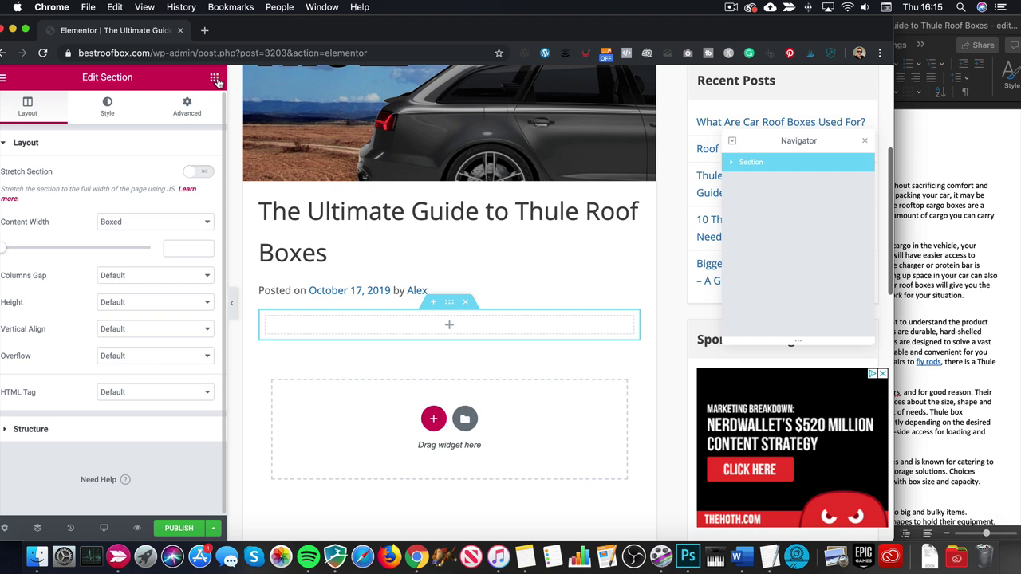
{"action": "left_click", "coordinate": [214, 78]}
{"action": "left_click_drag", "start_coordinate": [177, 279], "coordinate": [388, 329]}
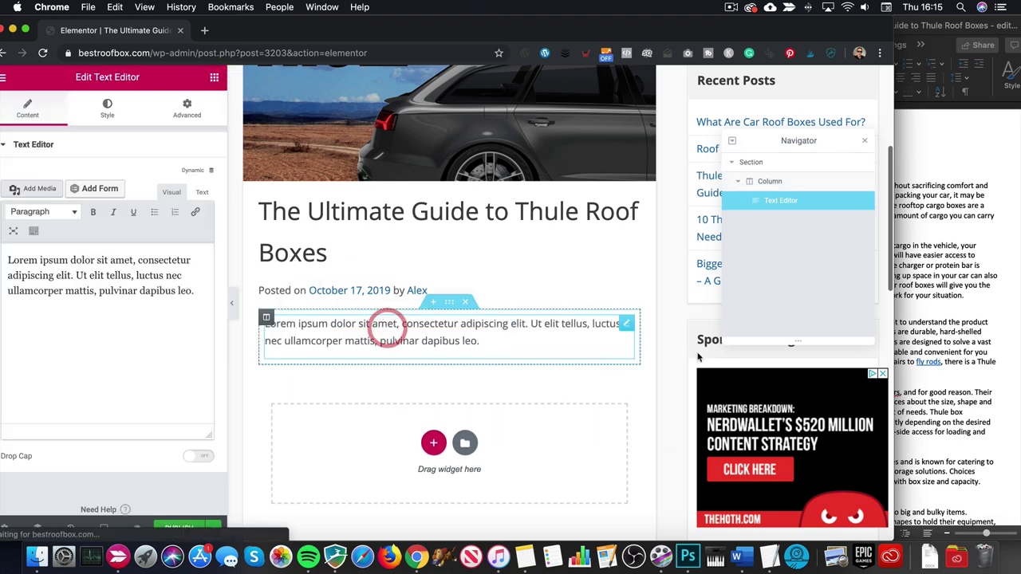
- Replace the widget's placeholder text with the Word guide's two introductory paragraphs, from "Maneuvering enough space" to "work for your situation."
{"action": "left_click", "coordinate": [945, 257]}
{"action": "left_click", "coordinate": [871, 279]}
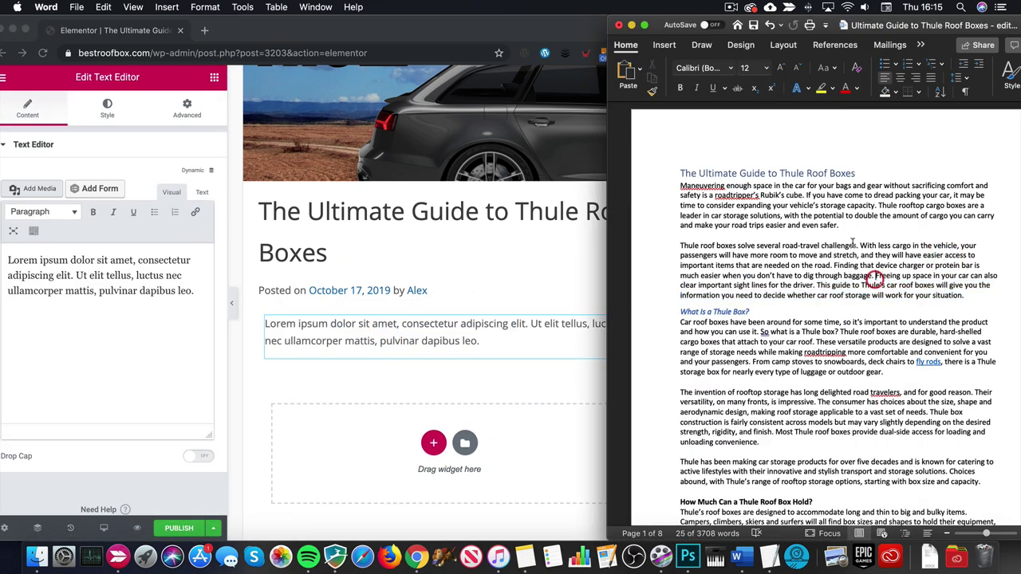
{"action": "left_click_drag", "start_coordinate": [969, 295], "coordinate": [690, 185]}
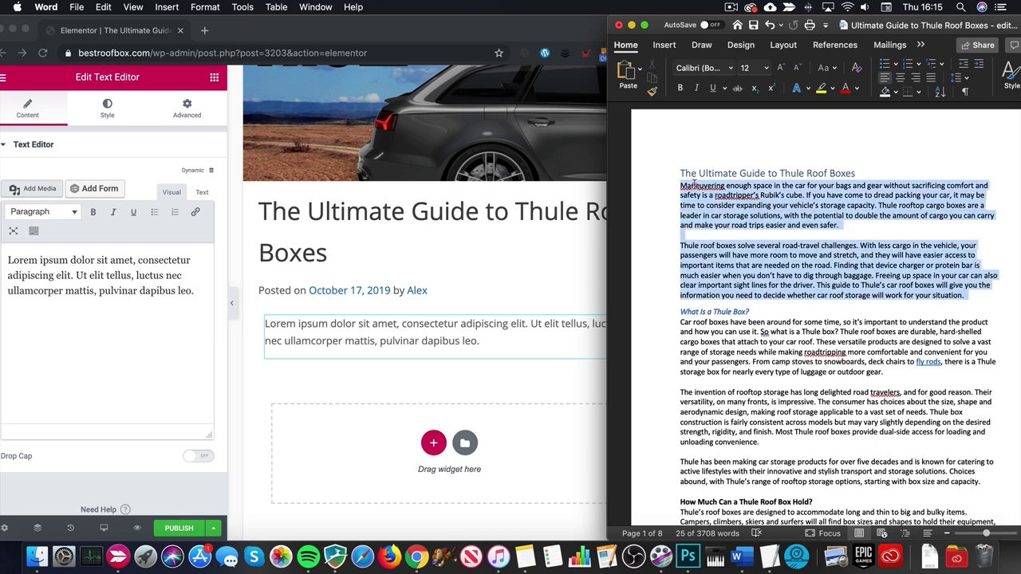
{"action": "right_click", "coordinate": [700, 186]}
{"action": "left_click", "coordinate": [757, 208]}
{"action": "key", "text": "super+Tab"}
{"action": "left_click", "coordinate": [124, 305]}
{"action": "key", "text": "super+a"}
{"action": "key", "text": "super+v"}
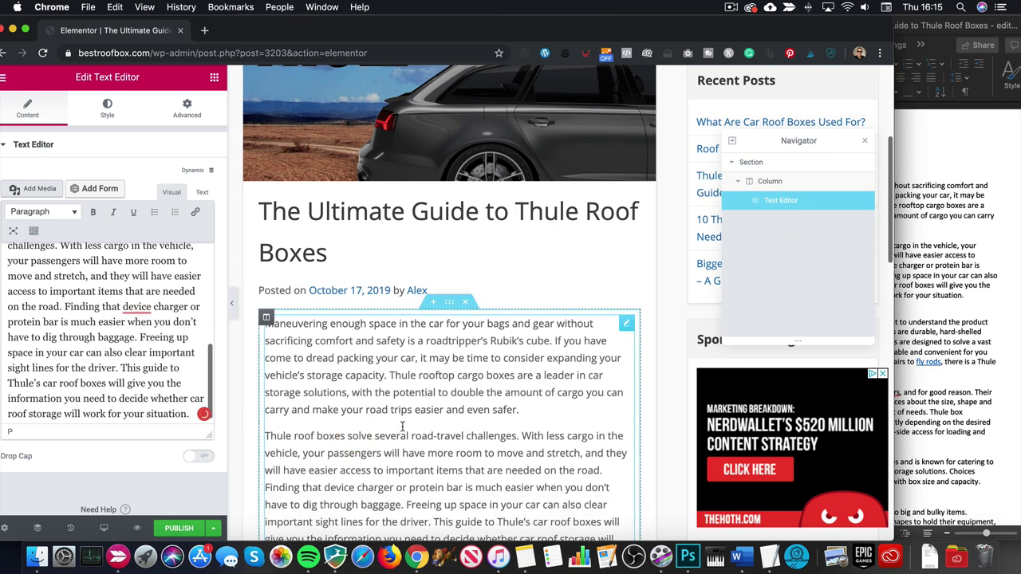
{"action": "scroll", "coordinate": [419, 405], "scroll_direction": "down", "scroll_amount": 2}
{"action": "scroll", "coordinate": [418, 375], "scroll_direction": "up", "scroll_amount": 1}
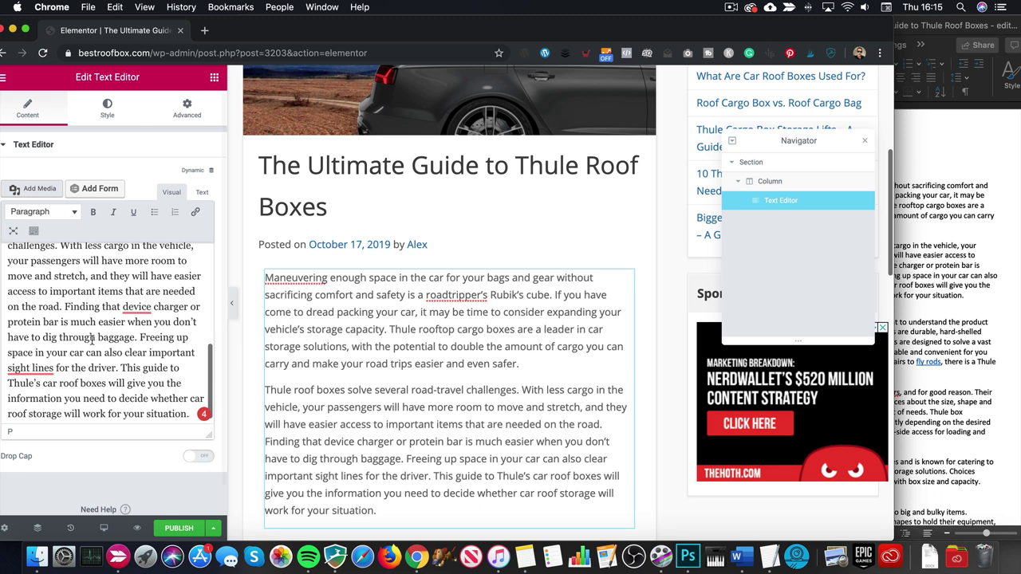
{"action": "scroll", "coordinate": [92, 344], "scroll_direction": "down", "scroll_amount": 1}
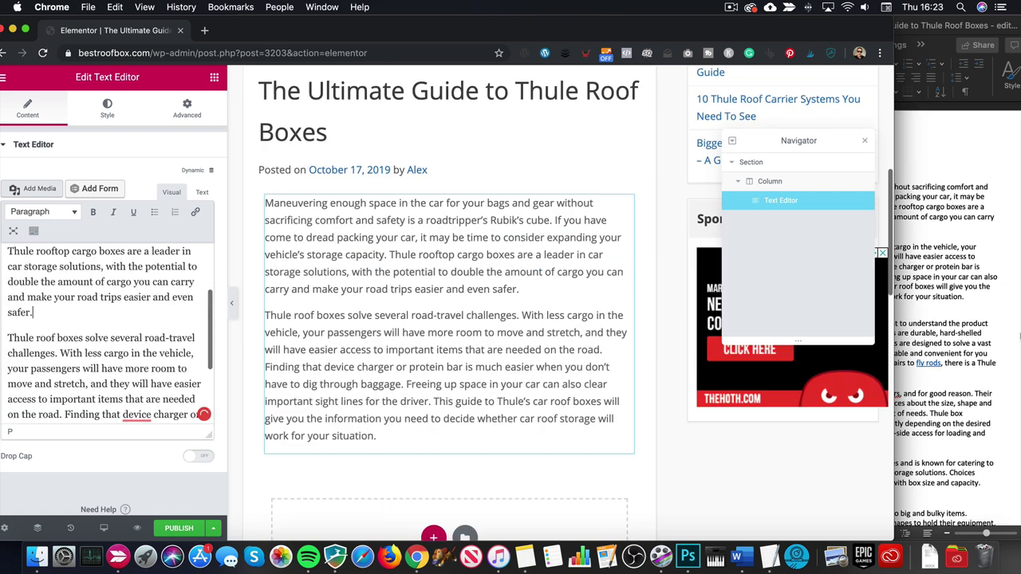
- Look over the next part of the Word guide and move its window aside to uncover the post's content column
{"action": "scroll", "coordinate": [694, 324], "scroll_direction": "down", "scroll_amount": 10}
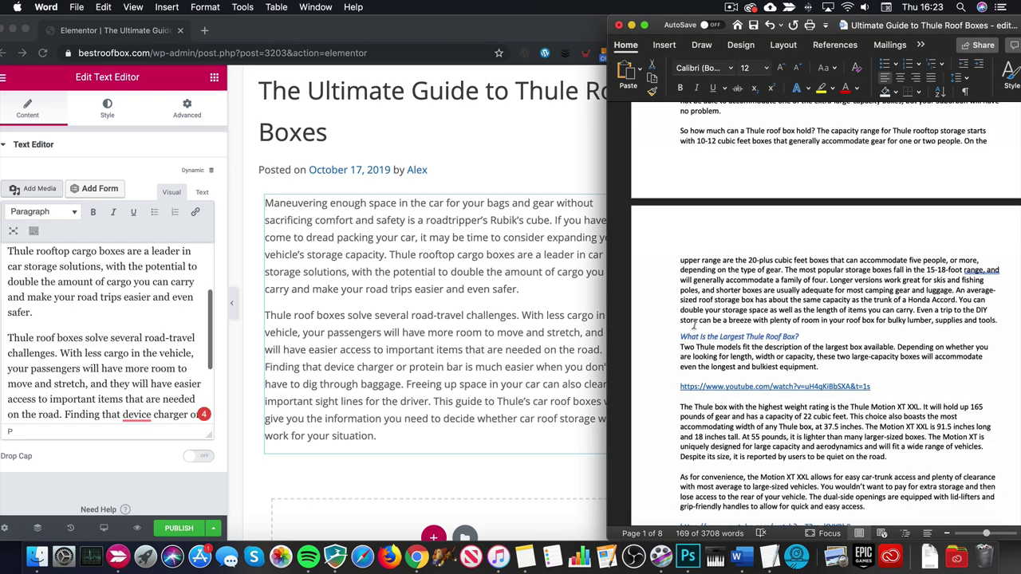
{"action": "scroll", "coordinate": [694, 325], "scroll_direction": "up", "scroll_amount": 10}
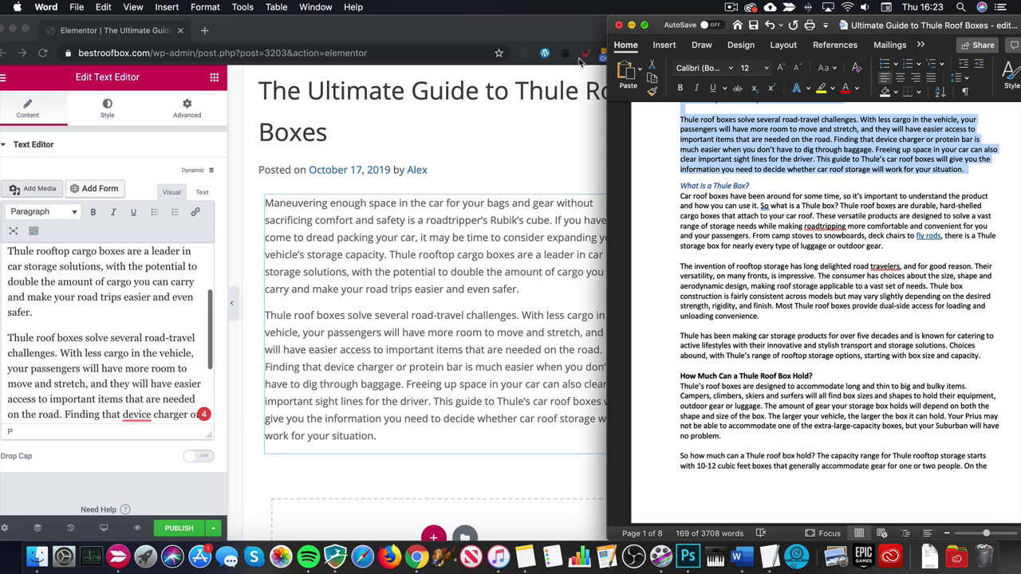
{"action": "left_click_drag", "start_coordinate": [850, 25], "coordinate": [934, 25]}
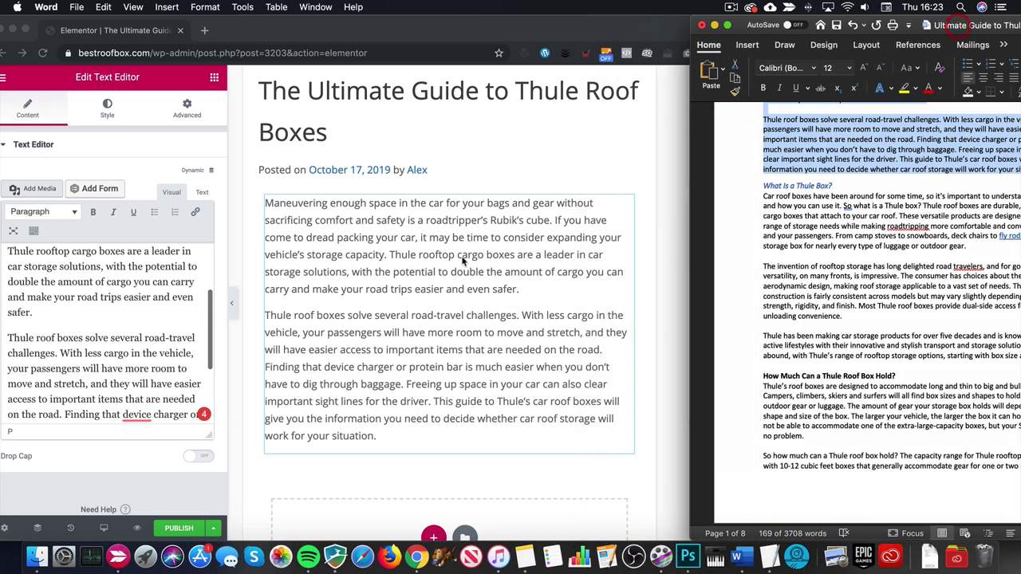
- Add a single-column section below the introductory paragraphs and place a Heading widget in it
{"action": "scroll", "coordinate": [461, 260], "scroll_direction": "down", "scroll_amount": 3}
{"action": "left_click", "coordinate": [434, 439]}
{"action": "left_click", "coordinate": [433, 439]}
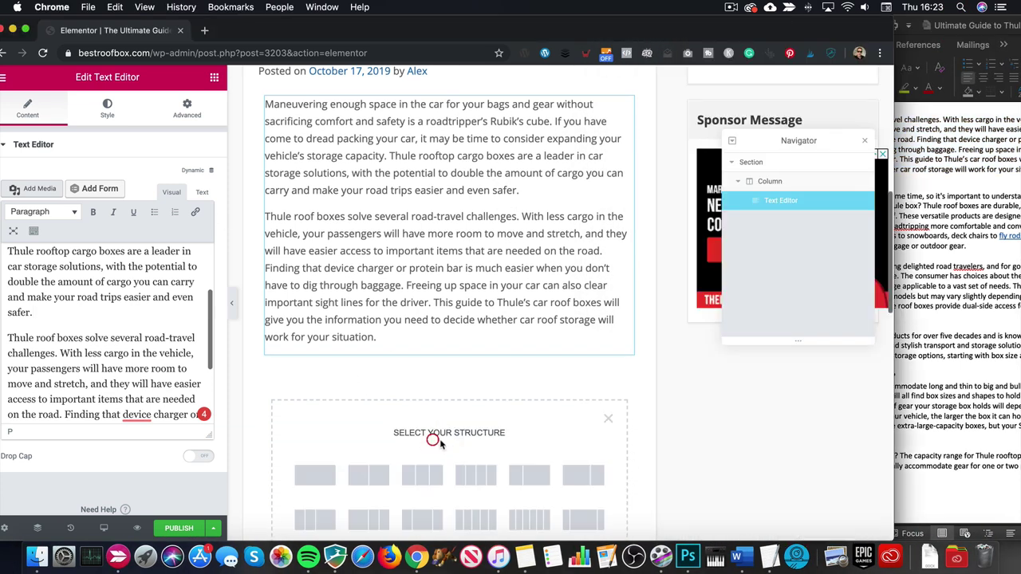
{"action": "left_click", "coordinate": [308, 476]}
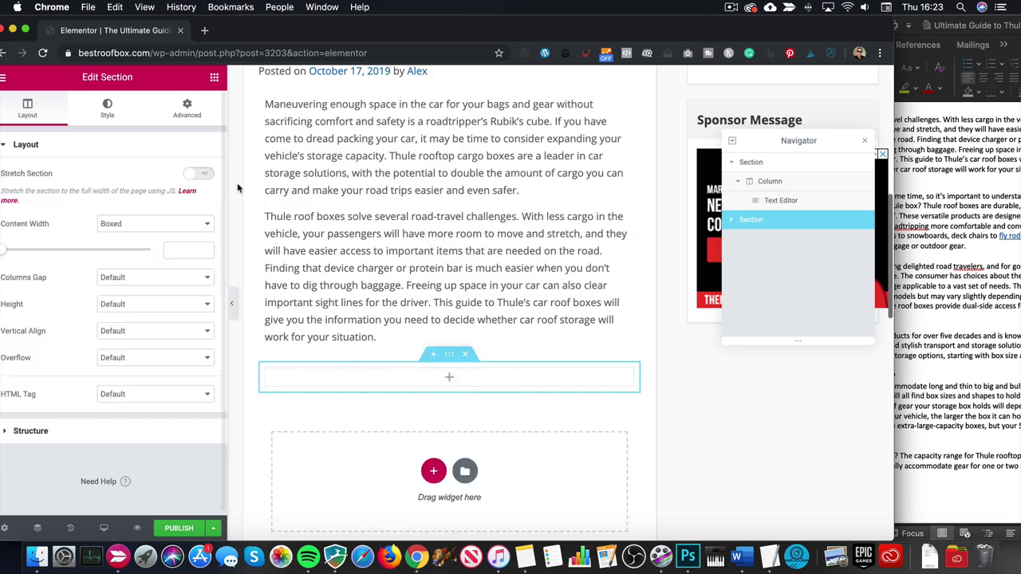
{"action": "left_click", "coordinate": [214, 78]}
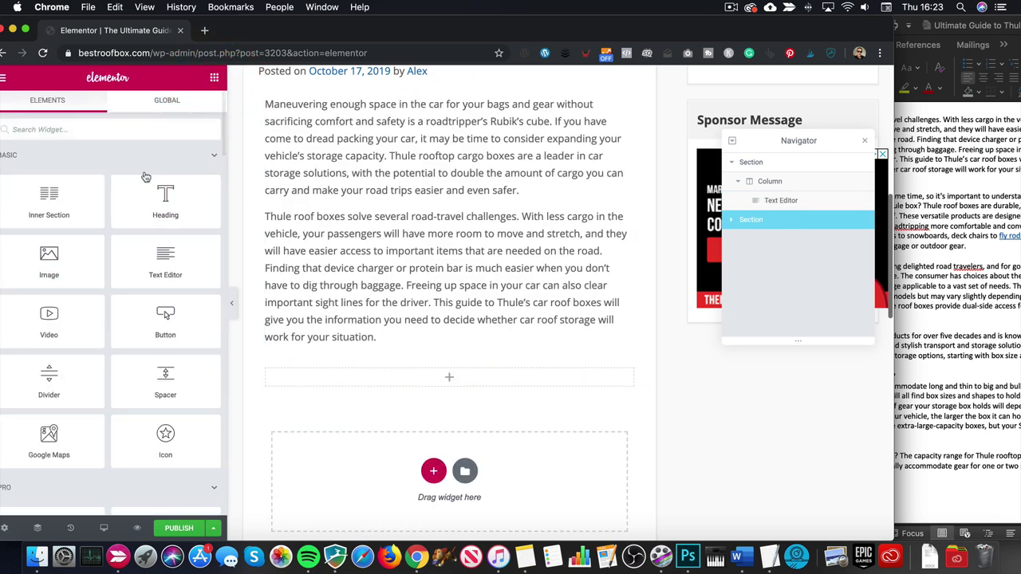
{"action": "left_click_drag", "start_coordinate": [148, 179], "coordinate": [327, 380]}
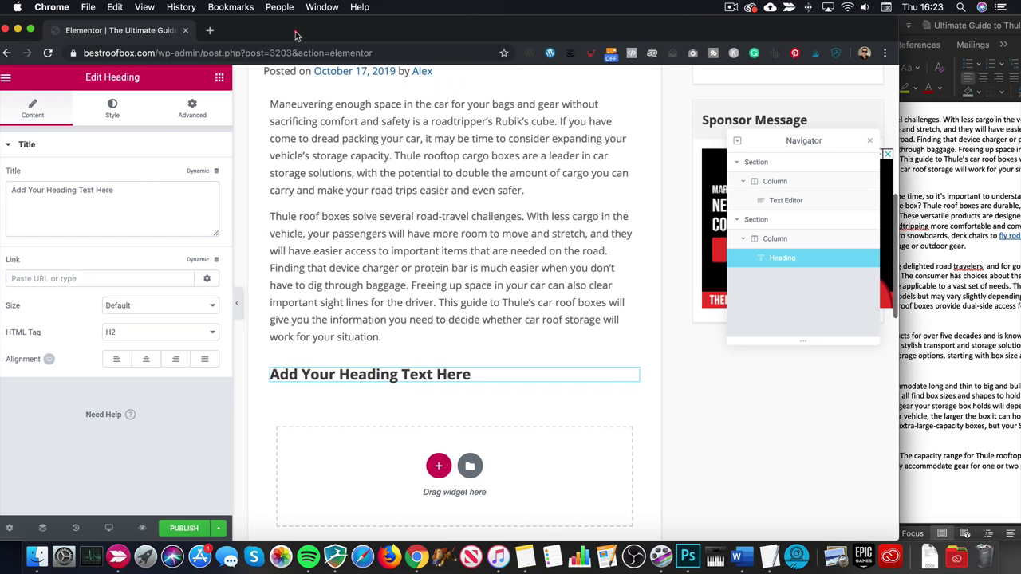
- Replace the heading's placeholder text with the Word guide's subheading "What Is a Thule Box?"
{"action": "left_click", "coordinate": [974, 255]}
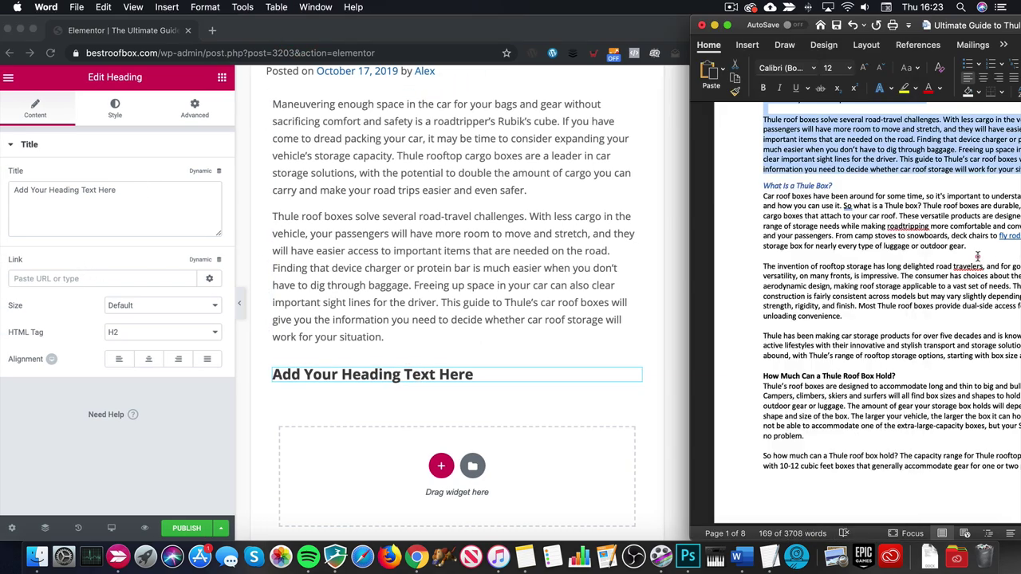
{"action": "scroll", "coordinate": [877, 319], "scroll_direction": "up", "scroll_amount": 5}
{"action": "left_click_drag", "start_coordinate": [834, 312], "coordinate": [763, 313]}
{"action": "key", "text": "super+c"}
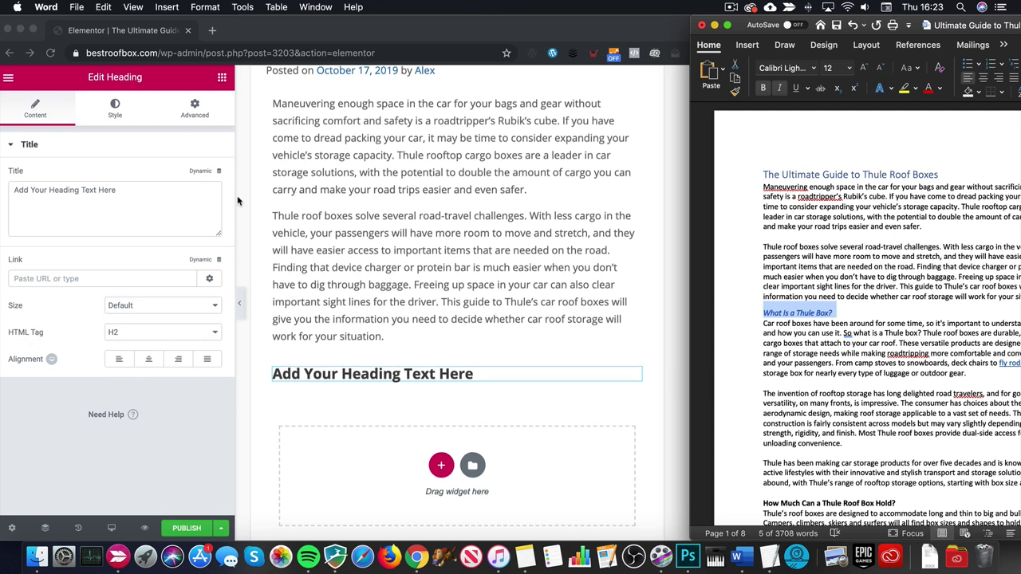
{"action": "left_click", "coordinate": [82, 193]}
{"action": "left_click", "coordinate": [104, 192]}
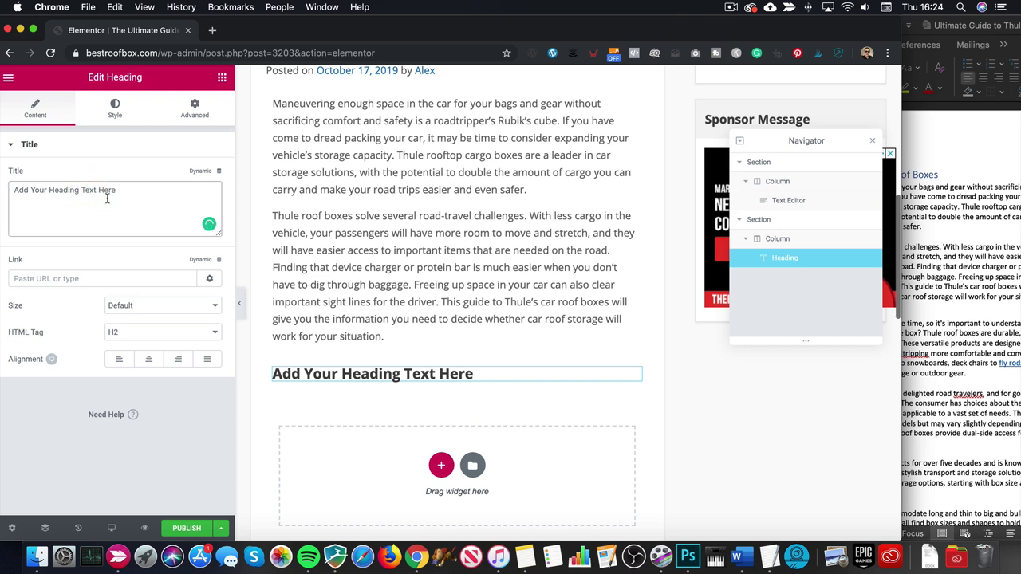
{"action": "key", "text": "super+a"}
{"action": "key", "text": "super+v"}
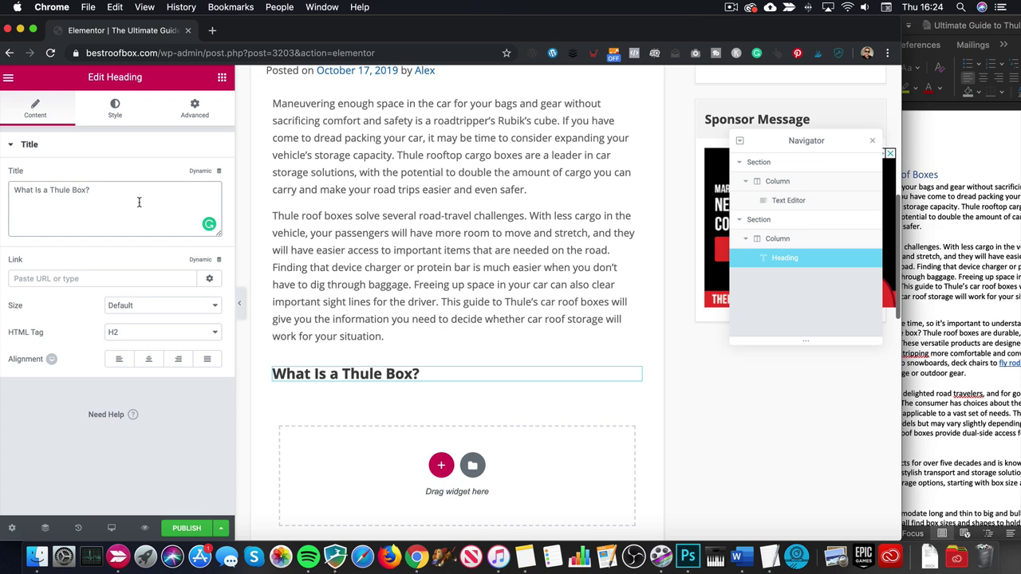
- Place a Text Editor widget directly below the "What Is a Thule Box?" heading
{"action": "key", "text": "super+Tab"}
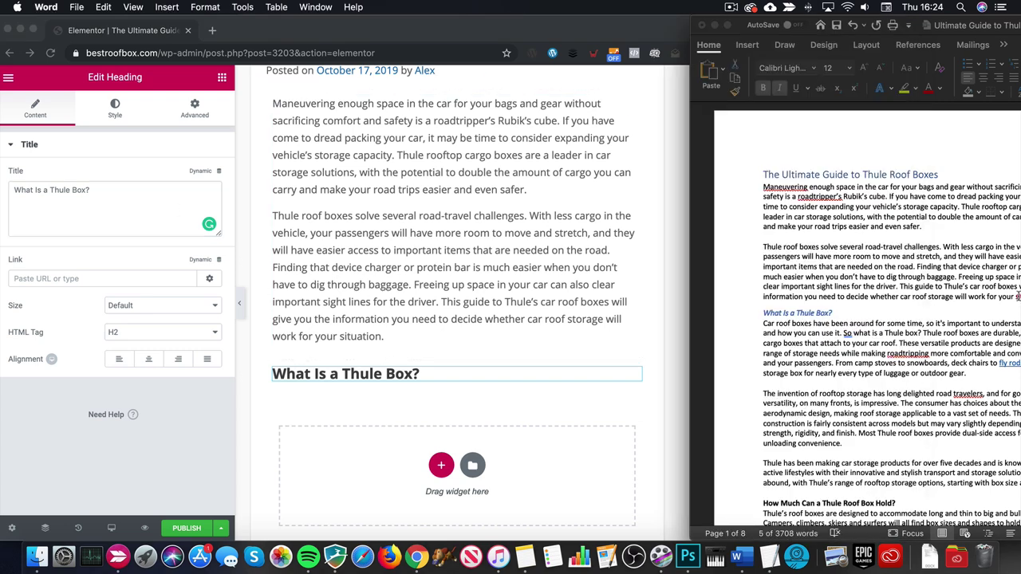
{"action": "scroll", "coordinate": [804, 293], "scroll_direction": "down", "scroll_amount": 2}
{"action": "left_click", "coordinate": [226, 86]}
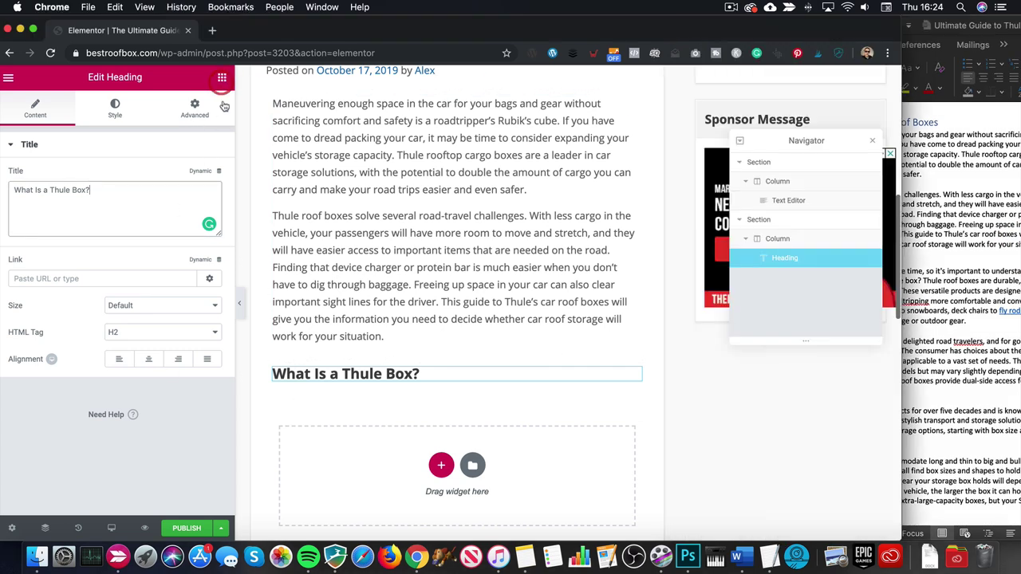
{"action": "left_click", "coordinate": [222, 78]}
{"action": "left_click_drag", "start_coordinate": [173, 260], "coordinate": [375, 415]}
- Replace the widget's placeholder text with the Word guide's three paragraphs from "Car roof boxes have been around" to "box size and capacity."
{"action": "left_click", "coordinate": [969, 327]}
{"action": "scroll", "coordinate": [869, 367], "scroll_direction": "down", "scroll_amount": 1}
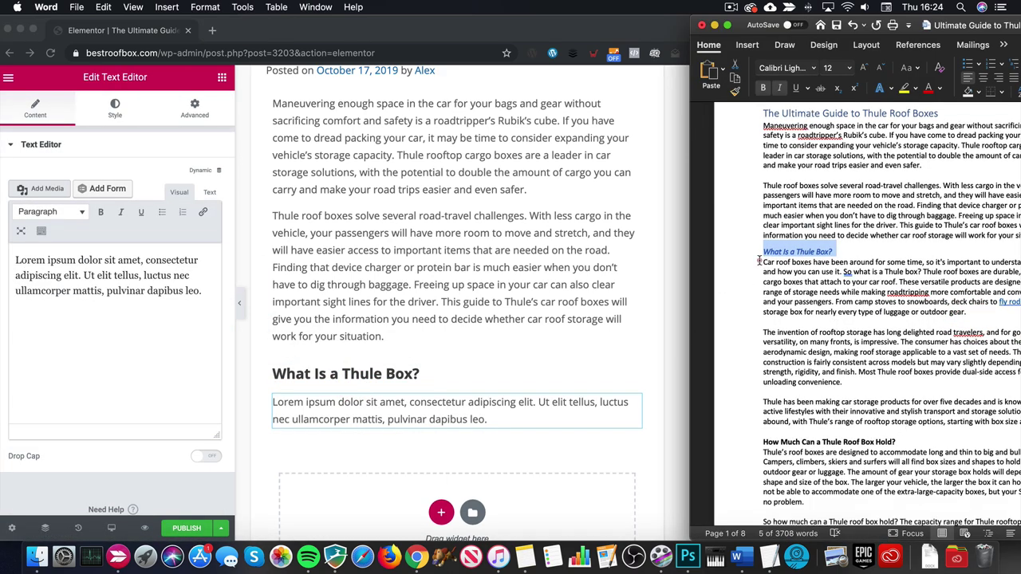
{"action": "left_click_drag", "start_coordinate": [760, 260], "coordinate": [1007, 421]}
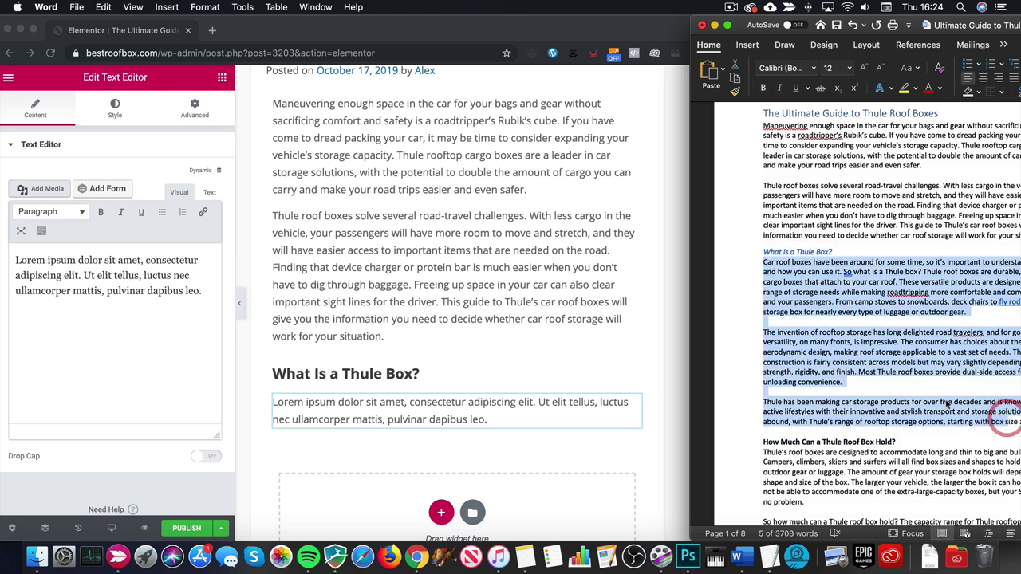
{"action": "left_click_drag", "start_coordinate": [961, 26], "coordinate": [813, 25]}
{"action": "left_click", "coordinate": [933, 425]}
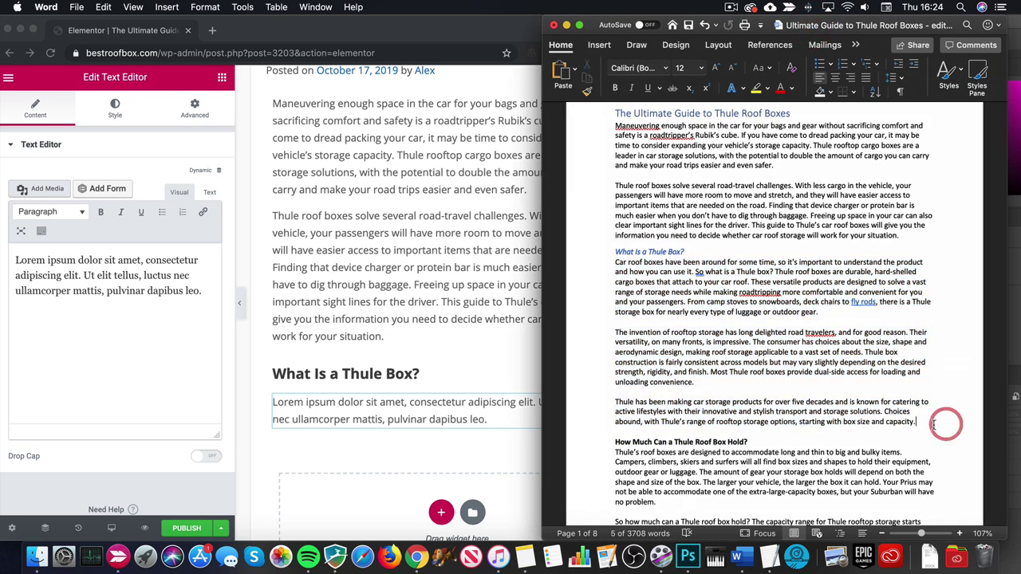
{"action": "left_click_drag", "start_coordinate": [933, 425], "coordinate": [616, 263]}
{"action": "left_click", "coordinate": [291, 253]}
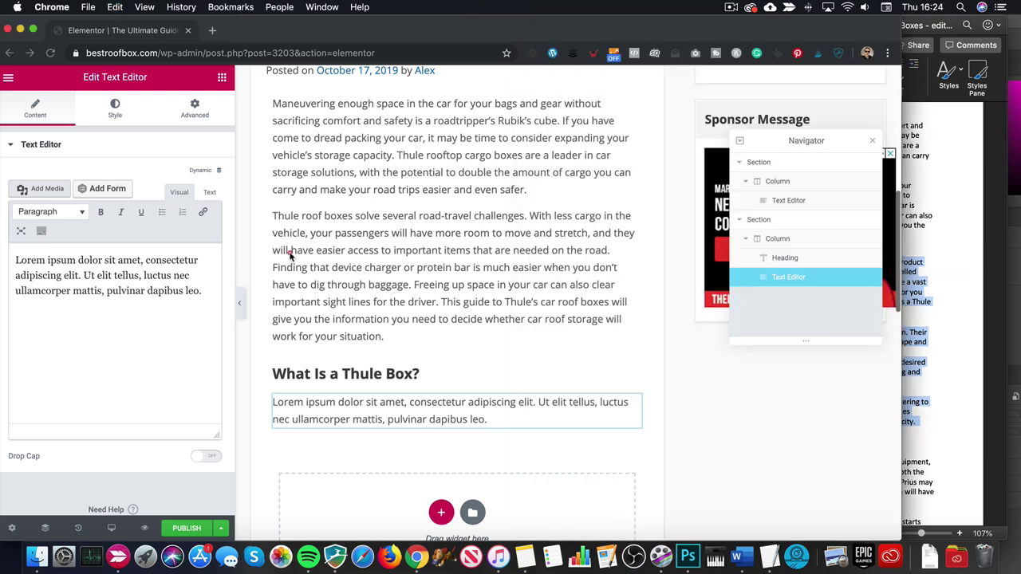
{"action": "triple_click", "coordinate": [148, 275]}
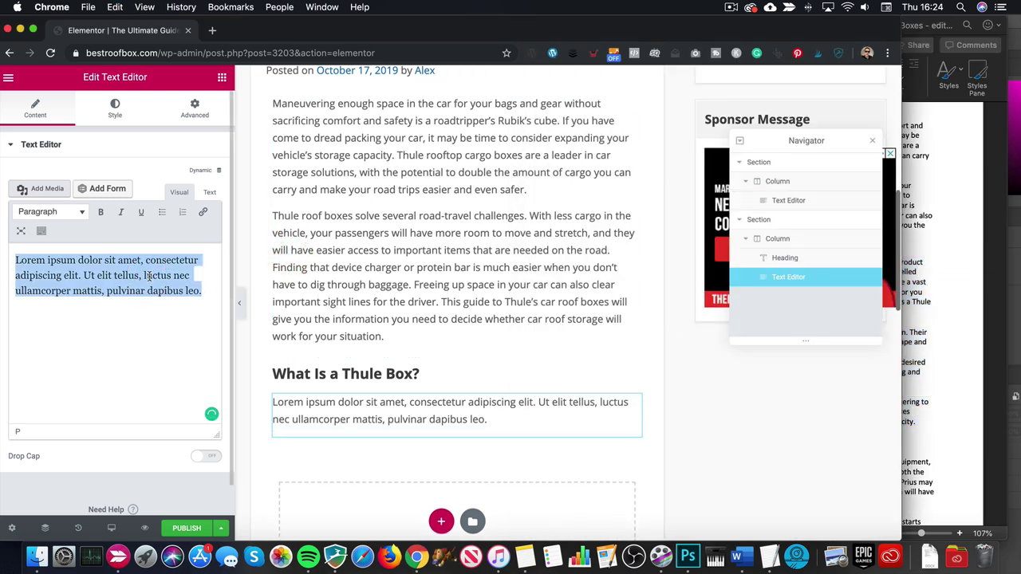
{"action": "key", "text": "super+v"}
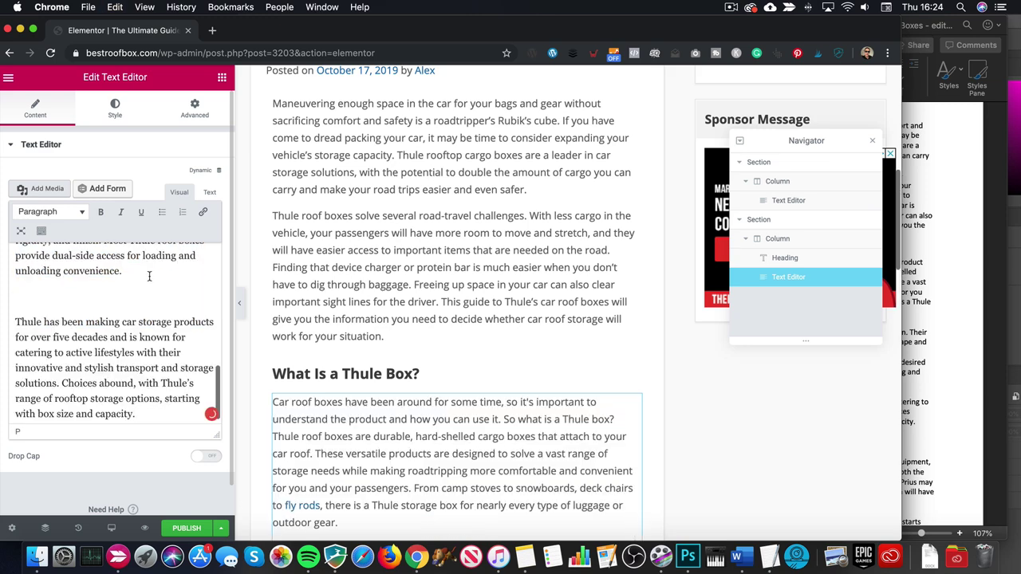
- Remove the empty lines between the three pasted paragraphs in the text editor
{"action": "left_click", "coordinate": [87, 289]}
{"action": "key", "text": "BackSpace"}
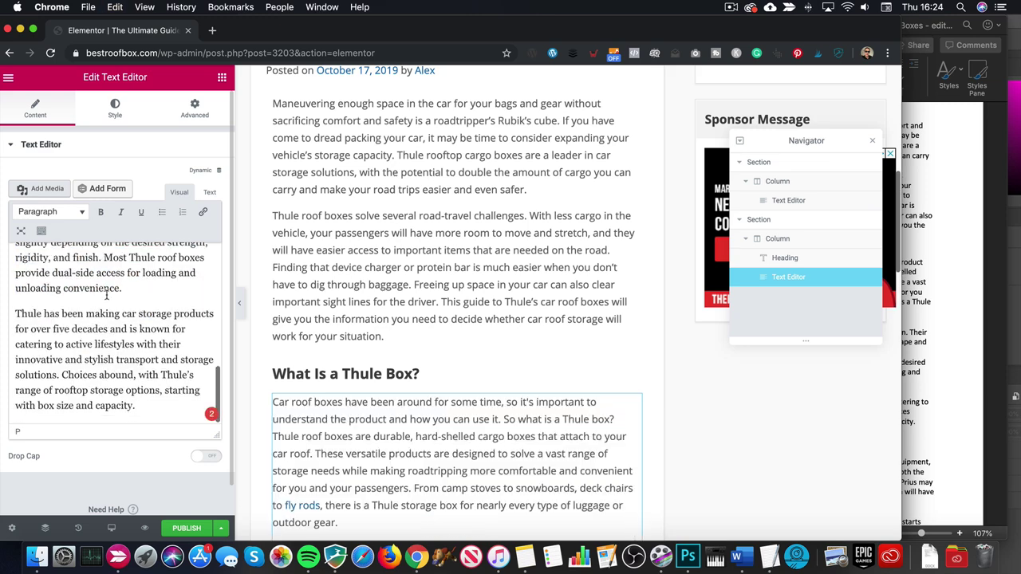
{"action": "scroll", "coordinate": [106, 295], "scroll_direction": "up", "scroll_amount": 5}
{"action": "left_click", "coordinate": [48, 327]}
{"action": "key", "text": "BackSpace"}
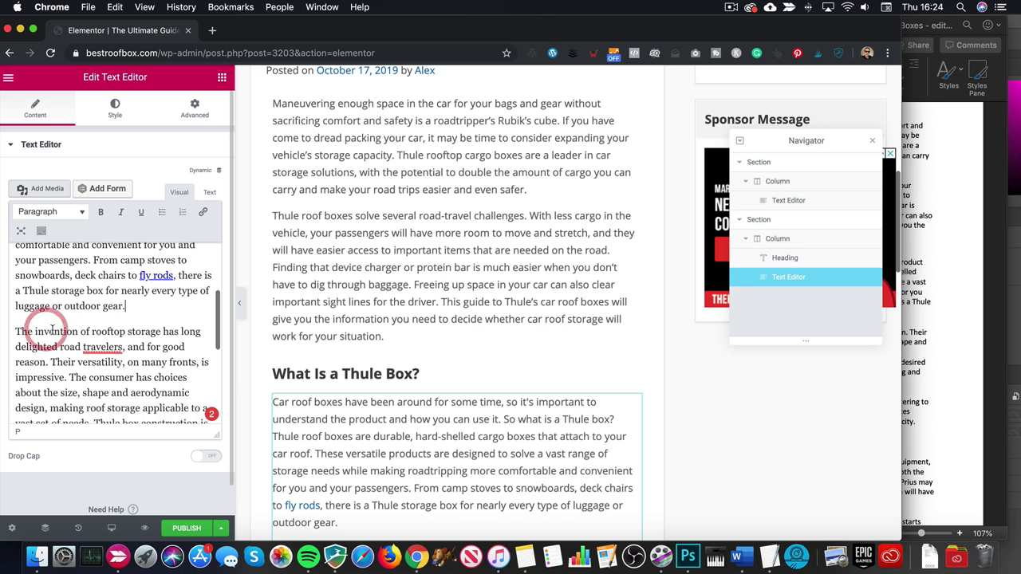
{"action": "scroll", "coordinate": [176, 327], "scroll_direction": "down", "scroll_amount": 15}
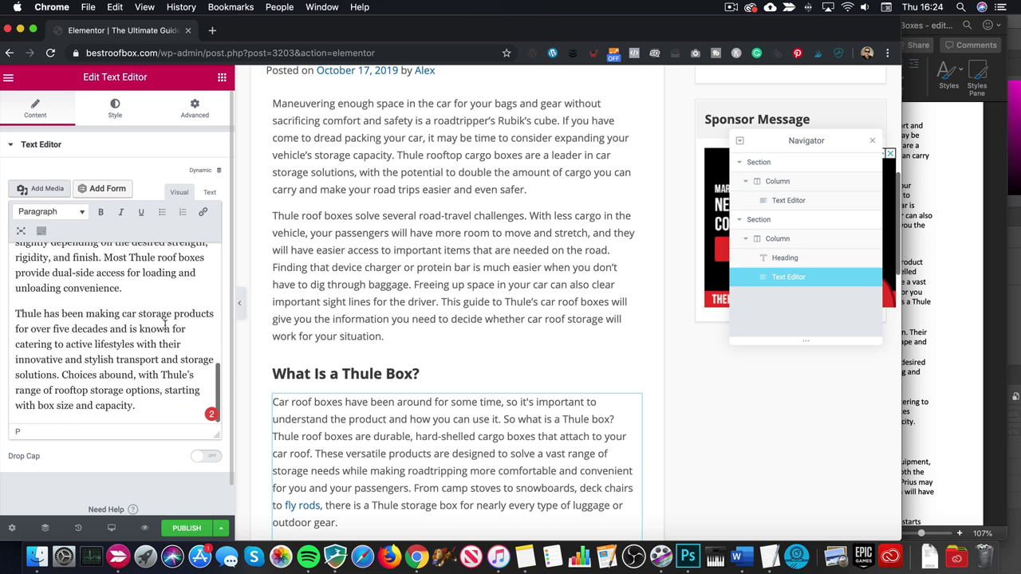
- Check the pasted paragraphs in the post, then examine the Word guide's following sections and shift its window slightly aside
{"action": "scroll", "coordinate": [323, 299], "scroll_direction": "down", "scroll_amount": 5}
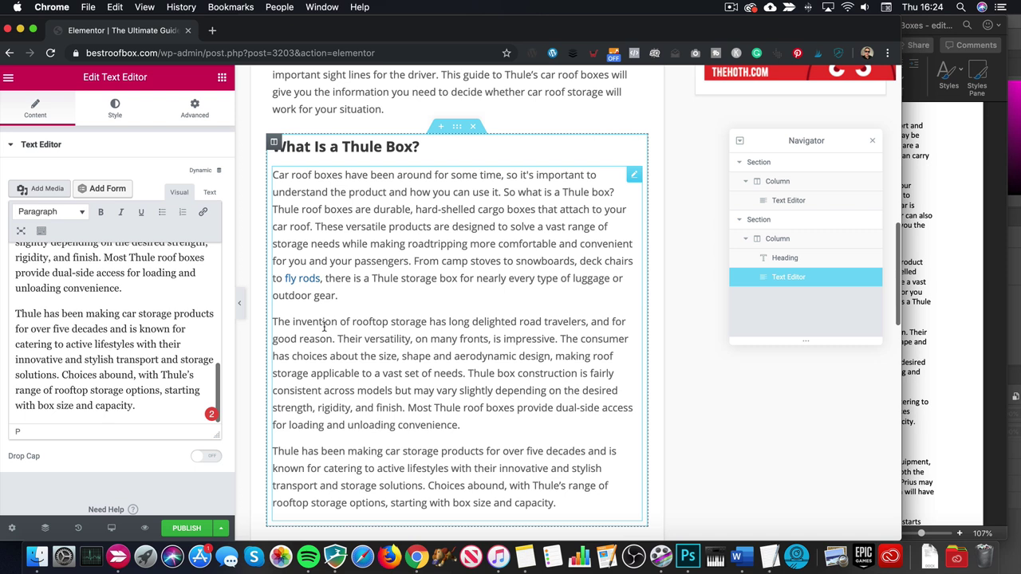
{"action": "left_click_drag", "start_coordinate": [442, 263], "coordinate": [555, 263]}
{"action": "left_click", "coordinate": [545, 321]}
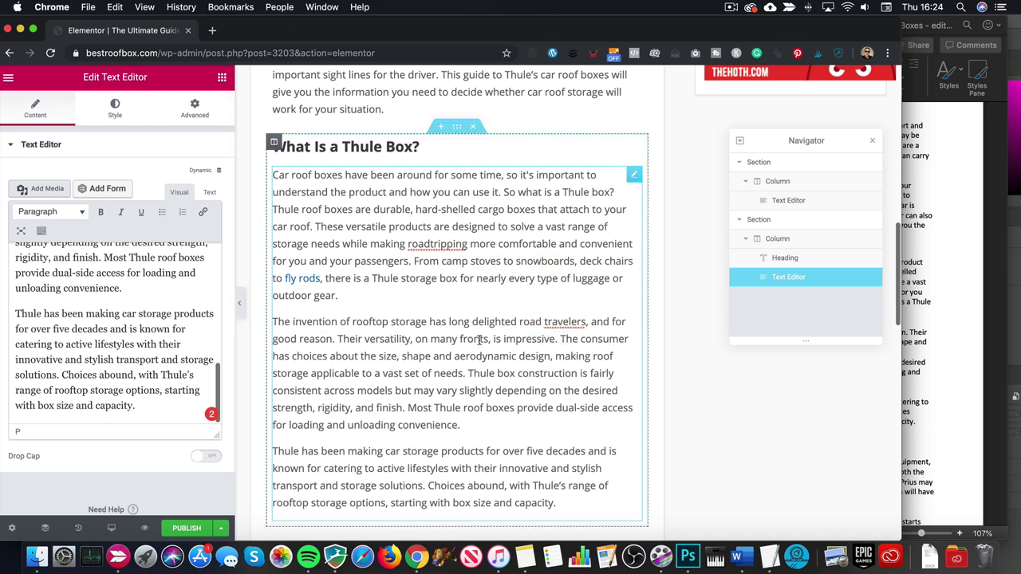
{"action": "left_click", "coordinate": [917, 229]}
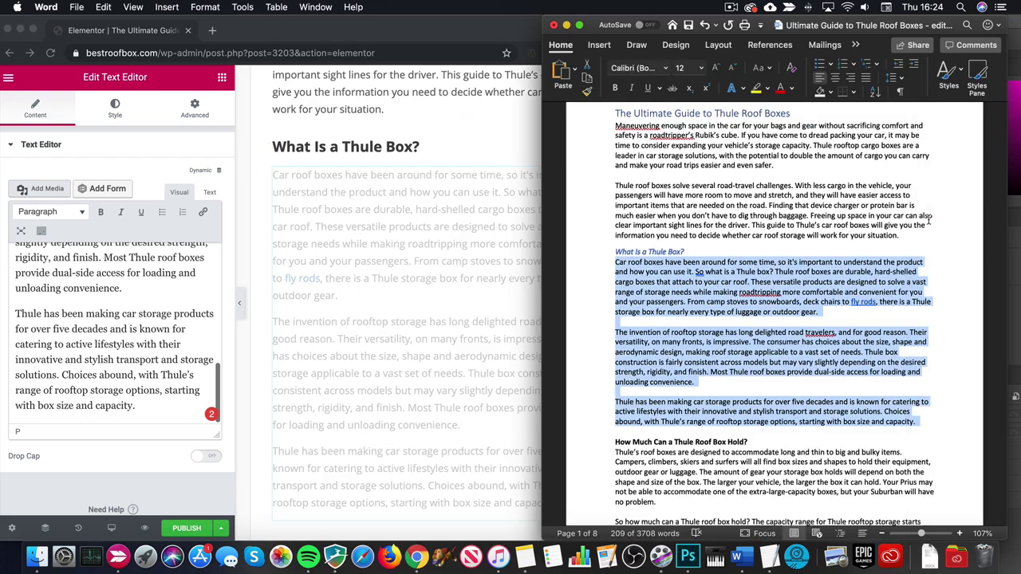
{"action": "scroll", "coordinate": [816, 273], "scroll_direction": "down", "scroll_amount": 15}
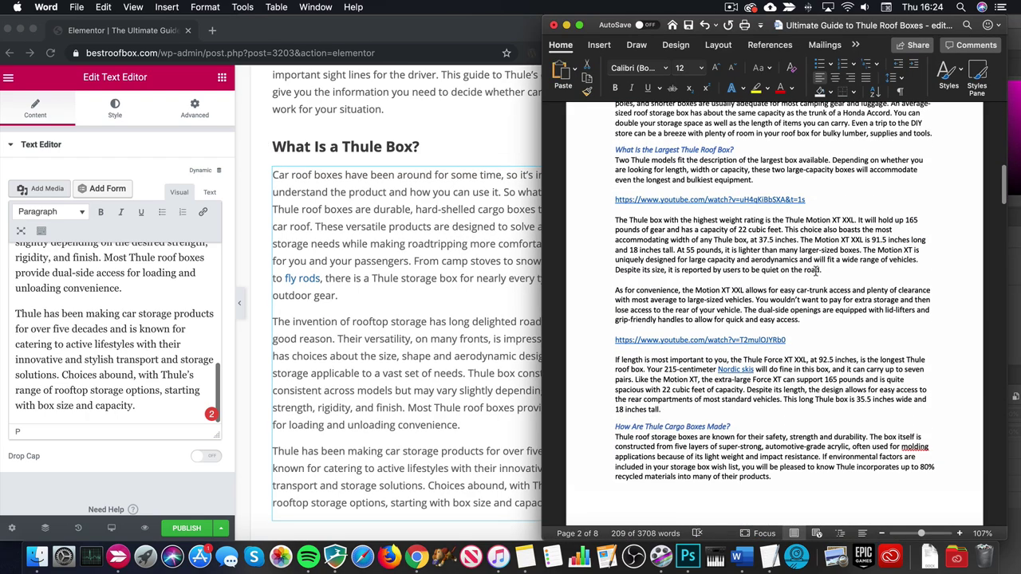
{"action": "scroll", "coordinate": [816, 273], "scroll_direction": "up", "scroll_amount": 10}
{"action": "scroll", "coordinate": [815, 267], "scroll_direction": "down", "scroll_amount": 20}
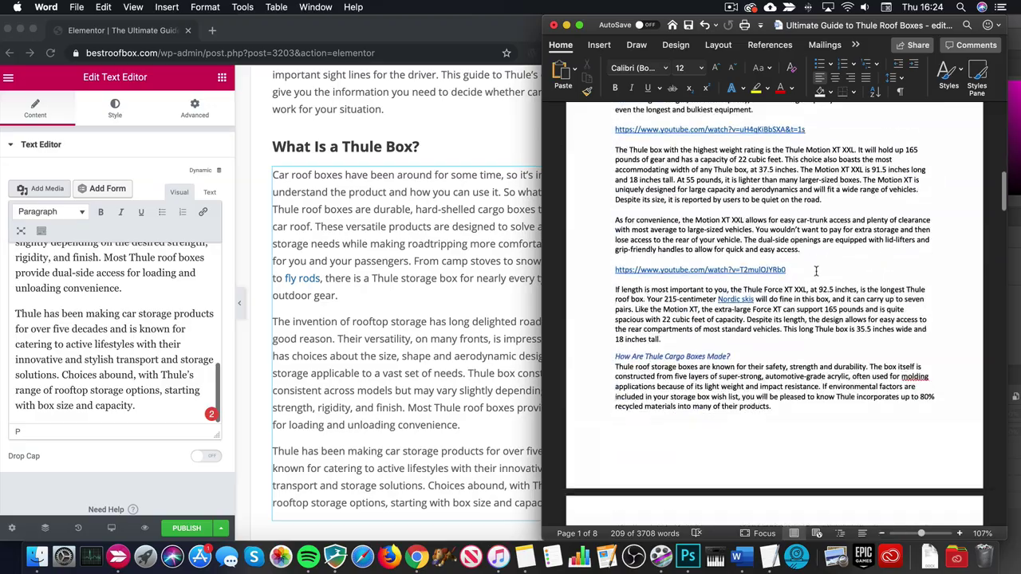
{"action": "scroll", "coordinate": [746, 275], "scroll_direction": "down", "scroll_amount": 15}
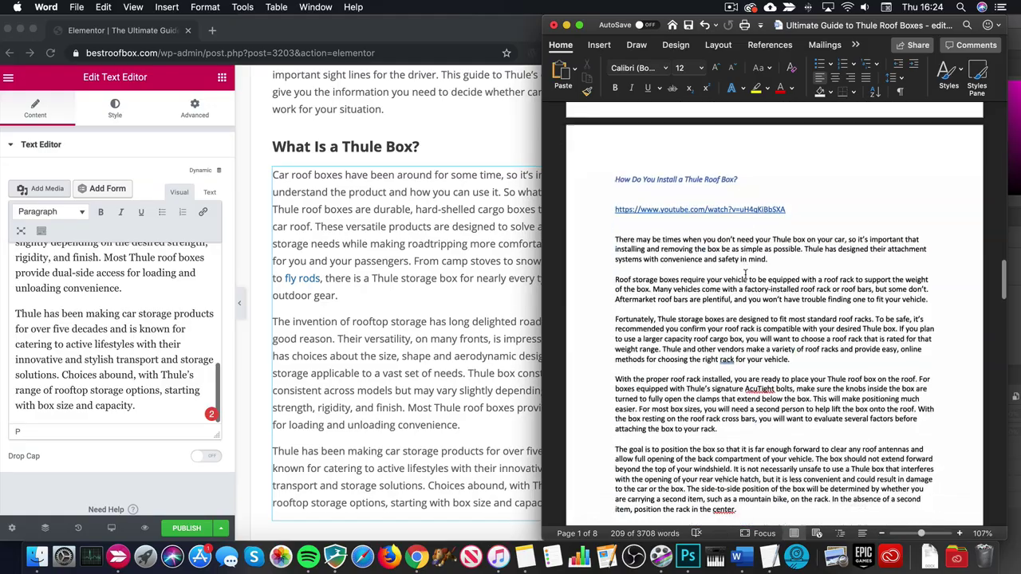
{"action": "scroll", "coordinate": [746, 275], "scroll_direction": "up", "scroll_amount": 15}
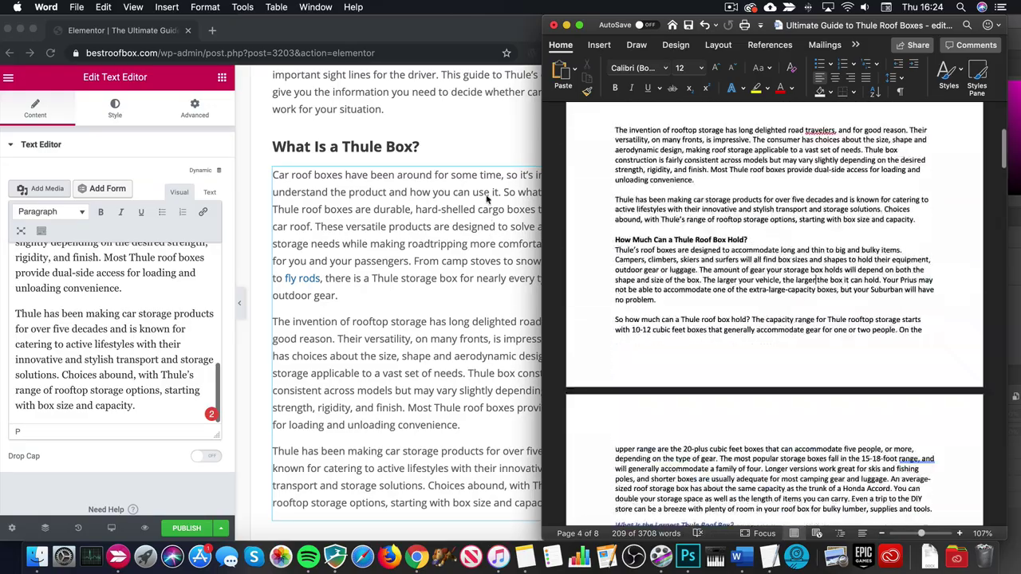
{"action": "left_click", "coordinate": [538, 172]}
{"action": "left_click", "coordinate": [935, 27]}
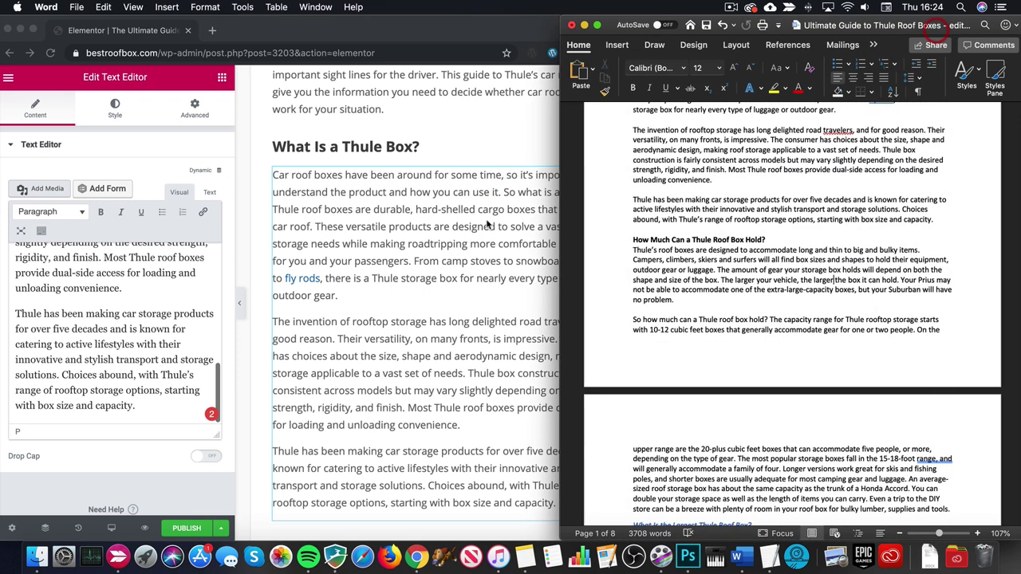
- Add another single-column section below the "What Is a Thule Box?" text and place a Heading widget in it
{"action": "scroll", "coordinate": [471, 239], "scroll_direction": "down", "scroll_amount": 5}
{"action": "left_click", "coordinate": [478, 220]}
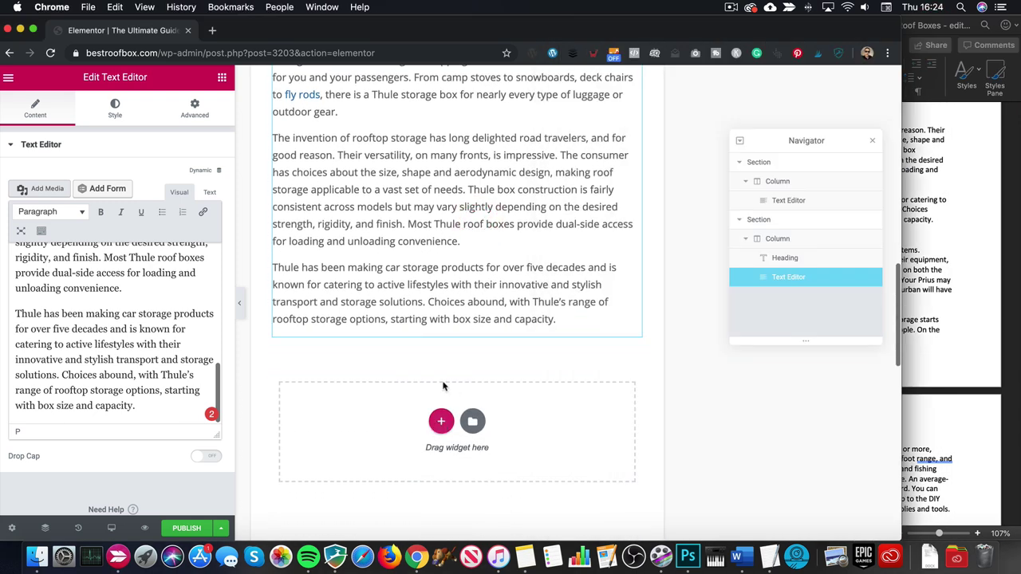
{"action": "scroll", "coordinate": [443, 387], "scroll_direction": "up", "scroll_amount": 2}
{"action": "left_click", "coordinate": [441, 479]}
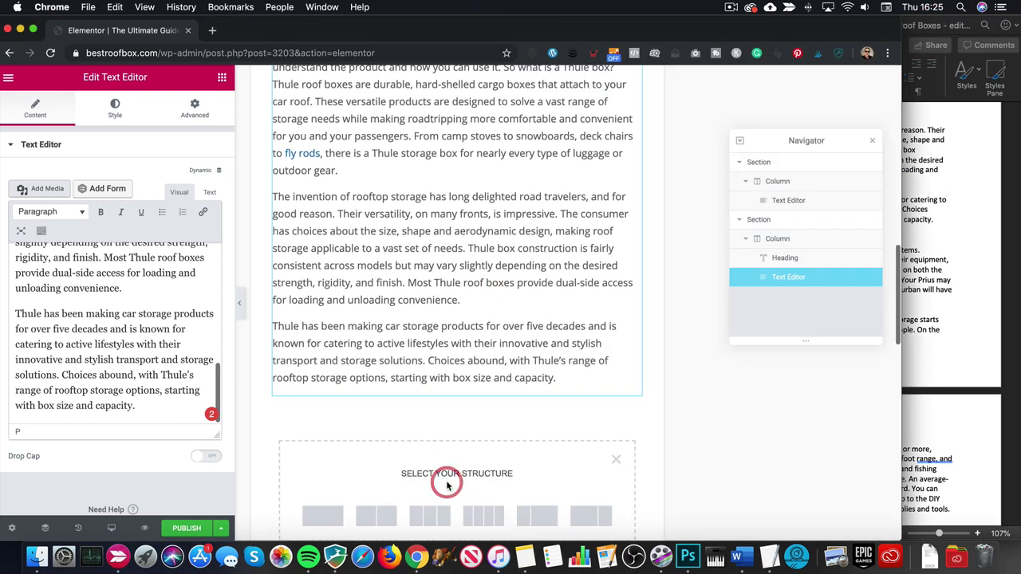
{"action": "left_click", "coordinate": [326, 525]}
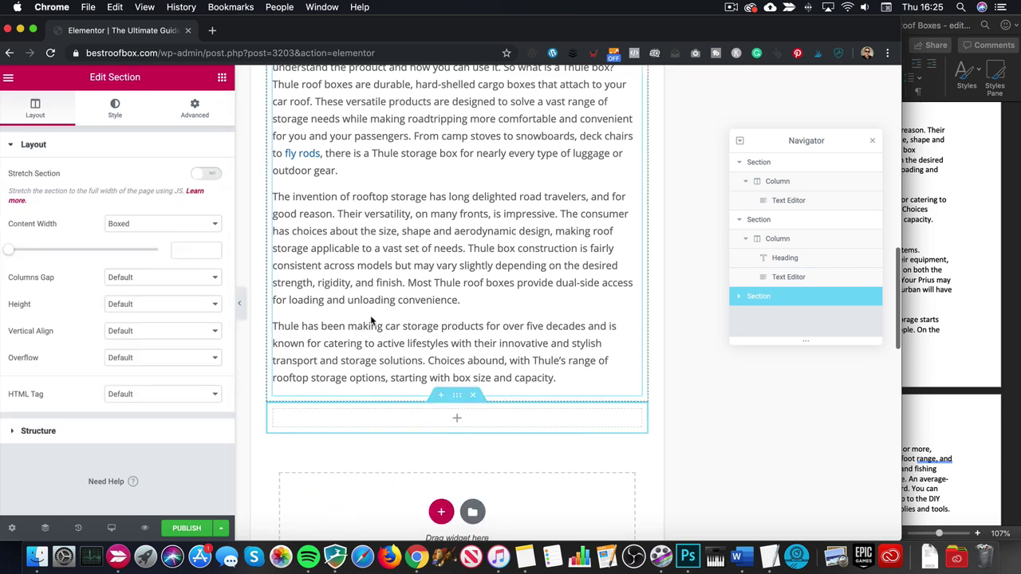
{"action": "scroll", "coordinate": [371, 320], "scroll_direction": "up", "scroll_amount": 4}
{"action": "scroll", "coordinate": [351, 279], "scroll_direction": "down", "scroll_amount": 3}
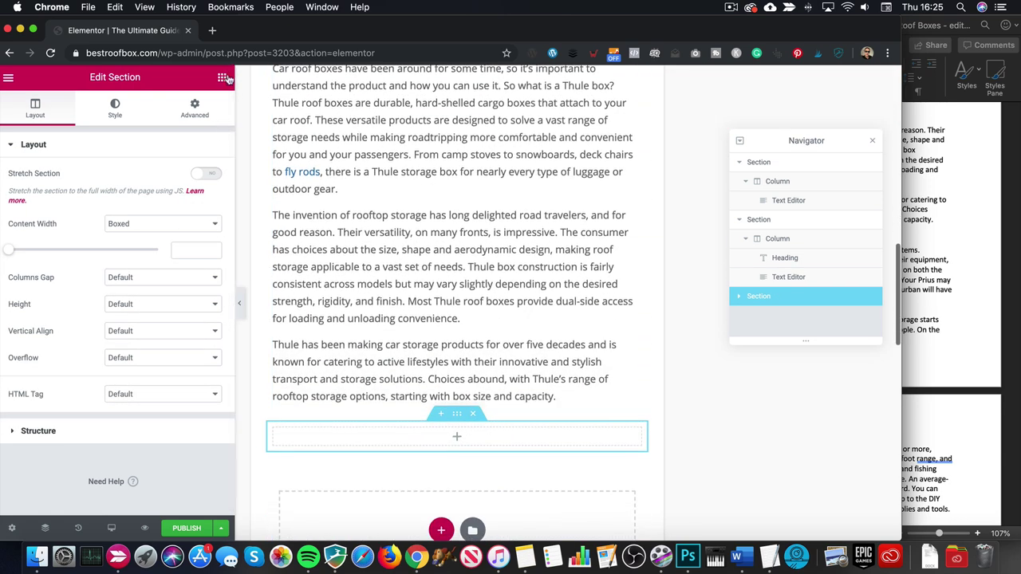
{"action": "left_click", "coordinate": [223, 77]}
{"action": "left_click_drag", "start_coordinate": [167, 210], "coordinate": [437, 435]}
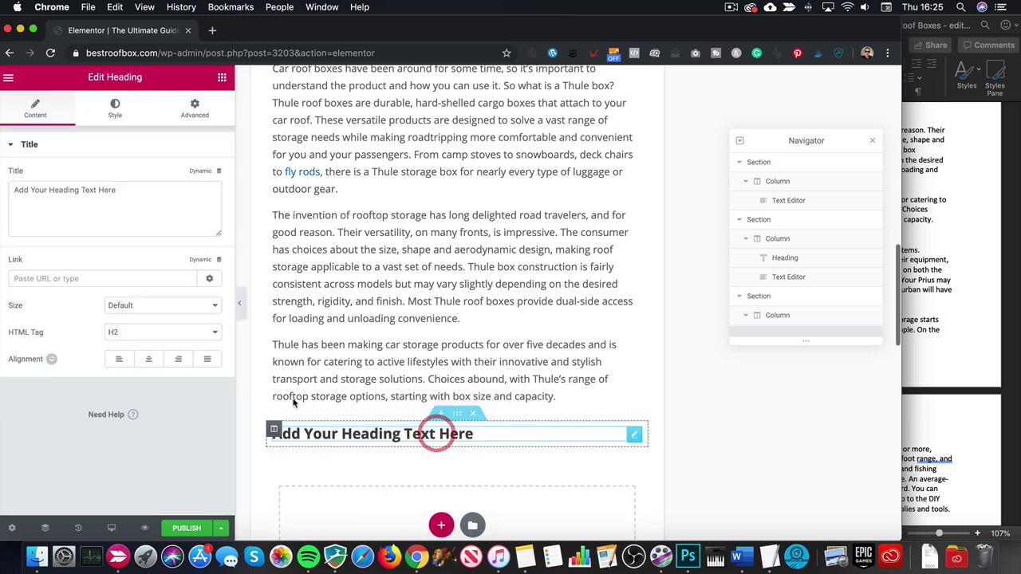
- Replace the new heading's placeholder text with the Word guide's subheading "How Much Can a Thule Roof Box Hold?"
{"action": "left_click", "coordinate": [941, 307]}
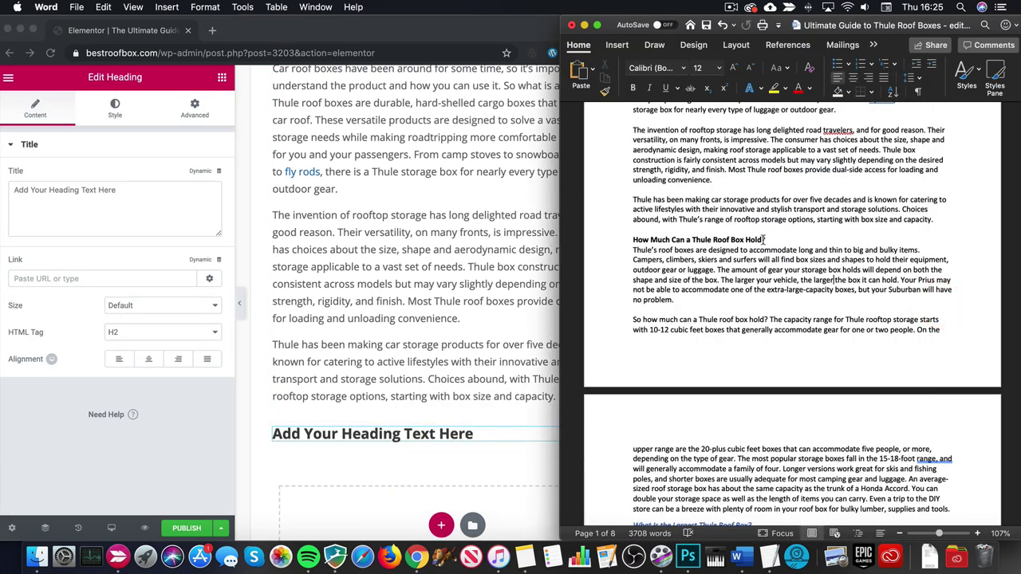
{"action": "left_click_drag", "start_coordinate": [764, 239], "coordinate": [639, 239]}
{"action": "key", "text": "super+c"}
{"action": "scroll", "coordinate": [710, 286], "scroll_direction": "up", "scroll_amount": 1}
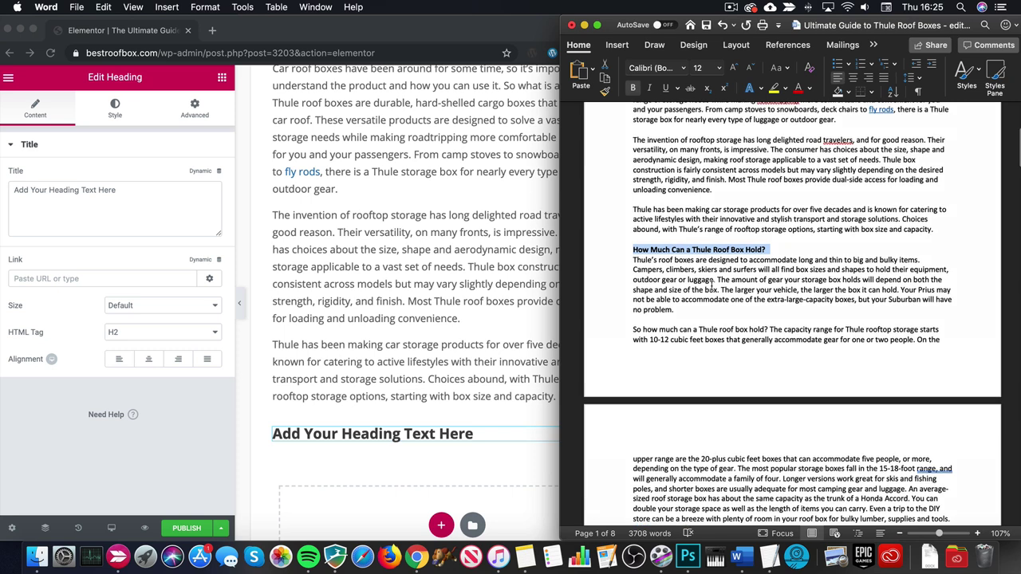
{"action": "scroll", "coordinate": [710, 286], "scroll_direction": "up", "scroll_amount": 2}
{"action": "left_click", "coordinate": [88, 219]}
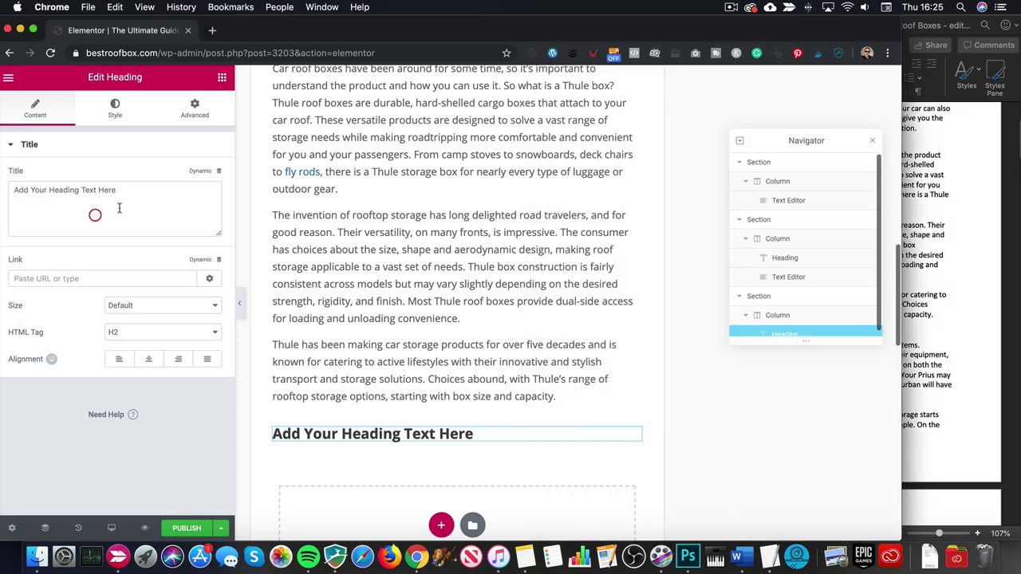
- Replace the new heading's placeholder title with "How Much Can a Thule Roof Box Hold?"
{"action": "key", "text": "super+a"}
{"action": "key", "text": "super+v"}
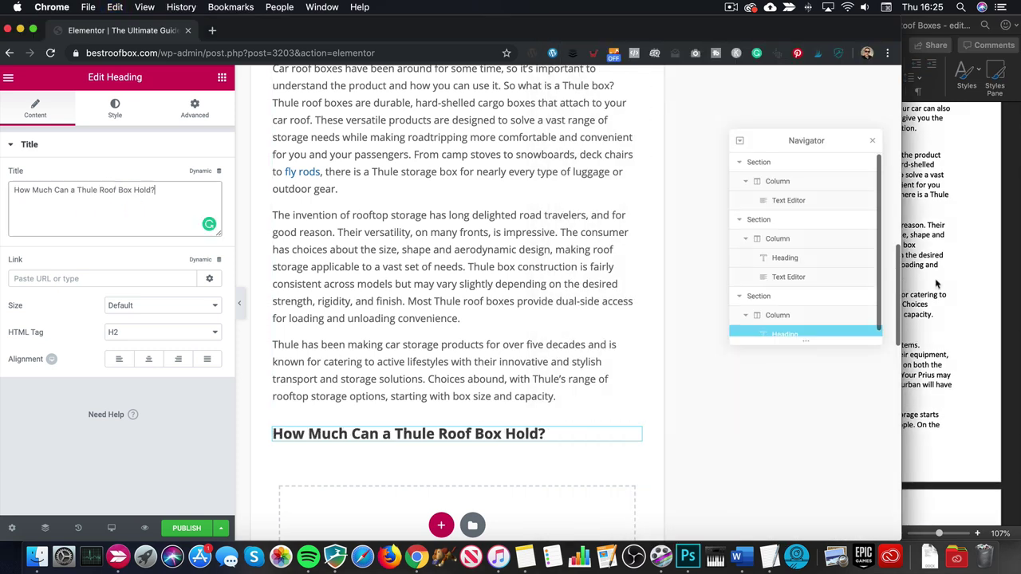
- In the Word document, copy the two paragraphs under "How Much Can a Thule Roof Box Hold?", ending at "supplies and tools."
{"action": "left_click", "coordinate": [967, 265]}
{"action": "scroll", "coordinate": [961, 263], "scroll_direction": "down", "scroll_amount": 3}
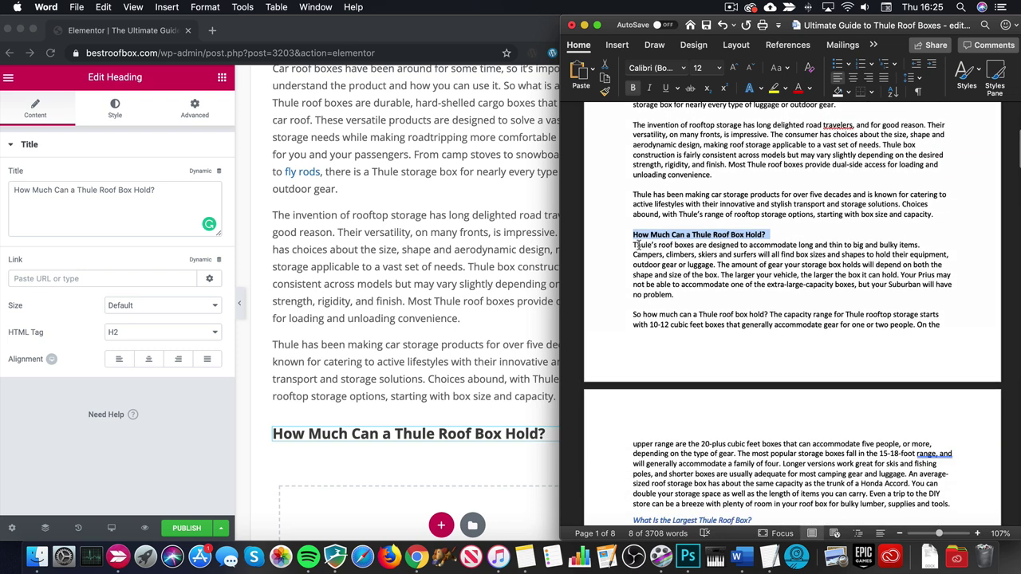
{"action": "left_click_drag", "start_coordinate": [636, 245], "coordinate": [949, 498]}
{"action": "scroll", "coordinate": [491, 330], "scroll_direction": "down", "scroll_amount": 3}
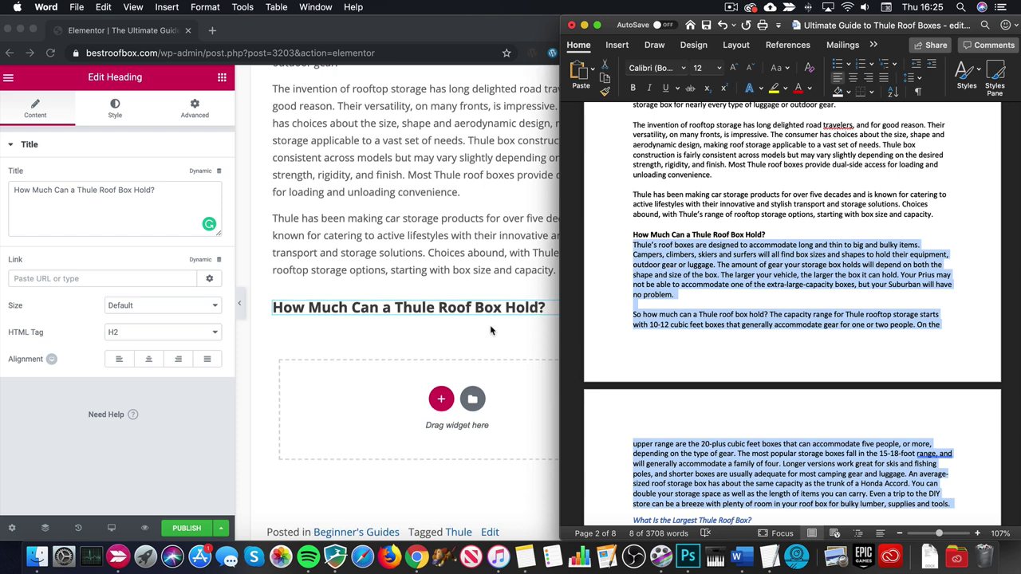
- In Elementor, add a Text Editor widget below the "How Much Can a Thule Roof Box Hold?" heading and replace its placeholder with the copied paragraphs
{"action": "left_click", "coordinate": [222, 78]}
{"action": "left_click", "coordinate": [222, 77]}
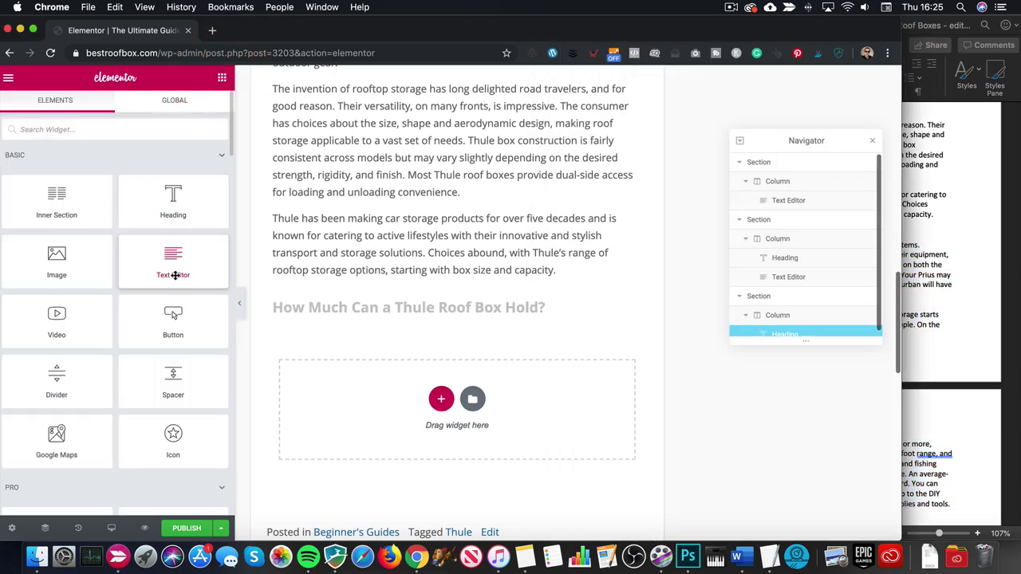
{"action": "left_click_drag", "start_coordinate": [174, 265], "coordinate": [371, 314]}
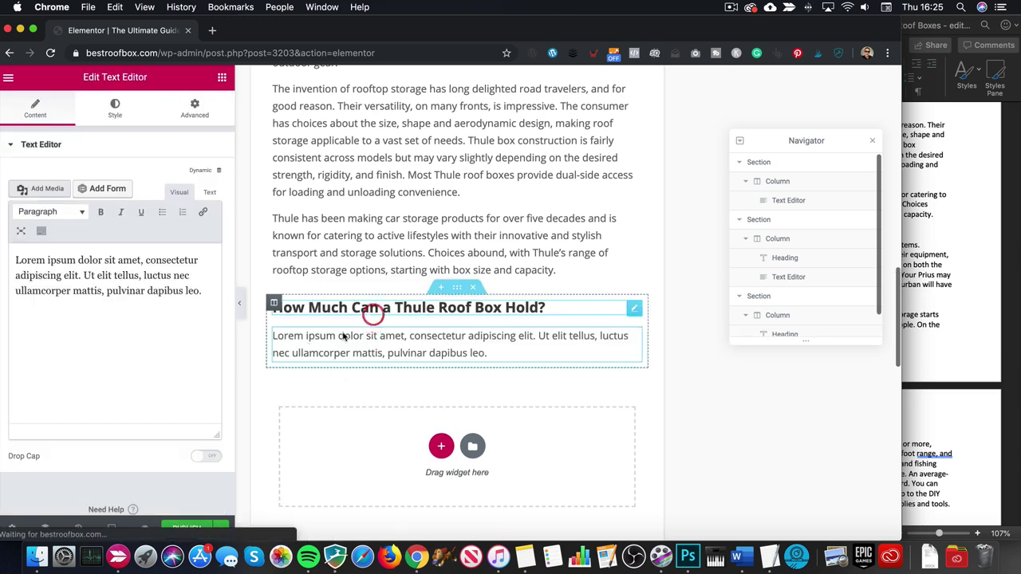
{"action": "triple_click", "coordinate": [162, 314]}
{"action": "key", "text": "super+v"}
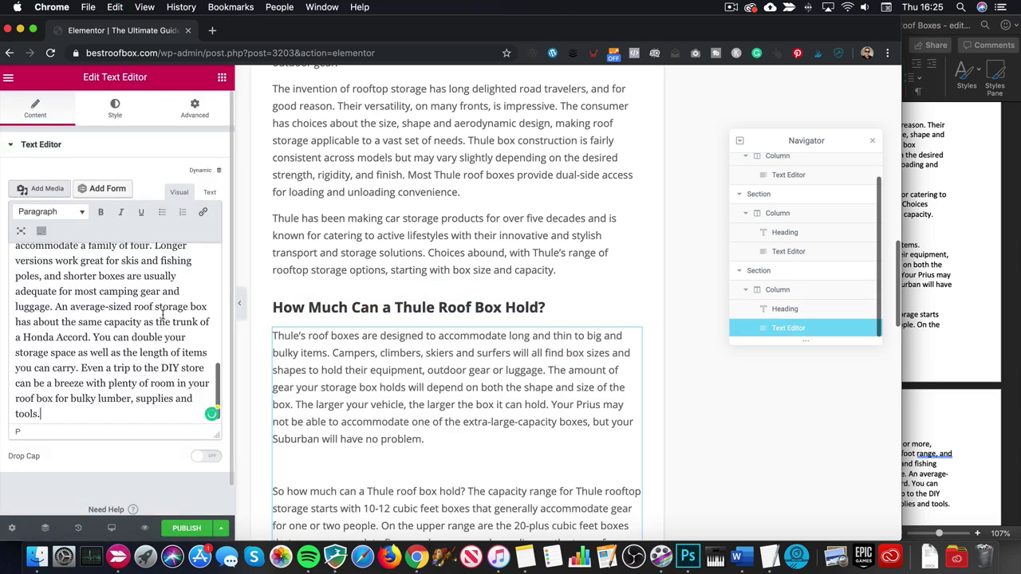
- Remove the empty line between the two pasted paragraphs and check the spacing on the page
{"action": "scroll", "coordinate": [162, 314], "scroll_direction": "up", "scroll_amount": 10}
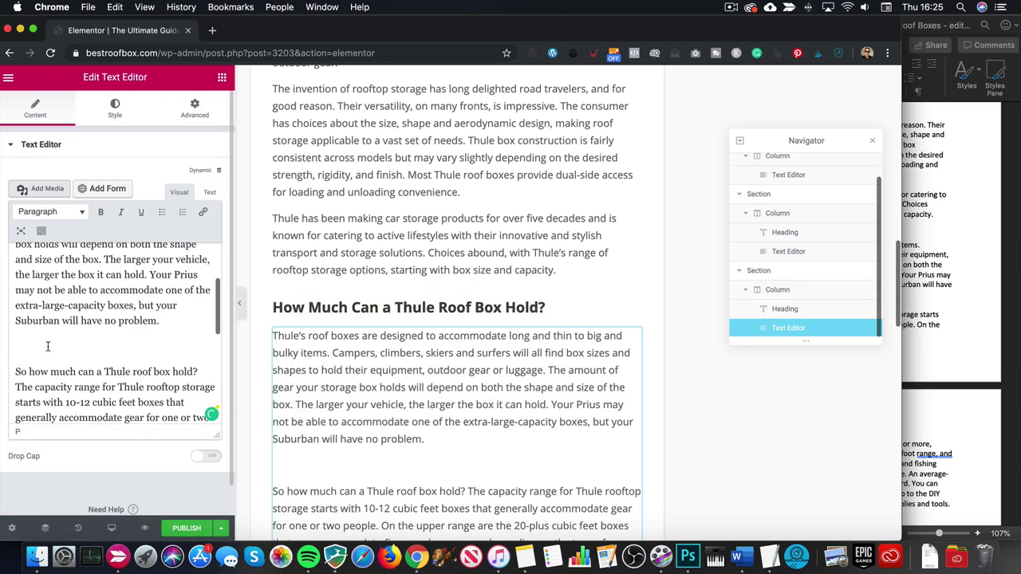
{"action": "left_click", "coordinate": [48, 346]}
{"action": "key", "text": "BackSpace"}
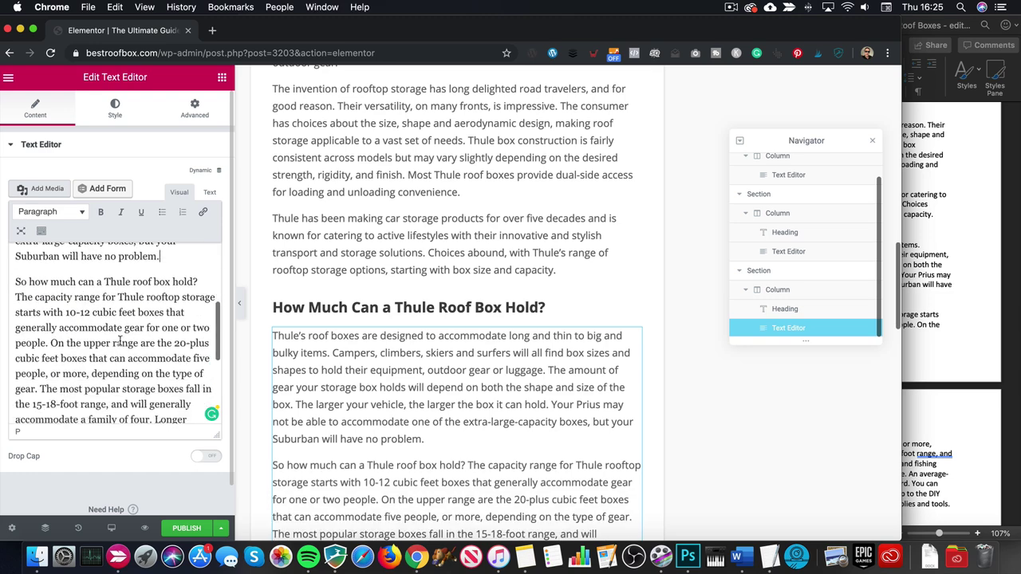
{"action": "scroll", "coordinate": [366, 303], "scroll_direction": "down", "scroll_amount": 5}
{"action": "scroll", "coordinate": [366, 279], "scroll_direction": "up", "scroll_amount": 10}
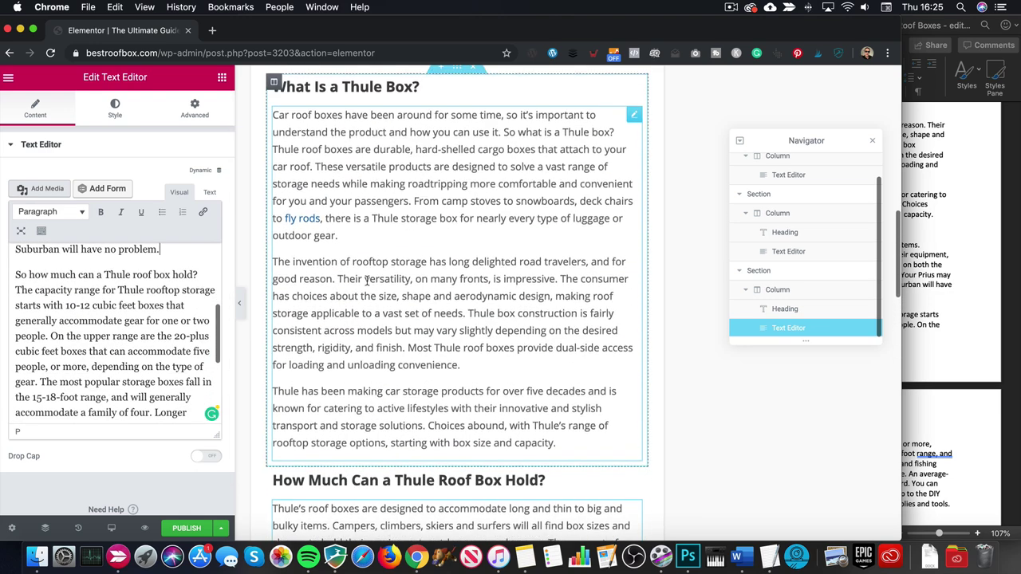
{"action": "scroll", "coordinate": [366, 280], "scroll_direction": "down", "scroll_amount": 5}
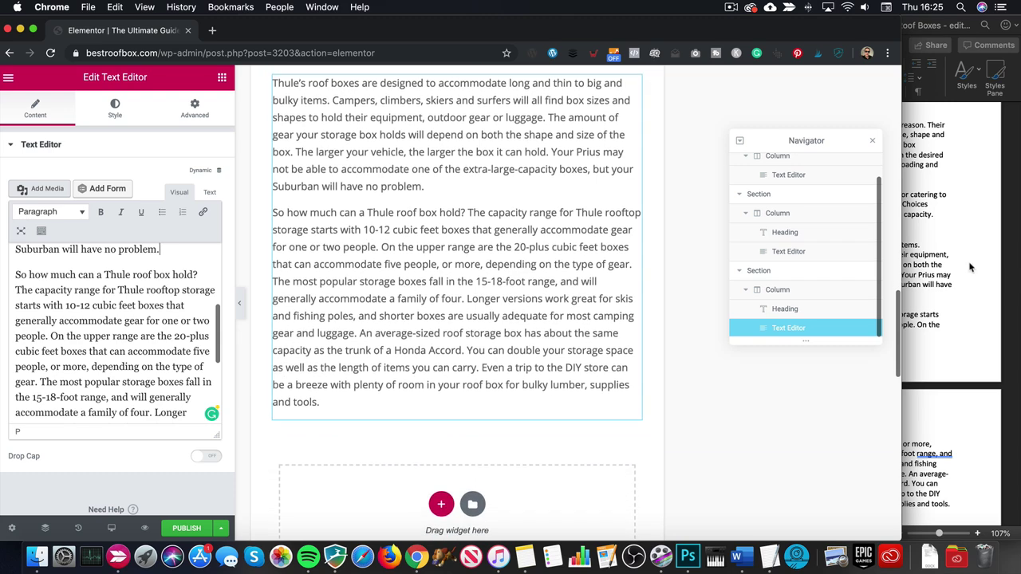
{"action": "left_click", "coordinate": [970, 268]}
{"action": "scroll", "coordinate": [752, 328], "scroll_direction": "down", "scroll_amount": 8}
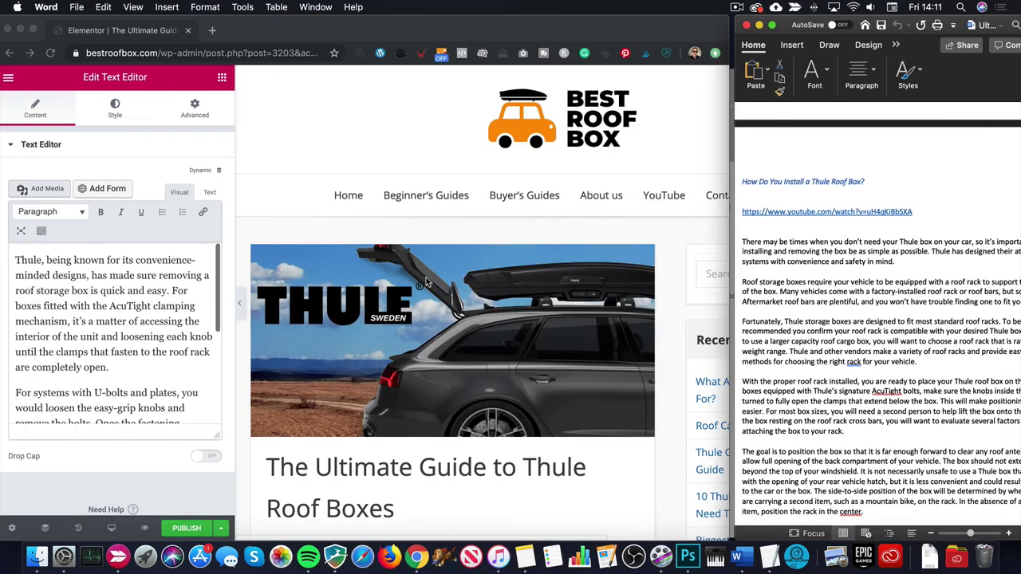
{"action": "scroll", "coordinate": [426, 283], "scroll_direction": "down", "scroll_amount": 15}
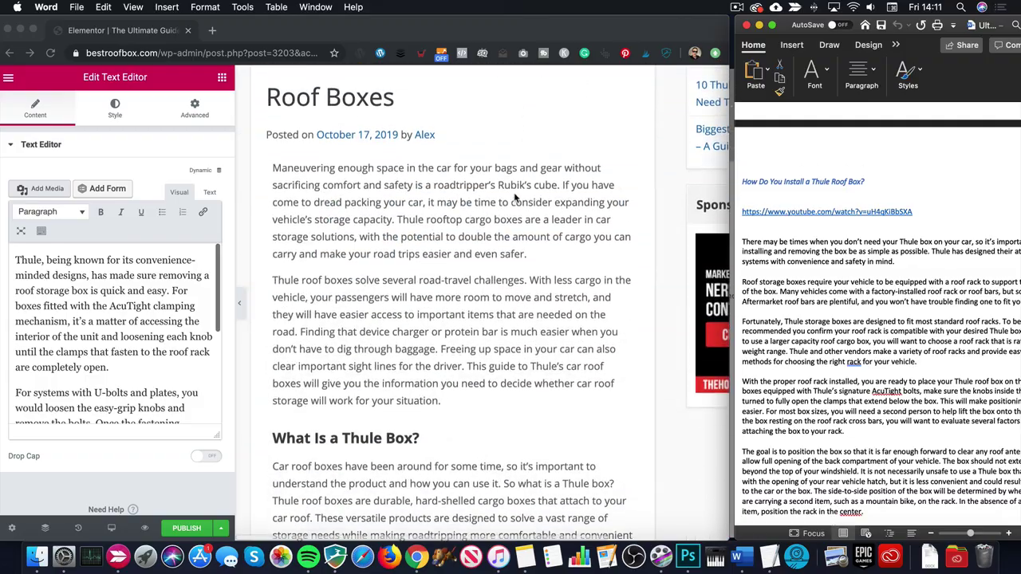
{"action": "scroll", "coordinate": [511, 199], "scroll_direction": "down", "scroll_amount": 15}
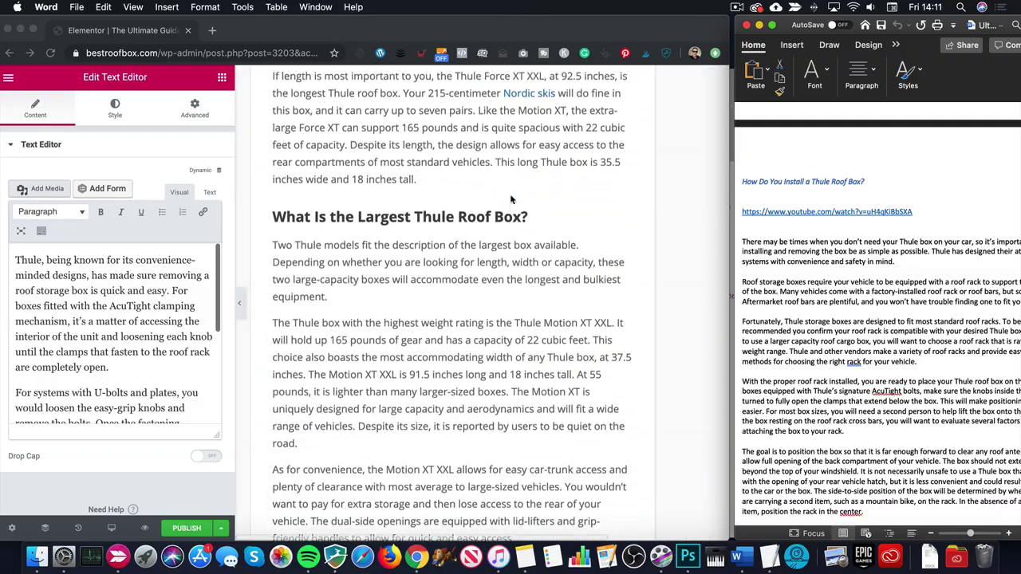
{"action": "scroll", "coordinate": [511, 200], "scroll_direction": "up", "scroll_amount": 12}
{"action": "scroll", "coordinate": [511, 200], "scroll_direction": "up", "scroll_amount": 8}
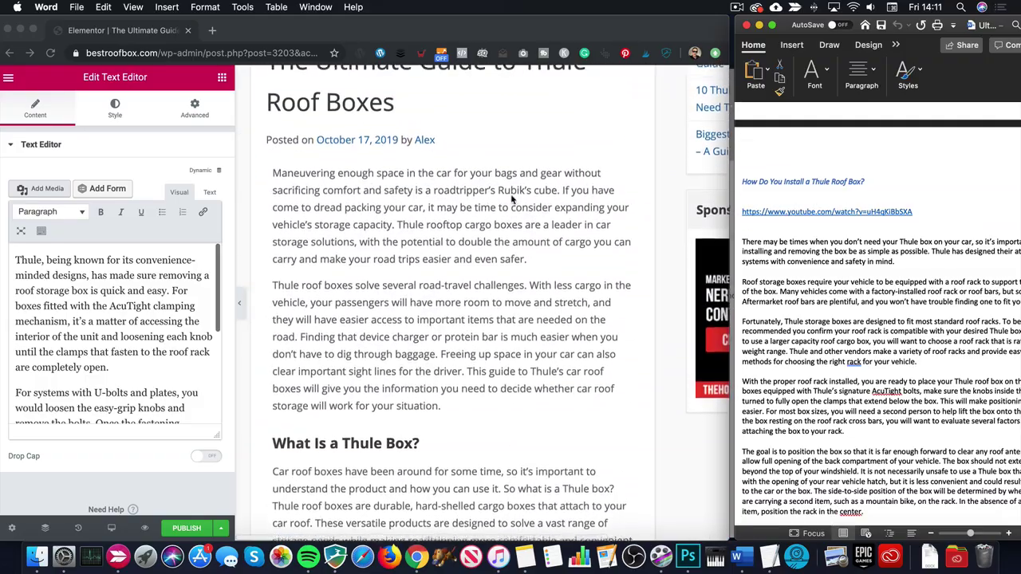
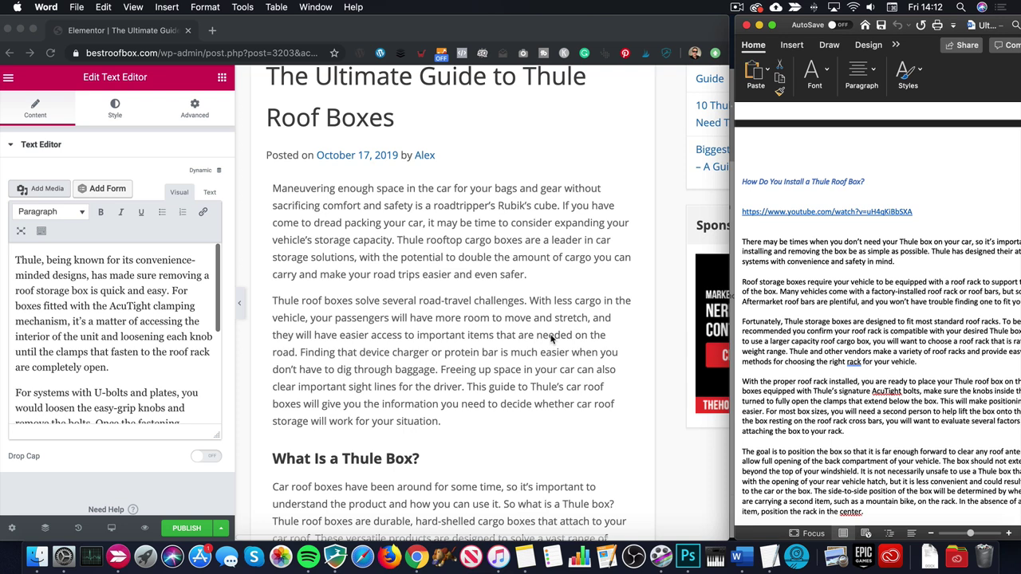
- Upload GUIDE-TO-Thule-Roof-Boxes-Pin.jpg and insert it, right-aligned, at the start of the post's introduction text
{"action": "left_click", "coordinate": [362, 223]}
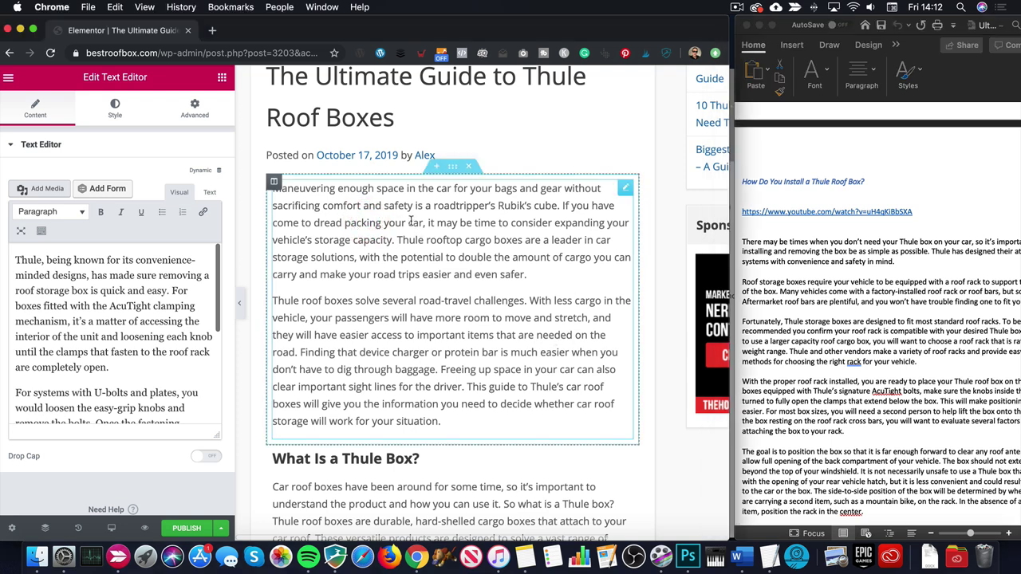
{"action": "left_click", "coordinate": [36, 255]}
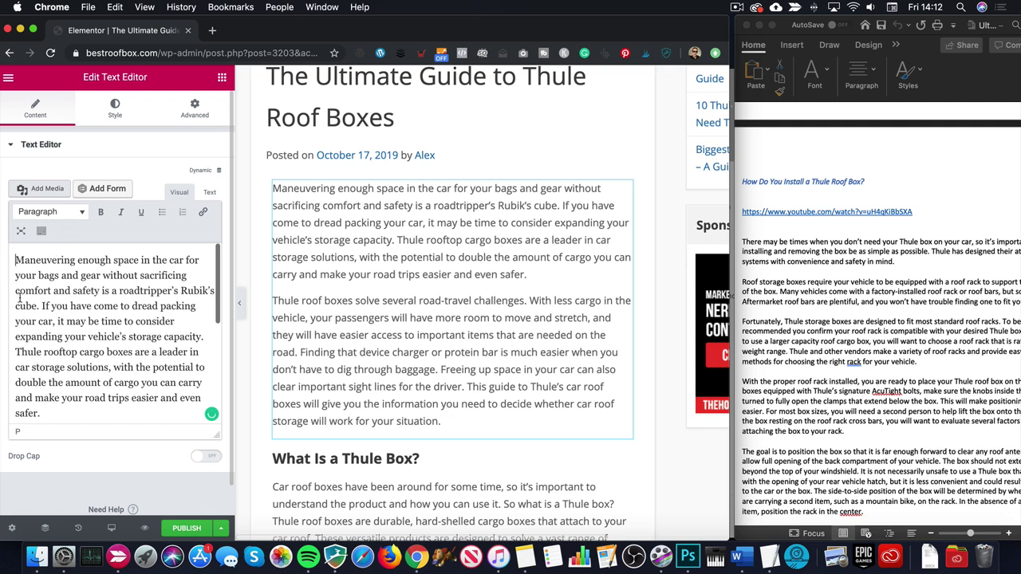
{"action": "left_click", "coordinate": [36, 188]}
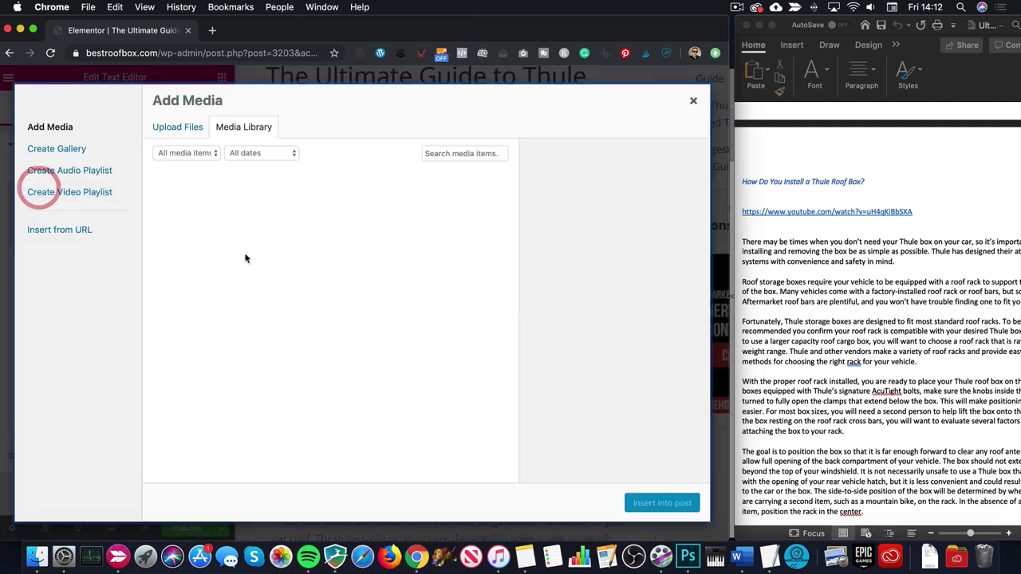
{"action": "left_click", "coordinate": [186, 126]}
{"action": "left_click", "coordinate": [422, 303]}
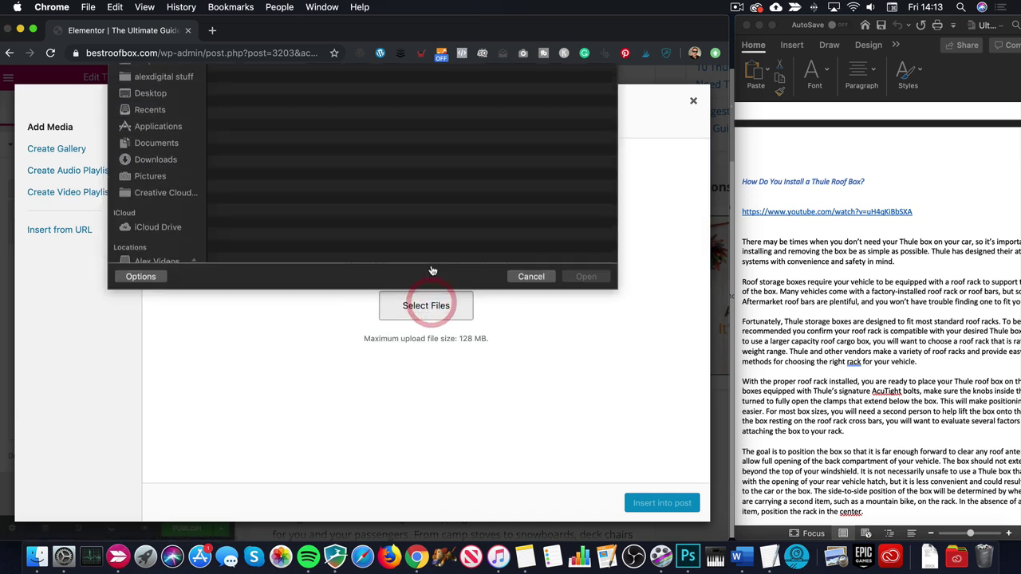
{"action": "double_click", "coordinate": [348, 112]}
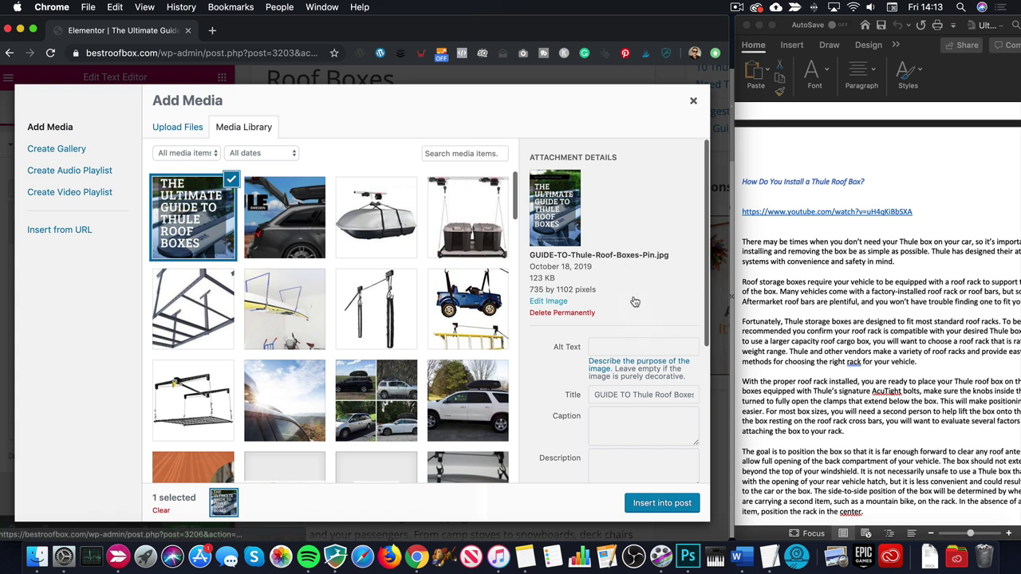
{"action": "left_click", "coordinate": [672, 507]}
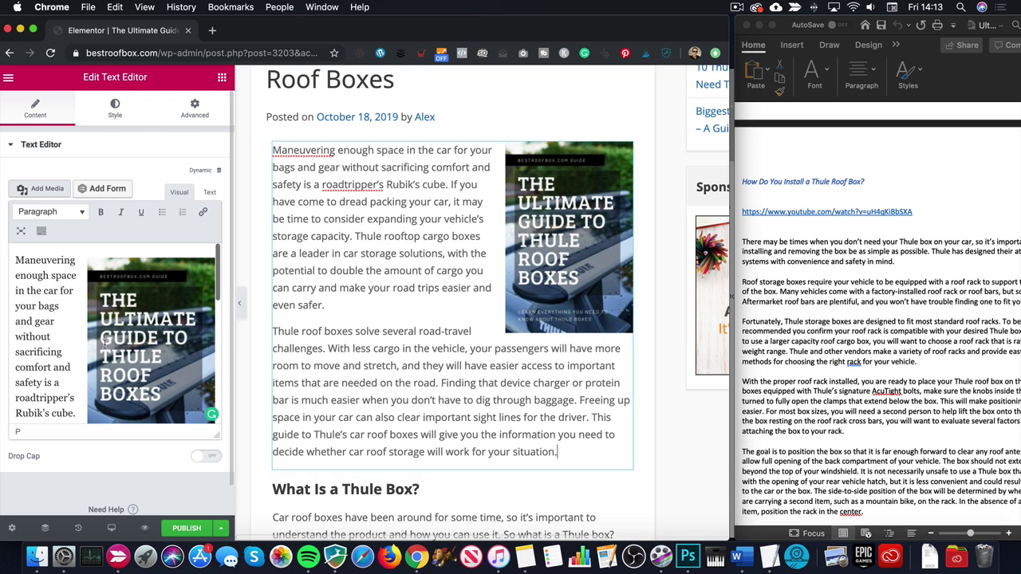
- Change the introduction image's size to Custom Size with a width of 300 px
{"action": "left_click", "coordinate": [141, 329]}
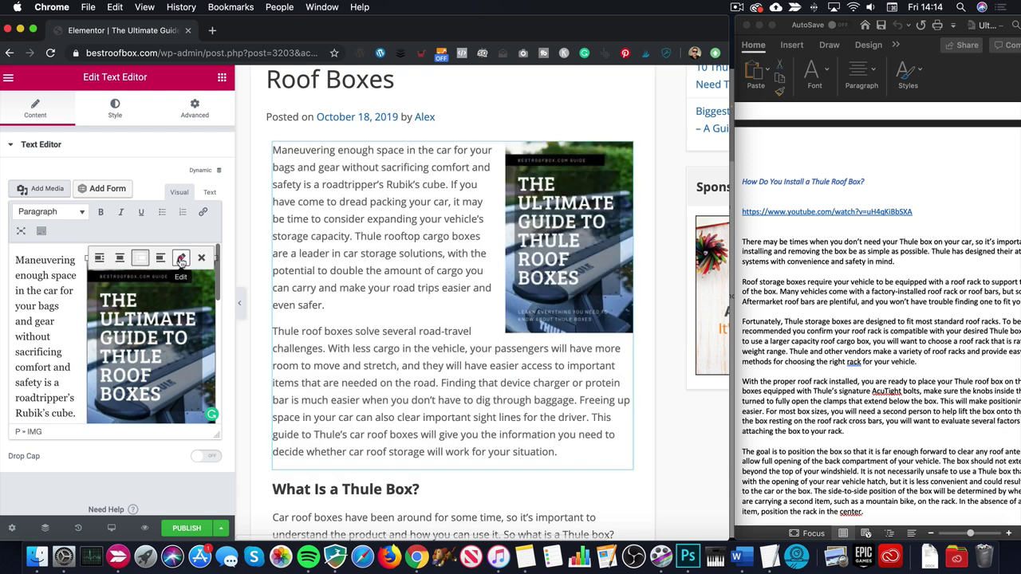
{"action": "left_click", "coordinate": [181, 260]}
{"action": "left_click", "coordinate": [239, 297]}
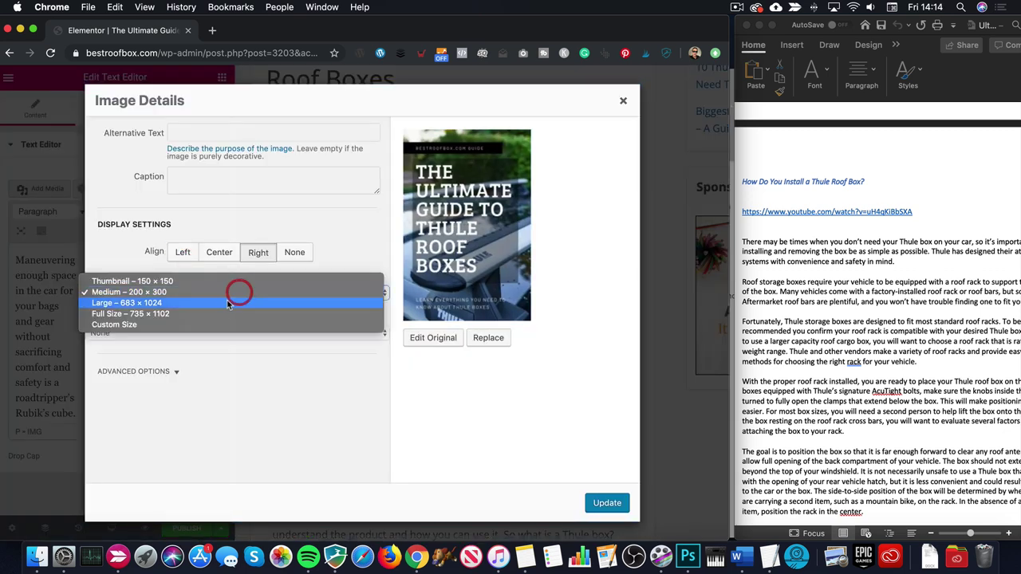
{"action": "left_click", "coordinate": [212, 323]}
{"action": "double_click", "coordinate": [177, 323]}
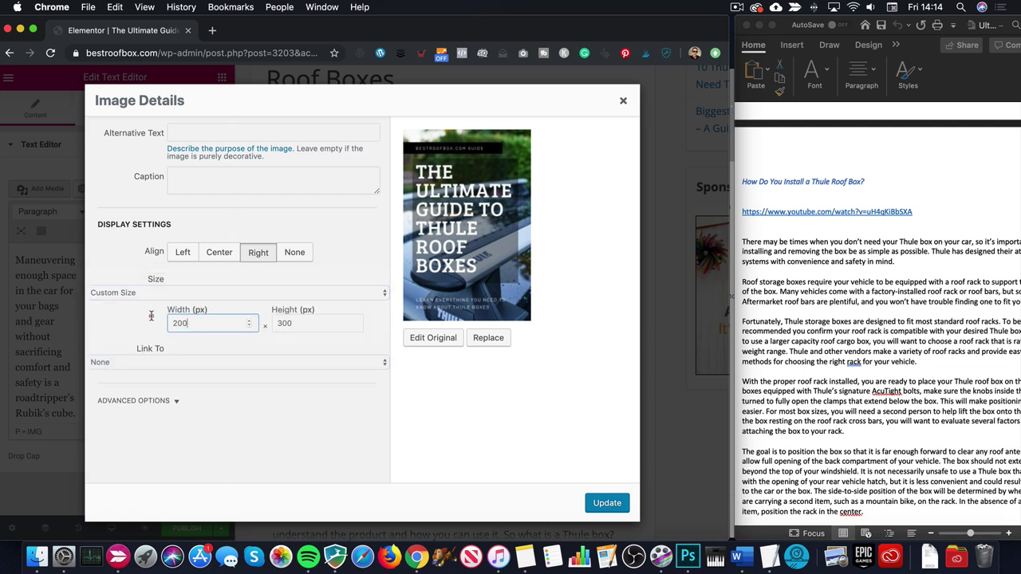
{"action": "type", "text": "30"}
{"action": "key", "text": "Tab"}
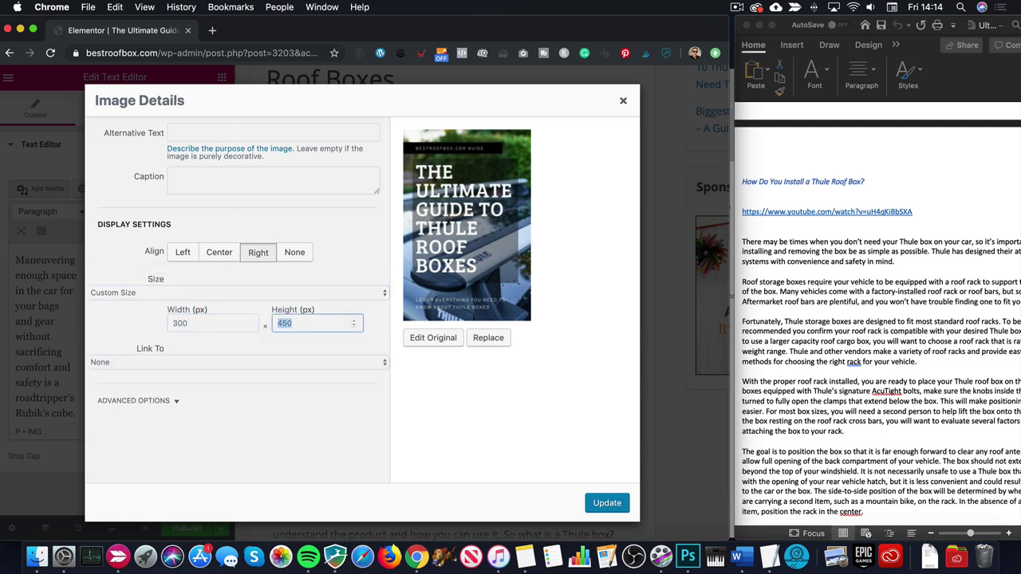
{"action": "left_click", "coordinate": [610, 506]}
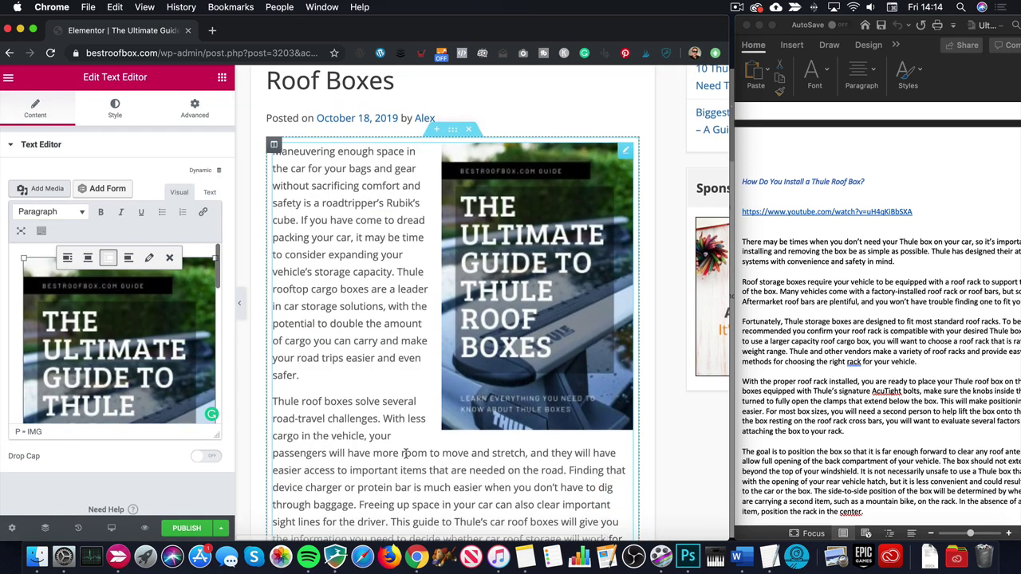
- Preview the post in a new tab and check how the image sits beside the introduction text
{"action": "left_click", "coordinate": [221, 529]}
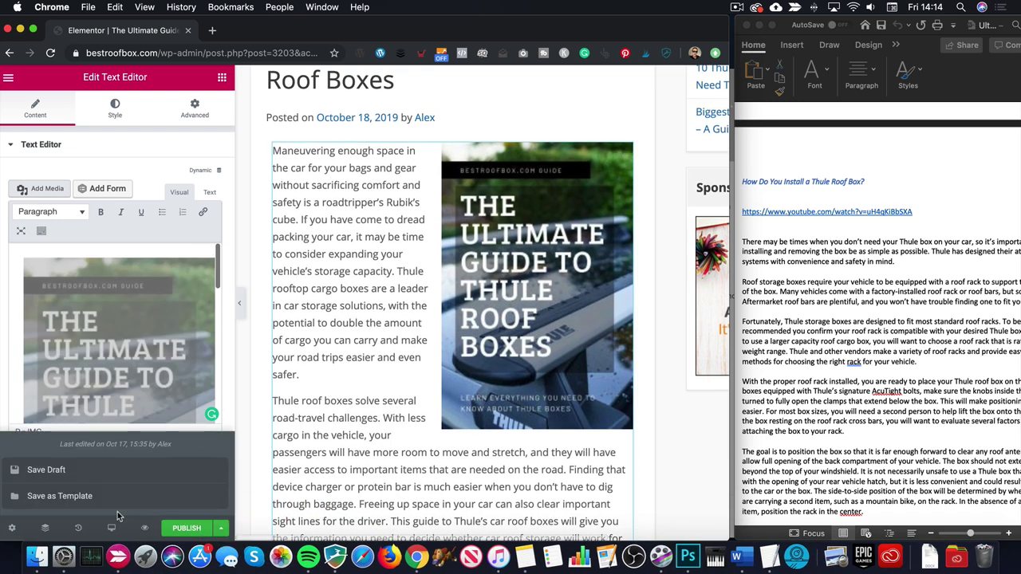
{"action": "left_click", "coordinate": [146, 530]}
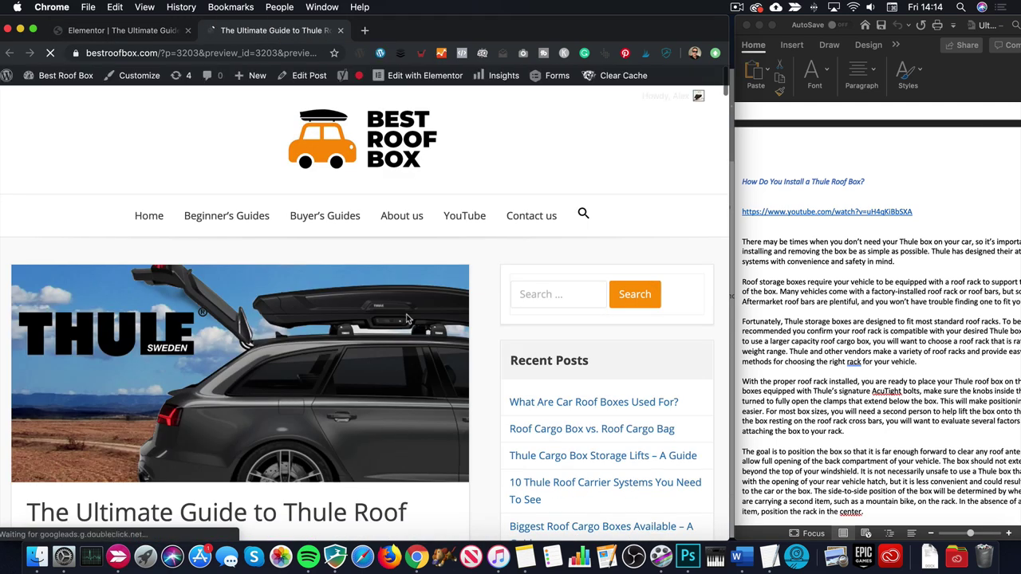
{"action": "scroll", "coordinate": [406, 318], "scroll_direction": "down", "scroll_amount": 5}
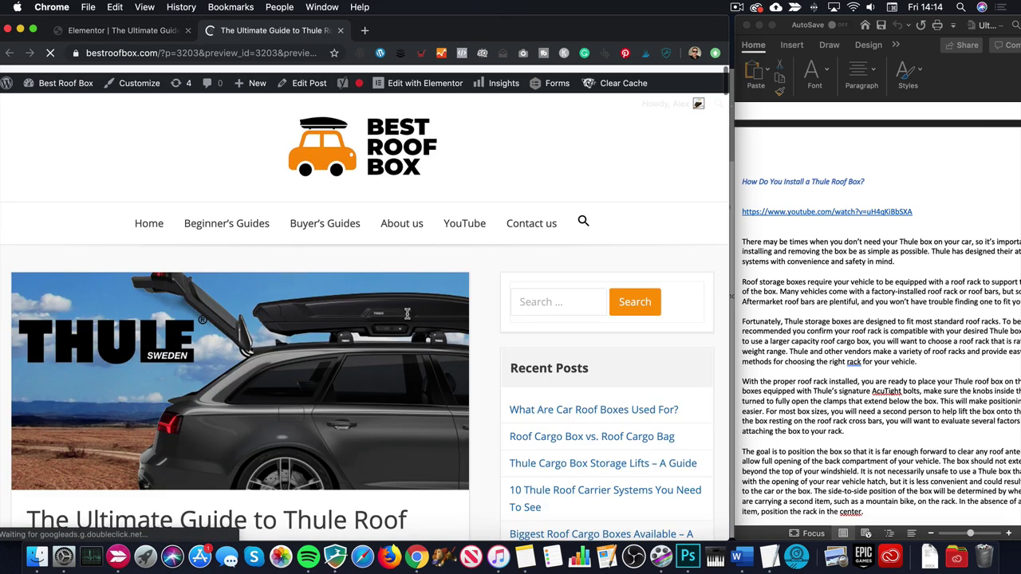
{"action": "scroll", "coordinate": [406, 317], "scroll_direction": "down", "scroll_amount": 5}
{"action": "scroll", "coordinate": [408, 317], "scroll_direction": "down", "scroll_amount": 2}
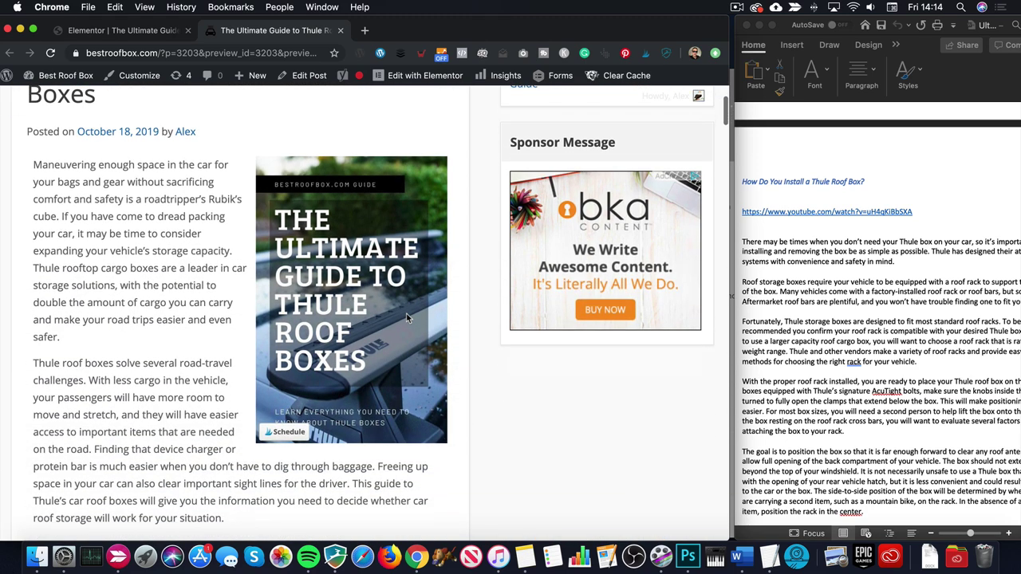
{"action": "scroll", "coordinate": [401, 311], "scroll_direction": "up", "scroll_amount": 1}
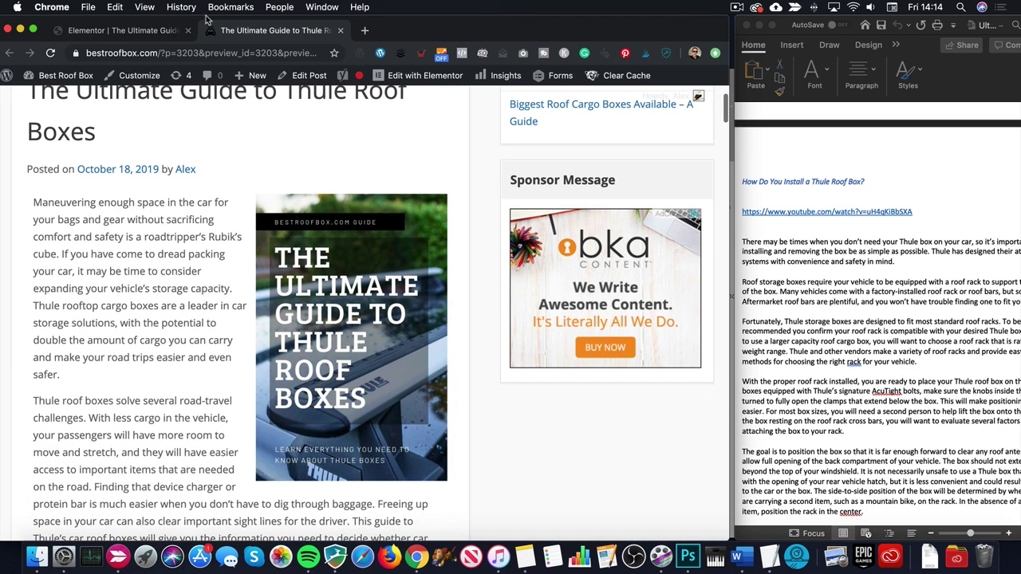
- Return to the Elementor editor and set the introduction image's custom width to 250 px
{"action": "left_click", "coordinate": [119, 30]}
{"action": "left_click", "coordinate": [137, 275]}
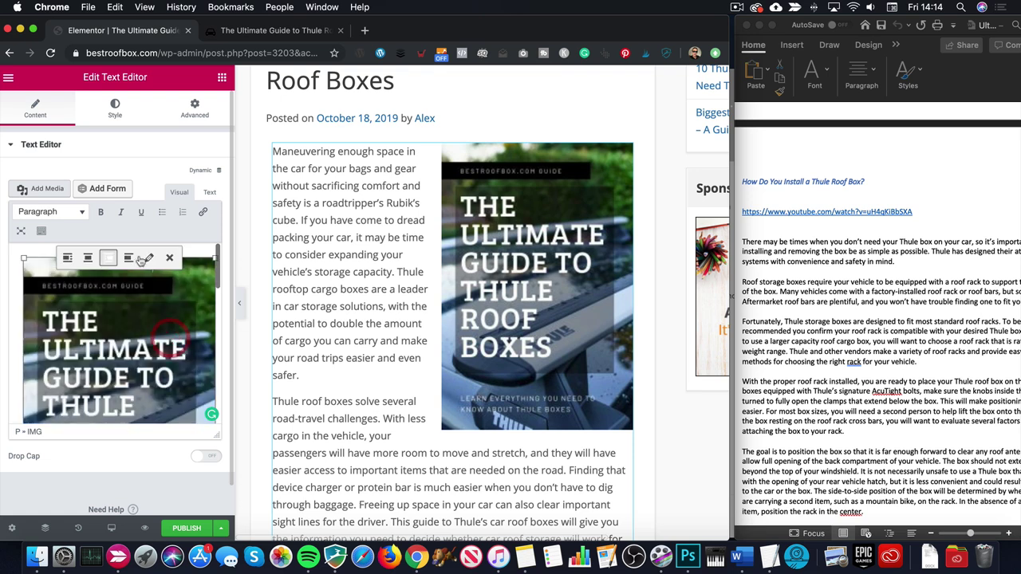
{"action": "left_click", "coordinate": [146, 254]}
{"action": "double_click", "coordinate": [181, 323]}
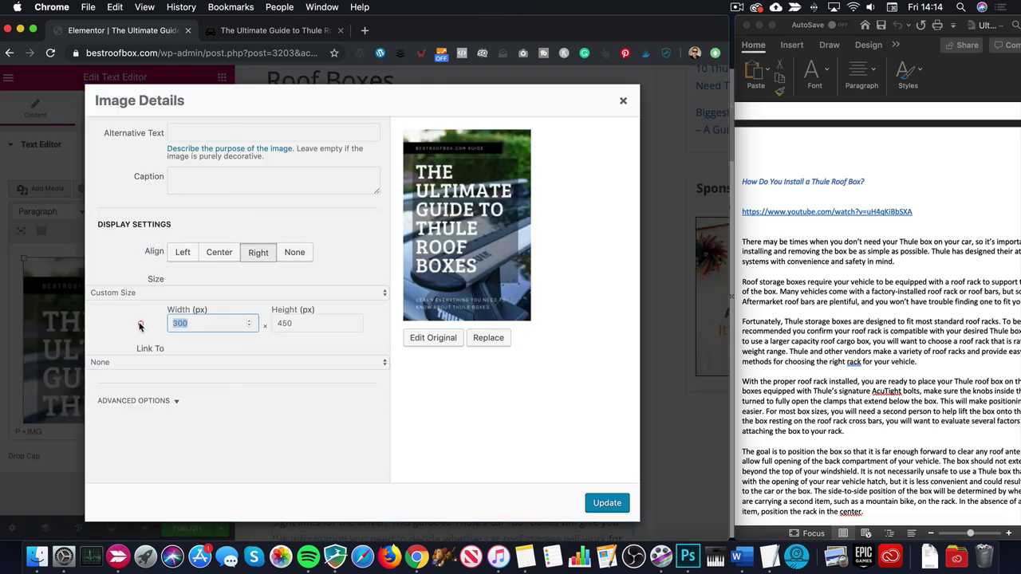
{"action": "type", "text": "250"}
{"action": "key", "text": "Tab"}
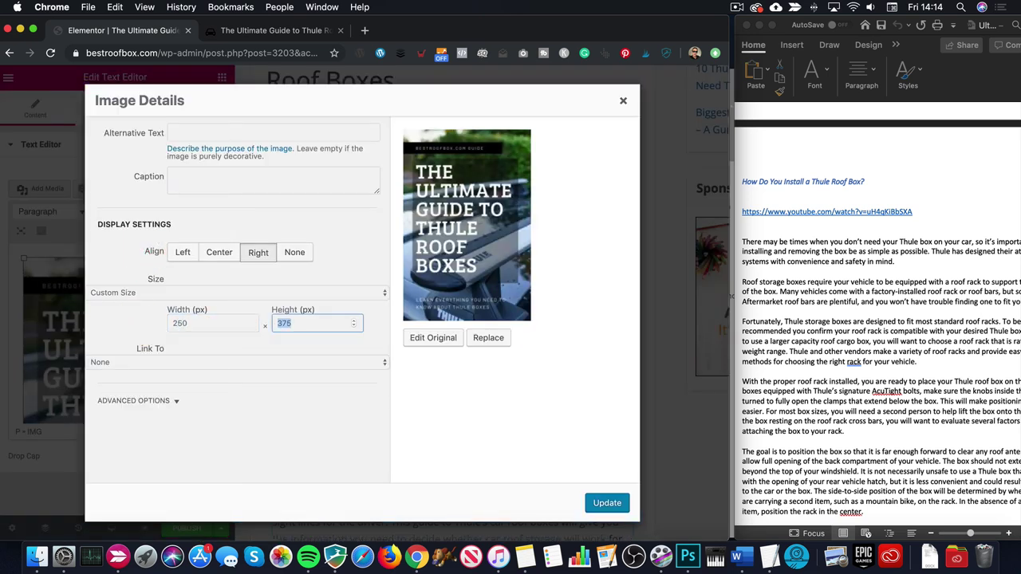
{"action": "left_click", "coordinate": [611, 503]}
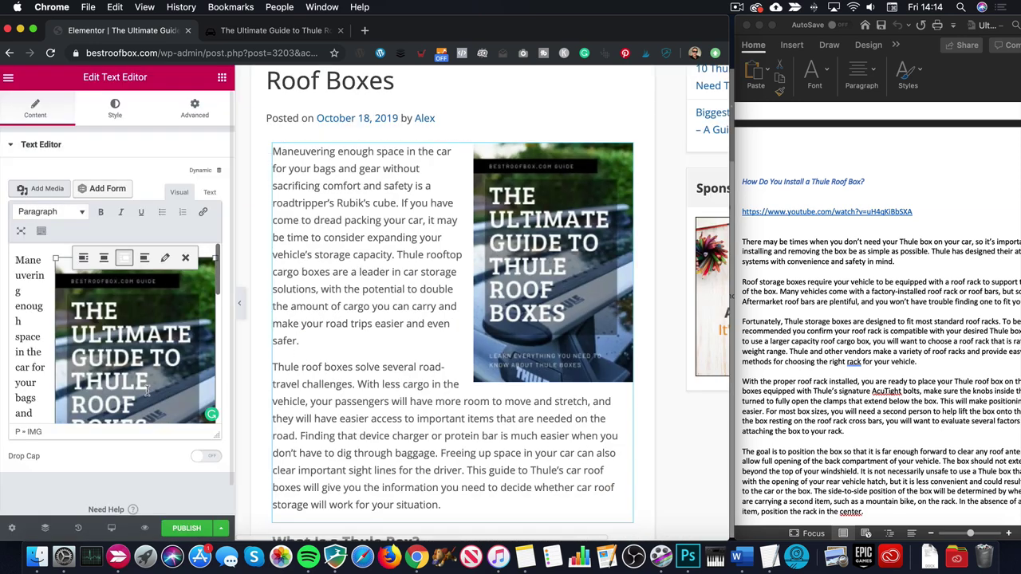
- Look through the post's sections from the introduction down to "What Is the Largest Thule Roof Box?" for a place to add an image
{"action": "scroll", "coordinate": [499, 303], "scroll_direction": "down", "scroll_amount": 2}
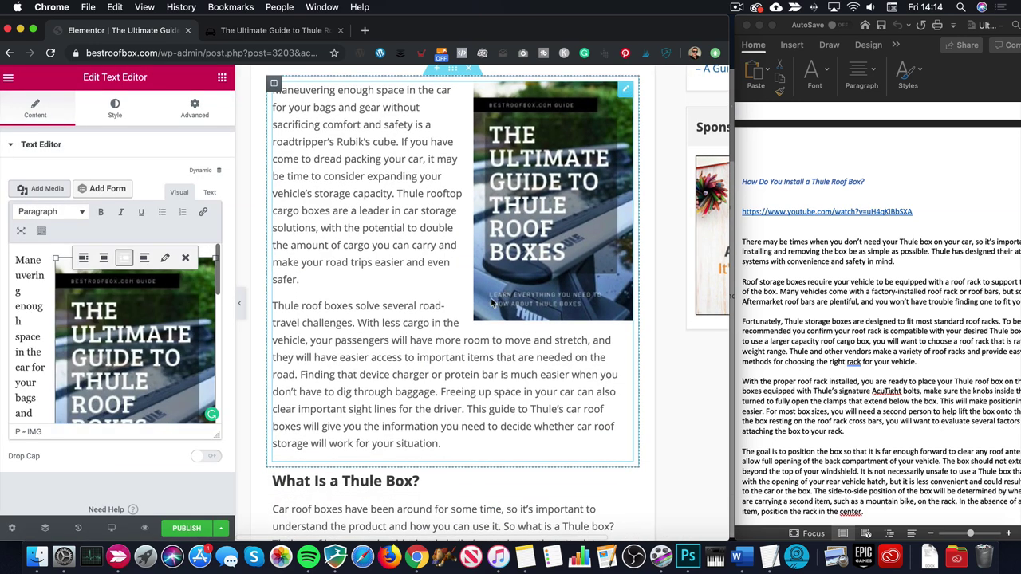
{"action": "scroll", "coordinate": [490, 297], "scroll_direction": "down", "scroll_amount": 10}
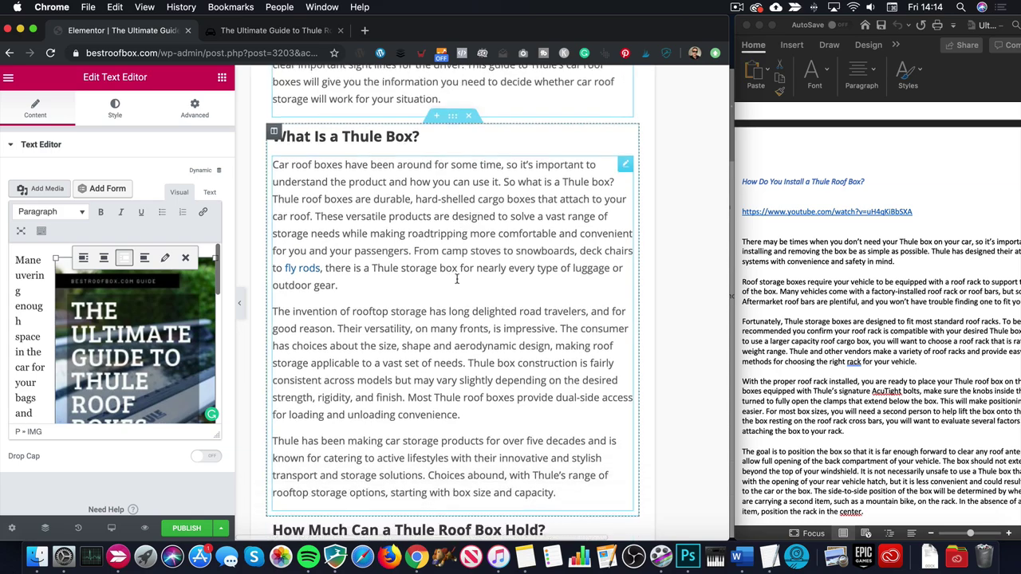
{"action": "scroll", "coordinate": [457, 278], "scroll_direction": "down", "scroll_amount": 8}
{"action": "scroll", "coordinate": [459, 296], "scroll_direction": "up", "scroll_amount": 9}
{"action": "scroll", "coordinate": [467, 318], "scroll_direction": "down", "scroll_amount": 8}
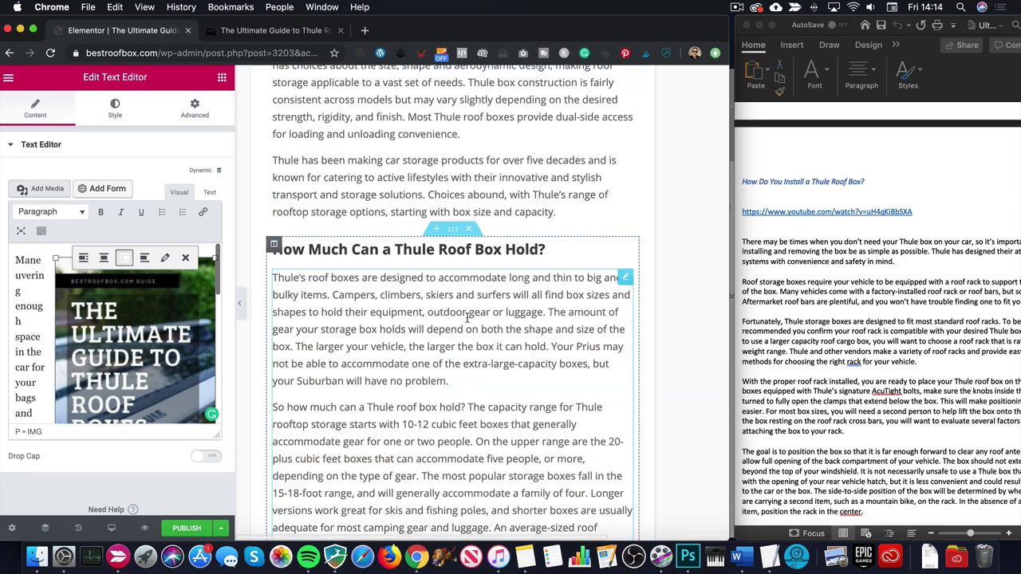
{"action": "scroll", "coordinate": [467, 317], "scroll_direction": "down", "scroll_amount": 10}
{"action": "scroll", "coordinate": [468, 319], "scroll_direction": "up", "scroll_amount": 14}
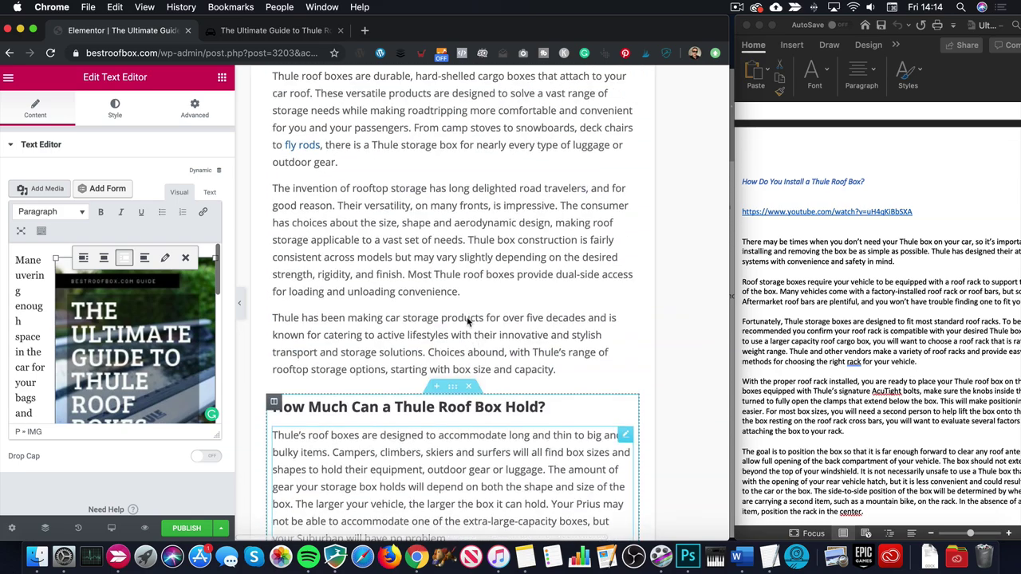
{"action": "scroll", "coordinate": [469, 319], "scroll_direction": "up", "scroll_amount": 6}
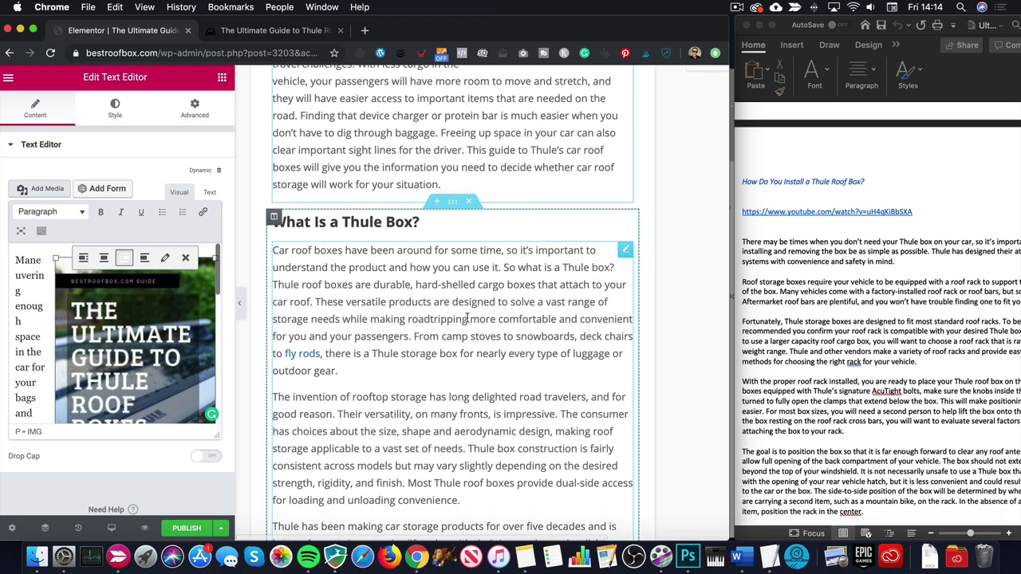
{"action": "scroll", "coordinate": [468, 318], "scroll_direction": "down", "scroll_amount": 20}
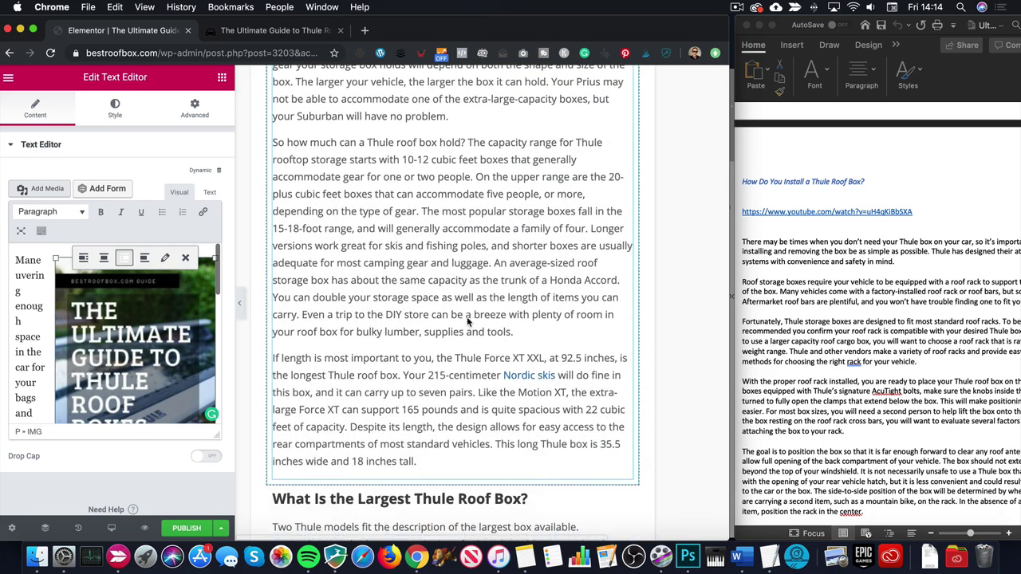
{"action": "scroll", "coordinate": [468, 319], "scroll_direction": "down", "scroll_amount": 8}
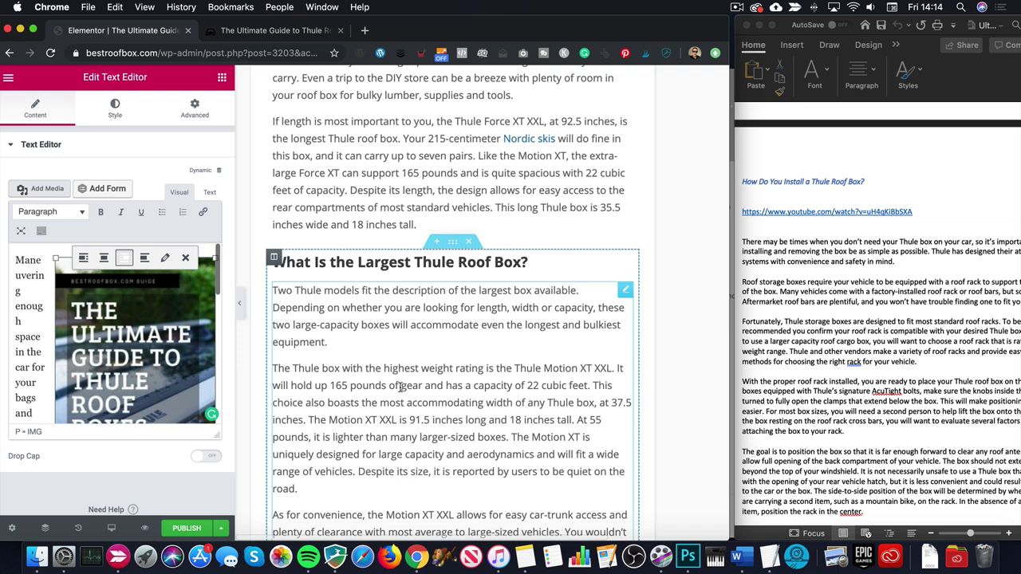
{"action": "scroll", "coordinate": [401, 387], "scroll_direction": "down", "scroll_amount": 2}
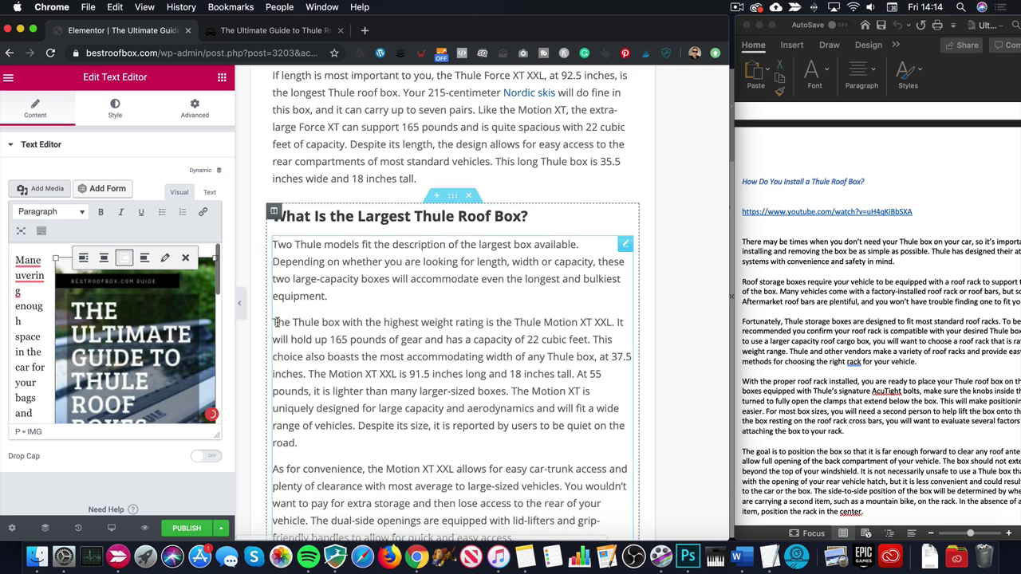
- Open the text under "What Is the Largest Thule Roof Box?" for editing and search the media library for "motion"
{"action": "left_click", "coordinate": [276, 322]}
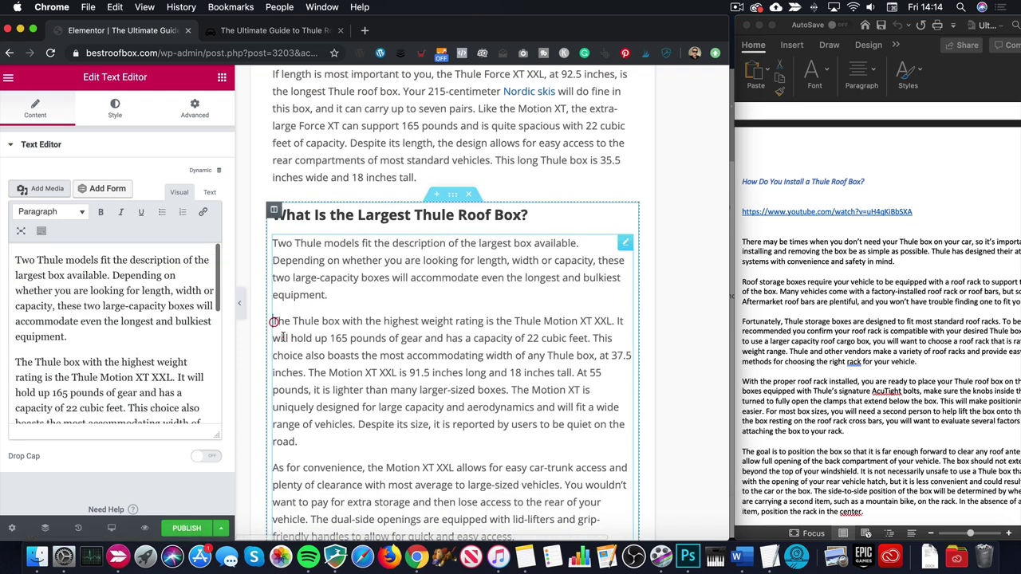
{"action": "left_click", "coordinate": [44, 193]}
{"action": "left_click", "coordinate": [472, 154]}
{"action": "type", "text": "m"}
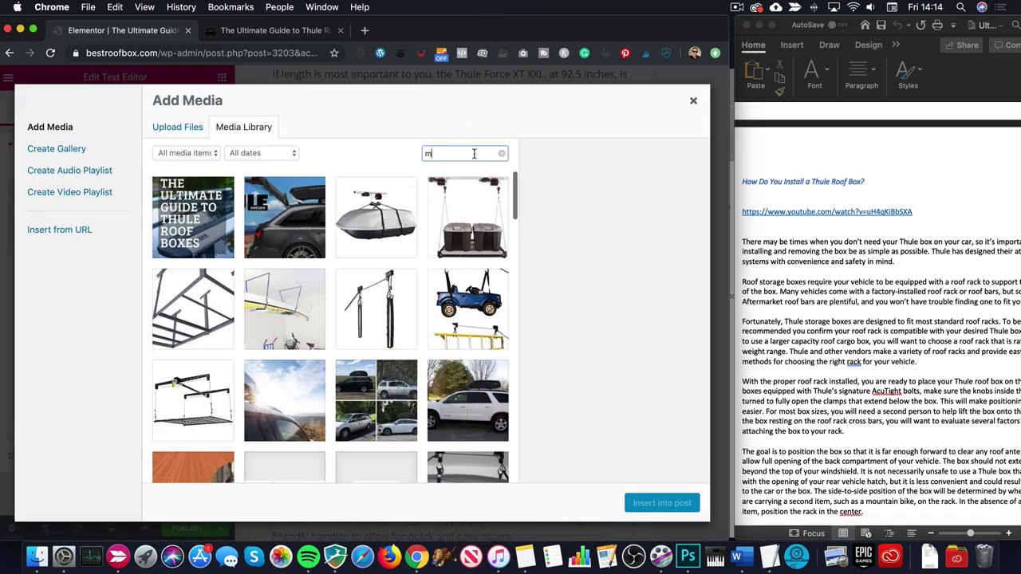
{"action": "type", "text": "otion"}
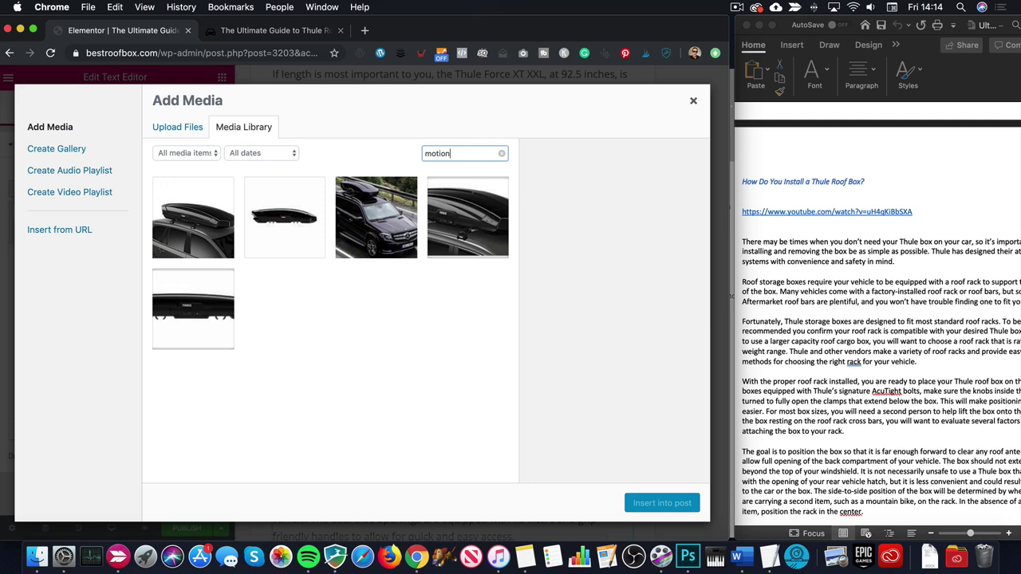
- Compare the found images and insert the 512 by 362 px Thule-Motion-XT-XXL-Cargo-Carrier.jpg into the "What Is the Largest Thule Roof Box?" text
{"action": "left_click", "coordinate": [192, 231]}
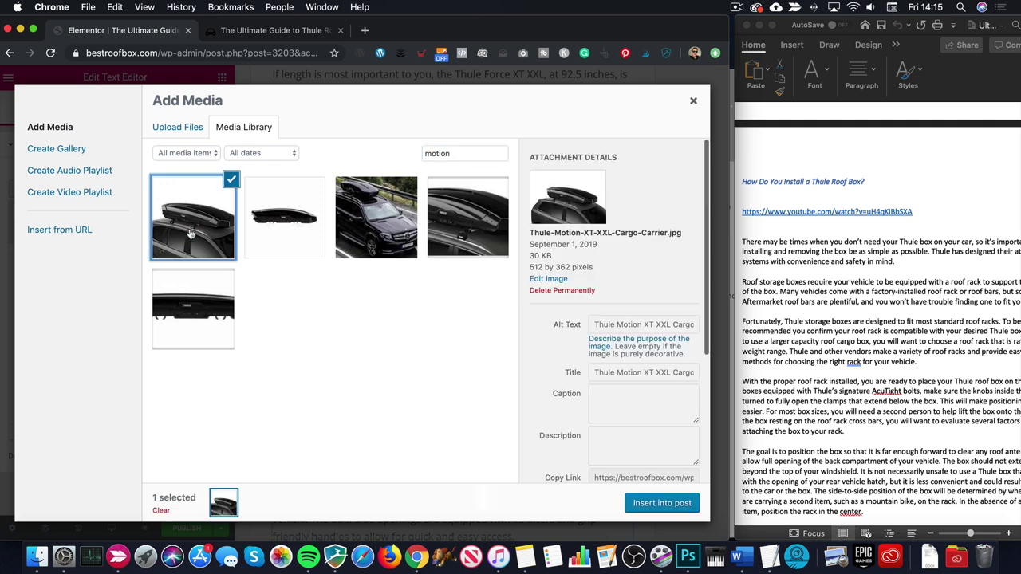
{"action": "left_click", "coordinate": [304, 218]}
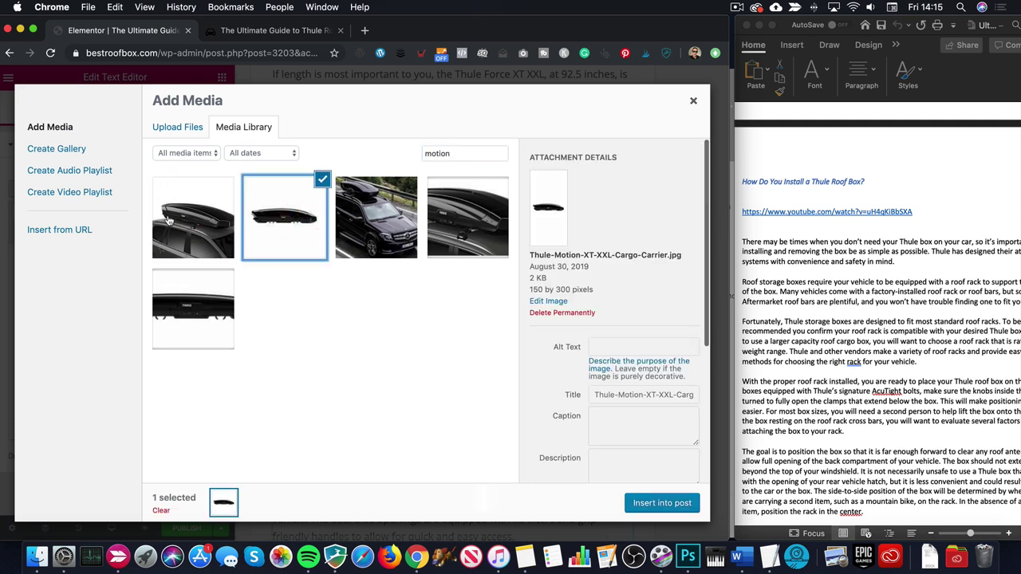
{"action": "left_click", "coordinate": [169, 216]}
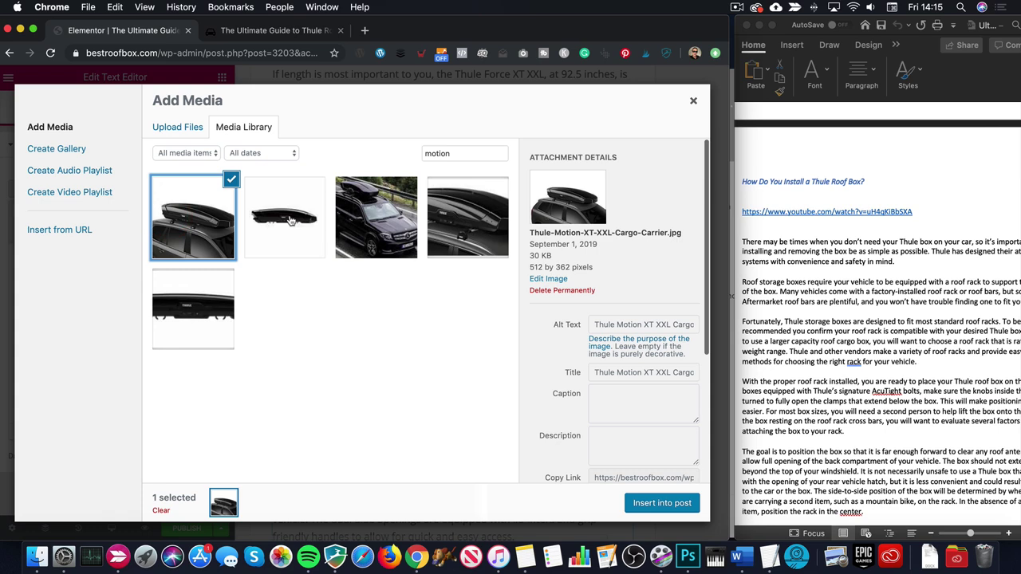
{"action": "left_click", "coordinate": [393, 224]}
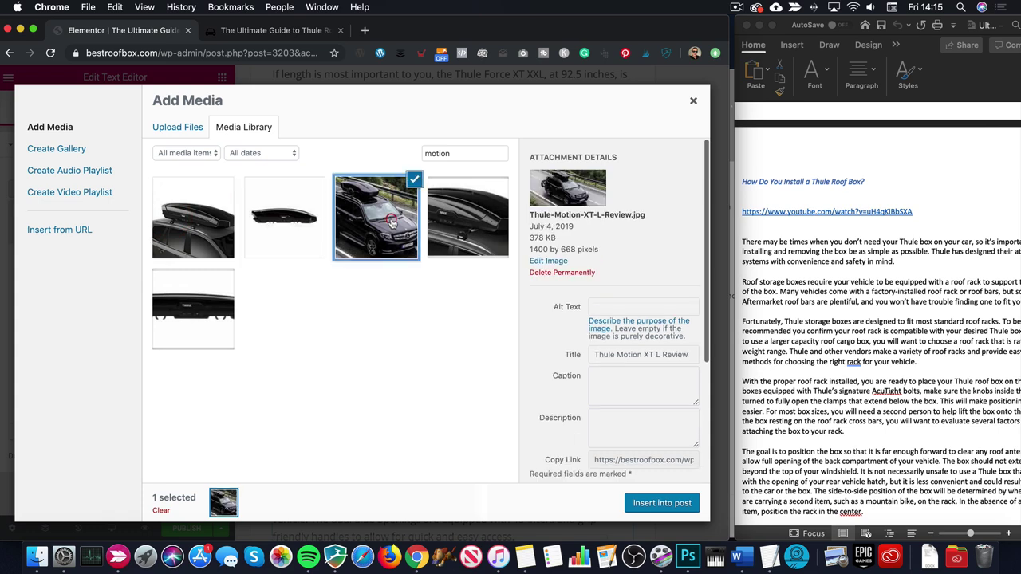
{"action": "left_click", "coordinate": [204, 222]}
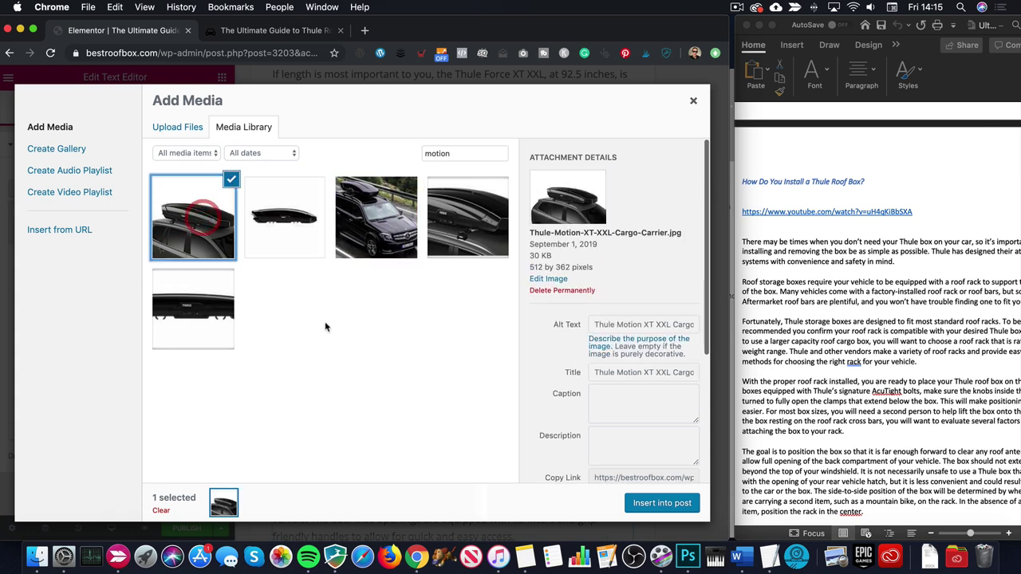
{"action": "left_click", "coordinate": [662, 503]}
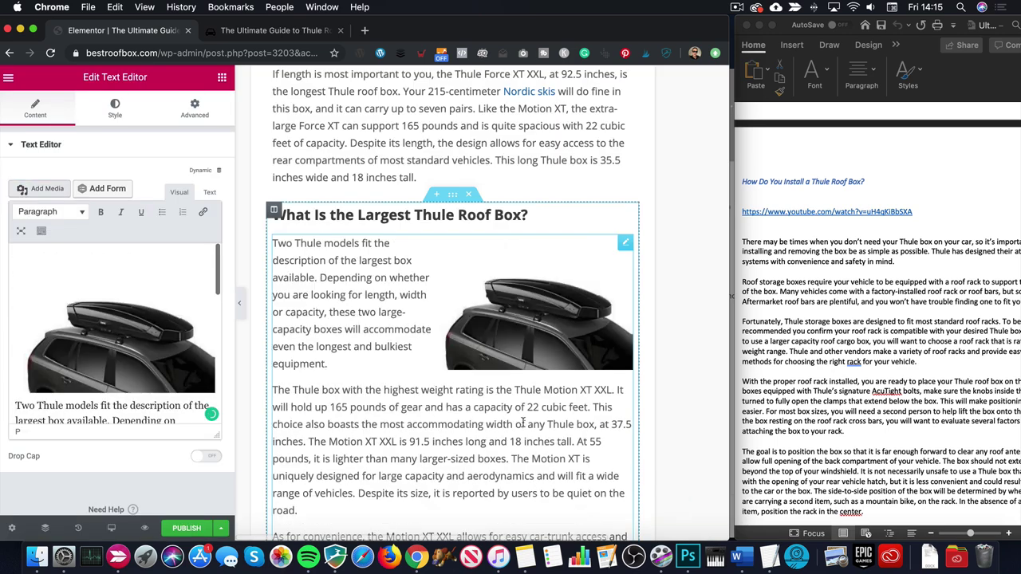
- Add the caption "The Thule Motion XT XXL" to the inserted roof box image
{"action": "scroll", "coordinate": [449, 380], "scroll_direction": "down", "scroll_amount": 1}
{"action": "left_click", "coordinate": [525, 297]}
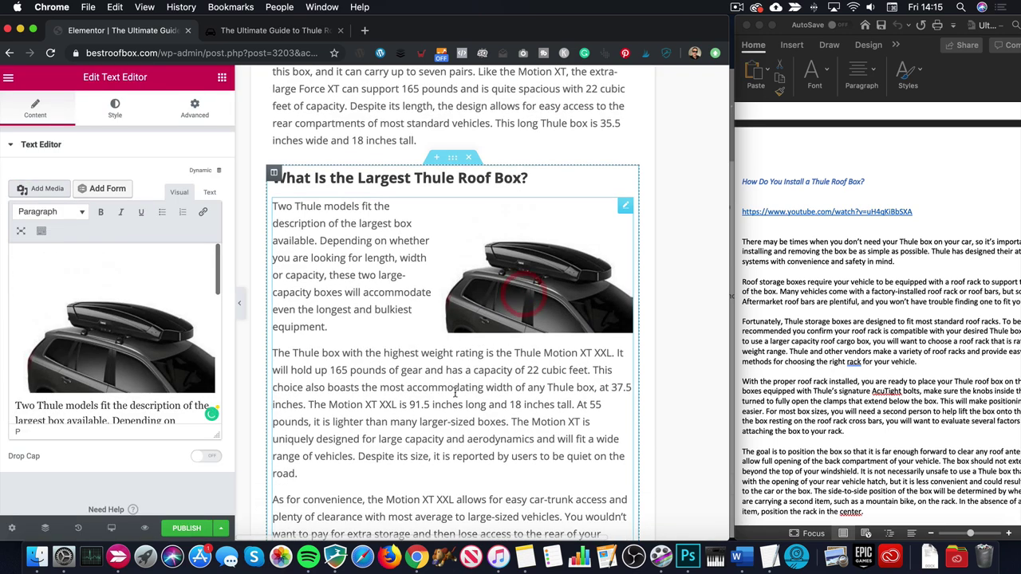
{"action": "scroll", "coordinate": [537, 291], "scroll_direction": "down", "scroll_amount": 4}
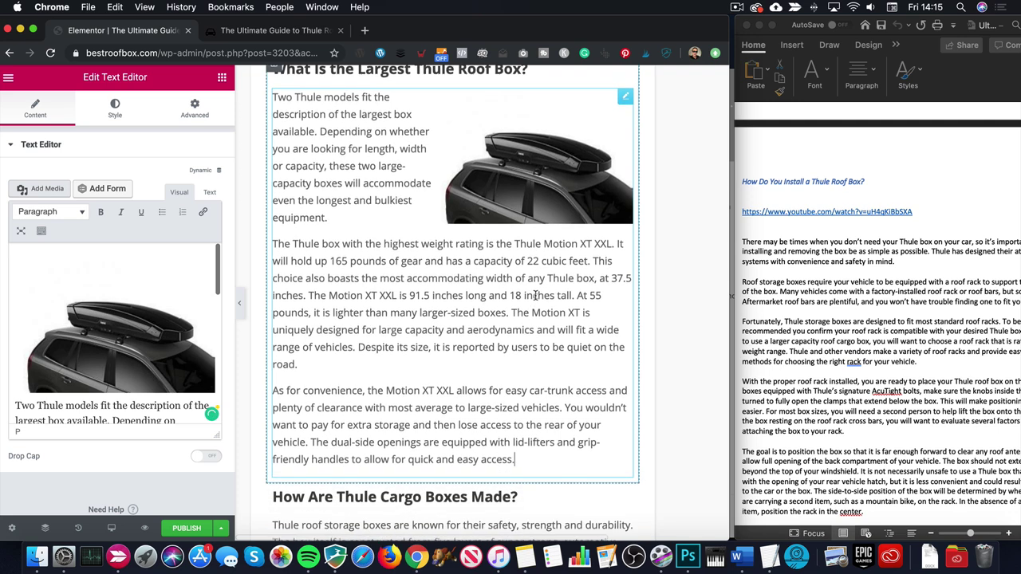
{"action": "scroll", "coordinate": [537, 292], "scroll_direction": "up", "scroll_amount": 2}
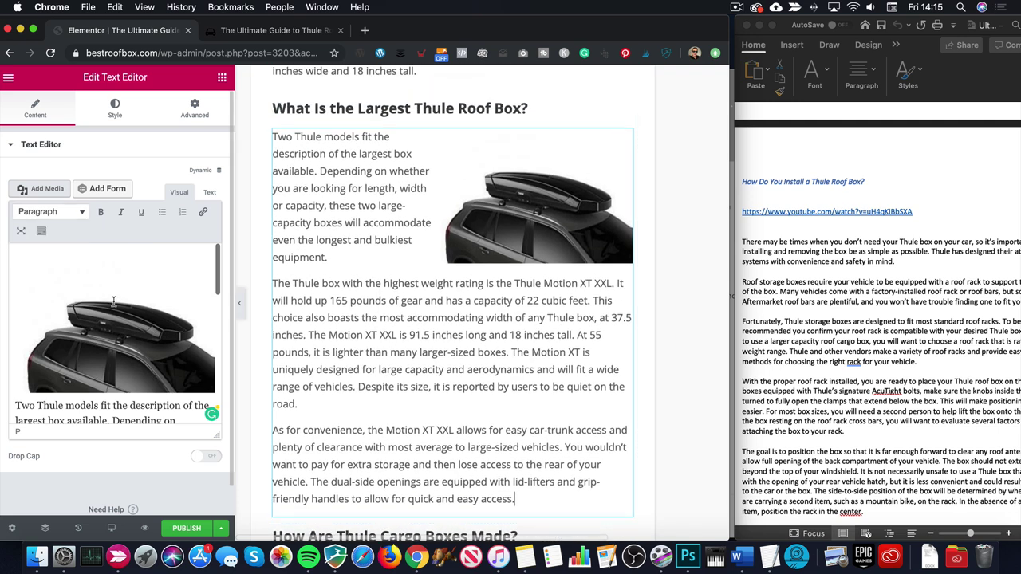
{"action": "left_click", "coordinate": [116, 304]}
{"action": "left_click", "coordinate": [148, 257]}
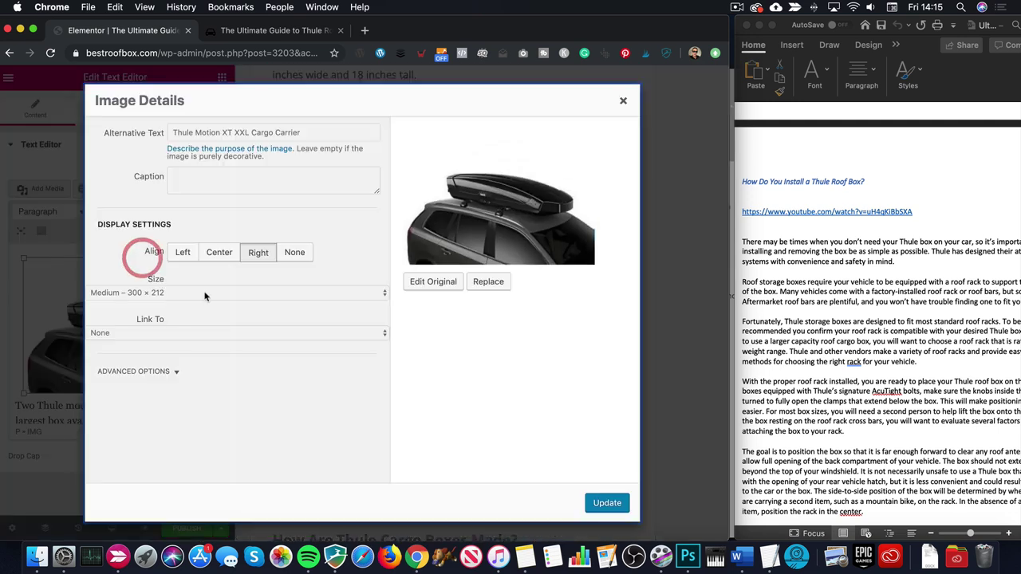
{"action": "left_click", "coordinate": [210, 180]}
{"action": "type", "text": "The Thule Motion XT XXL"}
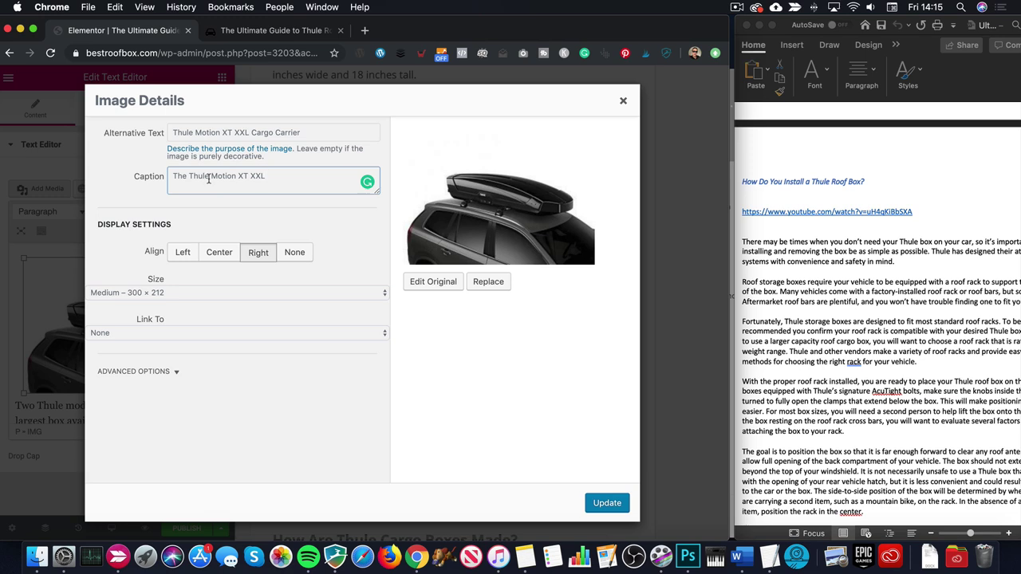
{"action": "left_click", "coordinate": [605, 502]}
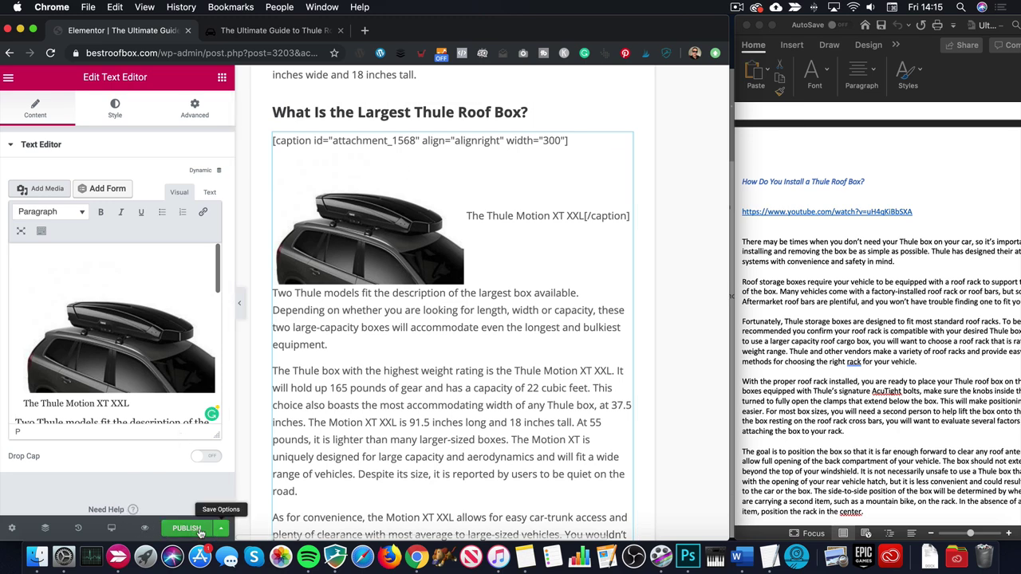
- Preview the post and check how the captioned image sits in the "What Is the Largest Thule Roof Box?" section
{"action": "left_click", "coordinate": [143, 531]}
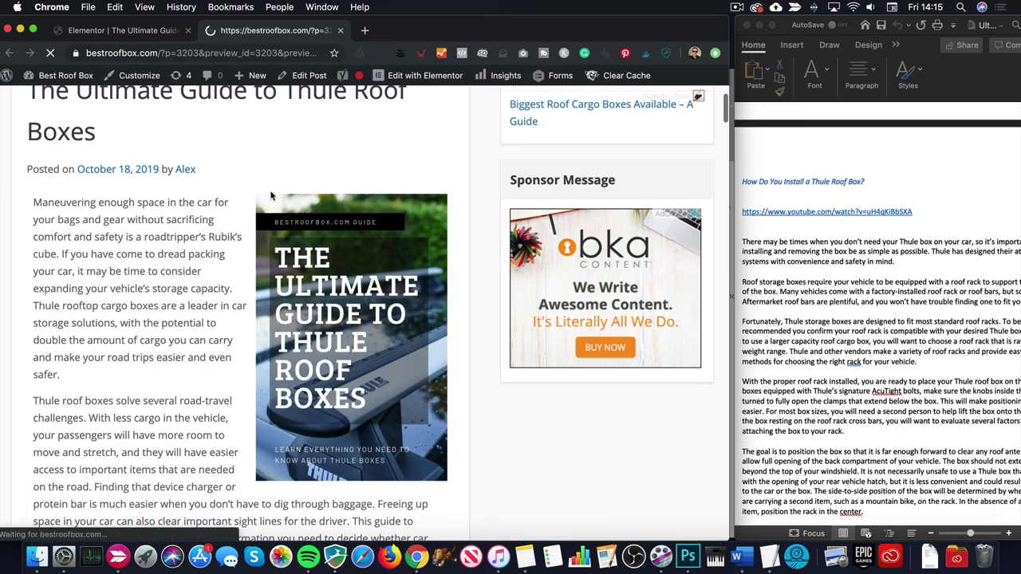
{"action": "scroll", "coordinate": [271, 196], "scroll_direction": "down", "scroll_amount": 10}
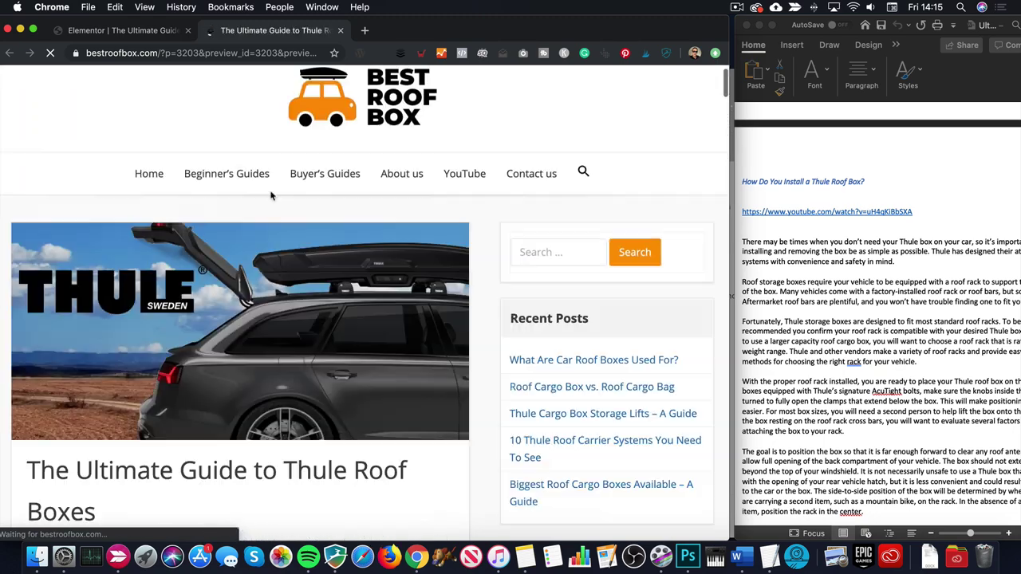
{"action": "scroll", "coordinate": [271, 195], "scroll_direction": "down", "scroll_amount": 3}
{"action": "scroll", "coordinate": [270, 195], "scroll_direction": "down", "scroll_amount": 15}
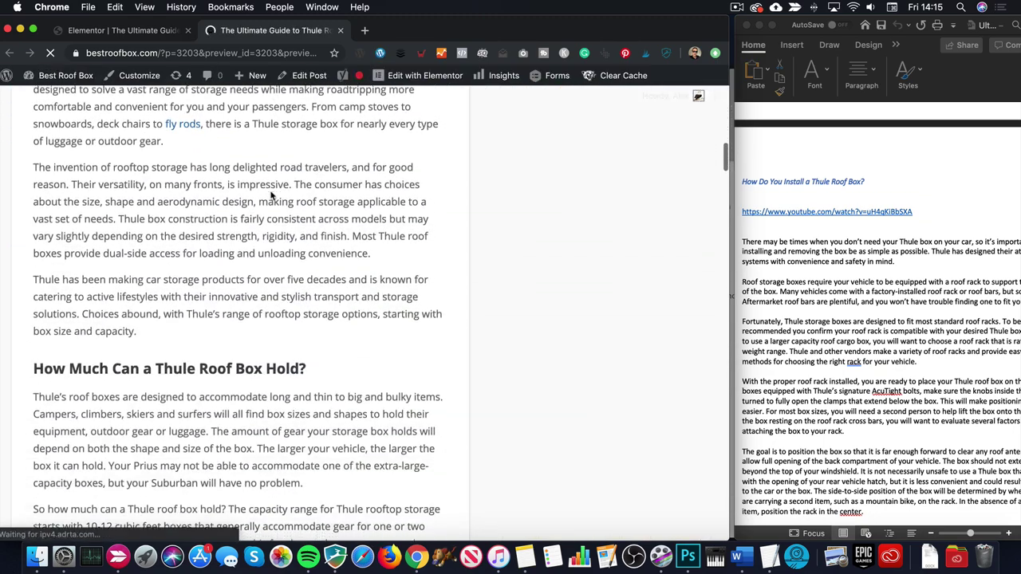
{"action": "scroll", "coordinate": [271, 196], "scroll_direction": "down", "scroll_amount": 10}
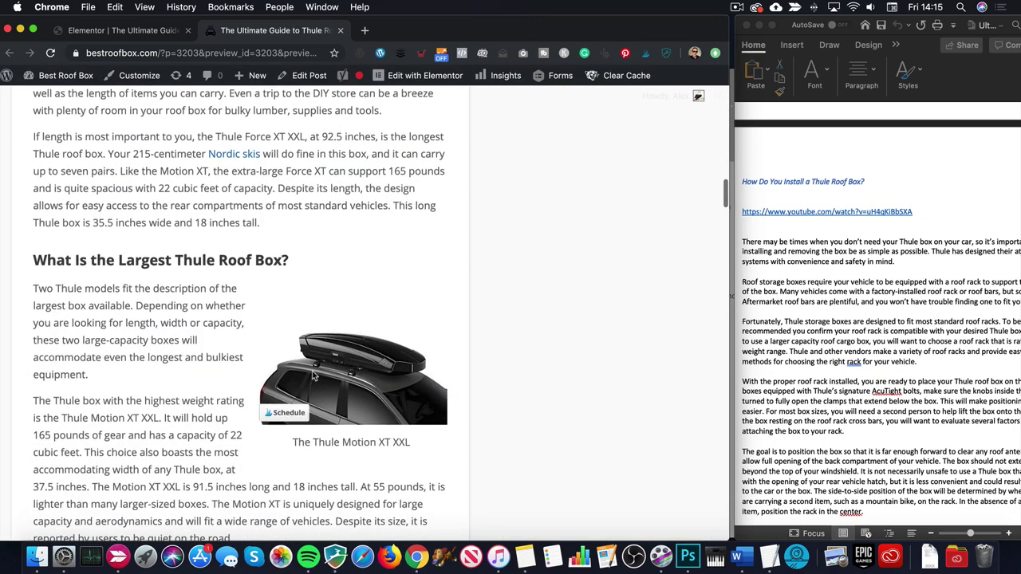
{"action": "scroll", "coordinate": [363, 370], "scroll_direction": "down", "scroll_amount": 1}
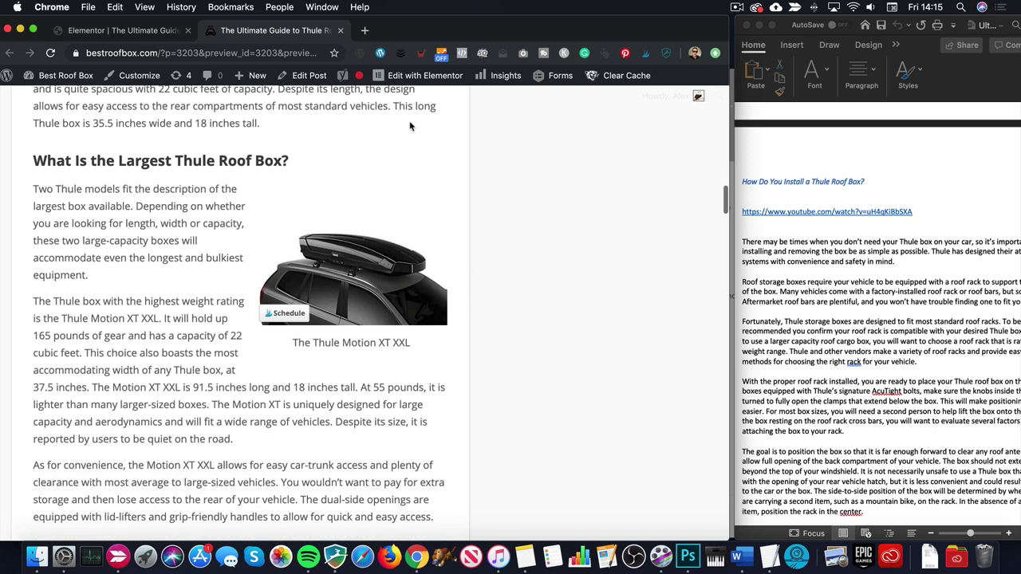
- Return to the Elementor editor and open the text under "How Are Thule Cargo Boxes Made?" for editing
{"action": "left_click", "coordinate": [150, 29]}
{"action": "scroll", "coordinate": [490, 341], "scroll_direction": "down", "scroll_amount": 5}
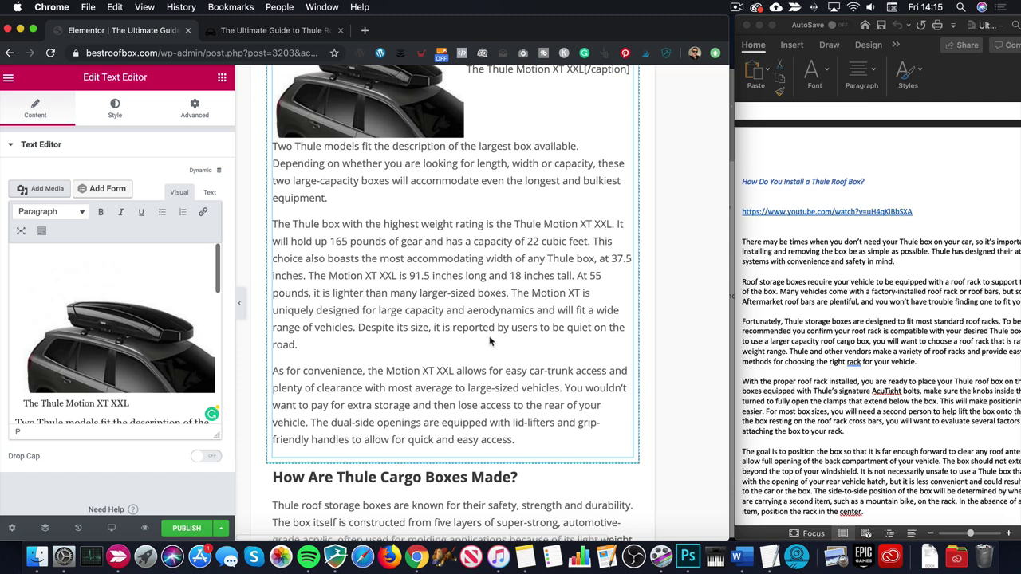
{"action": "scroll", "coordinate": [490, 351], "scroll_direction": "down", "scroll_amount": 7}
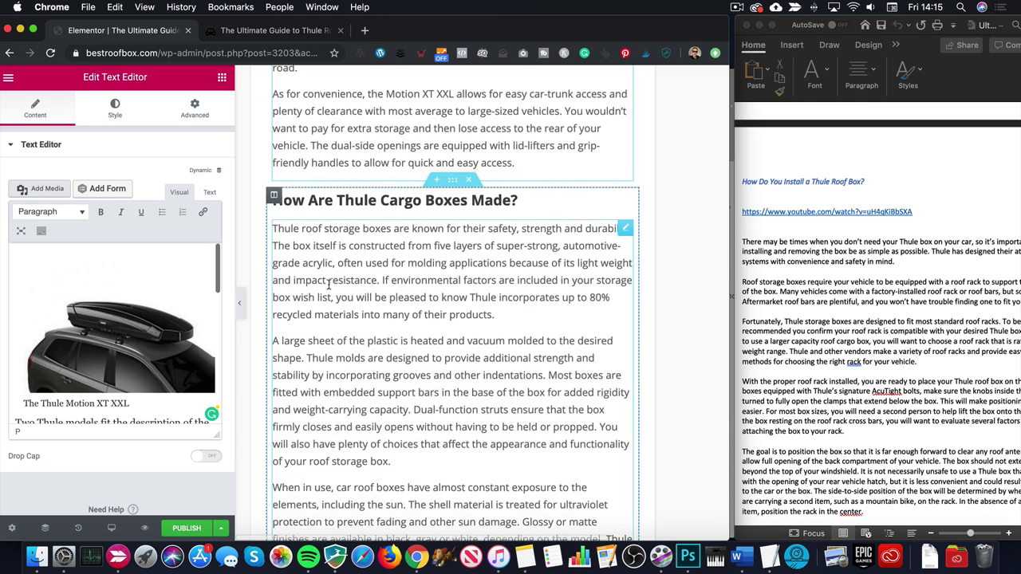
{"action": "left_click", "coordinate": [328, 283]}
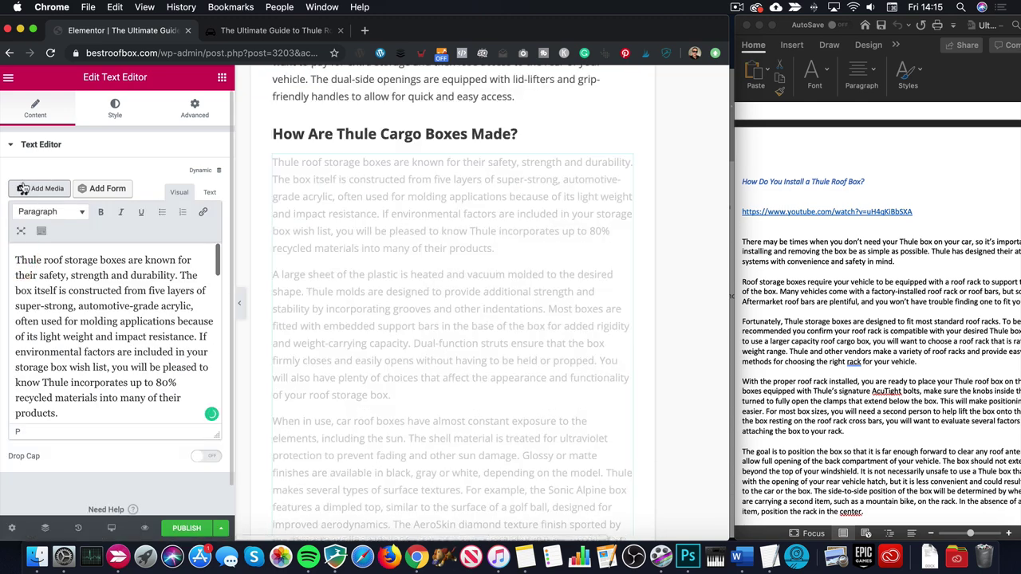
- Upload Manufactoring.jpg from the Thule Images folder and insert it at the start of the "How Are Thule Cargo Boxes Made?" text
{"action": "left_click", "coordinate": [24, 186]}
{"action": "left_click", "coordinate": [171, 127]}
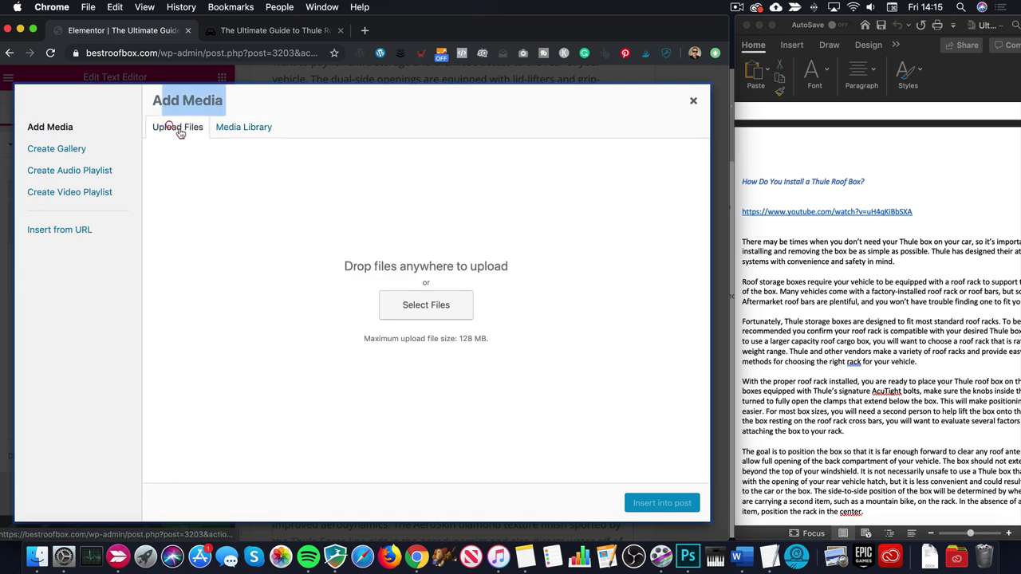
{"action": "left_click", "coordinate": [449, 299]}
{"action": "left_click", "coordinate": [288, 137]}
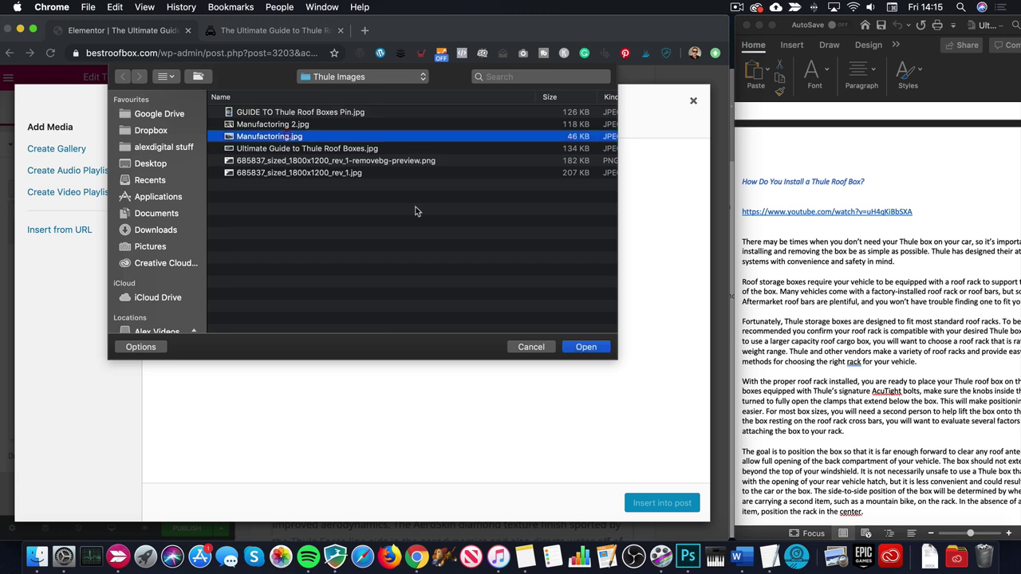
{"action": "left_click", "coordinate": [587, 347]}
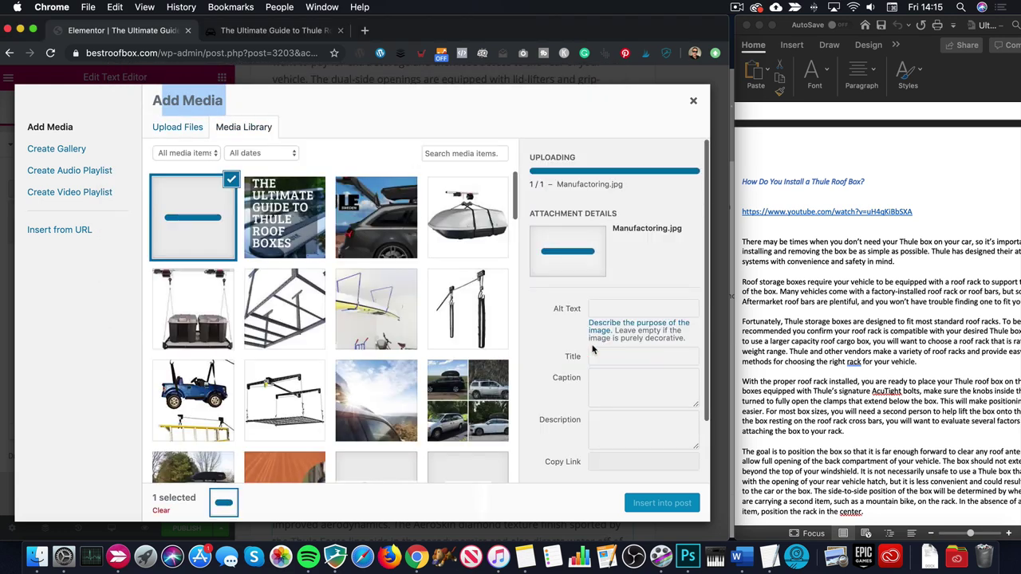
{"action": "left_click", "coordinate": [648, 501]}
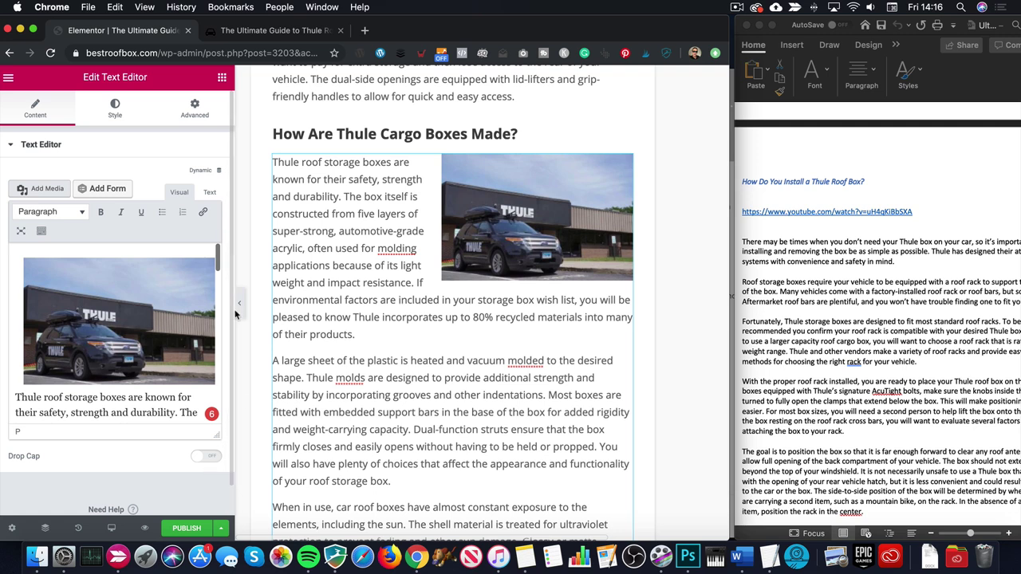
- Set the vehicle image under "How Are Thule Cargo Boxes Made?" to Full Size – 800 × 531
{"action": "left_click", "coordinate": [160, 291]}
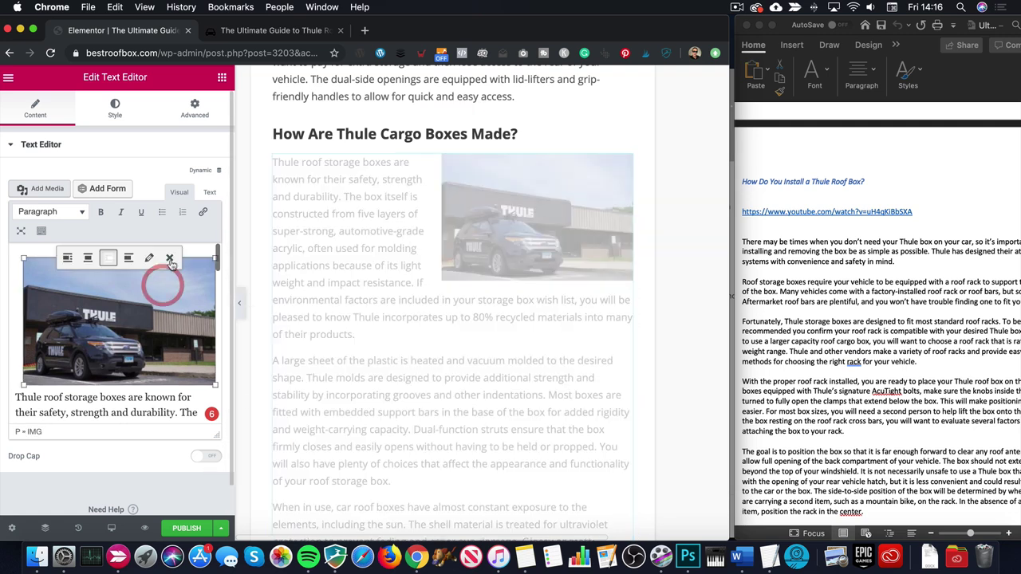
{"action": "left_click", "coordinate": [150, 258]}
{"action": "left_click", "coordinate": [163, 291]}
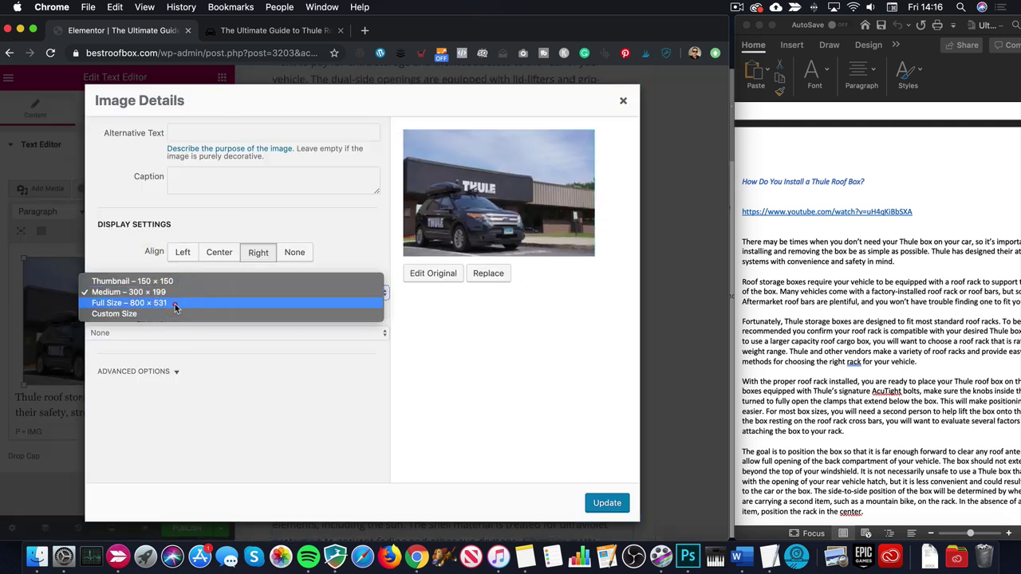
{"action": "left_click", "coordinate": [174, 301]}
{"action": "left_click", "coordinate": [607, 503]}
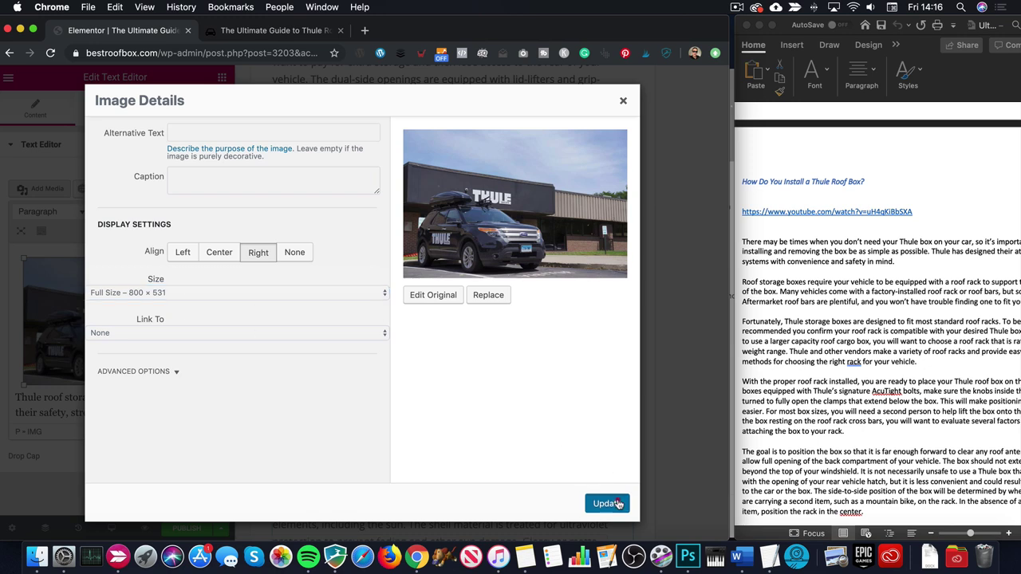
- Upload Manufactoring-2.jpg and insert it before the paragraph starting "The materials used in Thule storage boxes" in the same section
{"action": "scroll", "coordinate": [386, 403], "scroll_direction": "down", "scroll_amount": 7}
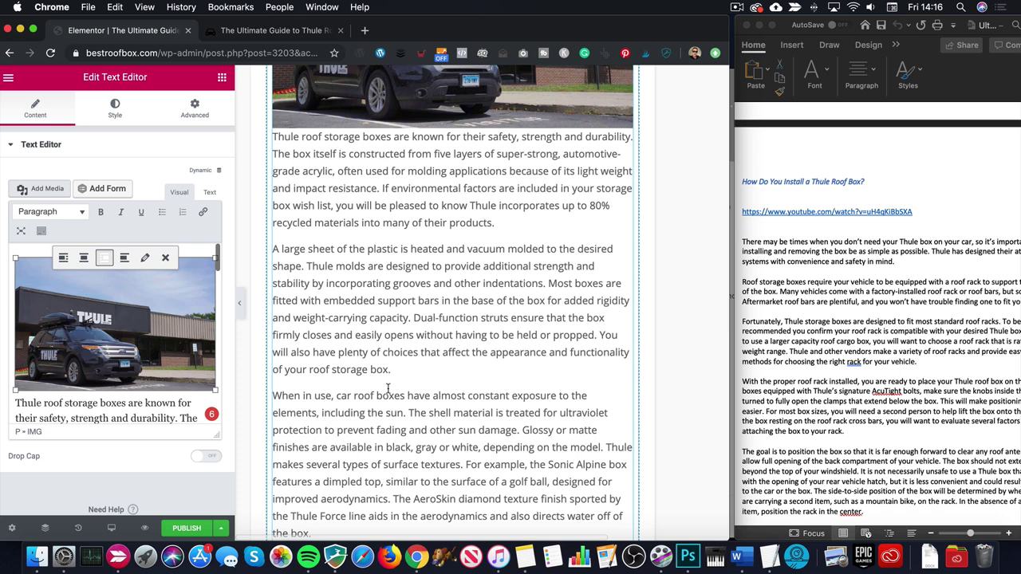
{"action": "scroll", "coordinate": [387, 388], "scroll_direction": "down", "scroll_amount": 2}
{"action": "left_click", "coordinate": [274, 328]}
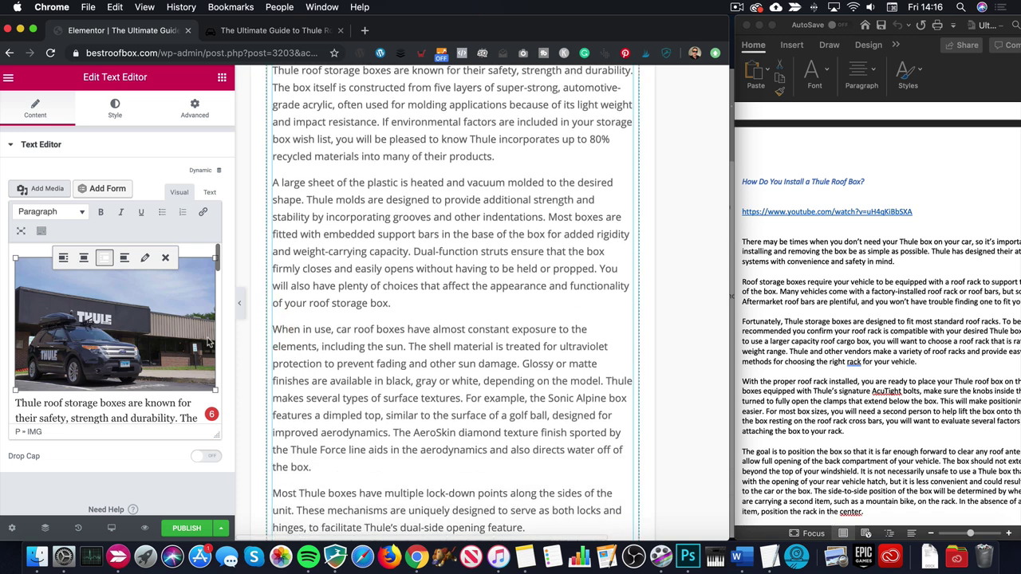
{"action": "scroll", "coordinate": [125, 357], "scroll_direction": "down", "scroll_amount": 10}
{"action": "scroll", "coordinate": [125, 359], "scroll_direction": "down", "scroll_amount": 3}
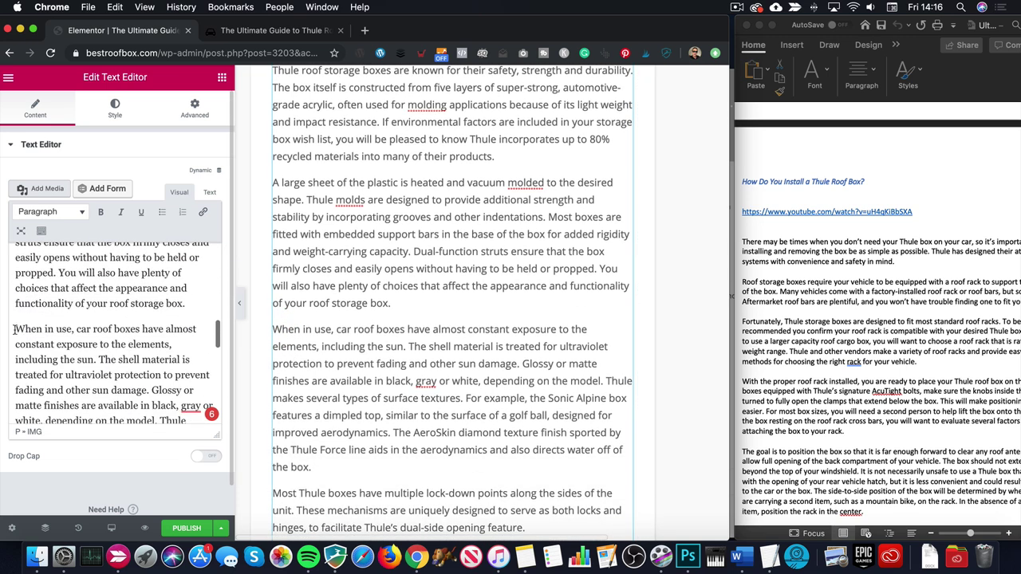
{"action": "scroll", "coordinate": [379, 375], "scroll_direction": "down", "scroll_amount": 5}
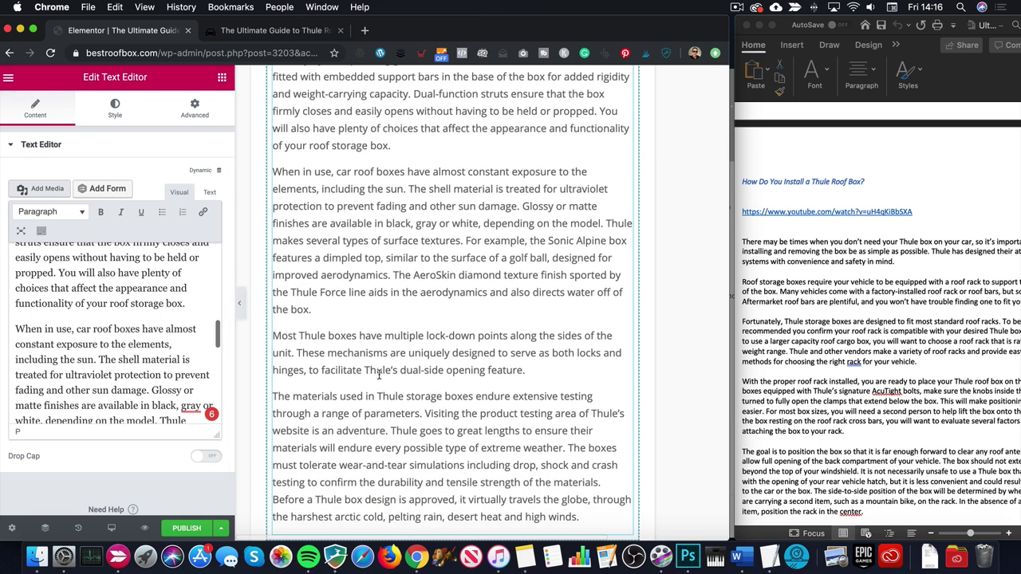
{"action": "scroll", "coordinate": [379, 375], "scroll_direction": "down", "scroll_amount": 1}
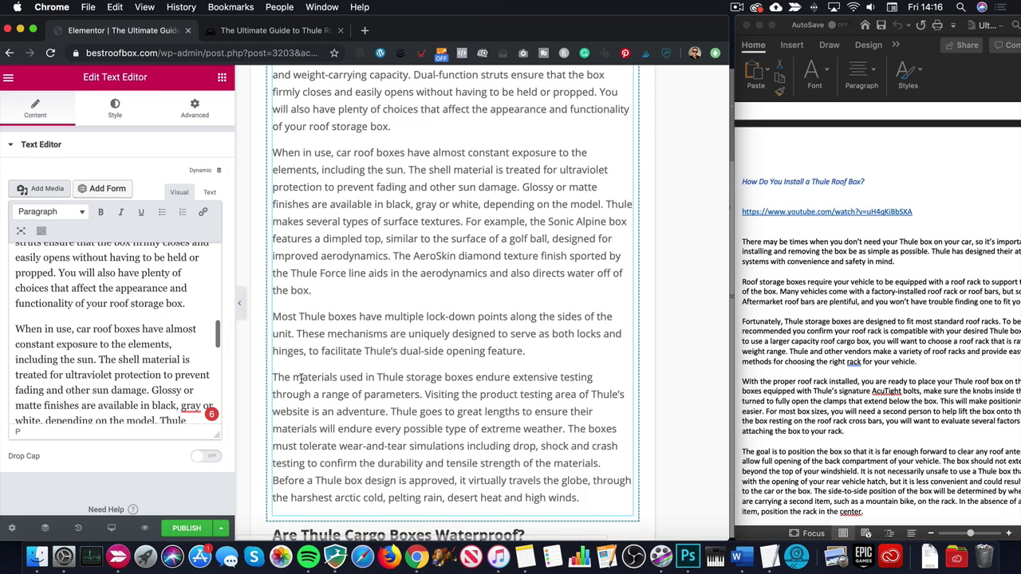
{"action": "scroll", "coordinate": [165, 346], "scroll_direction": "down", "scroll_amount": 7}
{"action": "scroll", "coordinate": [165, 346], "scroll_direction": "down", "scroll_amount": 5}
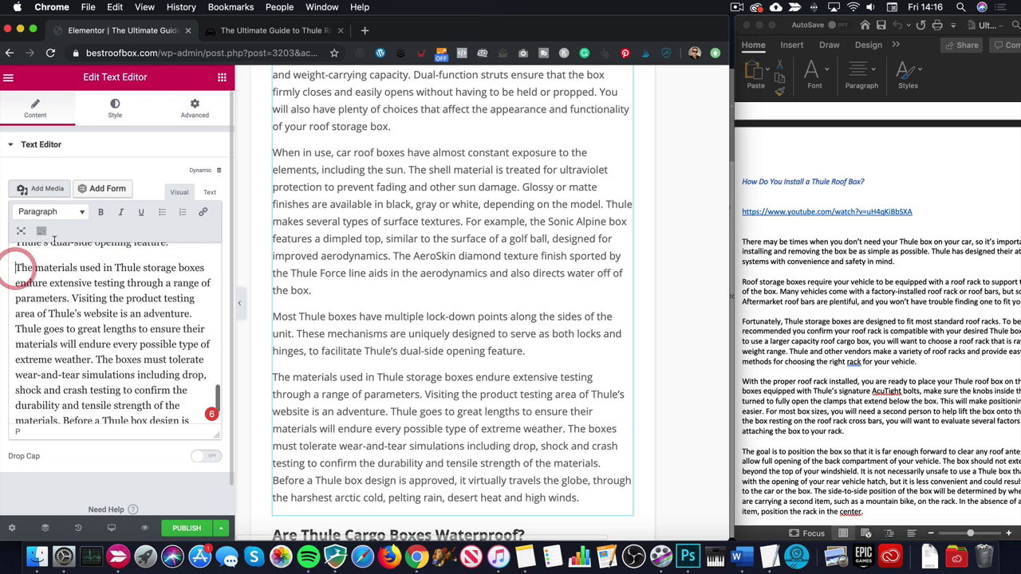
{"action": "left_click", "coordinate": [44, 189]}
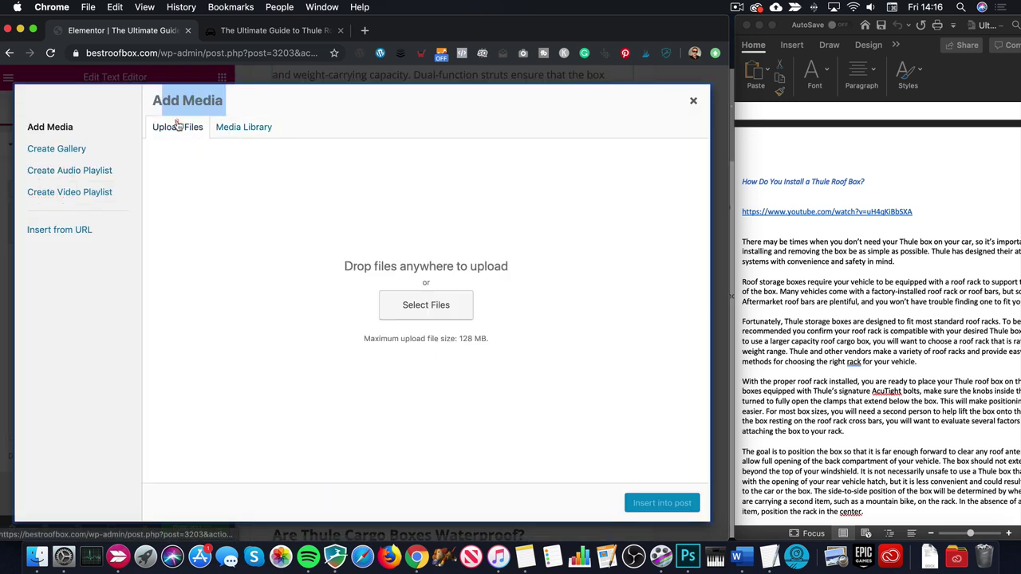
{"action": "left_click", "coordinate": [426, 305]}
{"action": "double_click", "coordinate": [291, 126]}
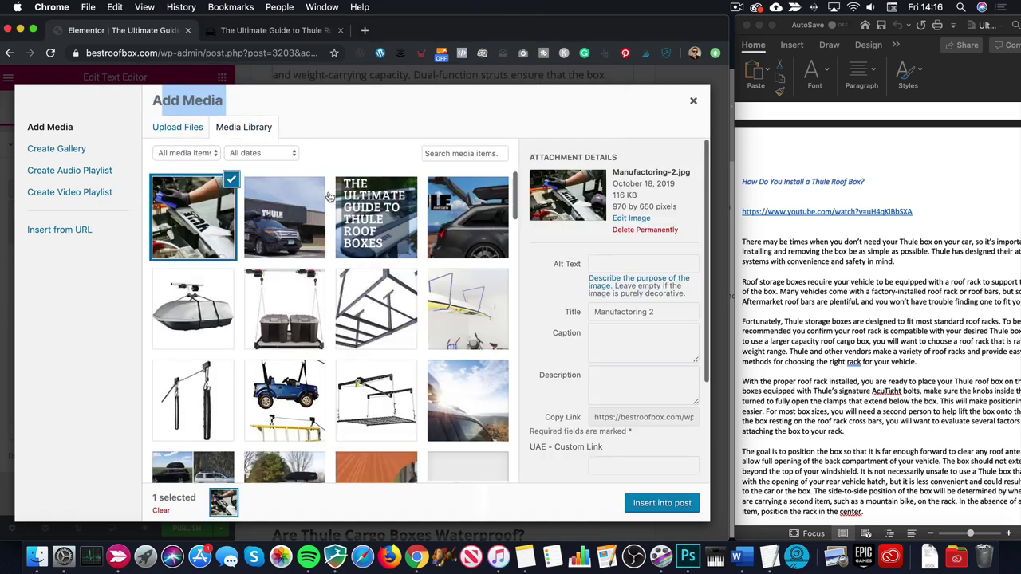
{"action": "left_click", "coordinate": [682, 504]}
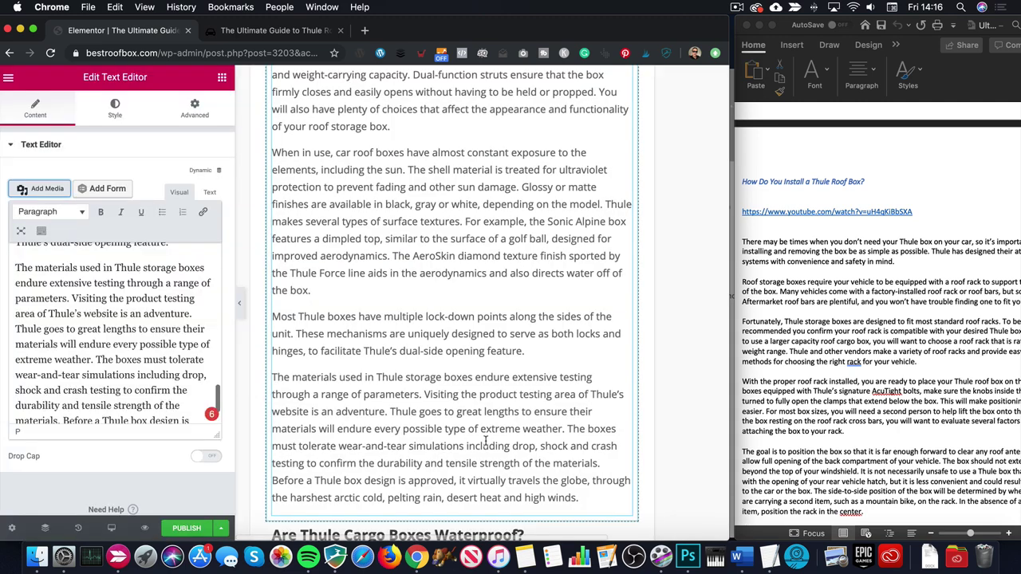
- Find the roof box image with "lock" in the media library and insert it before the "Dual-side opening boxes" paragraph in the unlocking section
{"action": "scroll", "coordinate": [414, 364], "scroll_direction": "down", "scroll_amount": 3}
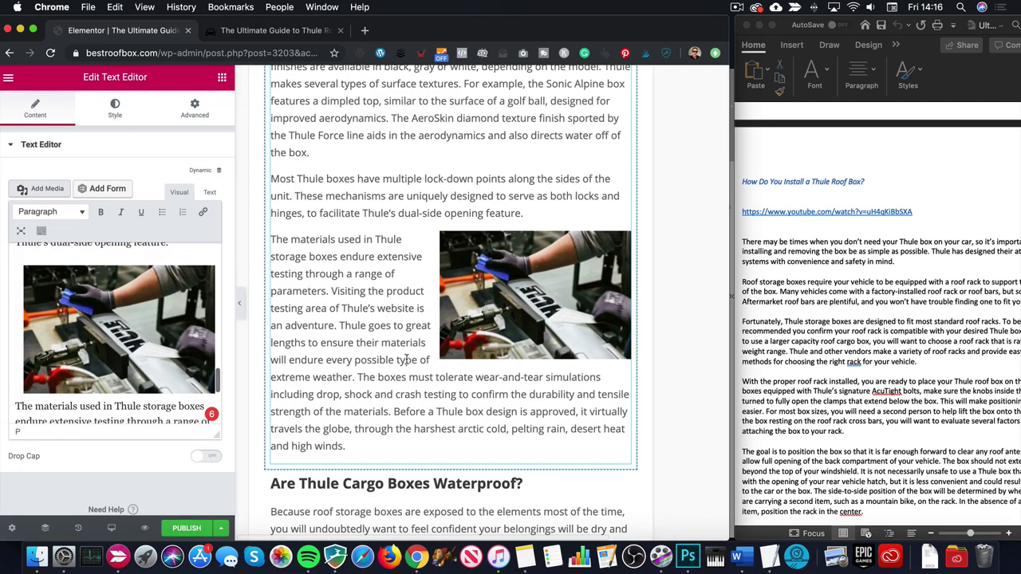
{"action": "scroll", "coordinate": [407, 359], "scroll_direction": "down", "scroll_amount": 2}
{"action": "scroll", "coordinate": [407, 359], "scroll_direction": "down", "scroll_amount": 6}
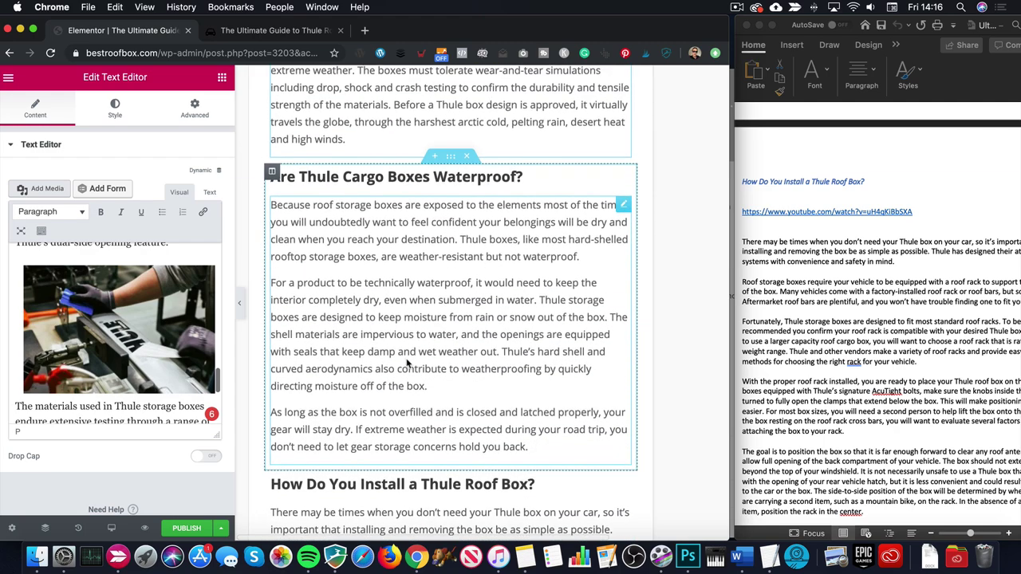
{"action": "scroll", "coordinate": [407, 365], "scroll_direction": "down", "scroll_amount": 7}
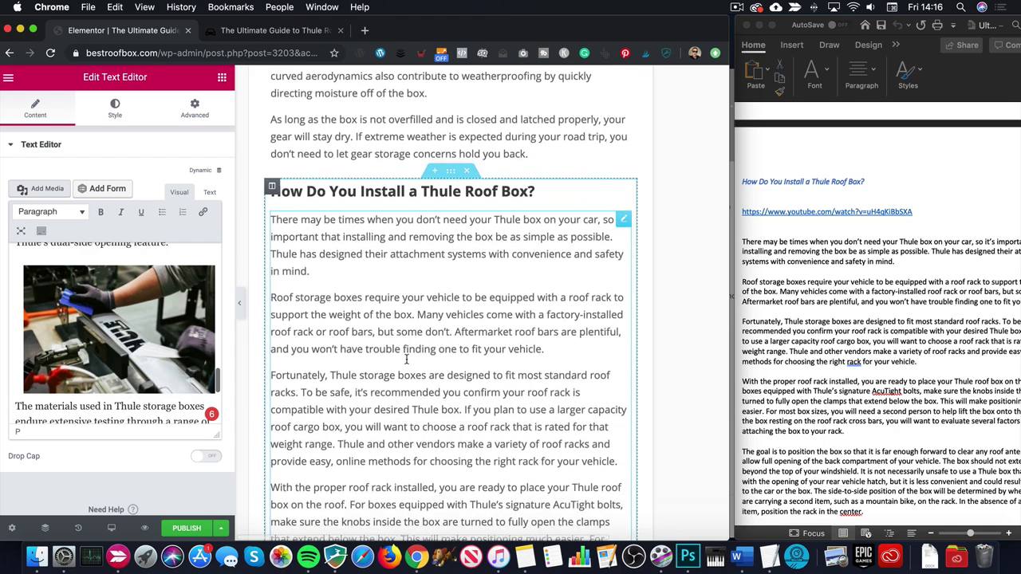
{"action": "scroll", "coordinate": [407, 360], "scroll_direction": "down", "scroll_amount": 19}
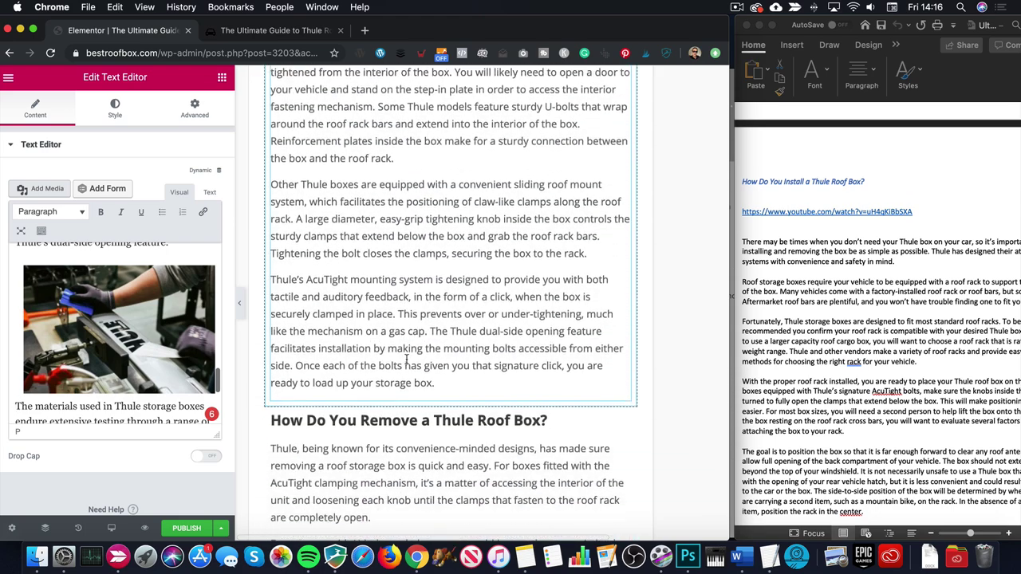
{"action": "scroll", "coordinate": [407, 360], "scroll_direction": "down", "scroll_amount": 13}
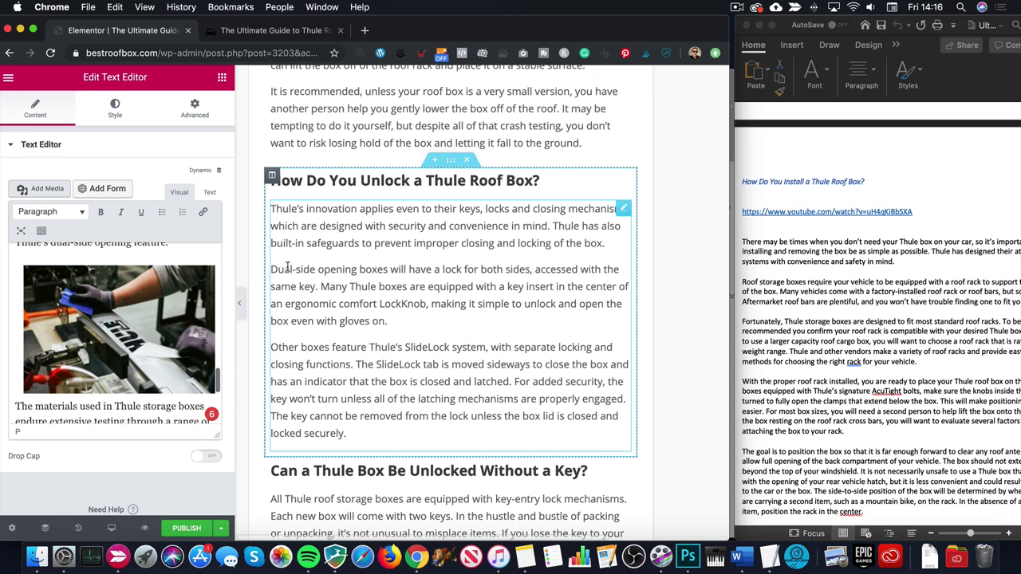
{"action": "scroll", "coordinate": [406, 271], "scroll_direction": "down", "scroll_amount": 1}
{"action": "scroll", "coordinate": [406, 271], "scroll_direction": "up", "scroll_amount": 1}
{"action": "left_click", "coordinate": [399, 268]}
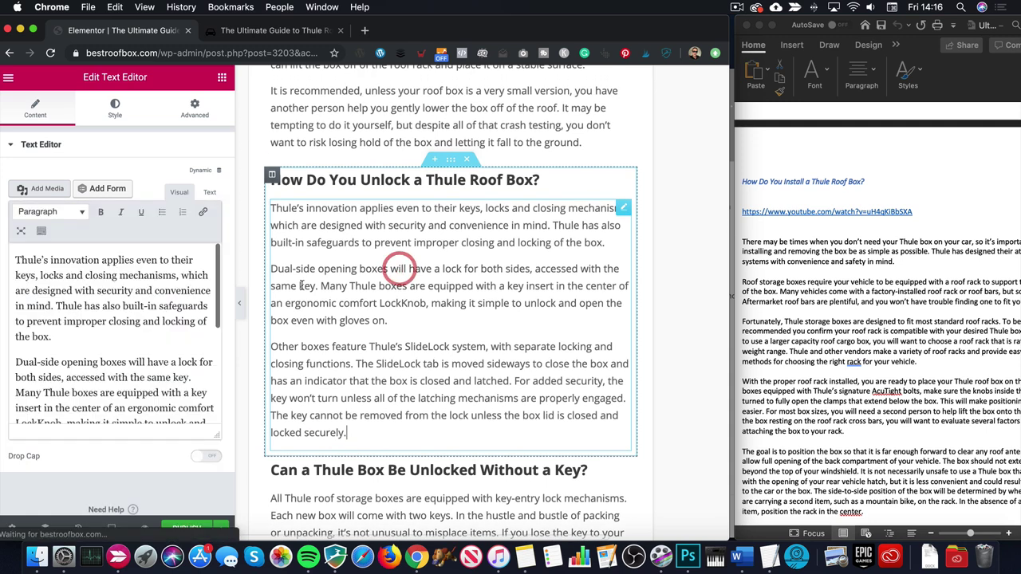
{"action": "left_click", "coordinate": [15, 363]}
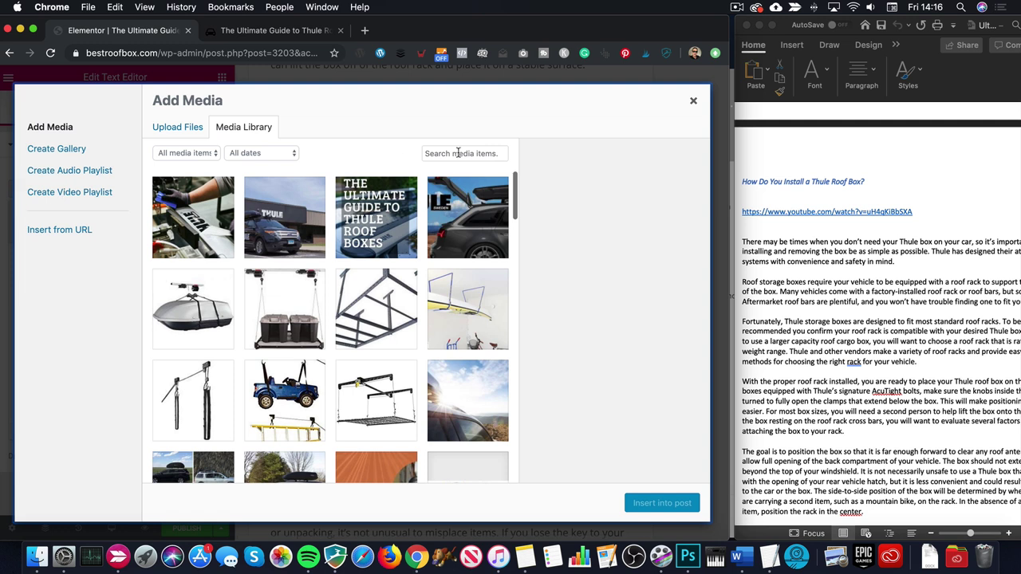
{"action": "left_click", "coordinate": [459, 152]}
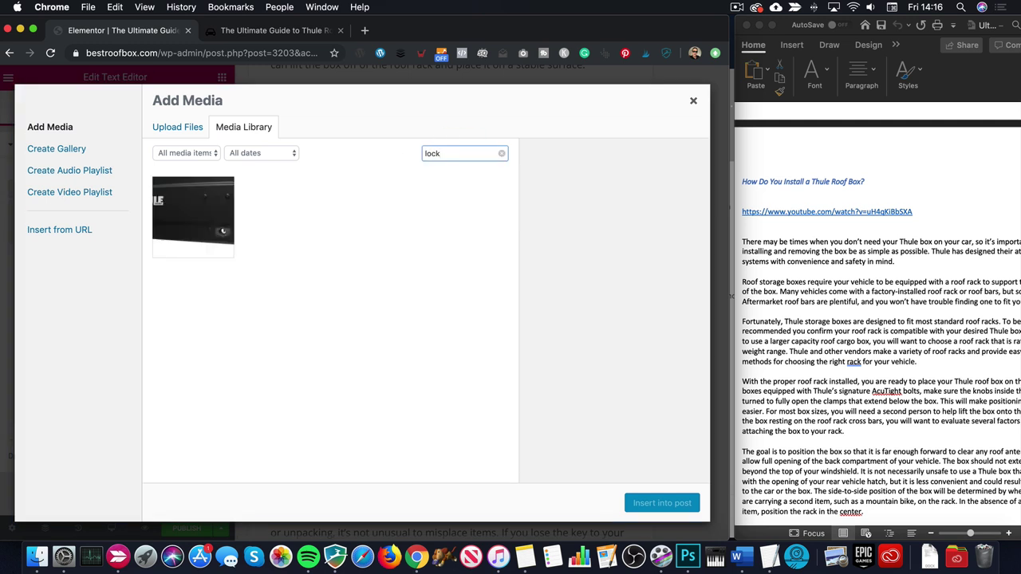
{"action": "left_click", "coordinate": [195, 217]}
{"action": "left_click", "coordinate": [661, 503]}
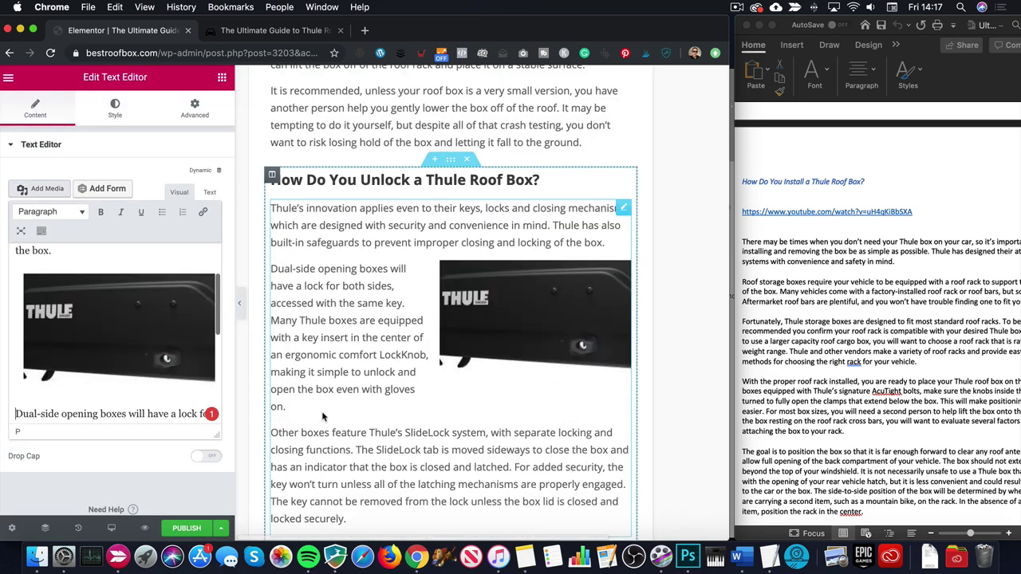
- Open the text under "What's the Best Way To Store a Thule Roof Box?" for editing
{"action": "scroll", "coordinate": [471, 381], "scroll_direction": "down", "scroll_amount": 15}
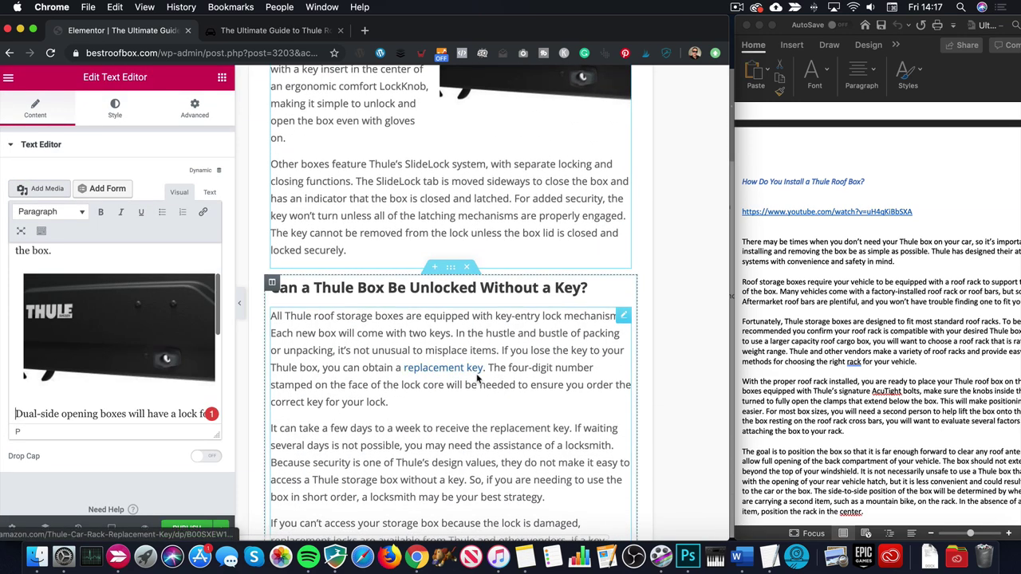
{"action": "scroll", "coordinate": [477, 379], "scroll_direction": "down", "scroll_amount": 12}
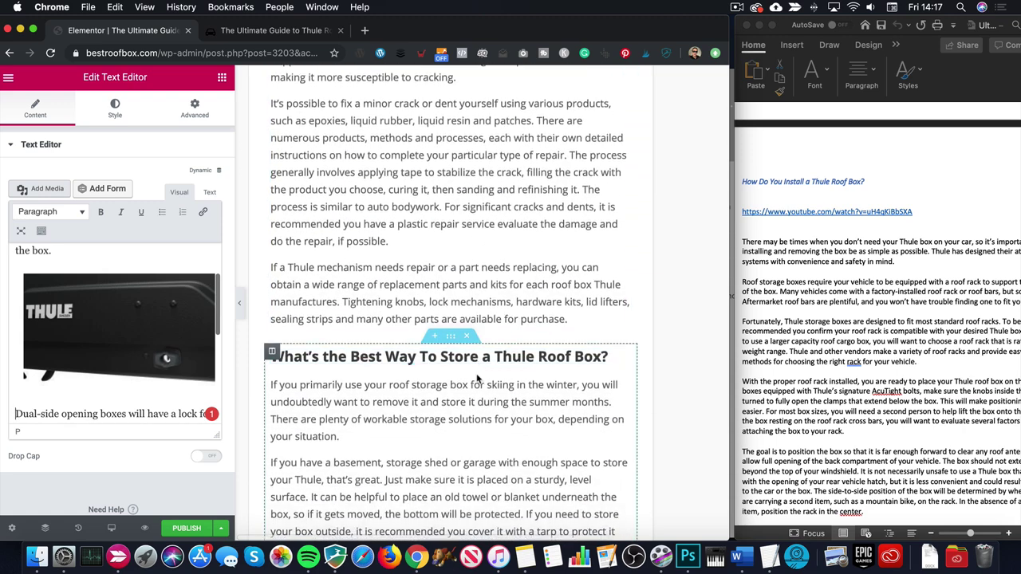
{"action": "left_click", "coordinate": [377, 325]}
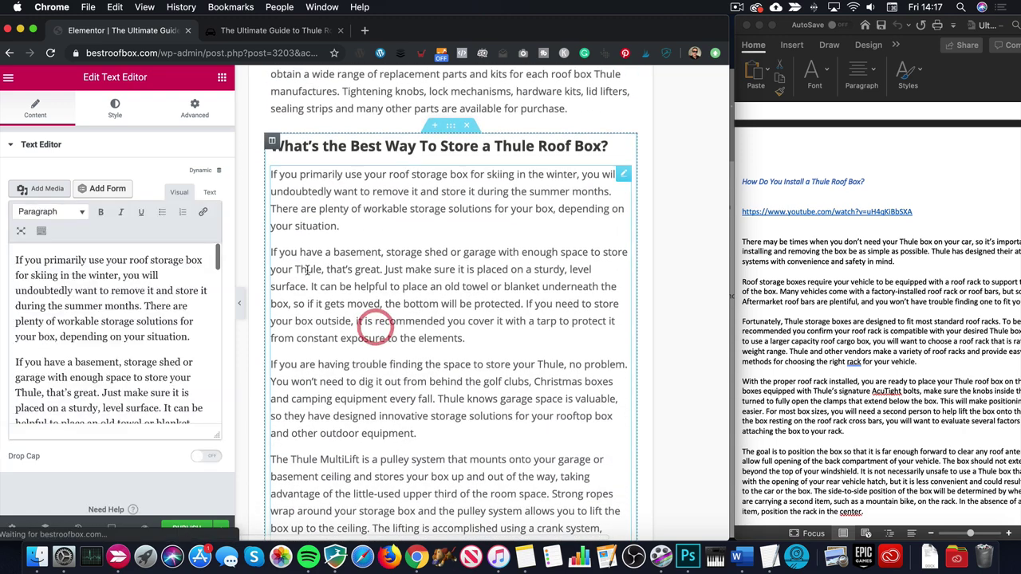
- Search the media library for "hoist" and "stor", and insert Roof-Box-Storage.jpg before the "If you have a basement" paragraph
{"action": "left_click", "coordinate": [271, 250]}
{"action": "left_click", "coordinate": [13, 362]}
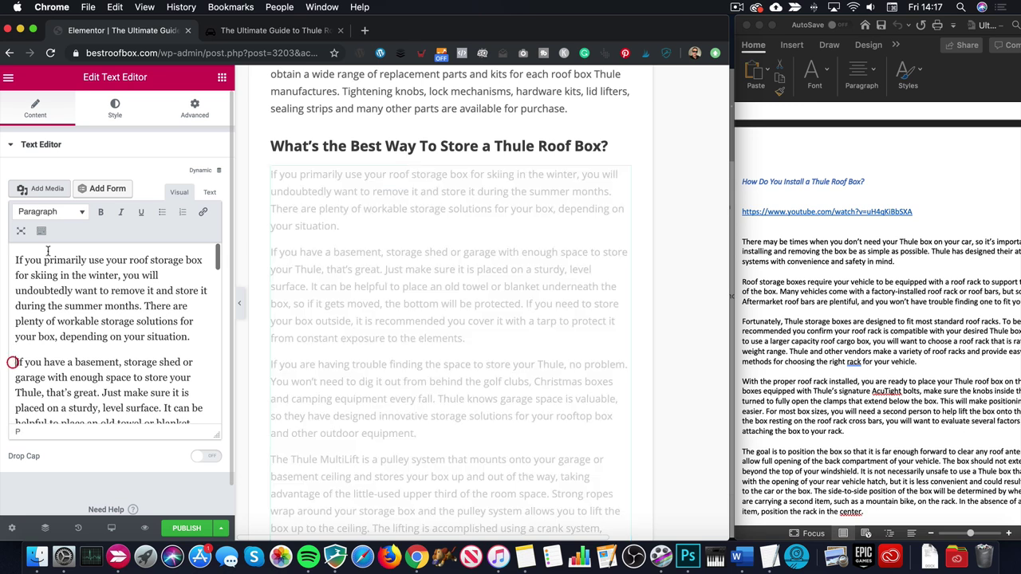
{"action": "left_click", "coordinate": [44, 186]}
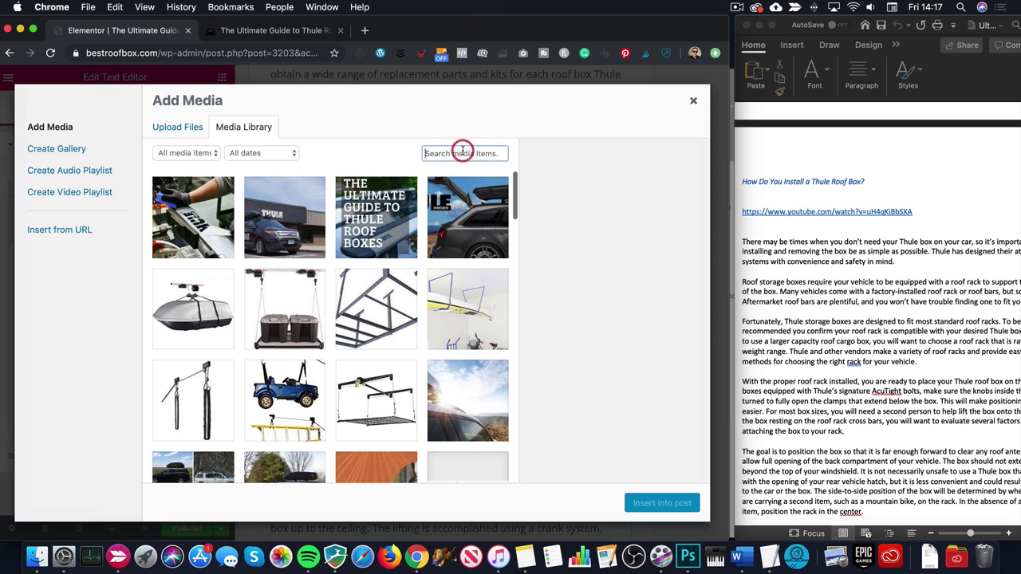
{"action": "type", "text": "hoist"}
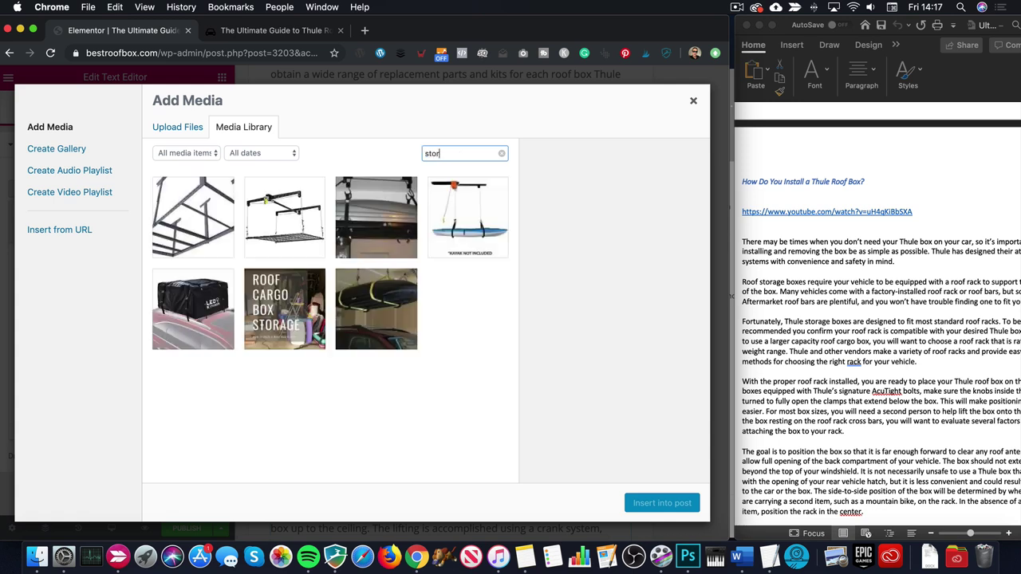
{"action": "left_click", "coordinate": [387, 311]}
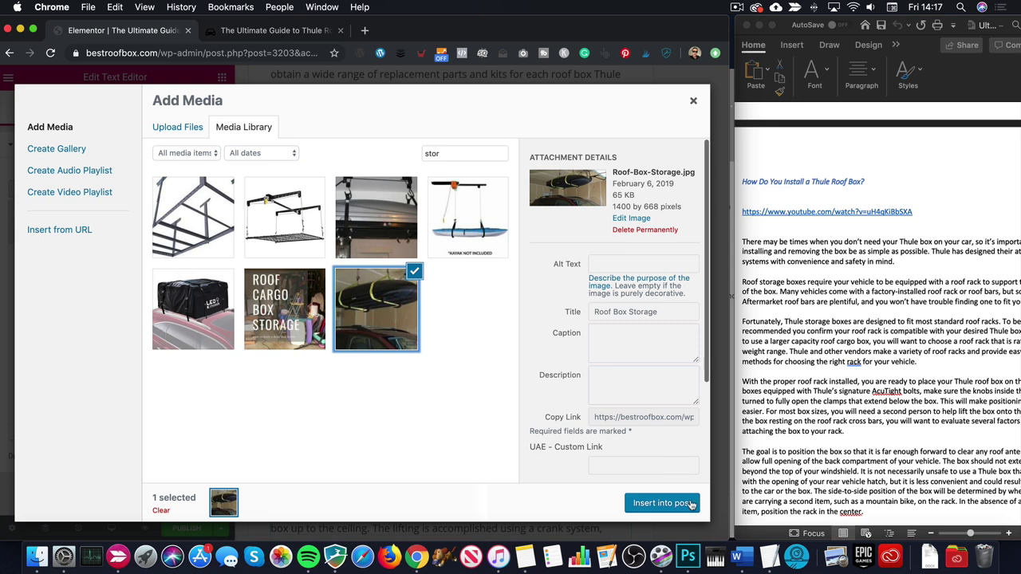
{"action": "left_click", "coordinate": [690, 504]}
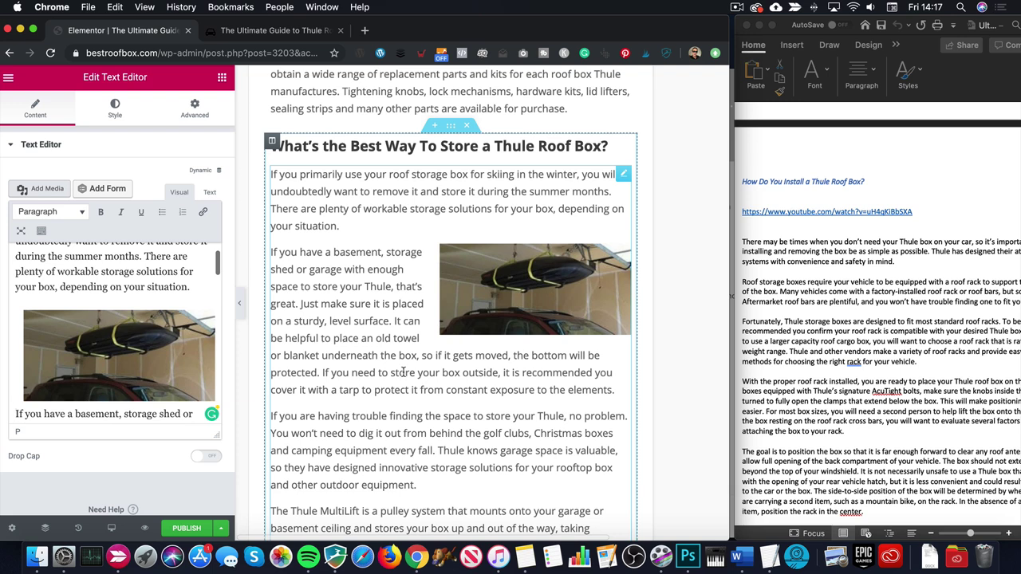
- Check the surrounding storage text and remove the roof box storage image from the "If you have a basement" paragraph
{"action": "scroll", "coordinate": [403, 373], "scroll_direction": "down", "scroll_amount": 1}
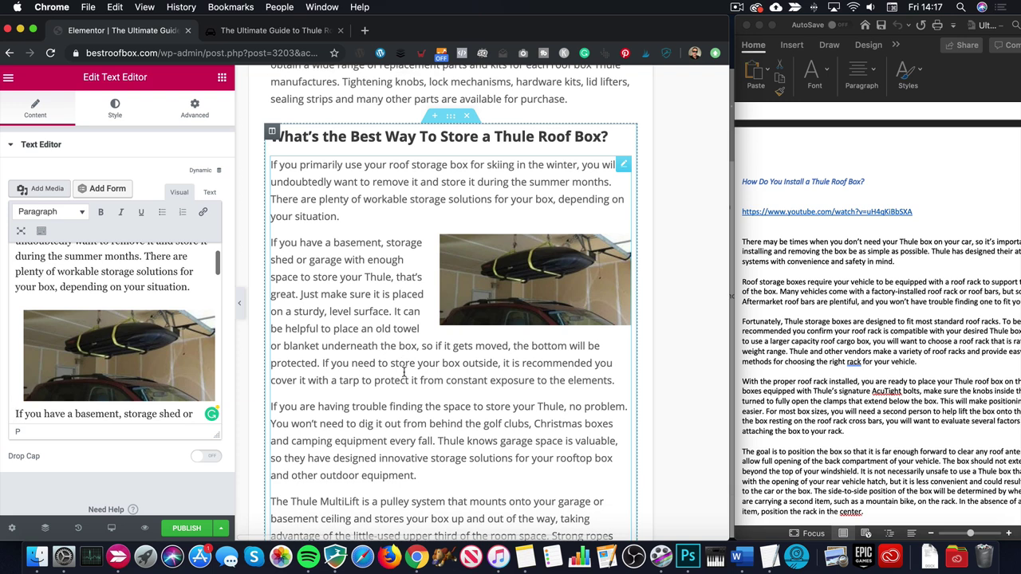
{"action": "scroll", "coordinate": [404, 373], "scroll_direction": "down", "scroll_amount": 3}
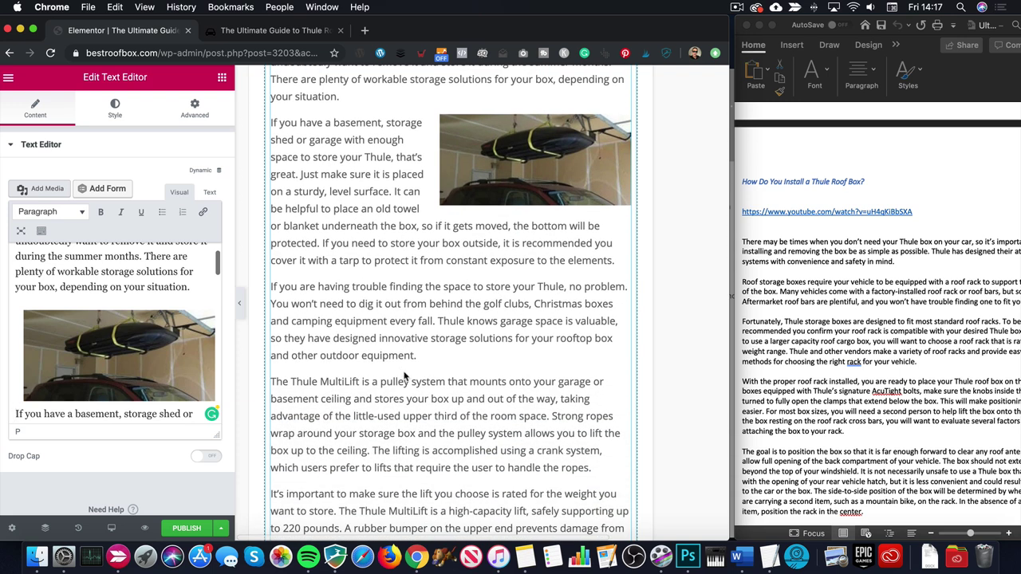
{"action": "scroll", "coordinate": [403, 376], "scroll_direction": "up", "scroll_amount": 1}
{"action": "scroll", "coordinate": [563, 232], "scroll_direction": "up", "scroll_amount": 1}
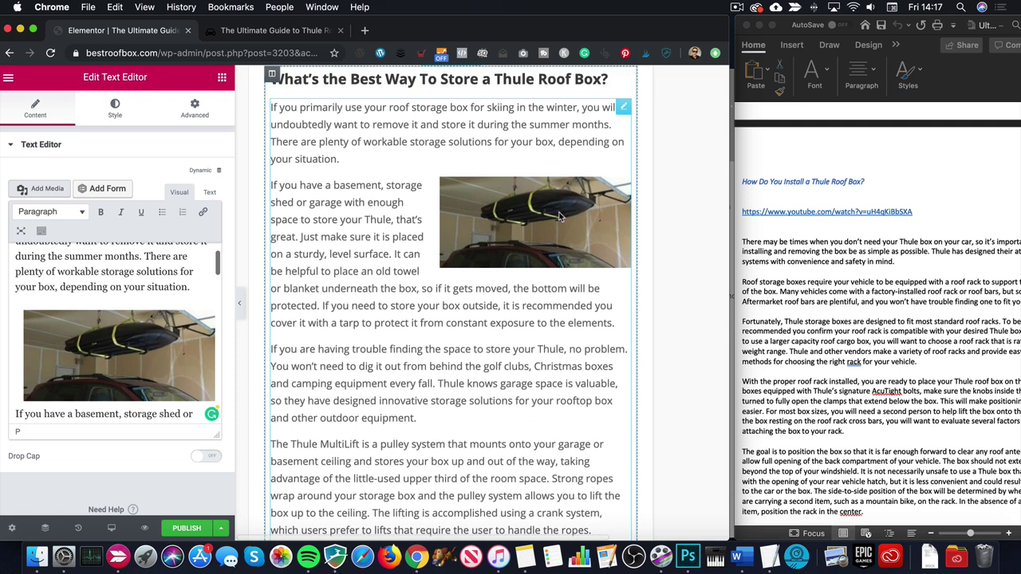
{"action": "left_click", "coordinate": [103, 327]}
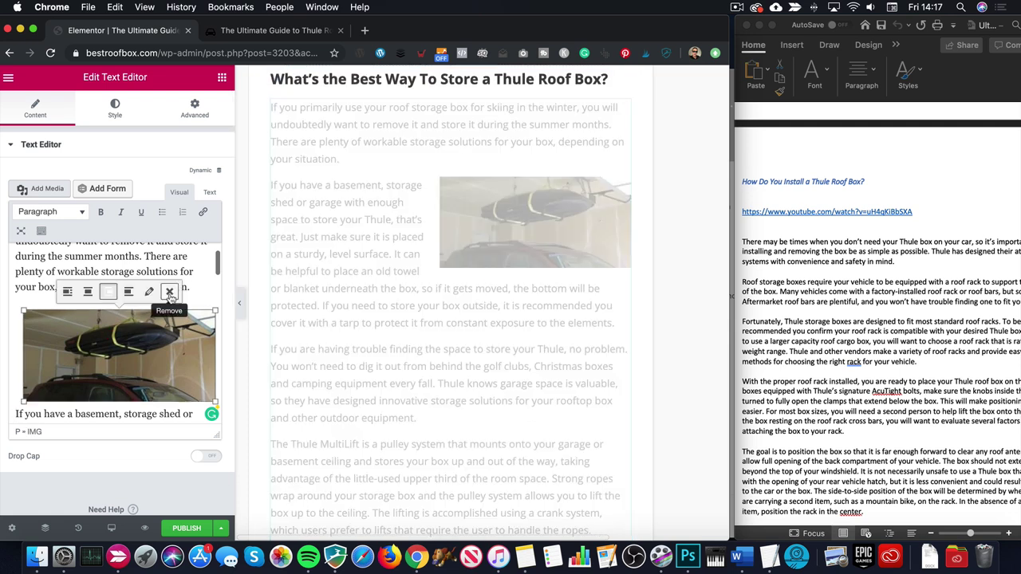
{"action": "left_click", "coordinate": [169, 295]}
- Insert How-to-store-a-thule-box.jpg from the media library before the "The Thule MultiLift is a pulley system" paragraph
{"action": "scroll", "coordinate": [10, 335], "scroll_direction": "down", "scroll_amount": 8}
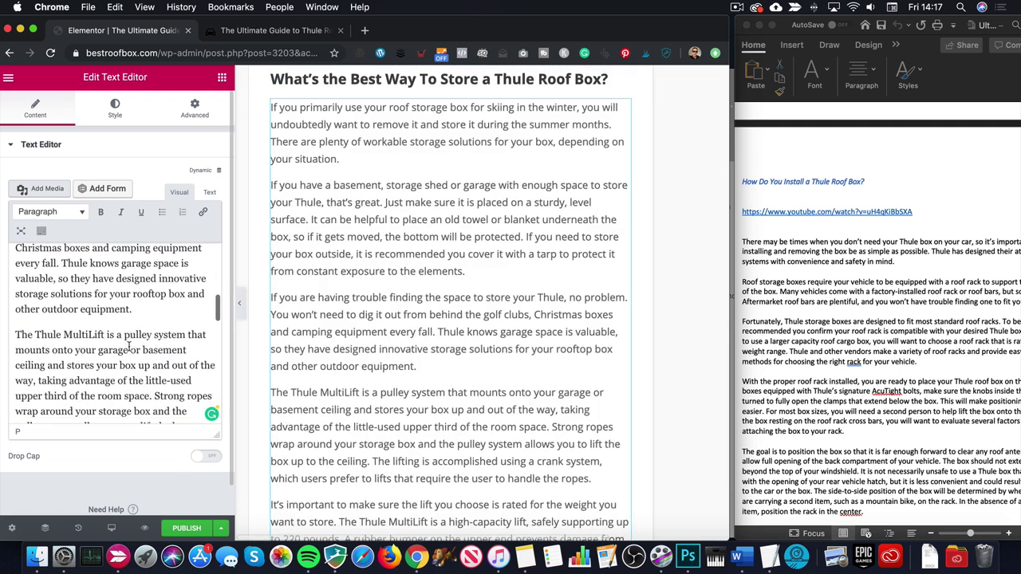
{"action": "left_click", "coordinate": [43, 189]}
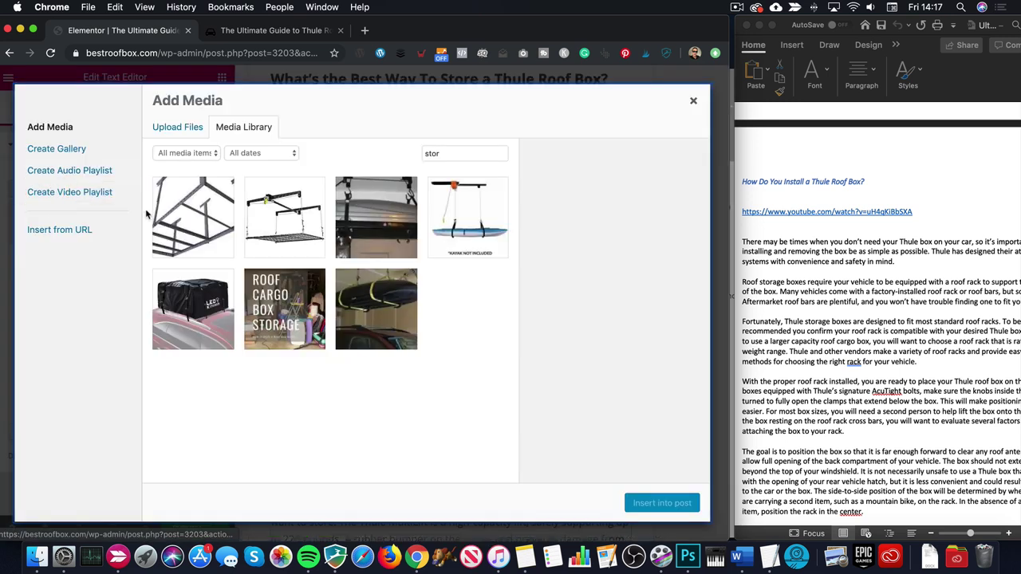
{"action": "left_click", "coordinate": [390, 239]}
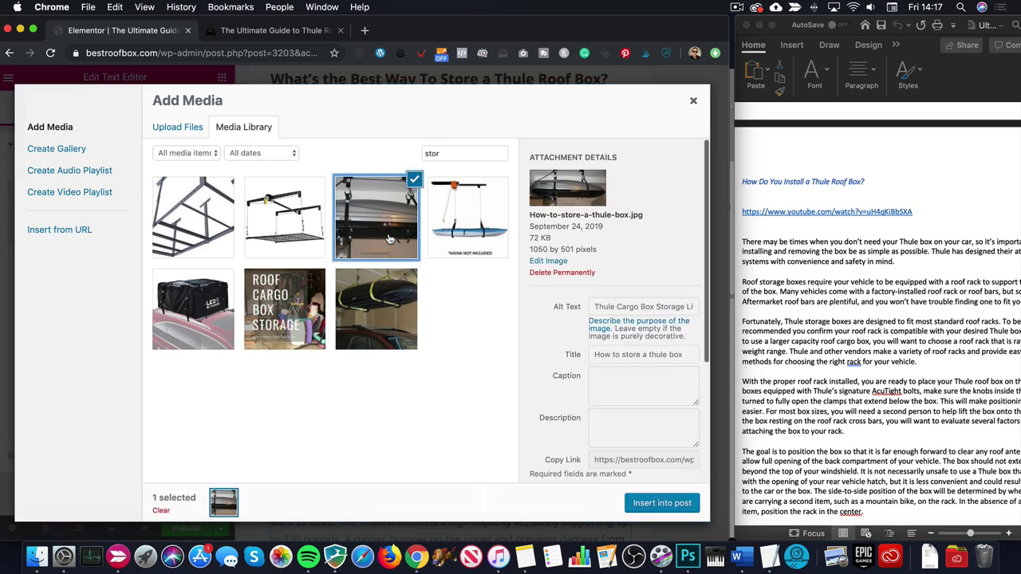
{"action": "left_click", "coordinate": [658, 502]}
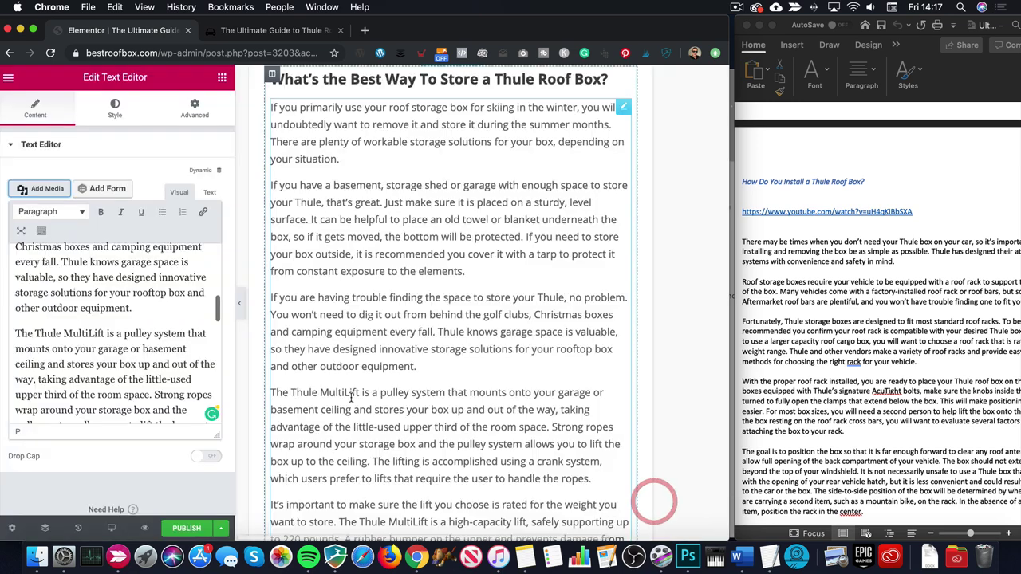
- Review the remaining post sections and check the Word document for YouTube links and where they belong in the post
{"action": "scroll", "coordinate": [354, 396], "scroll_direction": "down", "scroll_amount": 15}
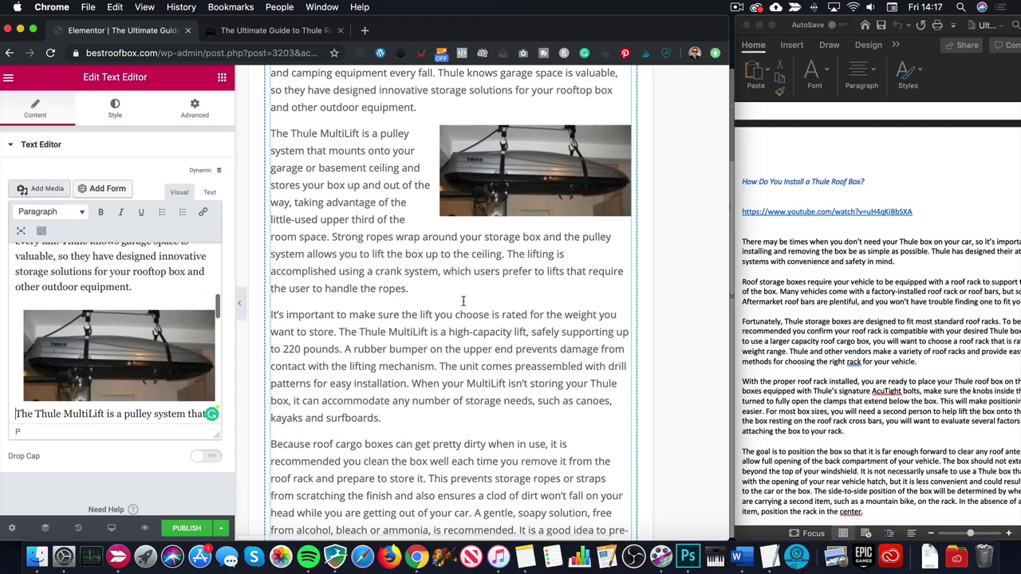
{"action": "scroll", "coordinate": [464, 305], "scroll_direction": "down", "scroll_amount": 10}
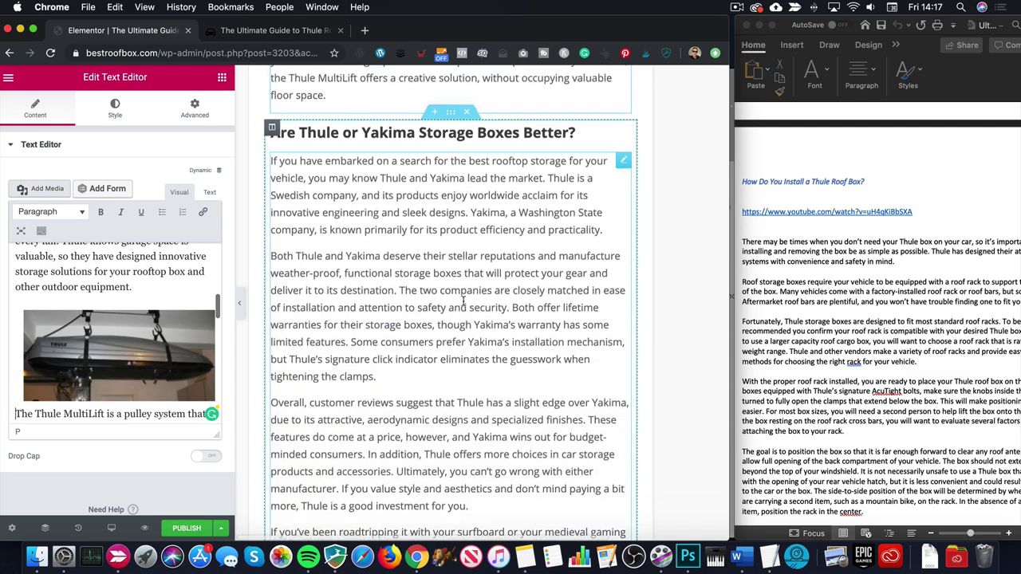
{"action": "scroll", "coordinate": [463, 301], "scroll_direction": "up", "scroll_amount": 3}
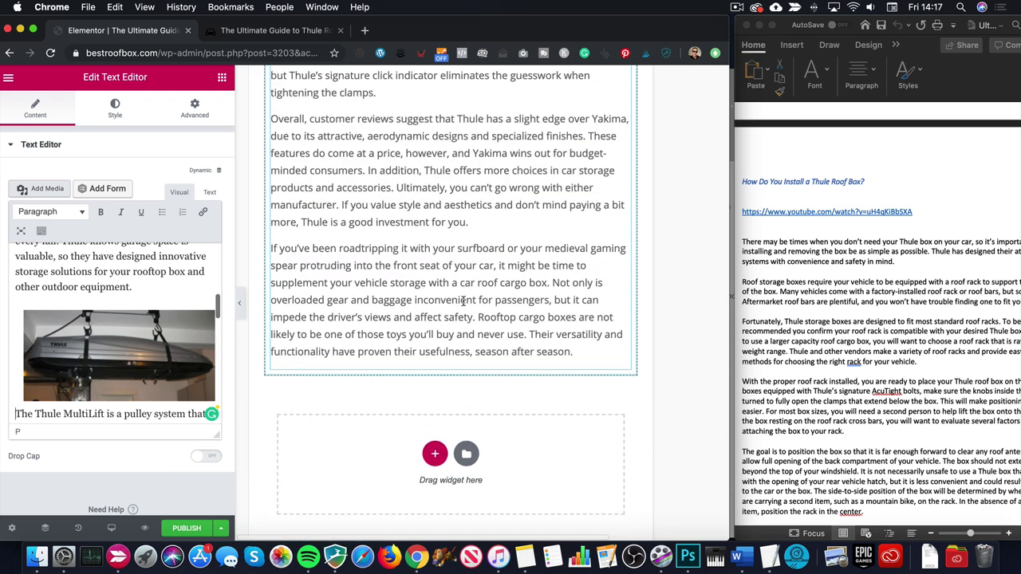
{"action": "scroll", "coordinate": [463, 300], "scroll_direction": "down", "scroll_amount": 1}
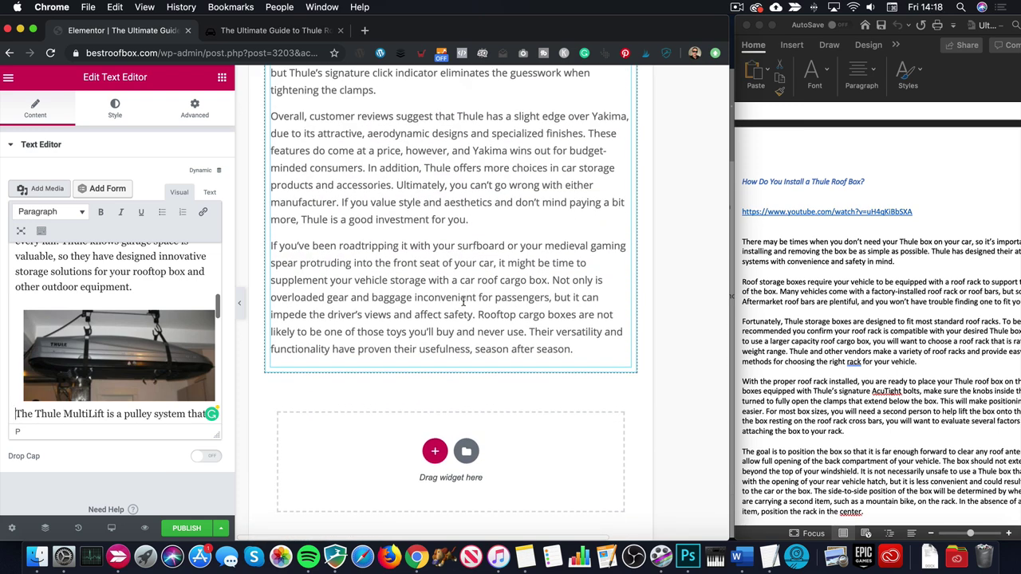
{"action": "scroll", "coordinate": [463, 301], "scroll_direction": "up", "scroll_amount": 15}
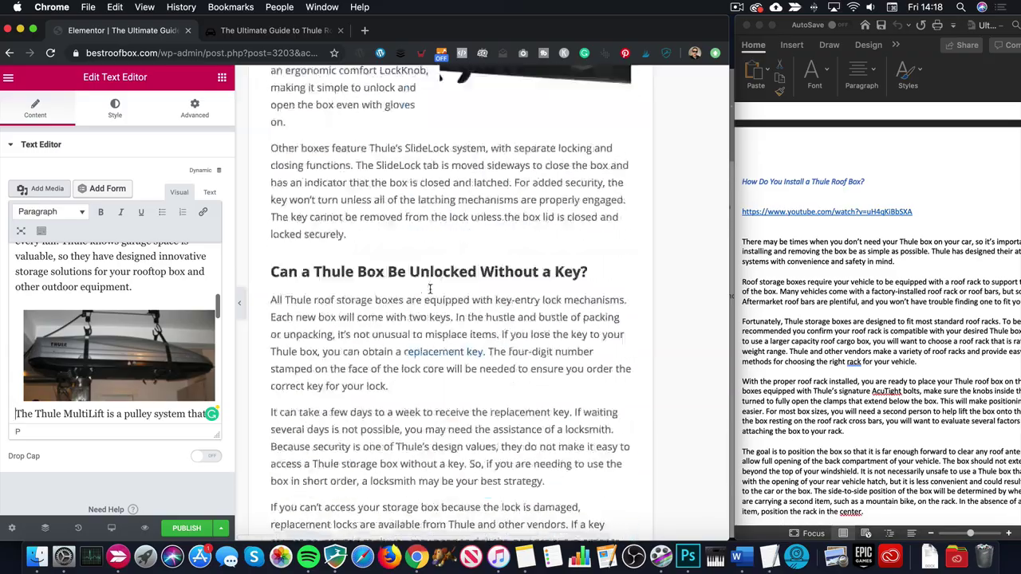
{"action": "scroll", "coordinate": [430, 289], "scroll_direction": "up", "scroll_amount": 15}
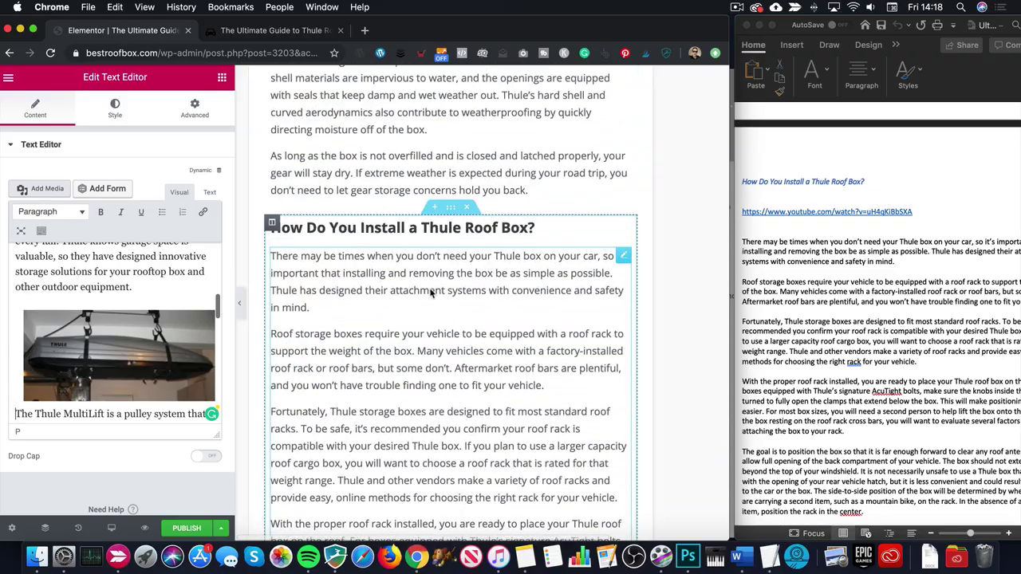
{"action": "scroll", "coordinate": [430, 289], "scroll_direction": "up", "scroll_amount": 15}
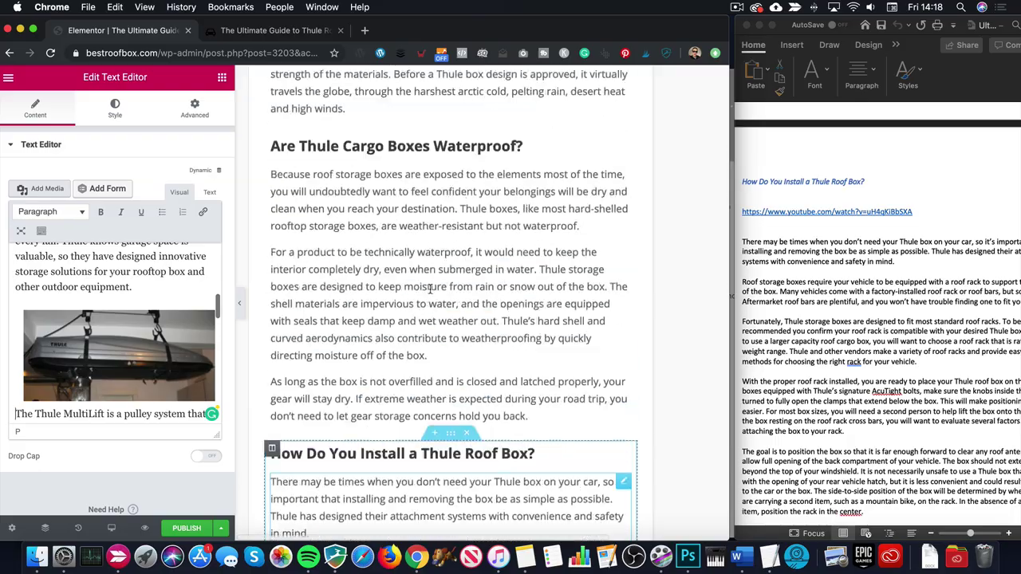
{"action": "scroll", "coordinate": [430, 289], "scroll_direction": "up", "scroll_amount": 15}
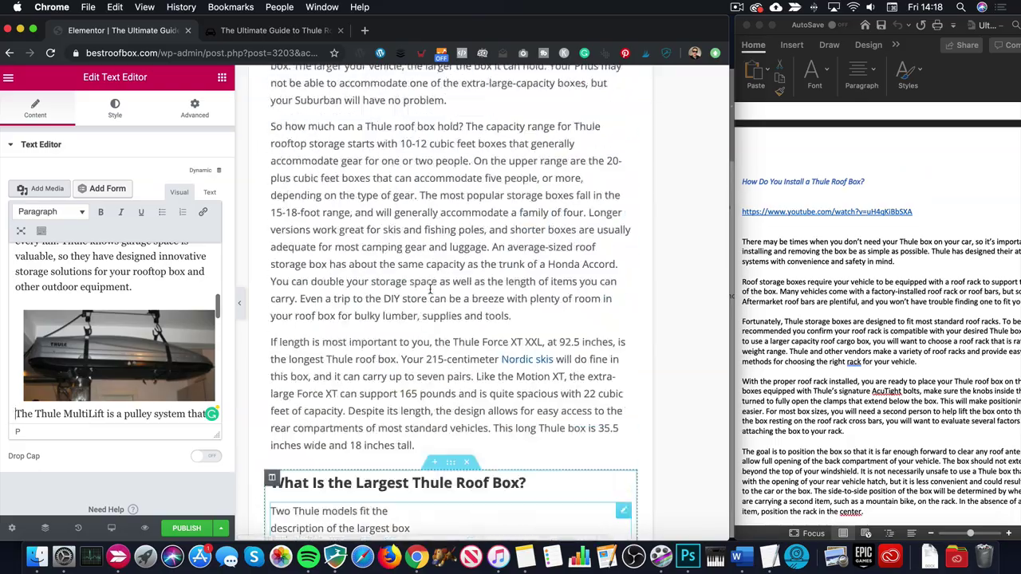
{"action": "scroll", "coordinate": [538, 377], "scroll_direction": "up", "scroll_amount": 5}
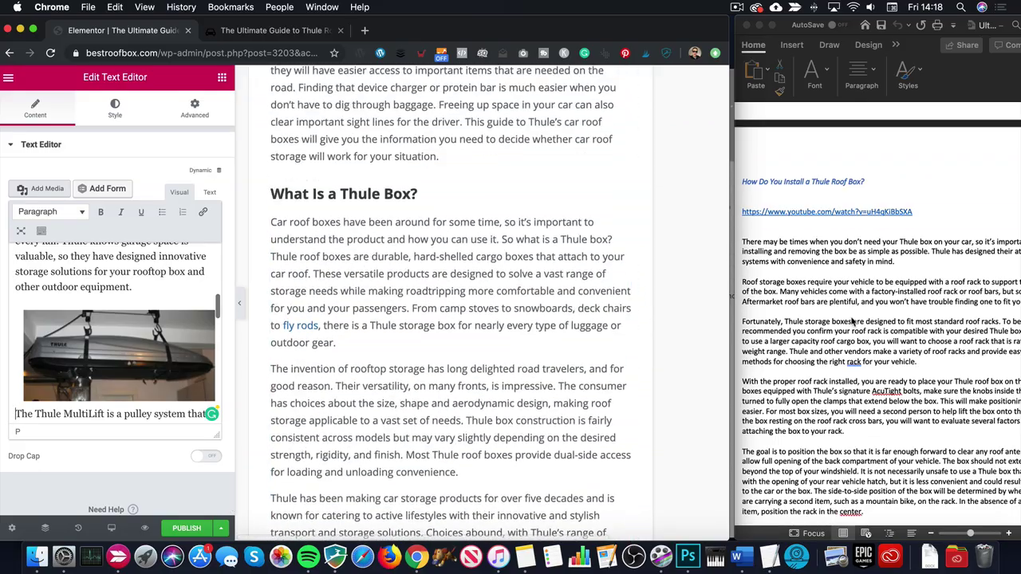
{"action": "scroll", "coordinate": [848, 323], "scroll_direction": "up", "scroll_amount": 10}
{"action": "scroll", "coordinate": [848, 323], "scroll_direction": "up", "scroll_amount": 15}
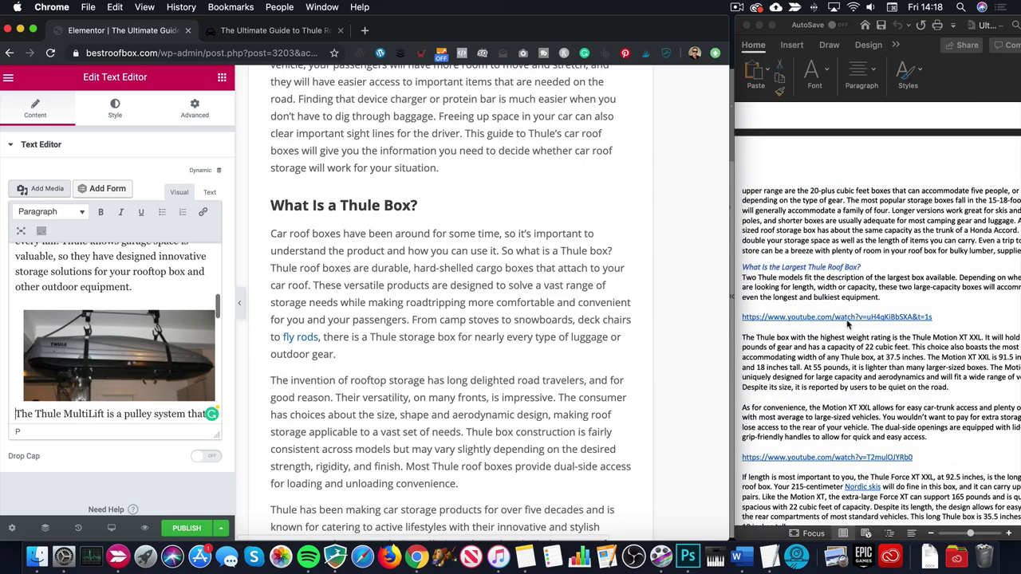
{"action": "scroll", "coordinate": [845, 323], "scroll_direction": "down", "scroll_amount": 15}
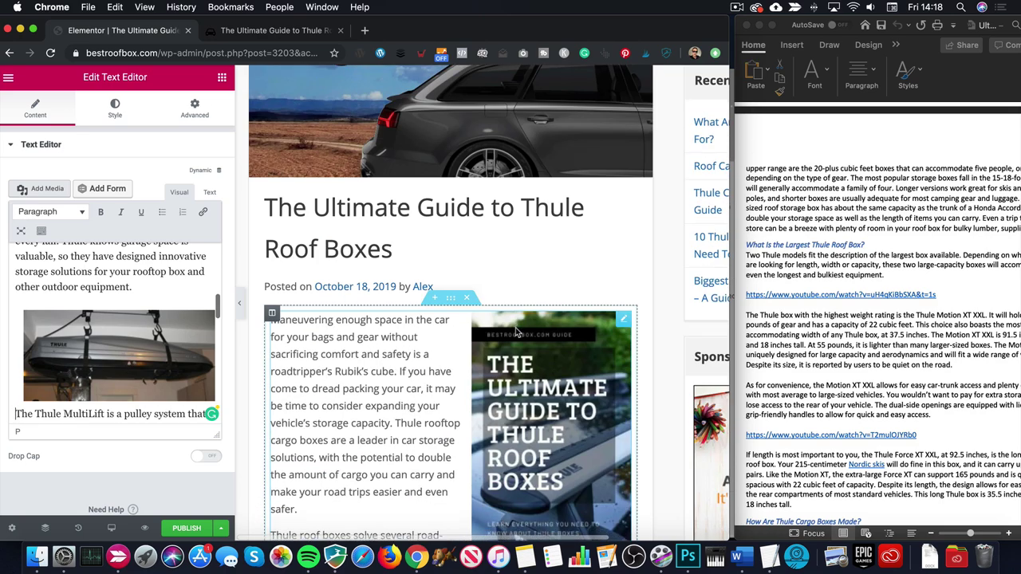
{"action": "scroll", "coordinate": [478, 319], "scroll_direction": "down", "scroll_amount": 10}
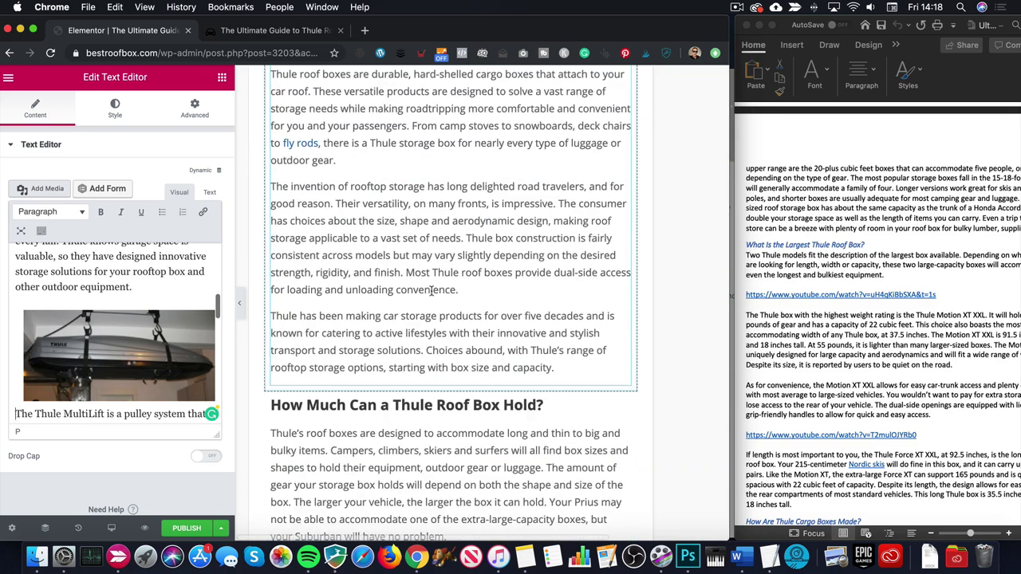
{"action": "scroll", "coordinate": [432, 296], "scroll_direction": "down", "scroll_amount": 3}
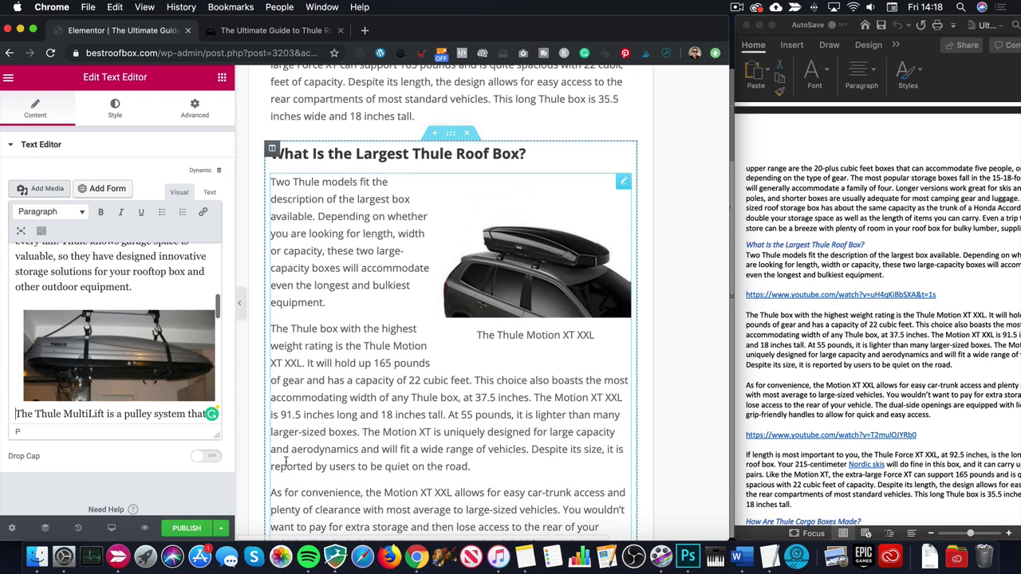
- Add a Video widget below the "As for convenience" paragraph in the "What Is the Largest Thule Roof Box?" section
{"action": "left_click", "coordinate": [488, 478]}
{"action": "scroll", "coordinate": [480, 425], "scroll_direction": "down", "scroll_amount": 3}
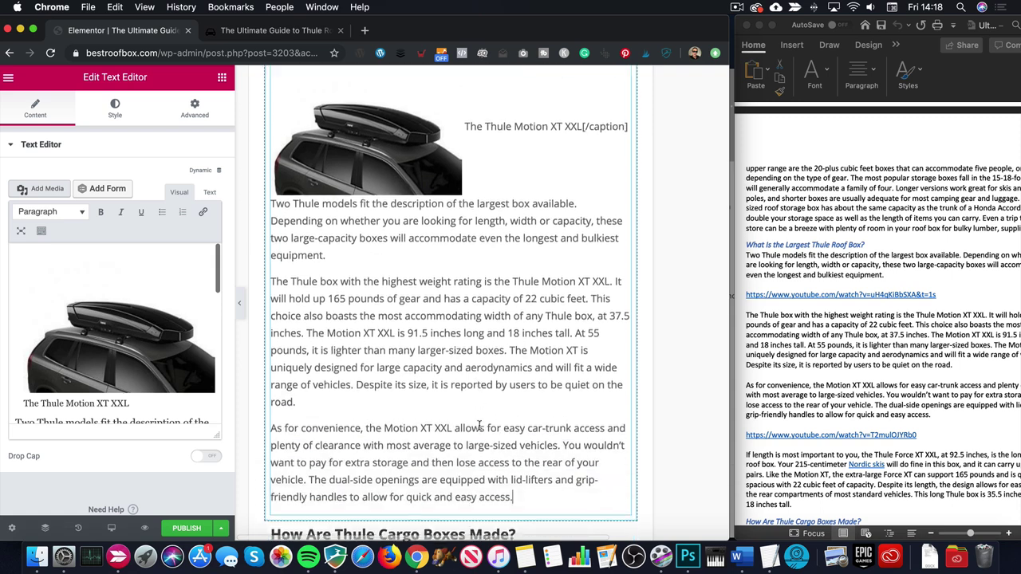
{"action": "scroll", "coordinate": [480, 426], "scroll_direction": "down", "scroll_amount": 1}
{"action": "scroll", "coordinate": [479, 425], "scroll_direction": "down", "scroll_amount": 3}
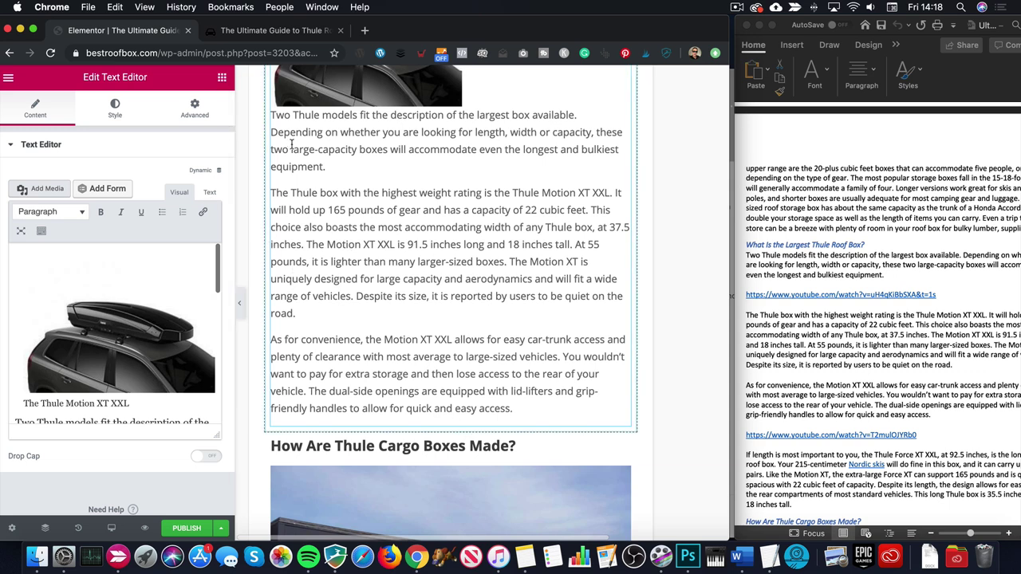
{"action": "left_click", "coordinate": [222, 77]}
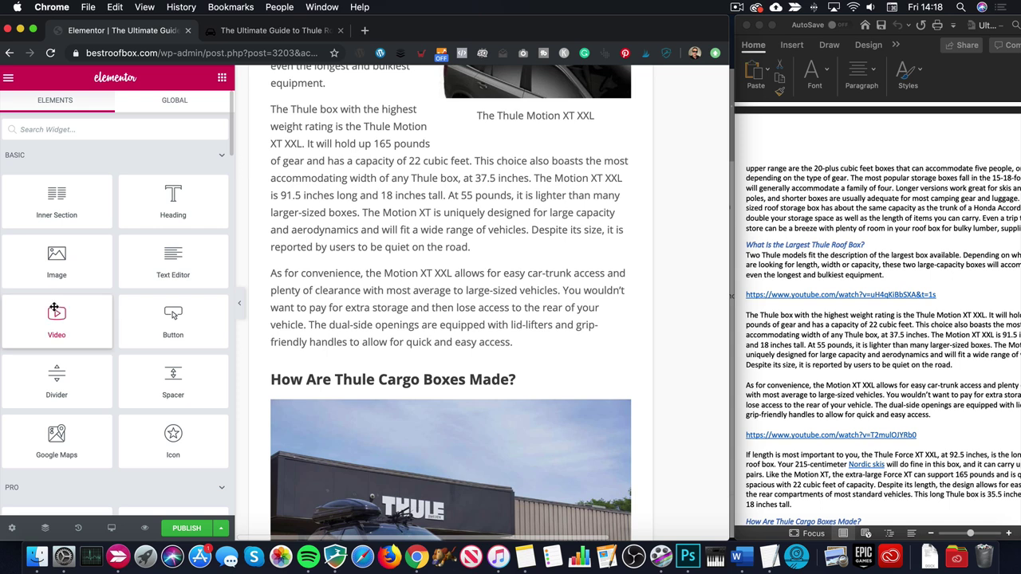
{"action": "left_click_drag", "start_coordinate": [55, 309], "coordinate": [459, 357]}
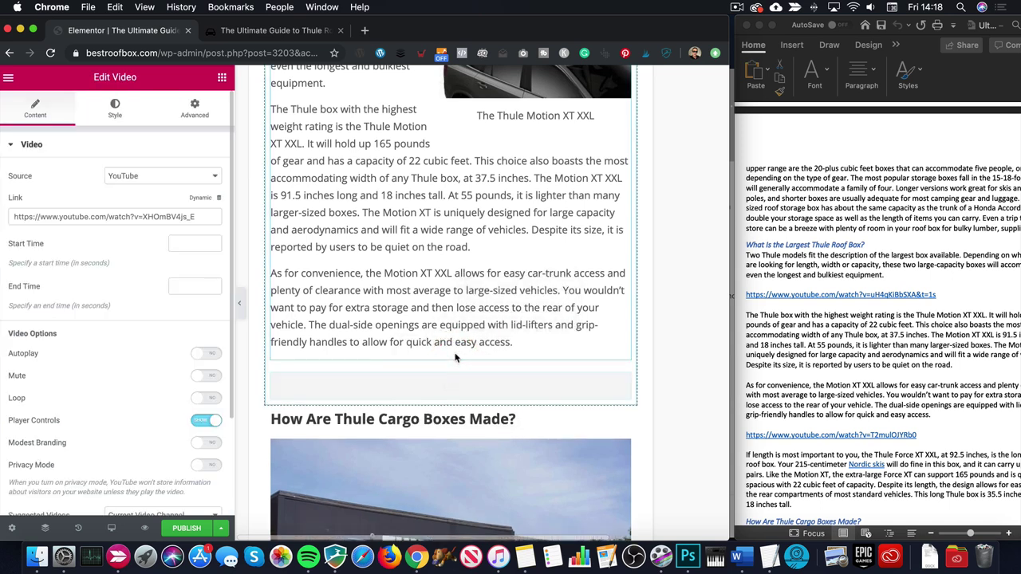
{"action": "left_click", "coordinate": [966, 294]}
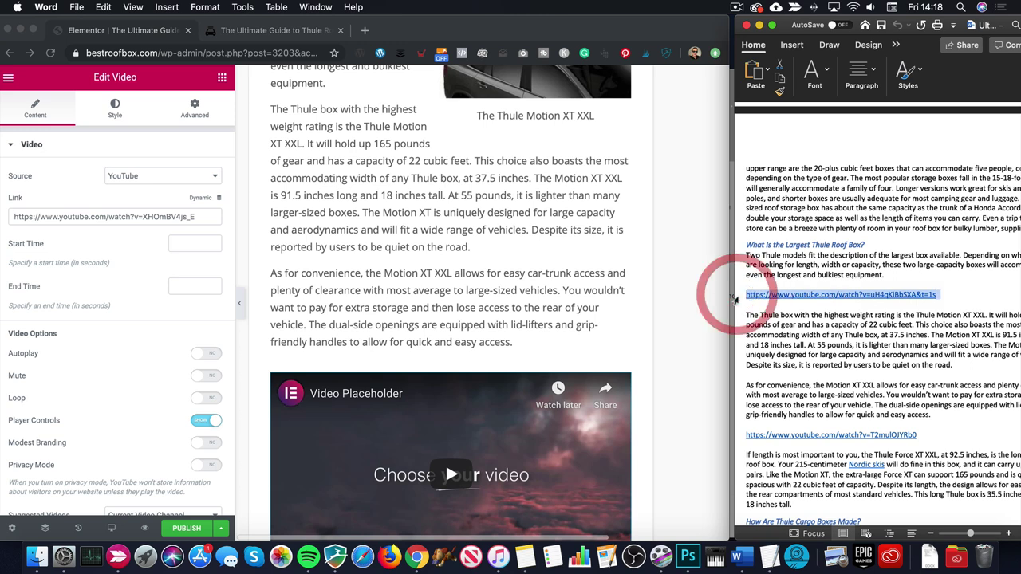
{"action": "key", "text": "super+c"}
{"action": "left_click", "coordinate": [143, 215]}
{"action": "key", "text": "super+a"}
{"action": "key", "text": "super+v"}
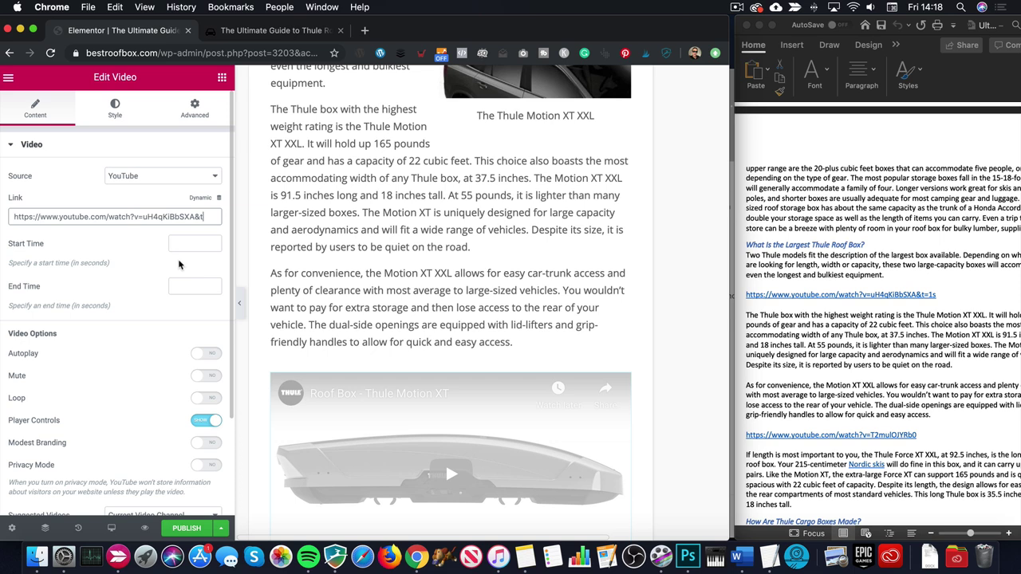
{"action": "key", "text": "BackSpace"}
{"action": "key", "text": "BackSpace"}
{"action": "key", "text": "BackSpace"}
{"action": "key", "text": "BackSpace"}
{"action": "key", "text": "BackSpace"}
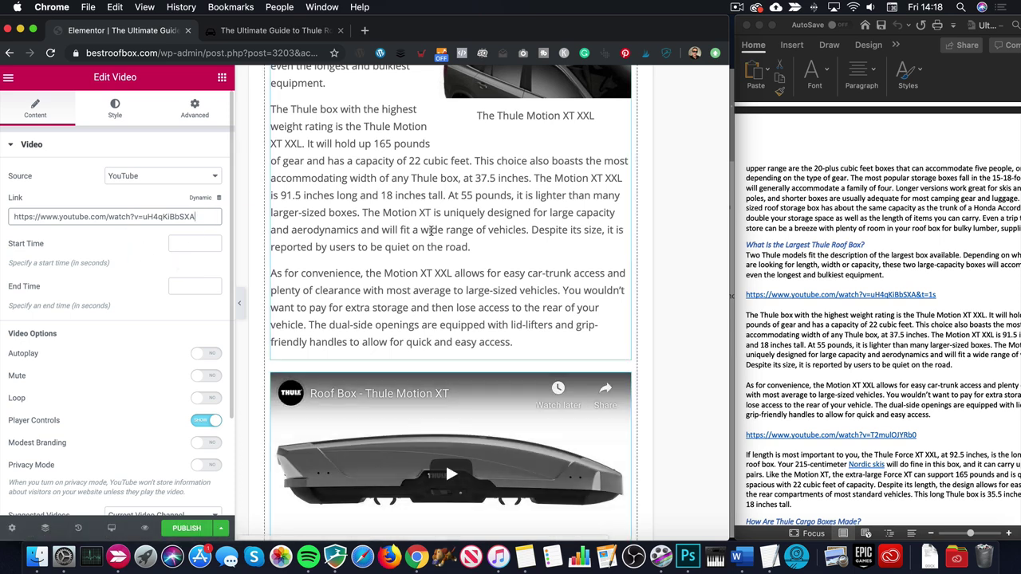
{"action": "scroll", "coordinate": [433, 232], "scroll_direction": "down", "scroll_amount": 4}
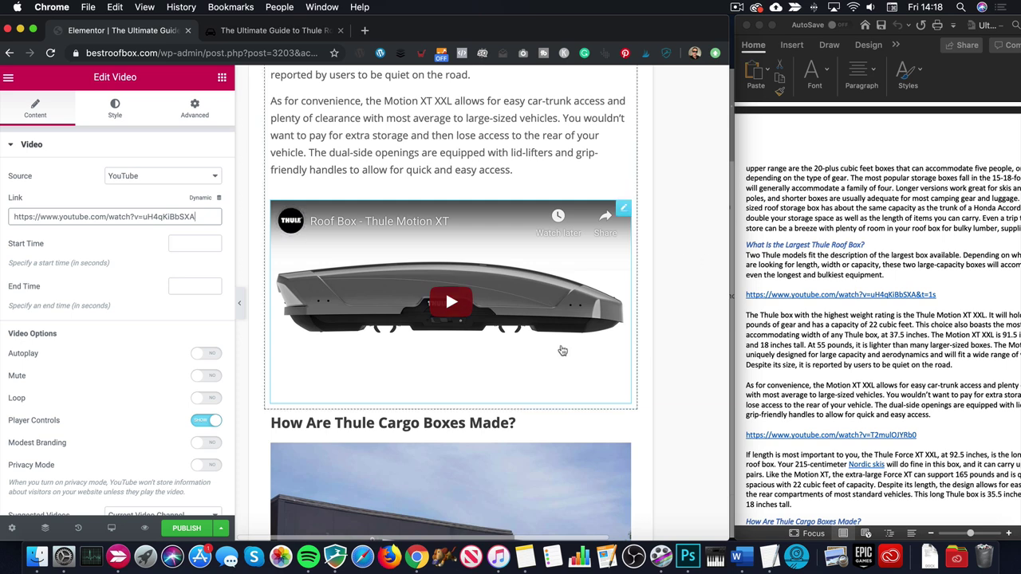
- Open the youtube.com/watch?v=T2mulOJYRb0 link from the Word document, pause the video, copy its address and return to the Elementor page
{"action": "scroll", "coordinate": [893, 309], "scroll_direction": "down", "scroll_amount": 2}
{"action": "scroll", "coordinate": [893, 310], "scroll_direction": "down", "scroll_amount": 1}
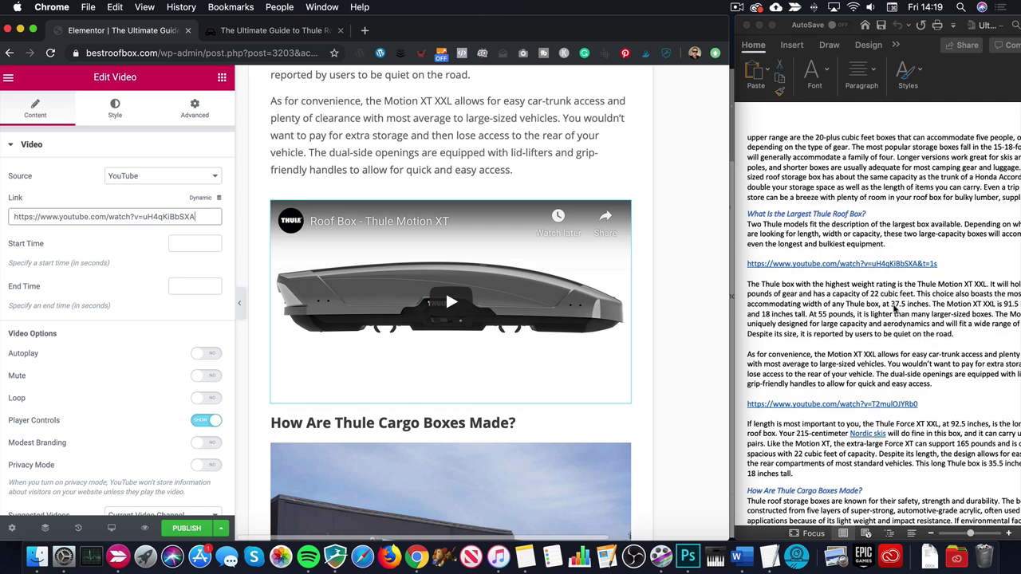
{"action": "scroll", "coordinate": [894, 309], "scroll_direction": "down", "scroll_amount": 2}
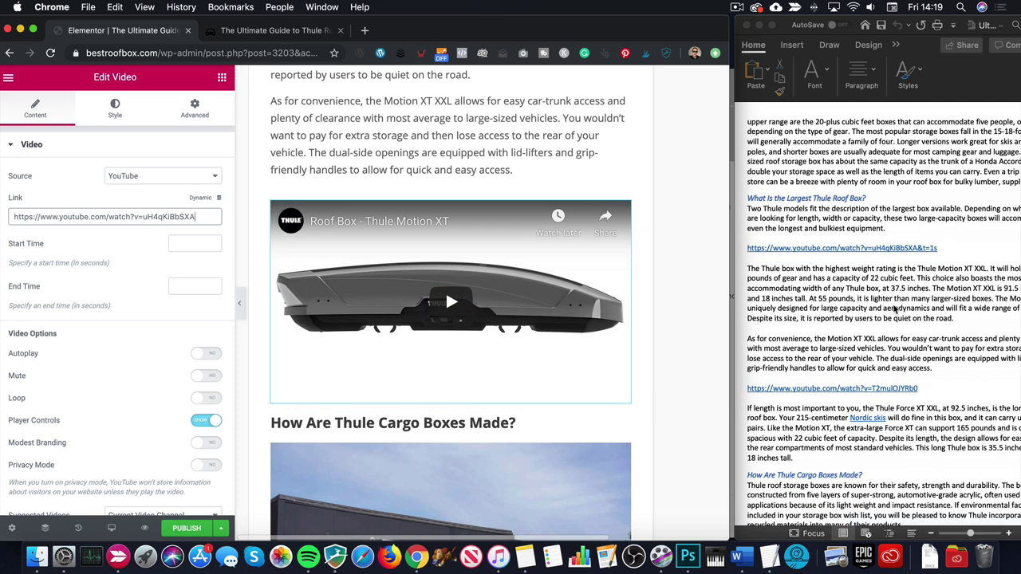
{"action": "left_click", "coordinate": [844, 391]}
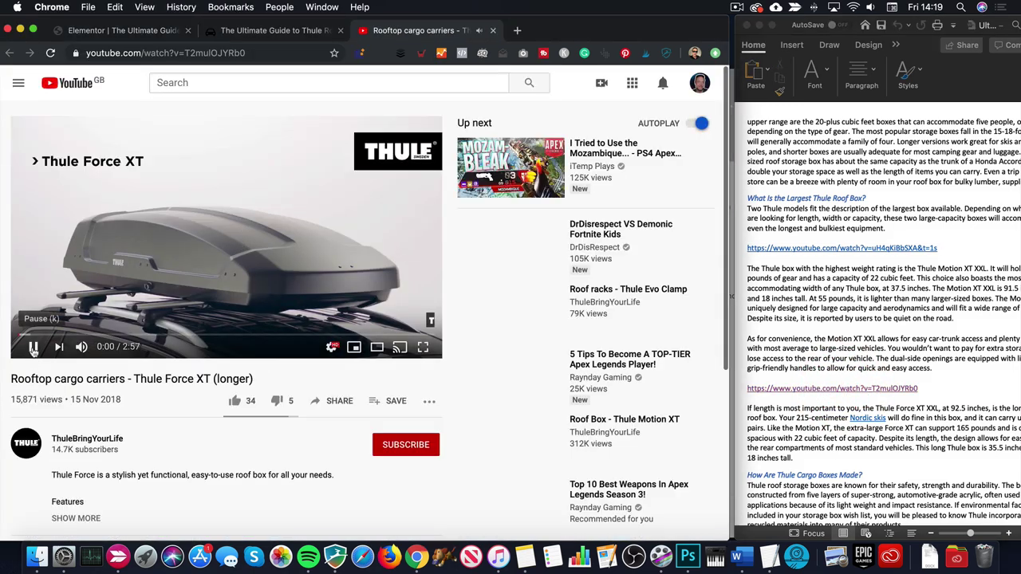
{"action": "left_click", "coordinate": [34, 349]}
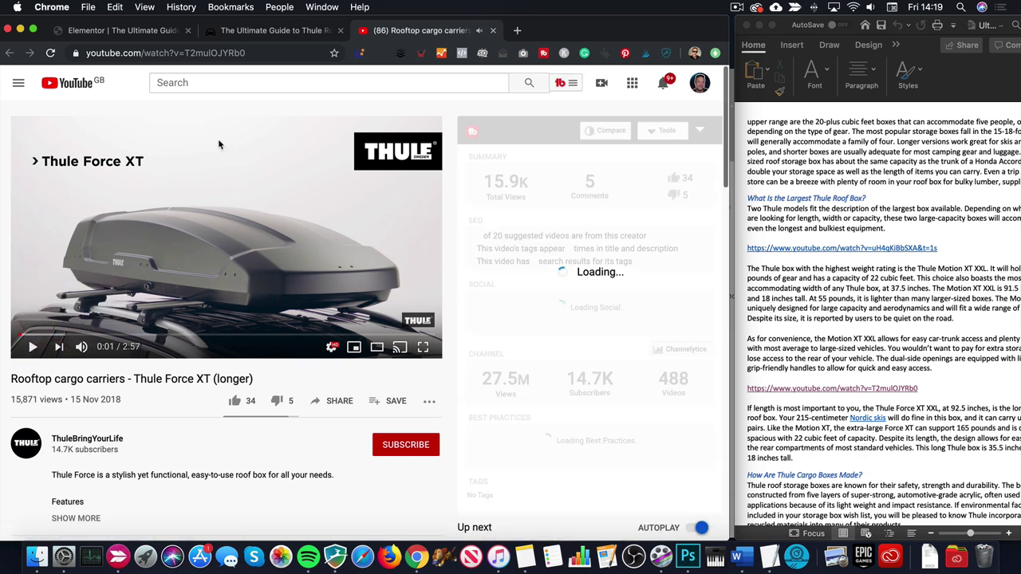
{"action": "left_click", "coordinate": [266, 56]}
{"action": "key", "text": "cmd+c"}
{"action": "left_click", "coordinate": [144, 30]}
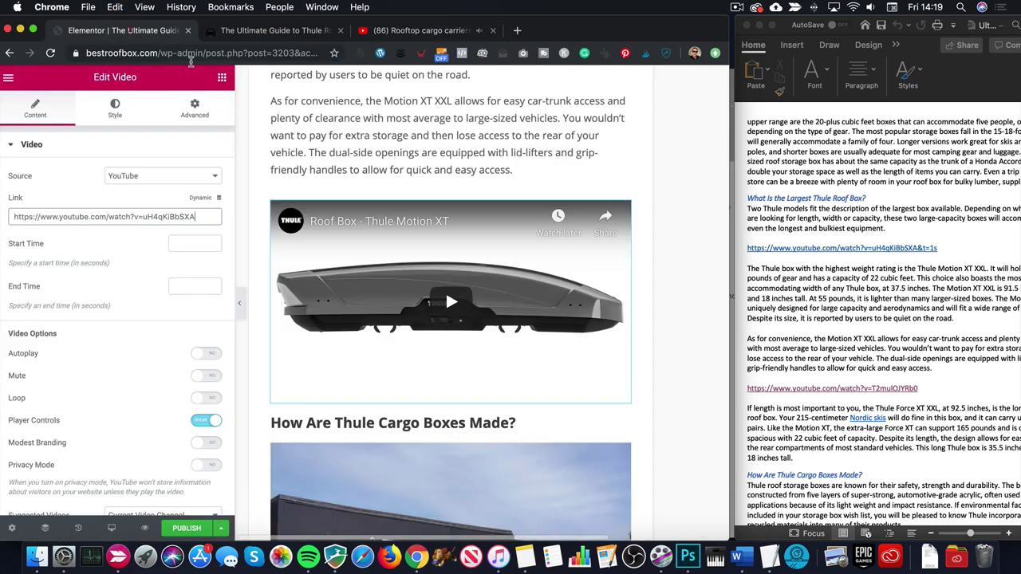
- Look through the neighbouring post sections for the paragraph about the Thule Force XT XXL that matches the copied video
{"action": "scroll", "coordinate": [369, 261], "scroll_direction": "up", "scroll_amount": 3}
{"action": "scroll", "coordinate": [369, 261], "scroll_direction": "up", "scroll_amount": 5}
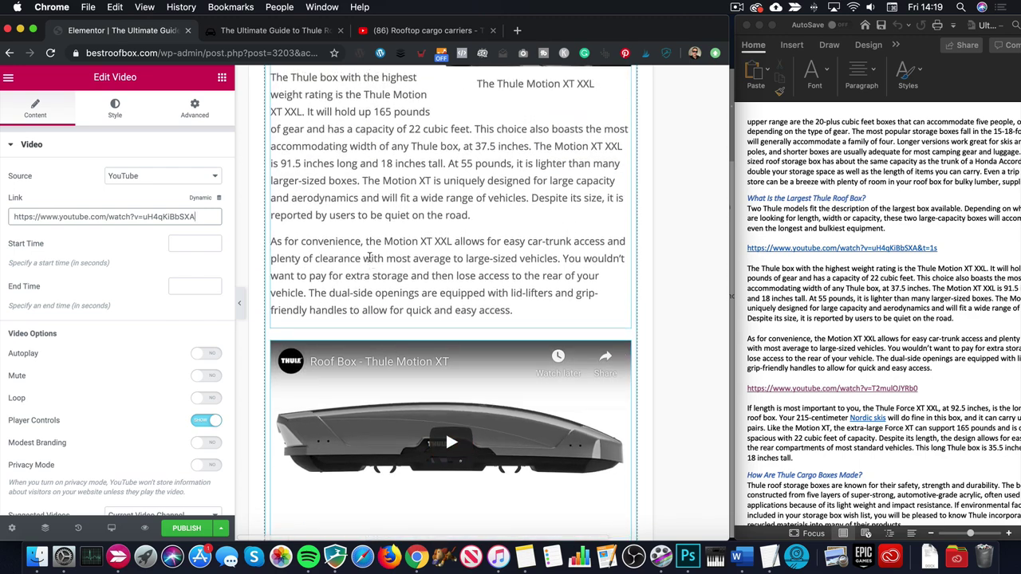
{"action": "scroll", "coordinate": [369, 261], "scroll_direction": "down", "scroll_amount": 10}
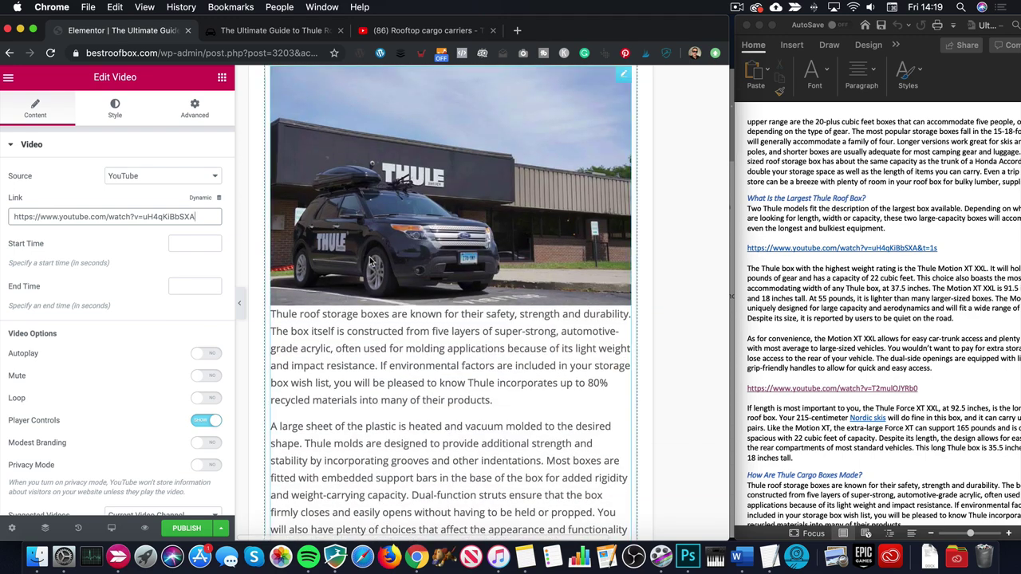
{"action": "scroll", "coordinate": [369, 261], "scroll_direction": "down", "scroll_amount": 2}
{"action": "scroll", "coordinate": [369, 257], "scroll_direction": "down", "scroll_amount": 5}
{"action": "scroll", "coordinate": [369, 257], "scroll_direction": "up", "scroll_amount": 15}
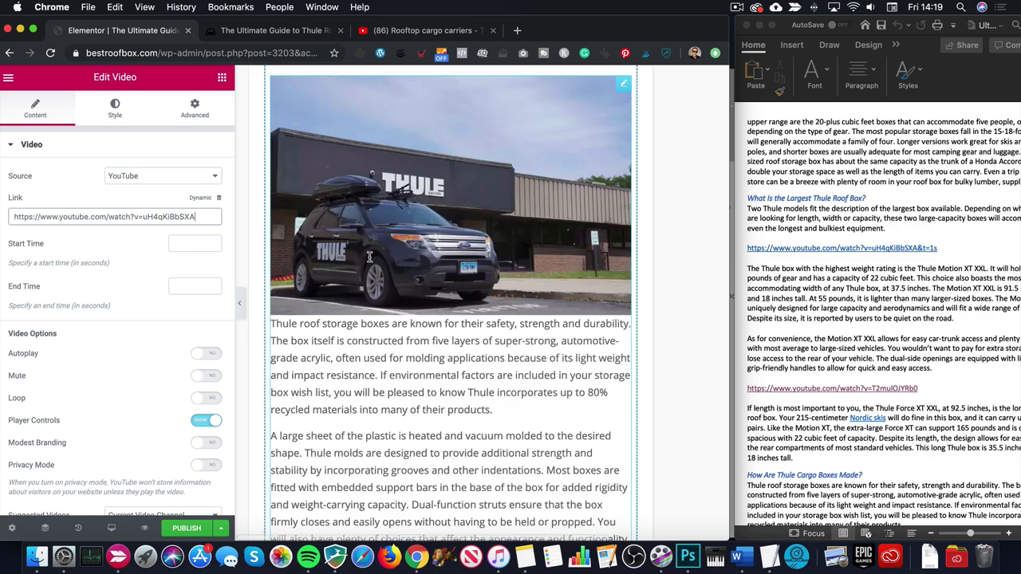
{"action": "scroll", "coordinate": [369, 257], "scroll_direction": "up", "scroll_amount": 3}
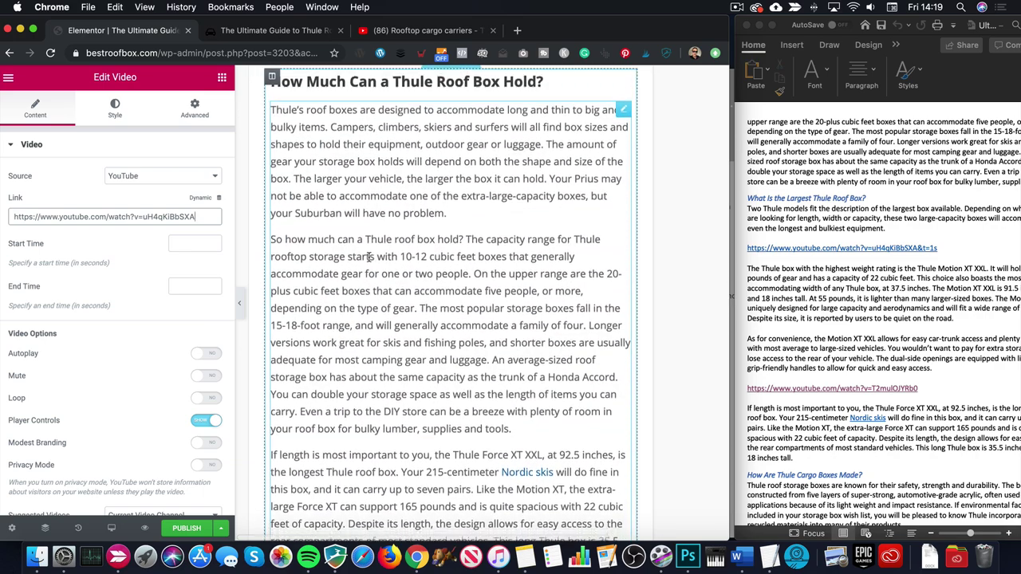
{"action": "scroll", "coordinate": [369, 260], "scroll_direction": "down", "scroll_amount": 3}
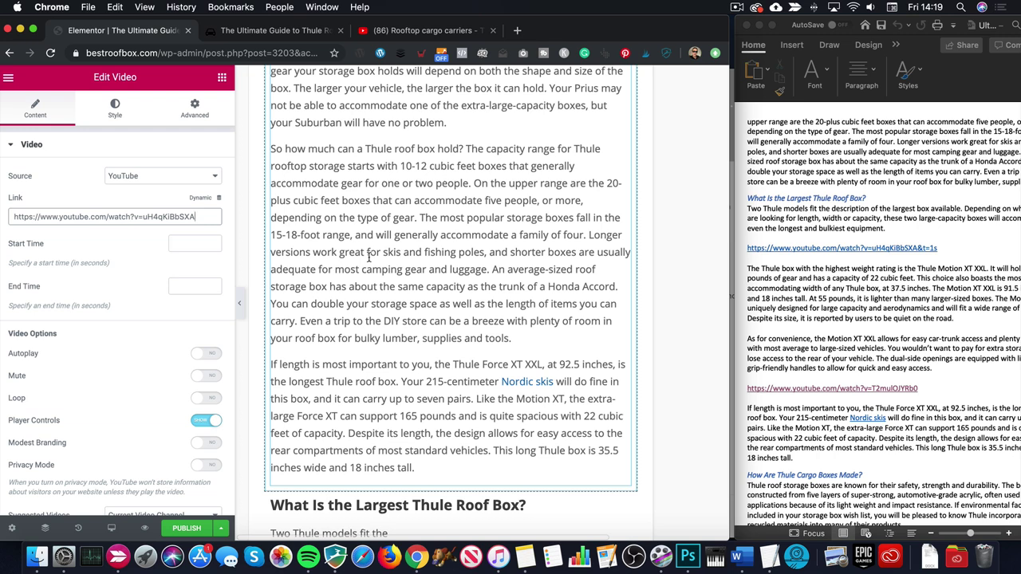
{"action": "left_click", "coordinate": [414, 473]}
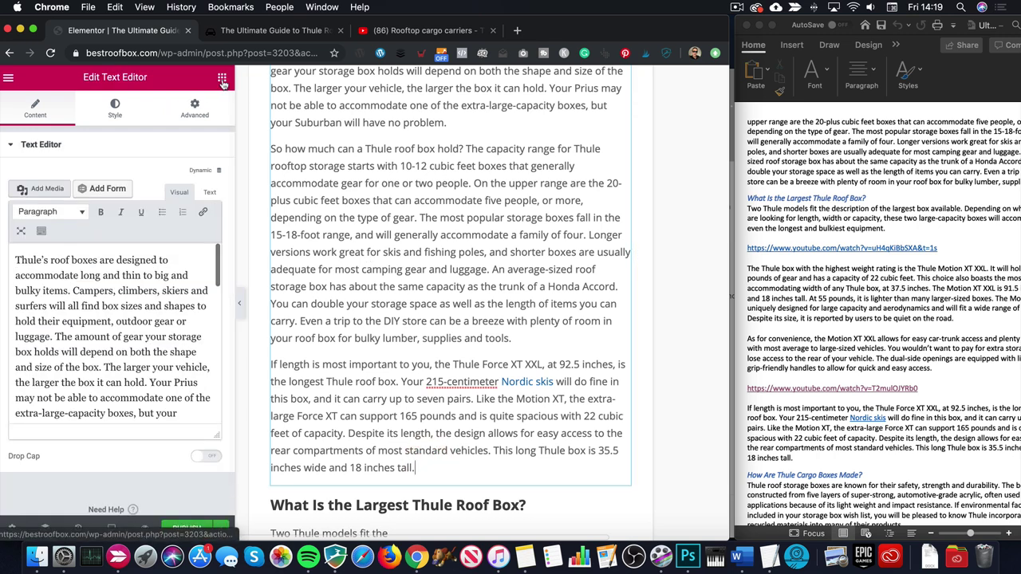
{"action": "left_click", "coordinate": [222, 78]}
{"action": "left_click_drag", "start_coordinate": [53, 323], "coordinate": [417, 474]}
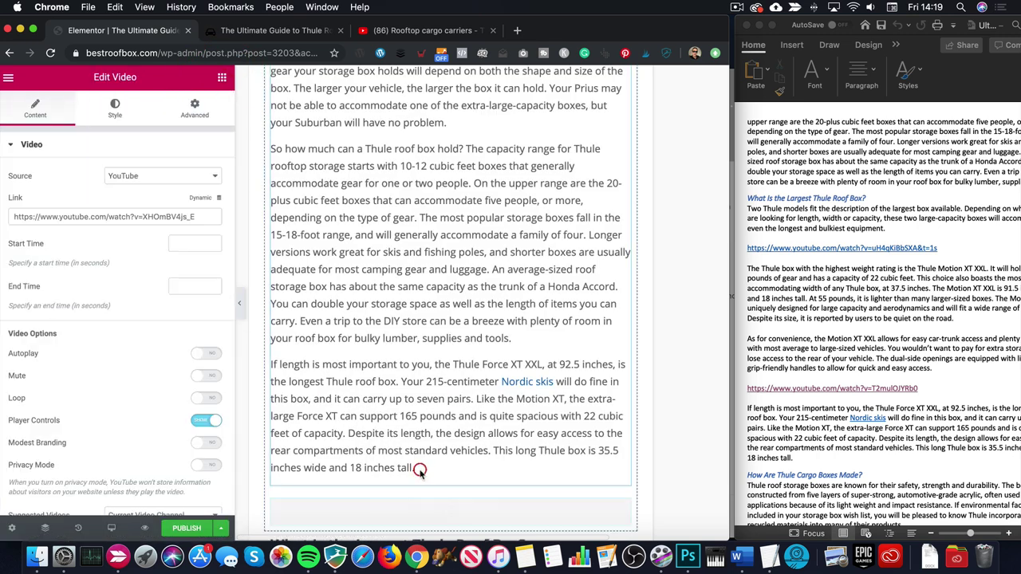
{"action": "triple_click", "coordinate": [104, 216]}
{"action": "key", "text": "cmd+v"}
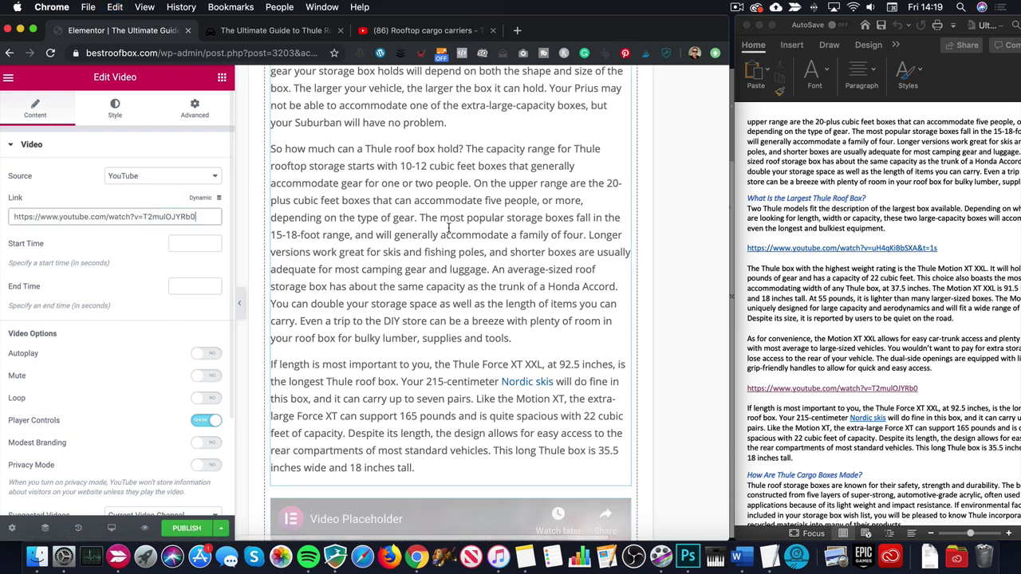
{"action": "scroll", "coordinate": [472, 264], "scroll_direction": "down", "scroll_amount": 5}
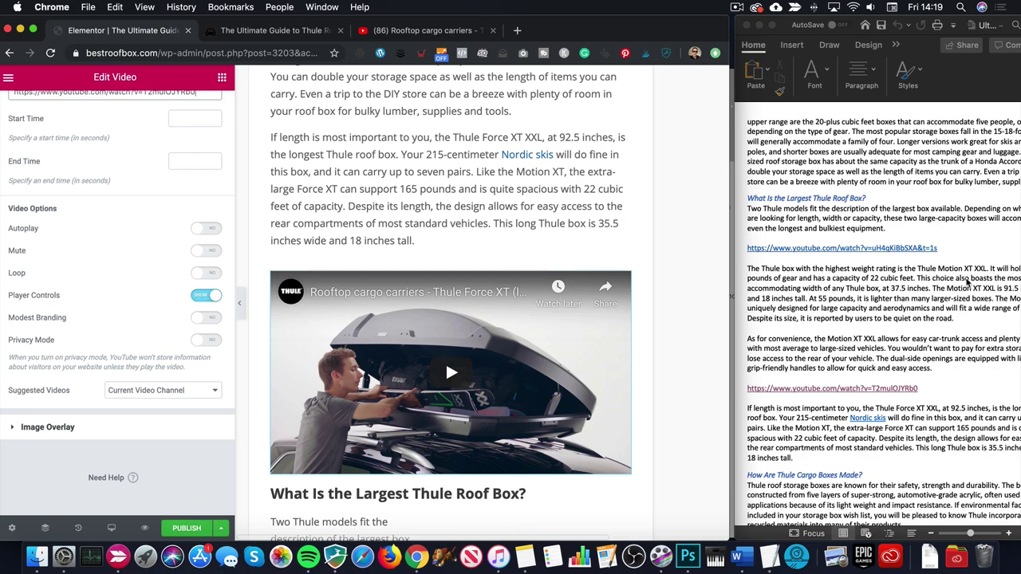
- Open the video link under "How Do You Install a Thule Roof Box?" in the Word document and pause the video
{"action": "scroll", "coordinate": [966, 280], "scroll_direction": "down", "scroll_amount": 15}
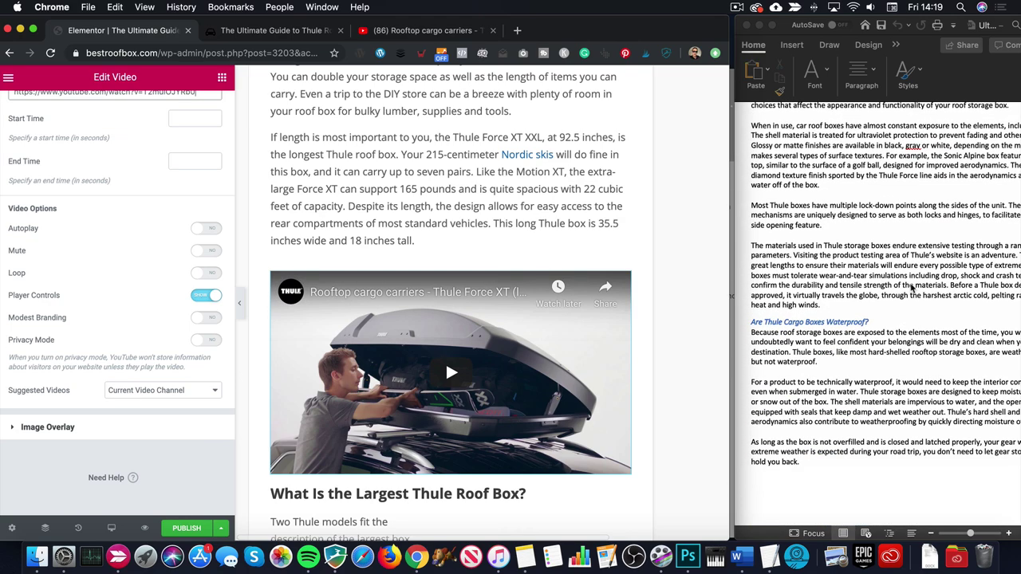
{"action": "scroll", "coordinate": [911, 287], "scroll_direction": "down", "scroll_amount": 8}
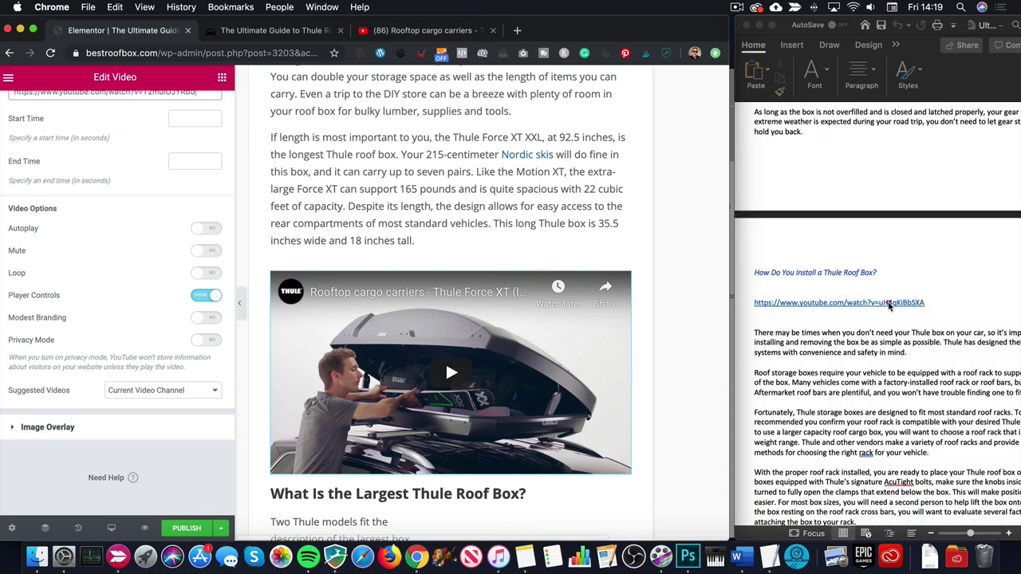
{"action": "left_click", "coordinate": [890, 306]}
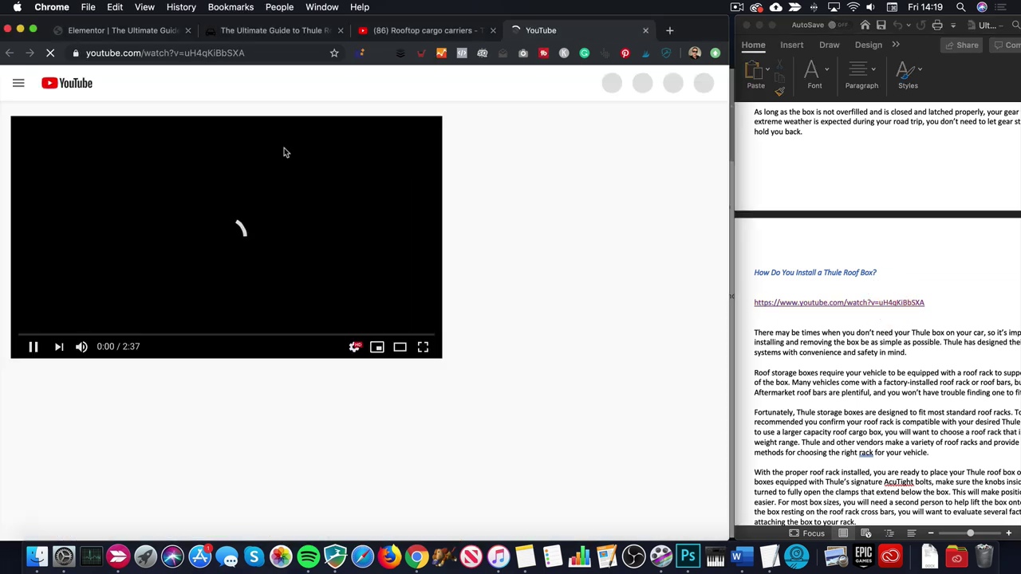
{"action": "left_click", "coordinate": [430, 30]}
{"action": "left_click", "coordinate": [582, 30]}
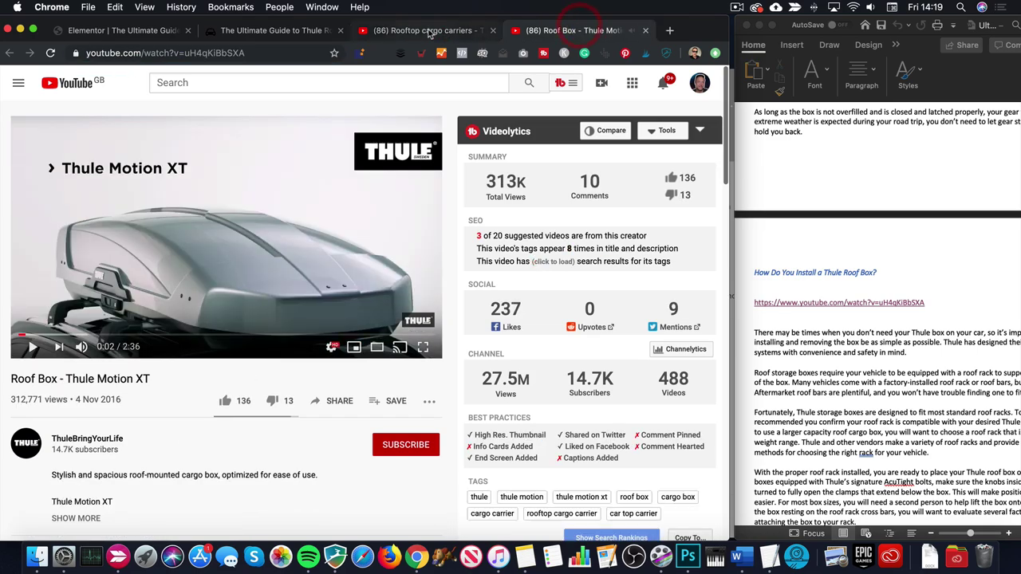
- Open the "What Is the Largest Thule Roof Box?" section's video link from the Word document for comparison, and close the duplicate page
{"action": "scroll", "coordinate": [923, 405], "scroll_direction": "up", "scroll_amount": 10}
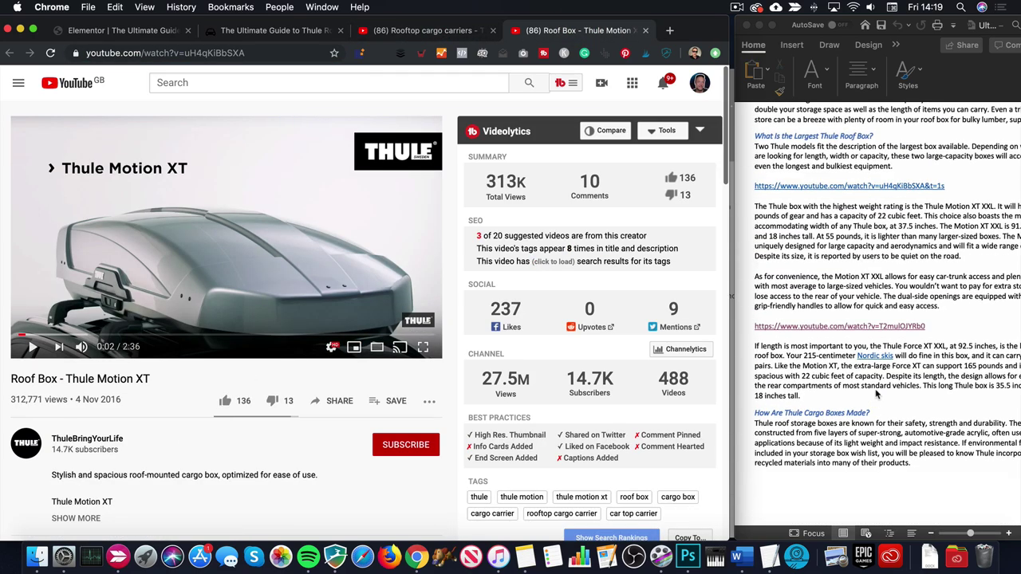
{"action": "left_click", "coordinate": [888, 205]}
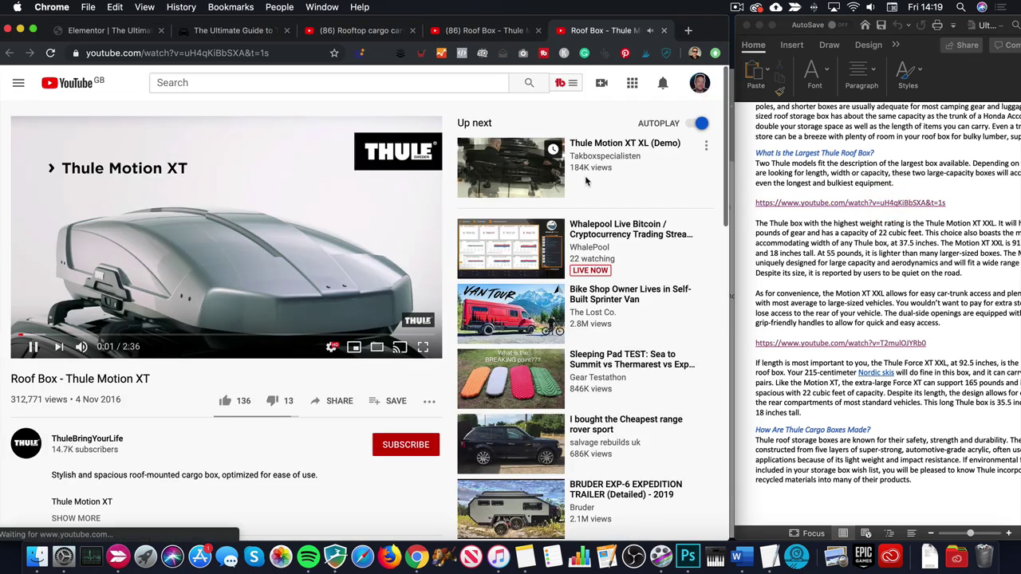
{"action": "left_click", "coordinate": [488, 31]}
{"action": "left_click", "coordinate": [670, 30]}
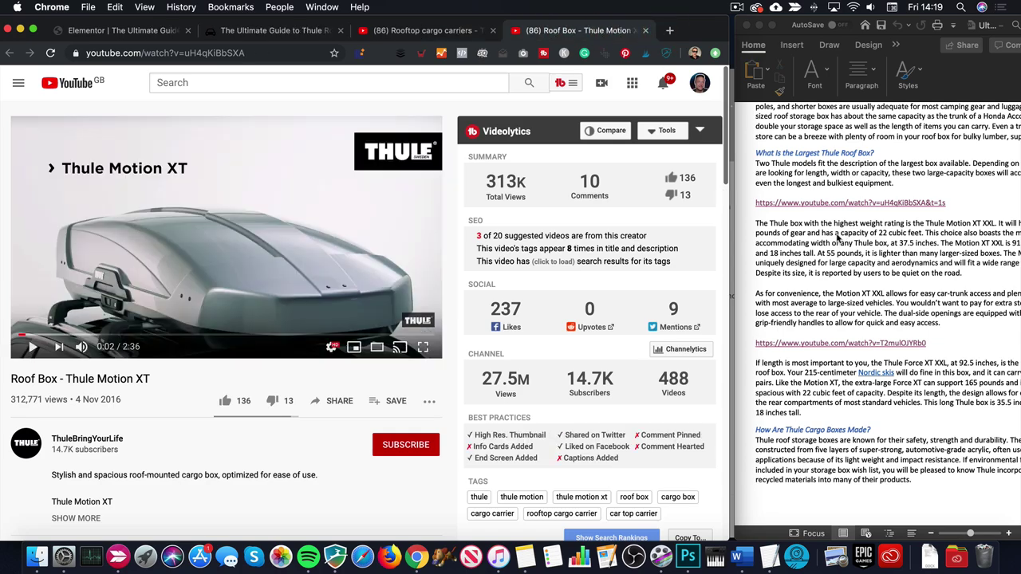
- Check the remaining sections of the Word document for video links and search YouTube for "install thule"
{"action": "scroll", "coordinate": [838, 236], "scroll_direction": "down", "scroll_amount": 15}
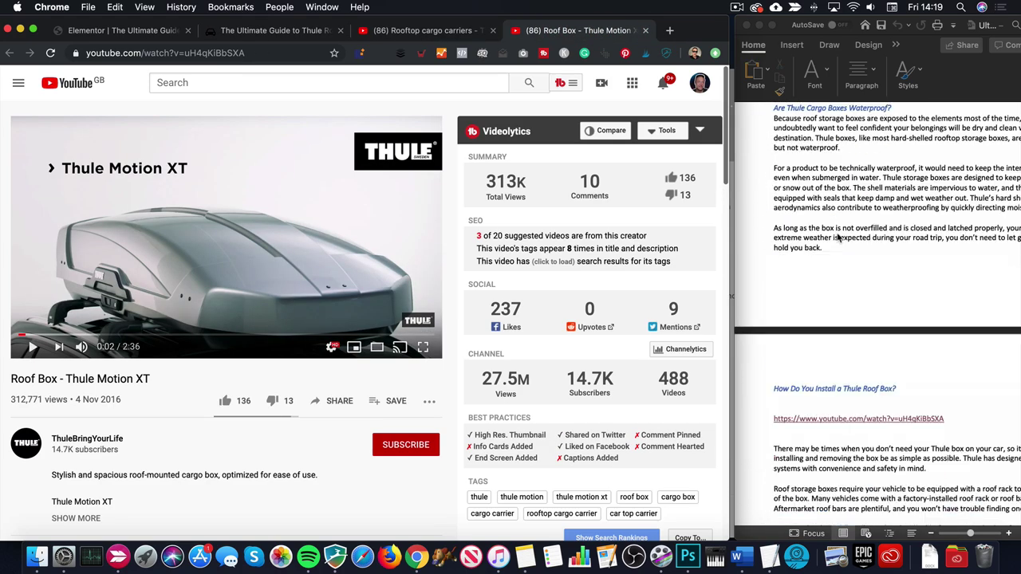
{"action": "scroll", "coordinate": [839, 237], "scroll_direction": "down", "scroll_amount": 15}
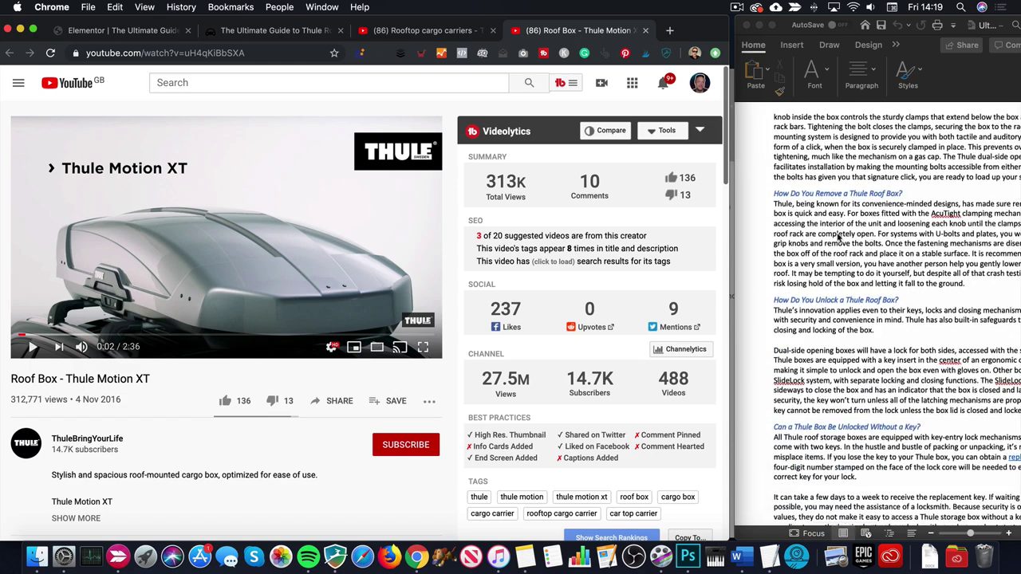
{"action": "scroll", "coordinate": [839, 231], "scroll_direction": "down", "scroll_amount": 5}
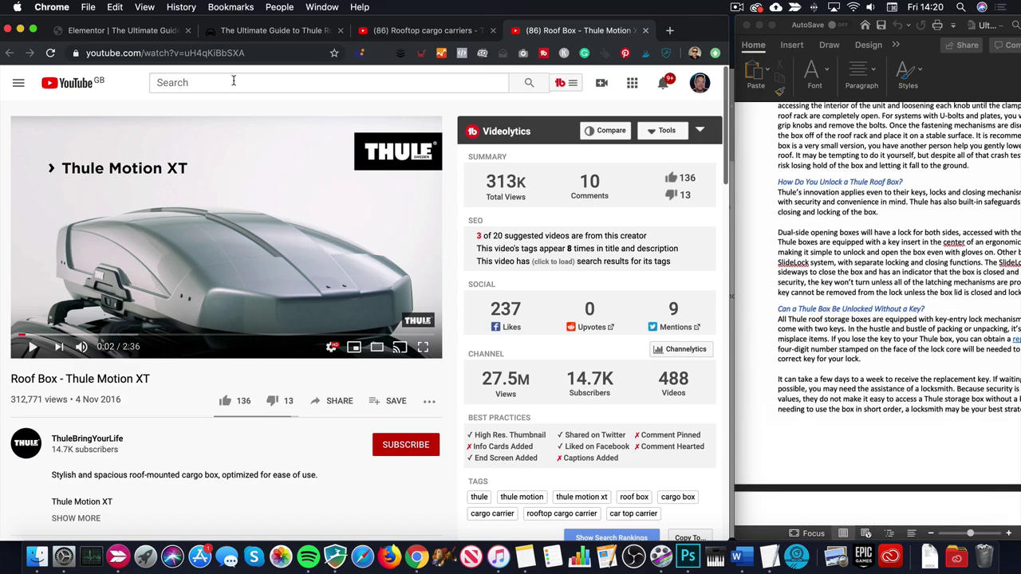
{"action": "left_click", "coordinate": [233, 80]}
{"action": "type", "text": "install th"}
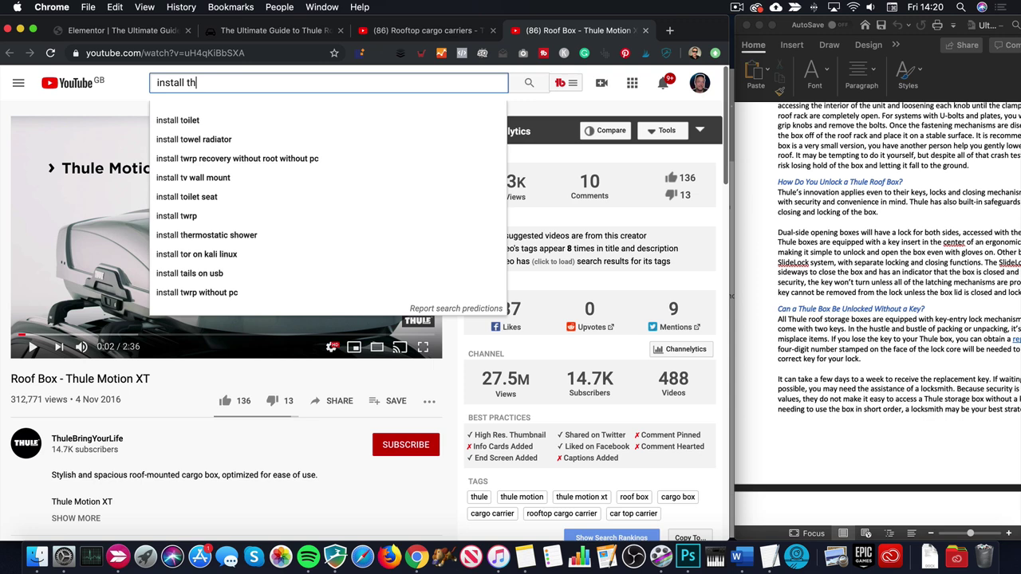
{"action": "type", "text": "ule"}
{"action": "key", "text": "Return"}
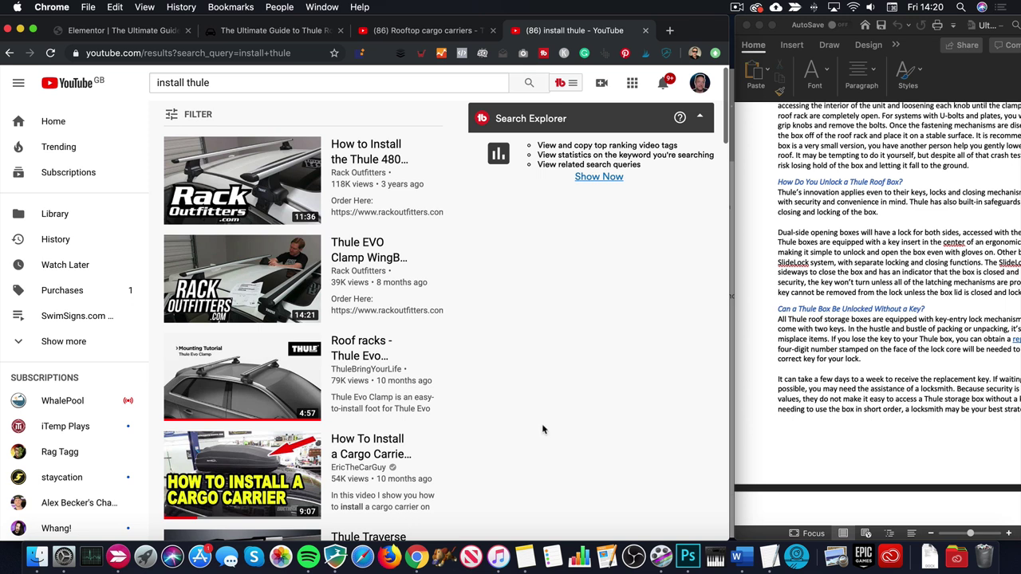
- Open the "Roof racks - Thule Evo Clamp" video from the search results, pause it and copy its address
{"action": "scroll", "coordinate": [542, 430], "scroll_direction": "down", "scroll_amount": 1}
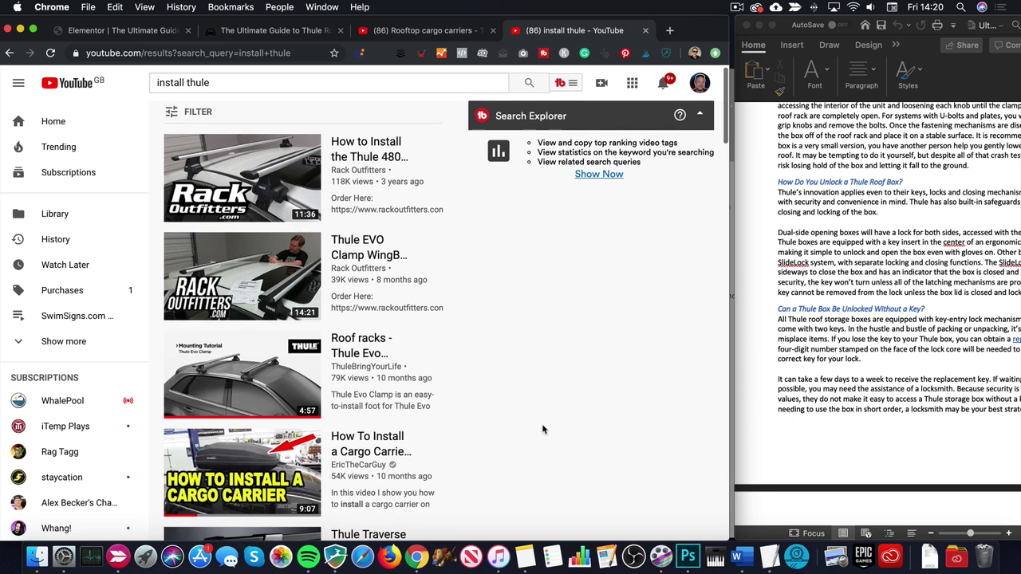
{"action": "mouse_move", "coordinate": [273, 383]}
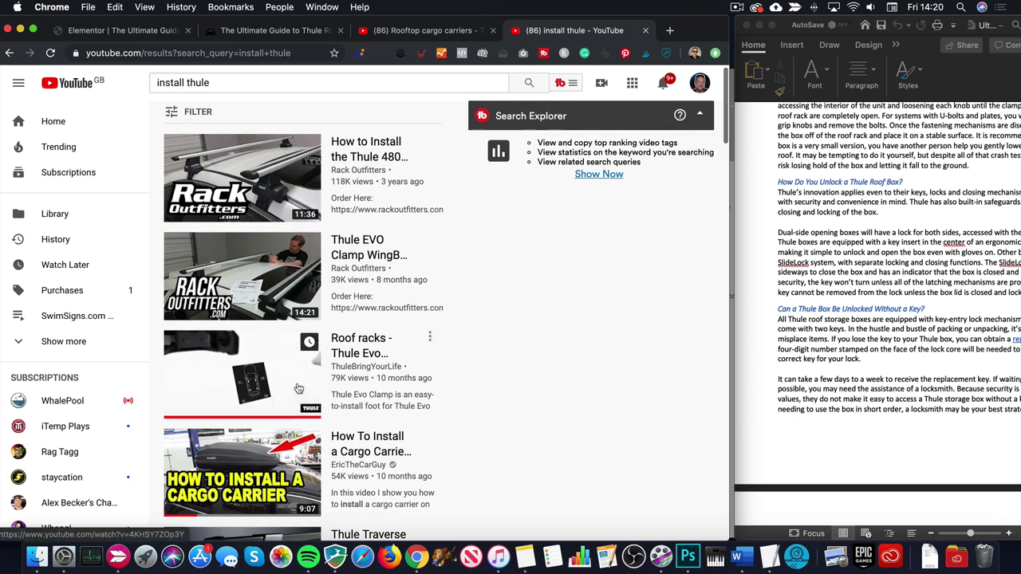
{"action": "scroll", "coordinate": [272, 381], "scroll_direction": "down", "scroll_amount": 1}
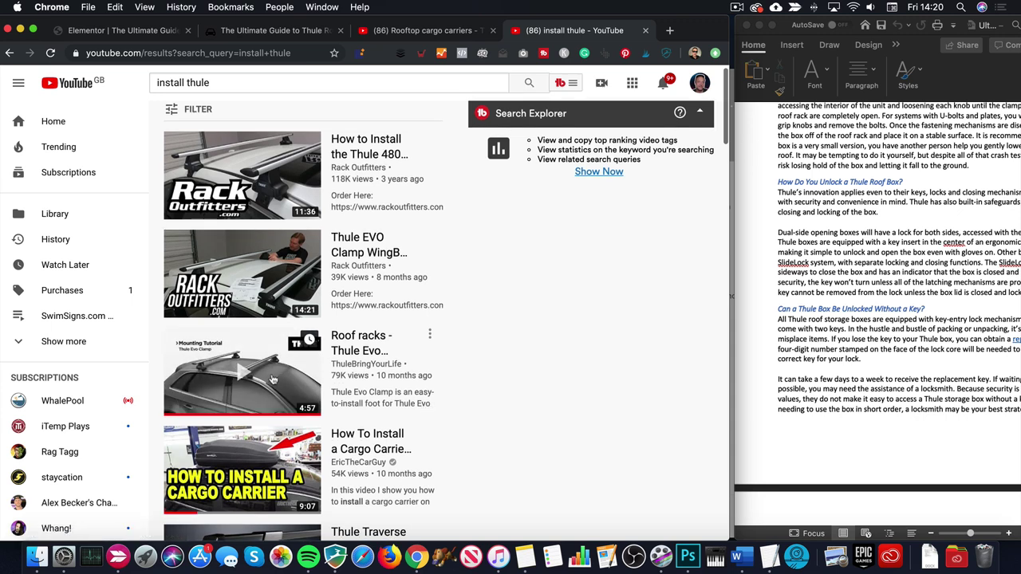
{"action": "left_click", "coordinate": [272, 380]}
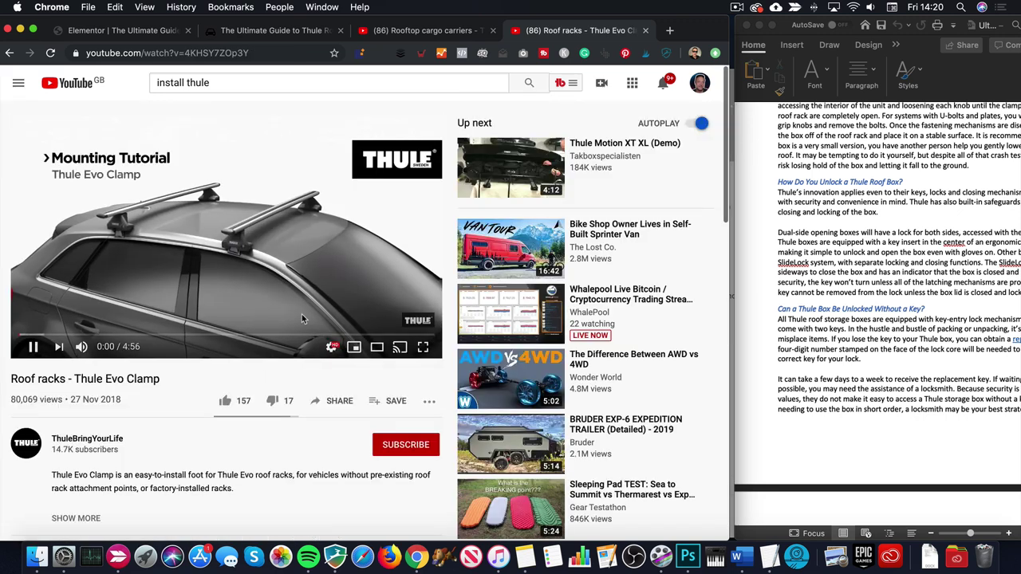
{"action": "left_click", "coordinate": [33, 347]}
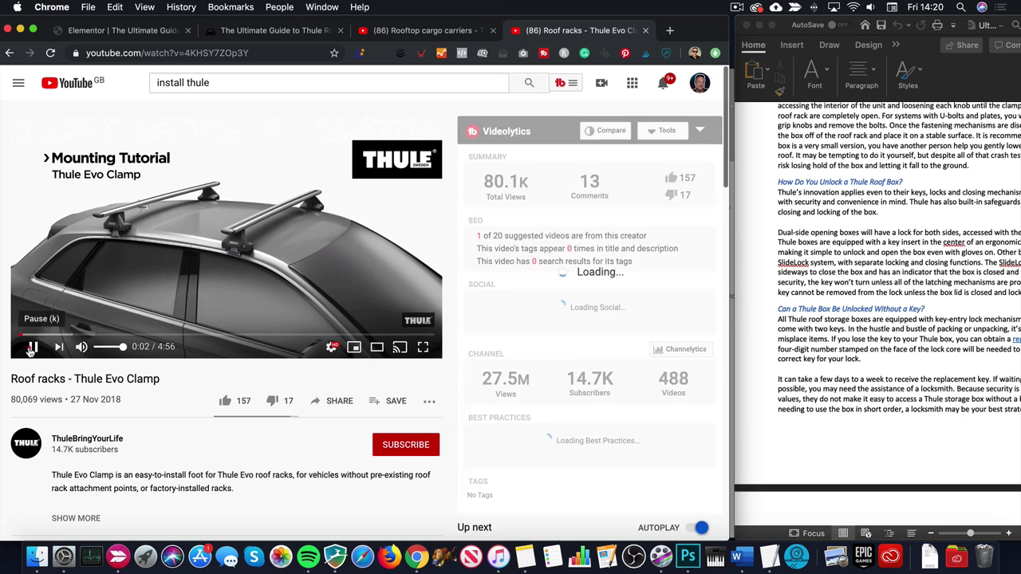
{"action": "left_click", "coordinate": [241, 53]}
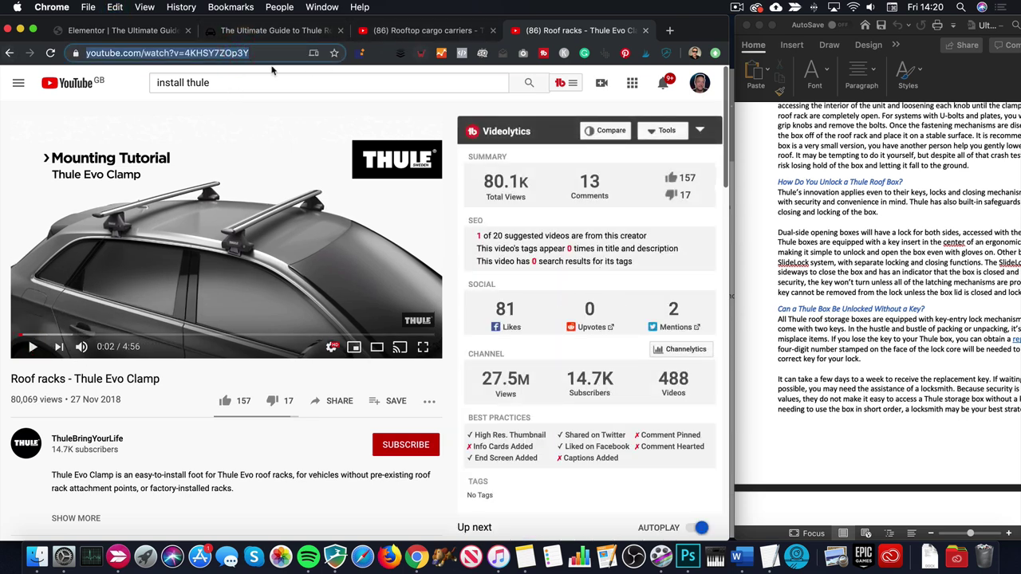
- Look through the post preview and the Elementor page for the "How Do You Install a Thule Roof Box?" section
{"action": "left_click", "coordinate": [275, 30]}
{"action": "scroll", "coordinate": [269, 247], "scroll_direction": "up", "scroll_amount": 15}
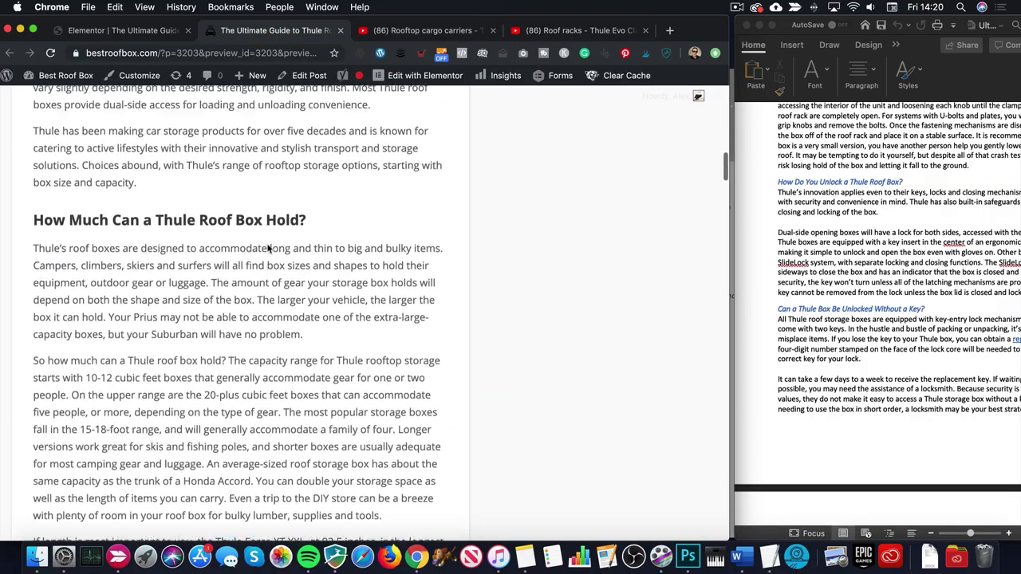
{"action": "scroll", "coordinate": [268, 247], "scroll_direction": "down", "scroll_amount": 15}
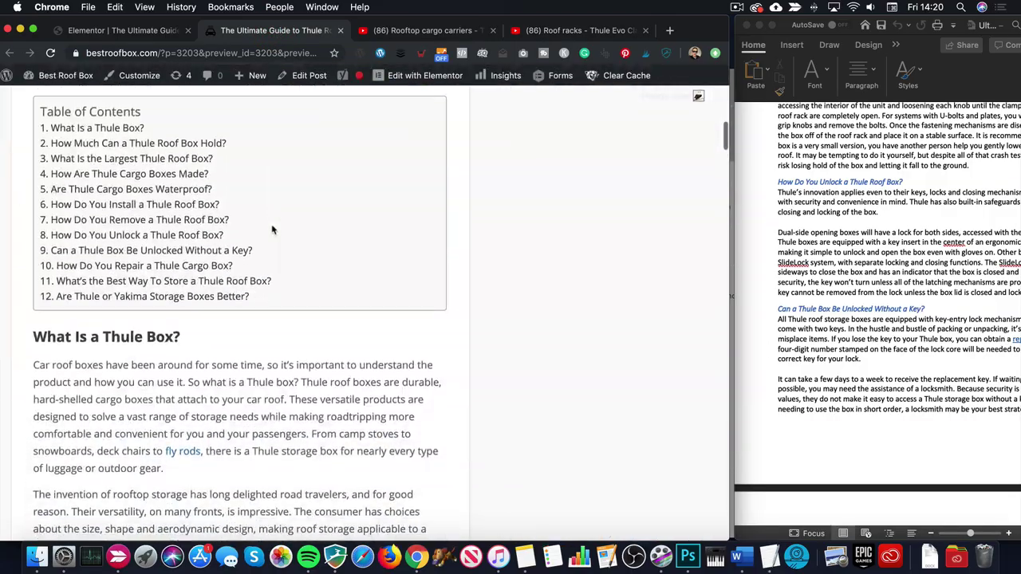
{"action": "scroll", "coordinate": [271, 225], "scroll_direction": "down", "scroll_amount": 20}
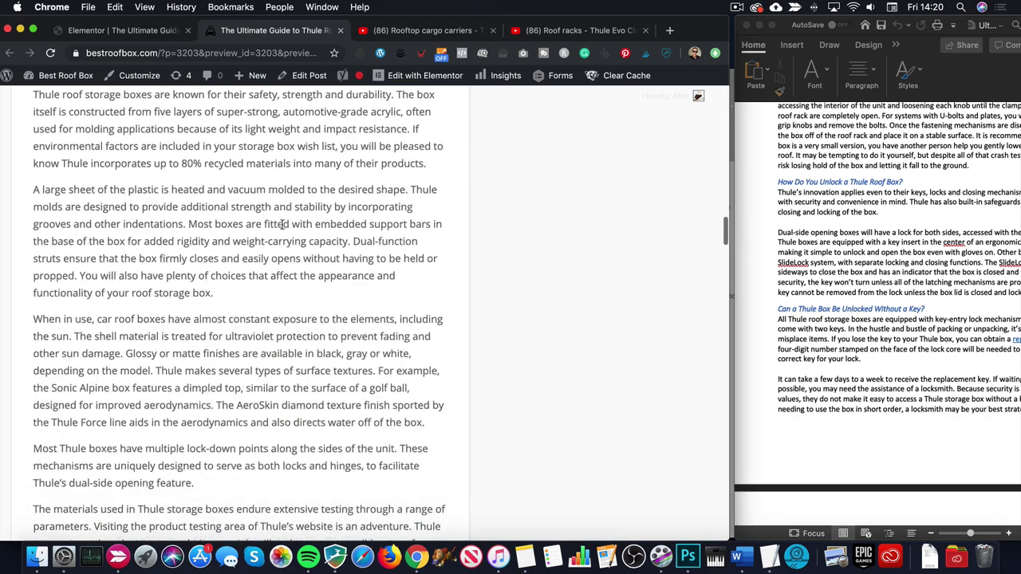
{"action": "scroll", "coordinate": [284, 231], "scroll_direction": "down", "scroll_amount": 15}
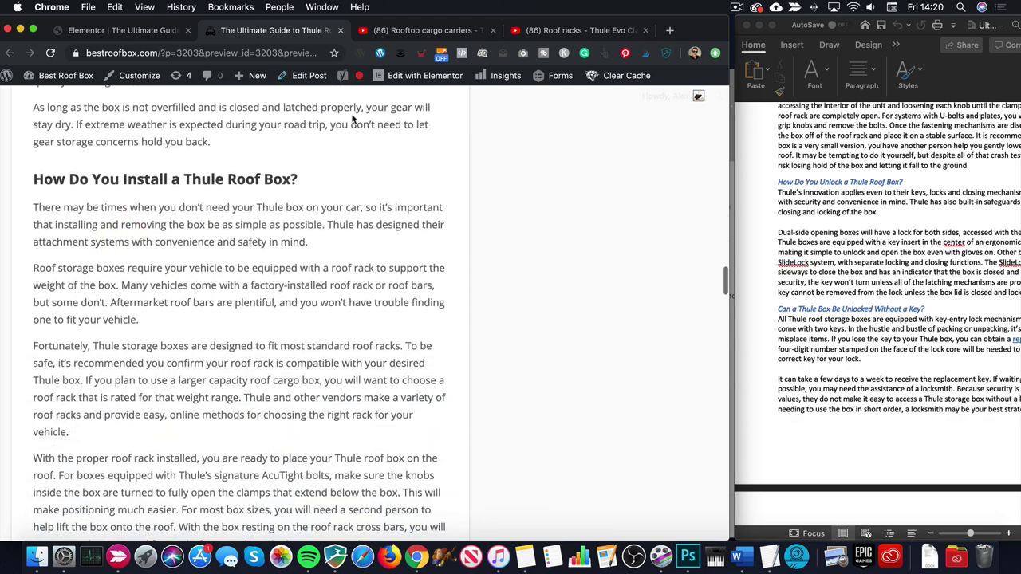
{"action": "left_click", "coordinate": [118, 26]}
{"action": "scroll", "coordinate": [331, 239], "scroll_direction": "down", "scroll_amount": 10}
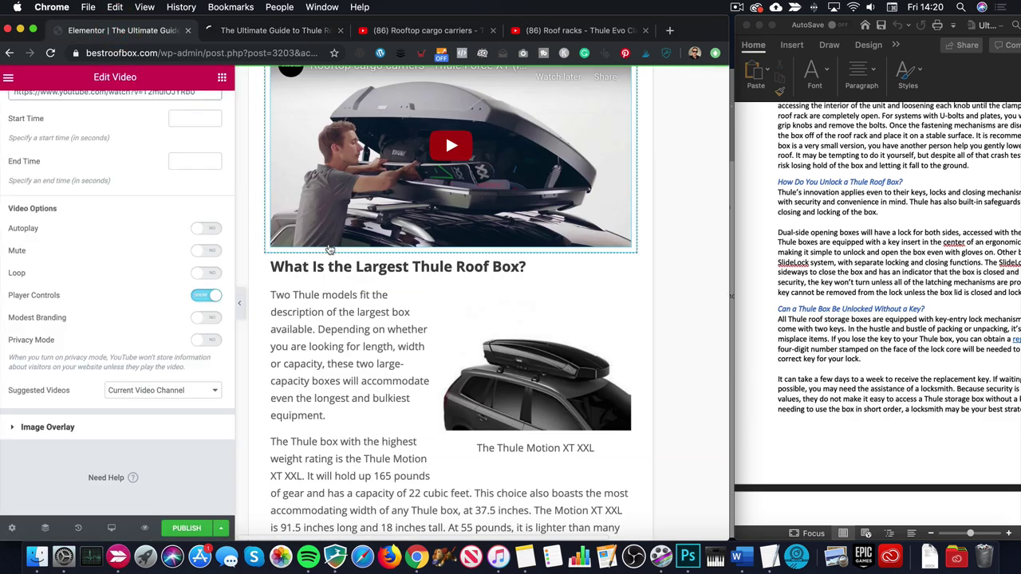
{"action": "scroll", "coordinate": [339, 248], "scroll_direction": "down", "scroll_amount": 15}
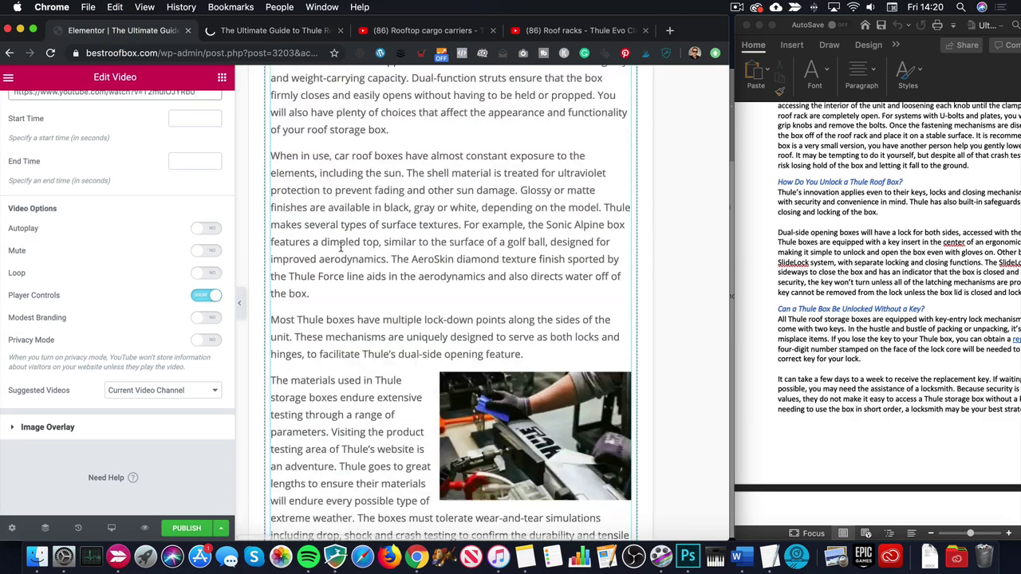
{"action": "scroll", "coordinate": [342, 248], "scroll_direction": "down", "scroll_amount": 15}
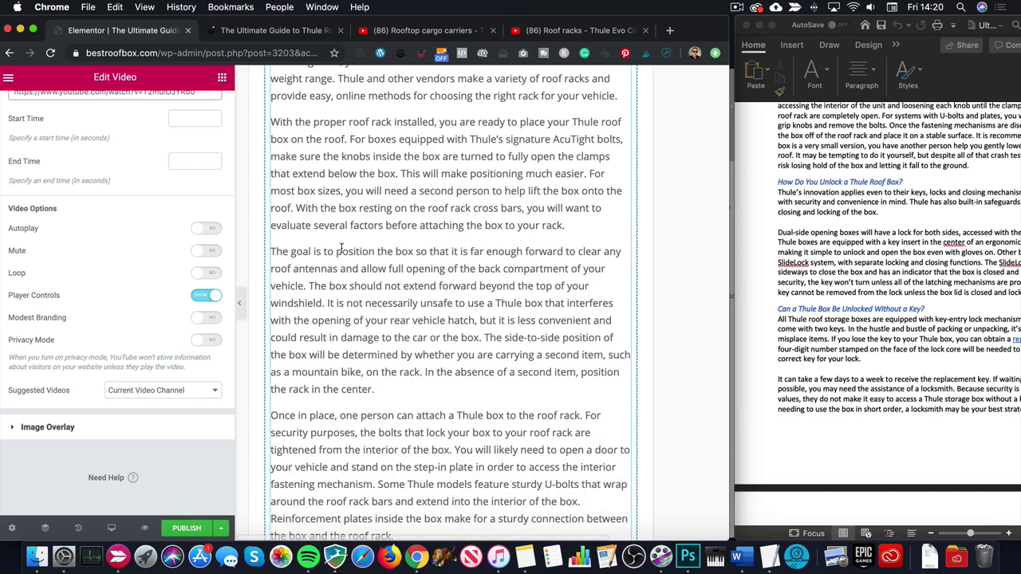
{"action": "scroll", "coordinate": [341, 248], "scroll_direction": "down", "scroll_amount": 10}
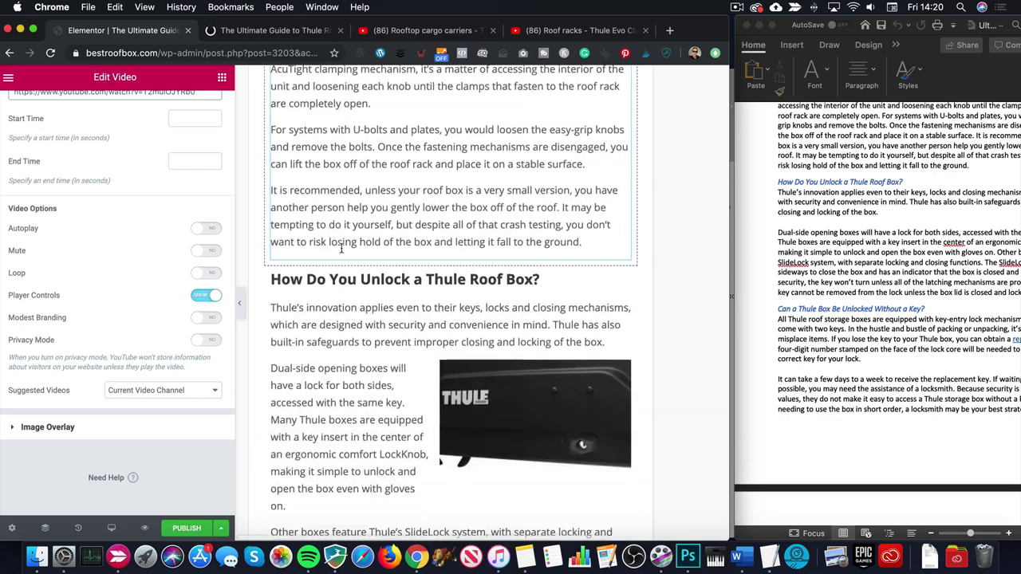
{"action": "scroll", "coordinate": [343, 253], "scroll_direction": "up", "scroll_amount": 9}
{"action": "scroll", "coordinate": [341, 249], "scroll_direction": "up", "scroll_amount": 10}
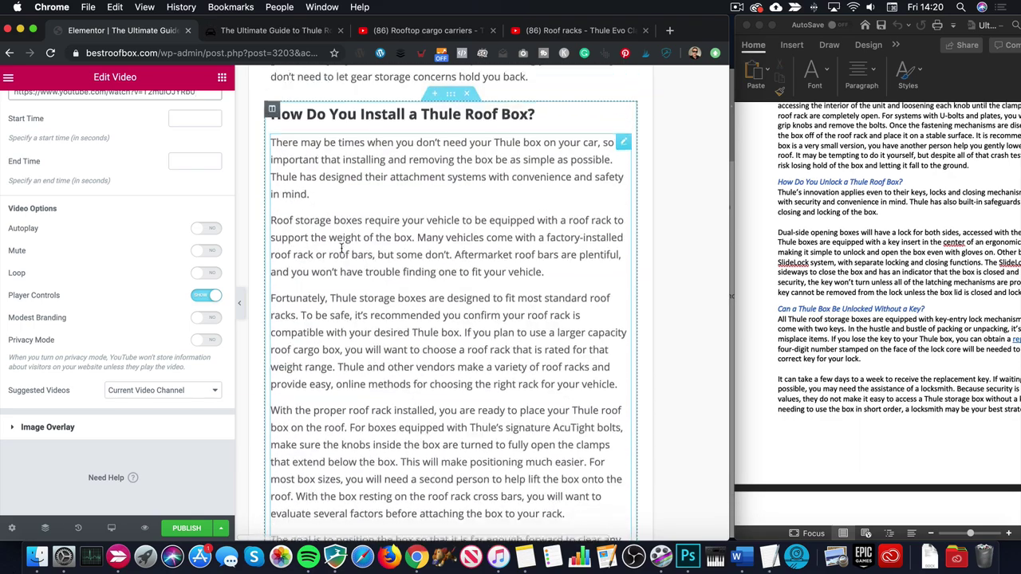
{"action": "left_click", "coordinate": [223, 79]}
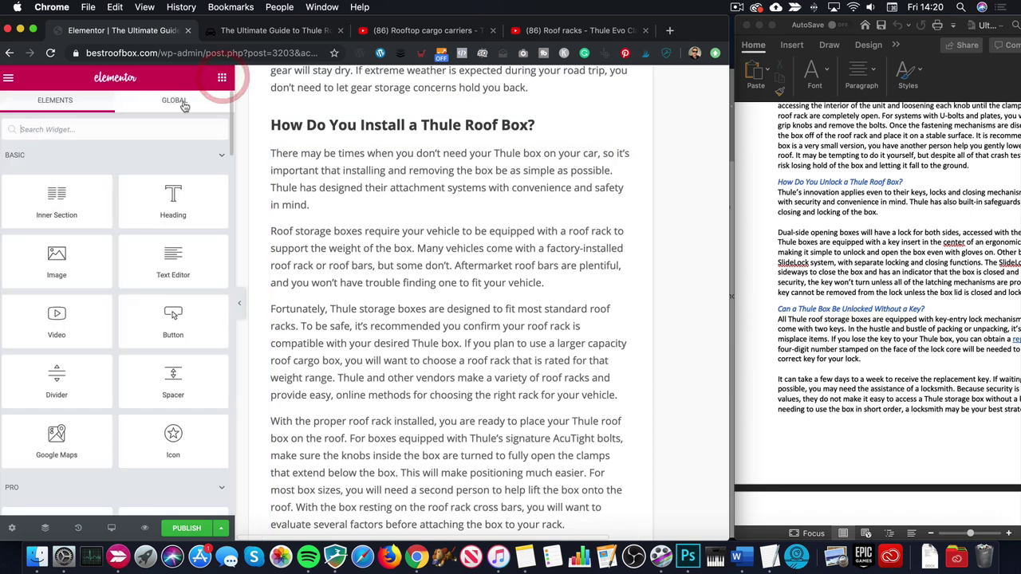
{"action": "left_click_drag", "start_coordinate": [56, 323], "coordinate": [415, 165]}
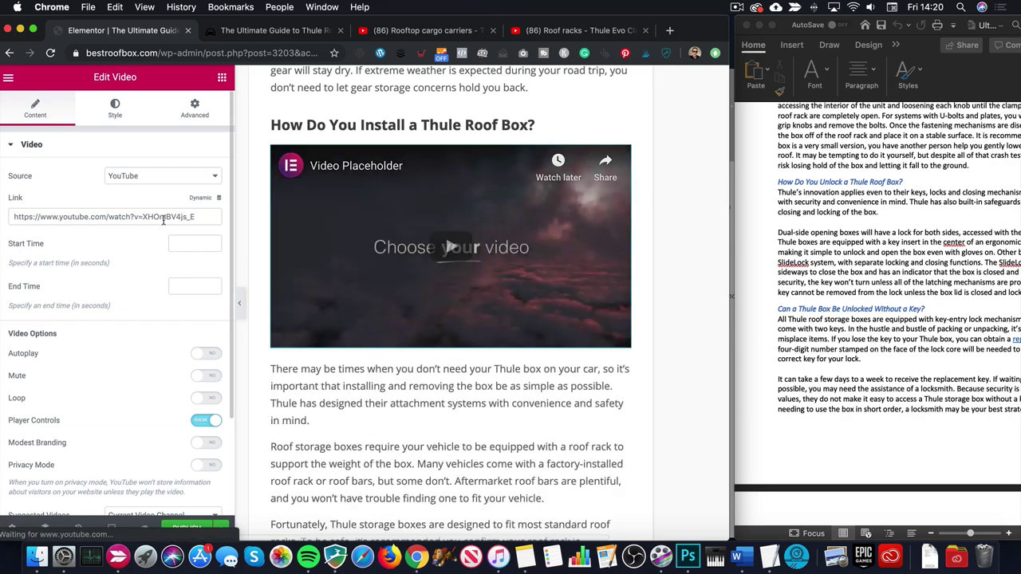
{"action": "triple_click", "coordinate": [165, 217]}
{"action": "type", "text": "https://www.youtube.com/watch?v=4KHSY7ZOp3Y"}
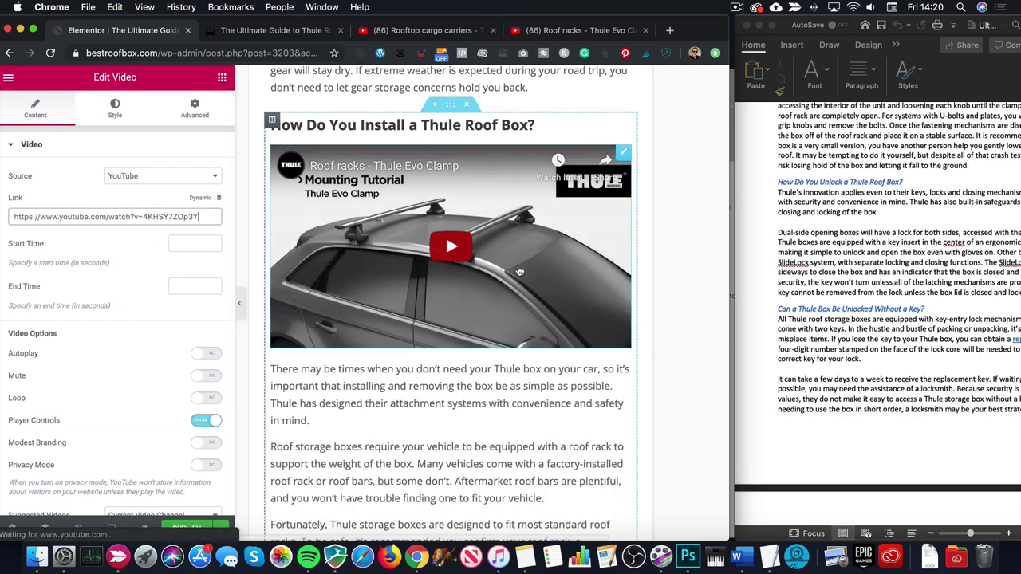
{"action": "scroll", "coordinate": [517, 272], "scroll_direction": "down", "scroll_amount": 10}
{"action": "scroll", "coordinate": [517, 272], "scroll_direction": "down", "scroll_amount": 5}
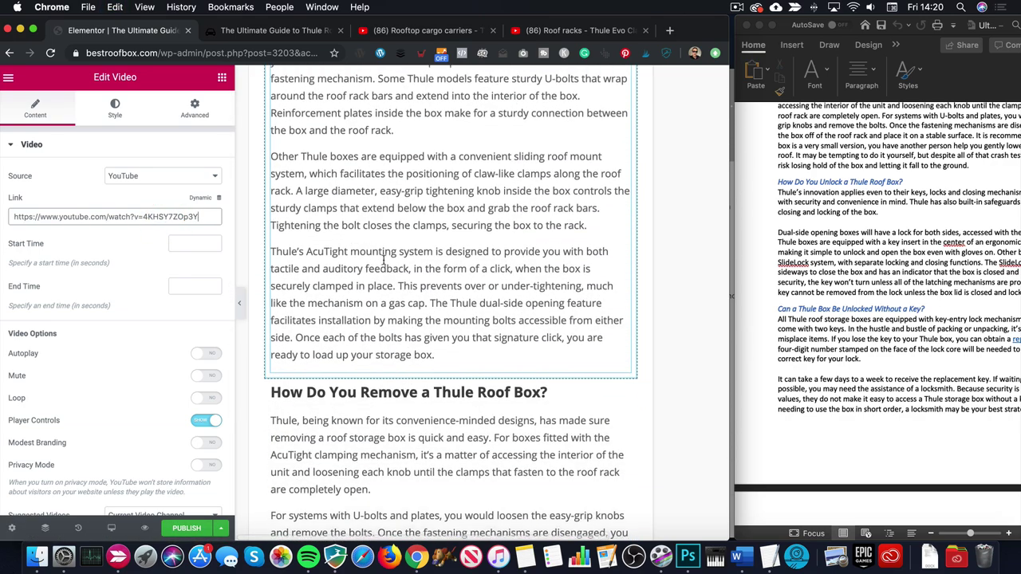
- Add a Video widget after the installation text and copy the address of YouTube's "How to Install the Thule 480R Rapid Traverse AeroBlade Roof Rack" video
{"action": "left_click", "coordinate": [223, 77]}
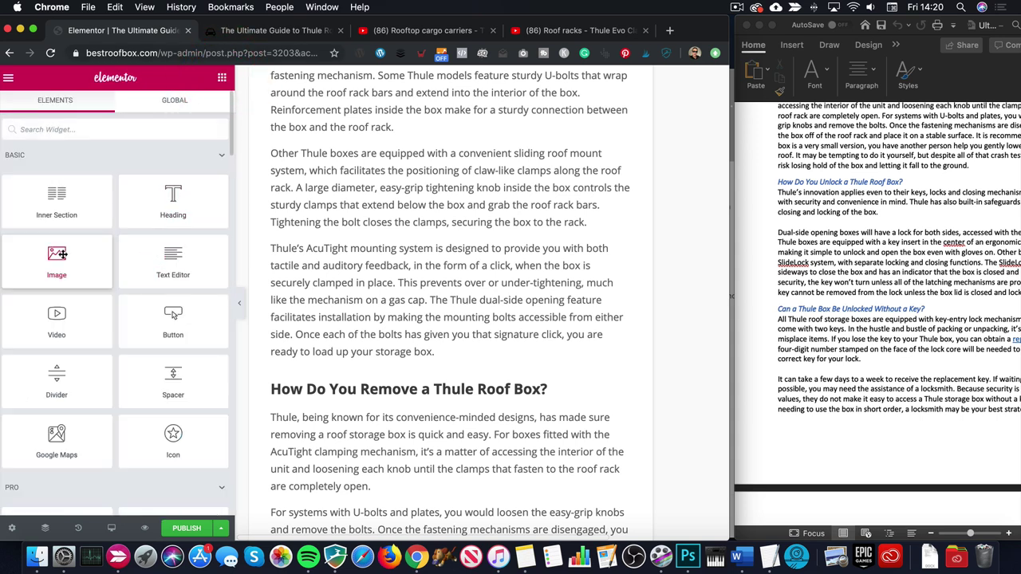
{"action": "left_click_drag", "start_coordinate": [60, 323], "coordinate": [374, 358]}
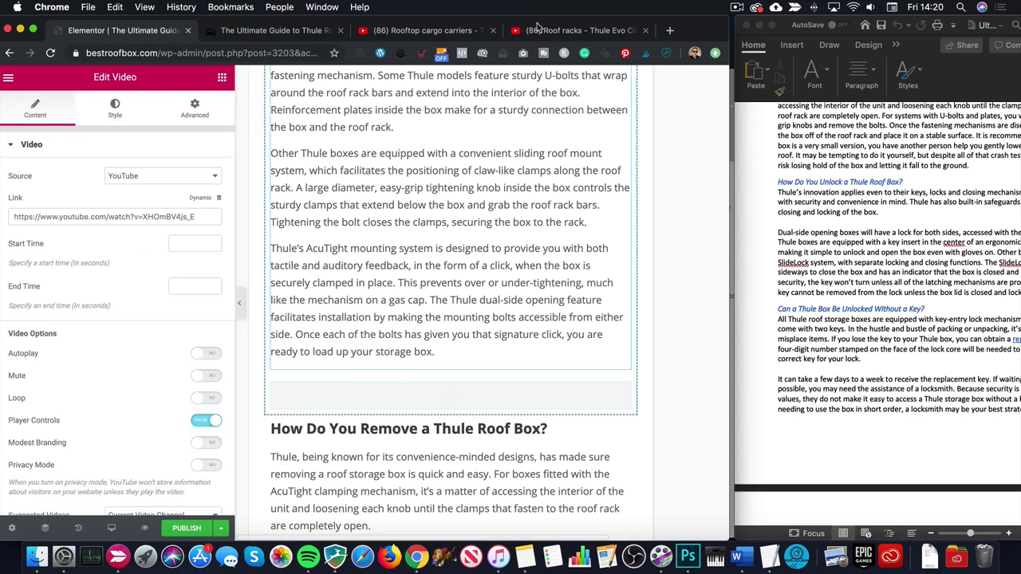
{"action": "left_click", "coordinate": [437, 30]}
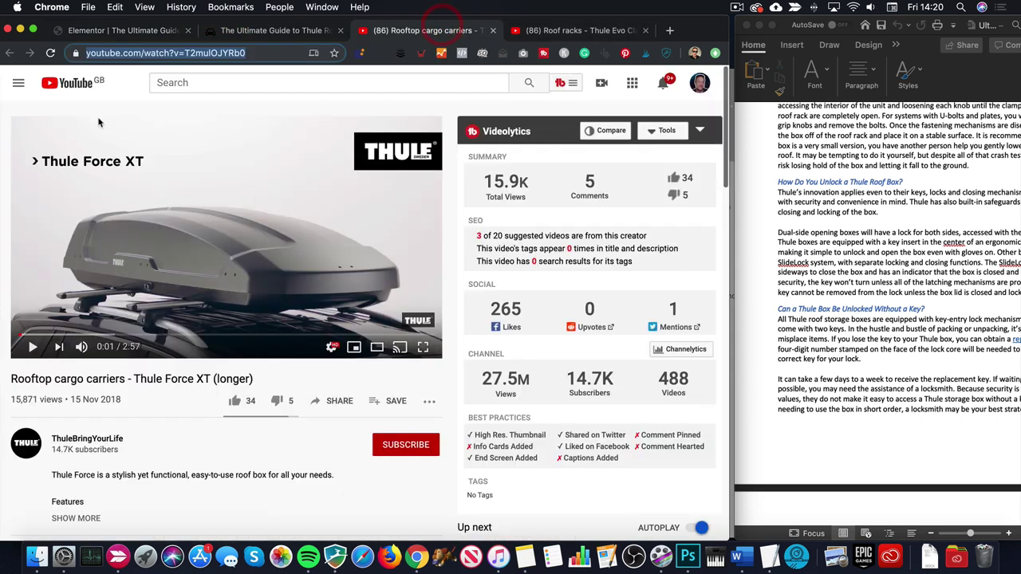
{"action": "left_click", "coordinate": [604, 32]}
{"action": "left_click", "coordinate": [10, 53]}
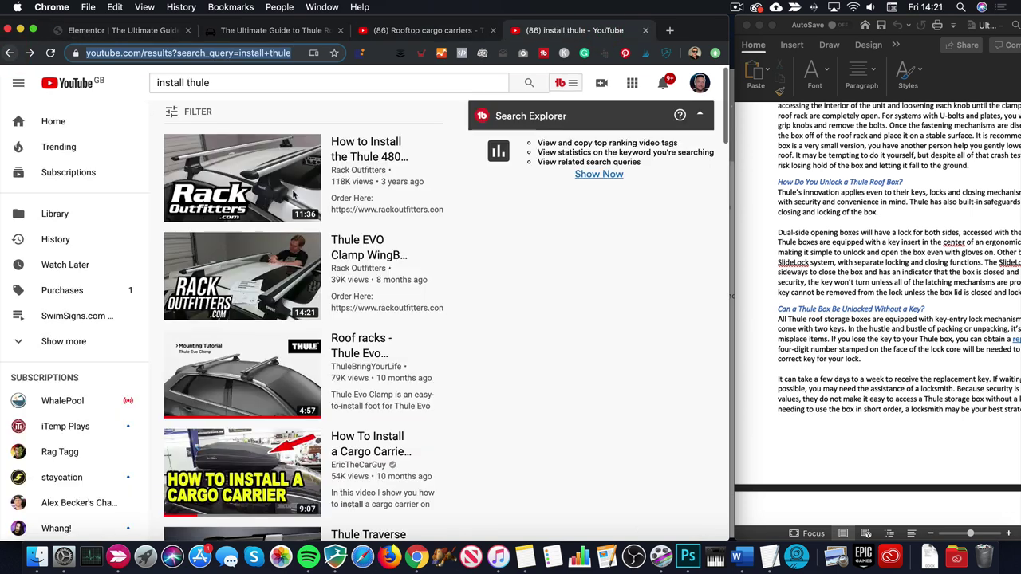
{"action": "left_click", "coordinate": [363, 144]}
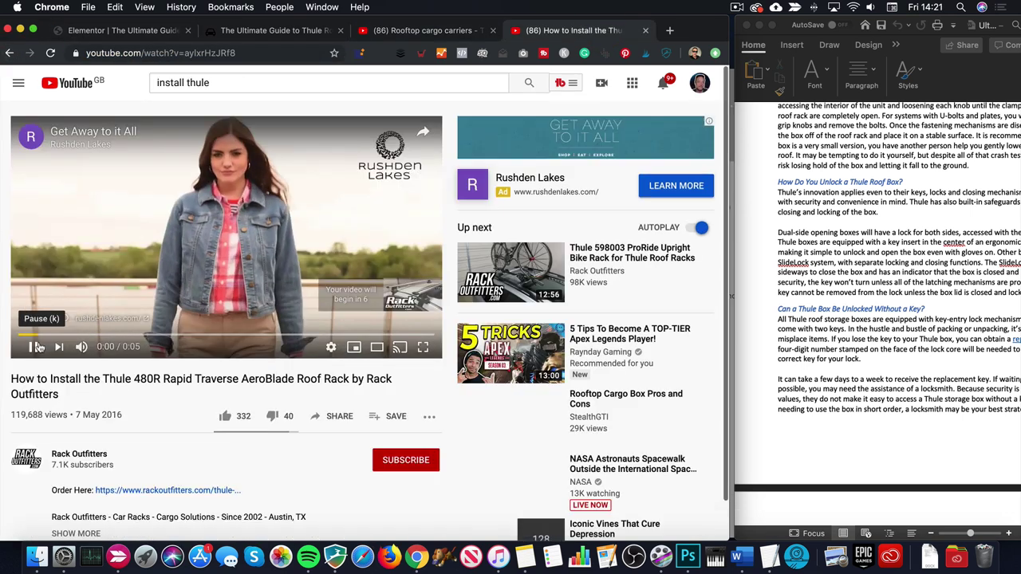
{"action": "left_click", "coordinate": [200, 53]}
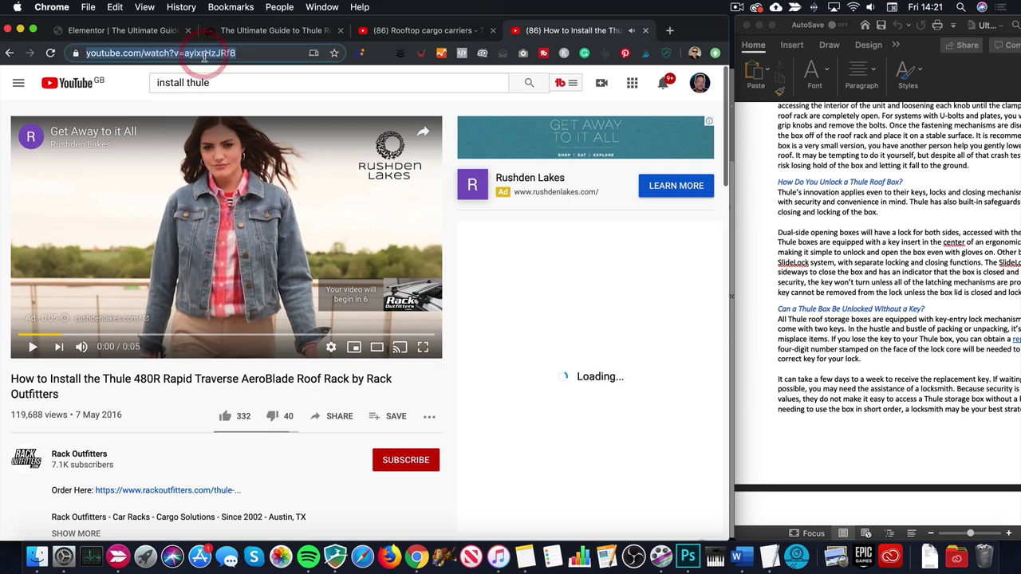
{"action": "left_click", "coordinate": [152, 32]}
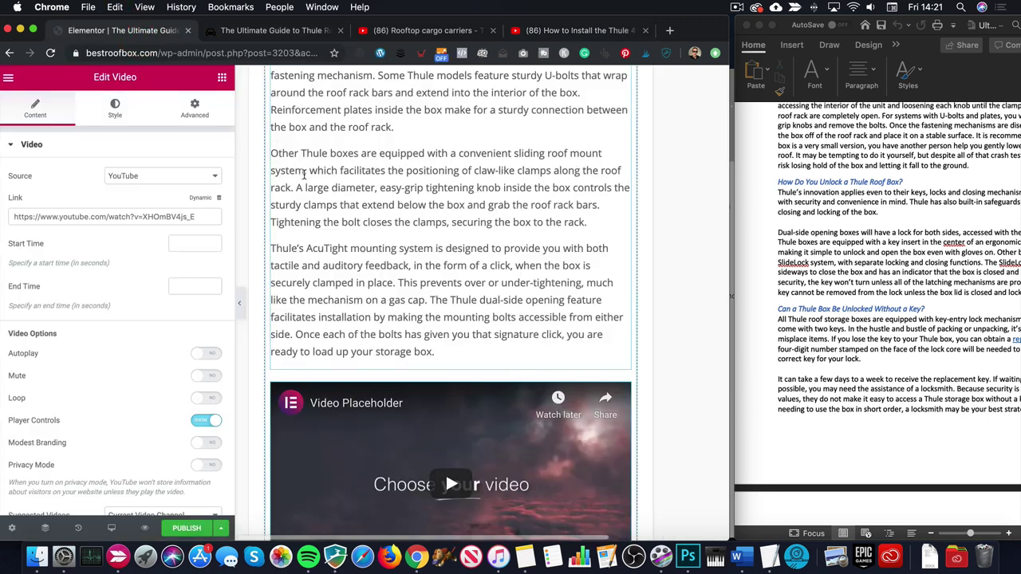
{"action": "scroll", "coordinate": [357, 276], "scroll_direction": "down", "scroll_amount": 3}
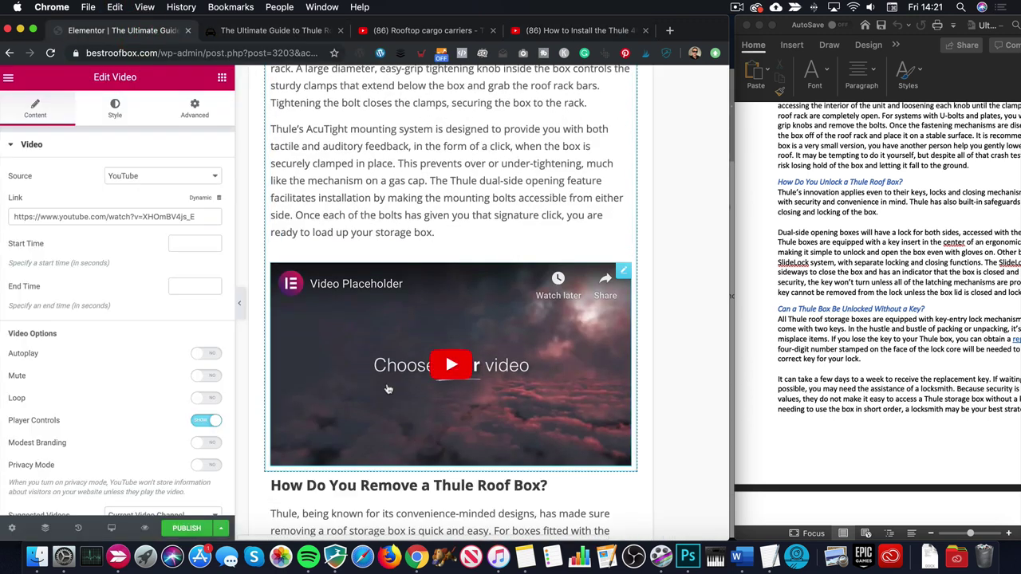
{"action": "triple_click", "coordinate": [142, 215]}
{"action": "type", "text": "https://www.youtube.com/watch?v=eylxrHzJRf8"}
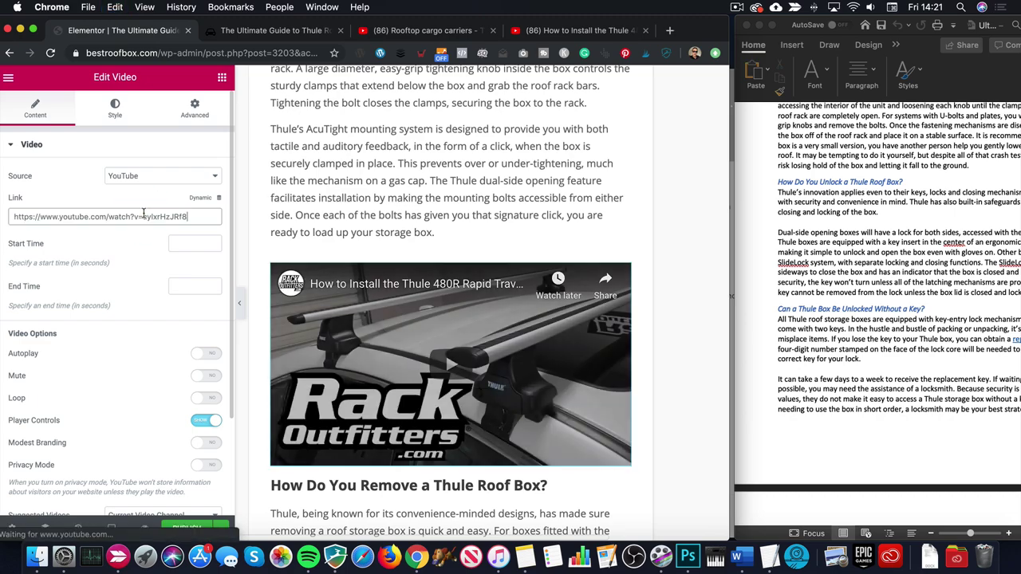
- Review the post's videos, images and text from the installation section back up to the title and introduction
{"action": "scroll", "coordinate": [531, 265], "scroll_direction": "up", "scroll_amount": 3}
{"action": "scroll", "coordinate": [532, 264], "scroll_direction": "up", "scroll_amount": 15}
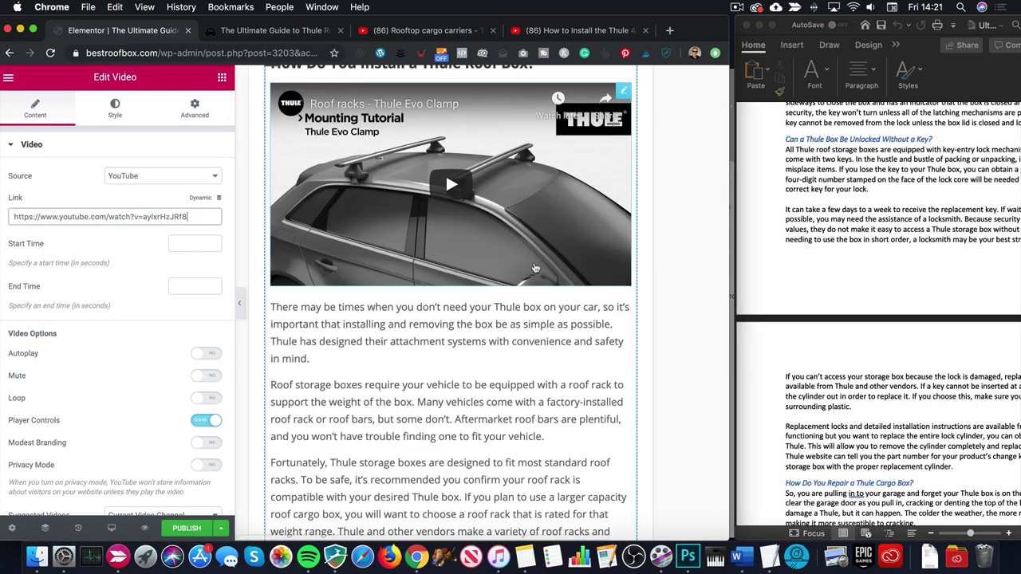
{"action": "scroll", "coordinate": [535, 264], "scroll_direction": "up", "scroll_amount": 8}
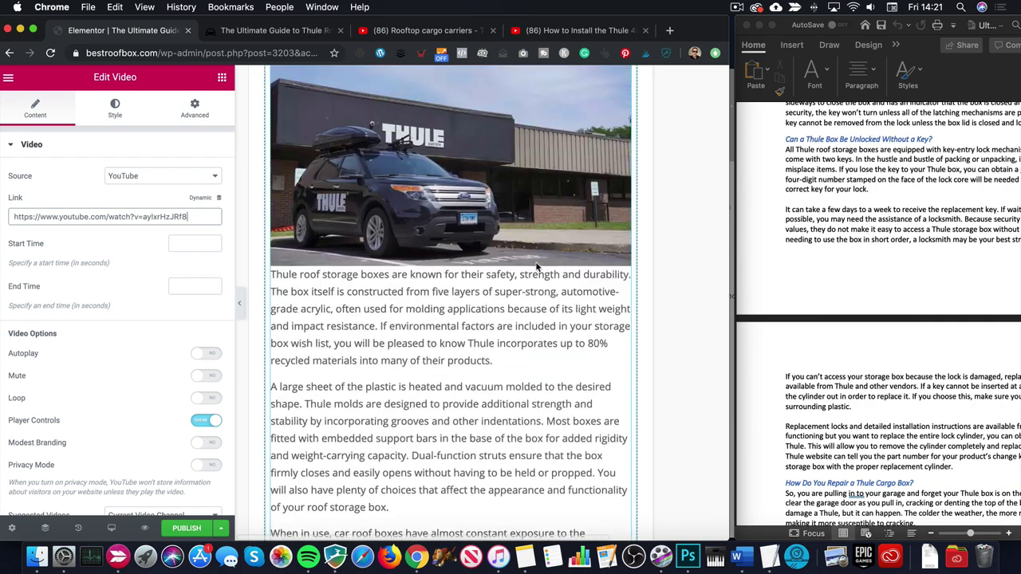
{"action": "scroll", "coordinate": [537, 267], "scroll_direction": "down", "scroll_amount": 5}
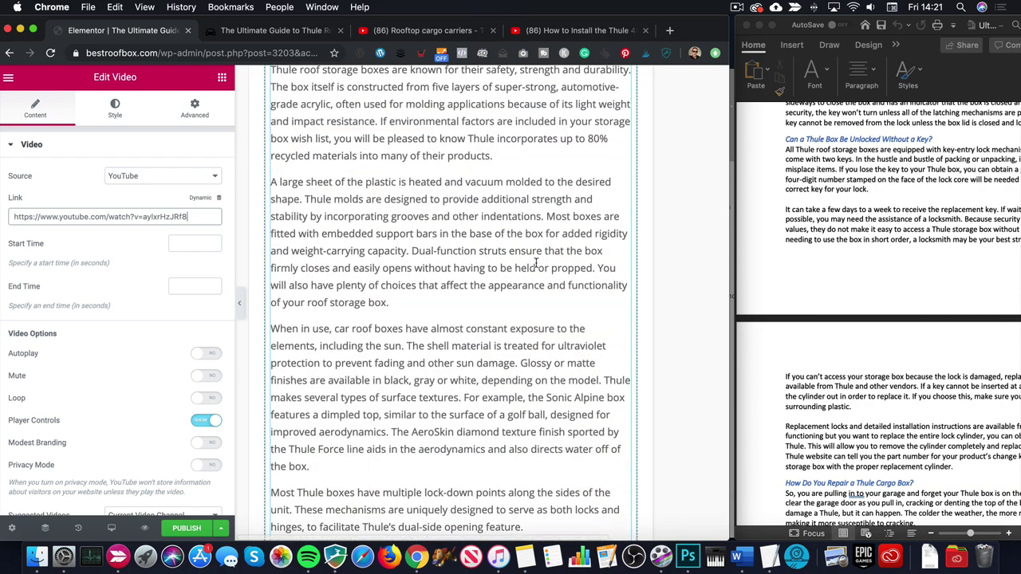
{"action": "scroll", "coordinate": [537, 264], "scroll_direction": "up", "scroll_amount": 5}
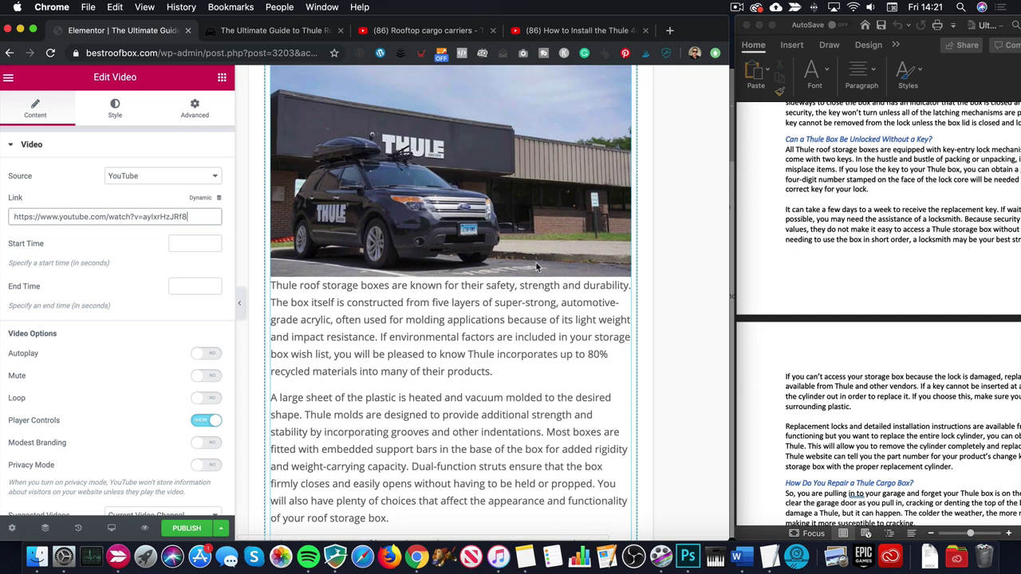
{"action": "scroll", "coordinate": [536, 263], "scroll_direction": "up", "scroll_amount": 15}
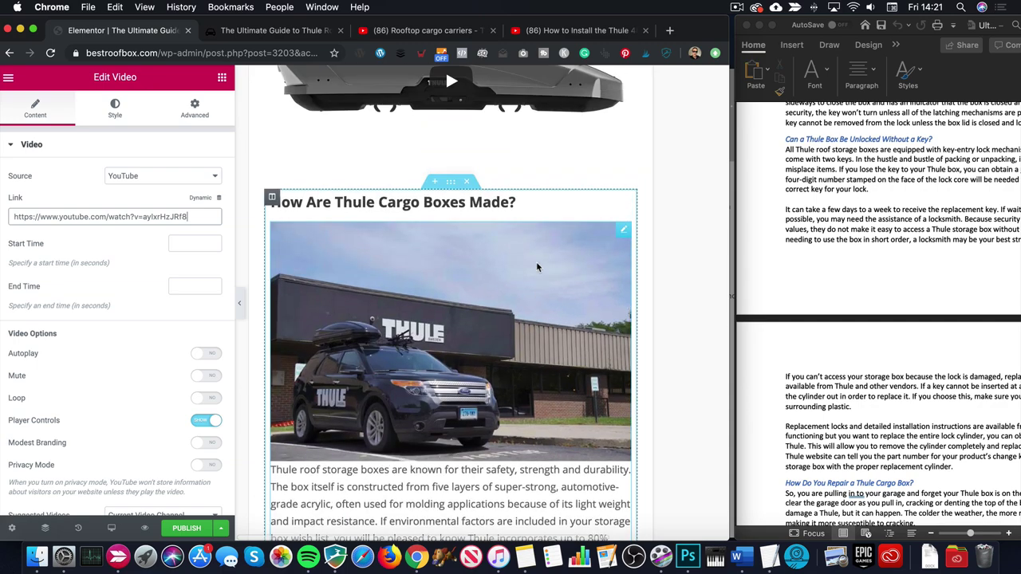
{"action": "scroll", "coordinate": [536, 261], "scroll_direction": "up", "scroll_amount": 8}
{"action": "scroll", "coordinate": [536, 261], "scroll_direction": "down", "scroll_amount": 12}
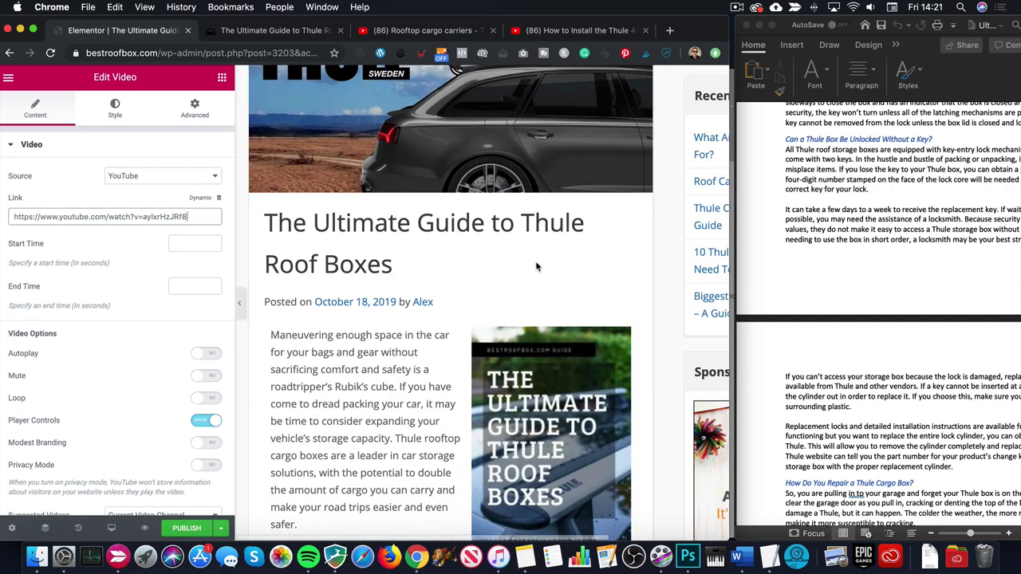
{"action": "scroll", "coordinate": [537, 264], "scroll_direction": "down", "scroll_amount": 1}
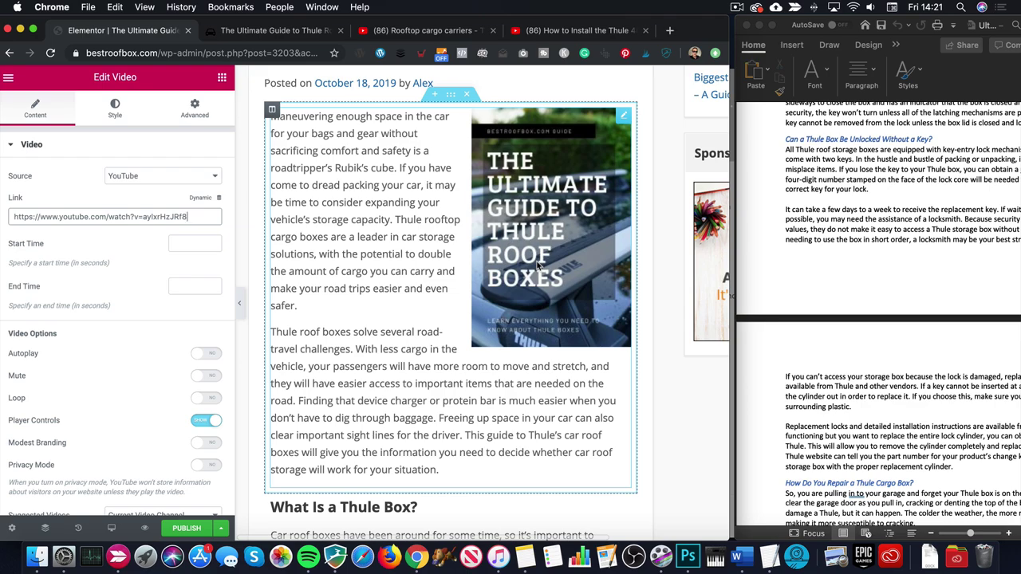
- Enlarge the browser window to full screen and open the text under "What Is a Thule Box?" for editing
{"action": "left_click", "coordinate": [33, 30]}
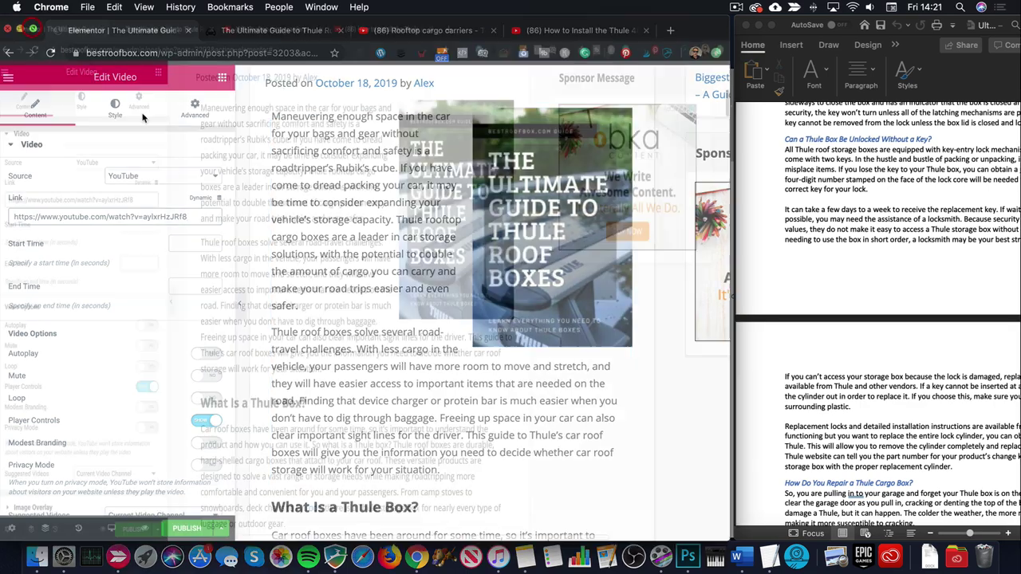
{"action": "scroll", "coordinate": [423, 206], "scroll_direction": "down", "scroll_amount": 2}
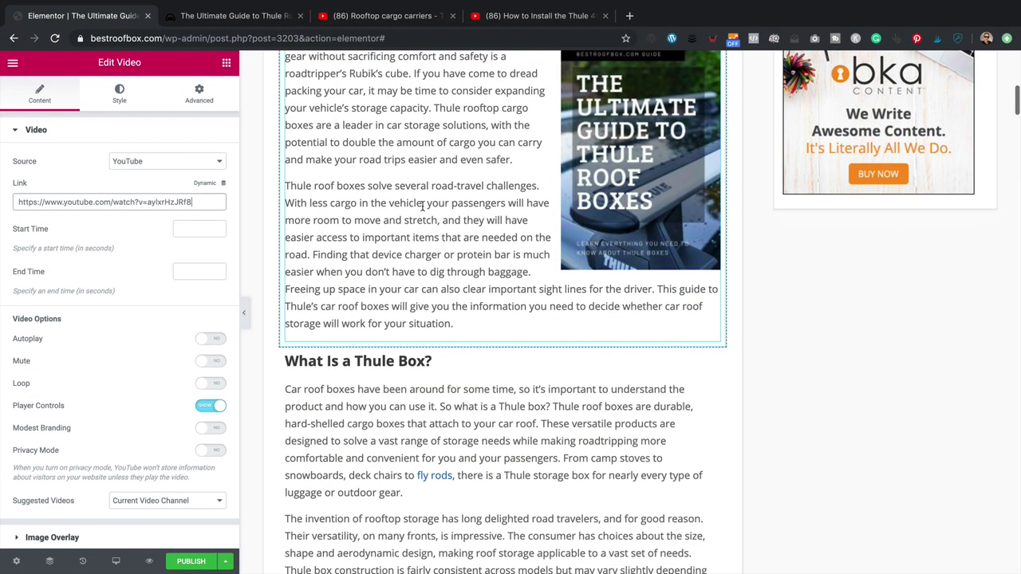
{"action": "scroll", "coordinate": [423, 206], "scroll_direction": "down", "scroll_amount": 1}
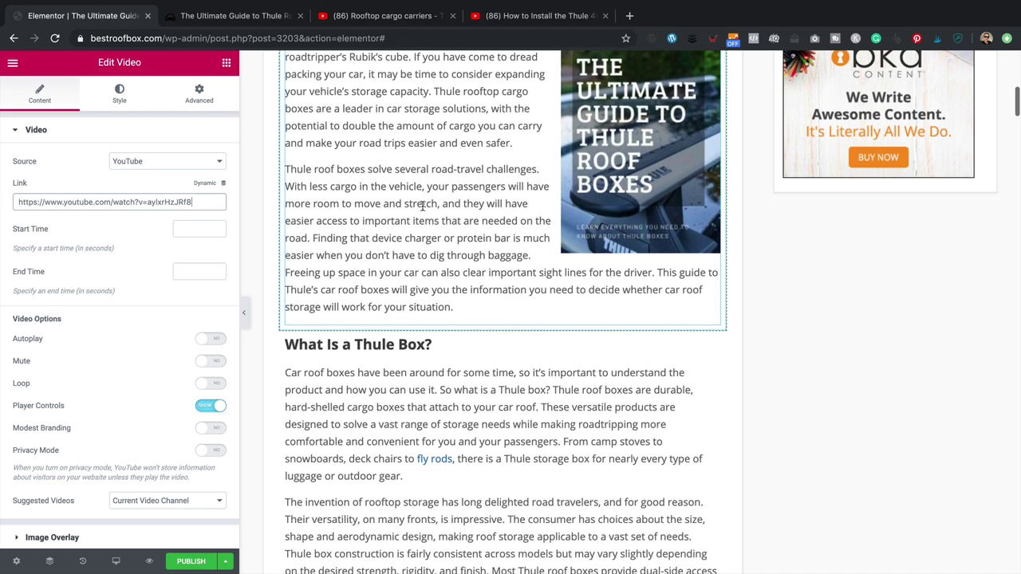
{"action": "scroll", "coordinate": [423, 206], "scroll_direction": "down", "scroll_amount": 1}
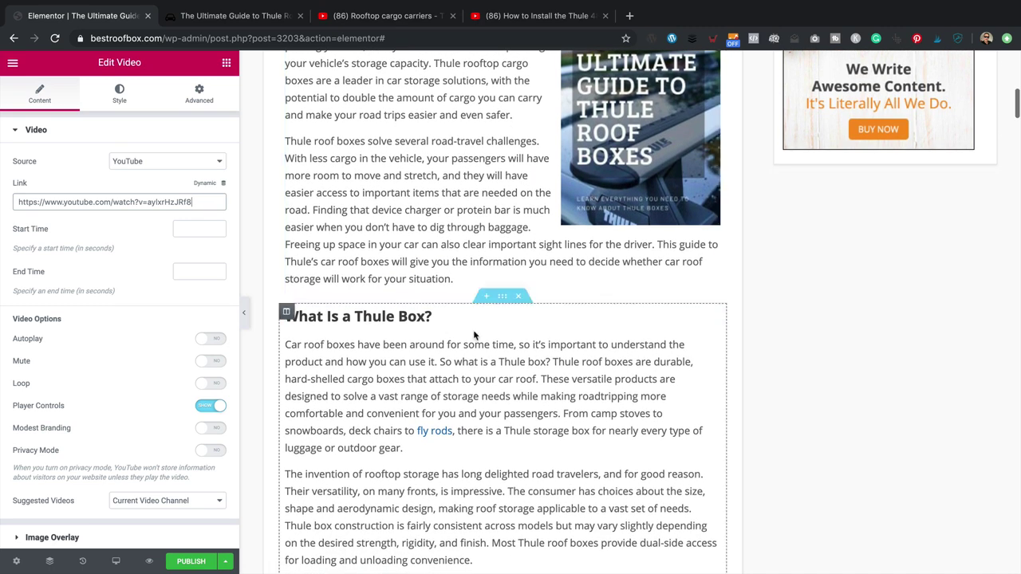
{"action": "left_click", "coordinate": [561, 413]}
{"action": "left_click_drag", "start_coordinate": [597, 413], "coordinate": [650, 414]}
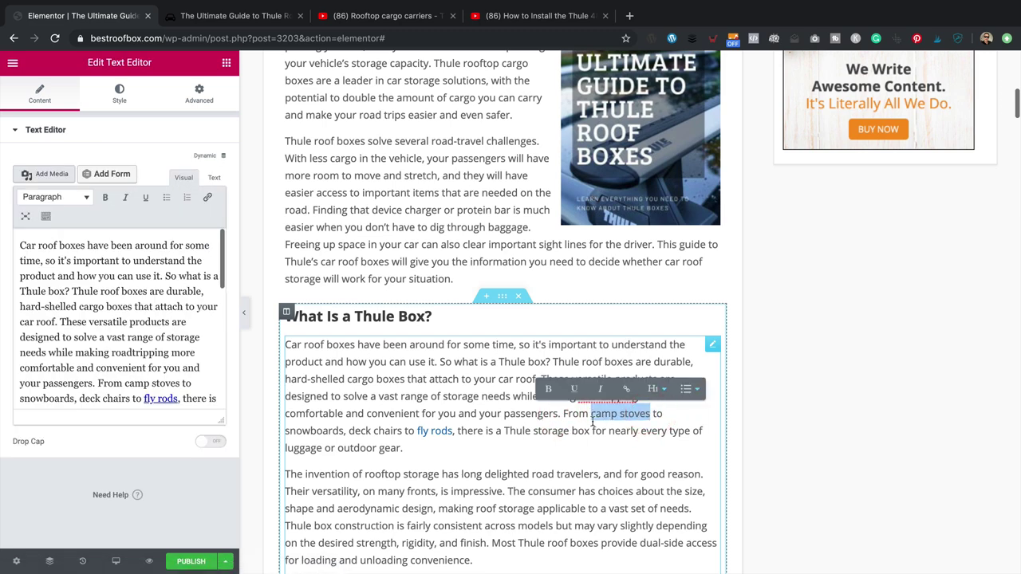
{"action": "left_click", "coordinate": [635, 390]}
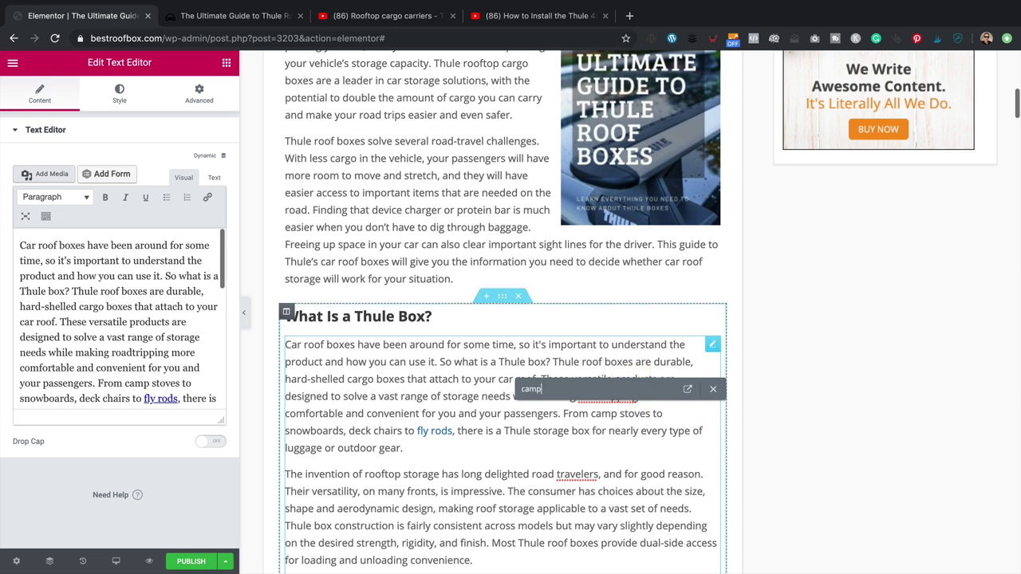
{"action": "left_click", "coordinate": [597, 463]}
{"action": "scroll", "coordinate": [598, 463], "scroll_direction": "up", "scroll_amount": 1}
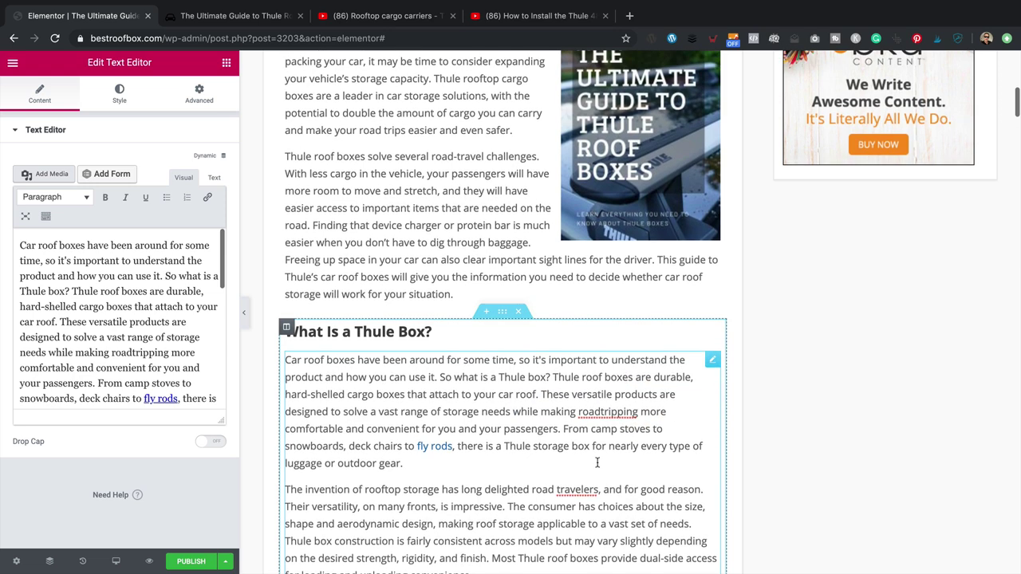
{"action": "scroll", "coordinate": [613, 421], "scroll_direction": "up", "scroll_amount": 1}
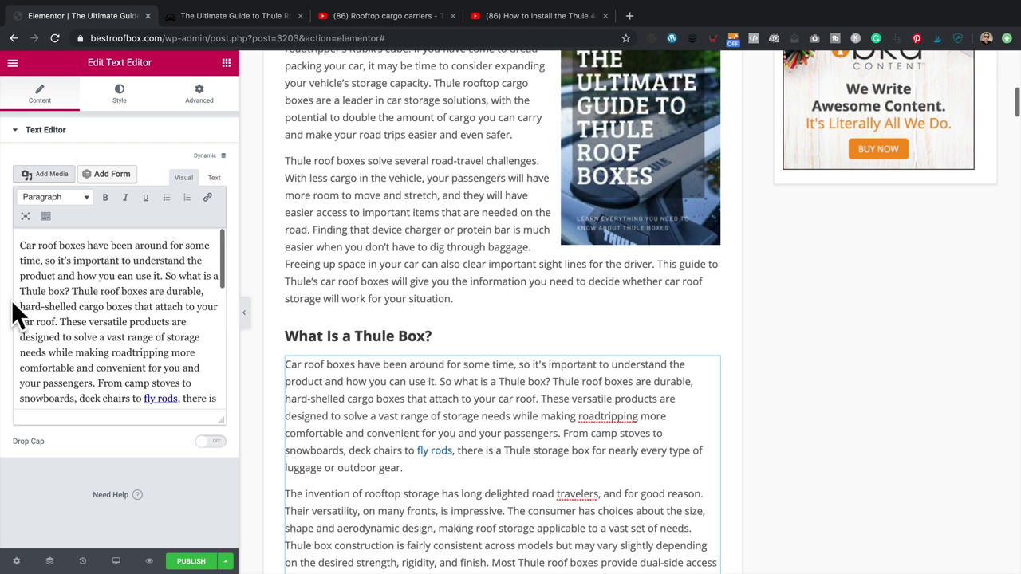
- Widen the editing panel and link "camp stoves" to a bestroofbox.com beginners-guides article found by searching for "camping"
{"action": "scroll", "coordinate": [136, 319], "scroll_direction": "down", "scroll_amount": 1}
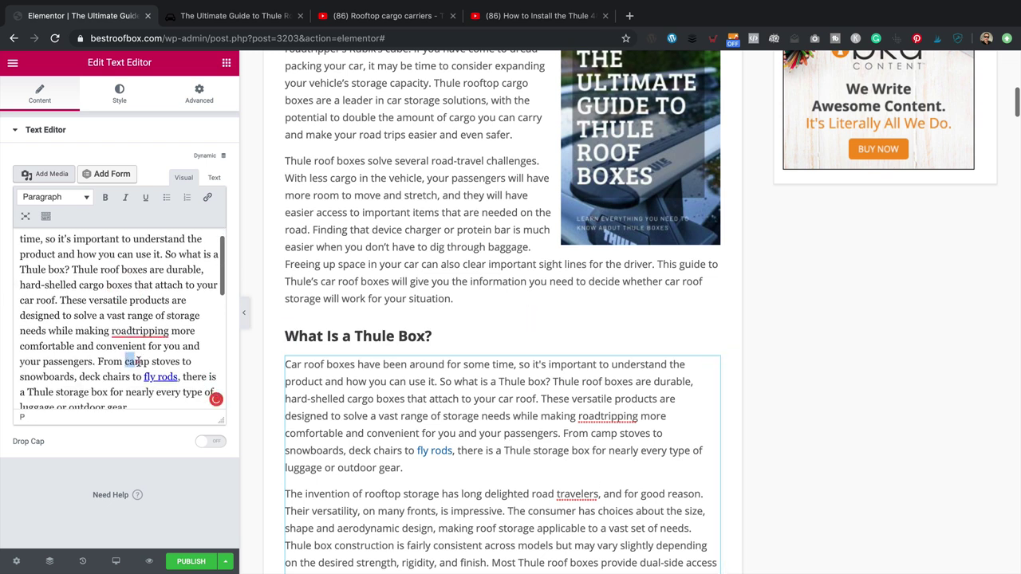
{"action": "left_click", "coordinate": [208, 197]}
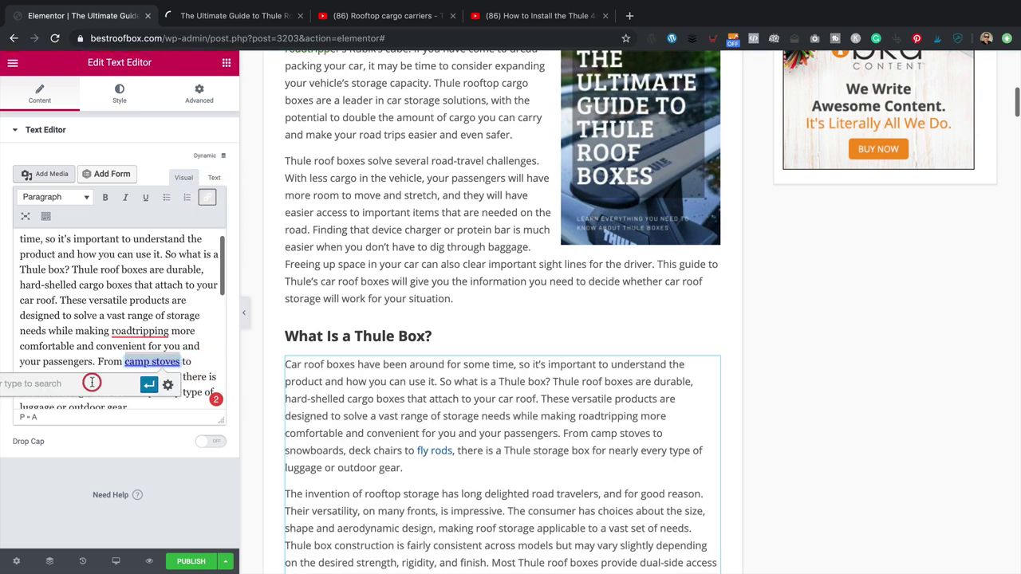
{"action": "key", "text": "super+v"}
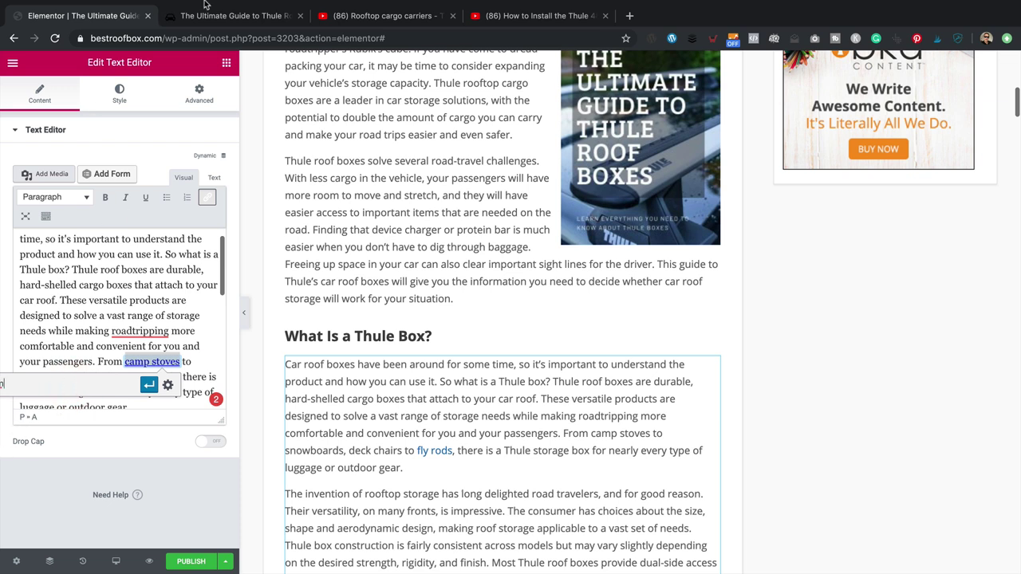
{"action": "left_click", "coordinate": [79, 380]}
{"action": "left_click_drag", "start_coordinate": [243, 331], "coordinate": [438, 332]}
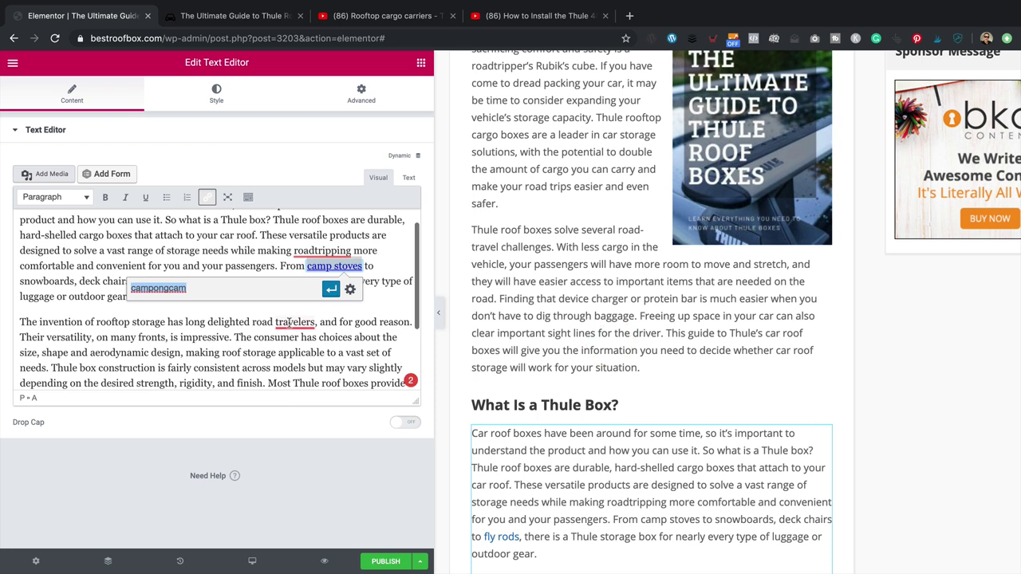
{"action": "mouse_move", "coordinate": [290, 322]}
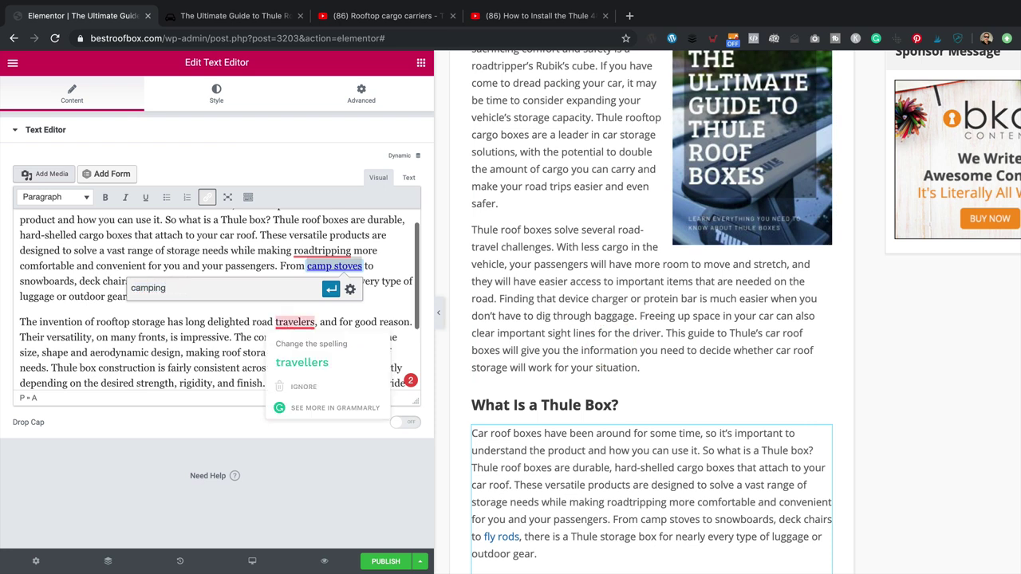
{"action": "type", "text": "camping"}
{"action": "left_click", "coordinate": [204, 301]}
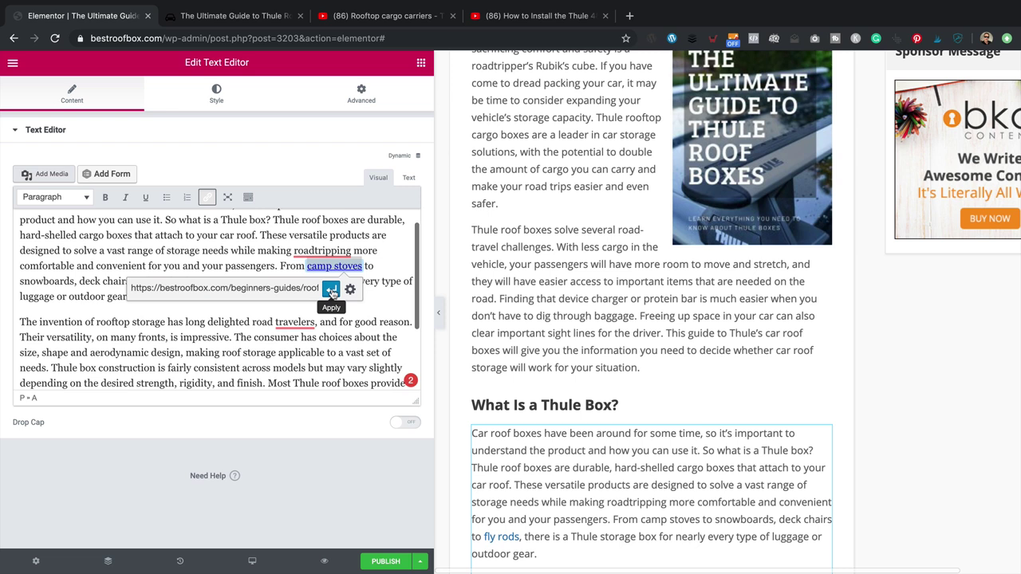
{"action": "left_click", "coordinate": [331, 292]}
{"action": "left_click", "coordinate": [383, 283]}
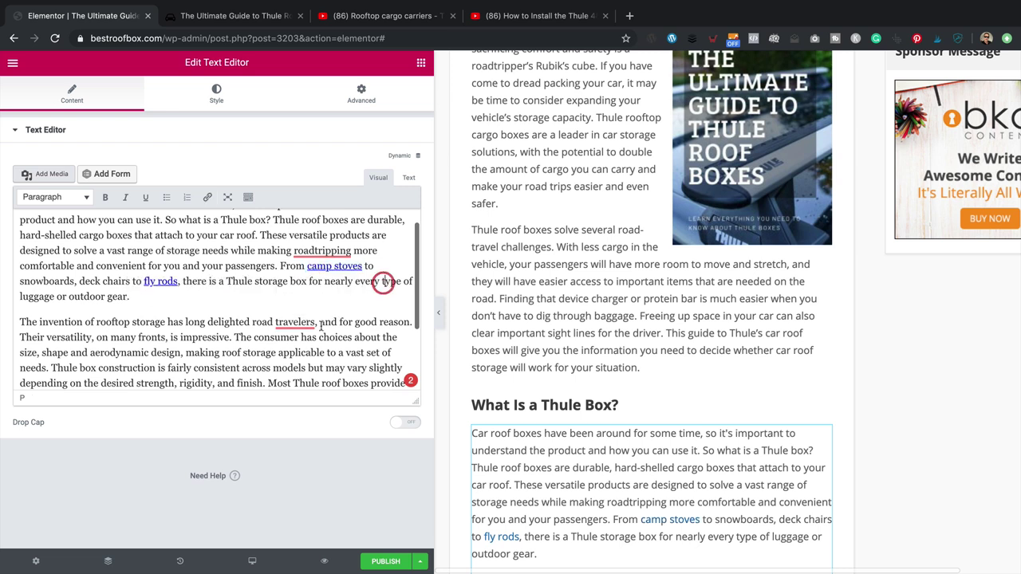
- Link "snowboards" in the same paragraph to the "Roof Box for Skis & Snowboards" article
{"action": "left_click", "coordinate": [208, 197]}
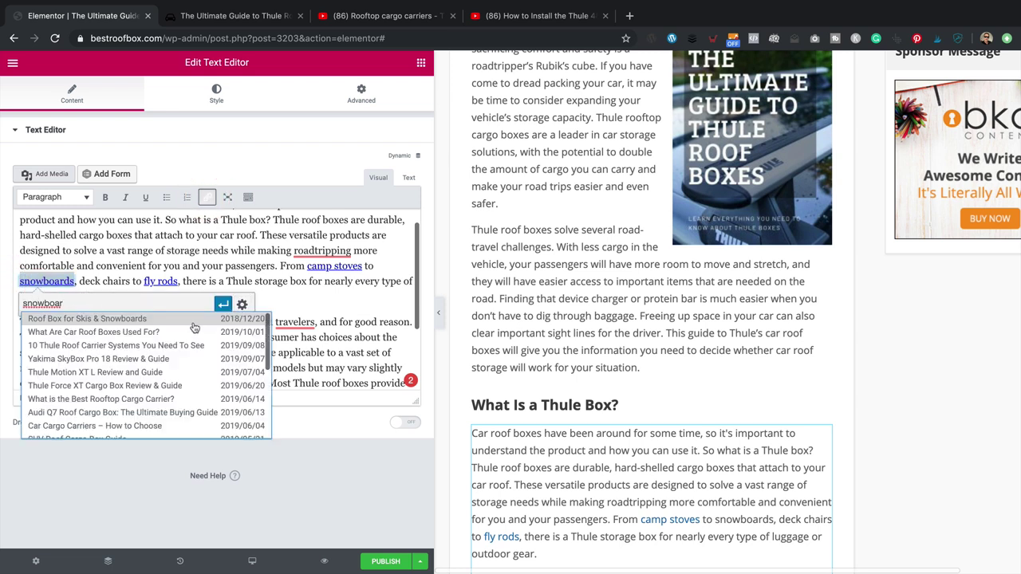
{"action": "left_click", "coordinate": [189, 320]}
{"action": "left_click", "coordinate": [223, 304]}
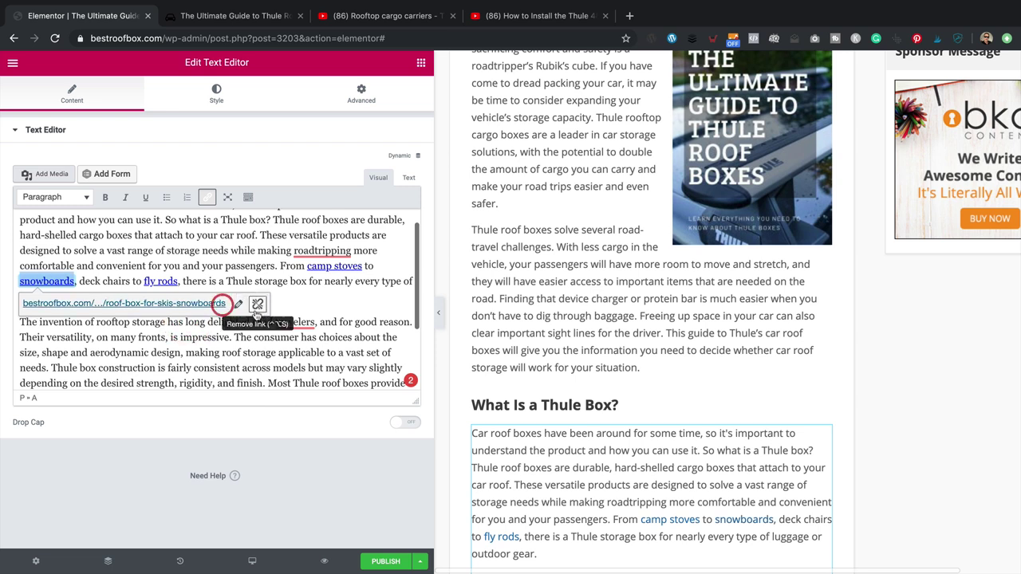
{"action": "left_click", "coordinate": [332, 294]}
- Open the Amazon product page that "fly rods" links to in the paragraph
{"action": "left_click", "coordinate": [161, 280]}
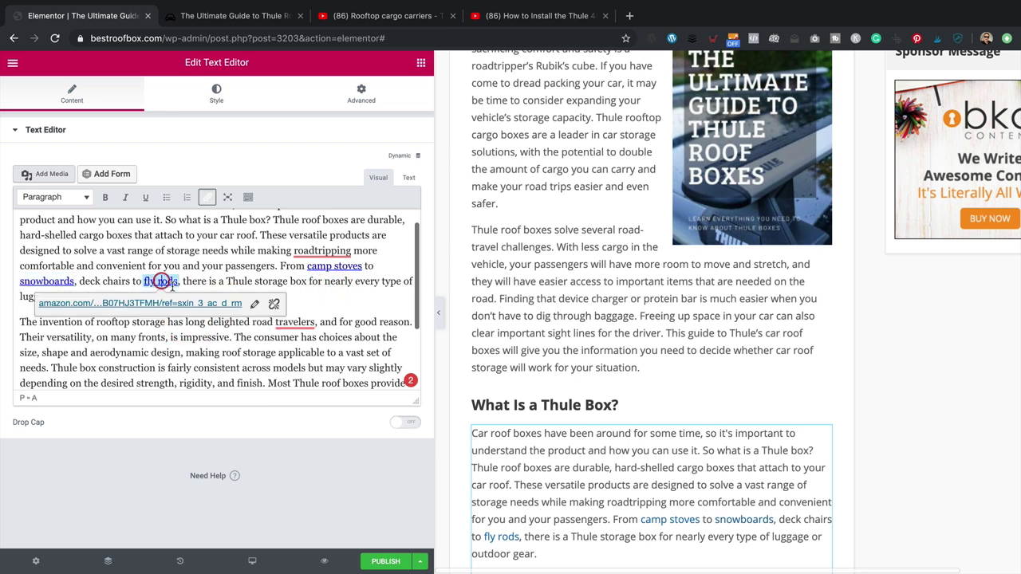
{"action": "left_click", "coordinate": [163, 304]}
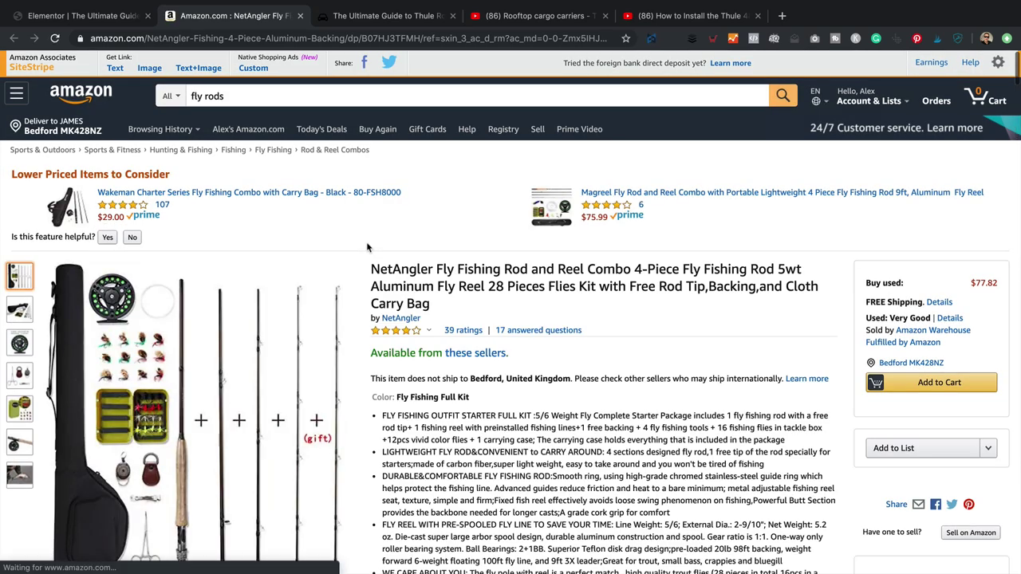
- Replace the "fly rods" link with a full-length Amazon affiliate link to the NetAngler rod and reel combo, opening in a new tab
{"action": "left_click", "coordinate": [115, 68]}
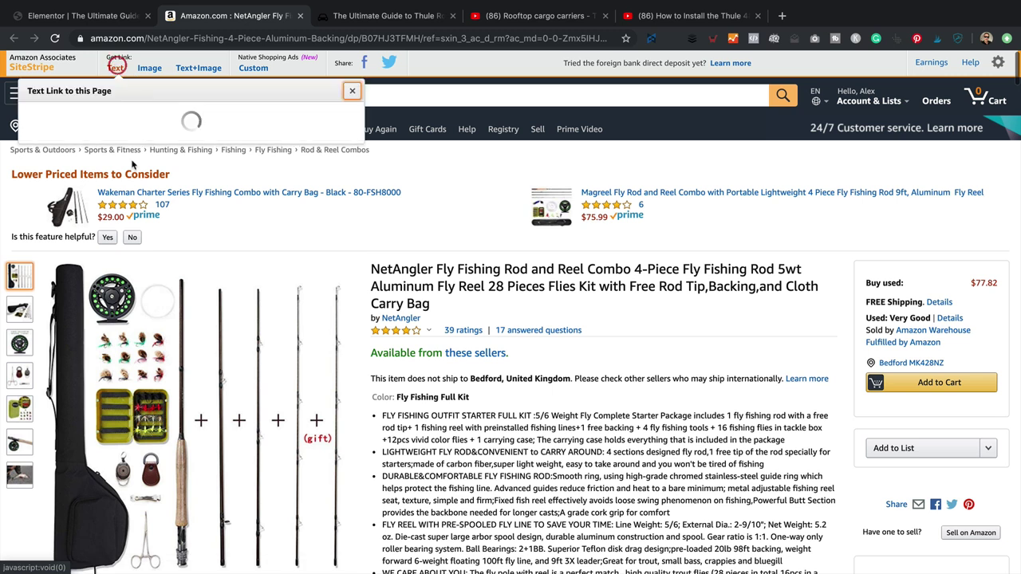
{"action": "left_click", "coordinate": [135, 229]}
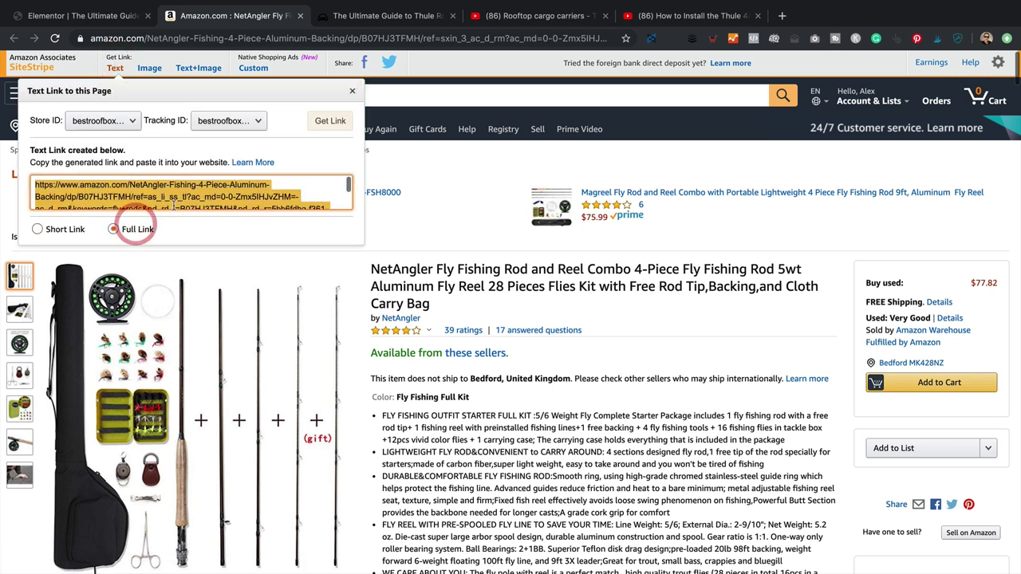
{"action": "left_click", "coordinate": [102, 16]}
{"action": "left_click", "coordinate": [254, 305]}
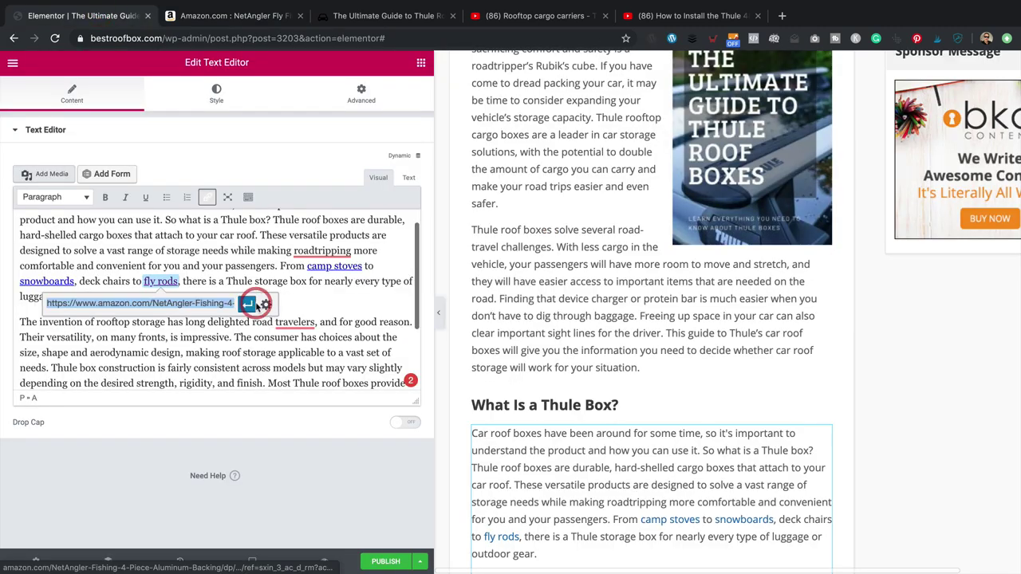
{"action": "left_click", "coordinate": [265, 304]}
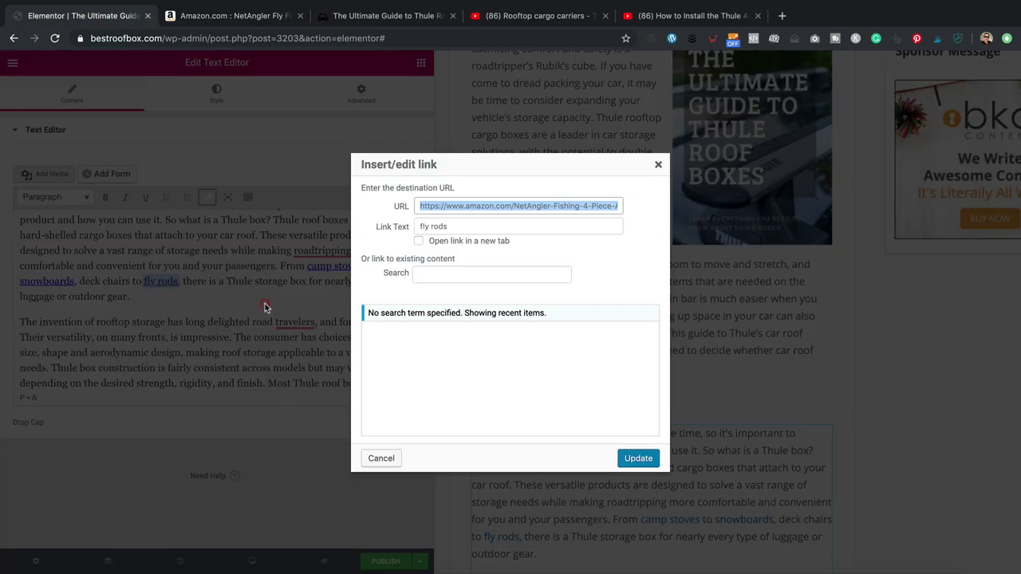
{"action": "left_click", "coordinate": [431, 244]}
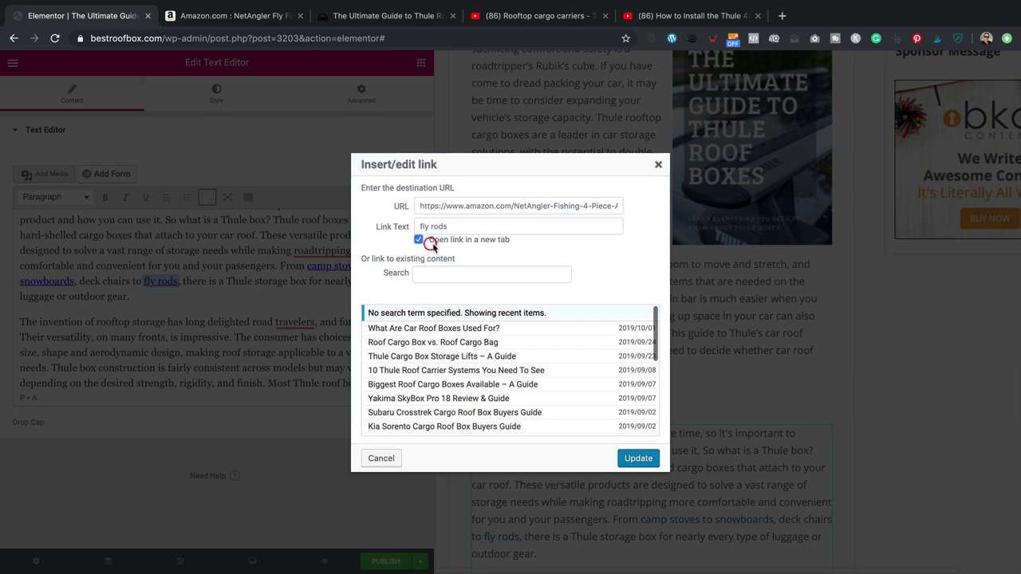
{"action": "left_click", "coordinate": [638, 458]}
{"action": "left_click", "coordinate": [356, 310]}
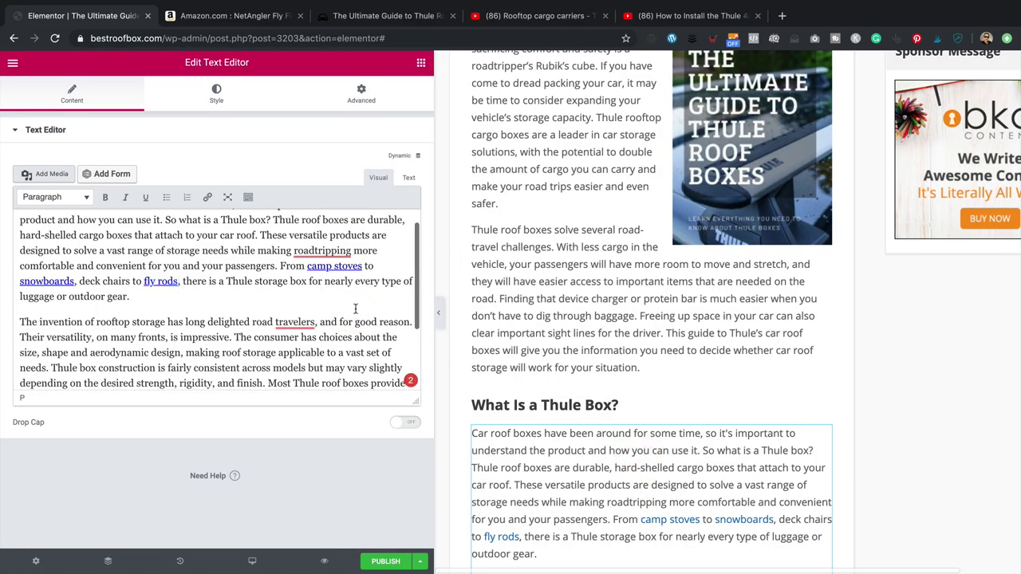
- Check the remaining "What Is a Thule Box?" paragraphs and open the text under "How Much Can a Thule Roof Box Hold?" for editing
{"action": "scroll", "coordinate": [356, 310], "scroll_direction": "down", "scroll_amount": 2}
{"action": "scroll", "coordinate": [356, 309], "scroll_direction": "down", "scroll_amount": 3}
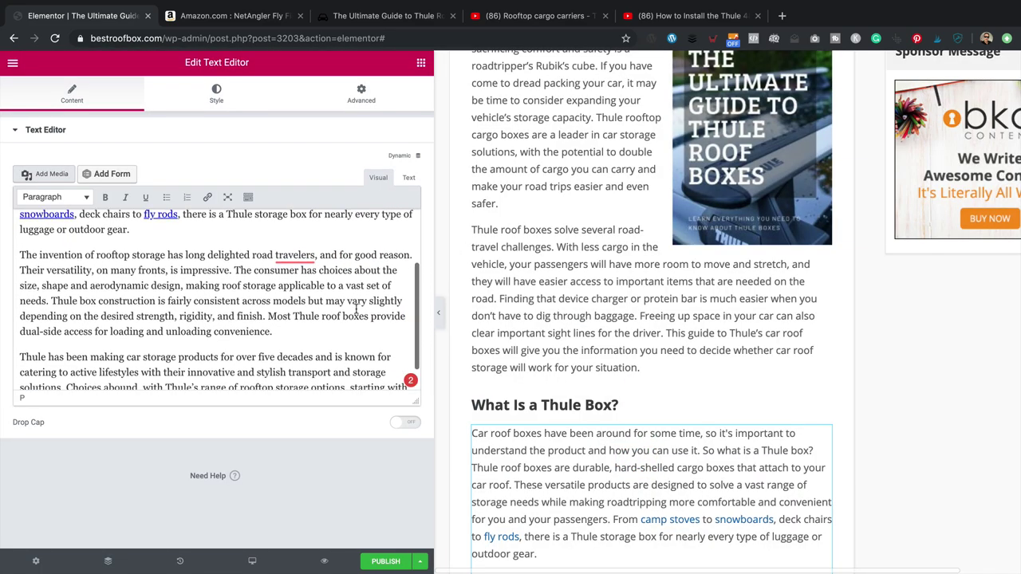
{"action": "scroll", "coordinate": [331, 303], "scroll_direction": "down", "scroll_amount": 1}
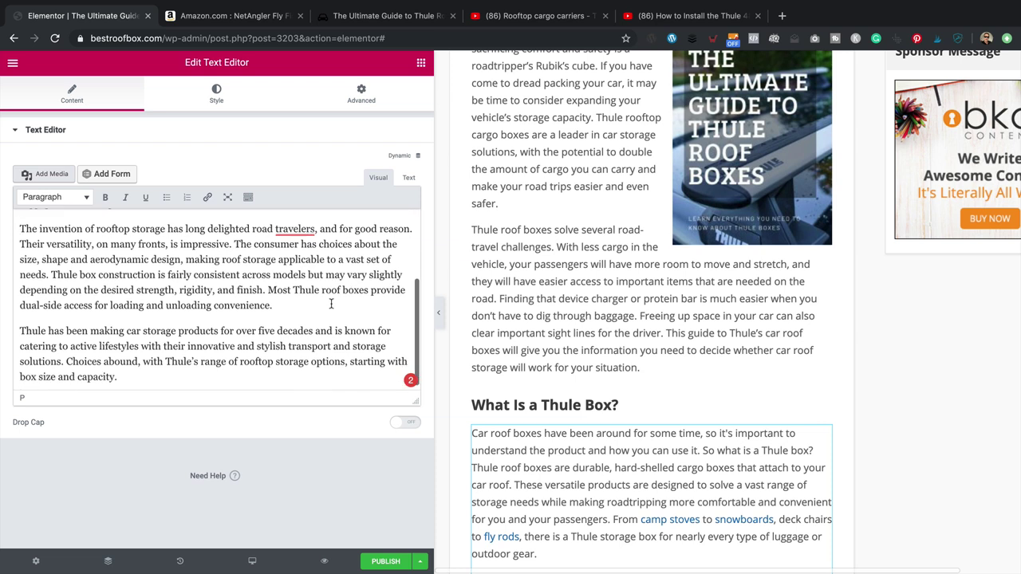
{"action": "scroll", "coordinate": [331, 303], "scroll_direction": "down", "scroll_amount": 1}
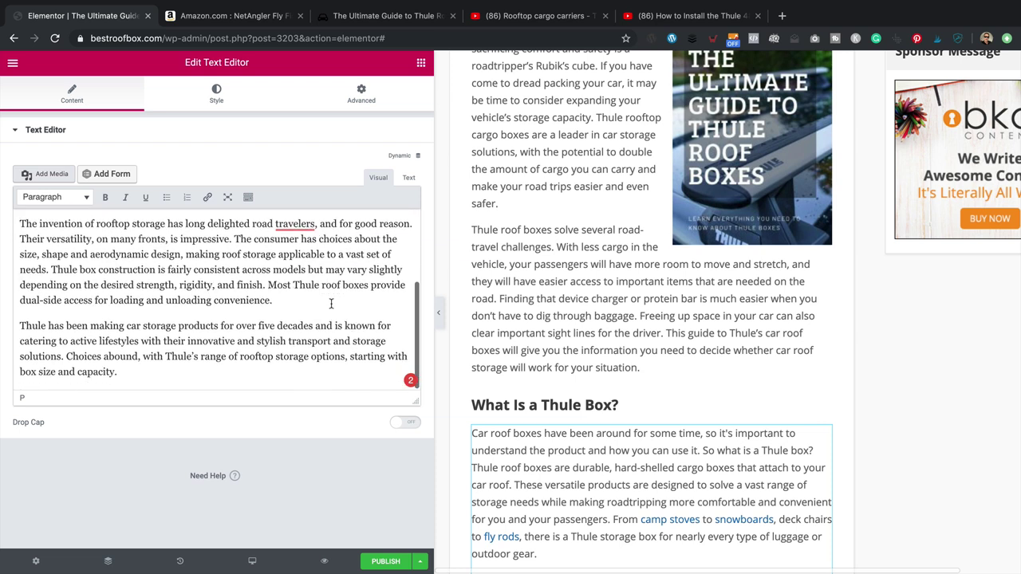
{"action": "scroll", "coordinate": [597, 315], "scroll_direction": "down", "scroll_amount": 4}
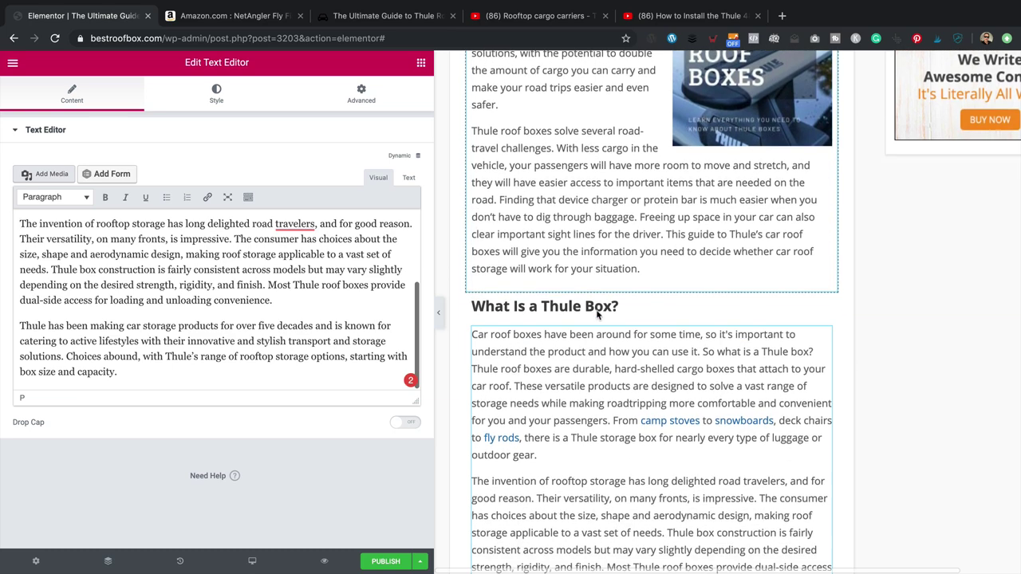
{"action": "scroll", "coordinate": [597, 315], "scroll_direction": "down", "scroll_amount": 10}
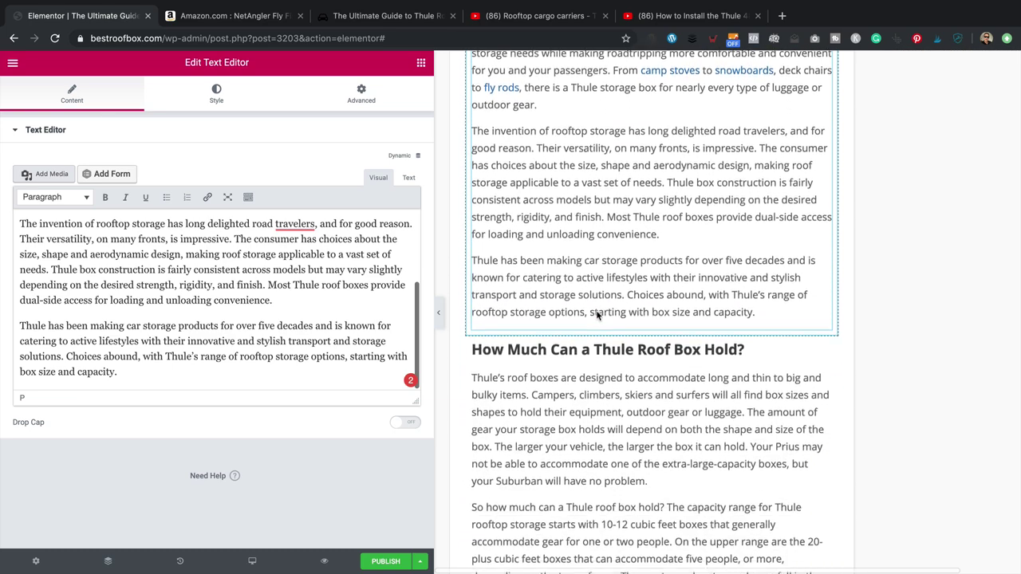
{"action": "scroll", "coordinate": [596, 312], "scroll_direction": "down", "scroll_amount": 2}
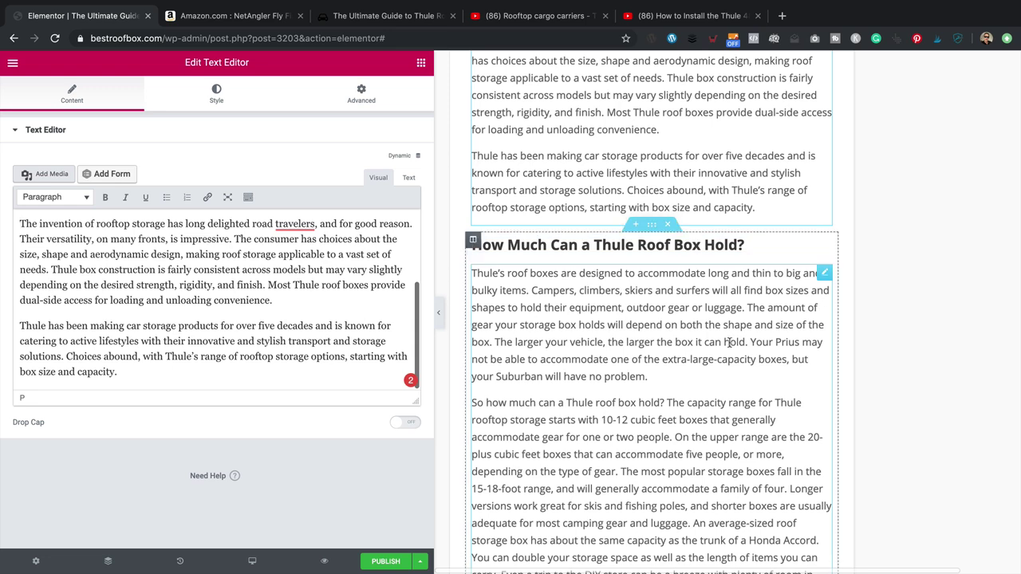
{"action": "left_click", "coordinate": [666, 343]}
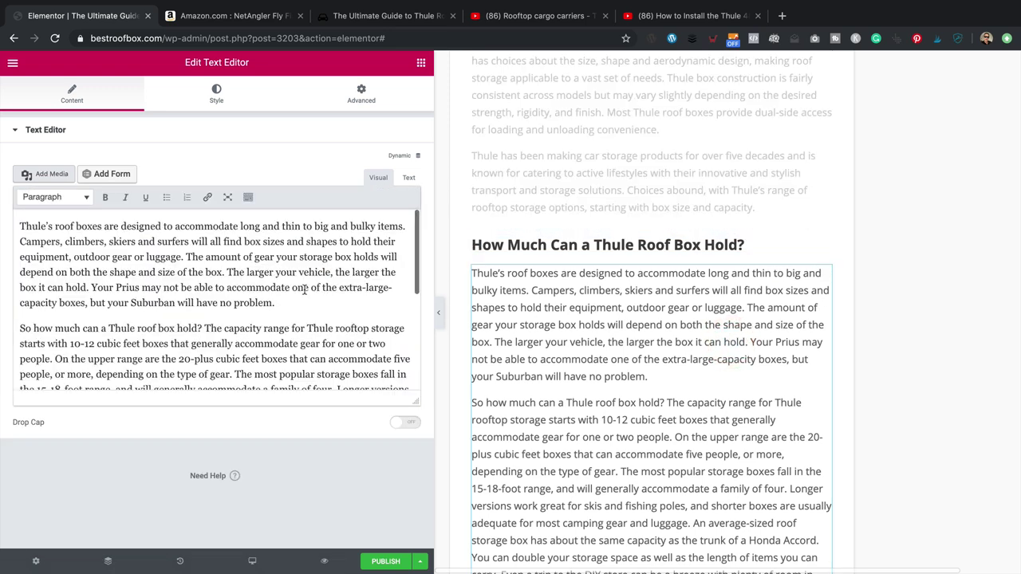
- Link "luggage" in the first paragraph to the "Best Roof Cargo Box for Suitcases" article, found by searching for "suit"
{"action": "scroll", "coordinate": [304, 290], "scroll_direction": "down", "scroll_amount": 2}
{"action": "scroll", "coordinate": [307, 289], "scroll_direction": "up", "scroll_amount": 2}
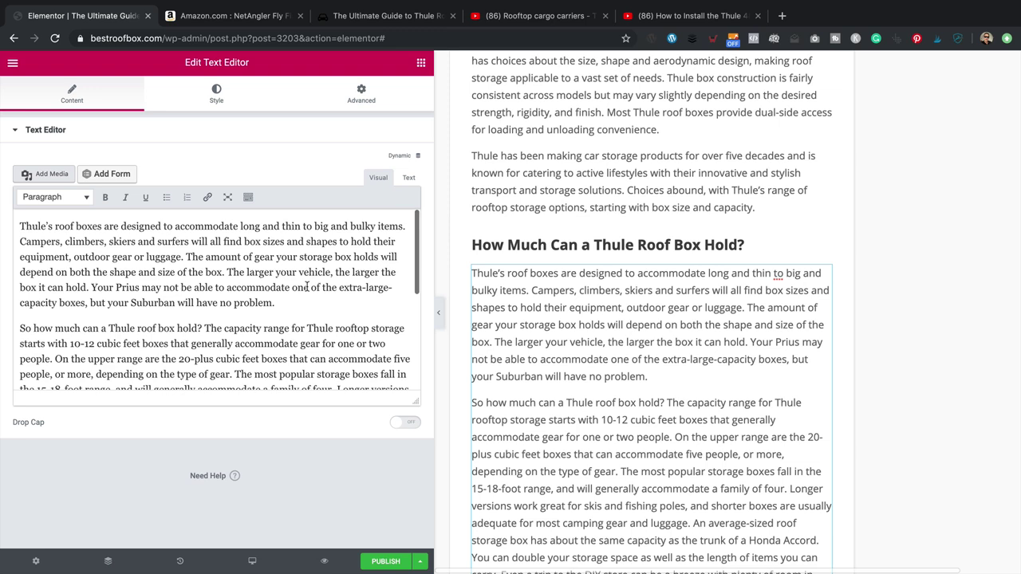
{"action": "scroll", "coordinate": [307, 288], "scroll_direction": "down", "scroll_amount": 2}
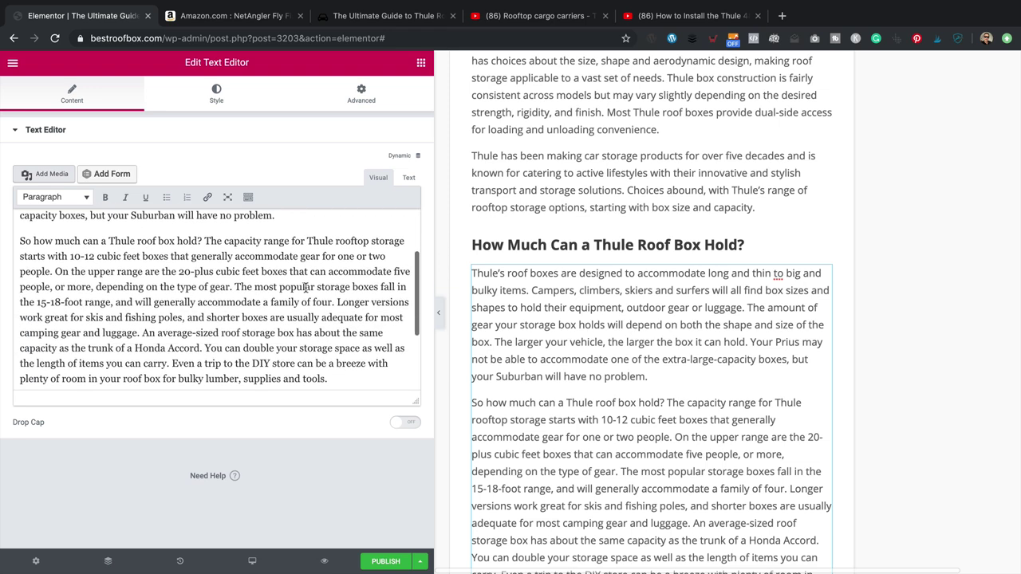
{"action": "scroll", "coordinate": [306, 288], "scroll_direction": "up", "scroll_amount": 2}
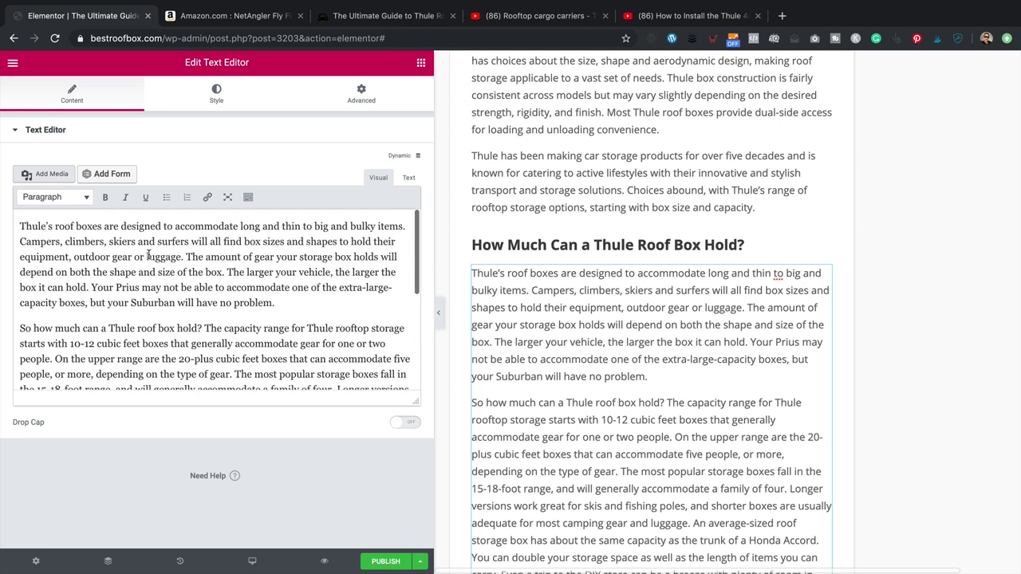
{"action": "left_click_drag", "start_coordinate": [147, 255], "coordinate": [183, 256]}
{"action": "left_click", "coordinate": [206, 197]}
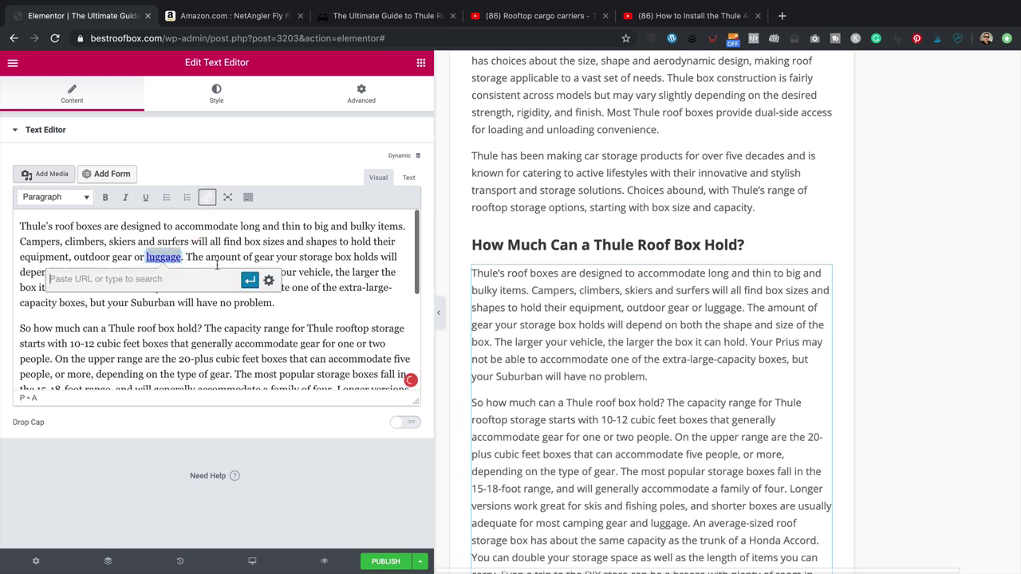
{"action": "type", "text": "l"}
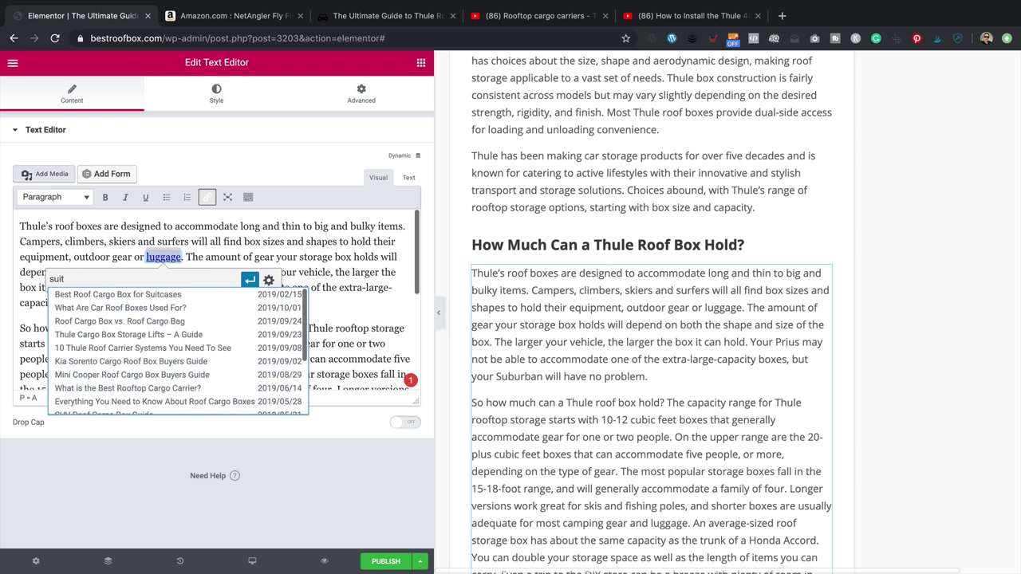
{"action": "left_click", "coordinate": [152, 294]}
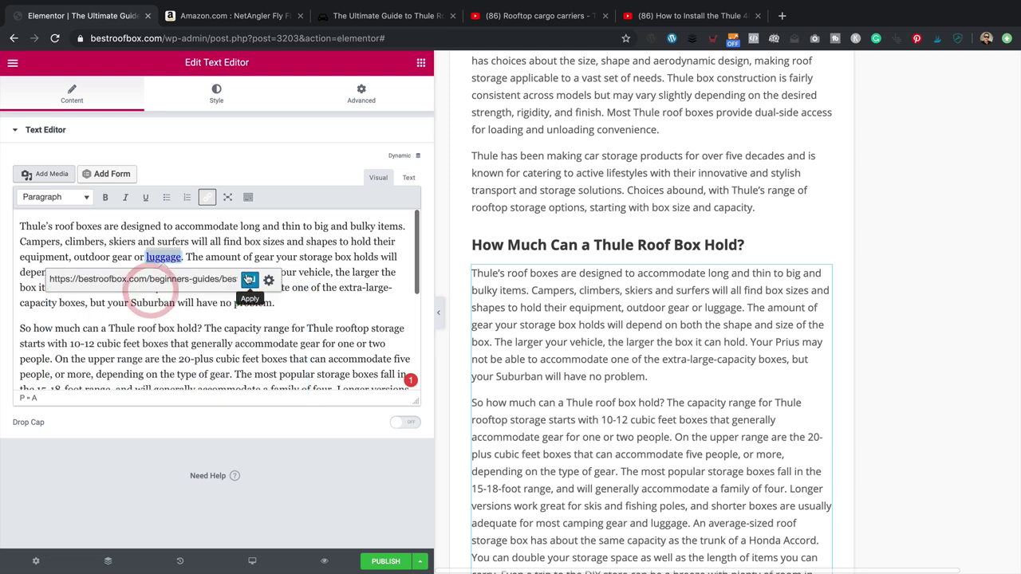
{"action": "left_click", "coordinate": [494, 290]}
- Open the Amazon product page that "Nordic skis" links to in the section's last paragraph
{"action": "scroll", "coordinate": [522, 303], "scroll_direction": "down", "scroll_amount": 3}
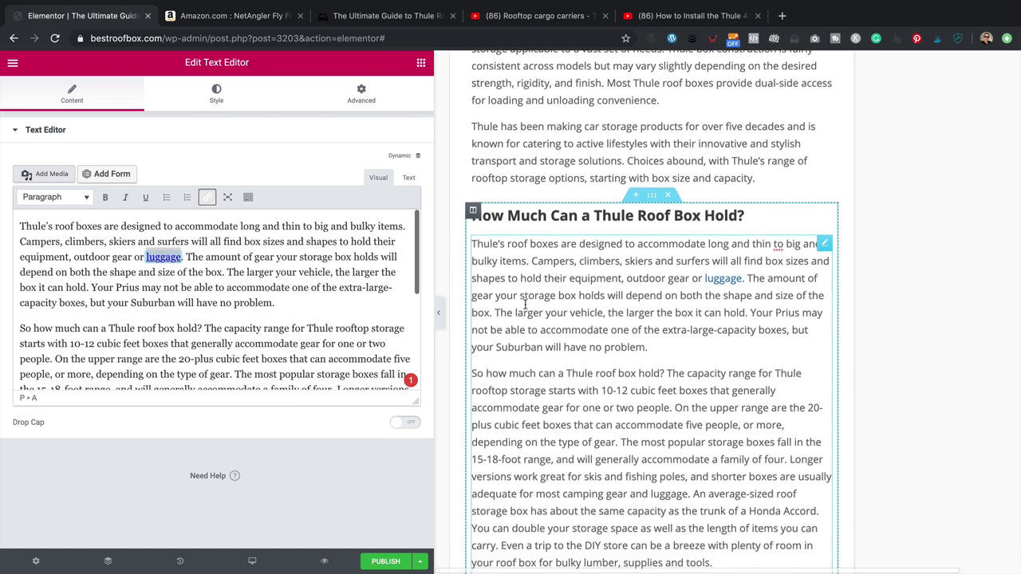
{"action": "scroll", "coordinate": [524, 304], "scroll_direction": "down", "scroll_amount": 5}
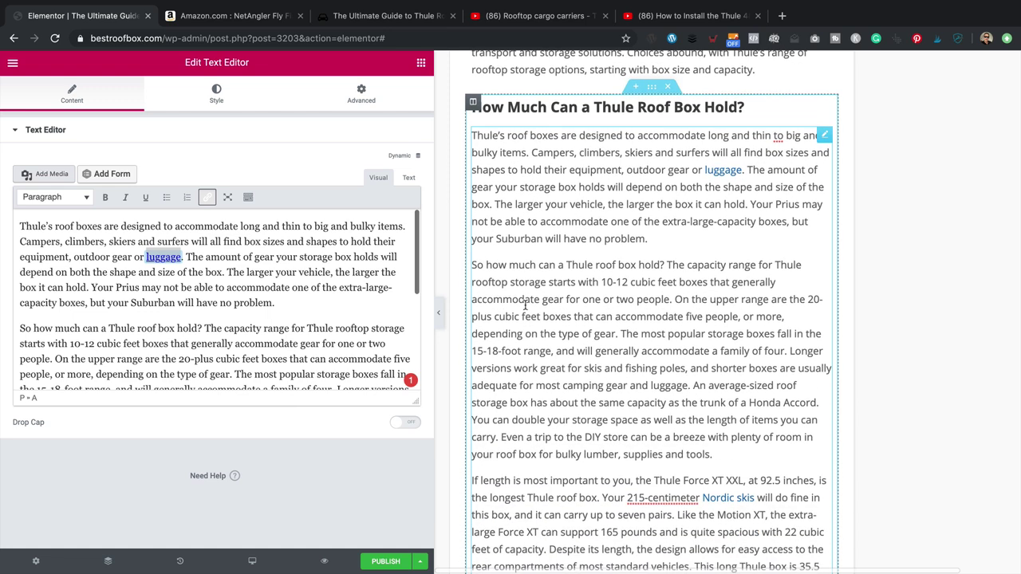
{"action": "scroll", "coordinate": [525, 304], "scroll_direction": "down", "scroll_amount": 3}
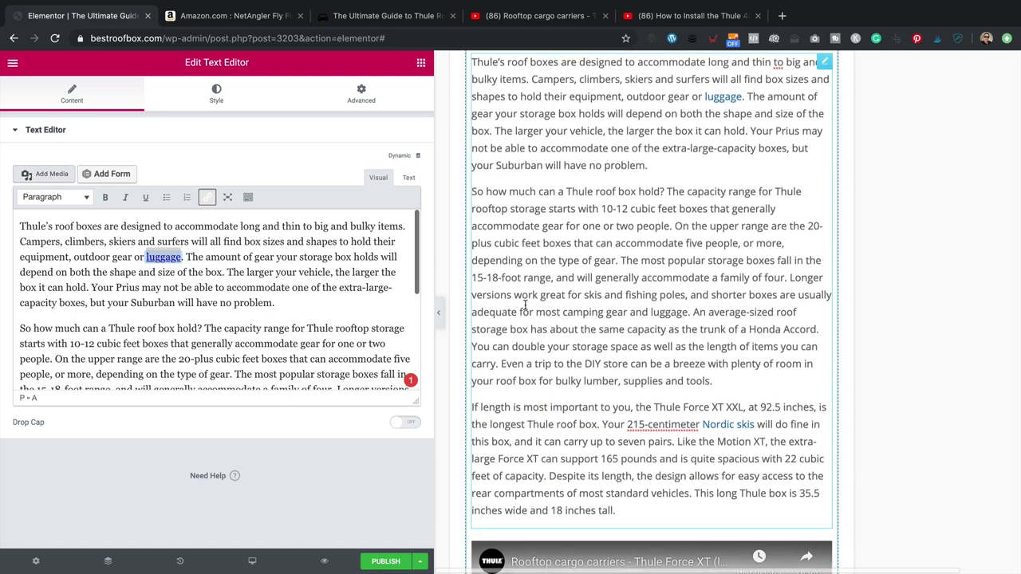
{"action": "scroll", "coordinate": [524, 305], "scroll_direction": "down", "scroll_amount": 1}
{"action": "scroll", "coordinate": [349, 295], "scroll_direction": "down", "scroll_amount": 5}
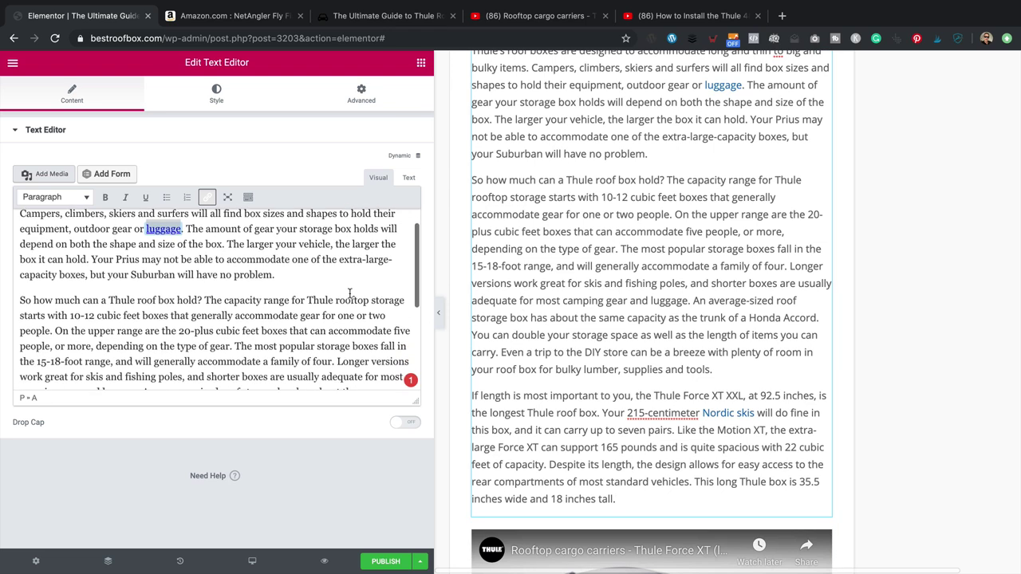
{"action": "scroll", "coordinate": [349, 295], "scroll_direction": "down", "scroll_amount": 2}
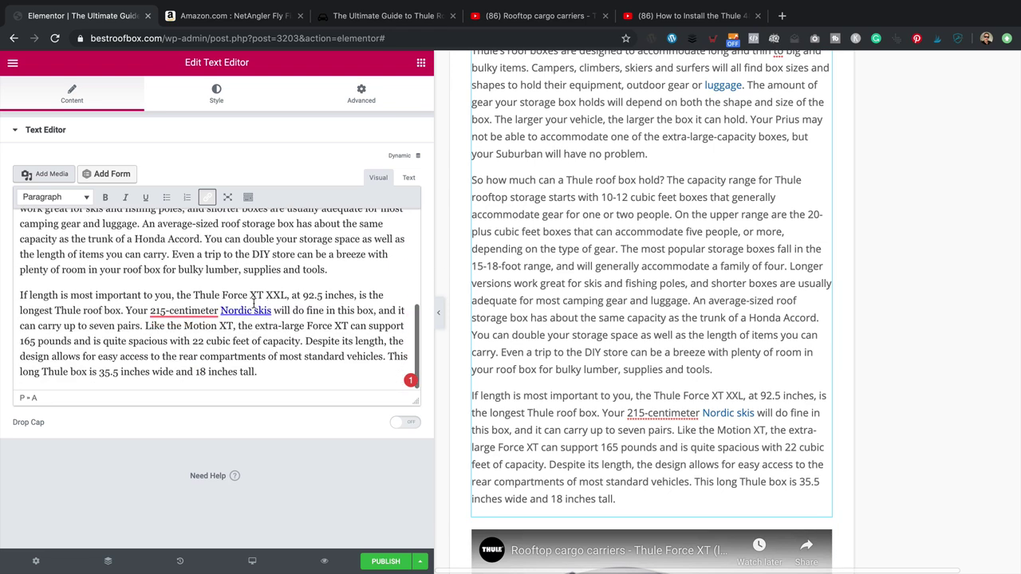
{"action": "left_click", "coordinate": [253, 309]}
{"action": "left_click", "coordinate": [301, 334]}
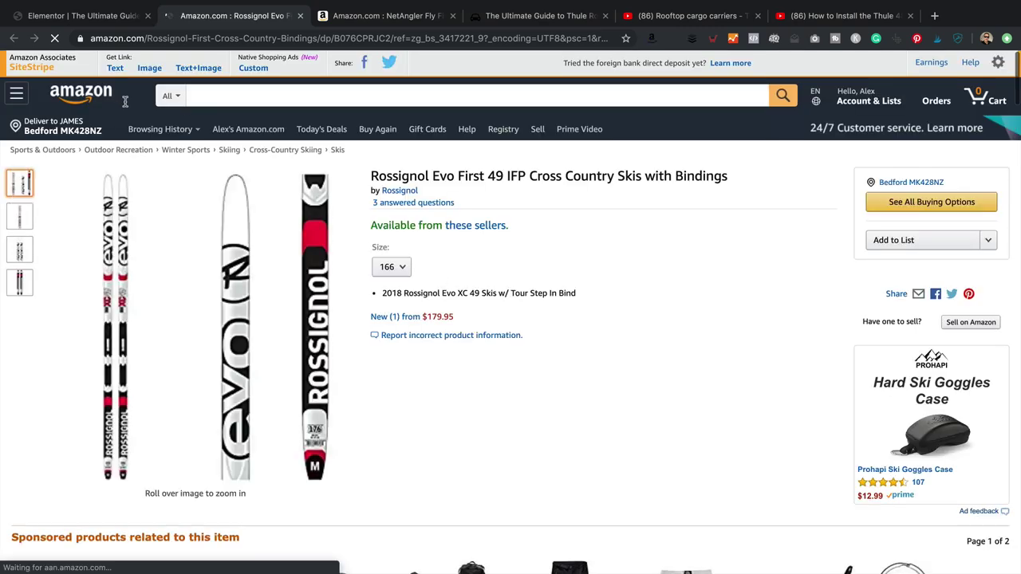
- Replace the "Nordic skis" link with a full-length Amazon affiliate link to the Rossignol skis, opening in a new tab
{"action": "left_click", "coordinate": [110, 69]}
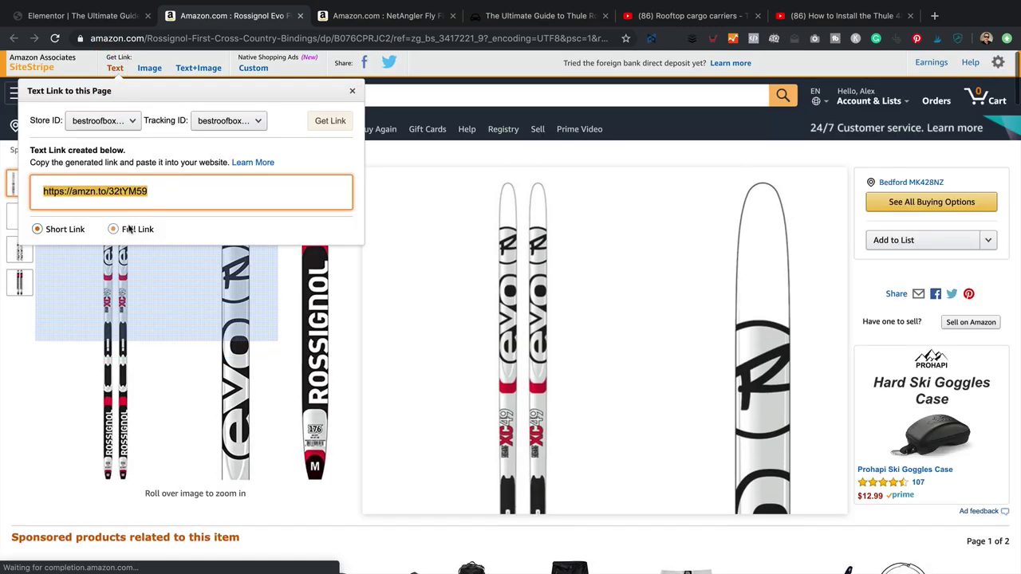
{"action": "left_click", "coordinate": [113, 229]}
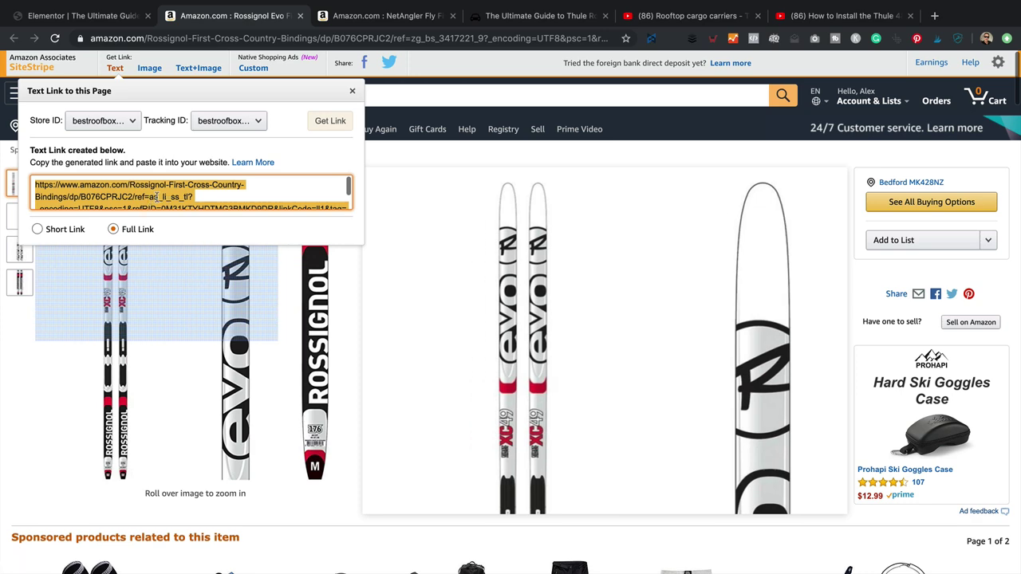
{"action": "left_click", "coordinate": [79, 15]}
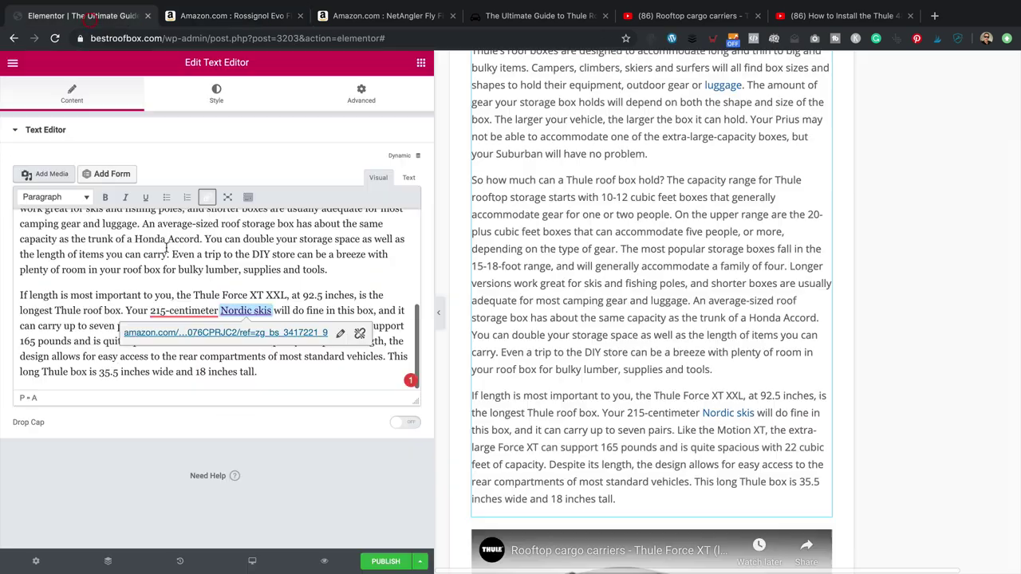
{"action": "left_click", "coordinate": [340, 335]}
{"action": "key", "text": "ctrl+v"}
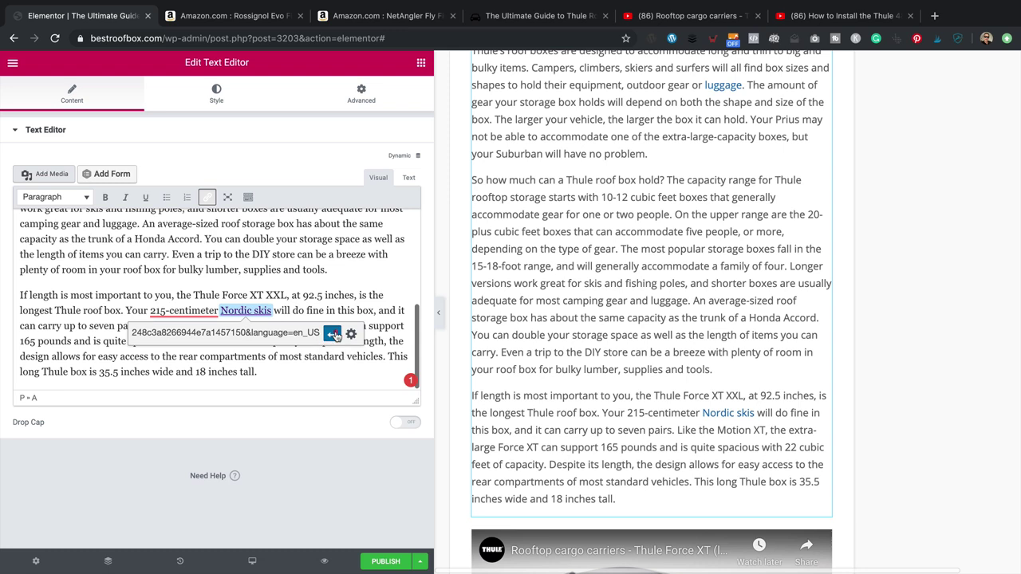
{"action": "left_click", "coordinate": [332, 335]}
{"action": "left_click", "coordinate": [332, 335]}
{"action": "left_click", "coordinate": [351, 335]}
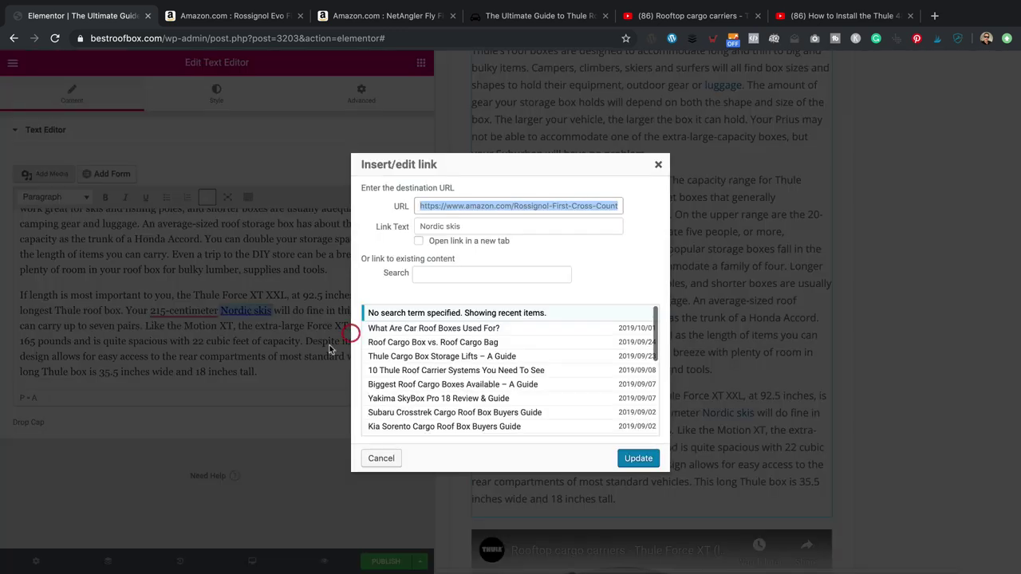
{"action": "left_click", "coordinate": [418, 240]}
{"action": "left_click", "coordinate": [639, 458]}
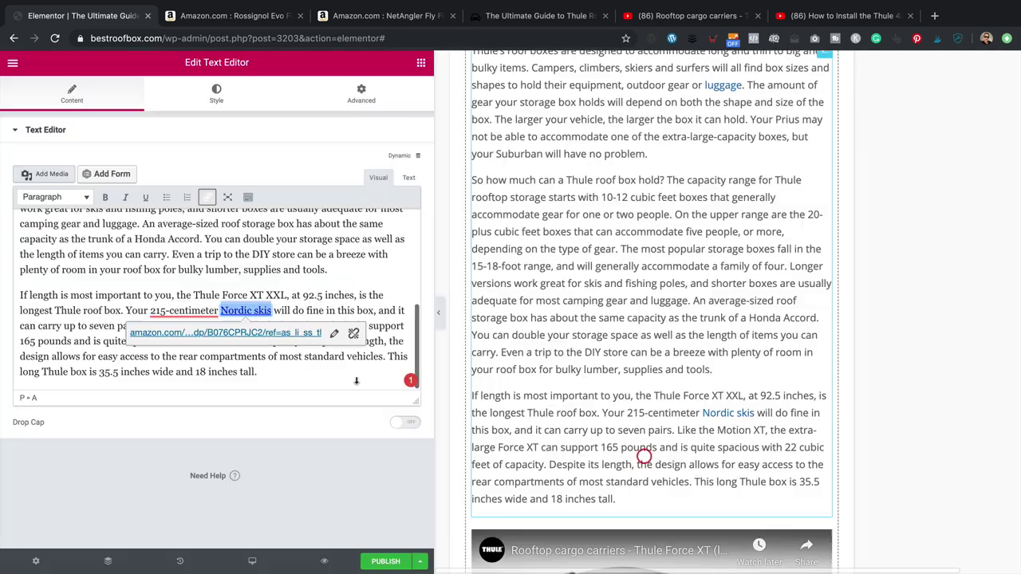
{"action": "left_click", "coordinate": [332, 284]}
- Review the sections from "How Much Can a Thule Roof Box Hold?" to "Can a Thule Box Be Unlocked Without a Key?" for links to update
{"action": "scroll", "coordinate": [612, 328], "scroll_direction": "down", "scroll_amount": 2}
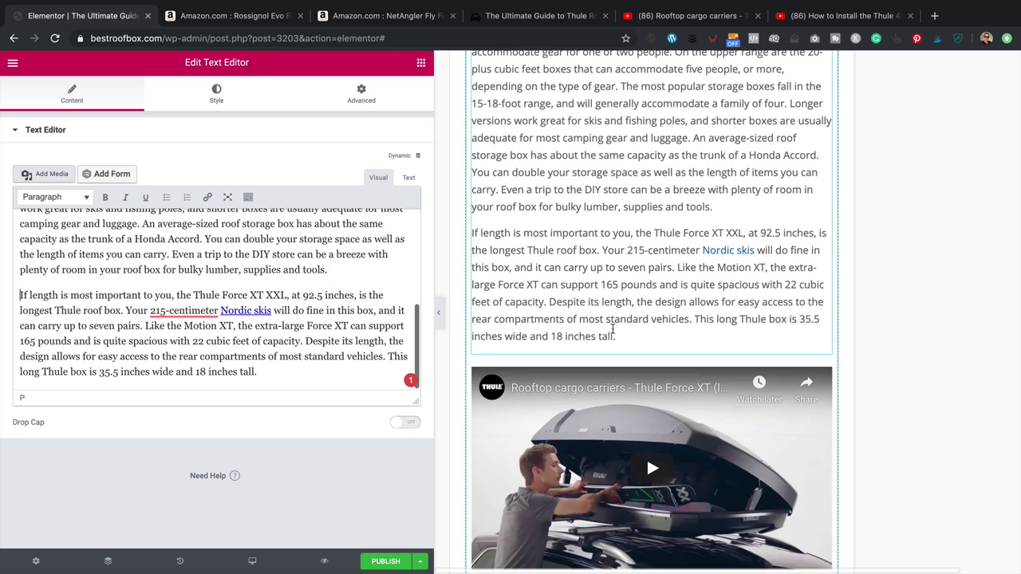
{"action": "scroll", "coordinate": [613, 329], "scroll_direction": "down", "scroll_amount": 4}
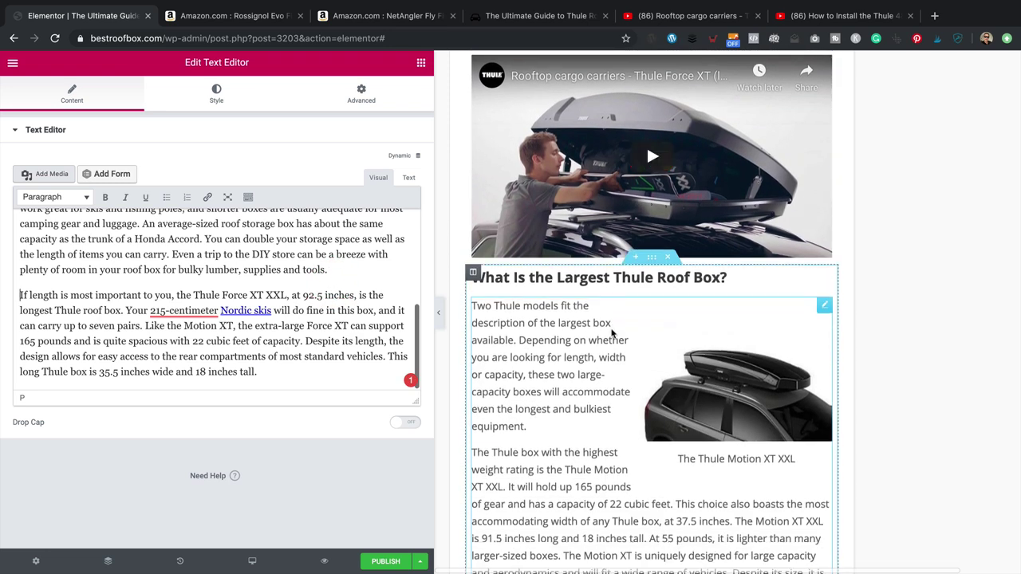
{"action": "scroll", "coordinate": [613, 334], "scroll_direction": "down", "scroll_amount": 3}
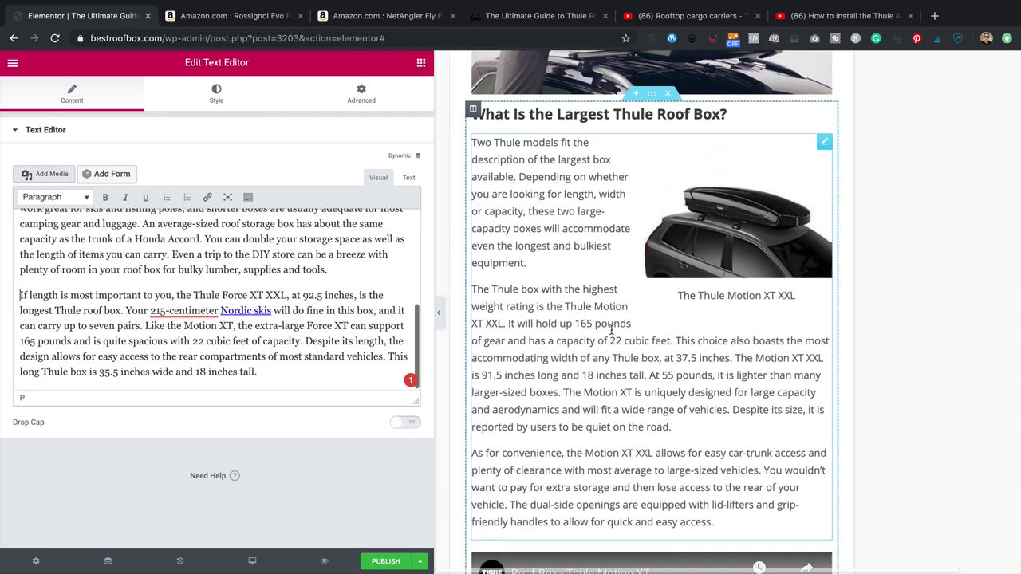
{"action": "scroll", "coordinate": [612, 330], "scroll_direction": "down", "scroll_amount": 2}
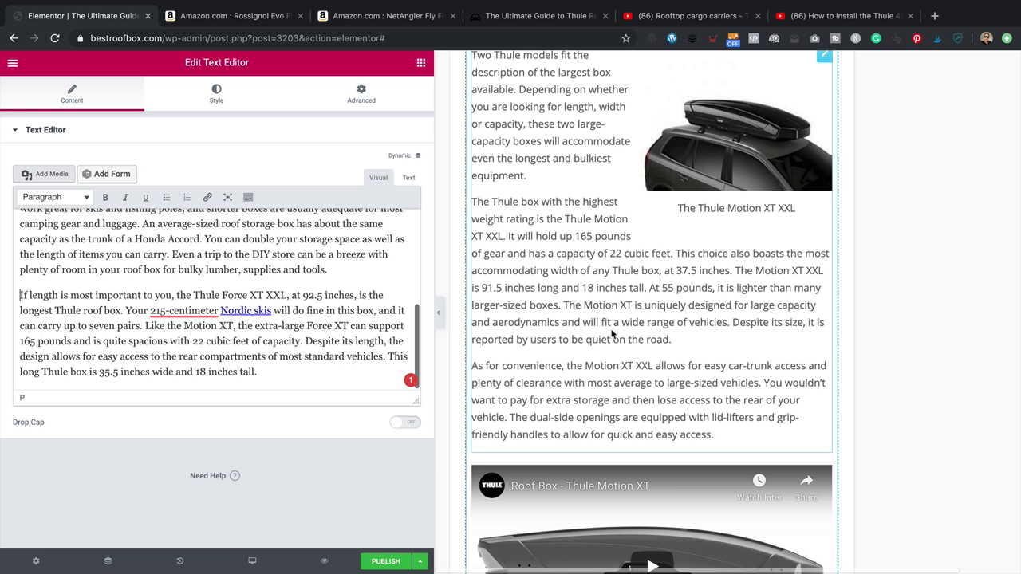
{"action": "scroll", "coordinate": [581, 348], "scroll_direction": "down", "scroll_amount": 1}
{"action": "scroll", "coordinate": [572, 355], "scroll_direction": "down", "scroll_amount": 3}
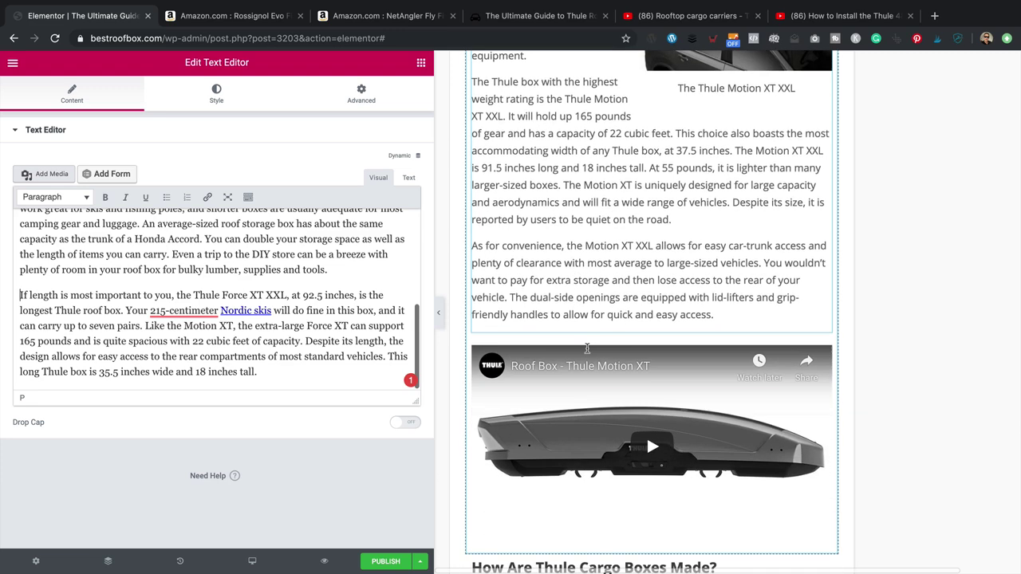
{"action": "scroll", "coordinate": [588, 353], "scroll_direction": "down", "scroll_amount": 12}
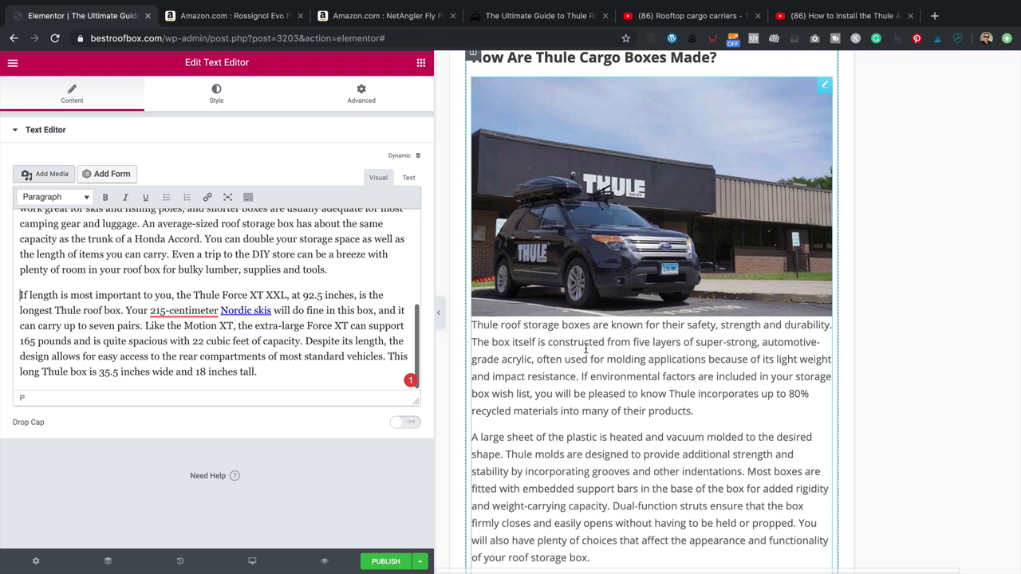
{"action": "scroll", "coordinate": [587, 352], "scroll_direction": "down", "scroll_amount": 10}
{"action": "scroll", "coordinate": [586, 348], "scroll_direction": "down", "scroll_amount": 8}
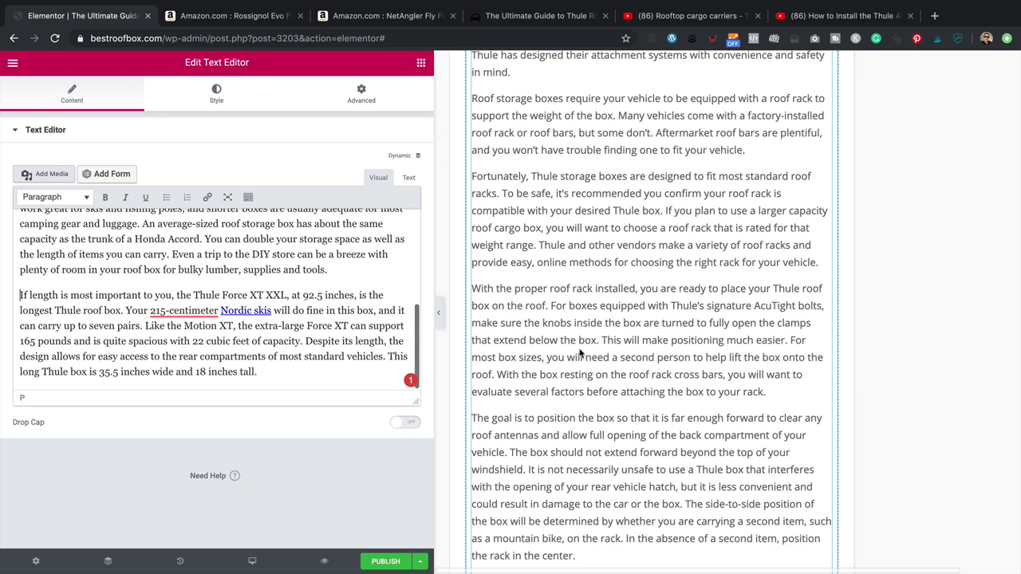
{"action": "scroll", "coordinate": [579, 349], "scroll_direction": "down", "scroll_amount": 5}
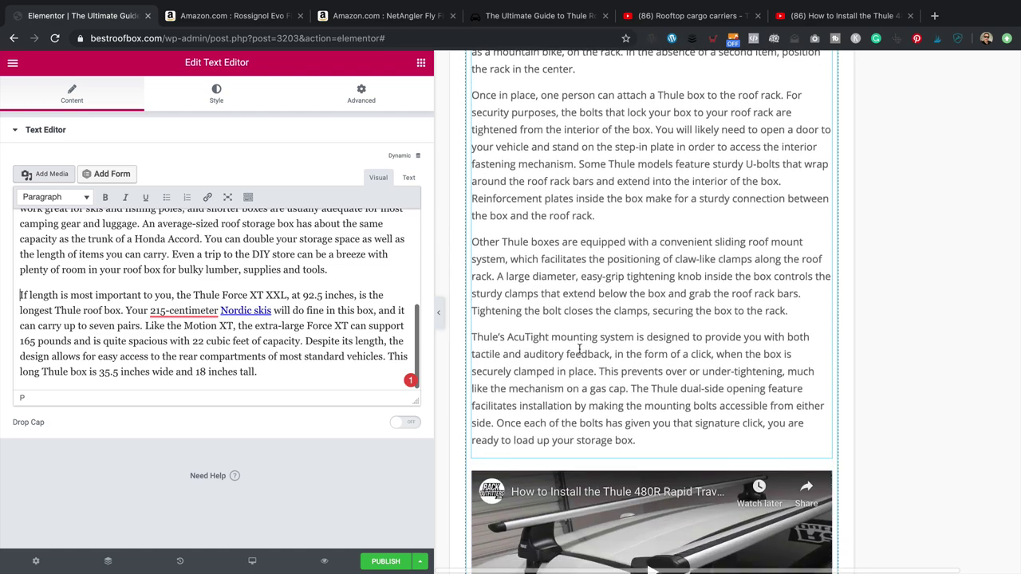
{"action": "scroll", "coordinate": [579, 349], "scroll_direction": "down", "scroll_amount": 7}
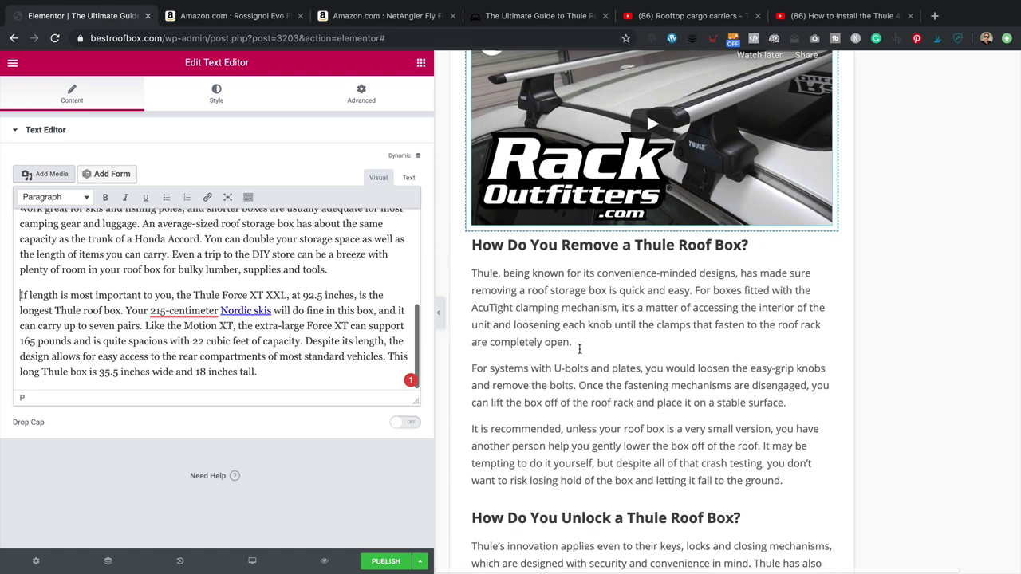
{"action": "scroll", "coordinate": [579, 348], "scroll_direction": "down", "scroll_amount": 4}
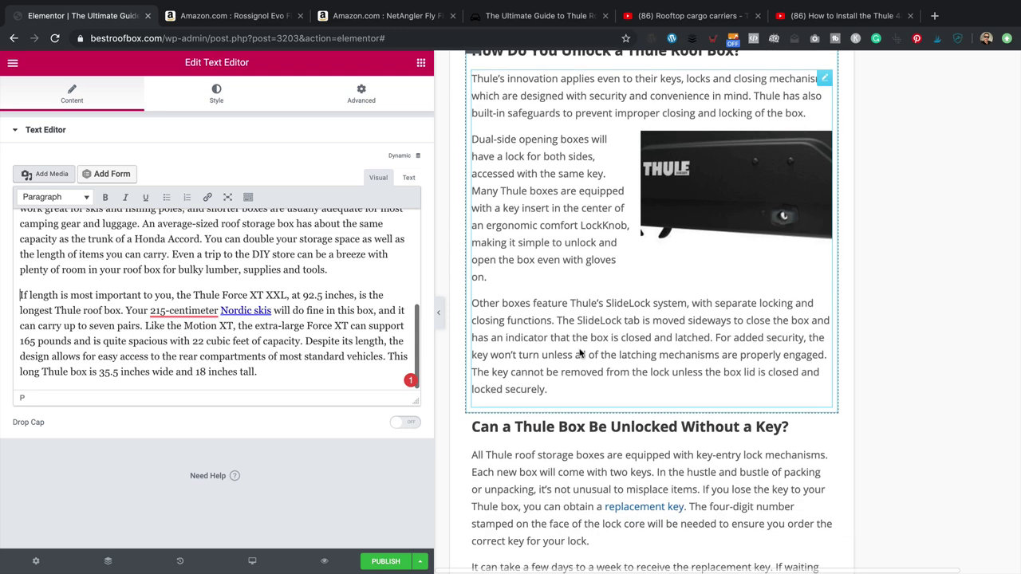
- Open the text under "Can a Thule Box Be Unlocked Without a Key?" for editing and visit the Amazon page linked from "replacement key"
{"action": "left_click", "coordinate": [643, 351]}
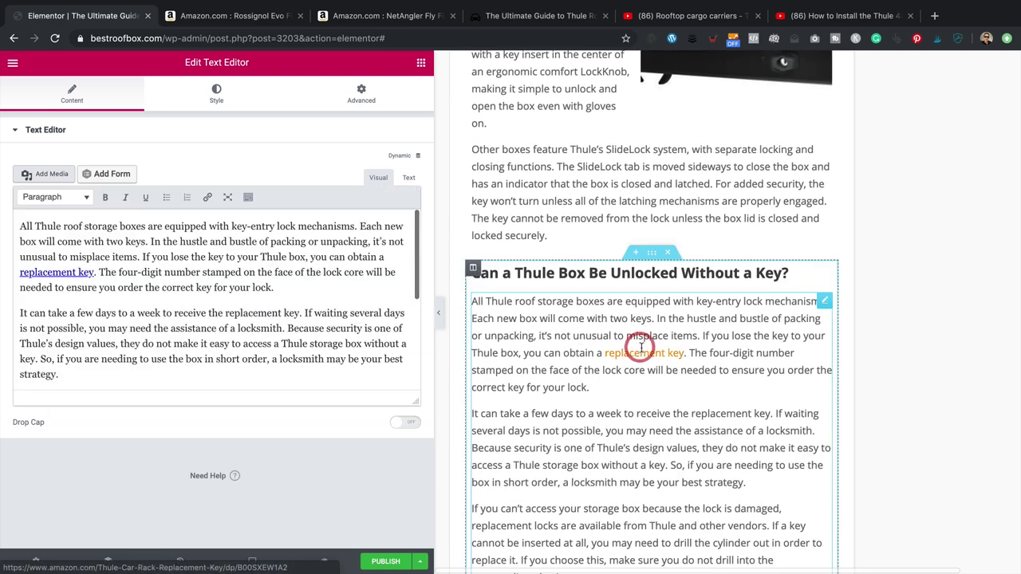
{"action": "left_click", "coordinate": [80, 274]}
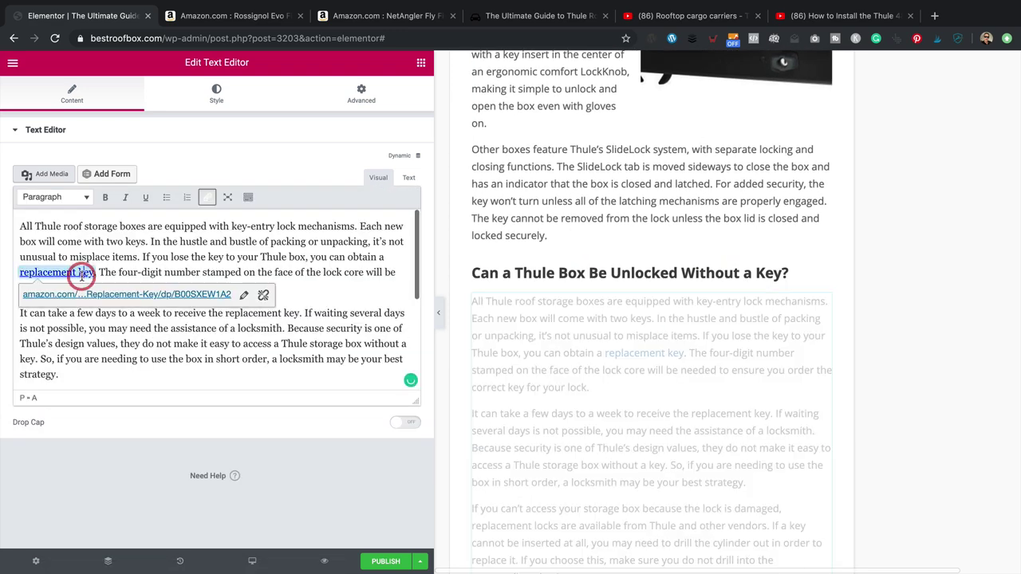
{"action": "left_click", "coordinate": [141, 294]}
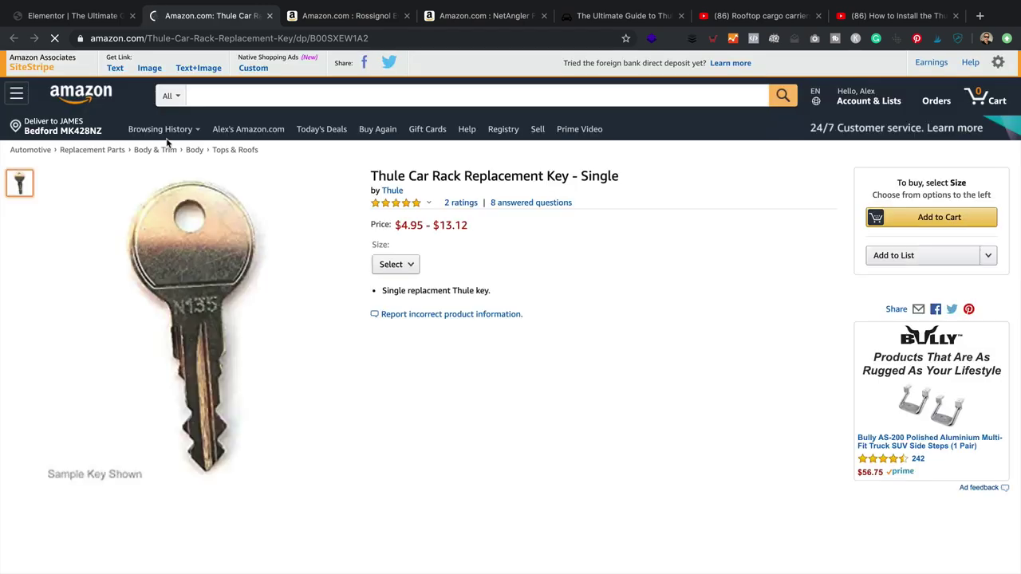
- Replace the "replacement key" link with a full-length Amazon affiliate link to the Thule Car Rack Replacement Key, opening in a new tab
{"action": "left_click", "coordinate": [114, 68]}
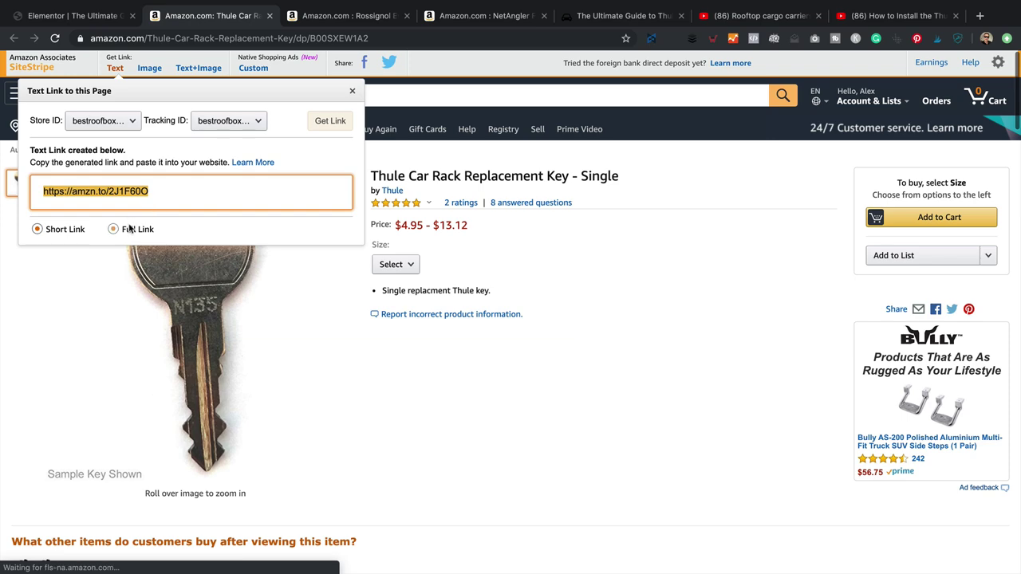
{"action": "left_click", "coordinate": [112, 229]}
{"action": "left_click", "coordinate": [182, 196]}
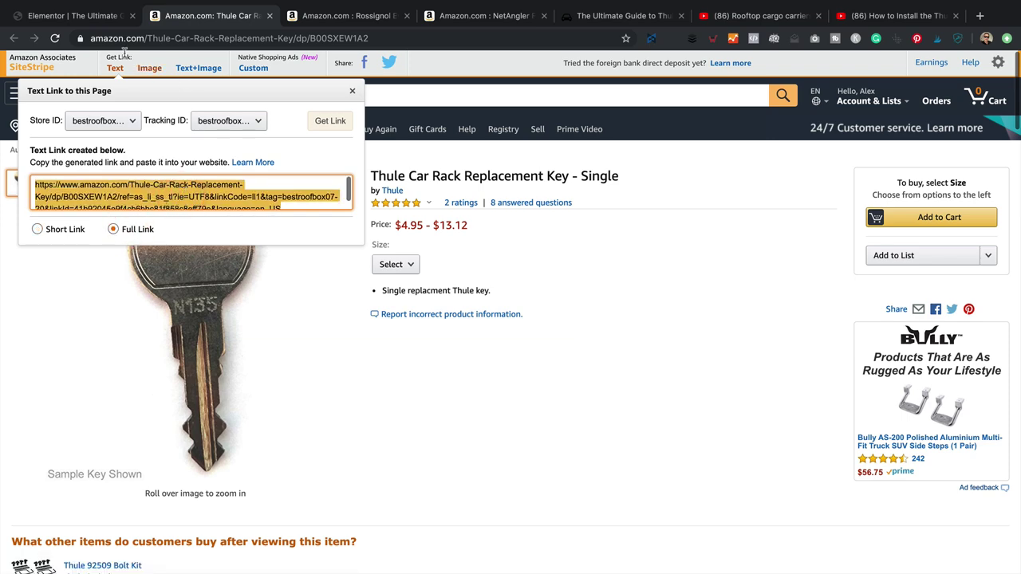
{"action": "left_click", "coordinate": [112, 16]}
{"action": "left_click", "coordinate": [244, 296]}
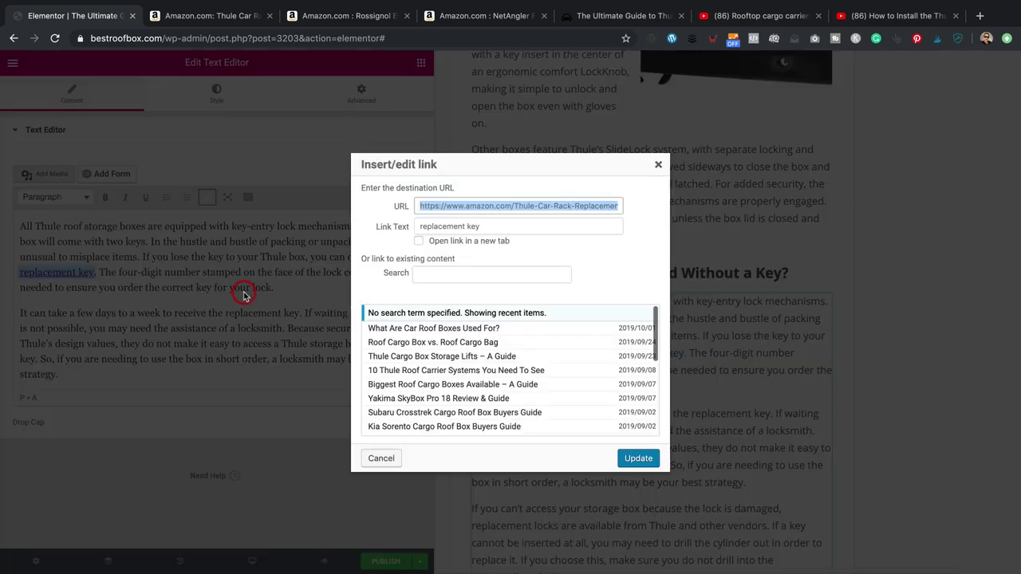
{"action": "left_click", "coordinate": [243, 295]}
{"action": "left_click", "coordinate": [438, 240]}
{"action": "left_click", "coordinate": [648, 459]}
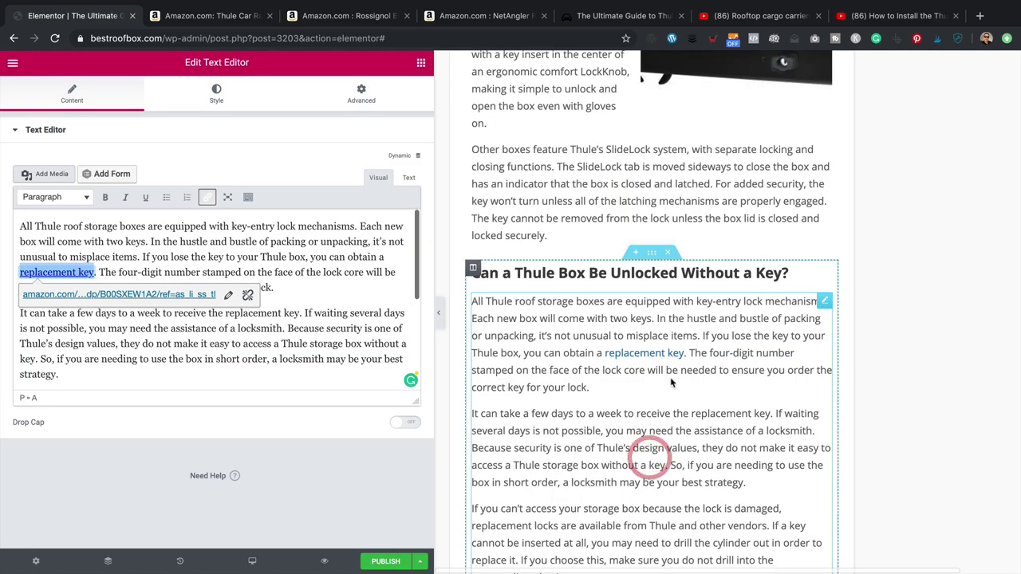
- Review the repair paragraphs and the "What's the Best Way To Store a Thule Roof Box?" section for places to add links
{"action": "scroll", "coordinate": [672, 384], "scroll_direction": "down", "scroll_amount": 5}
{"action": "scroll", "coordinate": [673, 384], "scroll_direction": "down", "scroll_amount": 5}
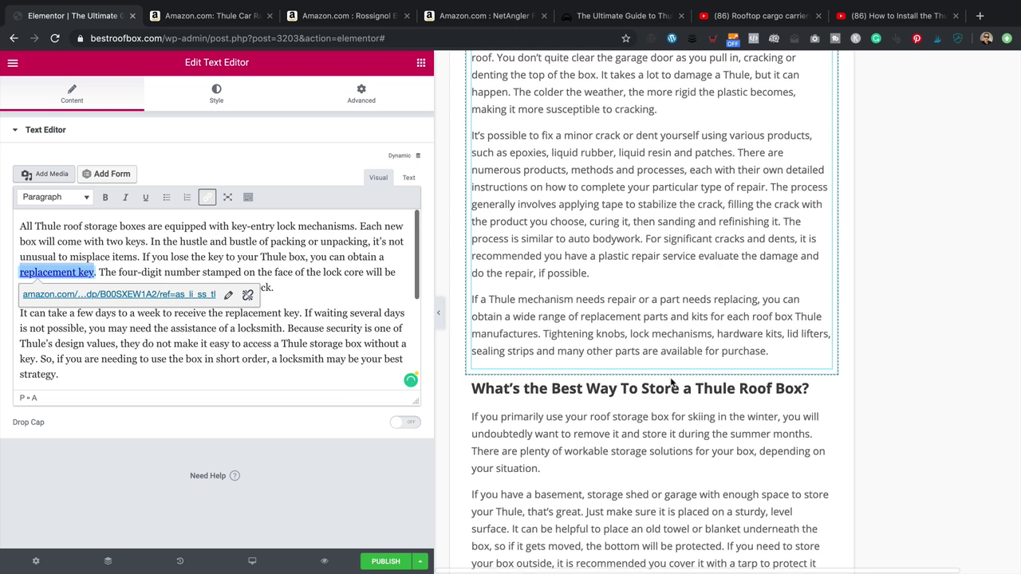
{"action": "scroll", "coordinate": [672, 384], "scroll_direction": "down", "scroll_amount": 2}
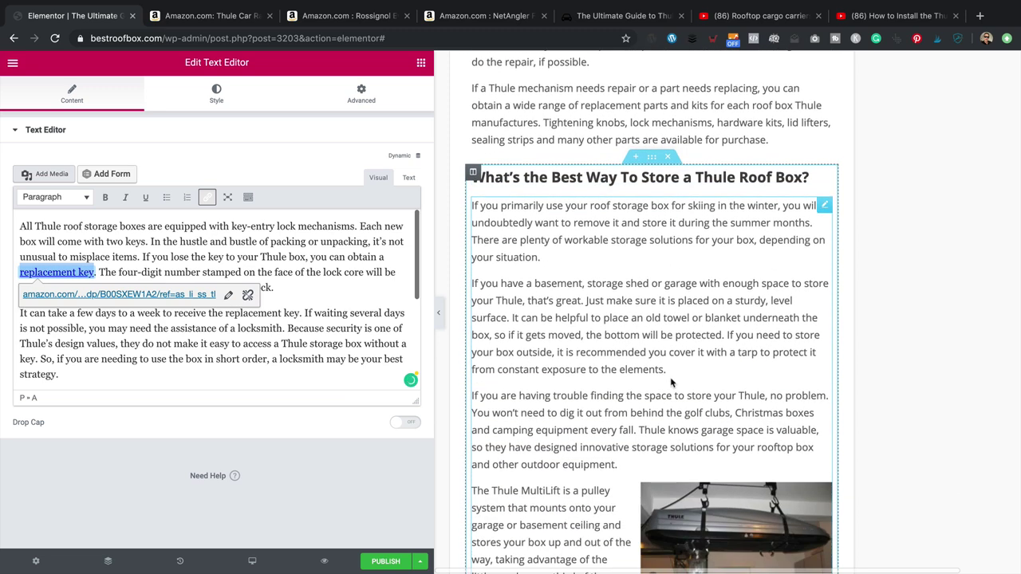
{"action": "scroll", "coordinate": [673, 384], "scroll_direction": "down", "scroll_amount": 1}
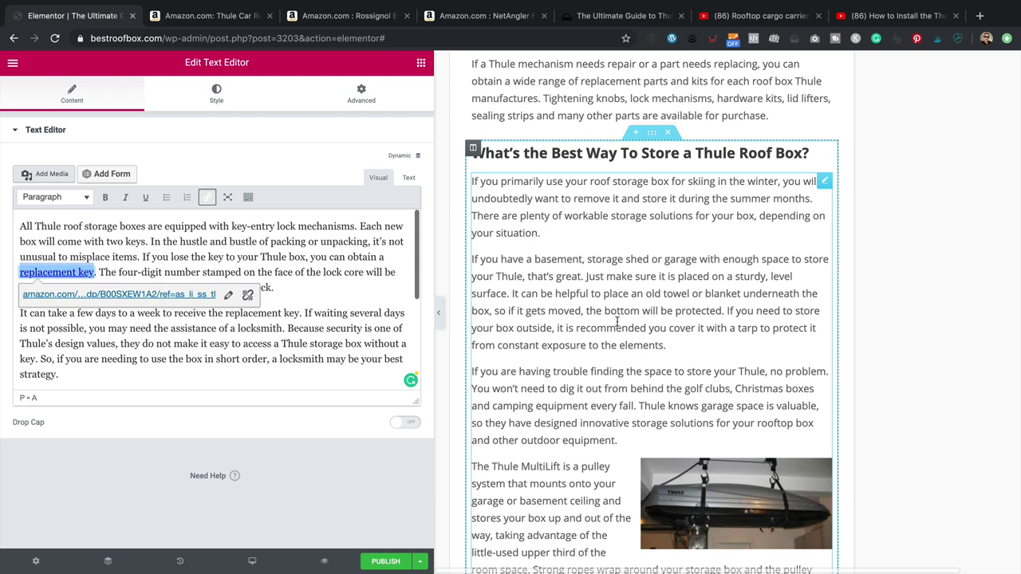
{"action": "scroll", "coordinate": [617, 322], "scroll_direction": "down", "scroll_amount": 2}
{"action": "scroll", "coordinate": [617, 325], "scroll_direction": "down", "scroll_amount": 2}
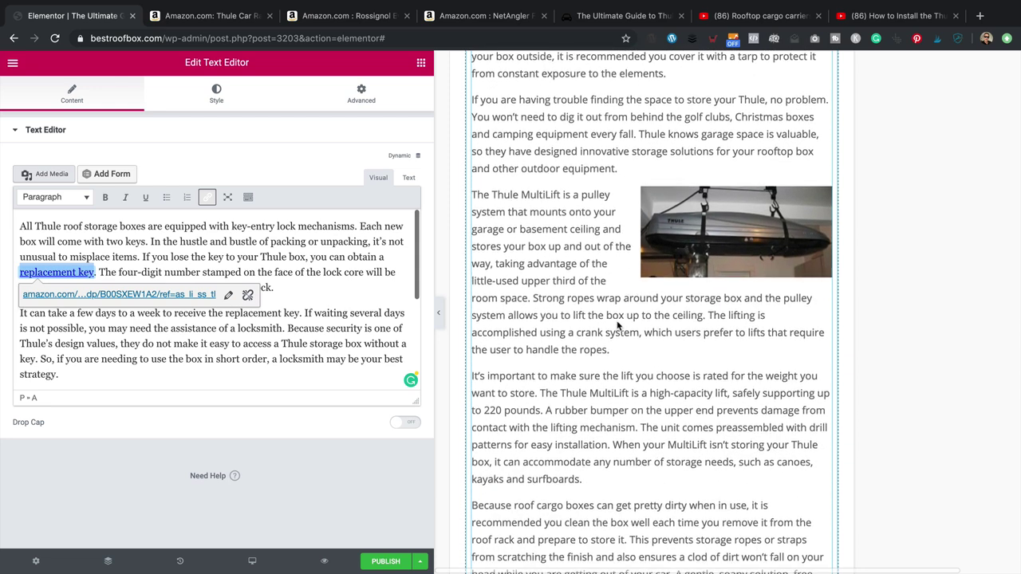
{"action": "scroll", "coordinate": [617, 326], "scroll_direction": "down", "scroll_amount": 1}
{"action": "scroll", "coordinate": [617, 325], "scroll_direction": "down", "scroll_amount": 1}
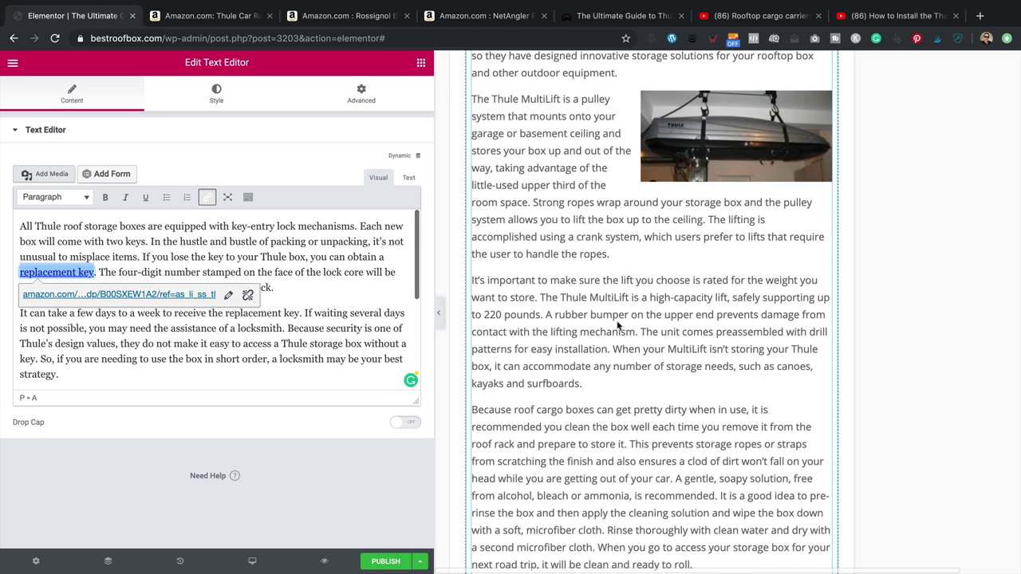
{"action": "scroll", "coordinate": [617, 325], "scroll_direction": "down", "scroll_amount": 1}
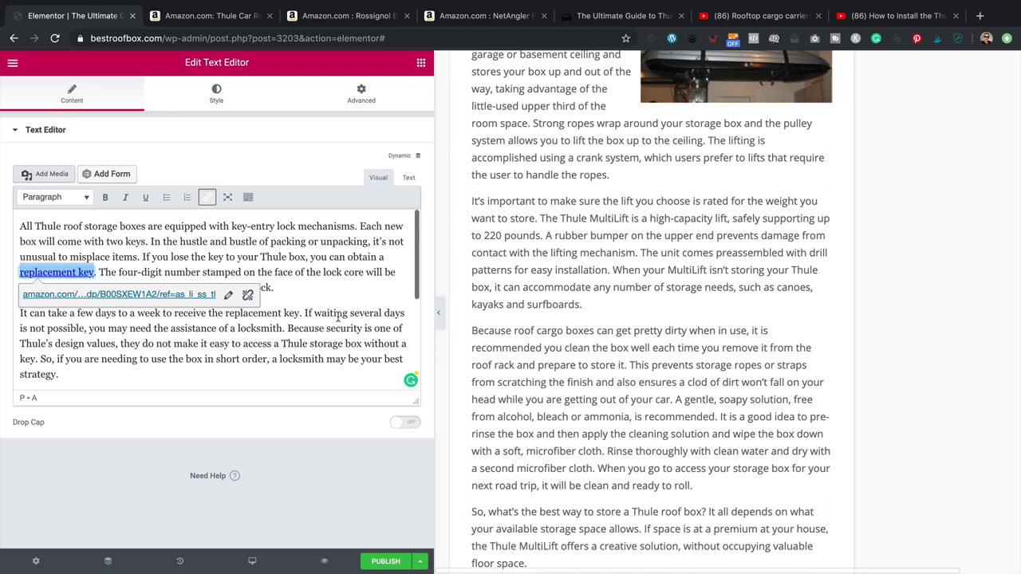
- Open the text under "What's the Best Way To Store a Thule Roof Box?" for editing and find its Thule MultiLift paragraph
{"action": "scroll", "coordinate": [617, 325], "scroll_direction": "up", "scroll_amount": 1}
{"action": "left_click", "coordinate": [584, 332]}
{"action": "scroll", "coordinate": [579, 214], "scroll_direction": "up", "scroll_amount": 1}
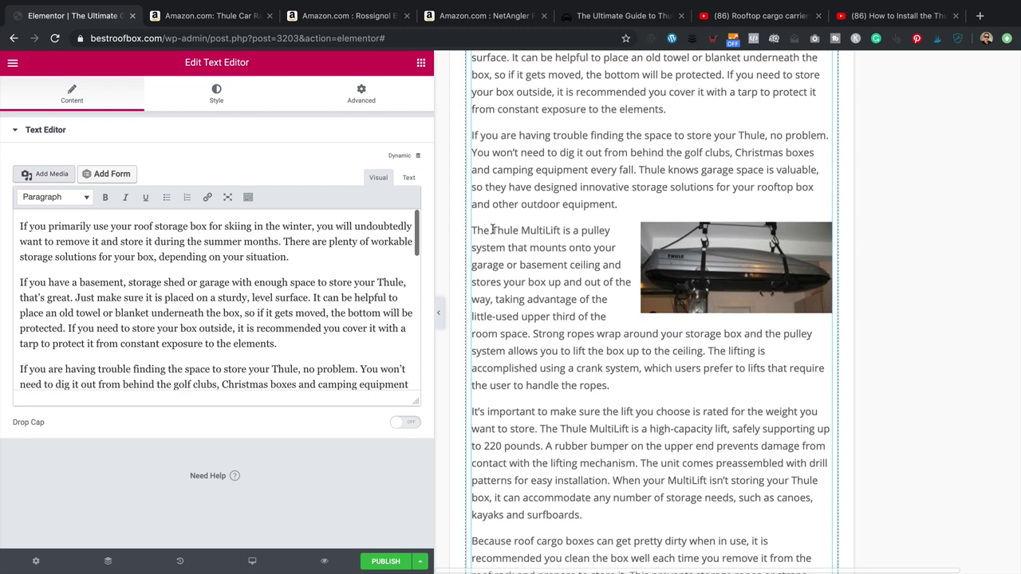
{"action": "scroll", "coordinate": [492, 229], "scroll_direction": "up", "scroll_amount": 3}
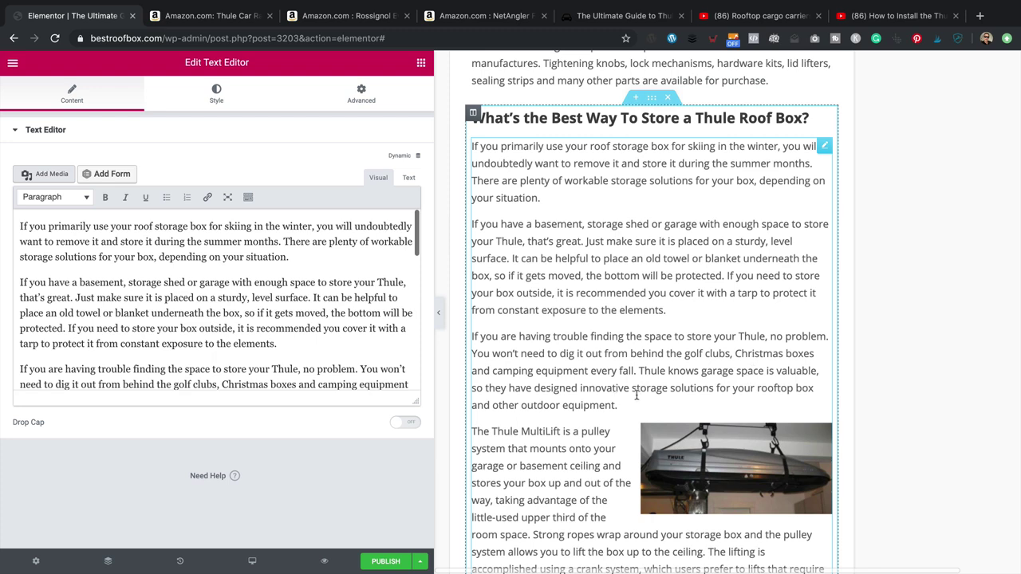
{"action": "scroll", "coordinate": [636, 396], "scroll_direction": "down", "scroll_amount": 1}
{"action": "double_click", "coordinate": [492, 380]}
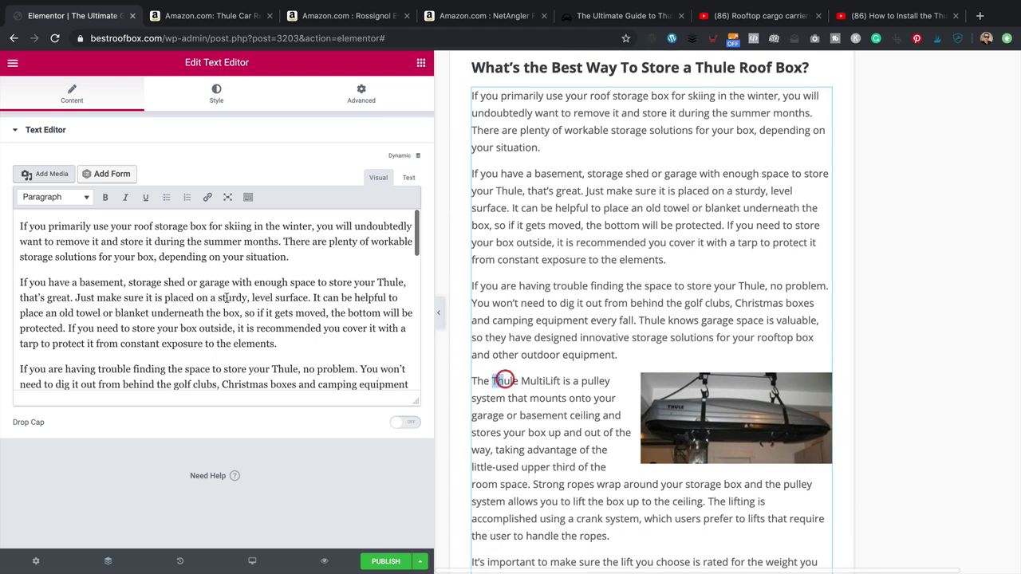
{"action": "scroll", "coordinate": [227, 298], "scroll_direction": "down", "scroll_amount": 3}
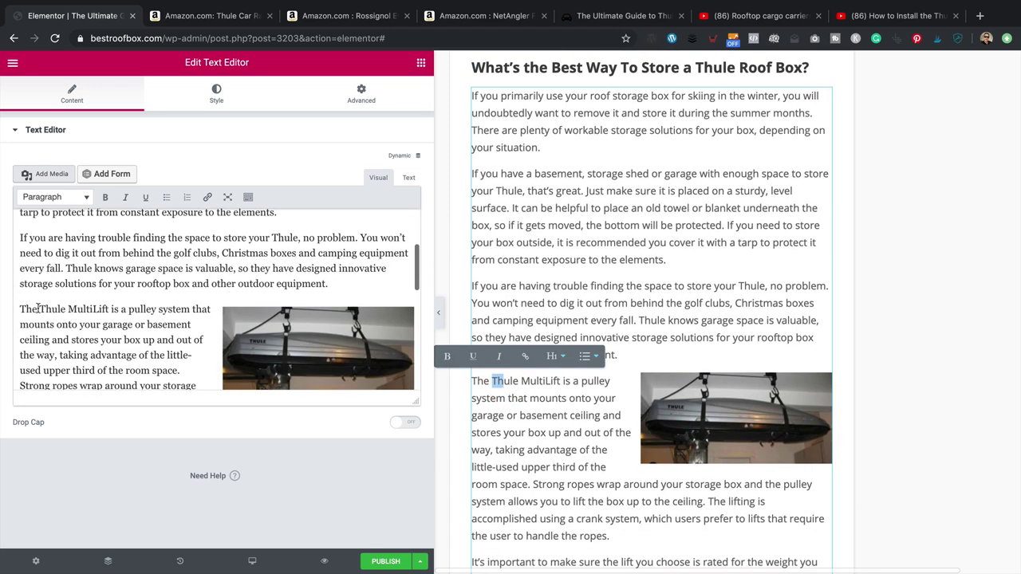
- Link "Thule MultiLift" to the "Thule Cargo Box Storage Lifts – A Guide" article, found by searching for "thule storage"
{"action": "left_click_drag", "start_coordinate": [38, 308], "coordinate": [191, 308]}
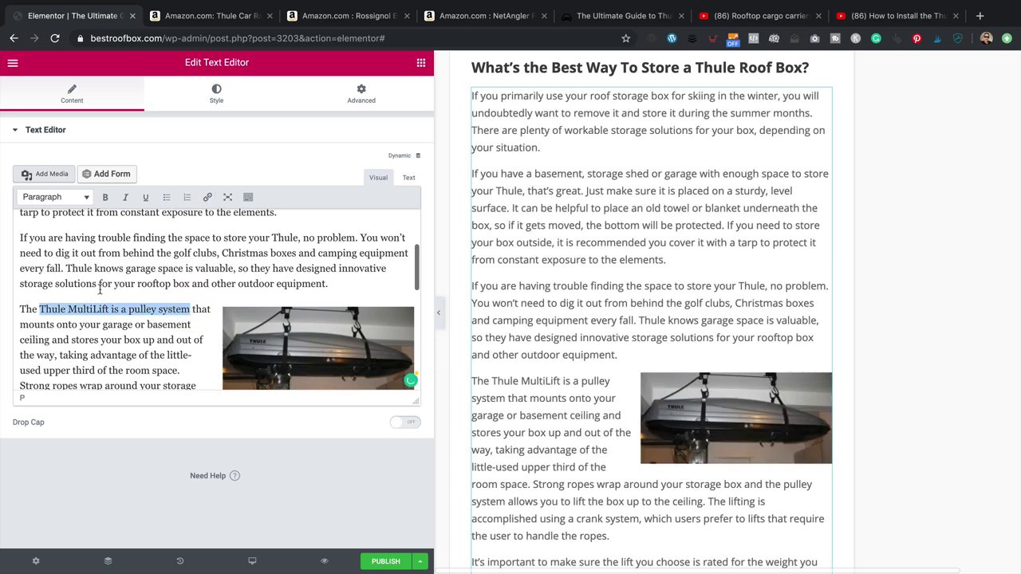
{"action": "left_click", "coordinate": [75, 312]}
{"action": "left_click_drag", "start_coordinate": [39, 308], "coordinate": [110, 309]}
{"action": "left_click", "coordinate": [207, 197]}
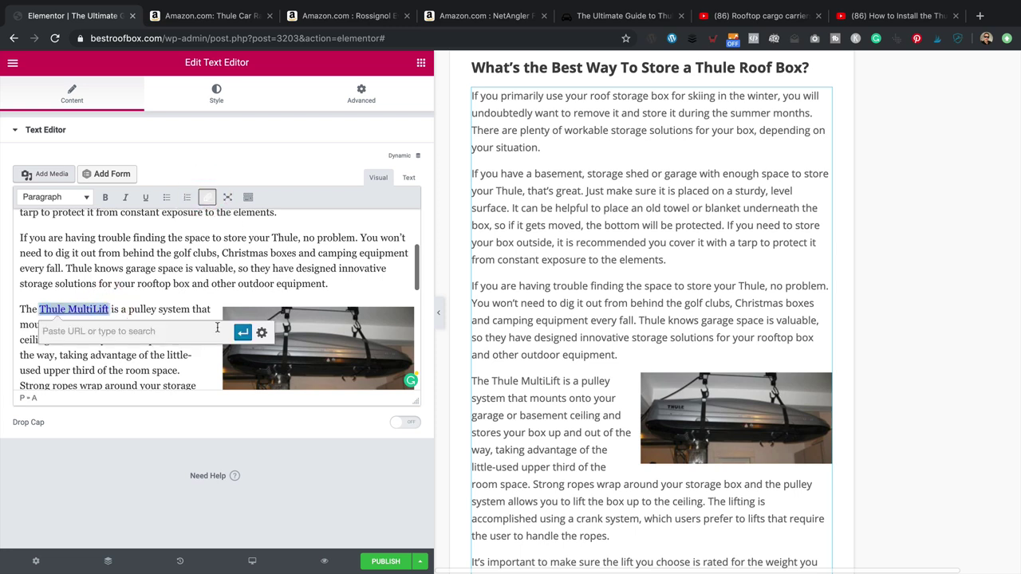
{"action": "type", "text": "thule storage"}
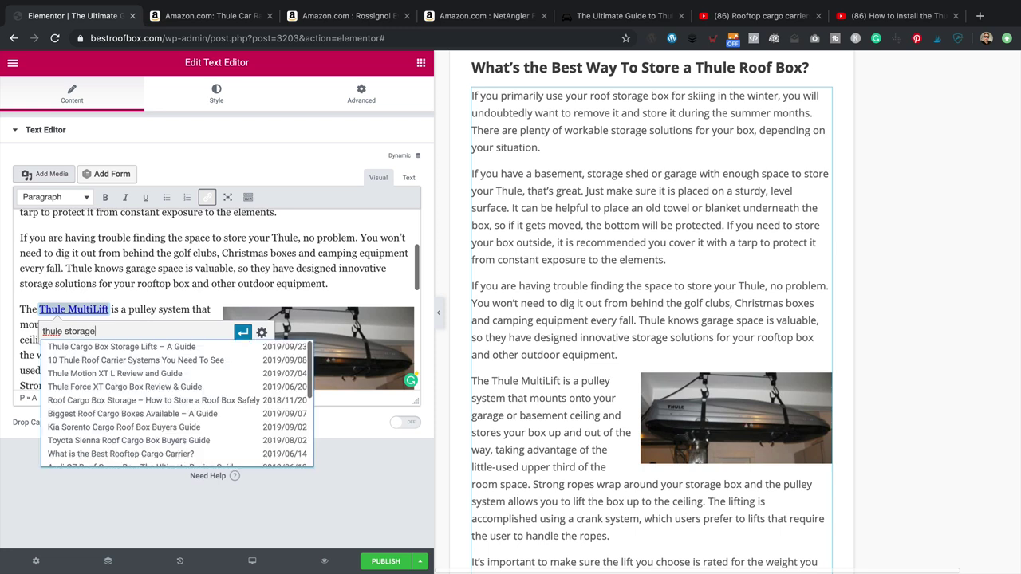
{"action": "left_click", "coordinate": [150, 346]}
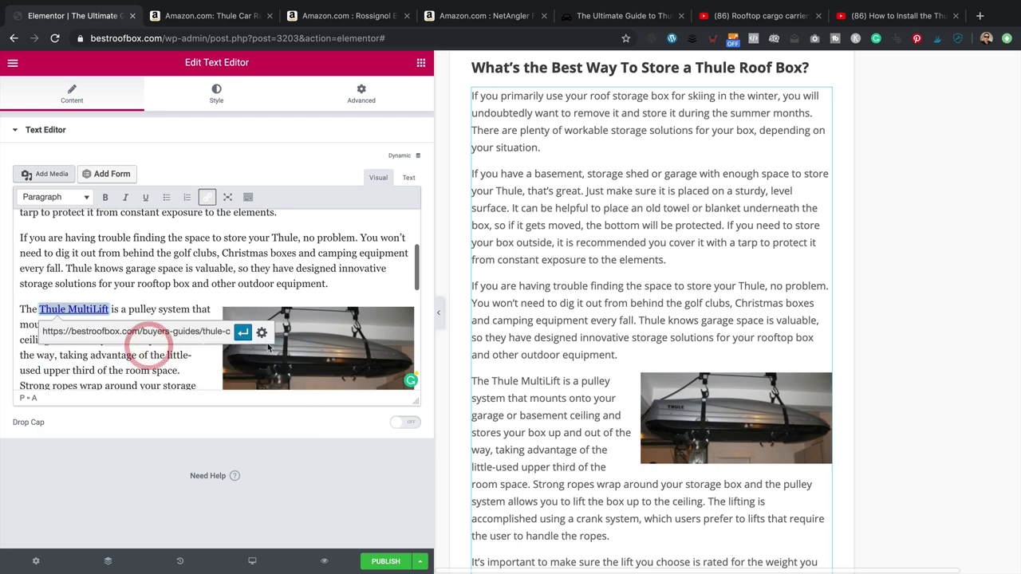
{"action": "left_click", "coordinate": [242, 332]}
{"action": "left_click", "coordinate": [216, 284]}
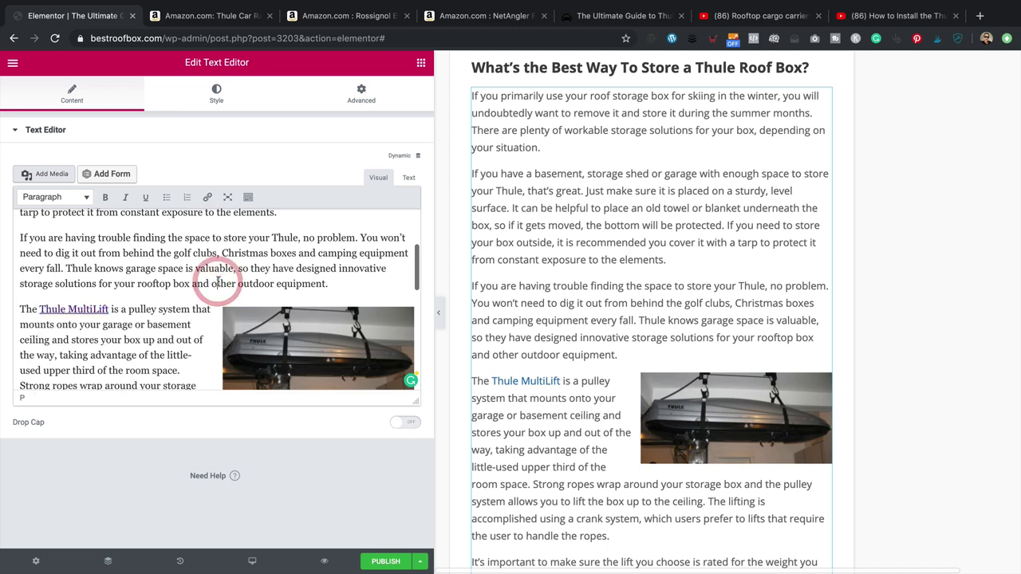
- Link "clean the box well" in the storage section's cleaning paragraph to the site's beginner's guide article found by searching for "clean"
{"action": "scroll", "coordinate": [558, 348], "scroll_direction": "down", "scroll_amount": 3}
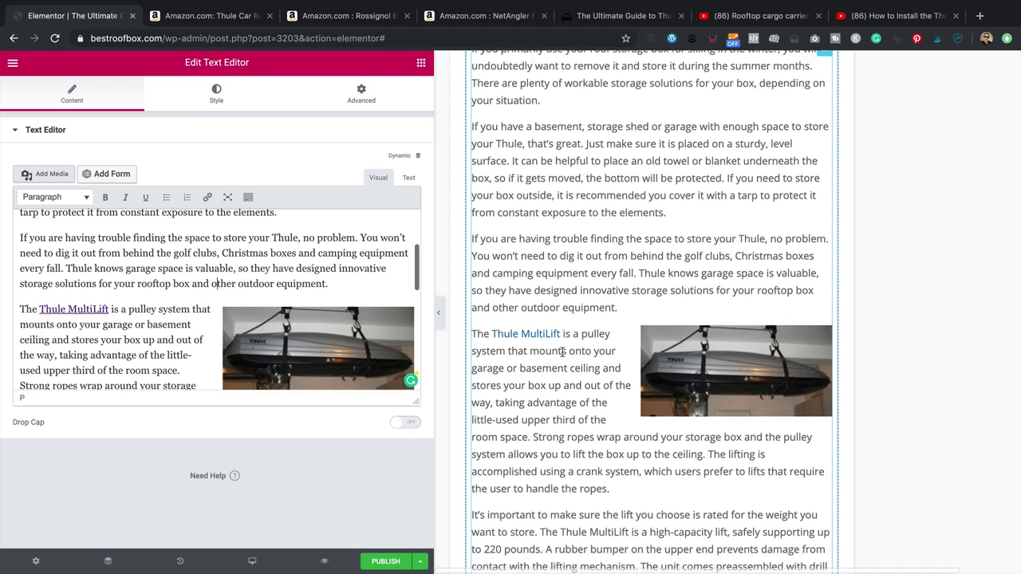
{"action": "scroll", "coordinate": [563, 356], "scroll_direction": "down", "scroll_amount": 2}
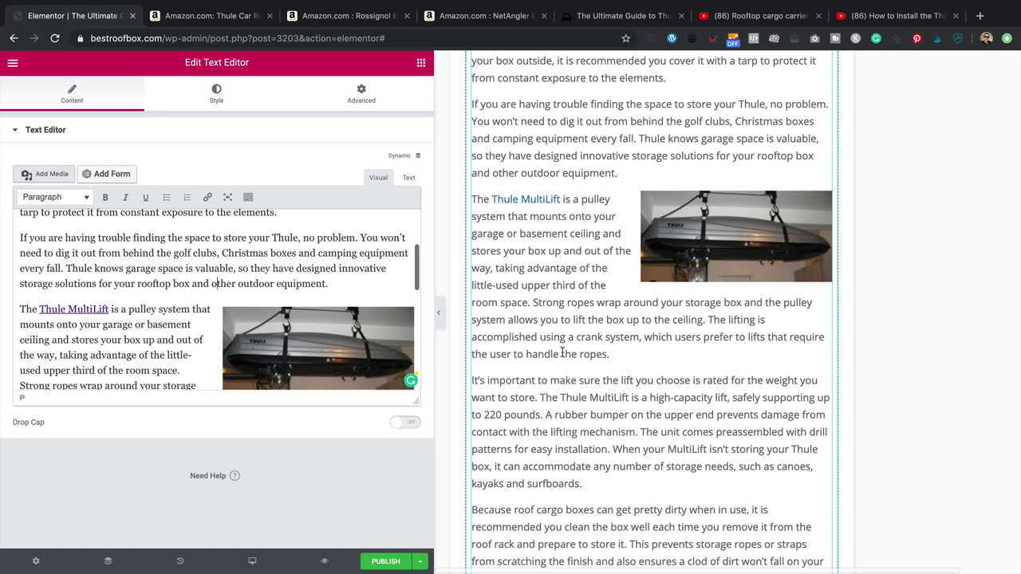
{"action": "scroll", "coordinate": [562, 352], "scroll_direction": "down", "scroll_amount": 3}
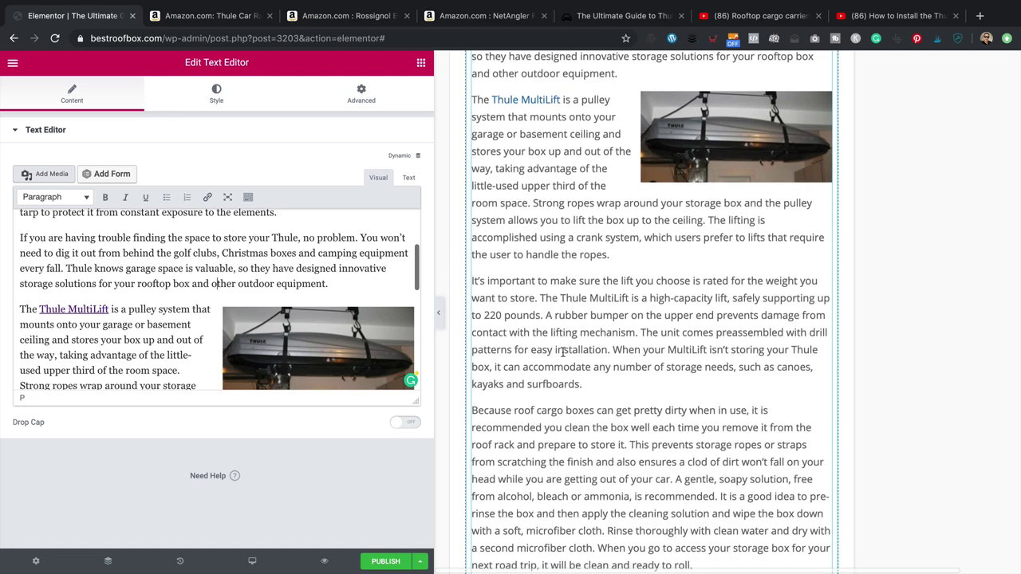
{"action": "scroll", "coordinate": [629, 440], "scroll_direction": "down", "scroll_amount": 1}
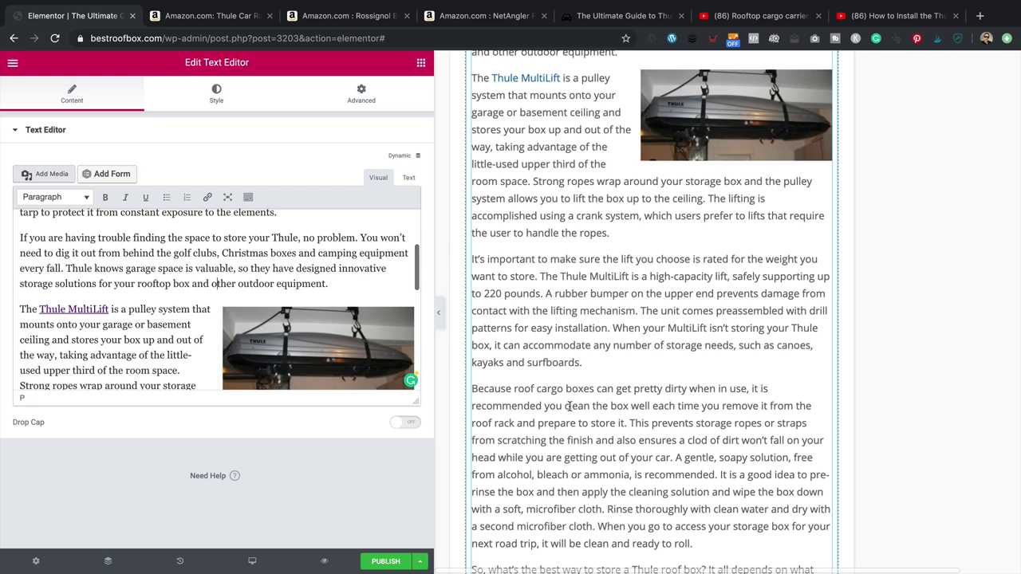
{"action": "scroll", "coordinate": [182, 331], "scroll_direction": "down", "scroll_amount": 6}
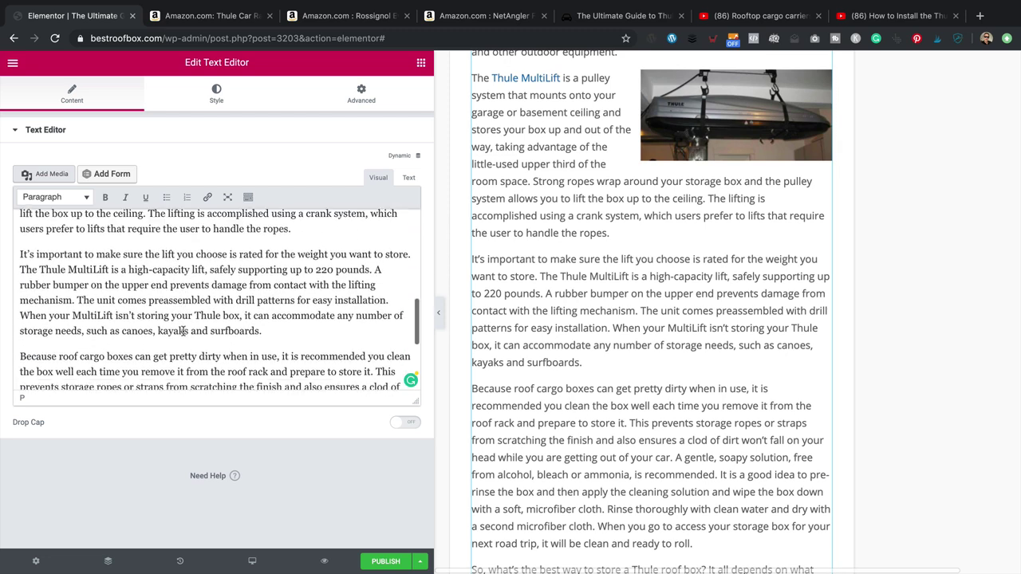
{"action": "scroll", "coordinate": [183, 331], "scroll_direction": "down", "scroll_amount": 4}
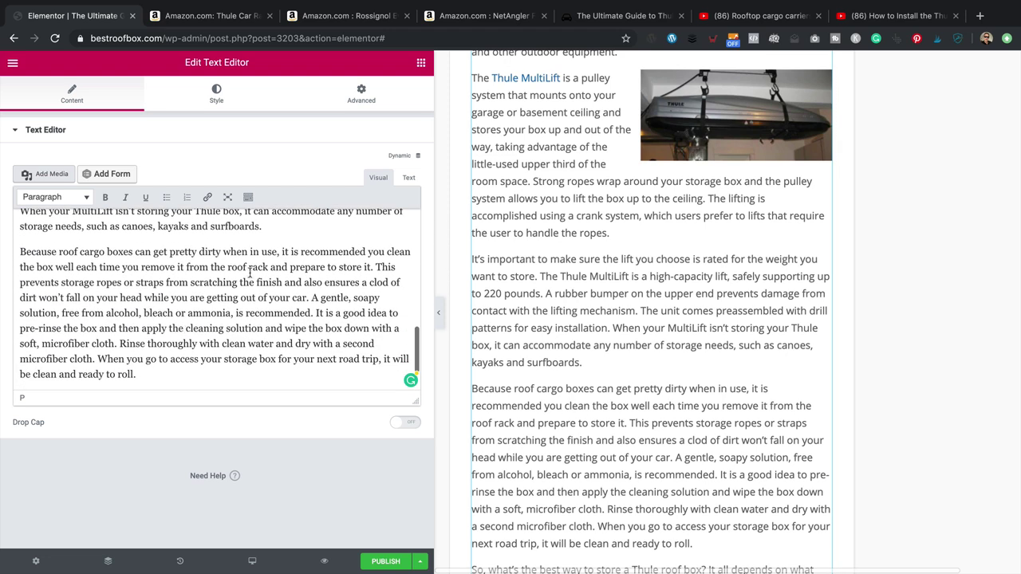
{"action": "left_click_drag", "start_coordinate": [388, 252], "coordinate": [73, 266]}
{"action": "left_click", "coordinate": [208, 197]}
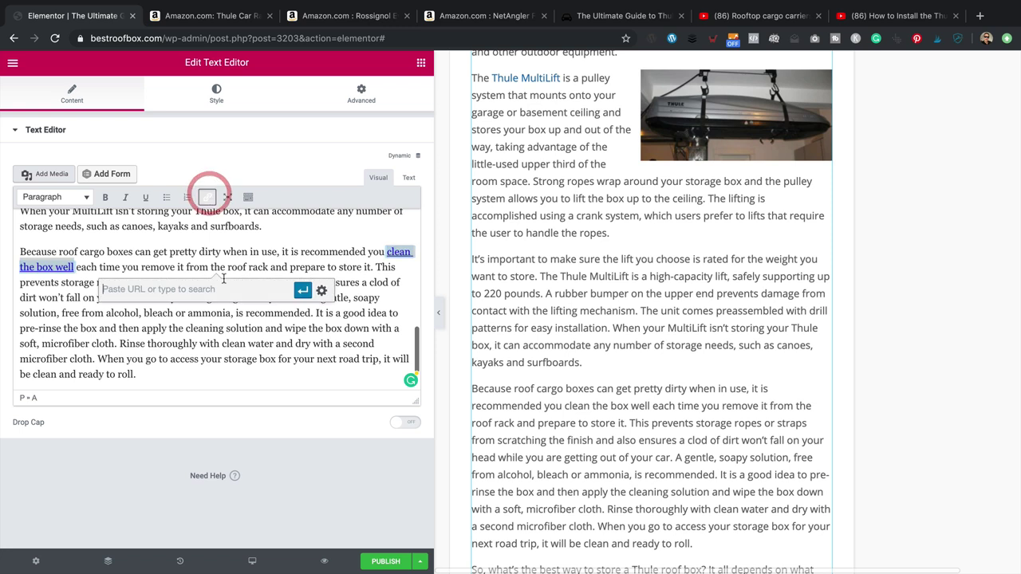
{"action": "type", "text": "clean"}
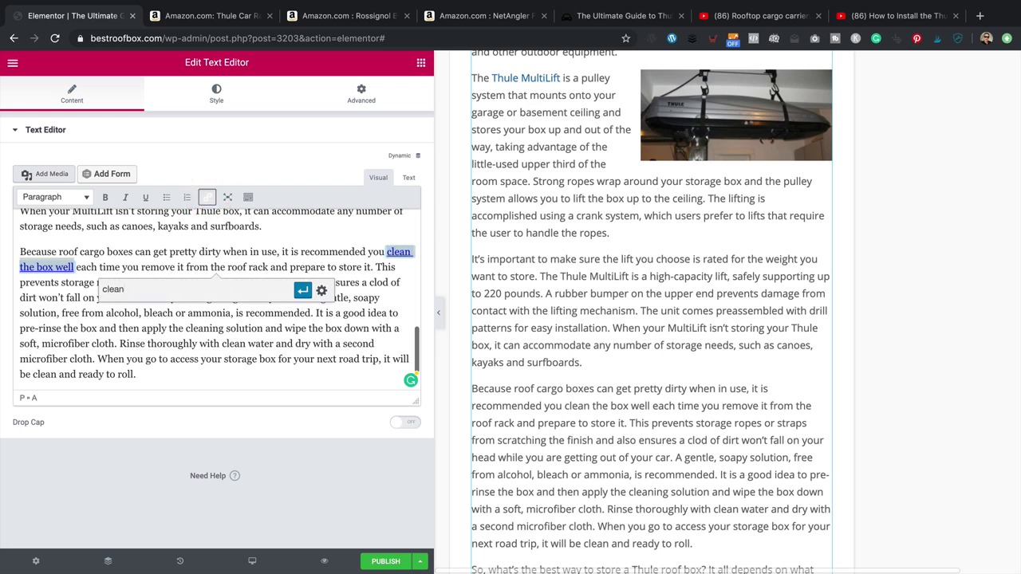
{"action": "left_click", "coordinate": [209, 304]}
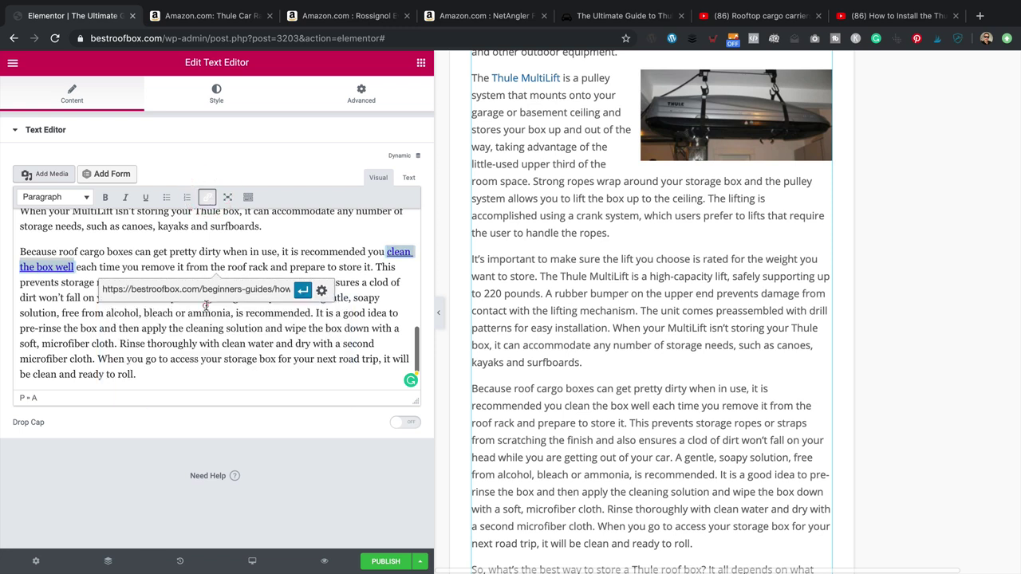
{"action": "left_click", "coordinate": [302, 290]}
{"action": "left_click", "coordinate": [296, 303]}
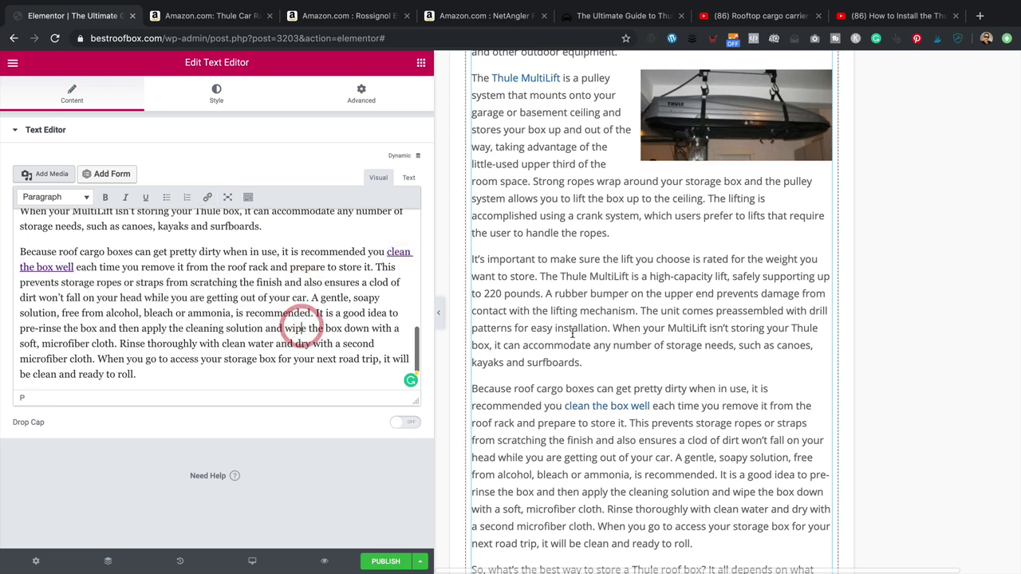
- Check the rest of the article up to its title and publish the post
{"action": "scroll", "coordinate": [568, 339], "scroll_direction": "down", "scroll_amount": 10}
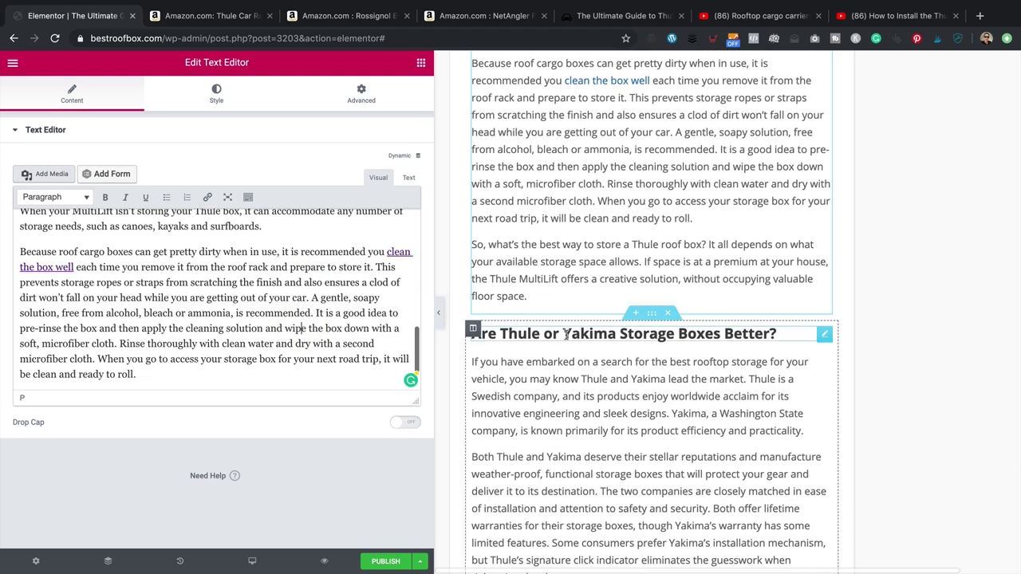
{"action": "scroll", "coordinate": [568, 335], "scroll_direction": "down", "scroll_amount": 10}
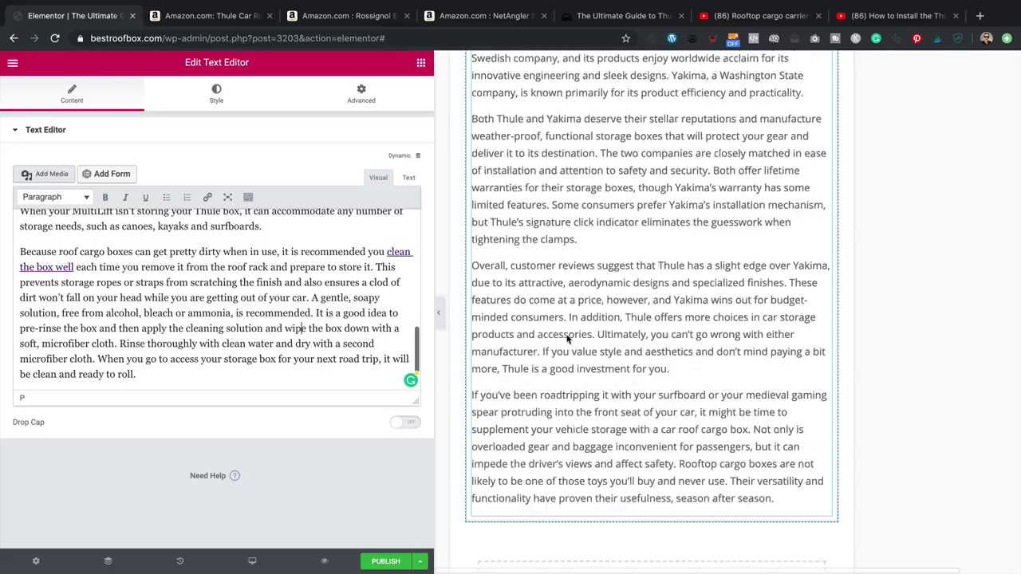
{"action": "scroll", "coordinate": [568, 339], "scroll_direction": "up", "scroll_amount": 20}
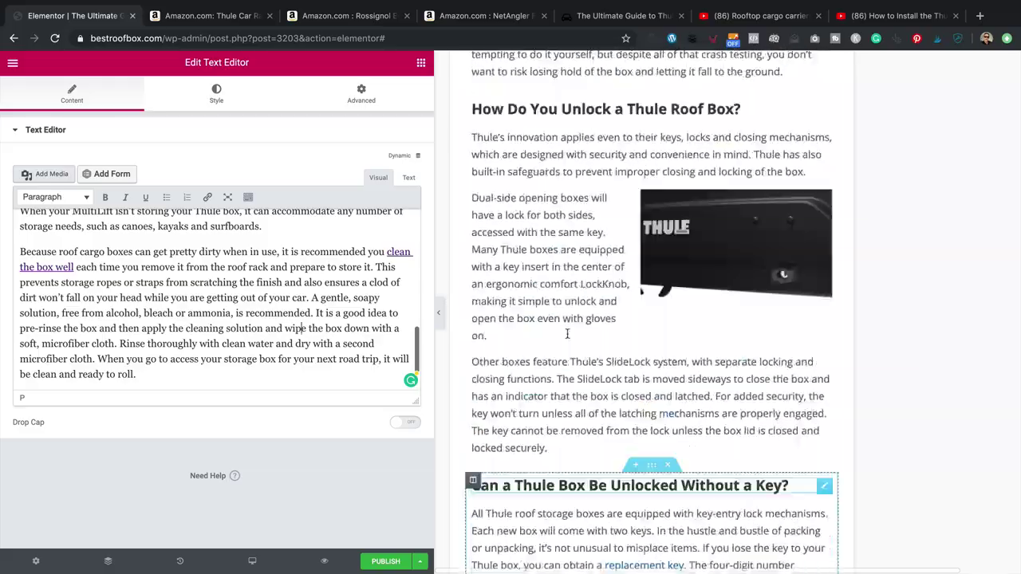
{"action": "scroll", "coordinate": [564, 339], "scroll_direction": "up", "scroll_amount": 20}
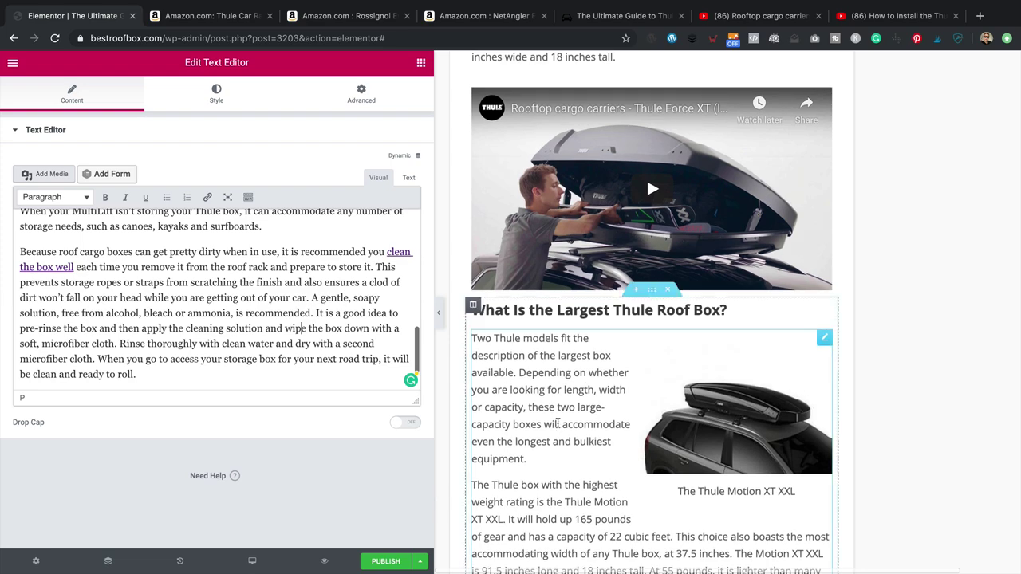
{"action": "scroll", "coordinate": [563, 415], "scroll_direction": "up", "scroll_amount": 15}
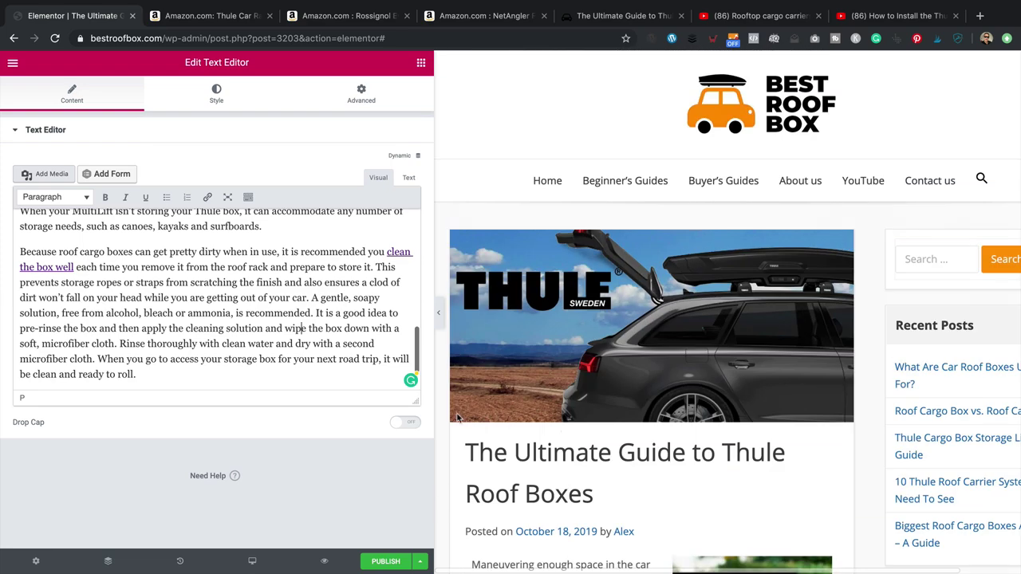
{"action": "left_click", "coordinate": [386, 562]}
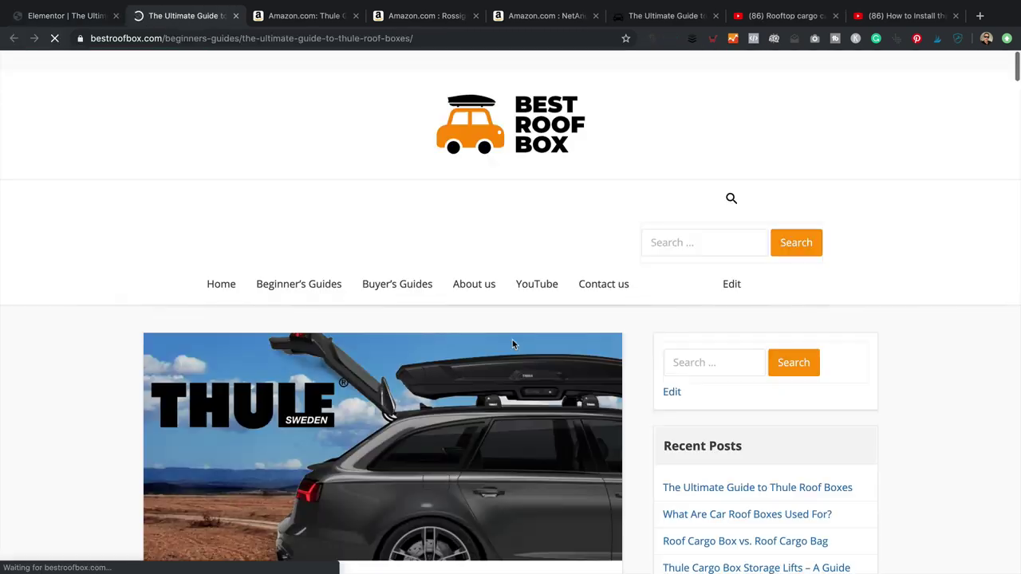
- Review the published Thule guide from the introduction and table of contents to the related posts, checking its text, links, images and videos
{"action": "scroll", "coordinate": [486, 300], "scroll_direction": "down", "scroll_amount": 2}
{"action": "scroll", "coordinate": [486, 300], "scroll_direction": "down", "scroll_amount": 5}
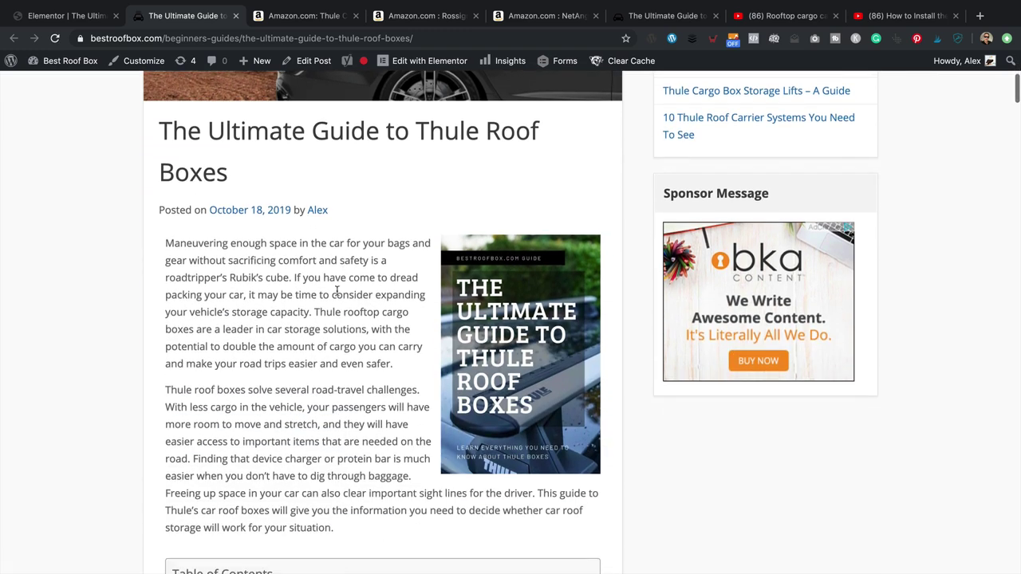
{"action": "scroll", "coordinate": [357, 259], "scroll_direction": "down", "scroll_amount": 3}
{"action": "scroll", "coordinate": [359, 260], "scroll_direction": "down", "scroll_amount": 3}
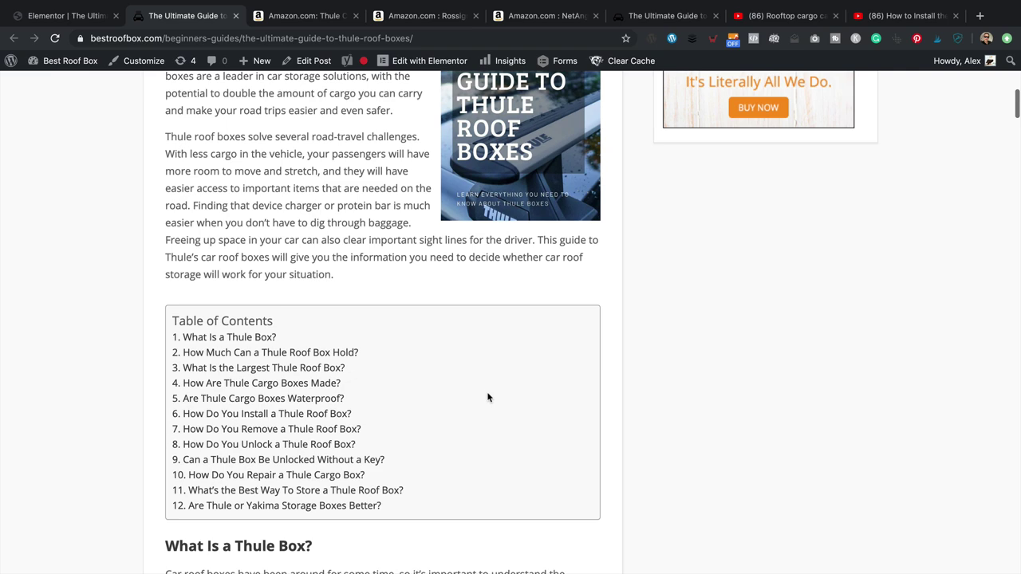
{"action": "scroll", "coordinate": [489, 398], "scroll_direction": "down", "scroll_amount": 5}
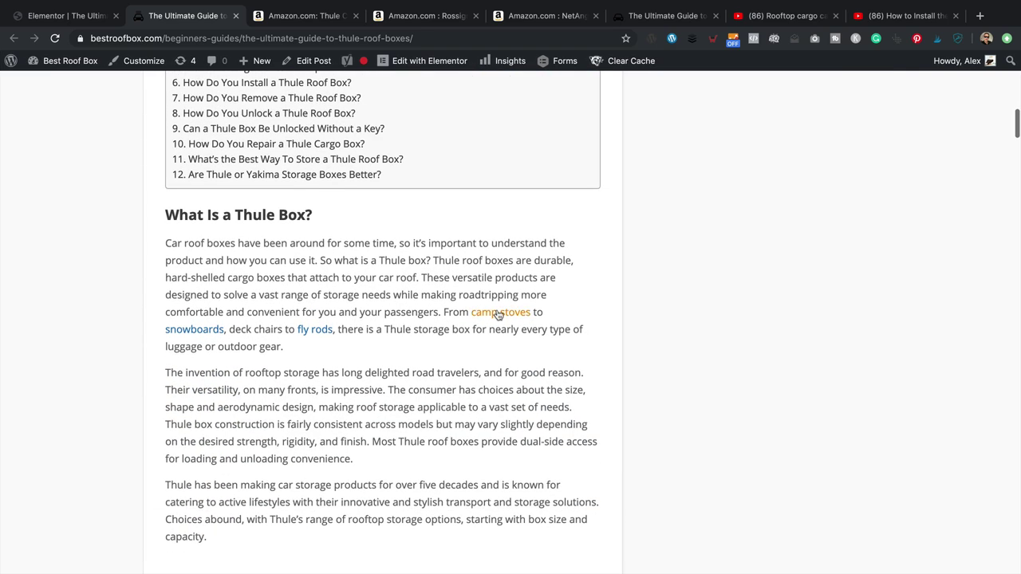
{"action": "scroll", "coordinate": [497, 315], "scroll_direction": "down", "scroll_amount": 12}
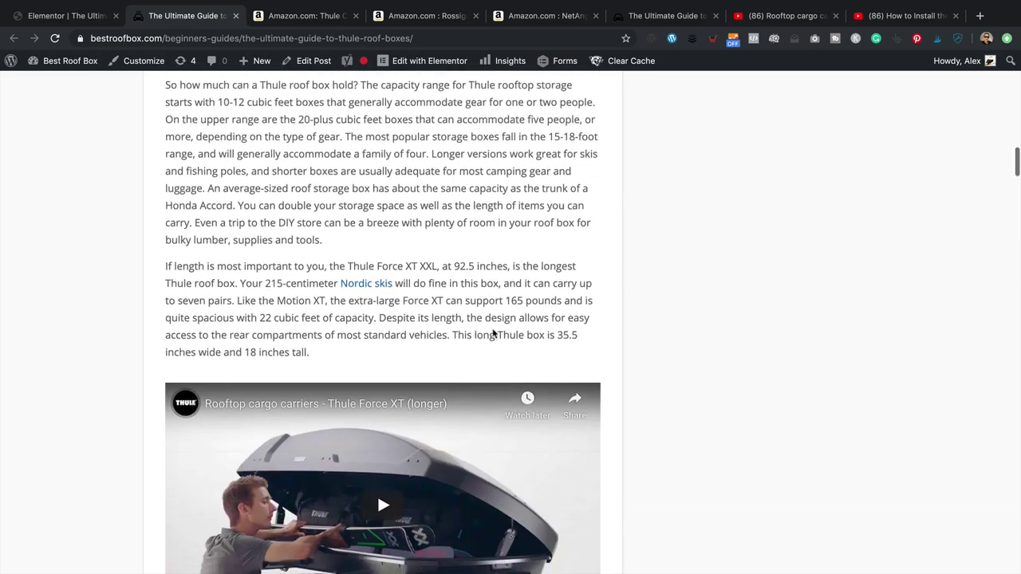
{"action": "scroll", "coordinate": [494, 334], "scroll_direction": "down", "scroll_amount": 7}
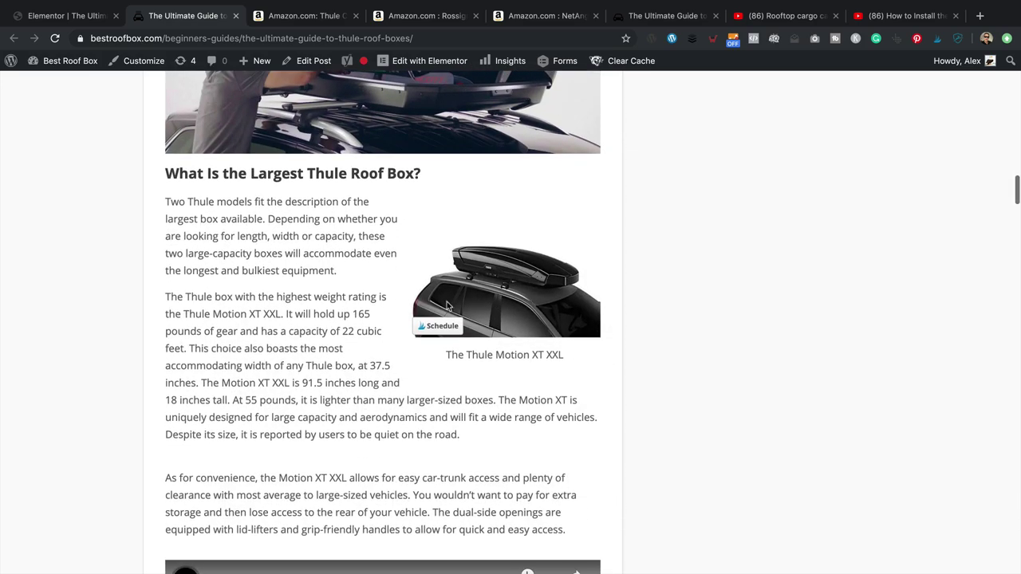
{"action": "scroll", "coordinate": [494, 308], "scroll_direction": "down", "scroll_amount": 11}
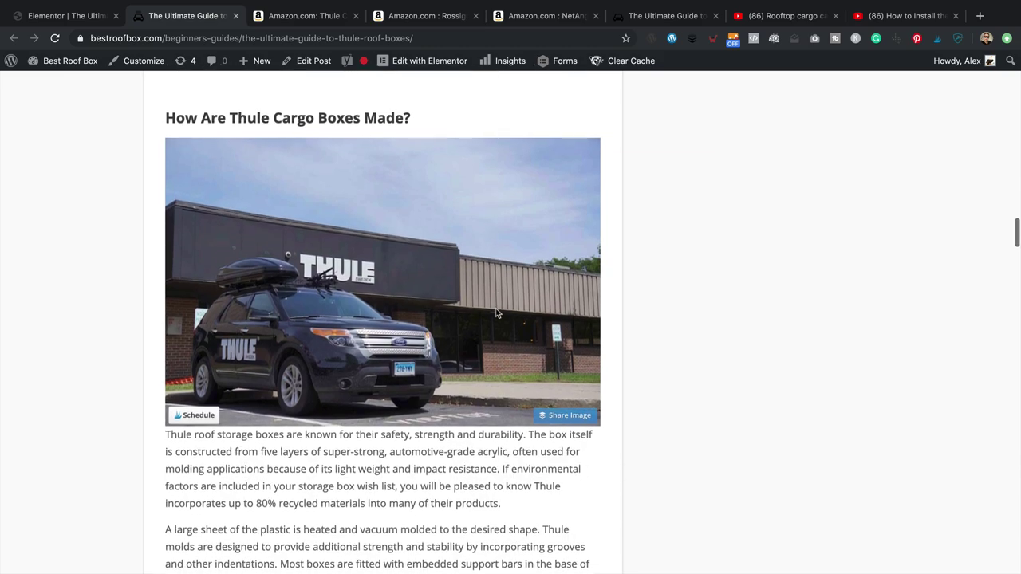
{"action": "scroll", "coordinate": [495, 313], "scroll_direction": "down", "scroll_amount": 9}
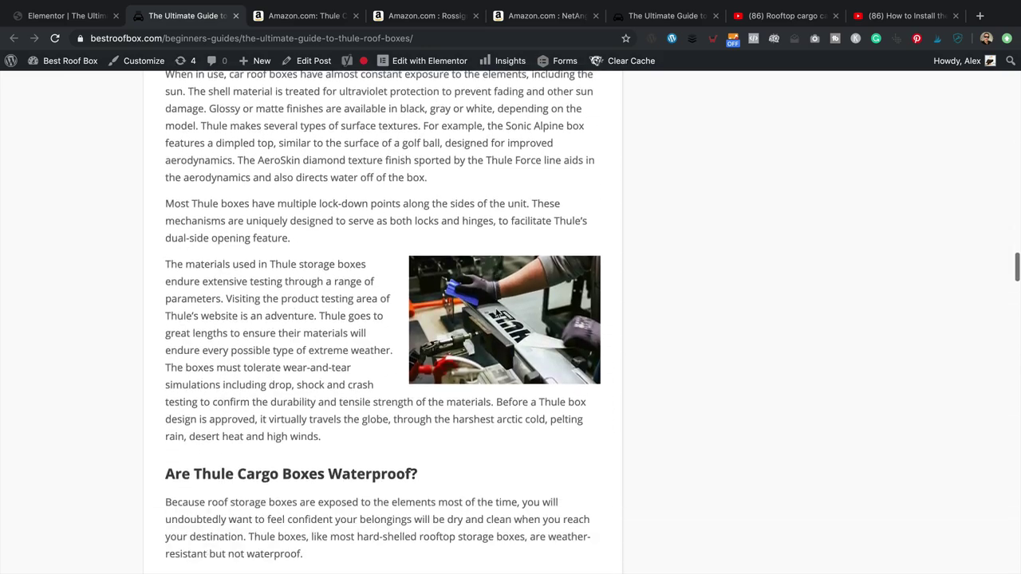
{"action": "scroll", "coordinate": [495, 313], "scroll_direction": "down", "scroll_amount": 9}
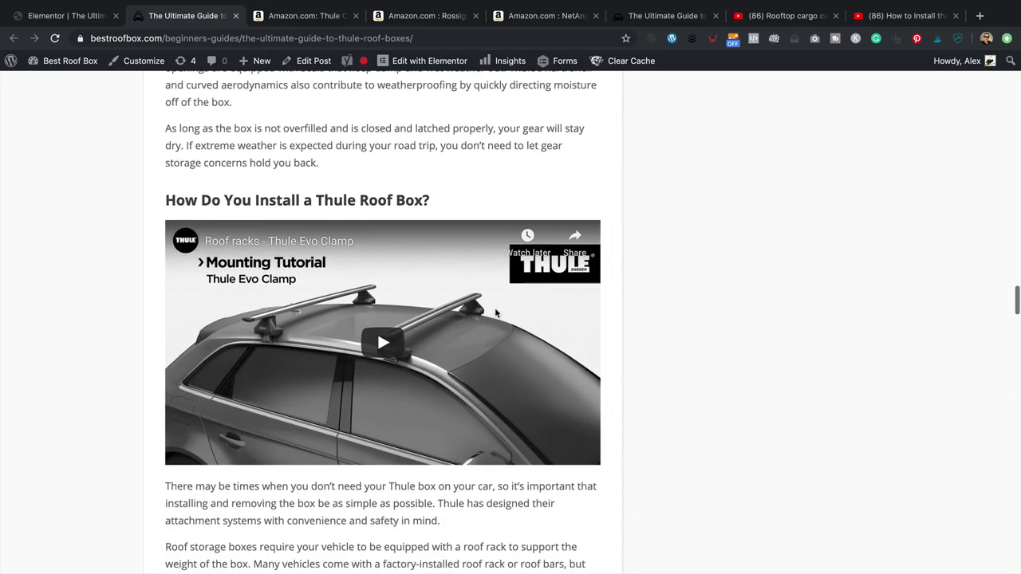
{"action": "scroll", "coordinate": [495, 312], "scroll_direction": "down", "scroll_amount": 9}
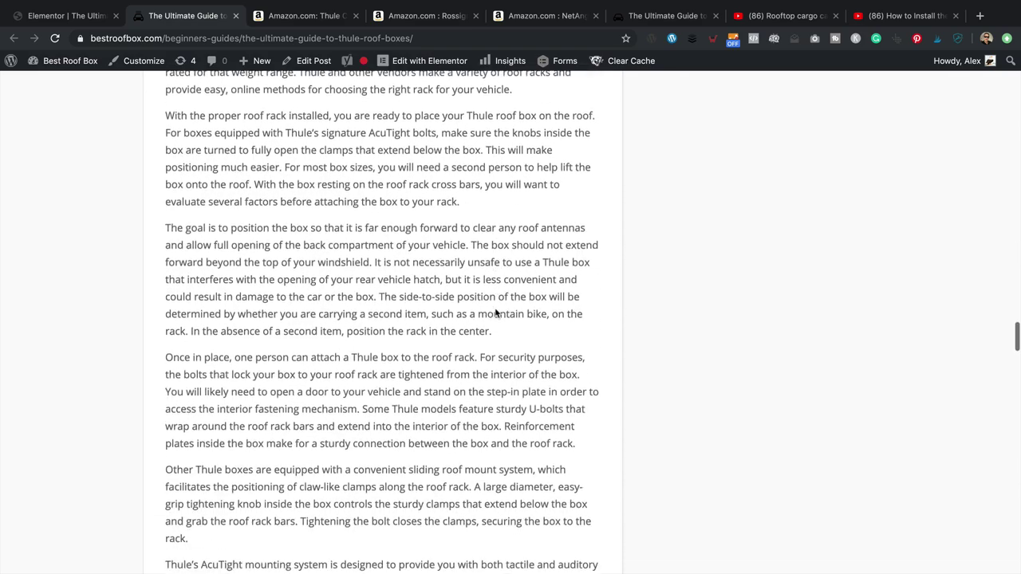
{"action": "scroll", "coordinate": [495, 313], "scroll_direction": "down", "scroll_amount": 4}
{"action": "scroll", "coordinate": [494, 309], "scroll_direction": "up", "scroll_amount": 5}
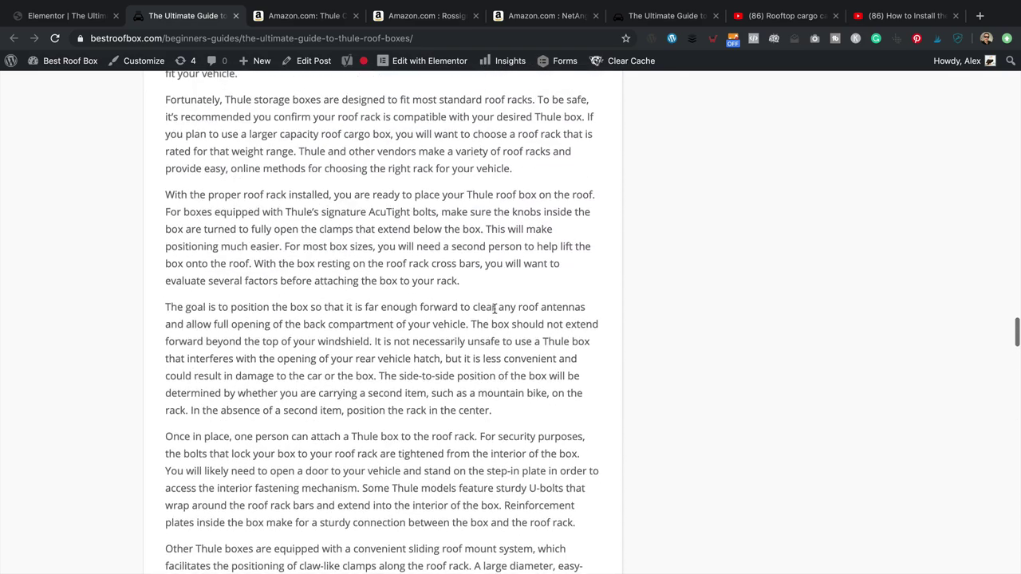
{"action": "scroll", "coordinate": [494, 309], "scroll_direction": "up", "scroll_amount": 3}
{"action": "scroll", "coordinate": [495, 311], "scroll_direction": "down", "scroll_amount": 12}
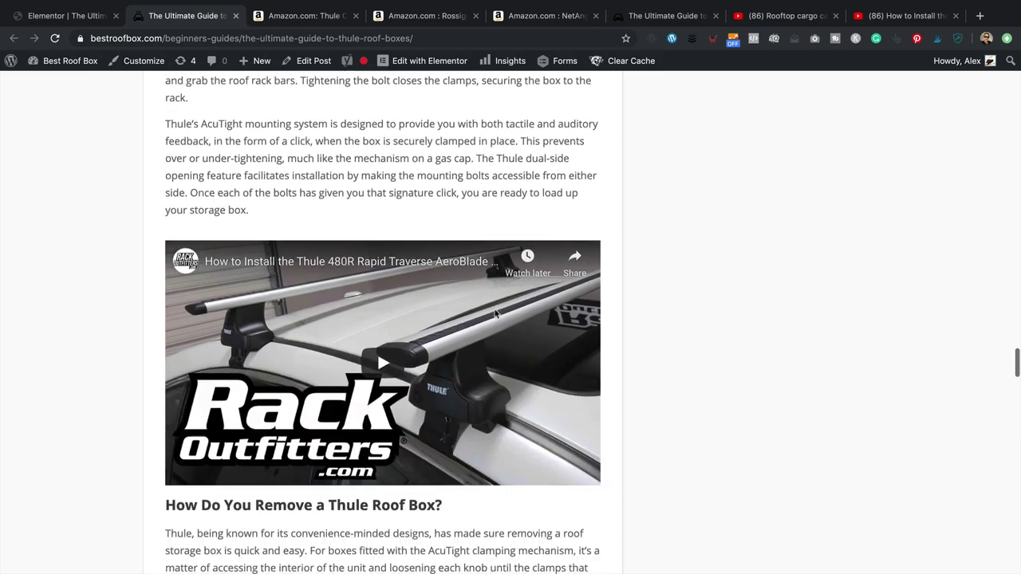
{"action": "scroll", "coordinate": [496, 314], "scroll_direction": "down", "scroll_amount": 10}
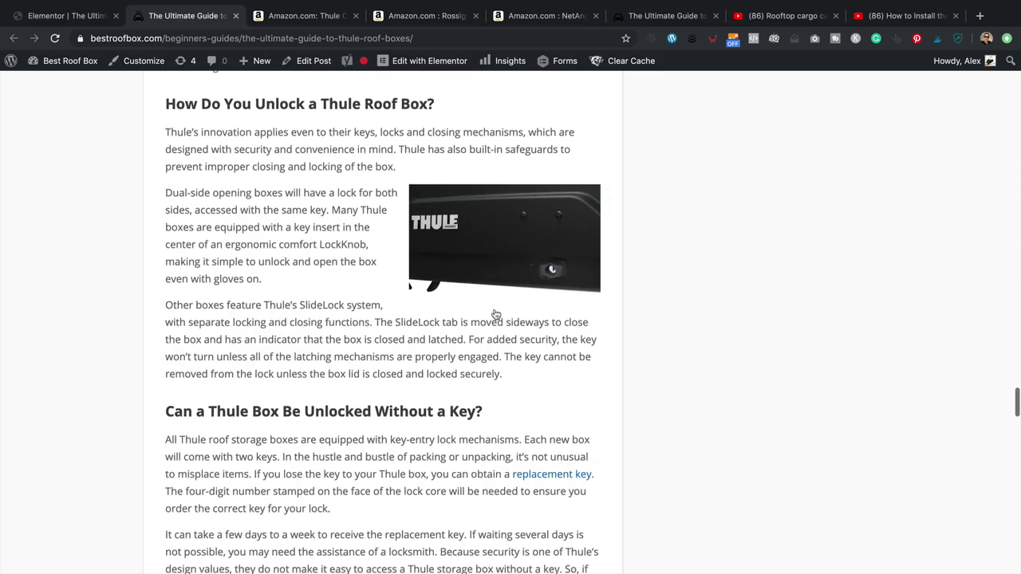
{"action": "scroll", "coordinate": [496, 314], "scroll_direction": "down", "scroll_amount": 10}
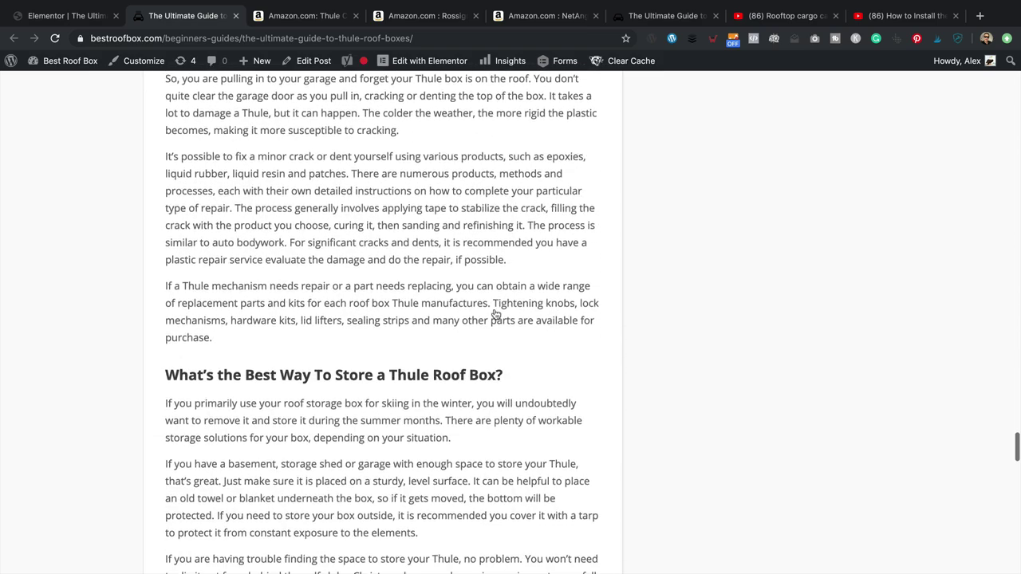
{"action": "scroll", "coordinate": [495, 314], "scroll_direction": "down", "scroll_amount": 14}
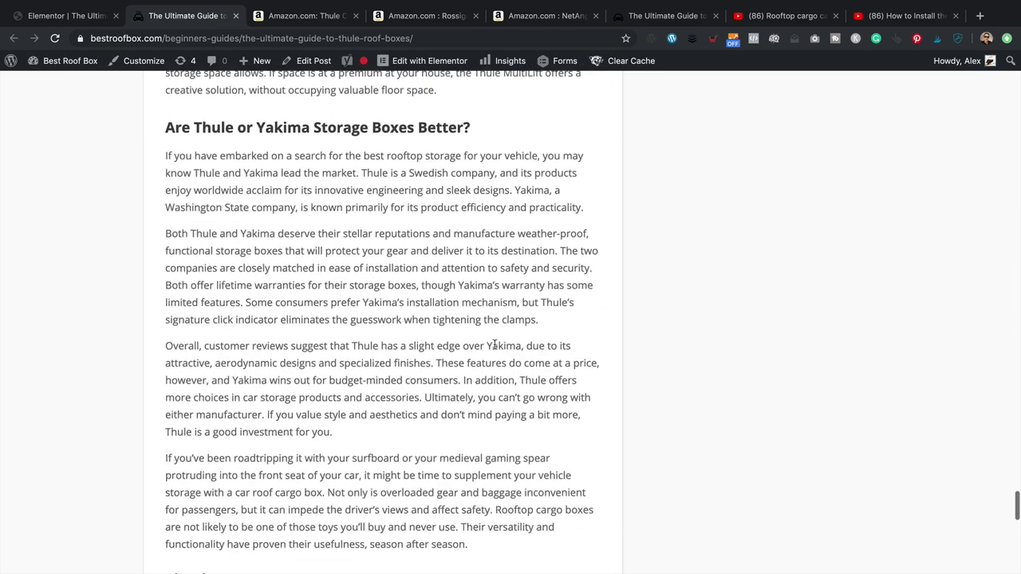
{"action": "scroll", "coordinate": [494, 345], "scroll_direction": "down", "scroll_amount": 9}
{"action": "scroll", "coordinate": [494, 351], "scroll_direction": "up", "scroll_amount": 4}
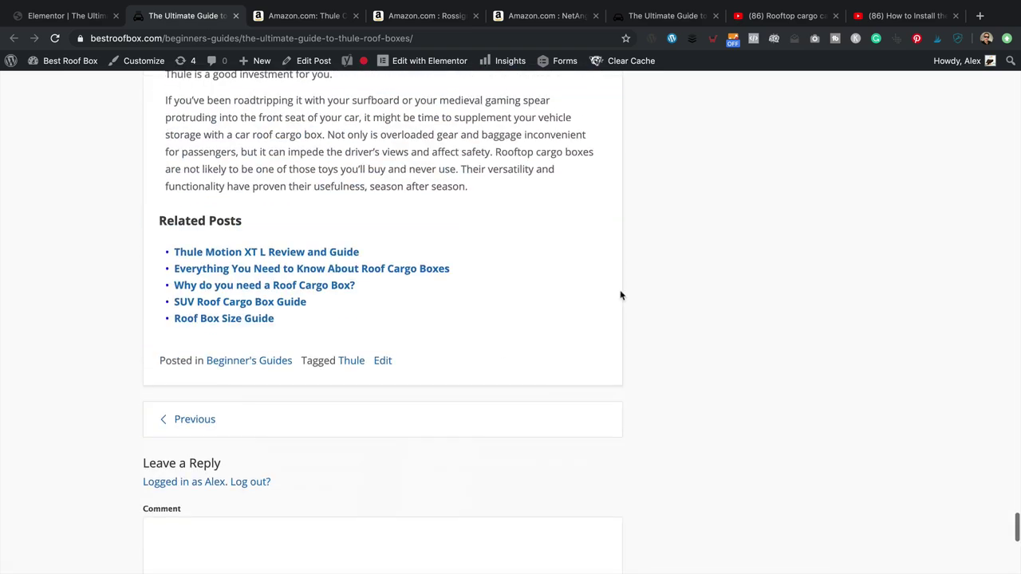
{"action": "scroll", "coordinate": [650, 263], "scroll_direction": "up", "scroll_amount": 3}
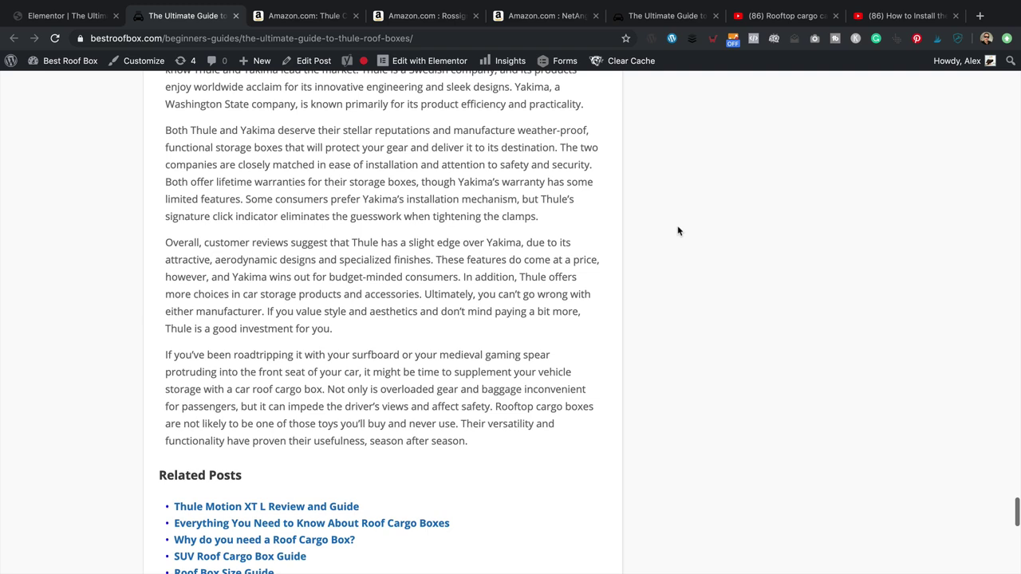